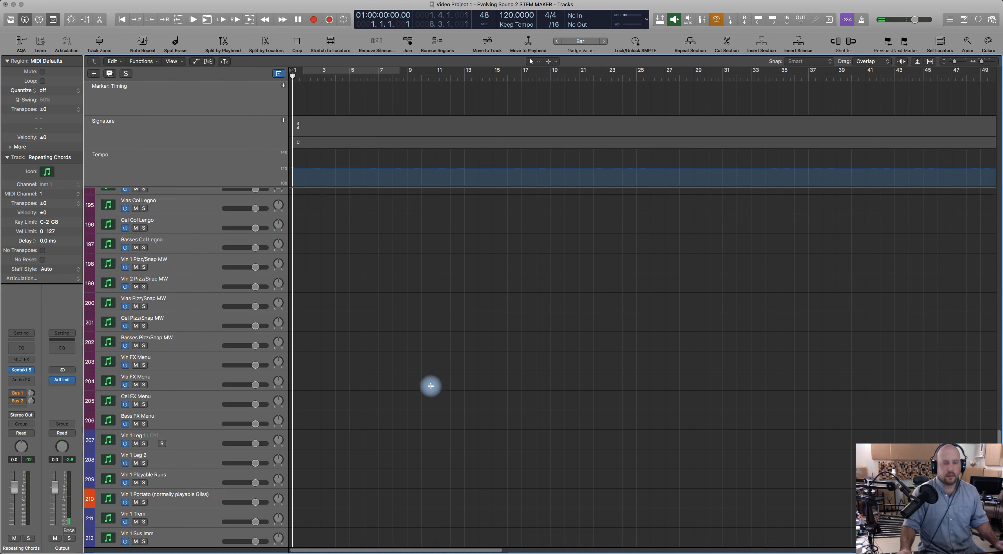
Hide the global tracks above the arrangement and select the Mic UA Ch.3 audio track.
{"action": "key", "text": "g"}
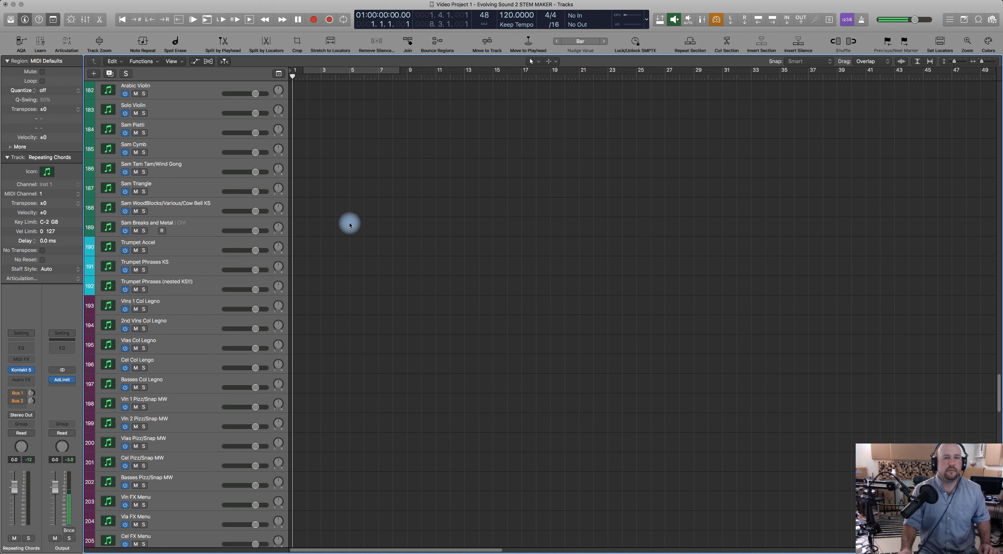
{"action": "scroll", "coordinate": [366, 261], "scroll_direction": "up", "scroll_amount": 20}
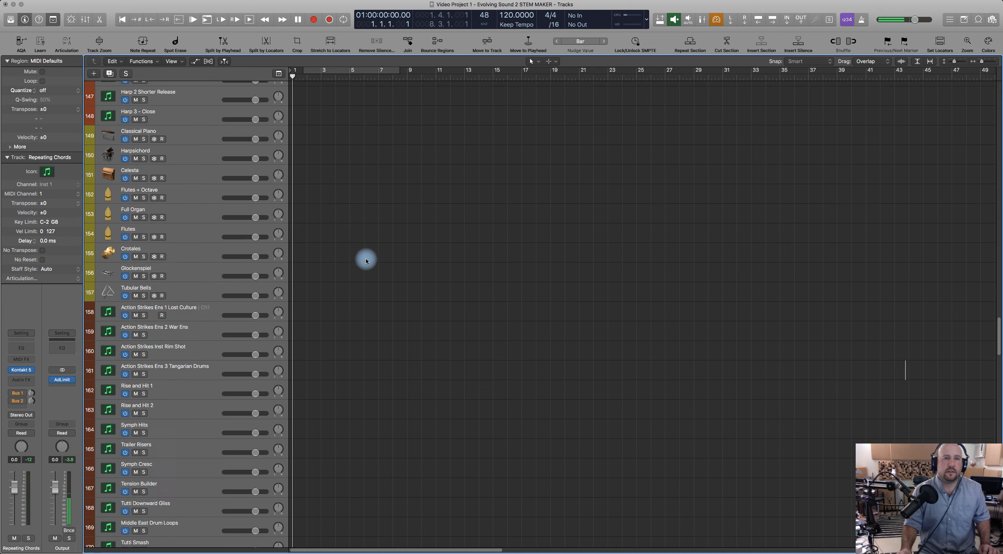
{"action": "scroll", "coordinate": [366, 261], "scroll_direction": "up", "scroll_amount": 20}
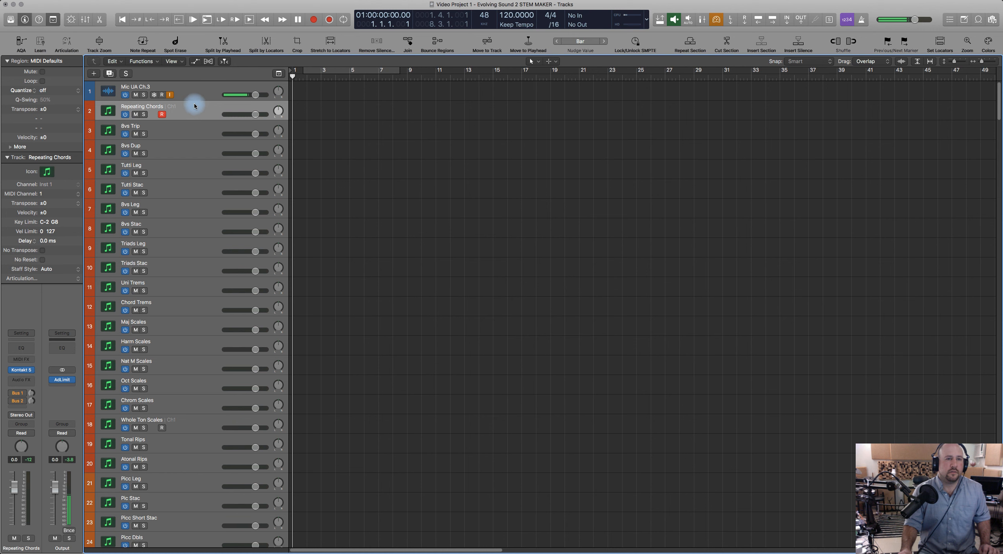
{"action": "left_click", "coordinate": [185, 91]}
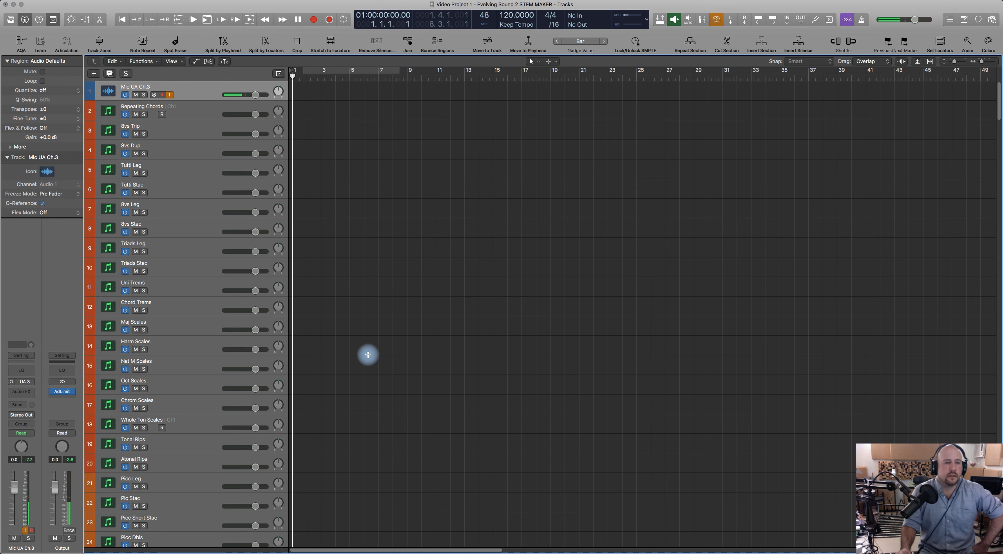
Look through the template's track list from the first orchestral tracks through woodwinds, choir, brass and percussion to the strings, and return to the beginning.
{"action": "scroll", "coordinate": [368, 355], "scroll_direction": "down", "scroll_amount": 9}
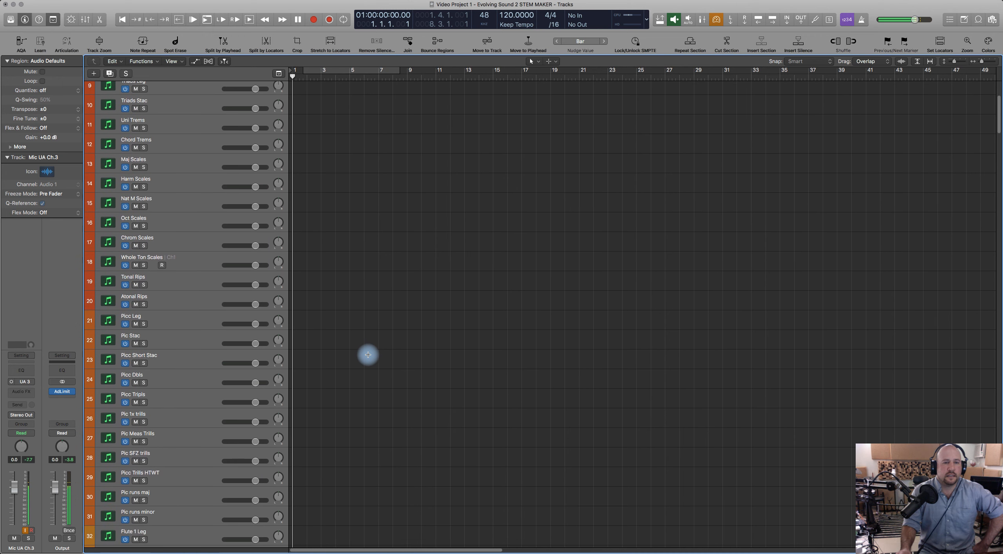
{"action": "scroll", "coordinate": [367, 354], "scroll_direction": "down", "scroll_amount": 1}
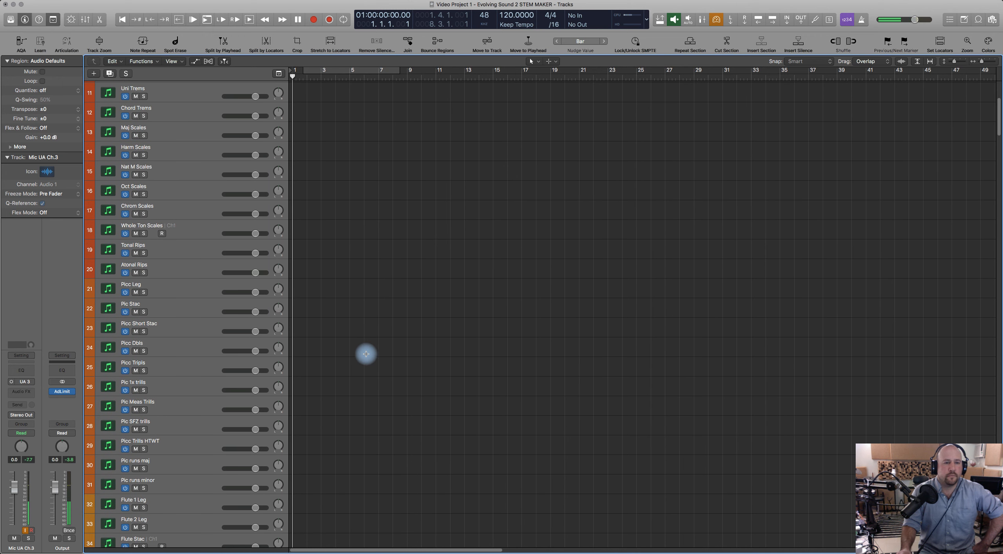
{"action": "scroll", "coordinate": [346, 355], "scroll_direction": "down", "scroll_amount": 1}
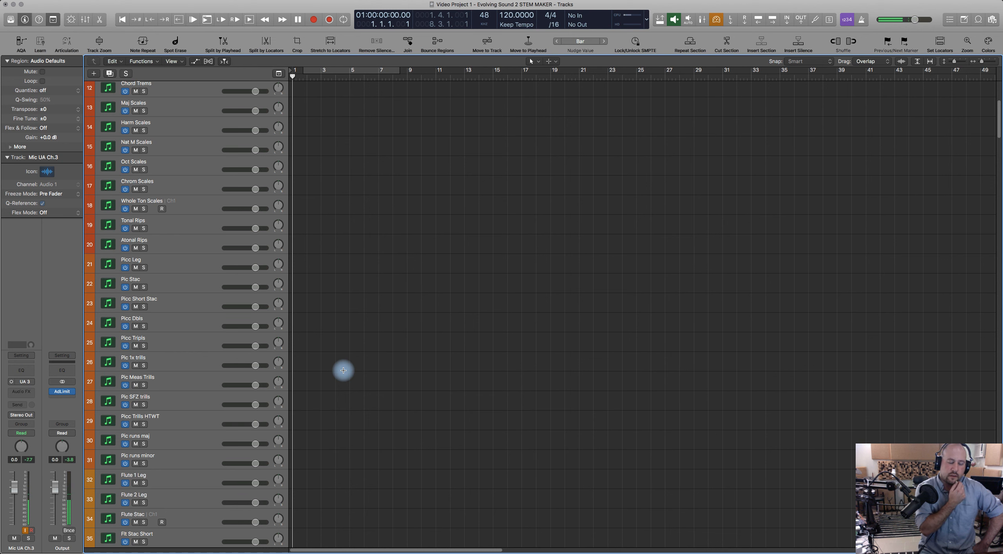
{"action": "scroll", "coordinate": [345, 370], "scroll_direction": "down", "scroll_amount": 5}
{"action": "scroll", "coordinate": [358, 382], "scroll_direction": "down", "scroll_amount": 2}
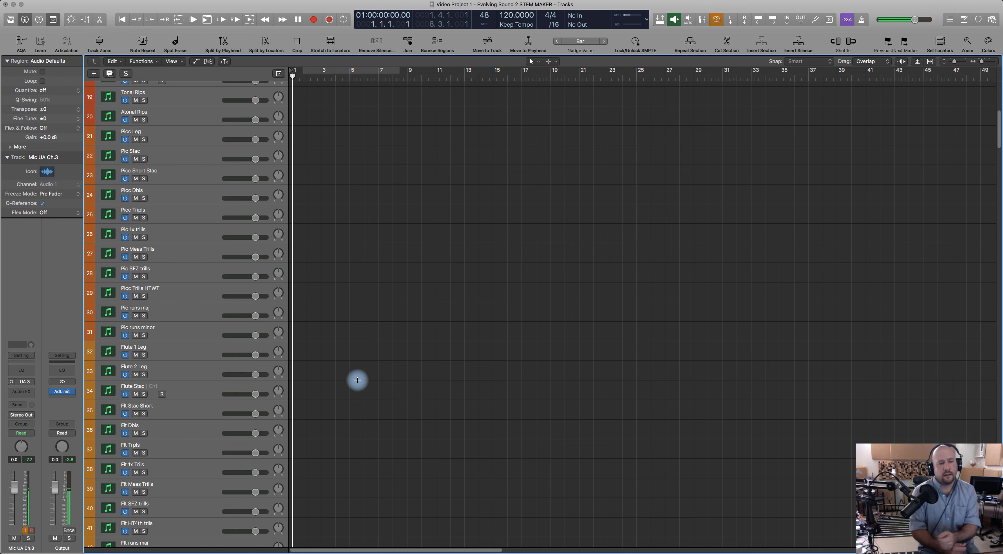
{"action": "scroll", "coordinate": [357, 380], "scroll_direction": "down", "scroll_amount": 10}
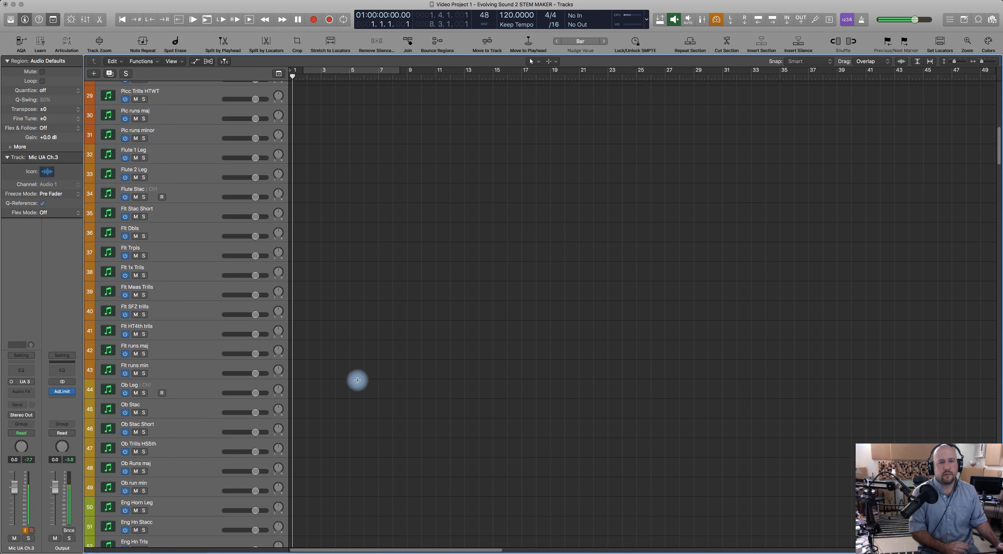
{"action": "scroll", "coordinate": [358, 379], "scroll_direction": "down", "scroll_amount": 14}
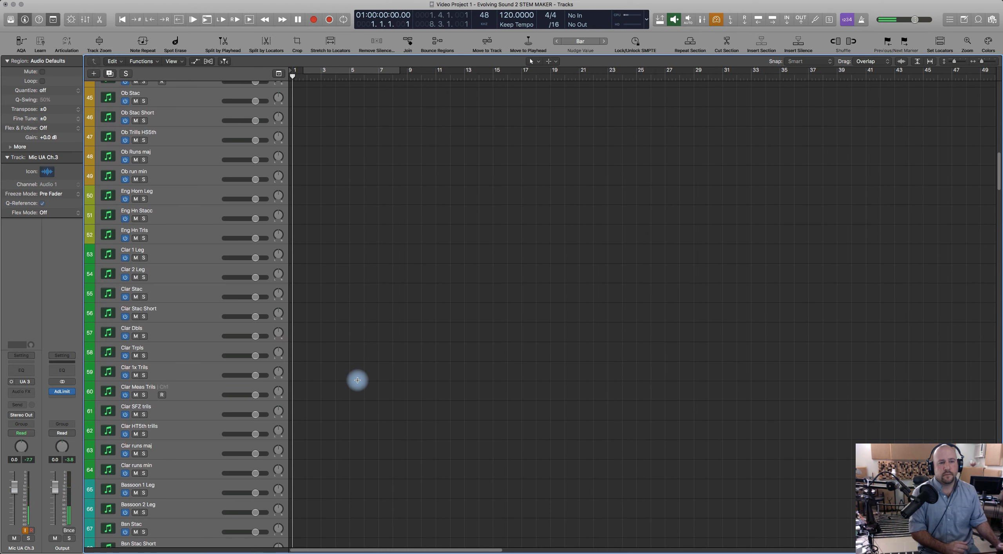
{"action": "scroll", "coordinate": [357, 380], "scroll_direction": "down", "scroll_amount": 12}
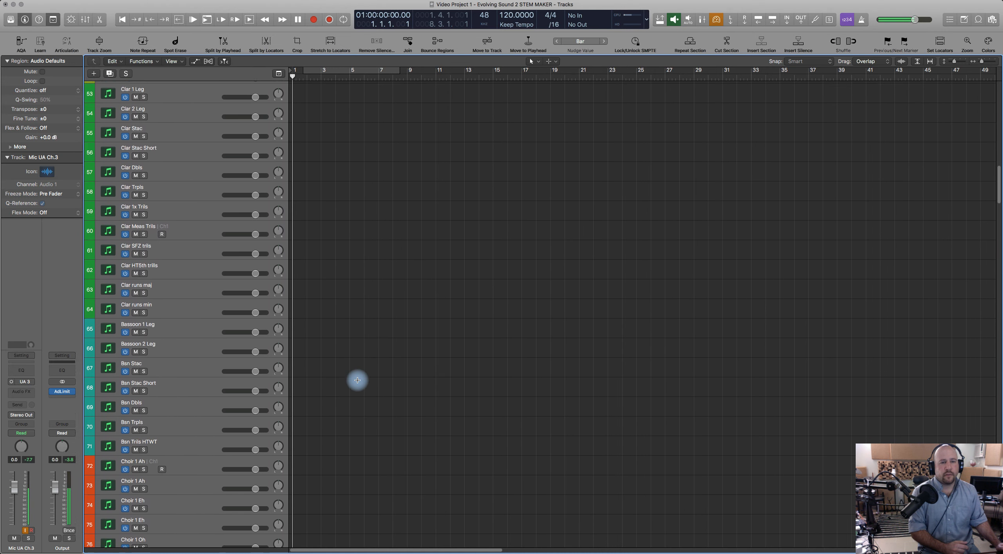
{"action": "scroll", "coordinate": [357, 380], "scroll_direction": "down", "scroll_amount": 19}
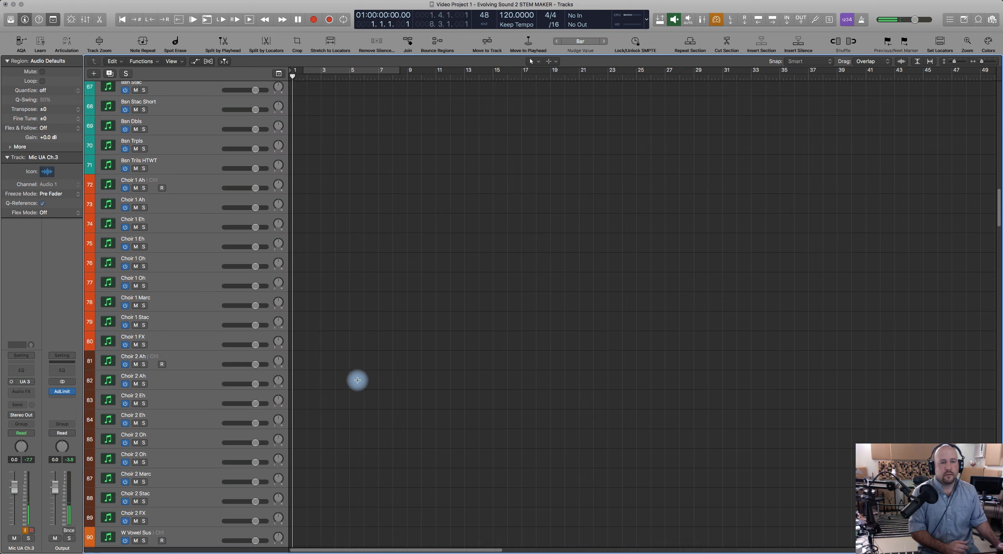
{"action": "scroll", "coordinate": [357, 380], "scroll_direction": "down", "scroll_amount": 20}
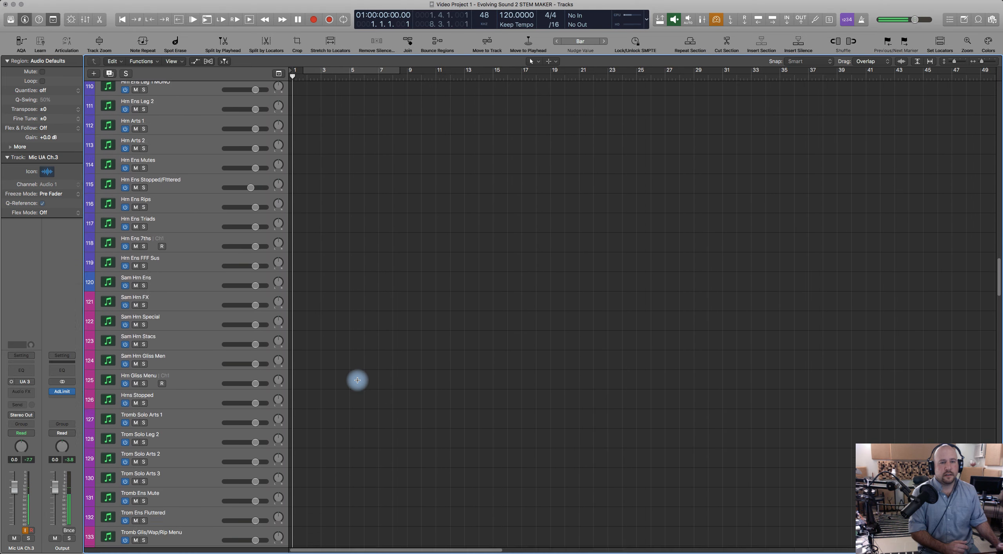
{"action": "scroll", "coordinate": [357, 380], "scroll_direction": "down", "scroll_amount": 1}
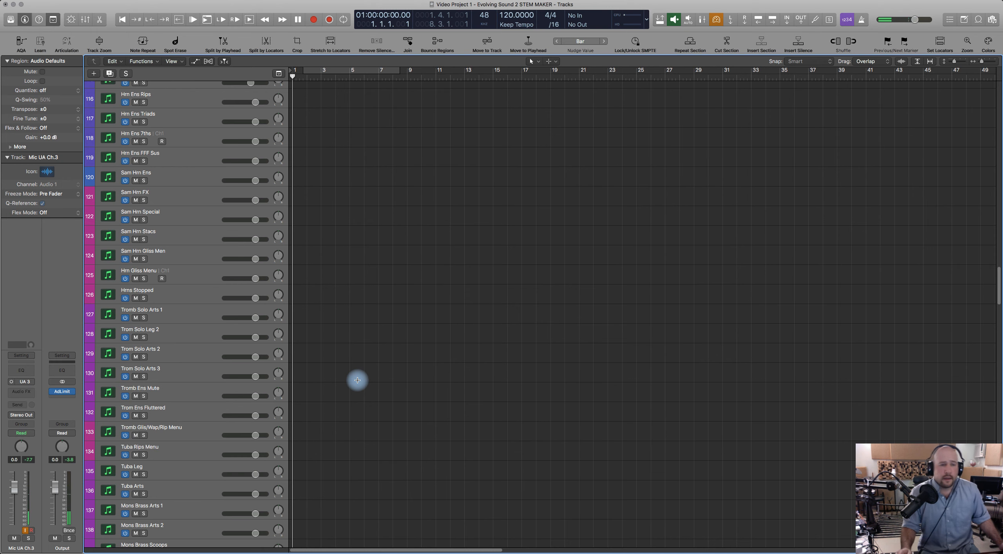
{"action": "scroll", "coordinate": [357, 380], "scroll_direction": "down", "scroll_amount": 20}
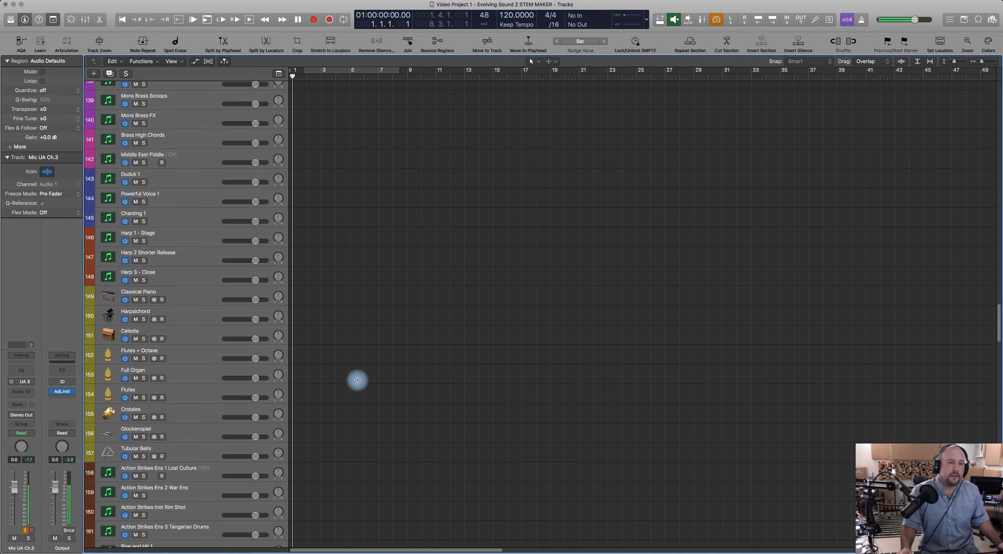
{"action": "scroll", "coordinate": [358, 380], "scroll_direction": "down", "scroll_amount": 6}
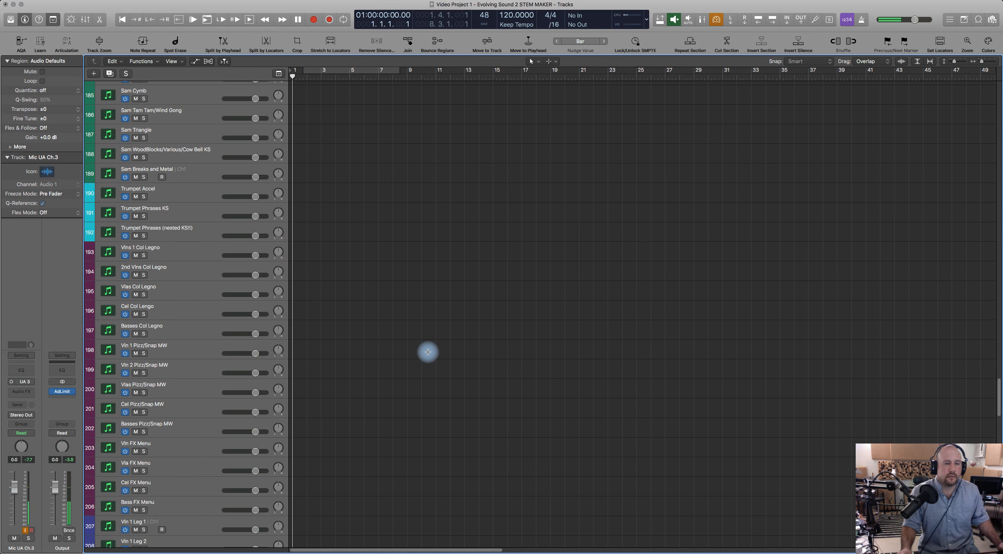
{"action": "scroll", "coordinate": [423, 351], "scroll_direction": "up", "scroll_amount": 20}
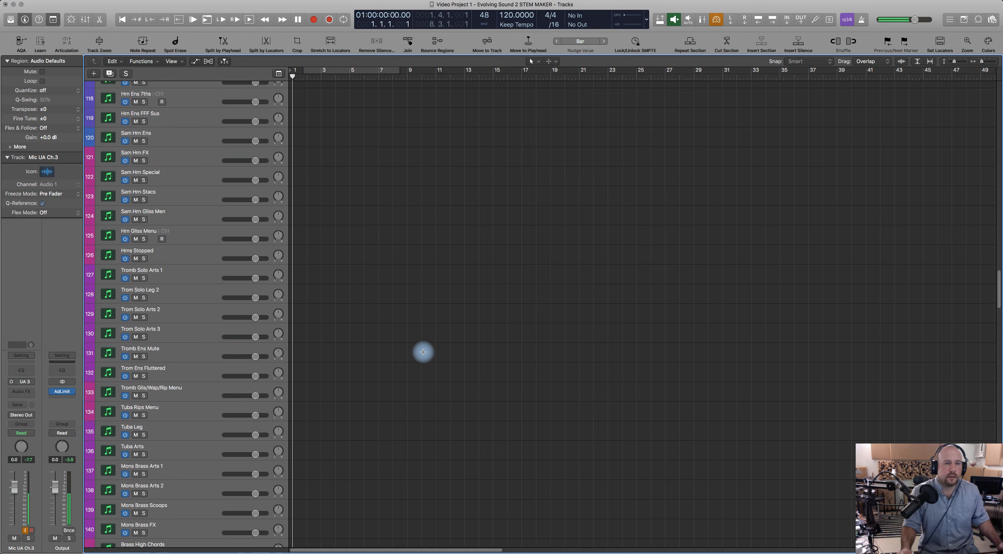
{"action": "scroll", "coordinate": [423, 352], "scroll_direction": "up", "scroll_amount": 20}
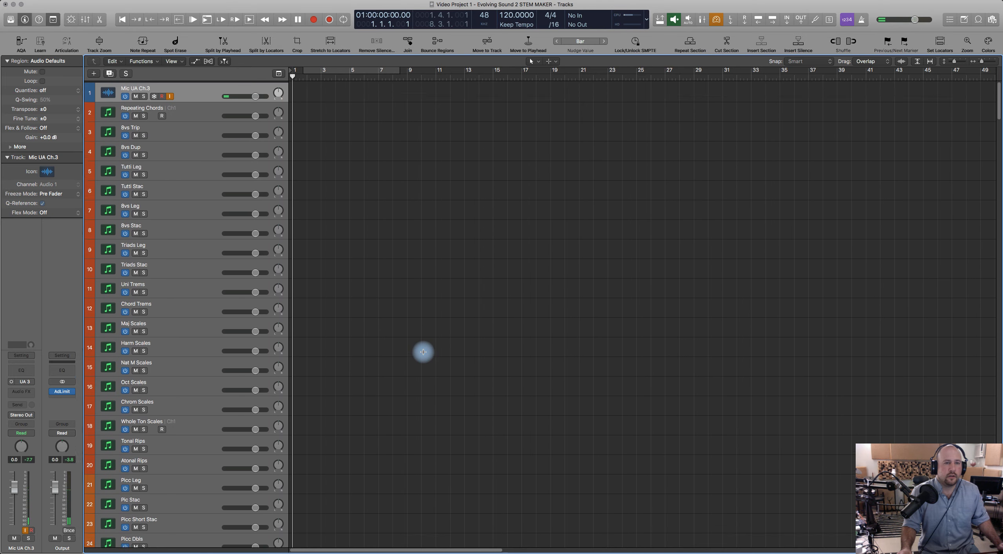
{"action": "scroll", "coordinate": [423, 352], "scroll_direction": "down", "scroll_amount": 7}
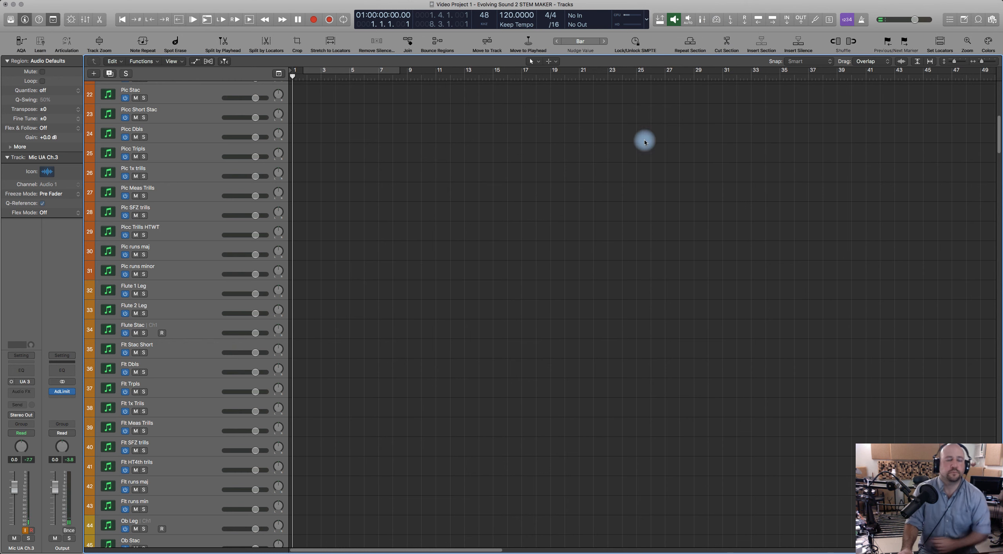
{"action": "scroll", "coordinate": [369, 190], "scroll_direction": "up", "scroll_amount": 10}
{"action": "scroll", "coordinate": [197, 163], "scroll_direction": "down", "scroll_amount": 2}
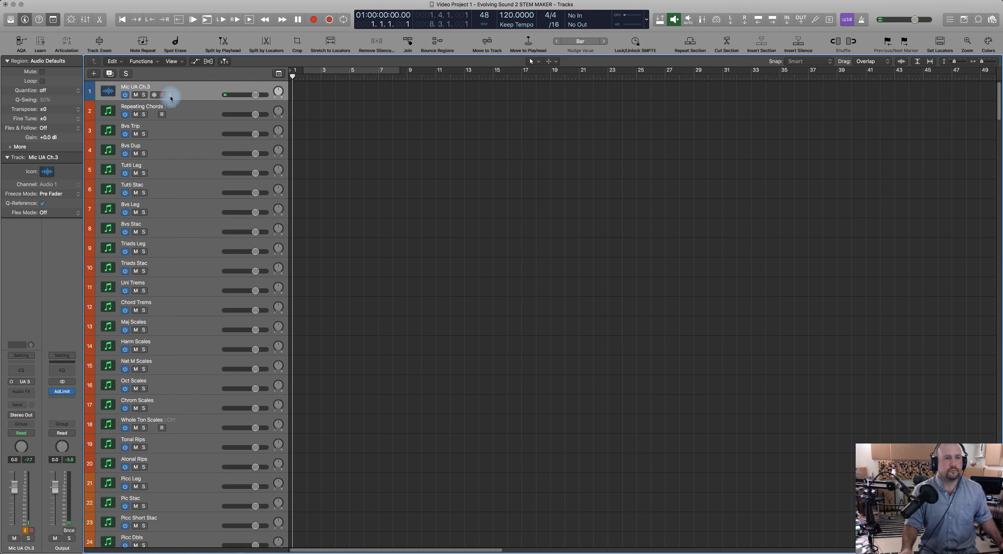
Select the Repeating Chords track and review the instrument tracks below it as far as the percussion group.
{"action": "left_click", "coordinate": [186, 116]}
{"action": "scroll", "coordinate": [195, 293], "scroll_direction": "down", "scroll_amount": 15}
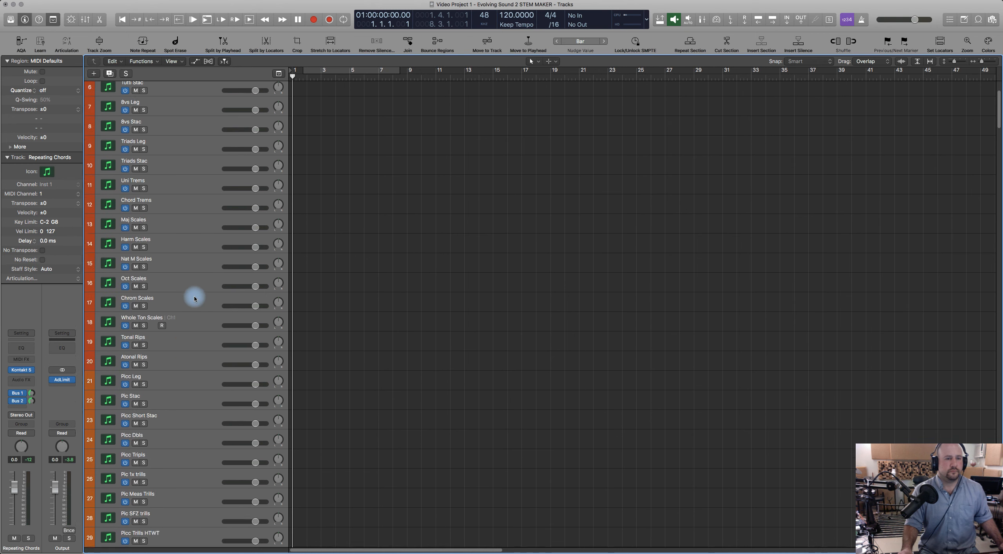
{"action": "scroll", "coordinate": [179, 403], "scroll_direction": "down", "scroll_amount": 20}
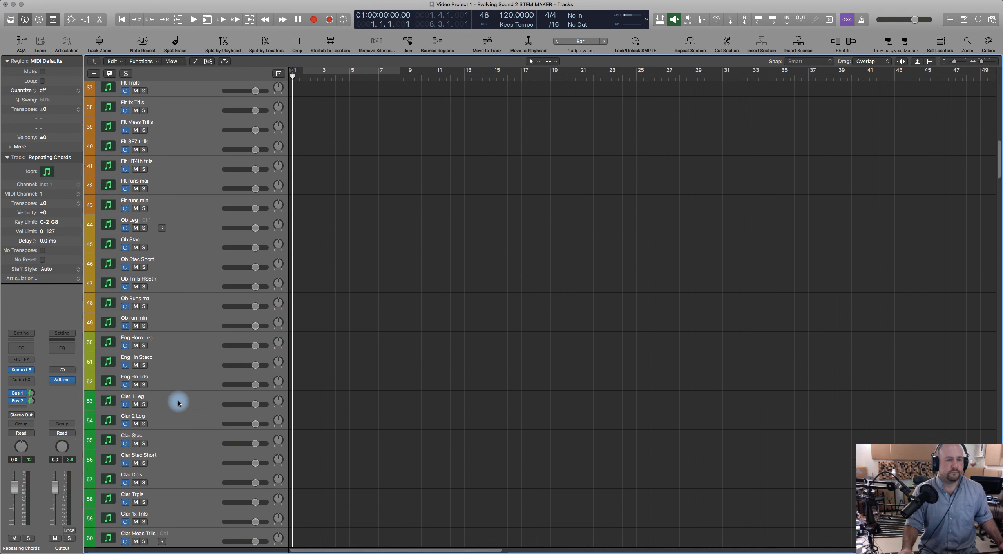
{"action": "scroll", "coordinate": [182, 465], "scroll_direction": "down", "scroll_amount": 20}
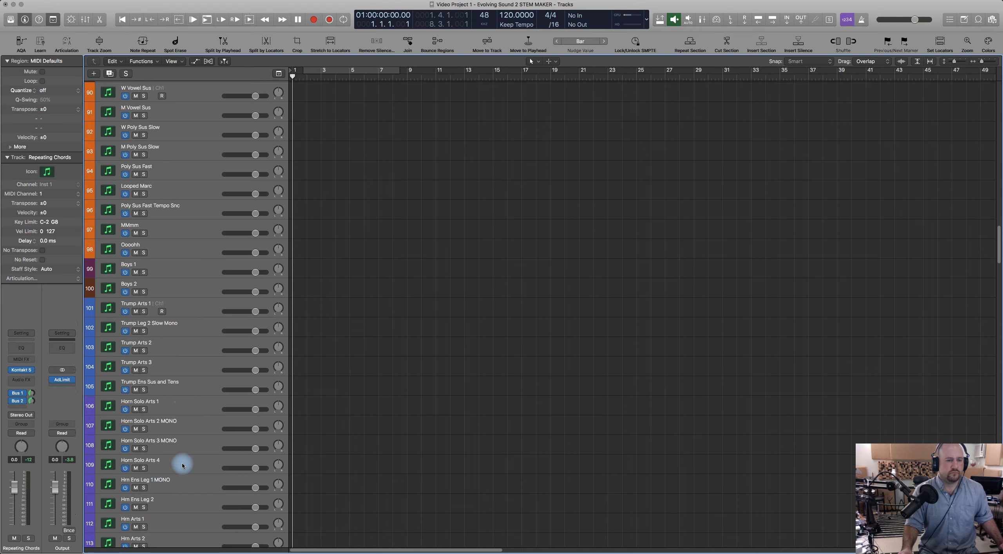
{"action": "scroll", "coordinate": [182, 465], "scroll_direction": "down", "scroll_amount": 6}
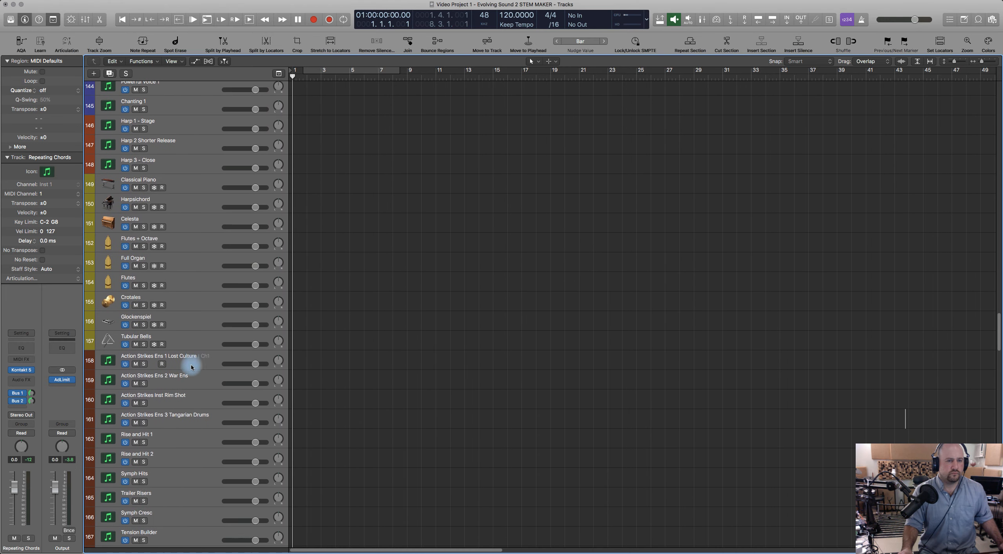
{"action": "scroll", "coordinate": [180, 353], "scroll_direction": "down", "scroll_amount": 8}
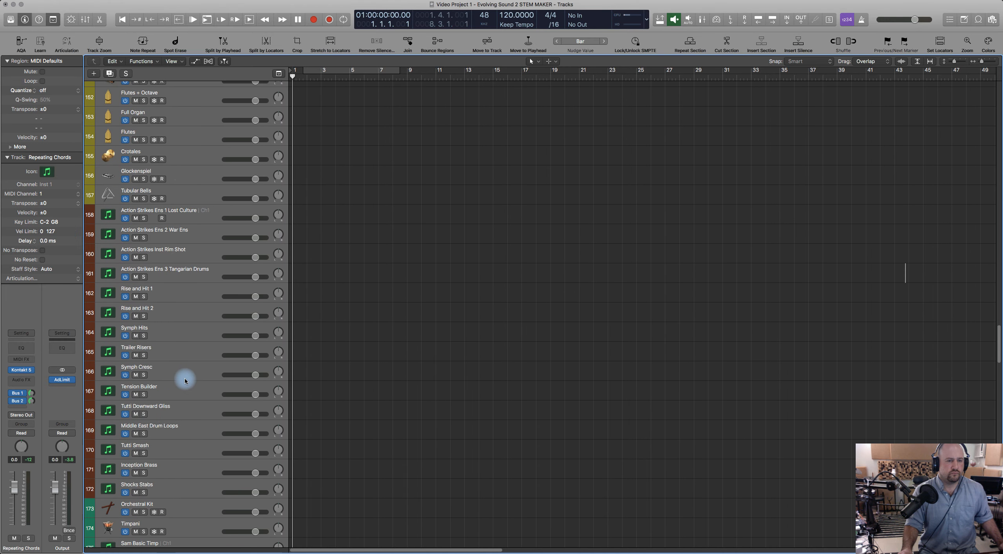
{"action": "scroll", "coordinate": [184, 383], "scroll_direction": "up", "scroll_amount": 20}
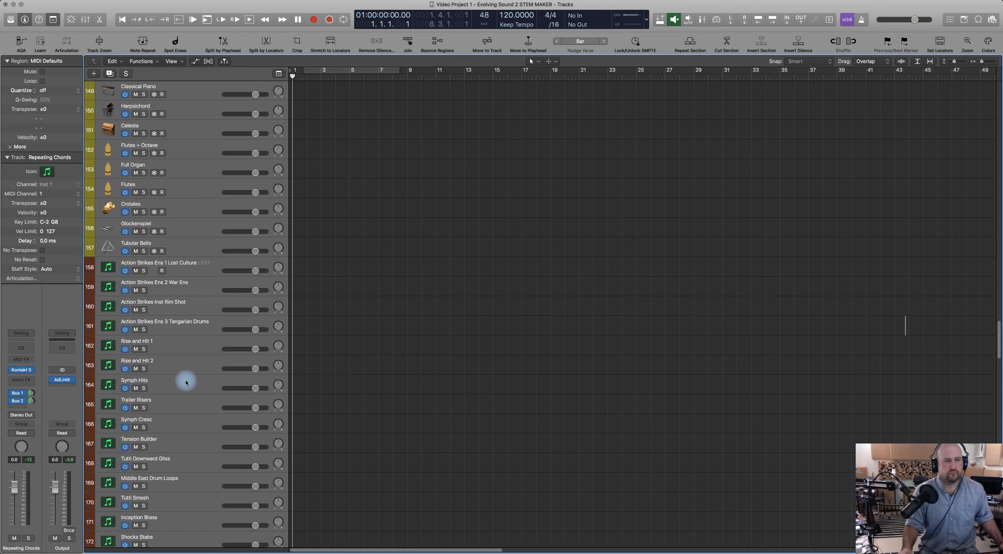
{"action": "scroll", "coordinate": [220, 215], "scroll_direction": "up", "scroll_amount": 20}
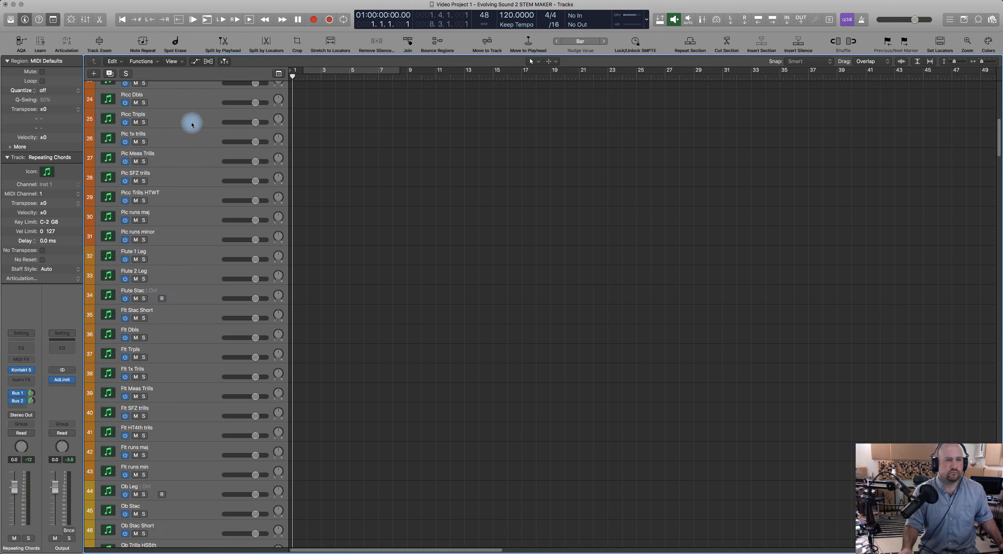
{"action": "scroll", "coordinate": [184, 261], "scroll_direction": "down", "scroll_amount": 3}
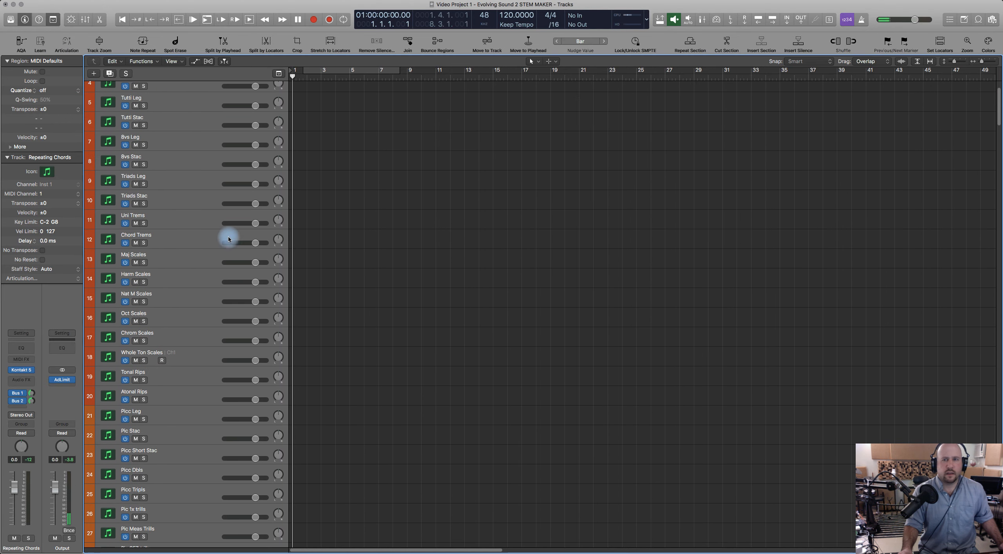
Select the Hrn Ens Leg 2 track and examine the horn and trombone tracks that follow it.
{"action": "left_click", "coordinate": [715, 22]}
{"action": "scroll", "coordinate": [257, 336], "scroll_direction": "down", "scroll_amount": 20}
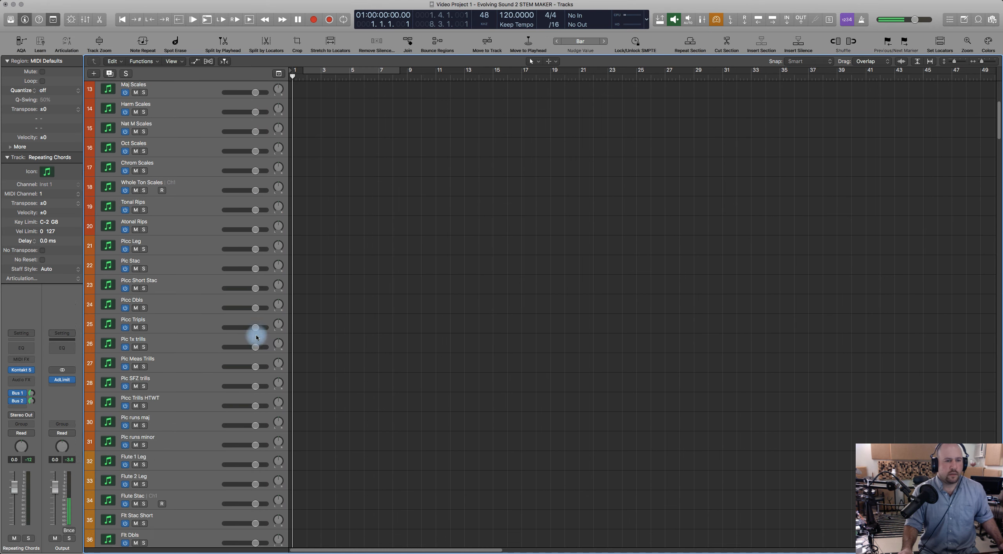
{"action": "scroll", "coordinate": [215, 454], "scroll_direction": "down", "scroll_amount": 20}
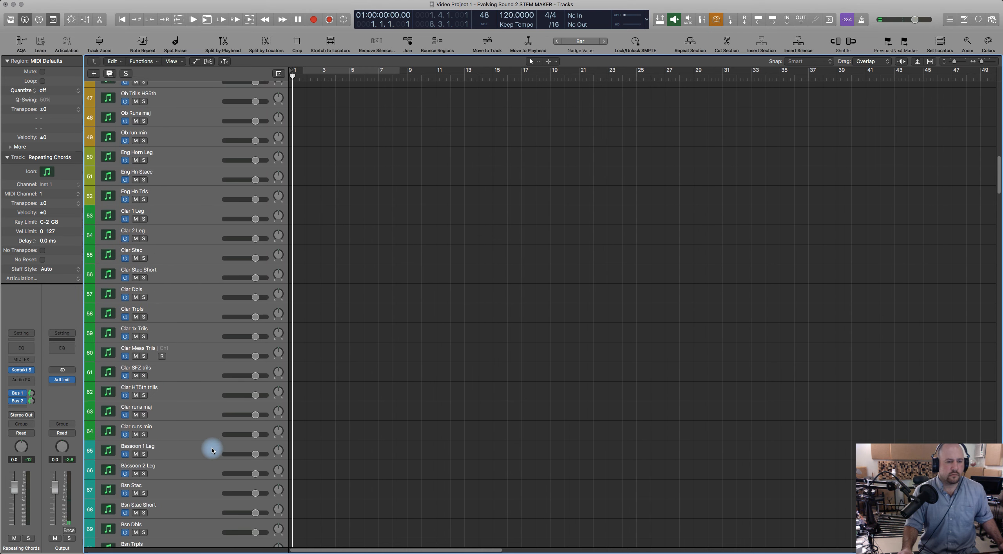
{"action": "scroll", "coordinate": [212, 450], "scroll_direction": "down", "scroll_amount": 20}
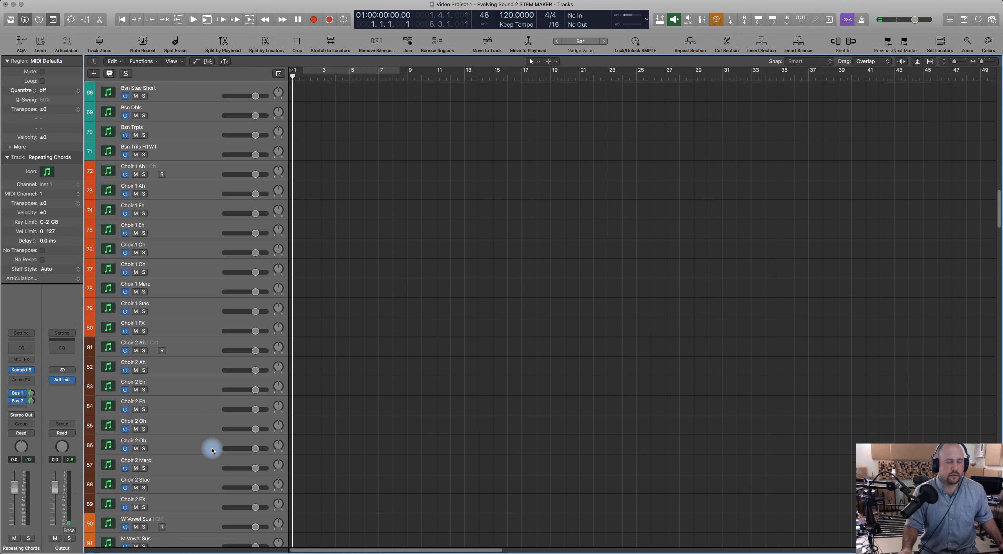
{"action": "scroll", "coordinate": [211, 448], "scroll_direction": "down", "scroll_amount": 12}
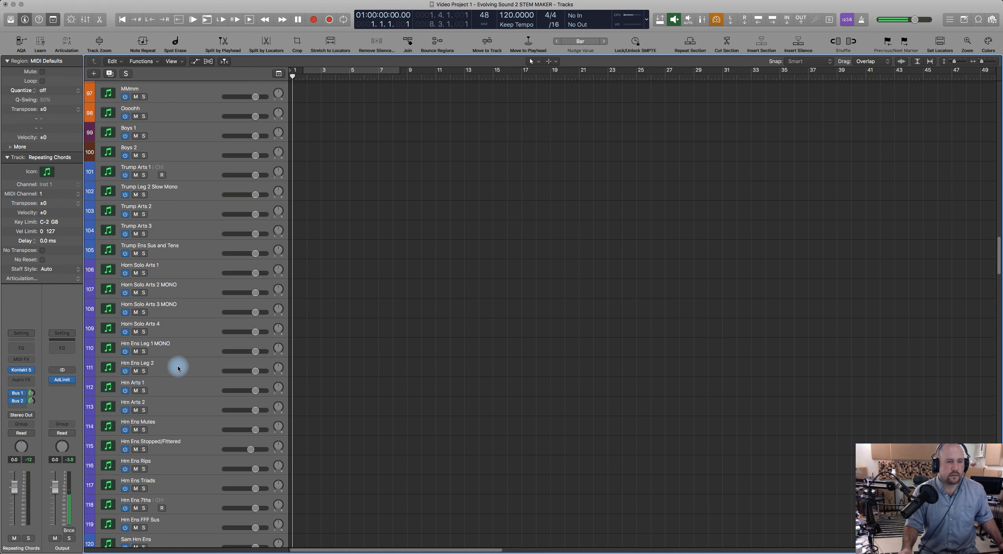
{"action": "left_click", "coordinate": [180, 367]}
{"action": "scroll", "coordinate": [177, 405], "scroll_direction": "down", "scroll_amount": 8}
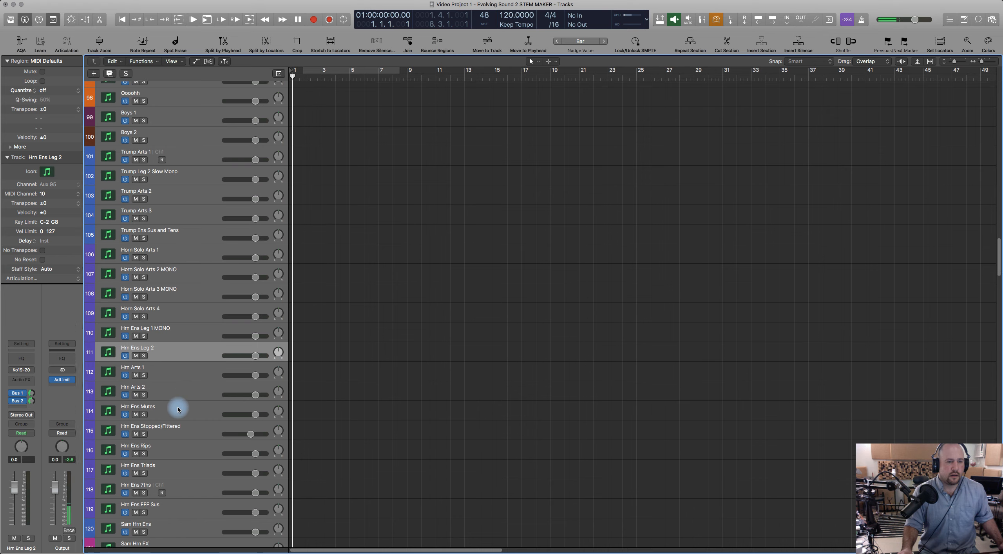
{"action": "scroll", "coordinate": [178, 410], "scroll_direction": "down", "scroll_amount": 1}
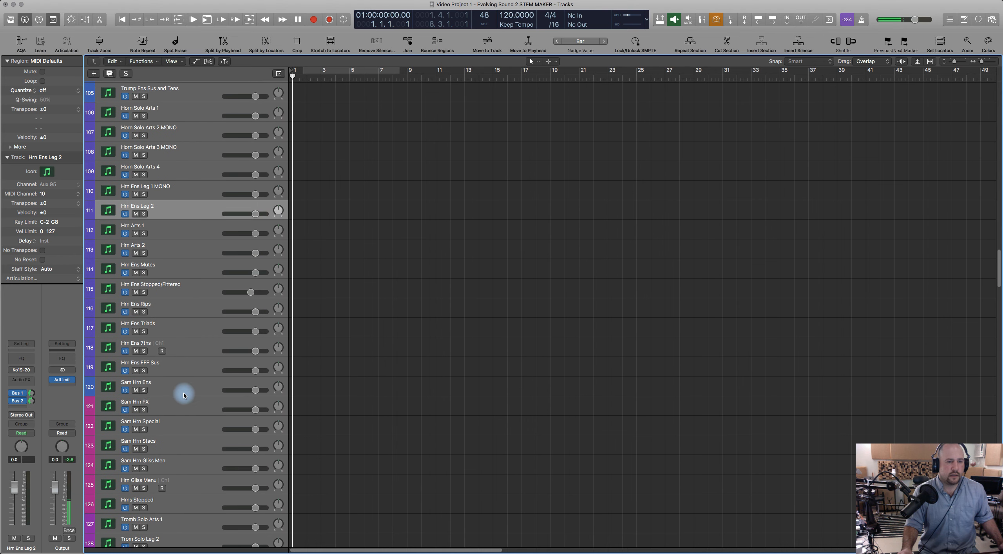
{"action": "scroll", "coordinate": [184, 394], "scroll_direction": "up", "scroll_amount": 2}
{"action": "scroll", "coordinate": [195, 382], "scroll_direction": "down", "scroll_amount": 8}
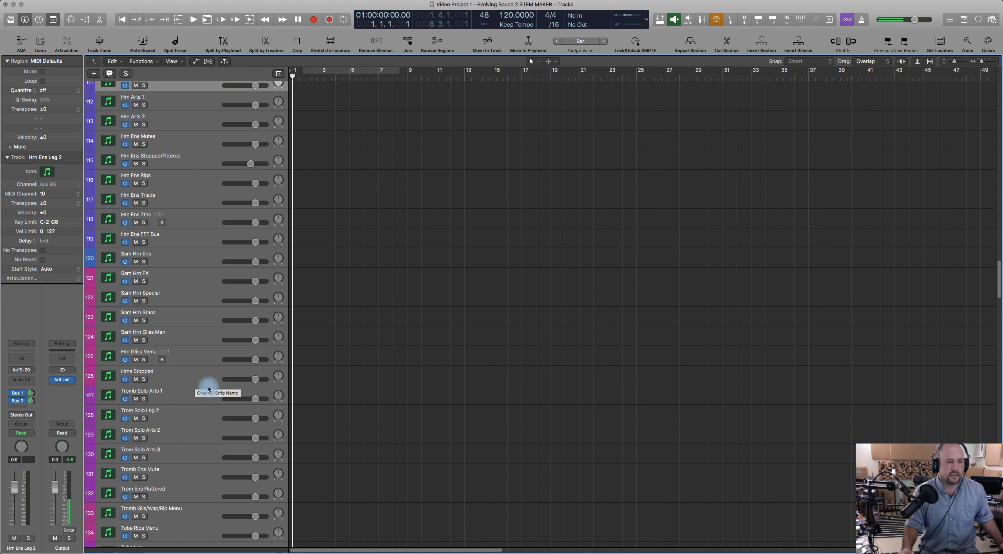
Select the Tuba Leg track and record a short single-note take from the start of the project.
{"action": "scroll", "coordinate": [190, 418], "scroll_direction": "down", "scroll_amount": 9}
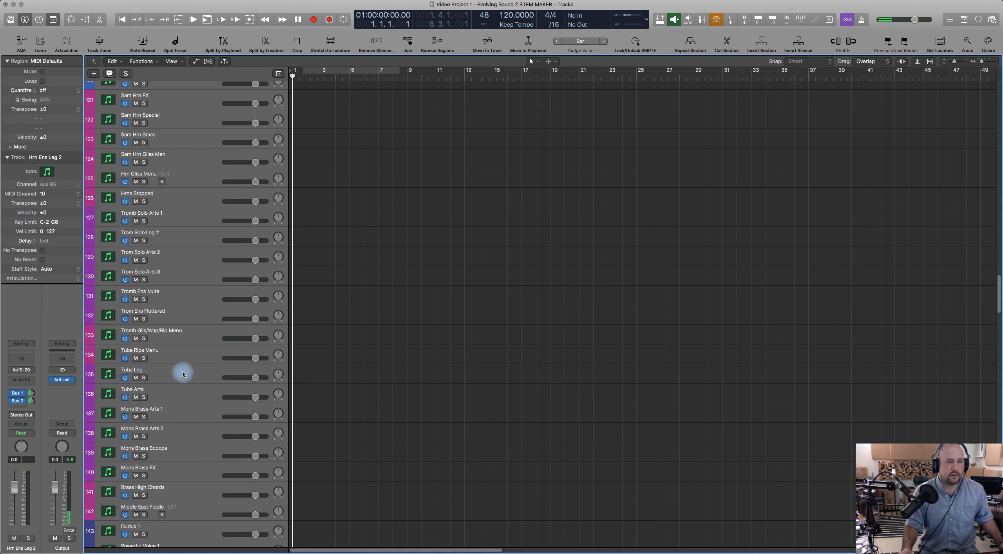
{"action": "left_click", "coordinate": [183, 376]}
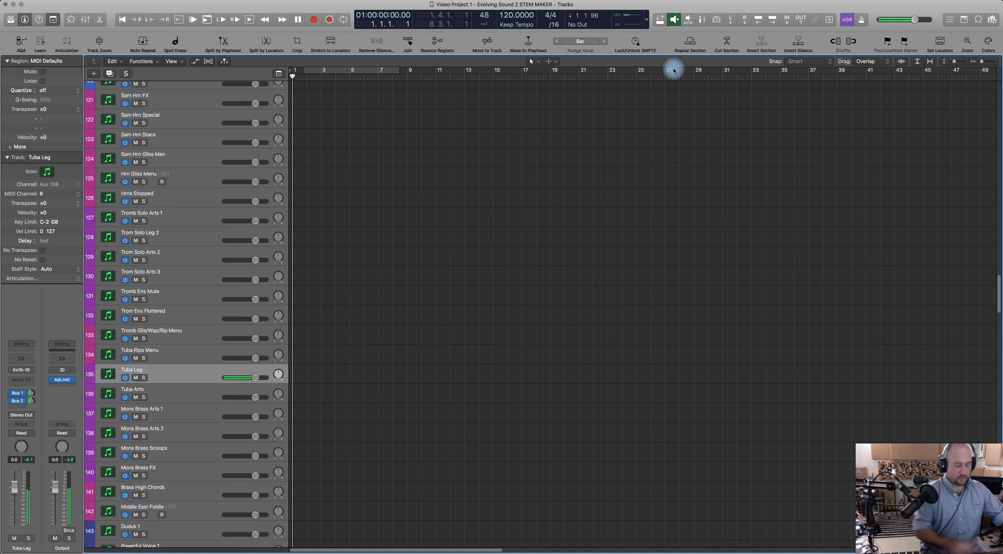
{"action": "key", "text": "0"}
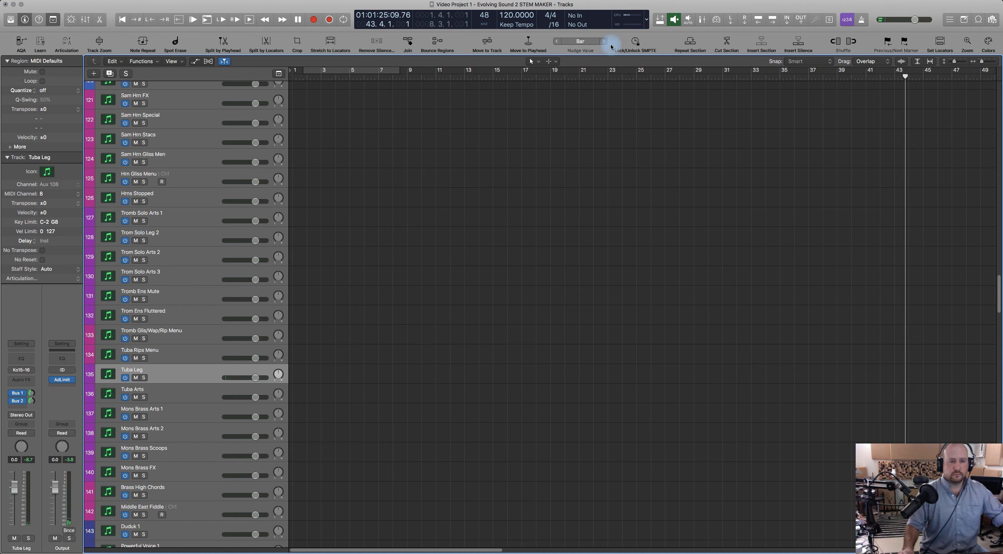
{"action": "key", "text": "Return"}
{"action": "key", "text": "space"}
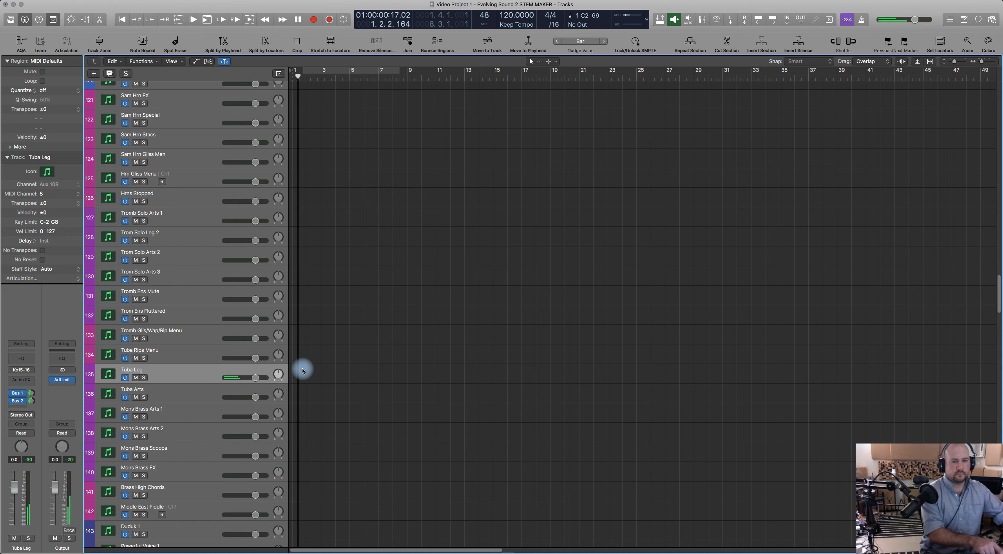
{"action": "key", "text": "space"}
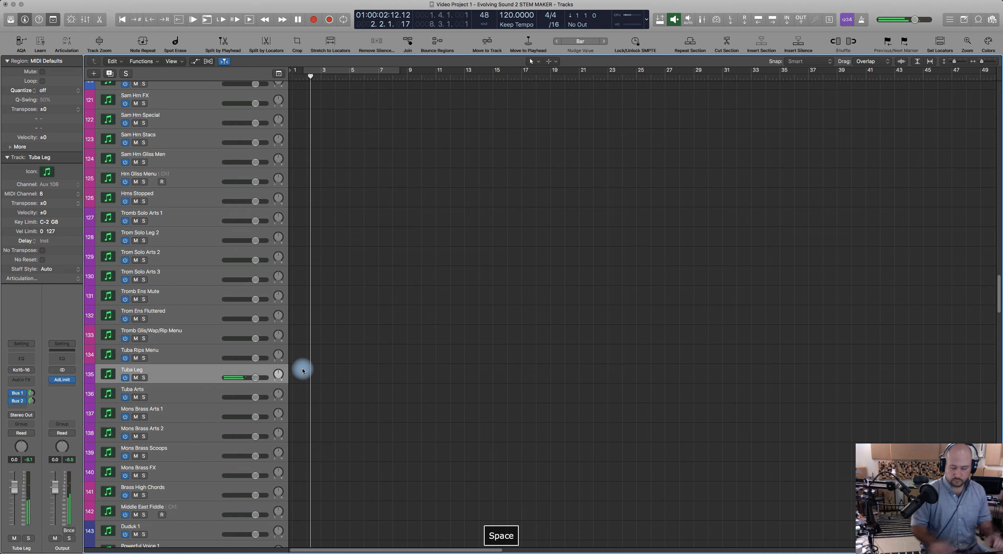
Open the recorded Tuba Leg region in the Piano Roll and level its Modulation automation at 127.
{"action": "double_click", "coordinate": [304, 369]}
{"action": "double_click", "coordinate": [304, 369]}
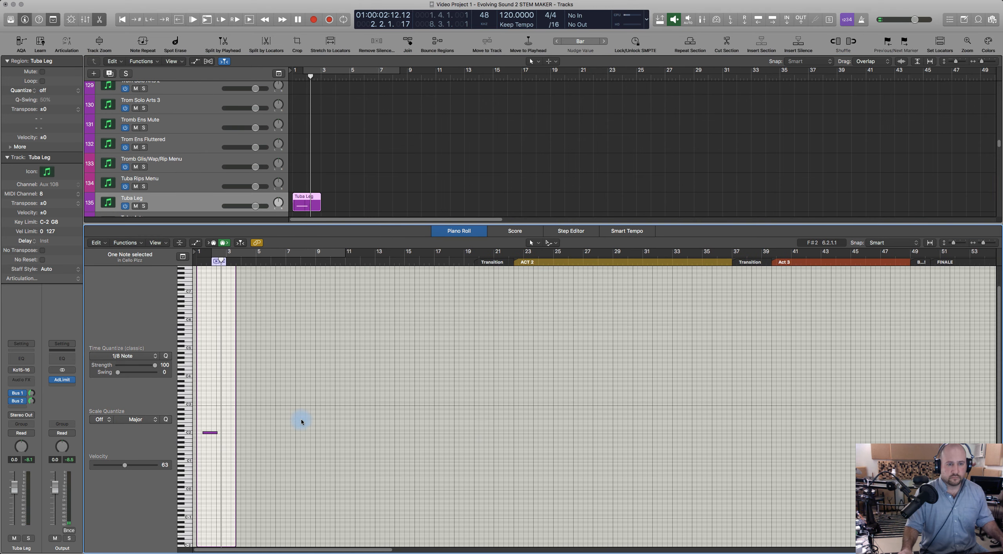
{"action": "key", "text": "super+Right"}
{"action": "key", "text": "super+Right"}
{"action": "key", "text": "super+Right"}
{"action": "key", "text": "super+Right"}
{"action": "key", "text": "a"}
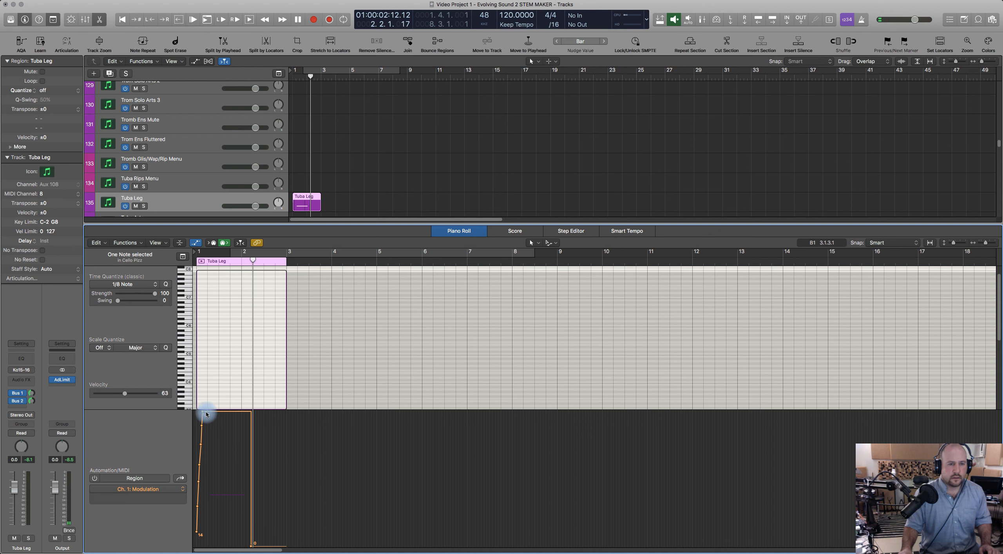
{"action": "left_click_drag", "start_coordinate": [197, 411], "coordinate": [191, 411]}
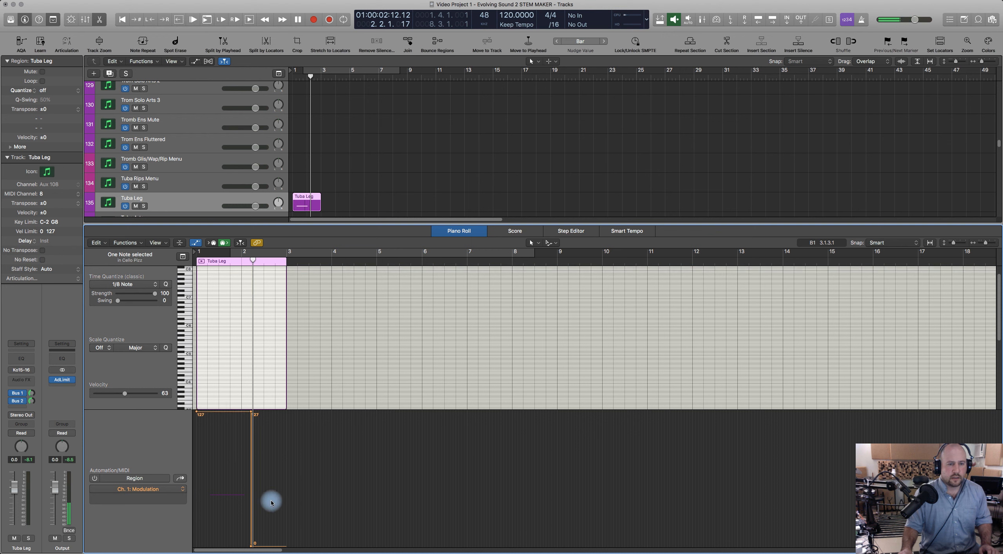
{"action": "left_click_drag", "start_coordinate": [251, 548], "coordinate": [255, 369]}
{"action": "scroll", "coordinate": [256, 369], "scroll_direction": "down", "scroll_amount": 10}
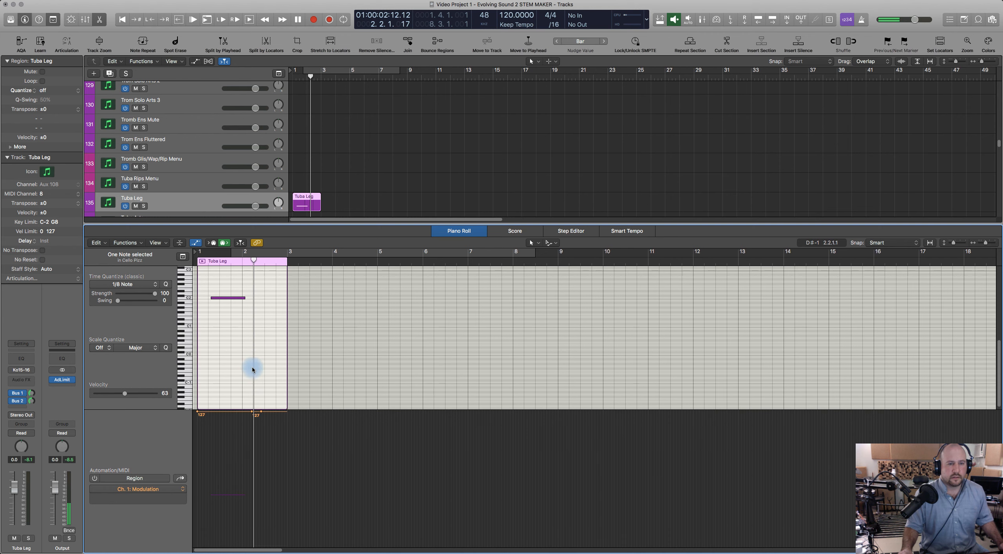
Level the region's Sustain automation at 127 and hide the automation lane.
{"action": "left_click", "coordinate": [182, 477]}
{"action": "left_click_drag", "start_coordinate": [235, 412], "coordinate": [195, 399]}
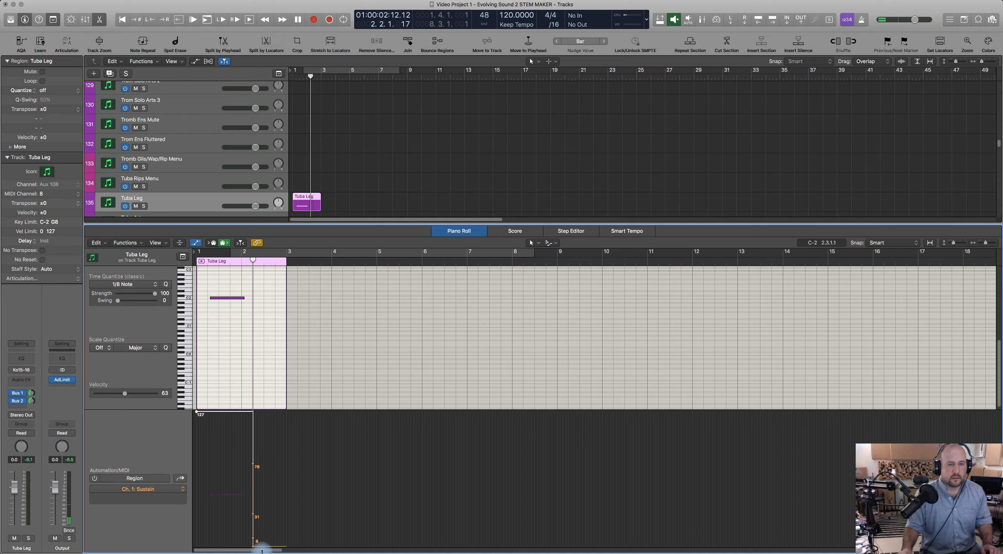
{"action": "left_click_drag", "start_coordinate": [253, 544], "coordinate": [231, 400]}
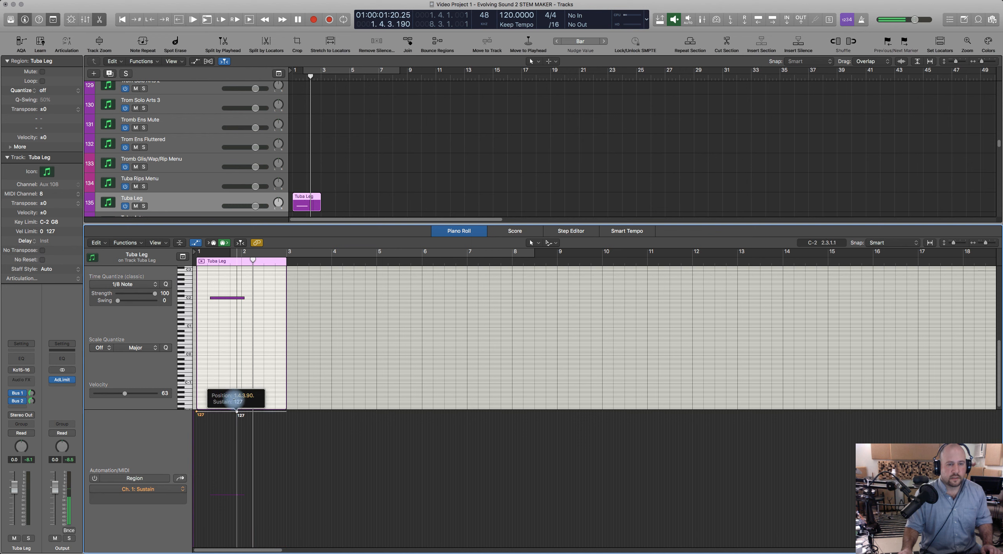
{"action": "key", "text": "a"}
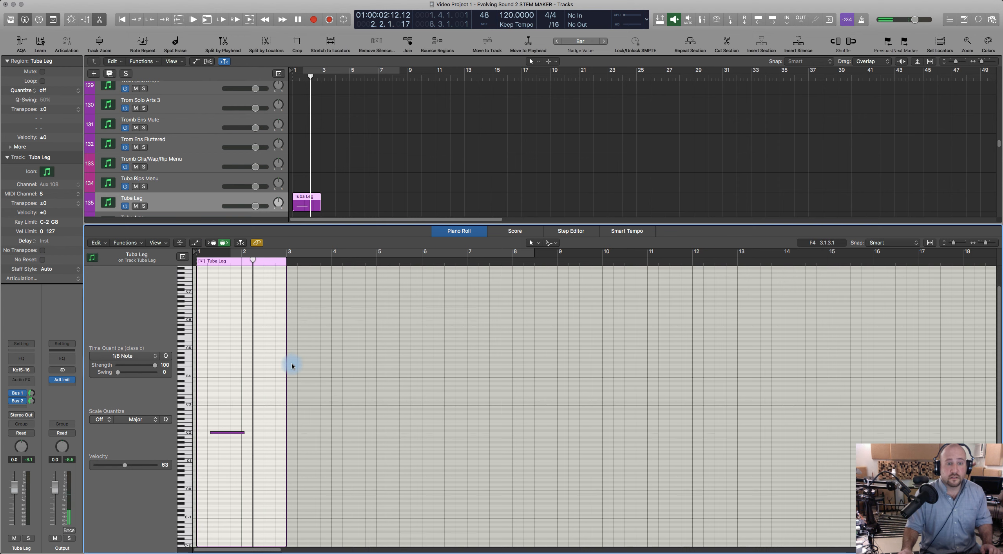
Lower the tuba note to B0 and move it to start at bar 2, extending the region to just past bar 4.
{"action": "left_click", "coordinate": [221, 433]}
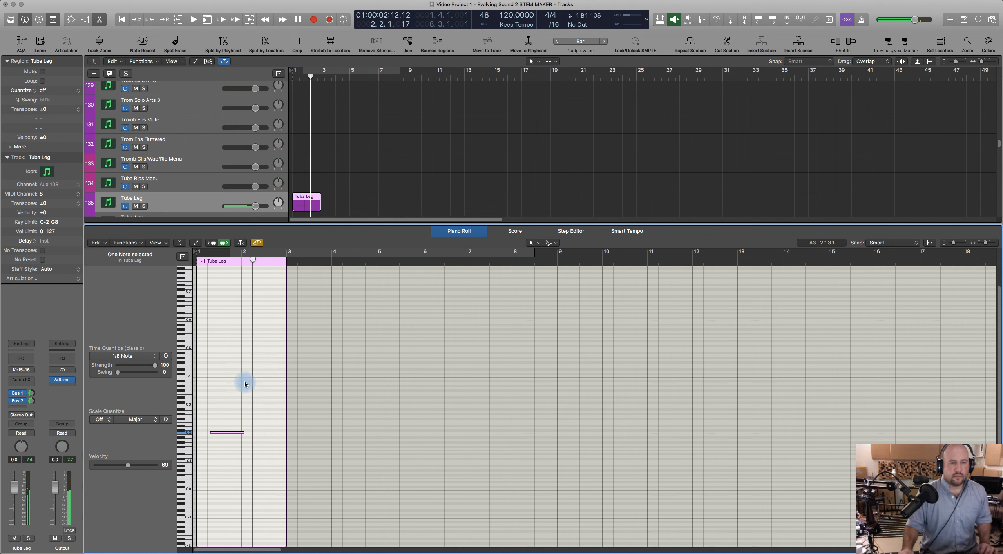
{"action": "key", "text": "alt+shift+Down"}
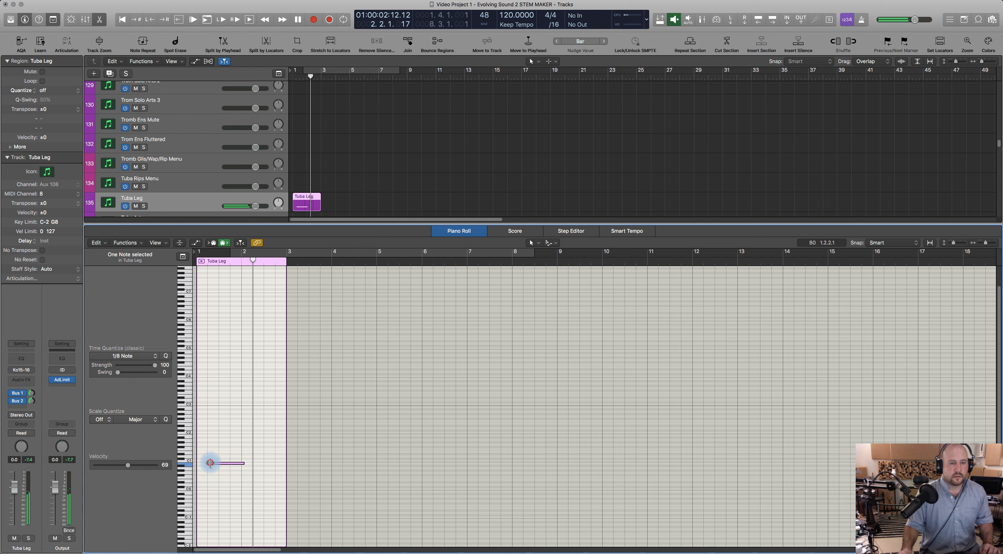
{"action": "left_click_drag", "start_coordinate": [211, 463], "coordinate": [208, 463]}
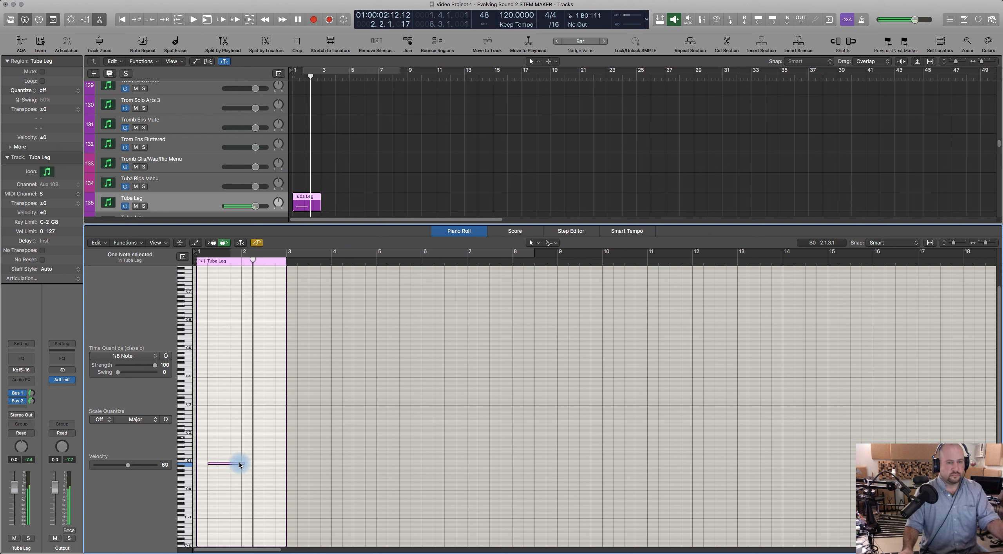
{"action": "left_click_drag", "start_coordinate": [284, 467], "coordinate": [362, 472]}
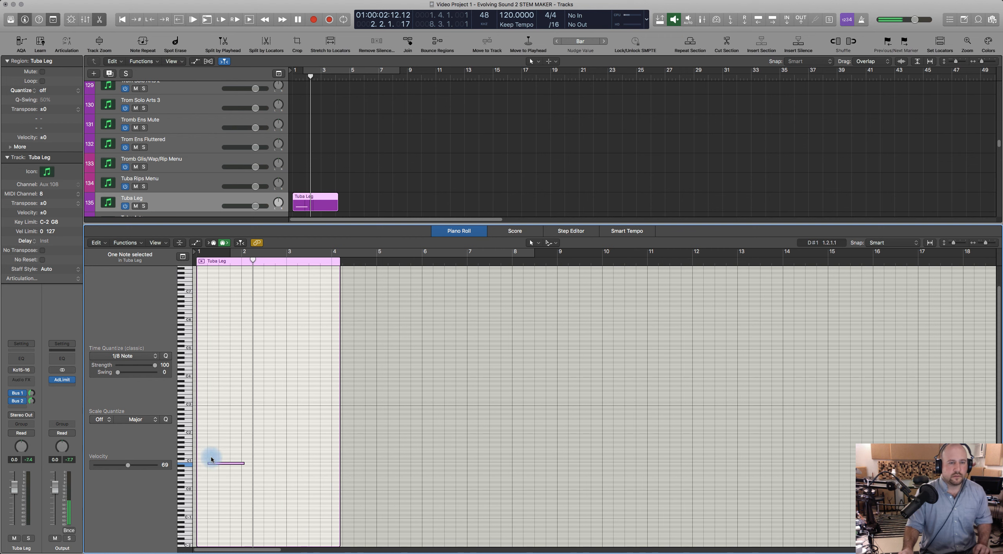
{"action": "left_click_drag", "start_coordinate": [219, 463], "coordinate": [258, 464]}
Play back the moved tuba note from shortly before bar 2.
{"action": "left_click", "coordinate": [231, 263]}
{"action": "key", "text": "space"}
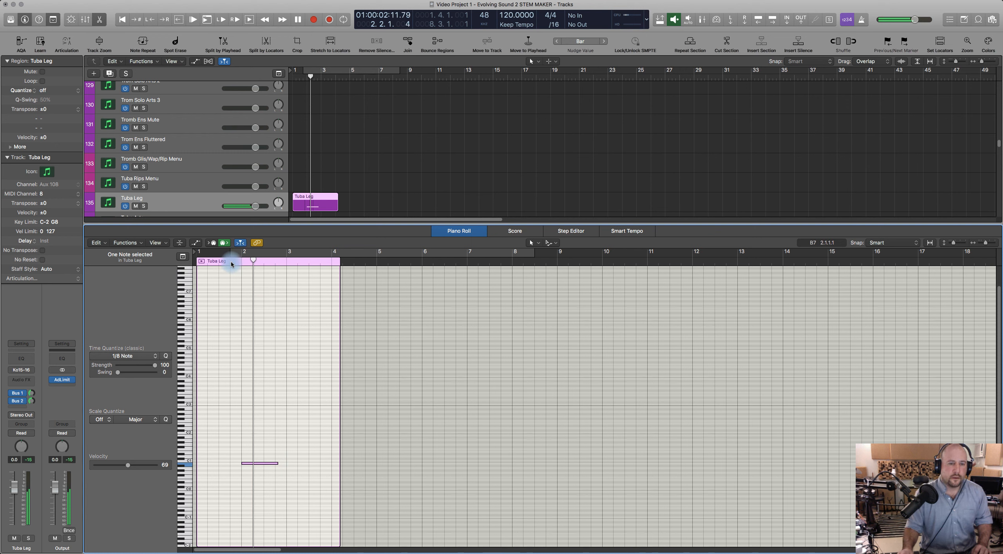
{"action": "key", "text": "space"}
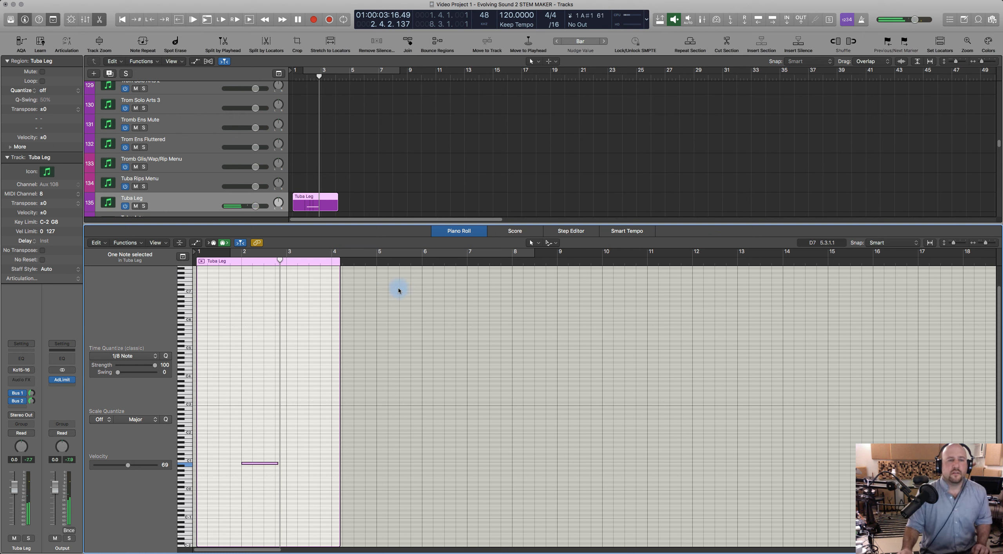
Change the time signature to 3/4 and play the note from beat 4 of bar 1.
{"action": "left_click", "coordinate": [550, 15]}
{"action": "left_click", "coordinate": [551, 9]}
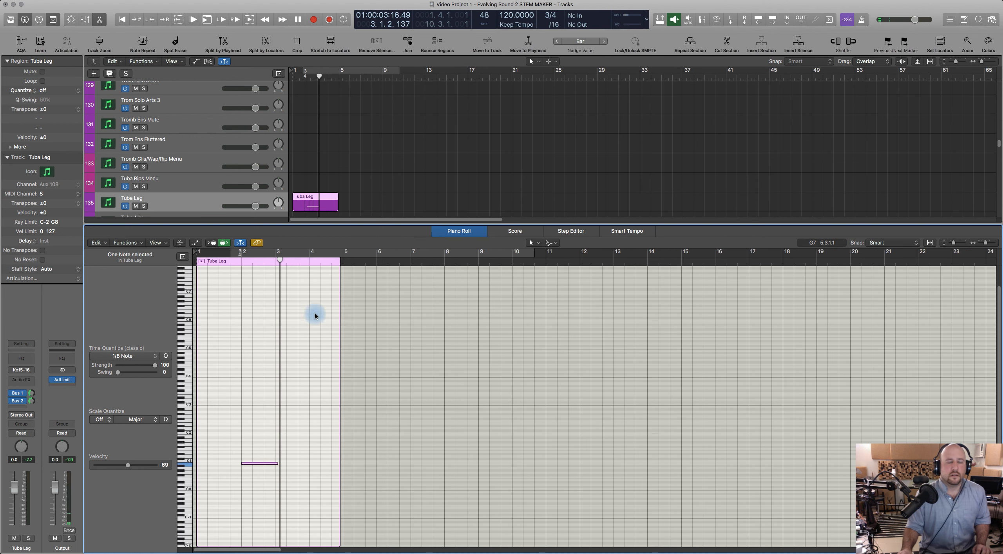
{"action": "left_click", "coordinate": [233, 267]}
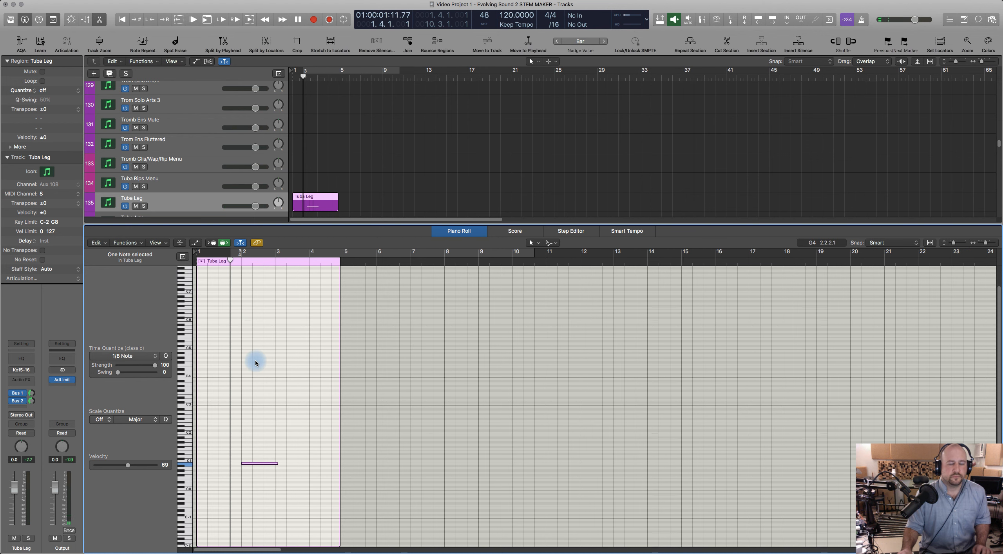
{"action": "key", "text": "space"}
{"action": "key", "text": "space"}
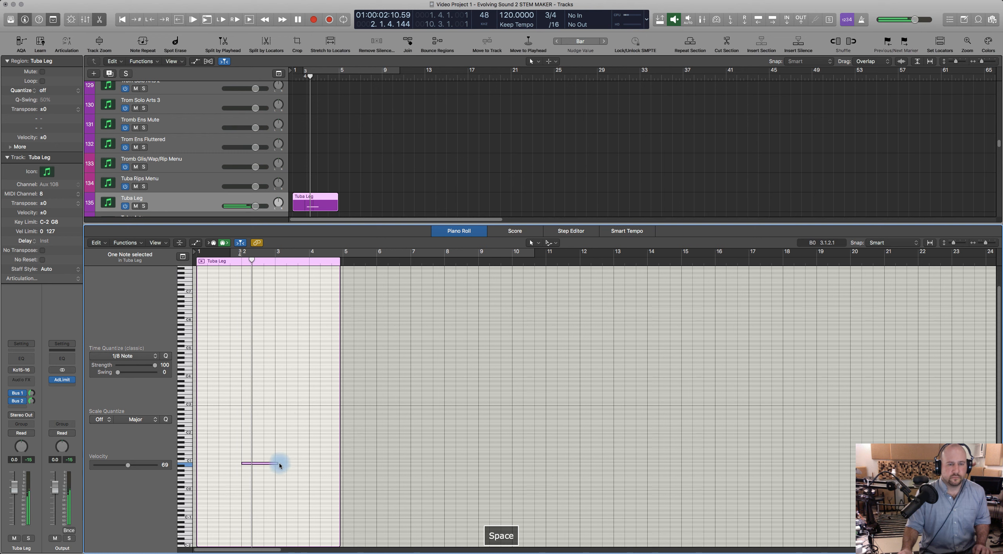
Arrange short B0 notes on beat 4 of bar 1 and beat 3 of bar 2, with a longer higher note at bar 2, and audition them.
{"action": "left_click_drag", "start_coordinate": [247, 466], "coordinate": [266, 438]}
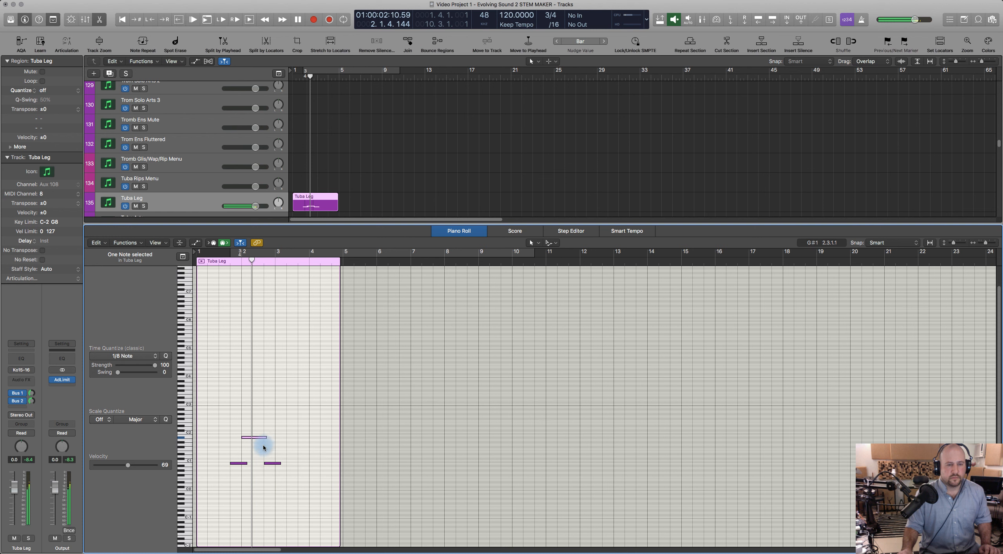
{"action": "left_click", "coordinate": [222, 263]}
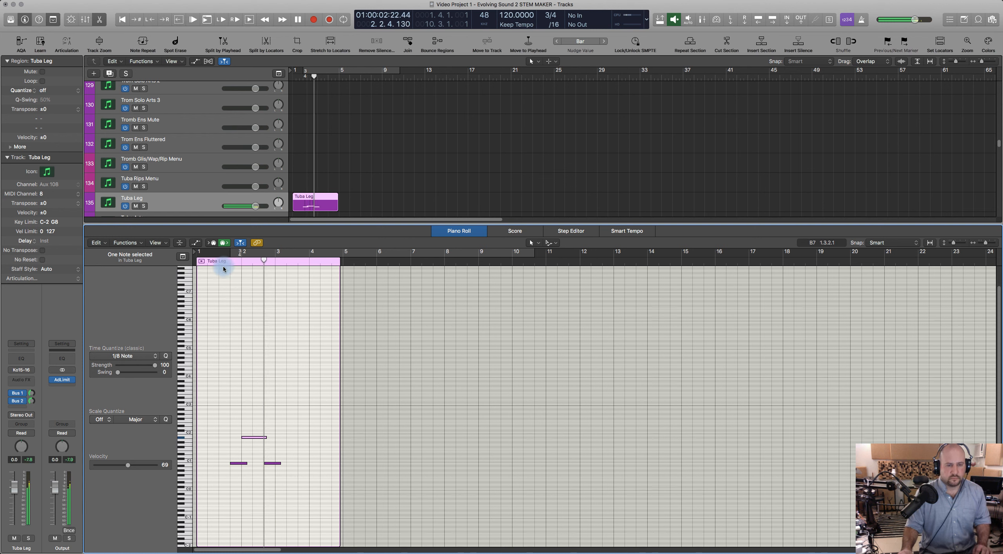
{"action": "key", "text": "space"}
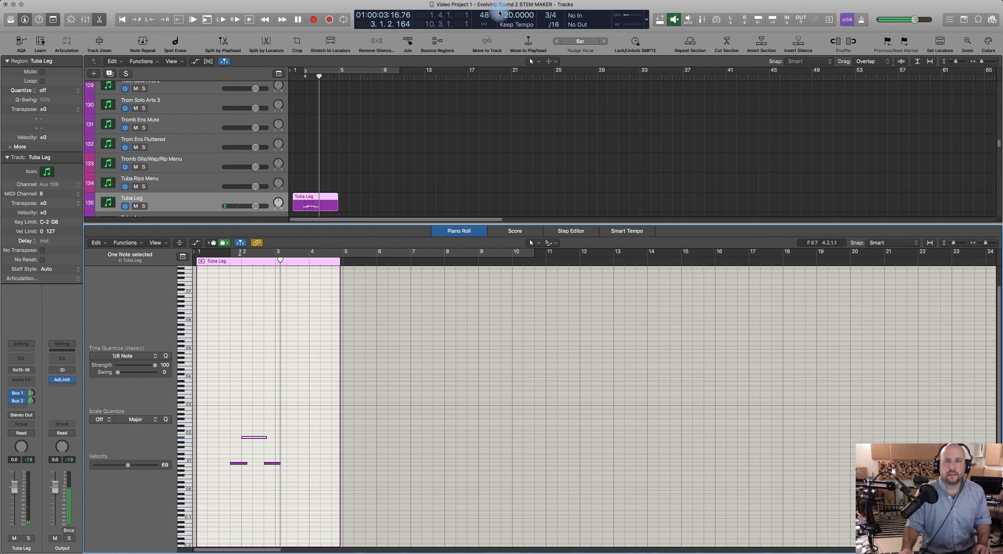
Lower the project tempo to 85 BPM and play the tuba pattern.
{"action": "left_click_drag", "start_coordinate": [506, 25], "coordinate": [505, 59]}
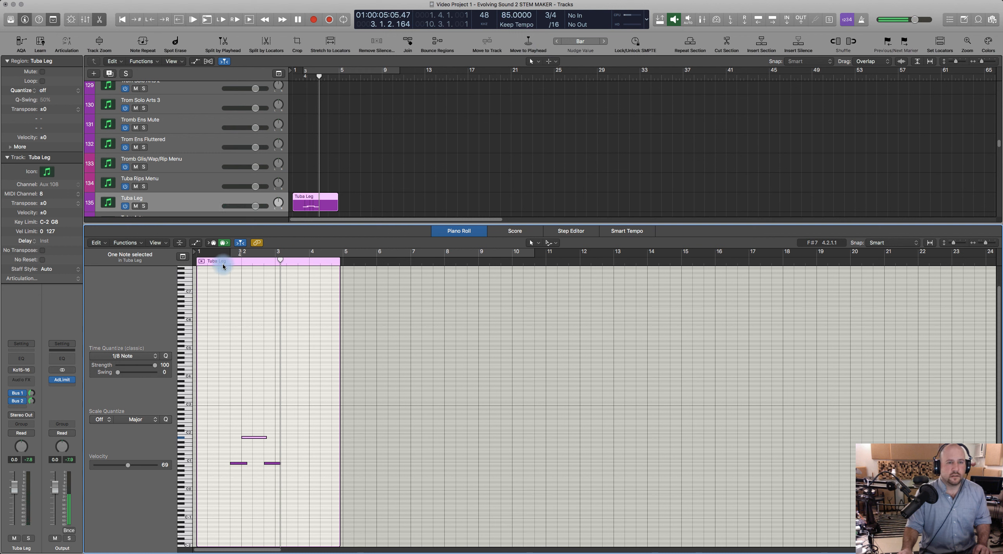
{"action": "key", "text": "space"}
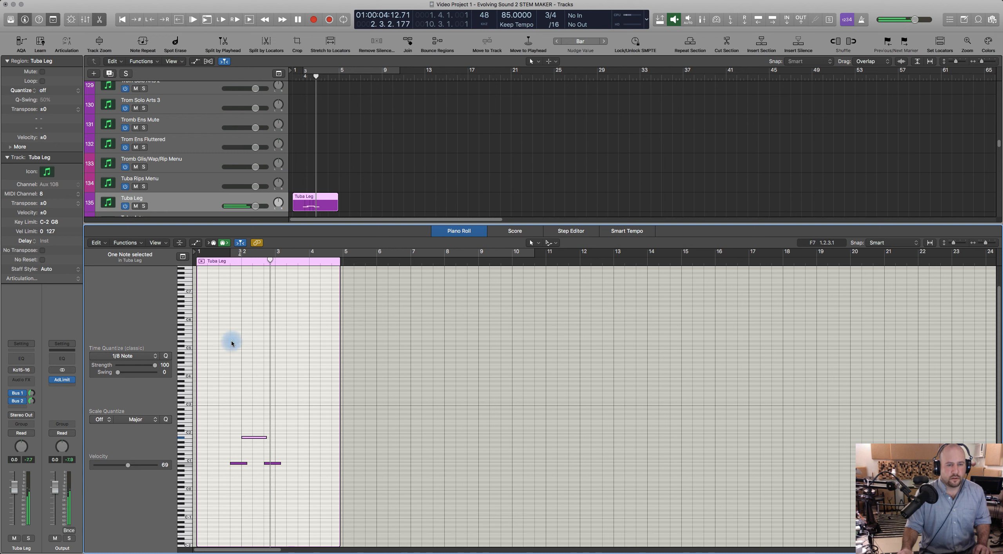
{"action": "key", "text": "space"}
Extend the region to just before bar 8 and repeat the low-high note pair so that three pairs follow each other.
{"action": "left_click_drag", "start_coordinate": [339, 463], "coordinate": [441, 472]}
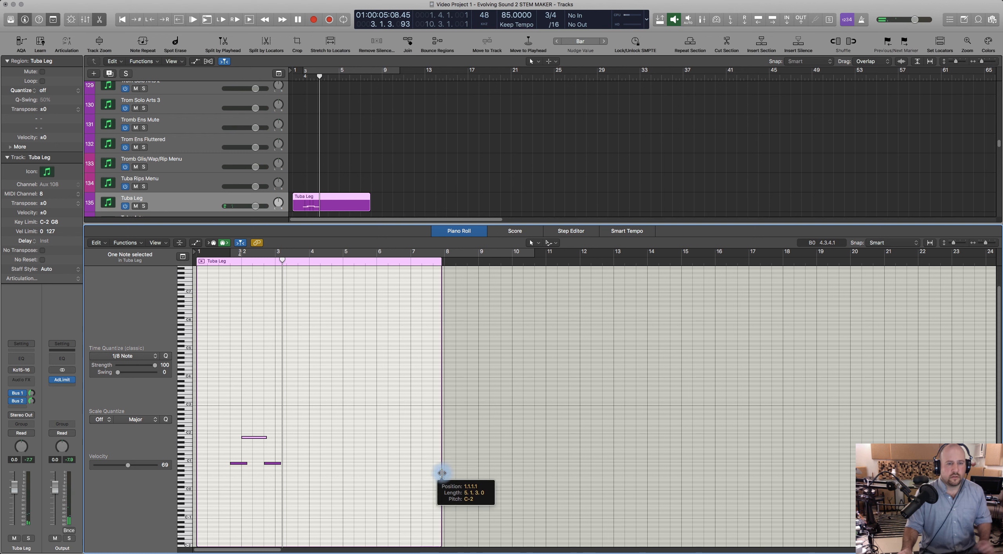
{"action": "key", "text": "Delete"}
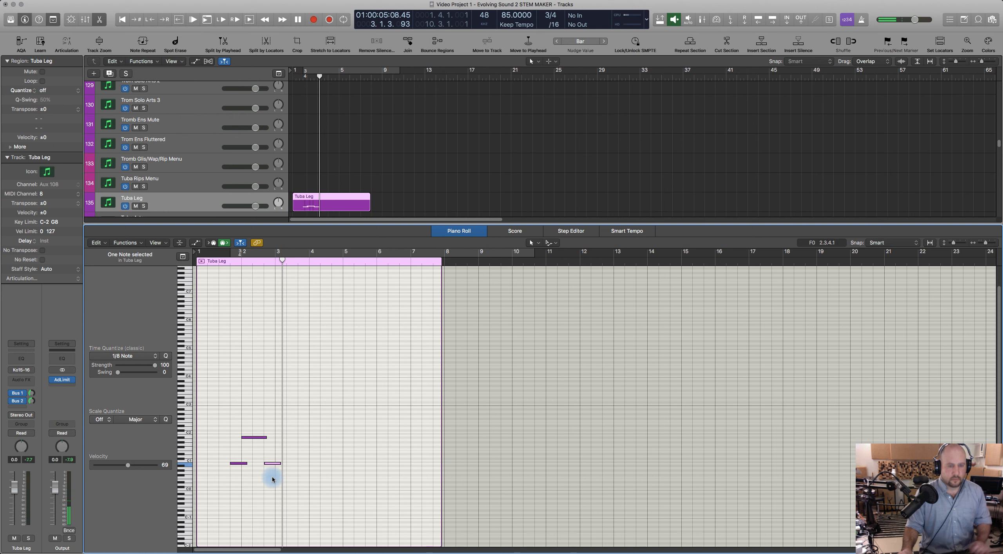
{"action": "left_click_drag", "start_coordinate": [227, 421], "coordinate": [306, 463]}
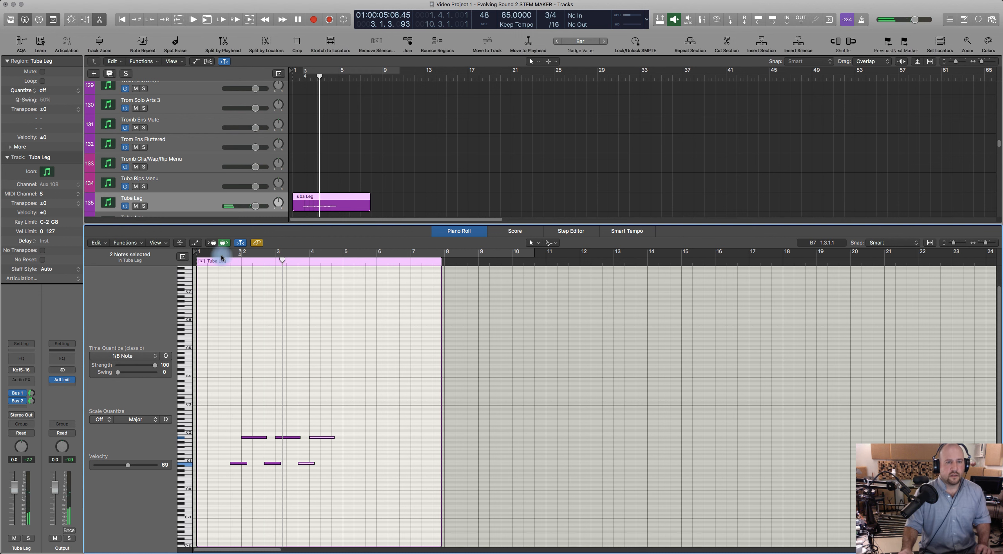
Switch Low Latency Mode on and back off, and play the repeated tuba pattern from beat 3 of bar 1.
{"action": "left_click", "coordinate": [226, 264]}
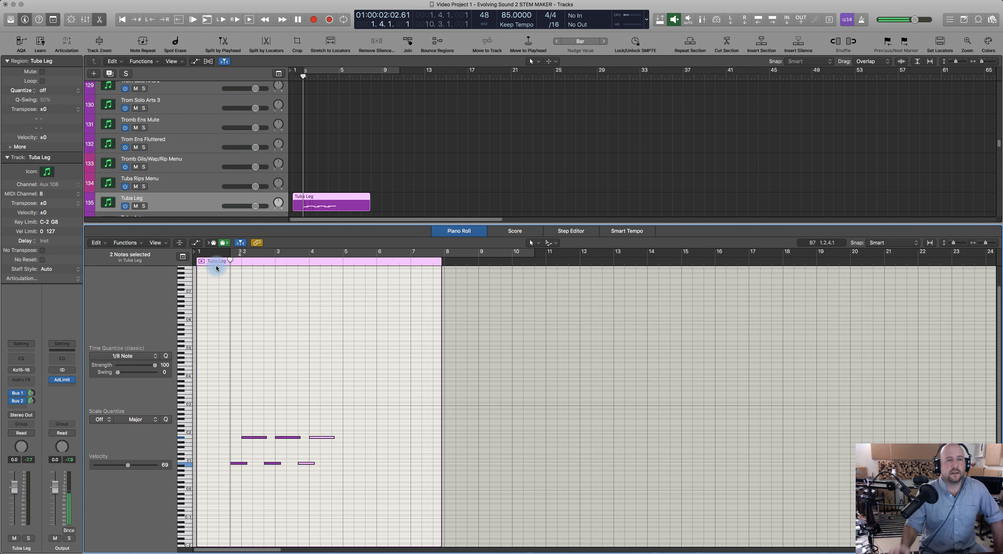
{"action": "left_click", "coordinate": [232, 341]}
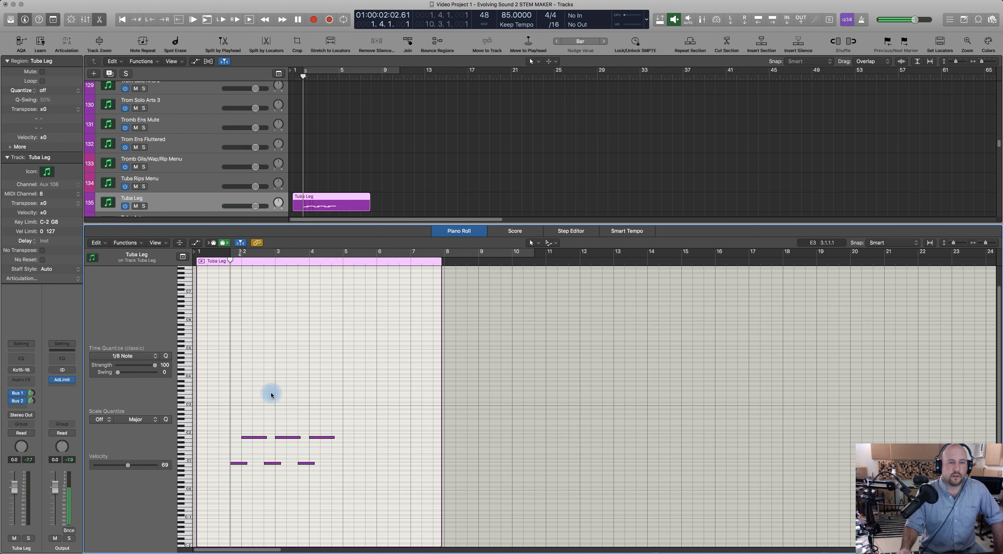
{"action": "left_click", "coordinate": [715, 20]}
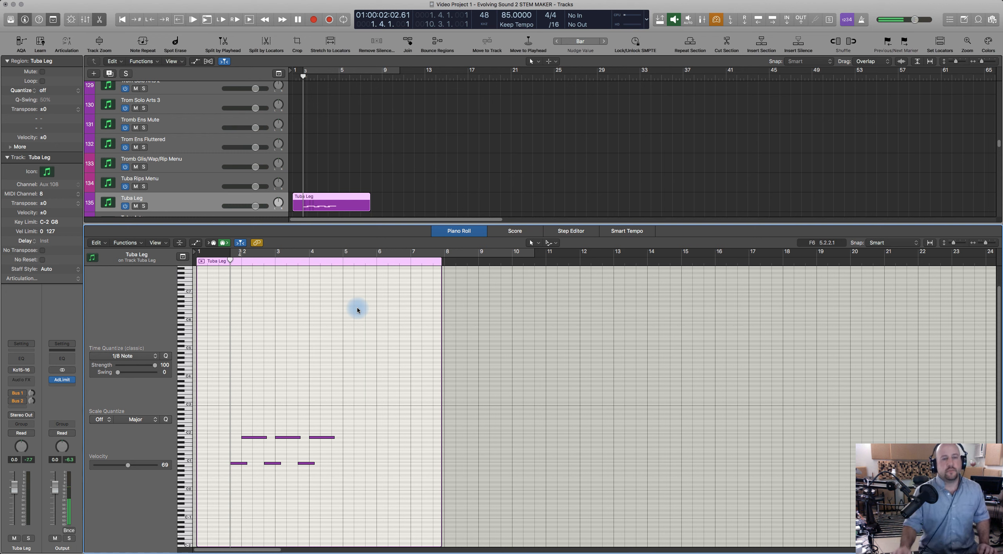
{"action": "left_click", "coordinate": [224, 265]}
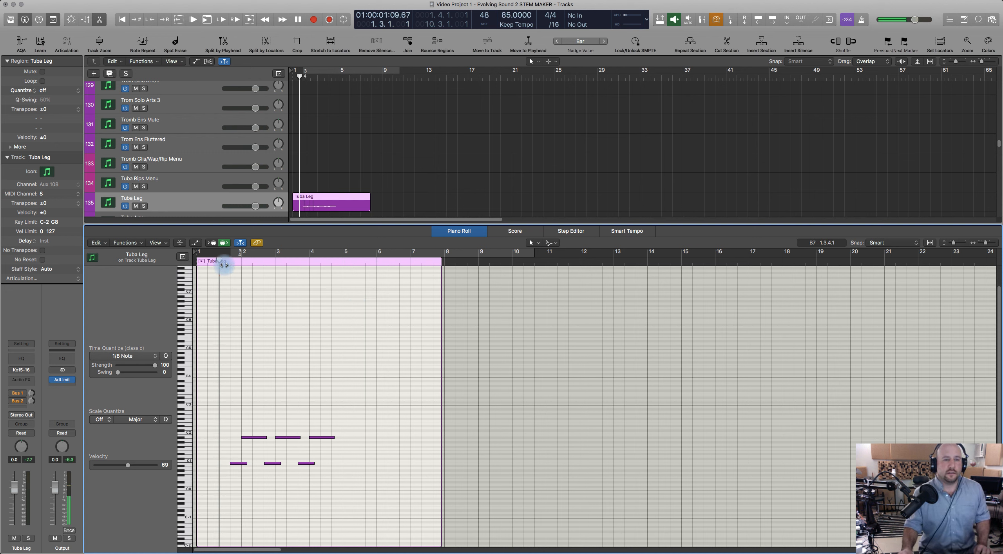
{"action": "key", "text": "space"}
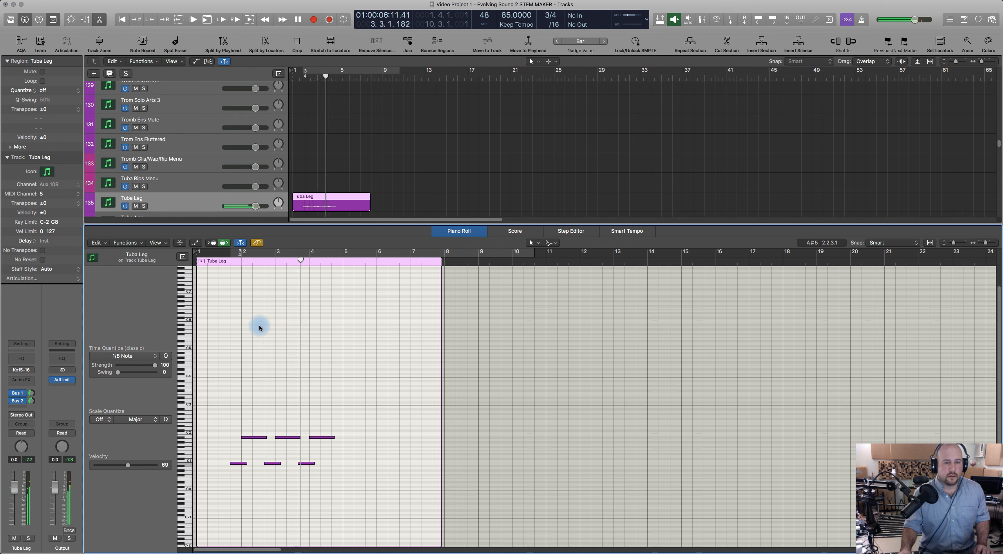
{"action": "key", "text": "space"}
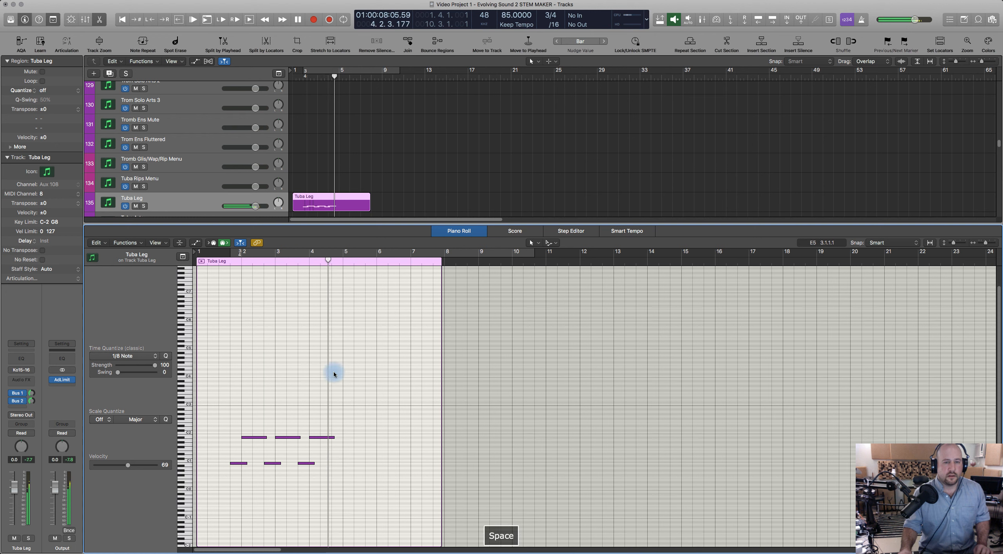
With Low Latency Mode on, raise the third high note by one semitone and copy the last low-high pair one bar further on.
{"action": "key", "text": "ctrl+alt+l"}
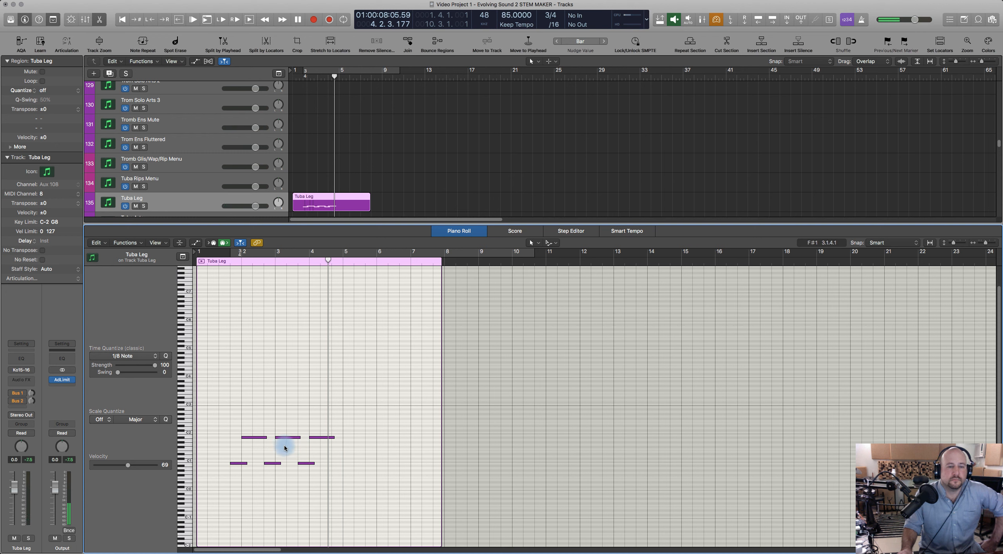
{"action": "left_click_drag", "start_coordinate": [316, 439], "coordinate": [316, 435]}
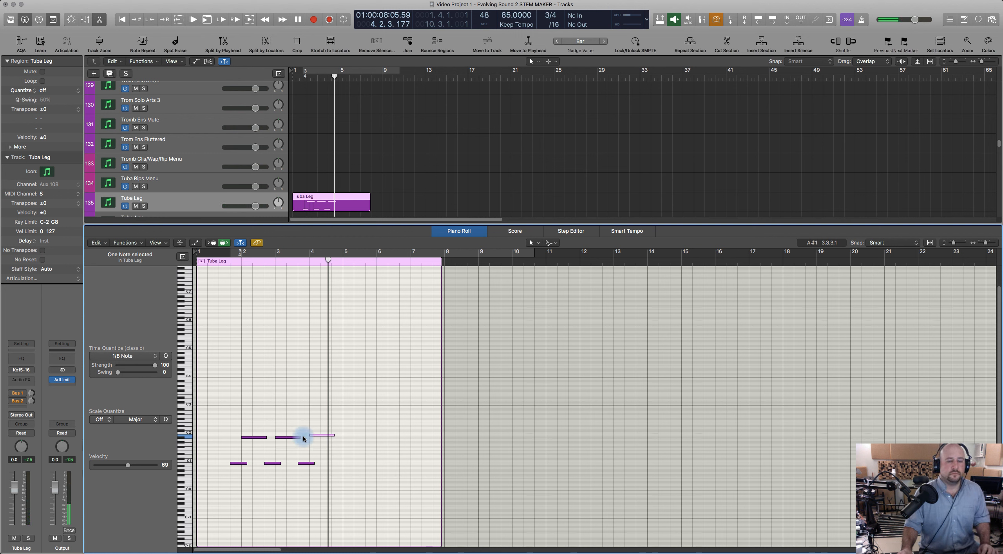
{"action": "left_click", "coordinate": [305, 465], "text": "shift"}
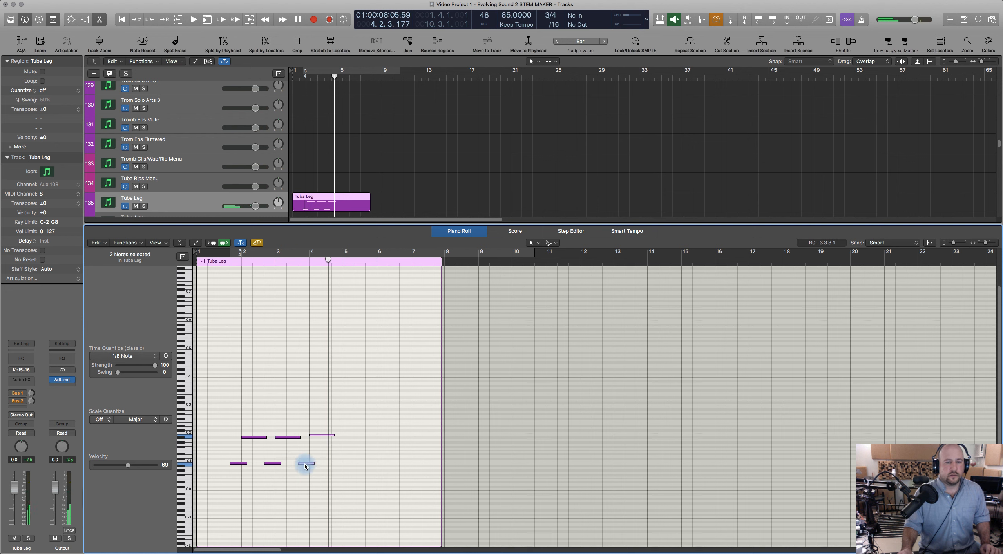
{"action": "left_click_drag", "start_coordinate": [305, 464], "coordinate": [340, 463], "text": "alt"}
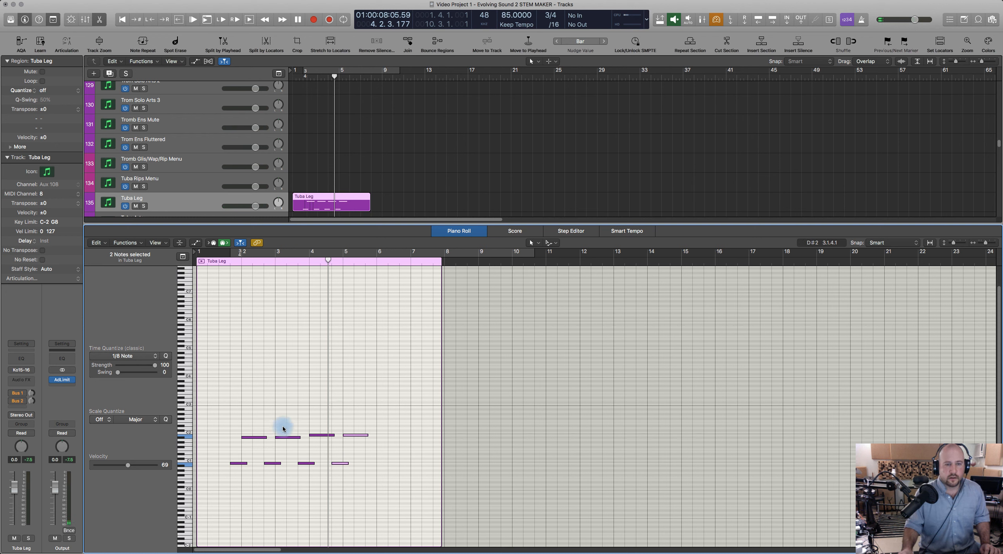
Play the four-pair tuba pattern from beat 3 of bar 1 and check its notes.
{"action": "left_click", "coordinate": [222, 255]}
{"action": "key", "text": "space"}
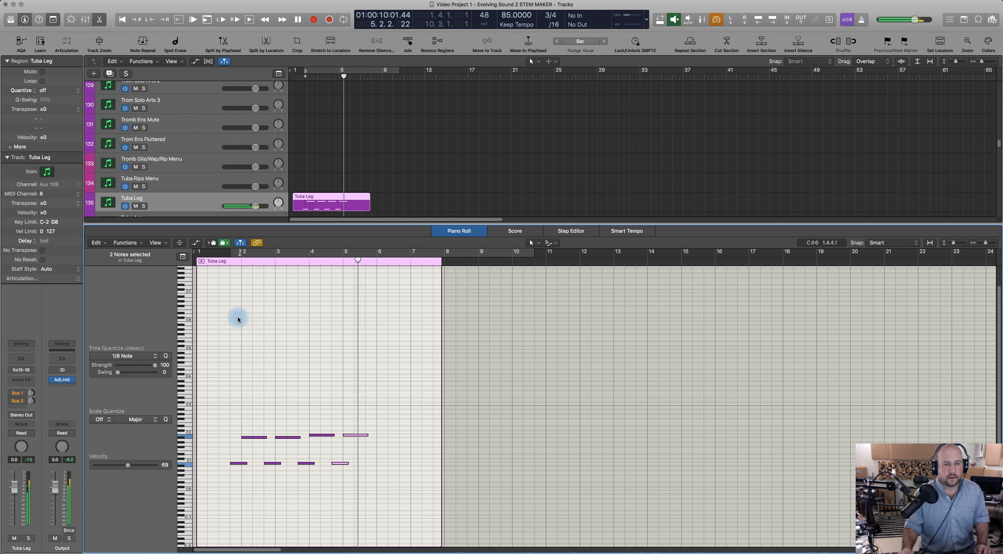
{"action": "key", "text": "space"}
{"action": "left_click", "coordinate": [342, 387]}
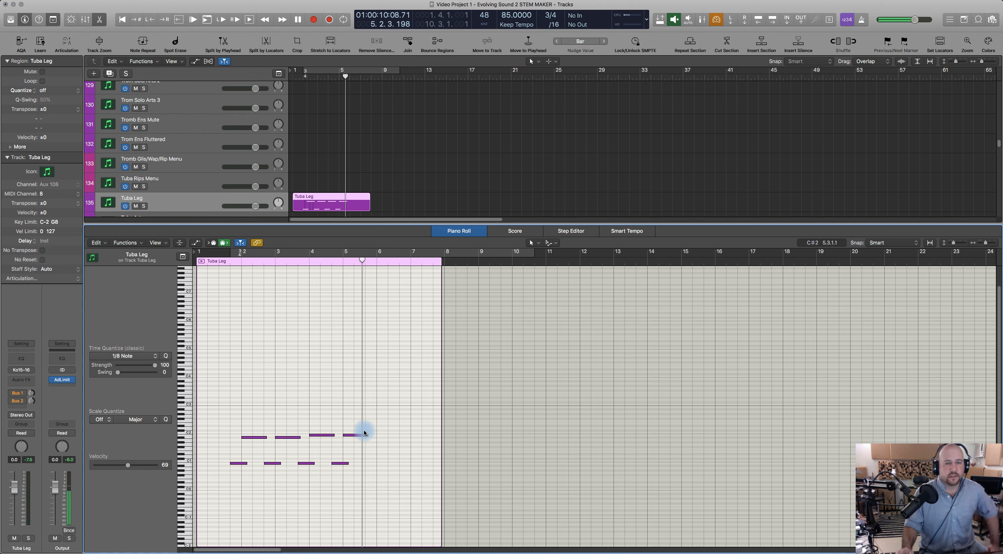
{"action": "left_click_drag", "start_coordinate": [363, 432], "coordinate": [369, 433]}
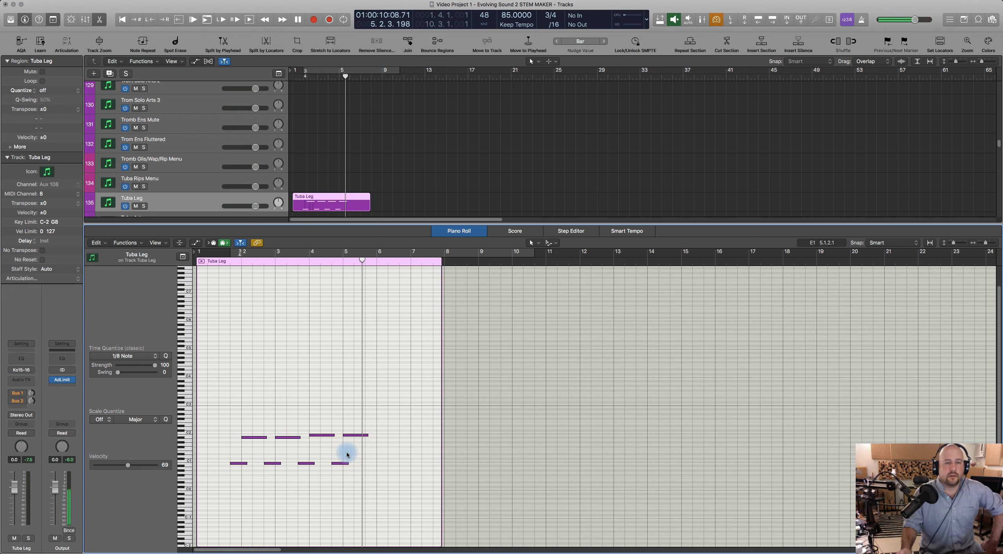
{"action": "left_click_drag", "start_coordinate": [228, 425], "coordinate": [382, 483]}
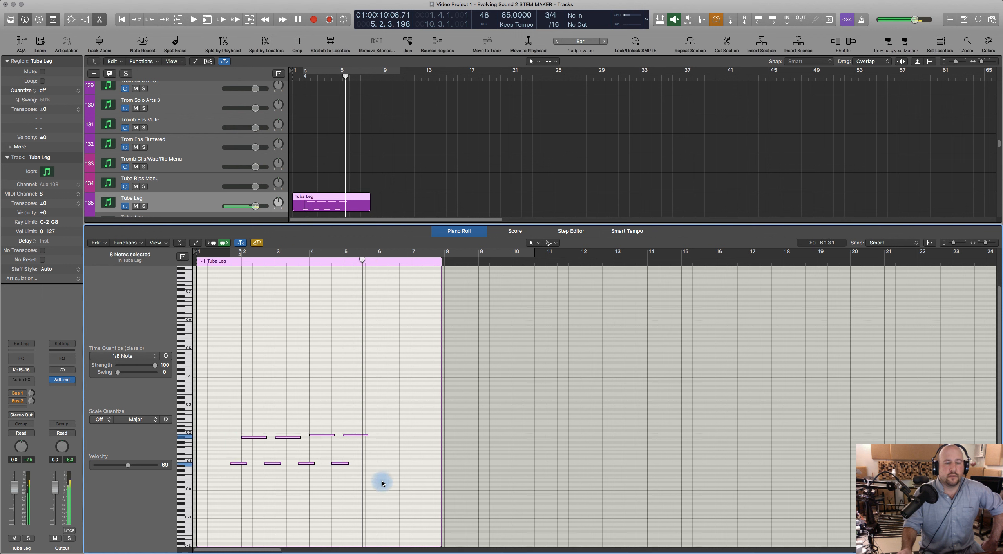
{"action": "left_click", "coordinate": [378, 477]}
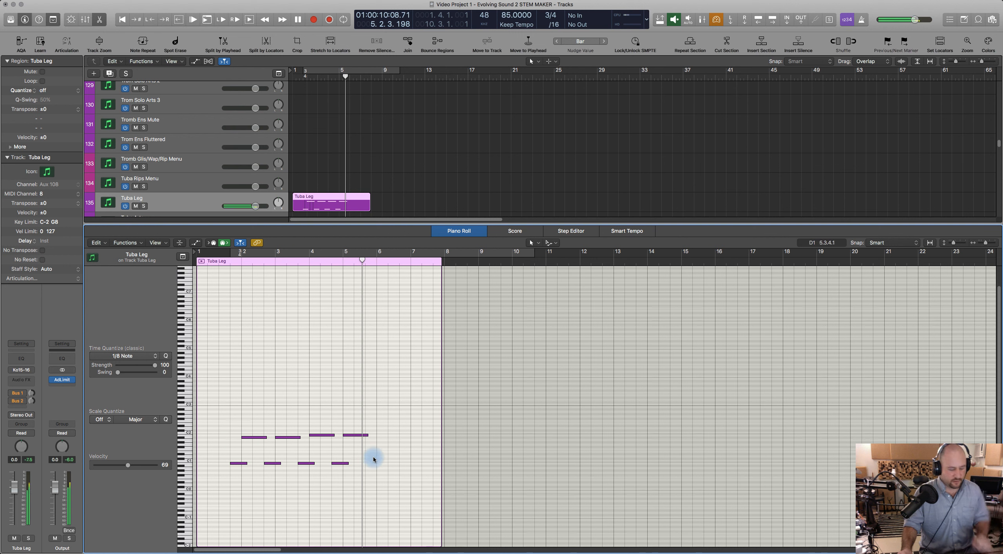
{"action": "key", "text": "space"}
{"action": "key", "text": "space"}
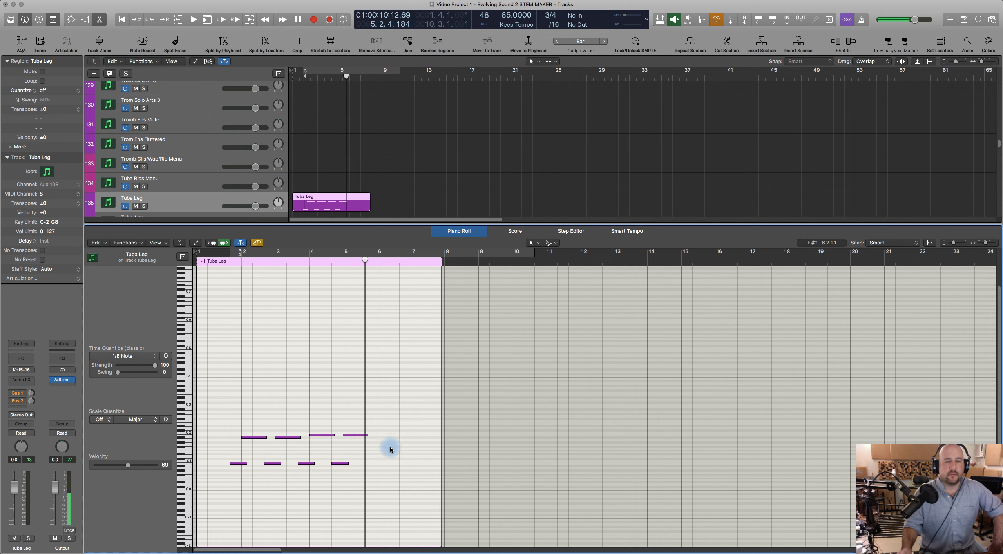
Extend the region to just before bar 14 and copy the pattern four bars further on, leaving out the high note at bar 5.
{"action": "left_click_drag", "start_coordinate": [441, 451], "coordinate": [644, 463]}
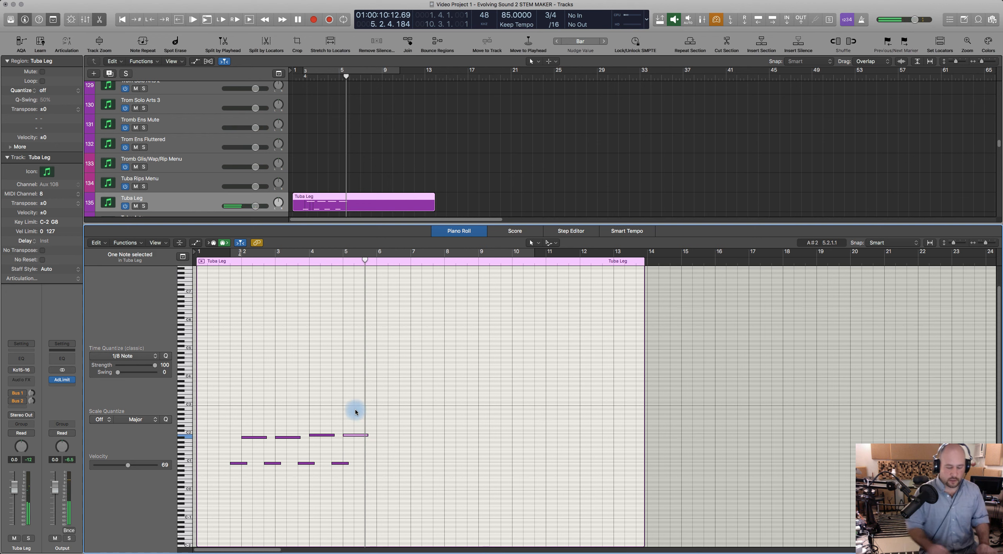
{"action": "left_click_drag", "start_coordinate": [226, 423], "coordinate": [407, 491]}
{"action": "left_click_drag", "start_coordinate": [238, 465], "coordinate": [374, 466]}
Play the doubled tuba pattern from beat 3 of bar 1 into bar 9.
{"action": "left_click", "coordinate": [217, 265]}
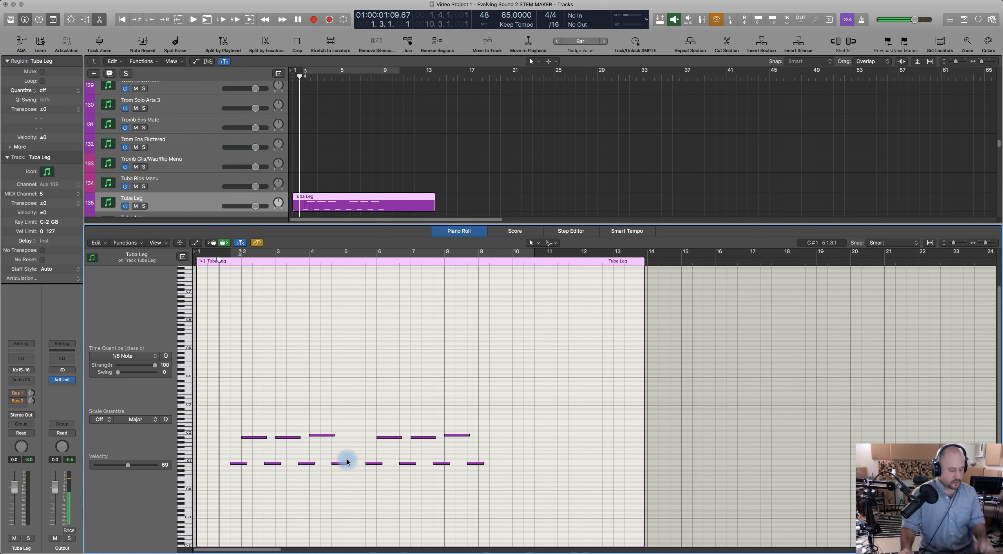
{"action": "key", "text": "space"}
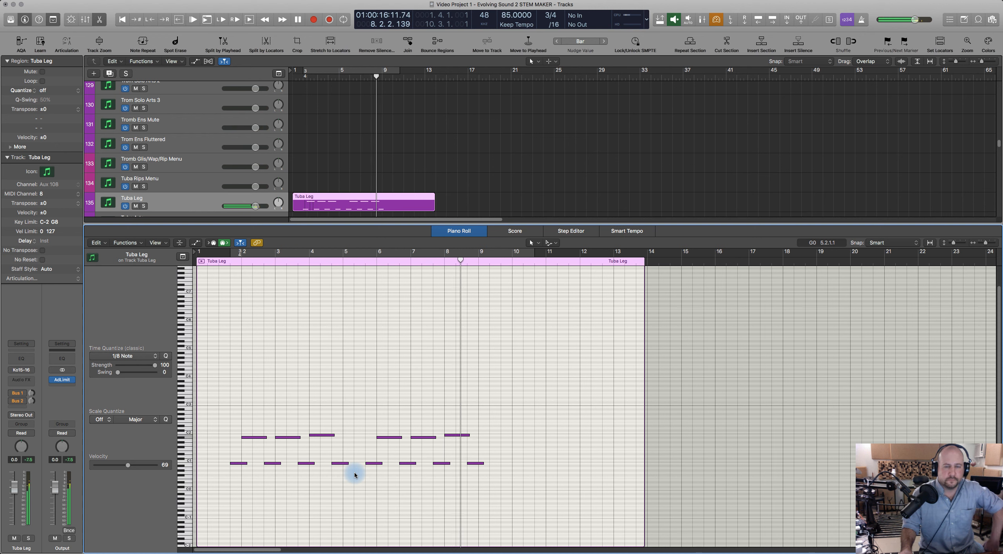
{"action": "key", "text": "space"}
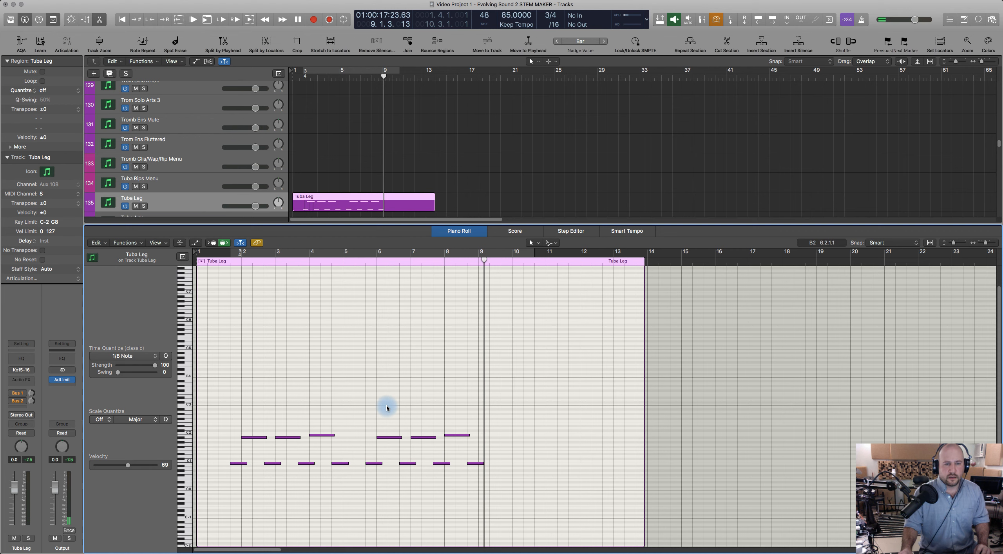
Show the tuba region's Note Velocity and Modulation data in the automation lane, and hide the lane again.
{"action": "key", "text": "a"}
{"action": "scroll", "coordinate": [385, 400], "scroll_direction": "down", "scroll_amount": 10}
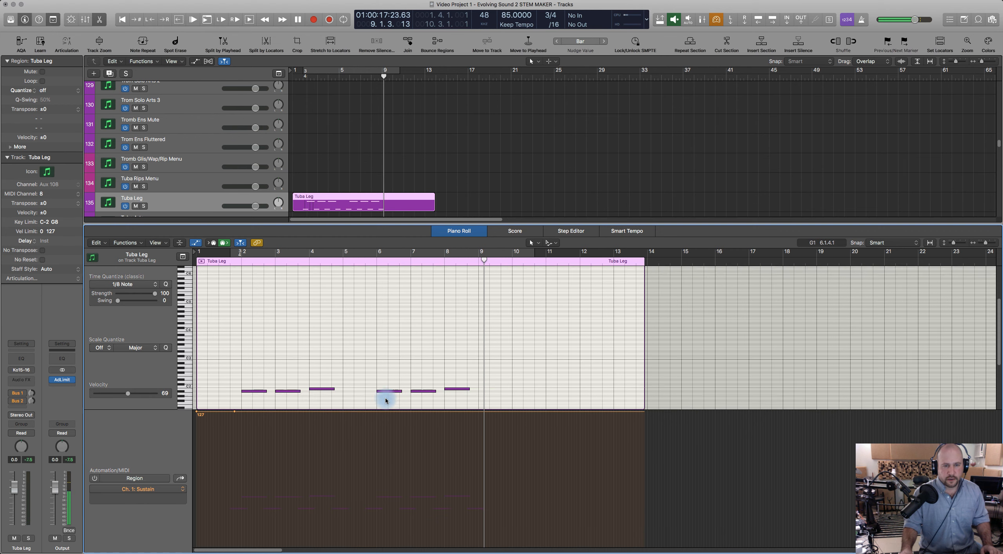
{"action": "left_click", "coordinate": [182, 477]}
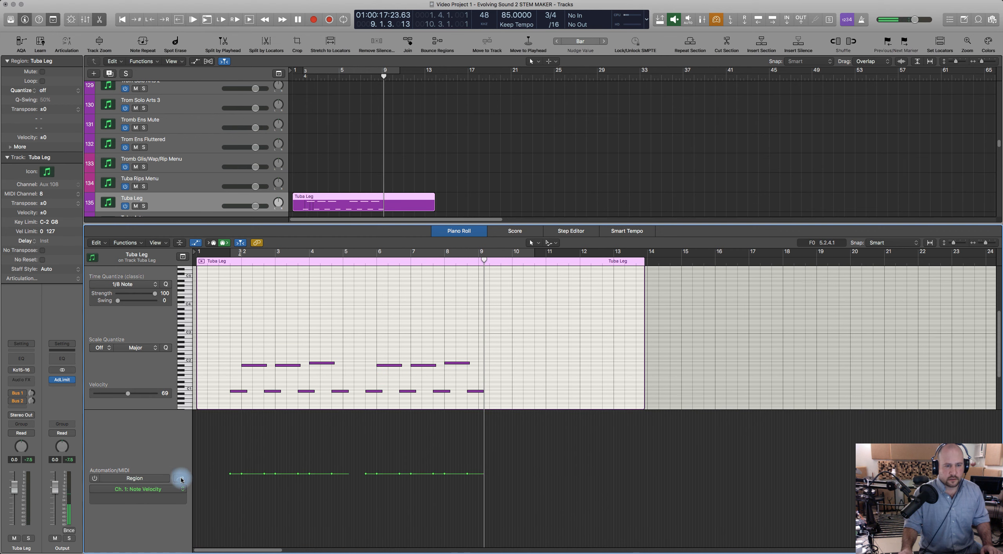
{"action": "left_click", "coordinate": [156, 489]}
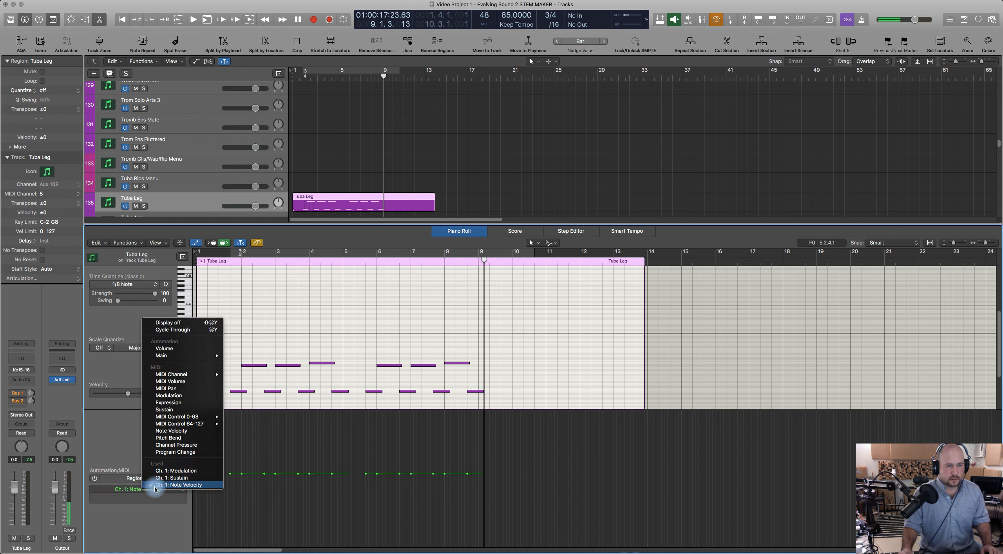
{"action": "left_click", "coordinate": [176, 471]}
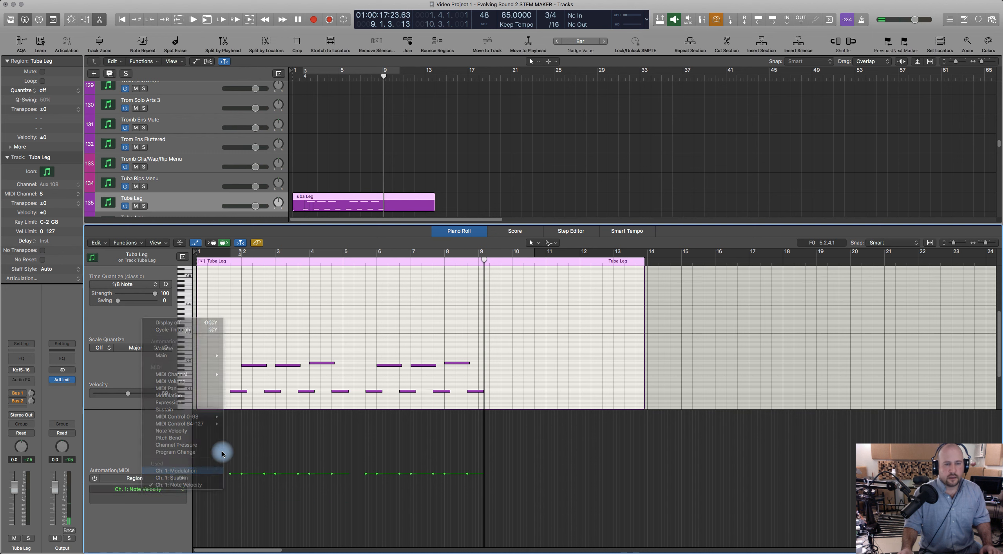
{"action": "left_click", "coordinate": [250, 412]}
{"action": "key", "text": "a"}
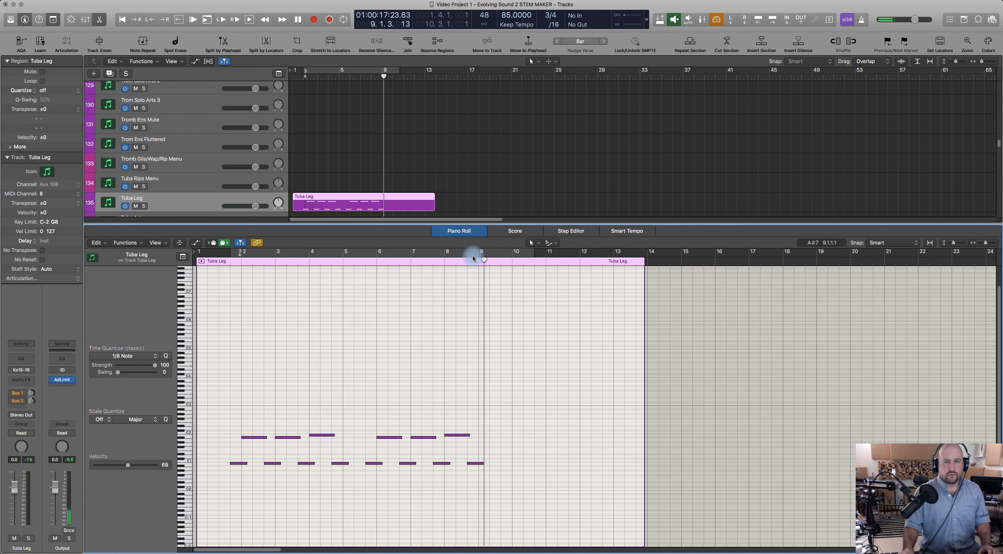
Close the note editor and look through the template's track list, from the first track down to the percussion tracks.
{"action": "left_click", "coordinate": [472, 233]}
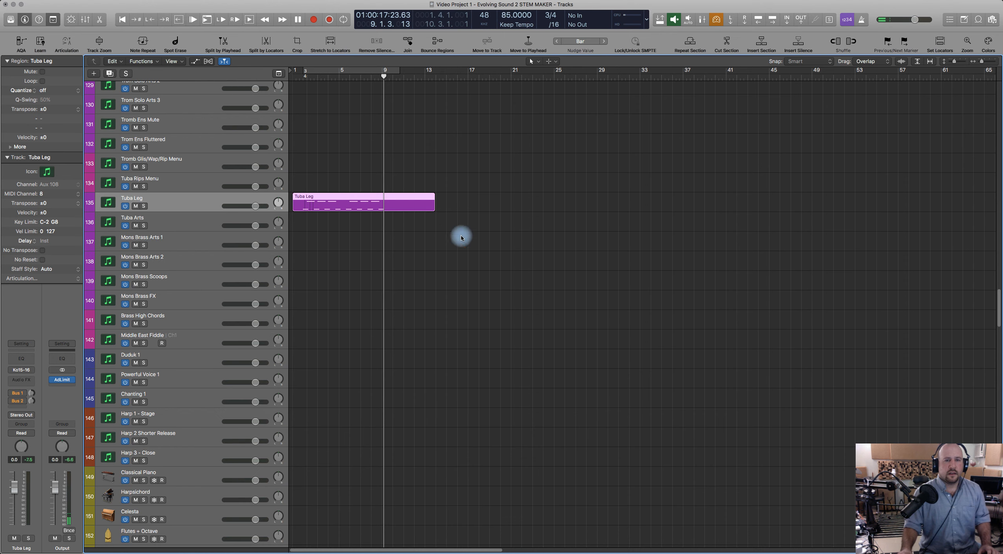
{"action": "scroll", "coordinate": [368, 203], "scroll_direction": "up", "scroll_amount": 8}
{"action": "scroll", "coordinate": [368, 202], "scroll_direction": "up", "scroll_amount": 5}
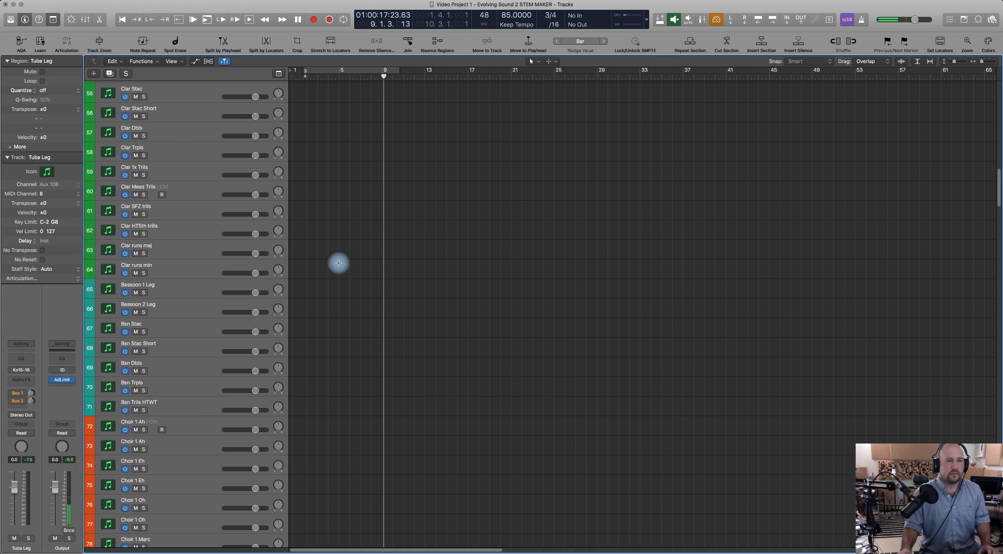
{"action": "scroll", "coordinate": [339, 263], "scroll_direction": "up", "scroll_amount": 2}
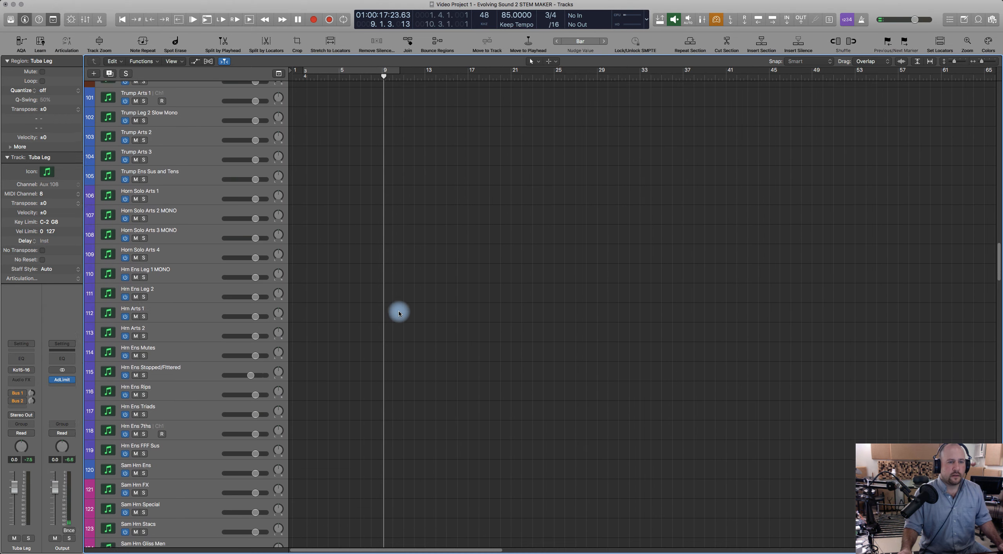
{"action": "scroll", "coordinate": [399, 313], "scroll_direction": "up", "scroll_amount": 10}
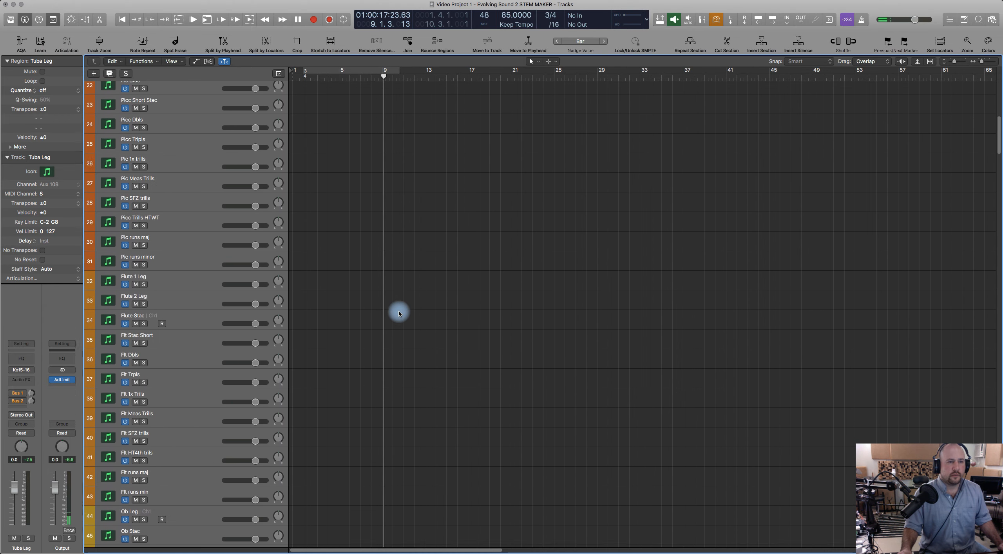
{"action": "scroll", "coordinate": [396, 310], "scroll_direction": "up", "scroll_amount": 4}
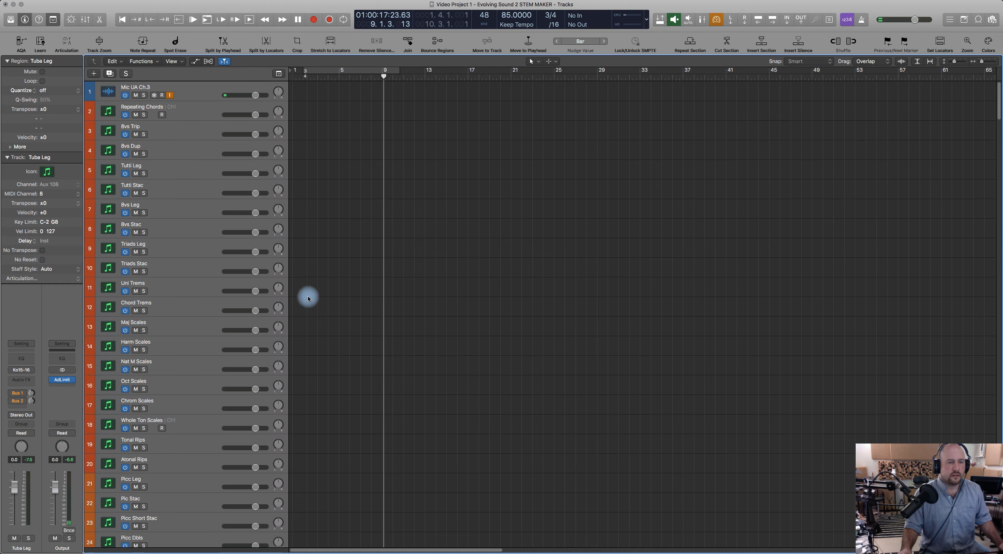
{"action": "scroll", "coordinate": [278, 380], "scroll_direction": "down", "scroll_amount": 10}
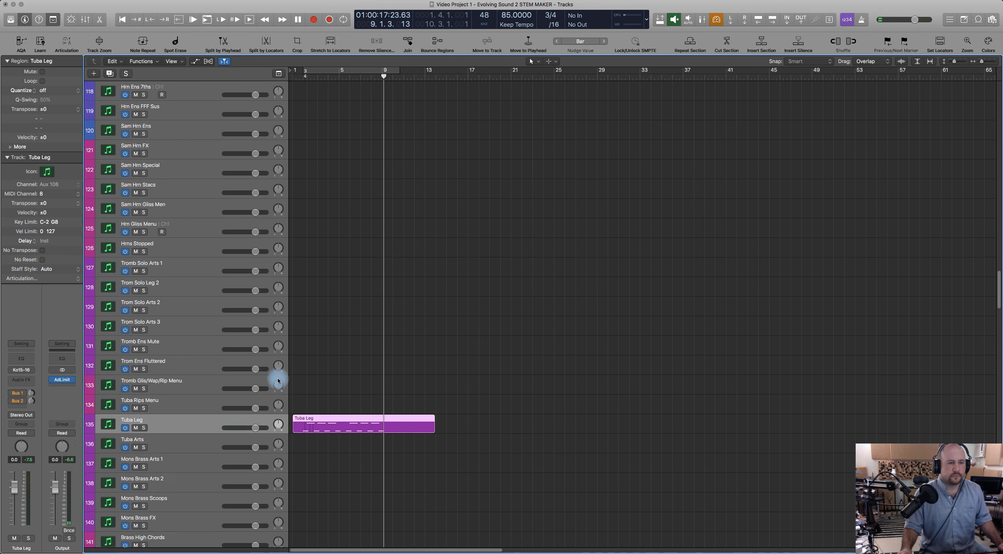
{"action": "scroll", "coordinate": [267, 379], "scroll_direction": "down", "scroll_amount": 3}
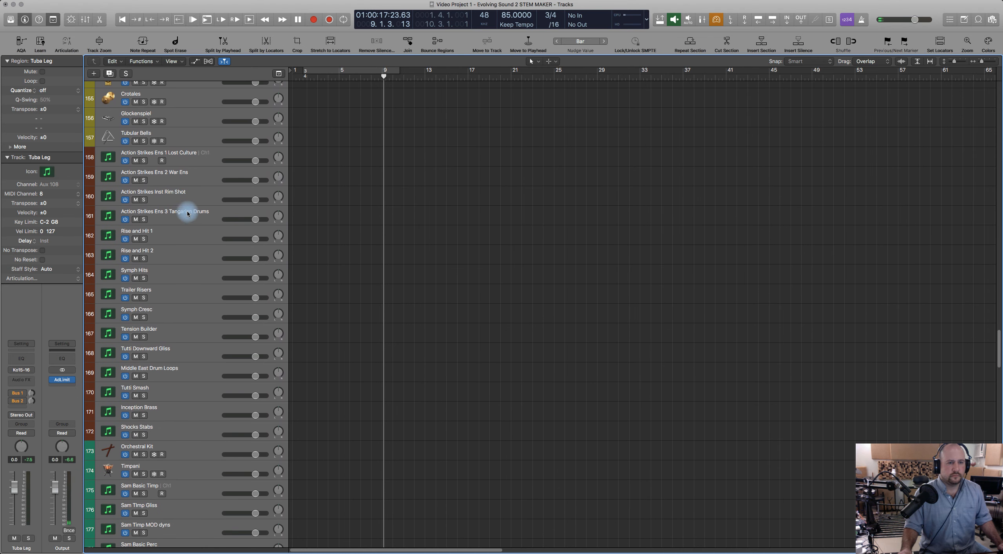
Return the playhead to the start and audition the Action Strikes tracks from Ens 3 Tangarian Drums up to Ens 1 Lost Culture.
{"action": "left_click", "coordinate": [187, 213]}
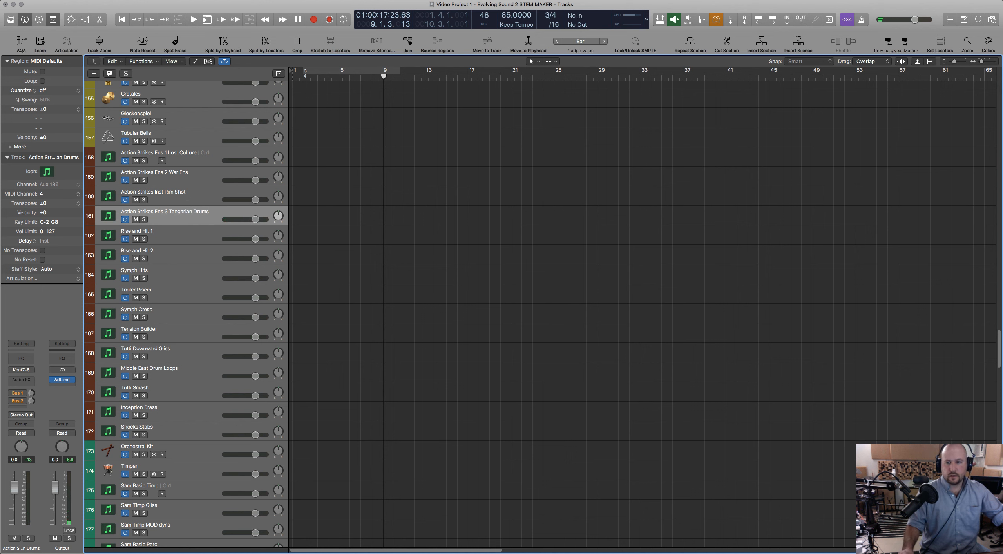
{"action": "key", "text": "Return"}
{"action": "key", "text": "Up"}
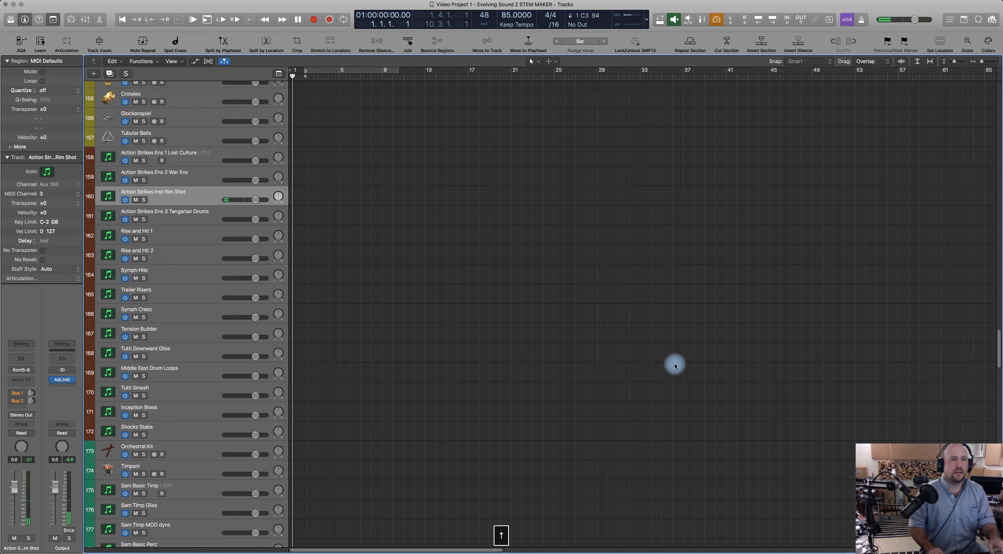
{"action": "key", "text": "Up"}
{"action": "key", "text": "Up"}
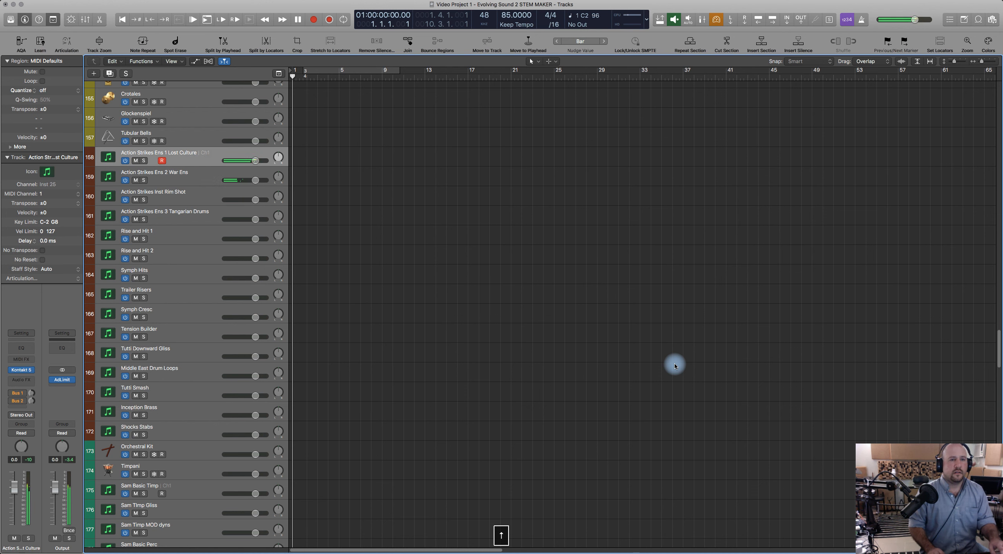
Step down through the Action Strikes, Rise and Hit and Symph Hits tracks to Trailer Risers and back up to Action Strikes Inst Rim Shot.
{"action": "key", "text": "Down"}
{"action": "key", "text": "Down"}
{"action": "key", "text": "Down"}
{"action": "key", "text": "Down"}
{"action": "key", "text": "Down"}
{"action": "key", "text": "Down"}
{"action": "key", "text": "Down"}
{"action": "key", "text": "Up"}
{"action": "key", "text": "Up"}
{"action": "key", "text": "Up"}
{"action": "key", "text": "Up"}
{"action": "key", "text": "Up"}
{"action": "key", "text": "Up"}
{"action": "key", "text": "Down"}
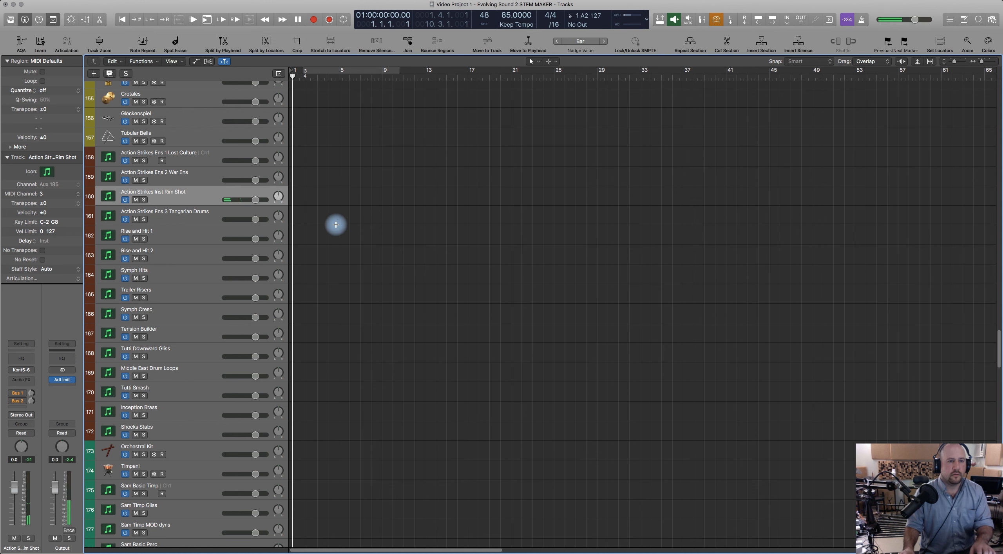
View the Kontakt instrument of the Action Strikes Ens 1 Lost Culture track and close its window.
{"action": "left_click", "coordinate": [193, 159]}
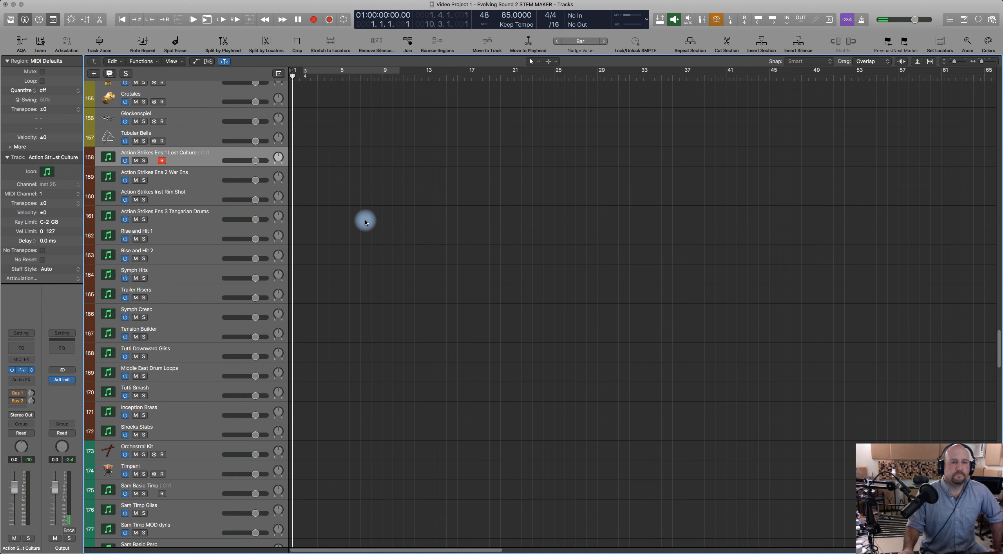
{"action": "key", "text": "v"}
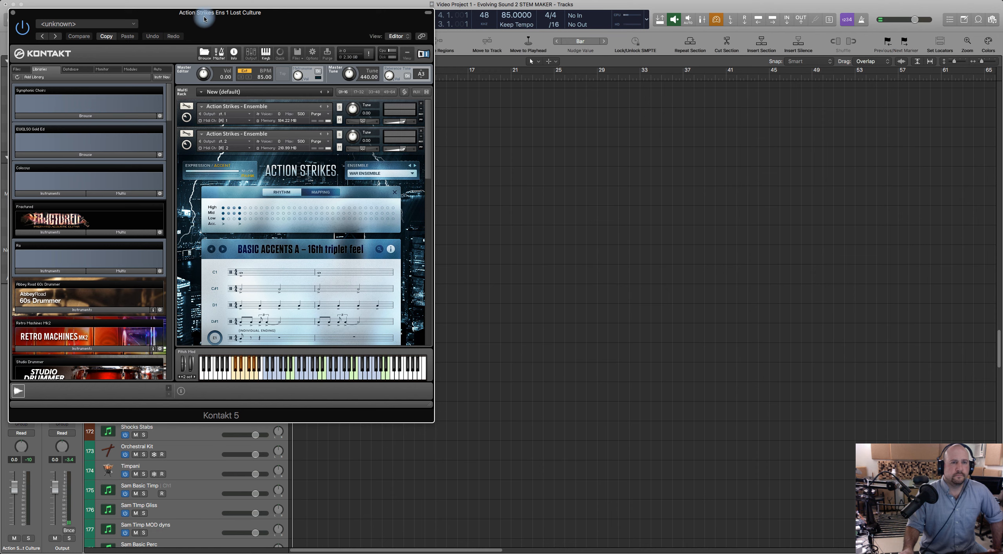
{"action": "key", "text": "v"}
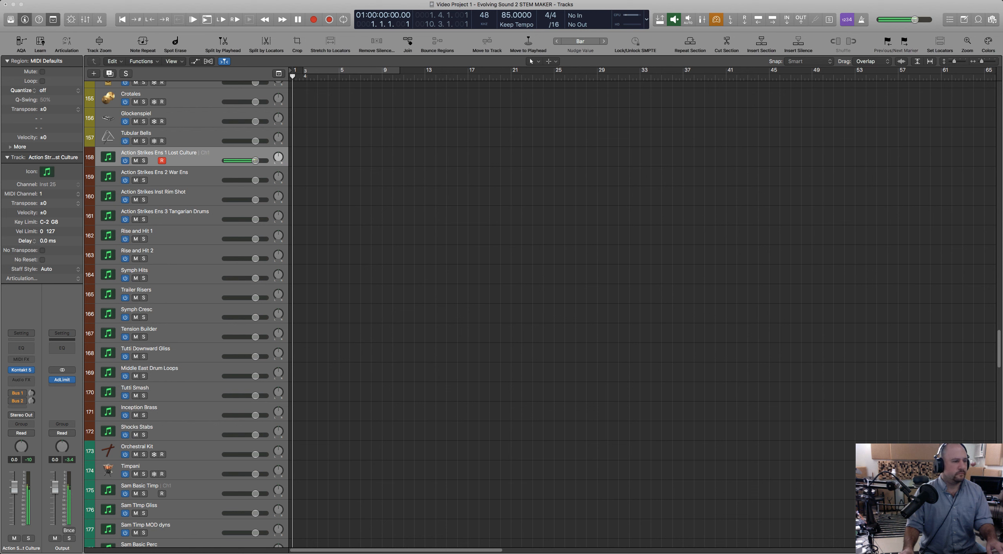
Select the Action Strikes Inst Rim Shot track and start playback from the beginning of the project.
{"action": "left_click", "coordinate": [185, 198]}
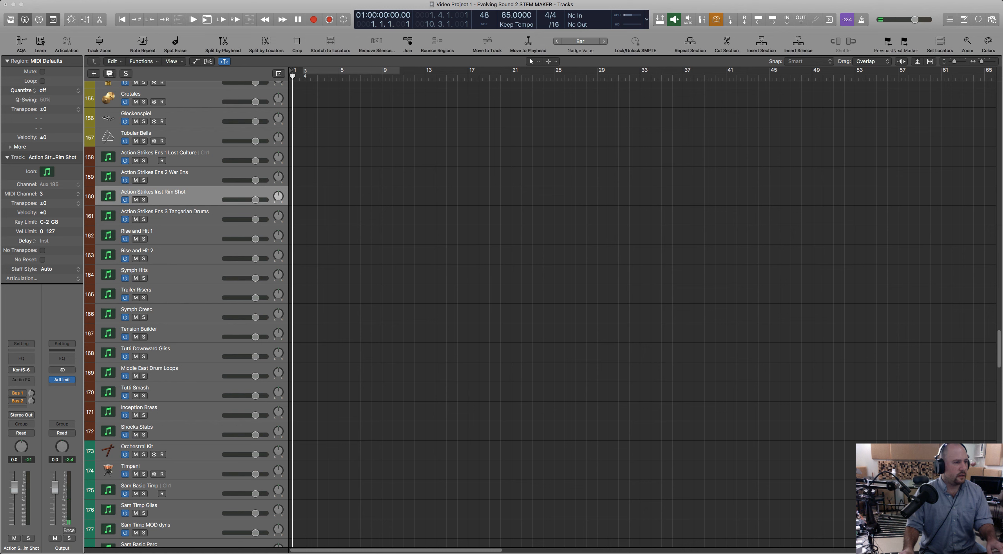
{"action": "key", "text": "space"}
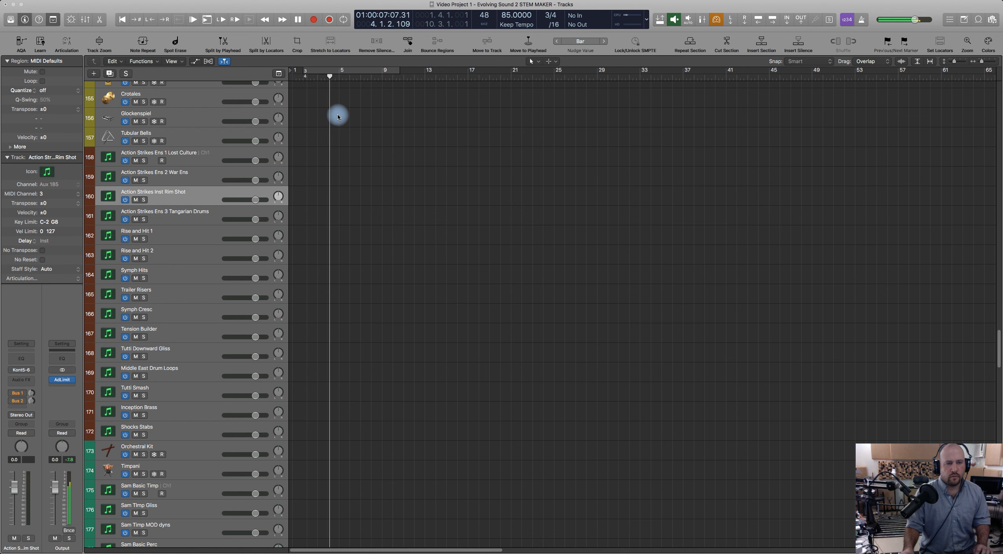
Audition the Action Strikes tracks from Ens 3 Tangarian Drums up to Ens 1 Lost Culture with playback stopped.
{"action": "key", "text": "space"}
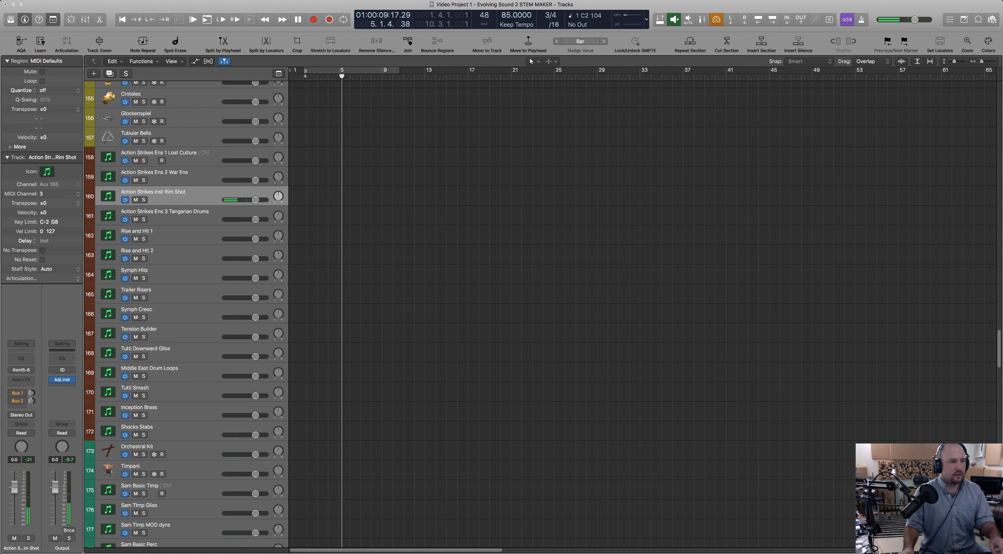
{"action": "key", "text": "Down"}
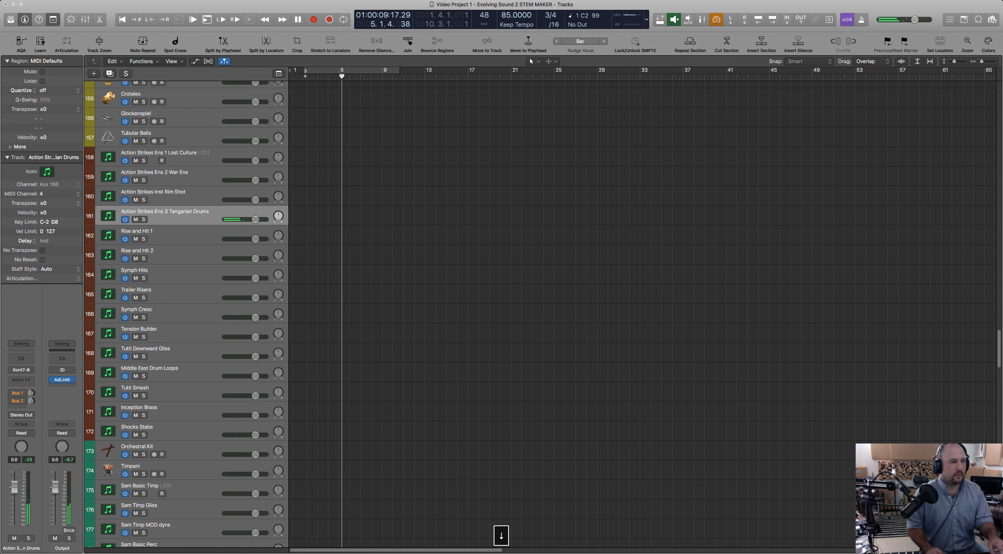
{"action": "key", "text": "Down"}
{"action": "key", "text": "Up"}
{"action": "key", "text": "Up"}
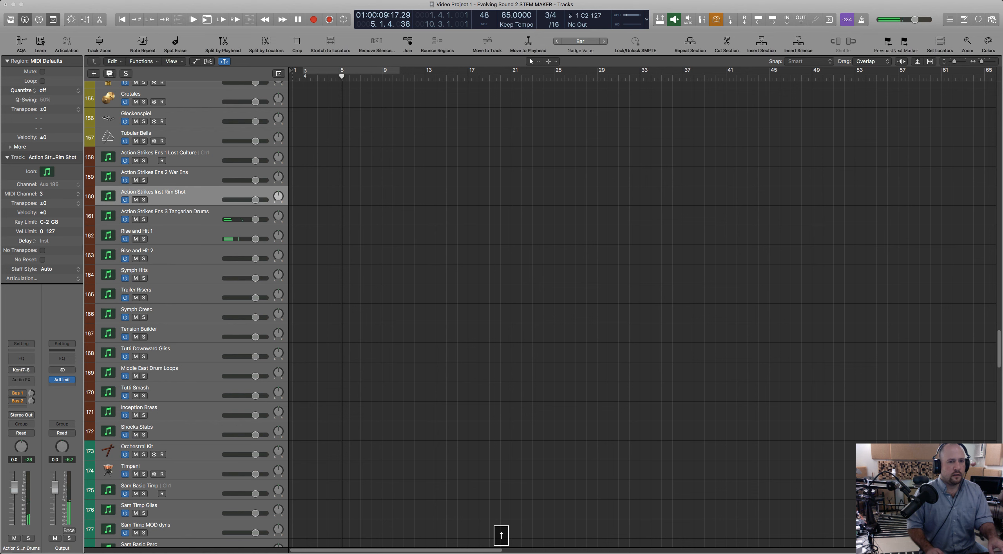
{"action": "key", "text": "Up"}
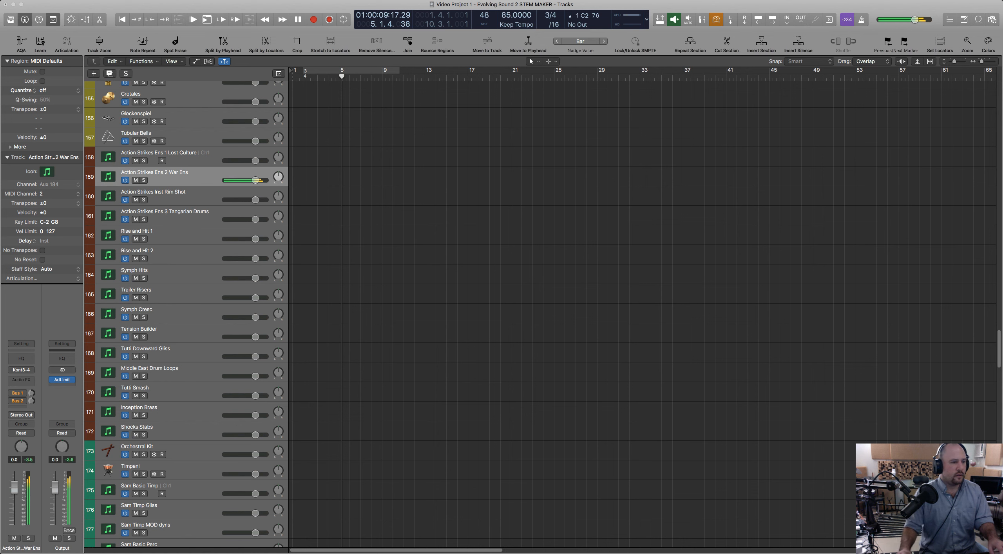
{"action": "key", "text": "Up"}
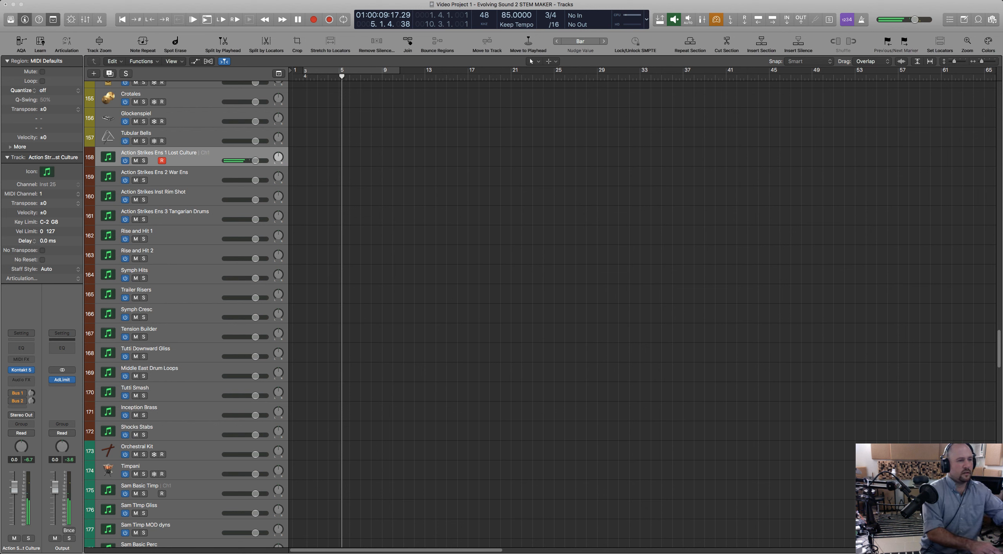
Stop the transport and save the project.
{"action": "key", "text": "space"}
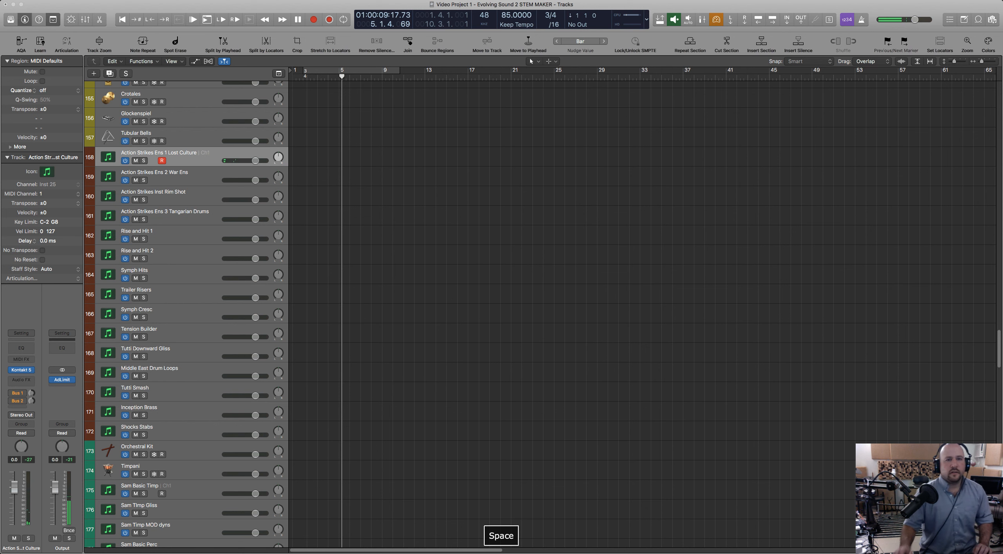
{"action": "left_click", "coordinate": [333, 157]}
{"action": "key", "text": "super+s"}
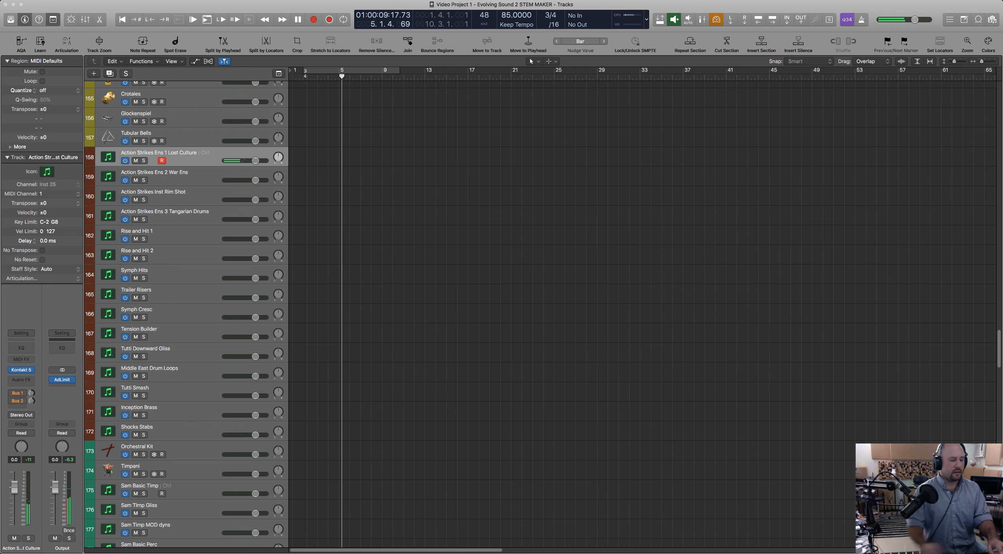
Record a single note on the Action Strikes Ens 1 Lost Culture track in bar 1 and extend its region to bar 12.
{"action": "left_click", "coordinate": [300, 77]}
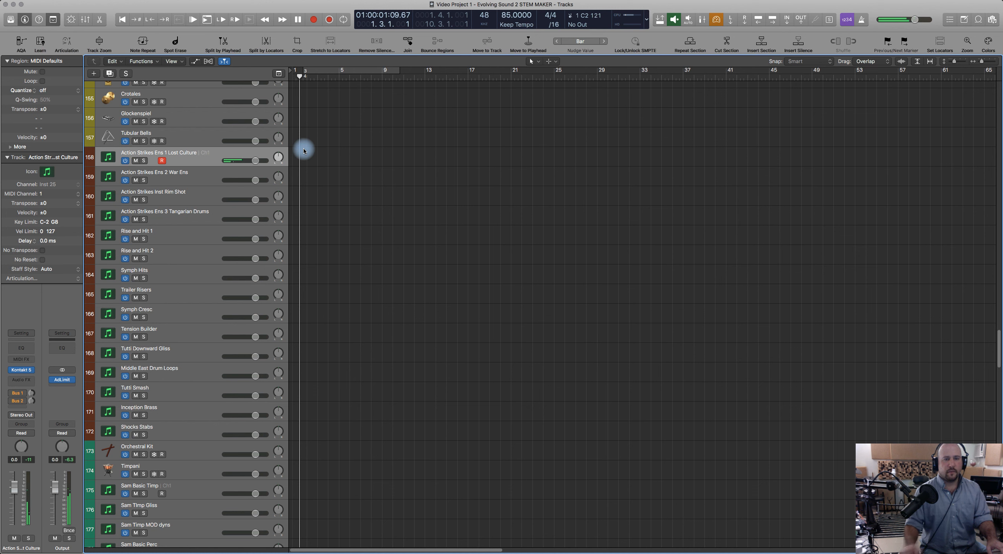
{"action": "key", "text": "r"}
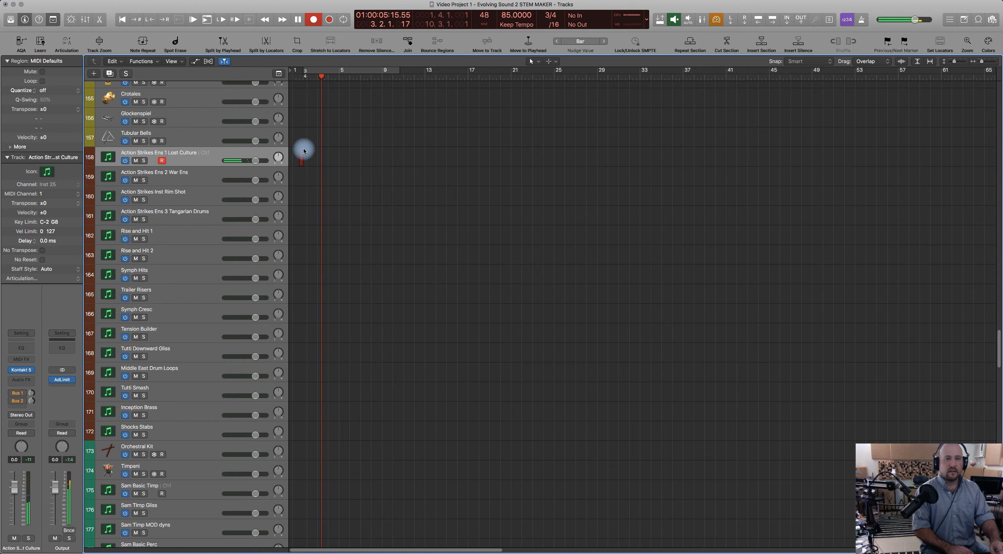
{"action": "key", "text": "space"}
{"action": "left_click_drag", "start_coordinate": [326, 162], "coordinate": [410, 167]}
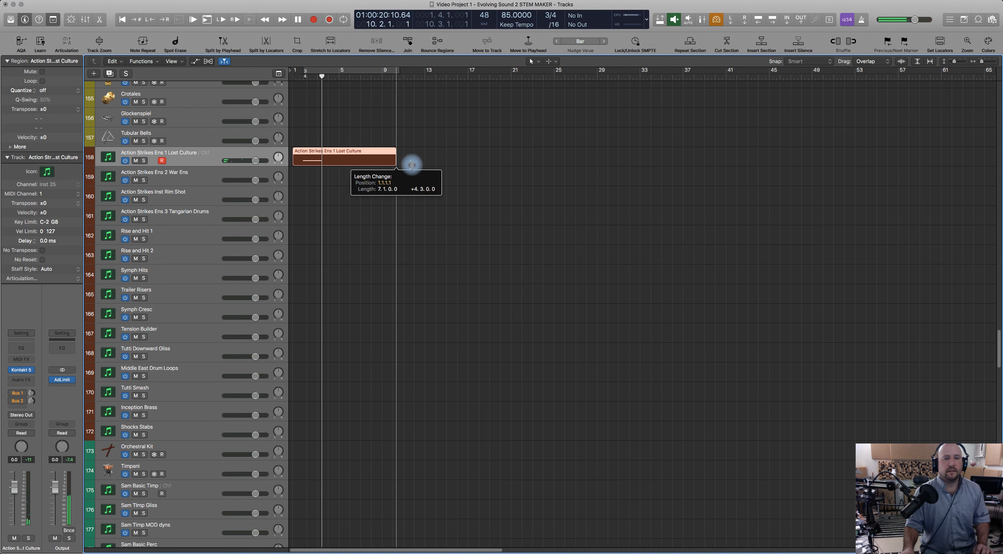
Open the recorded region in the Piano Roll and move its note to start at bar 2.
{"action": "double_click", "coordinate": [380, 162]}
{"action": "left_click_drag", "start_coordinate": [237, 432], "coordinate": [251, 433]}
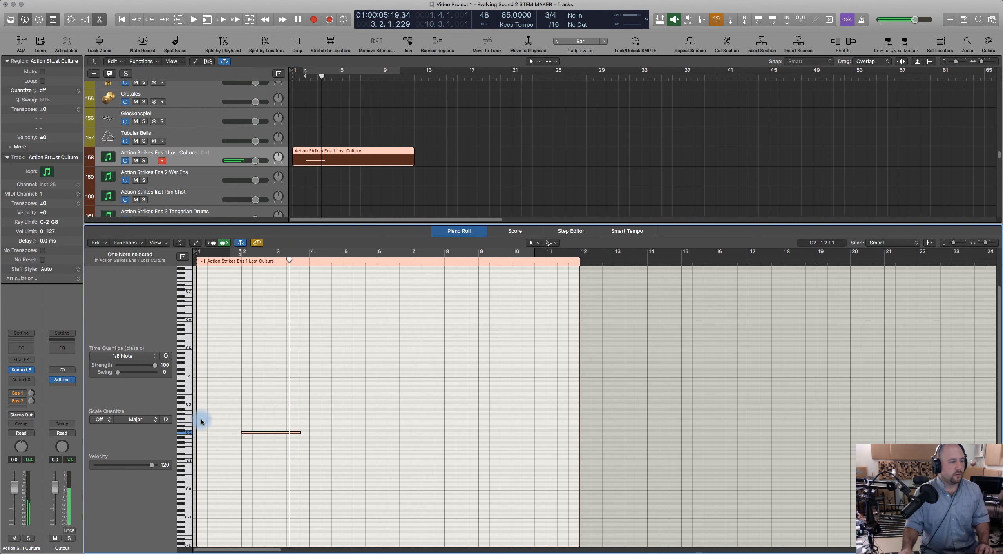
{"action": "left_click", "coordinate": [255, 447]}
Show the region's Modulation lane and set a constant modulation value of 84 across the region.
{"action": "key", "text": "a"}
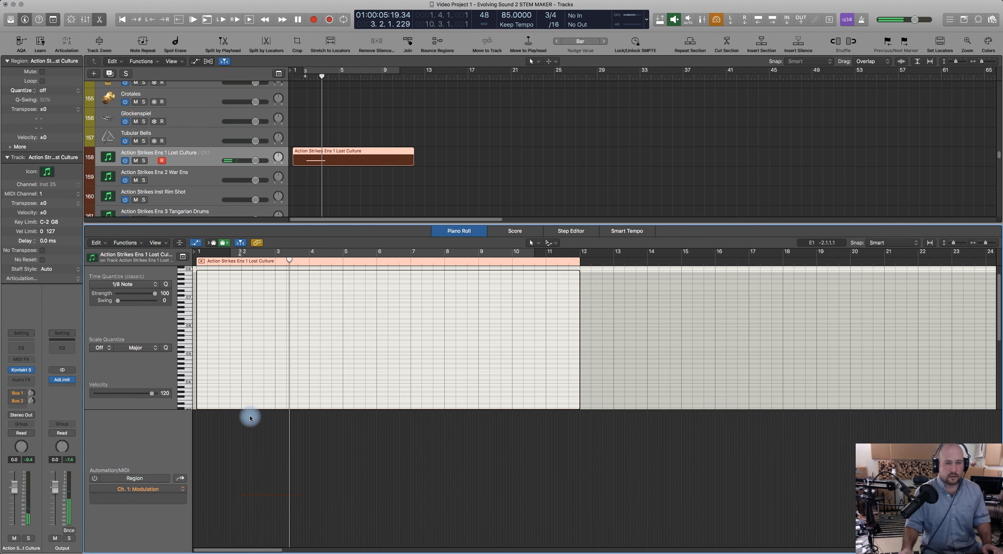
{"action": "left_click", "coordinate": [173, 489]}
{"action": "left_click", "coordinate": [283, 481]}
{"action": "left_click", "coordinate": [218, 463]}
{"action": "left_click", "coordinate": [211, 465]}
{"action": "left_click_drag", "start_coordinate": [210, 465], "coordinate": [209, 457]}
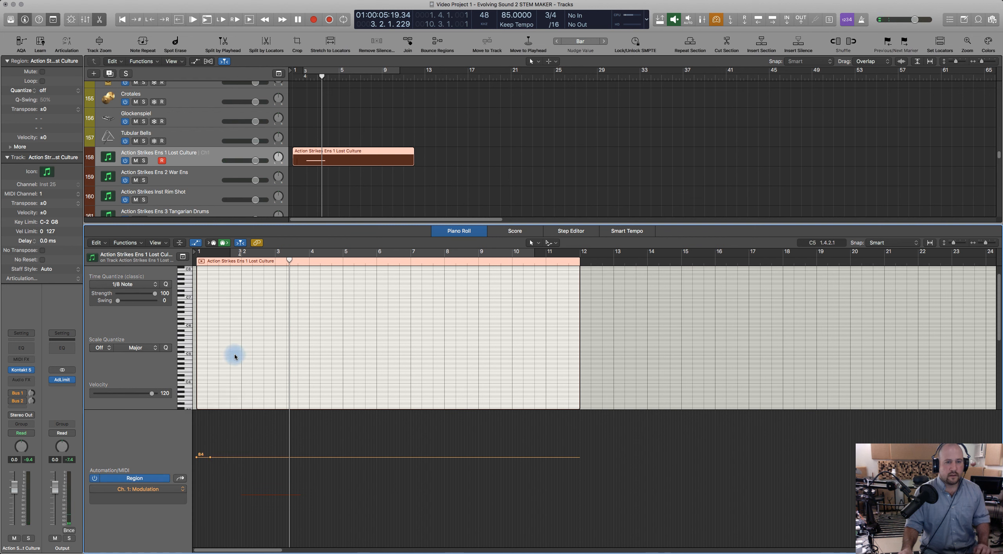
Play the recorded Lost Culture note twice, starting just before bar 2.
{"action": "scroll", "coordinate": [237, 304], "scroll_direction": "down", "scroll_amount": 3}
{"action": "left_click", "coordinate": [230, 267]}
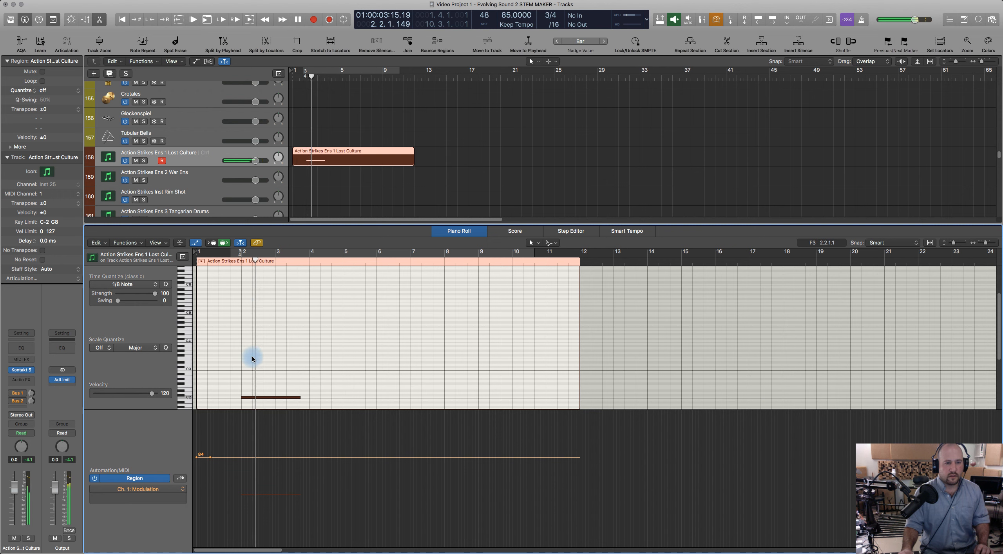
{"action": "key", "text": "space"}
{"action": "left_click", "coordinate": [256, 398]}
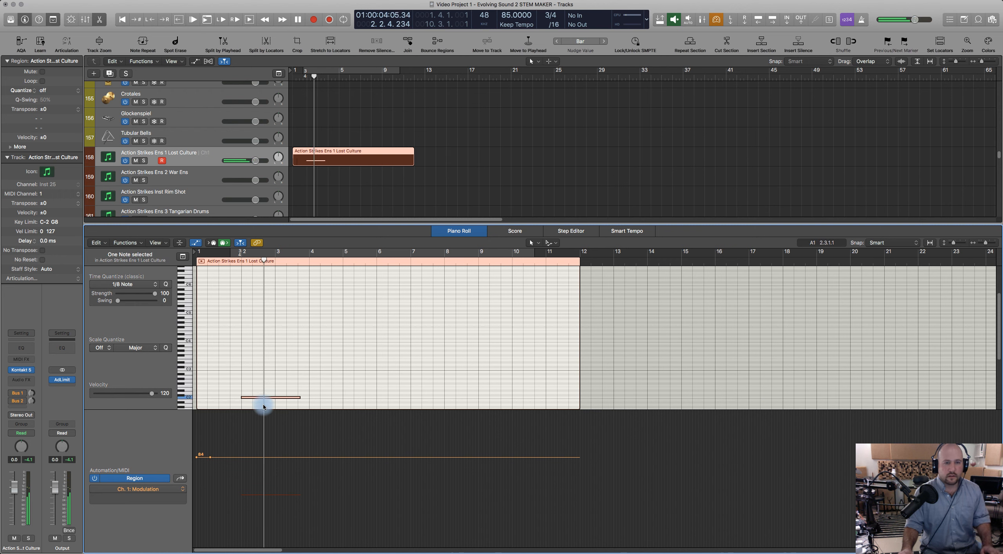
{"action": "left_click", "coordinate": [236, 263]}
{"action": "key", "text": "space"}
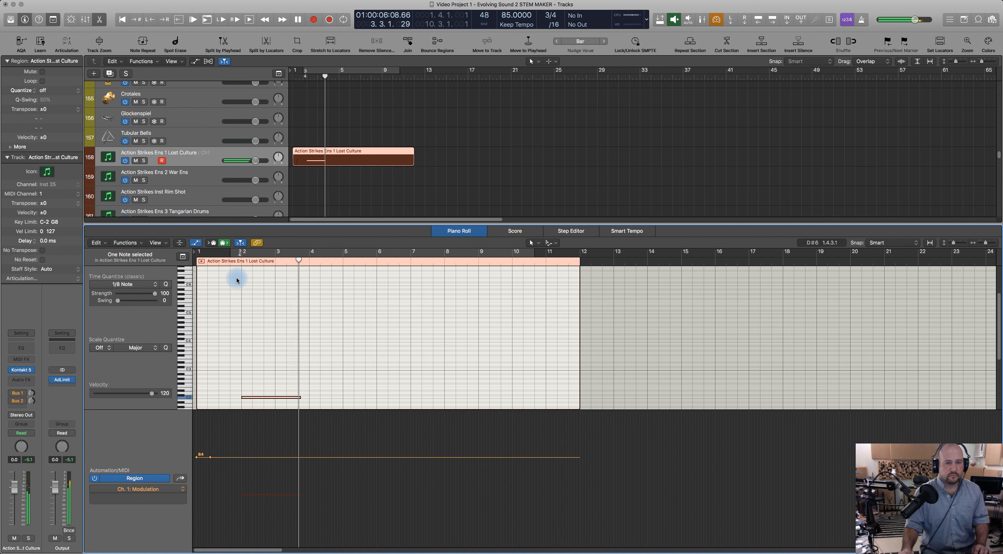
{"action": "key", "text": "space"}
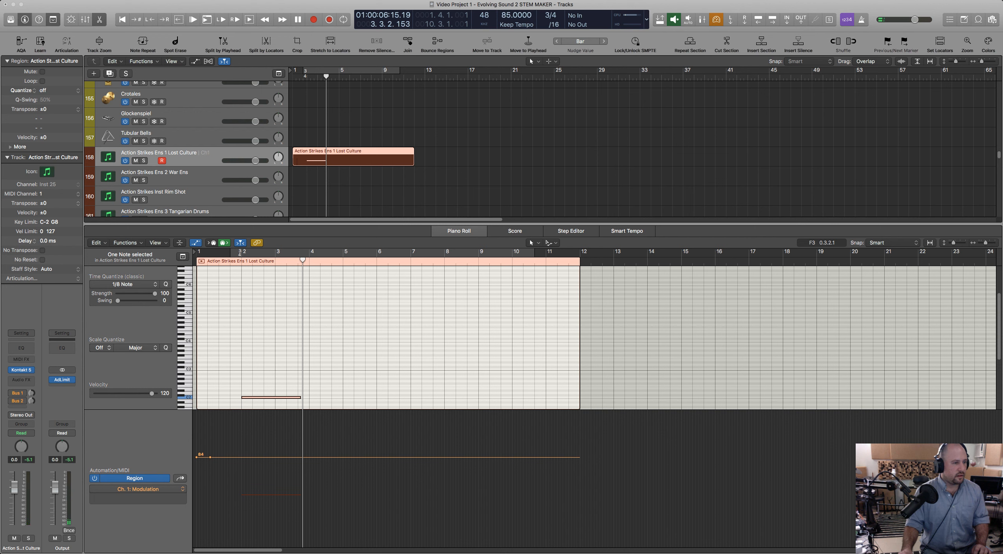
Switch the region's automation lane to Pitch Bend and raise the value to 54 from about beat 3 of bar 1.
{"action": "left_click", "coordinate": [265, 381]}
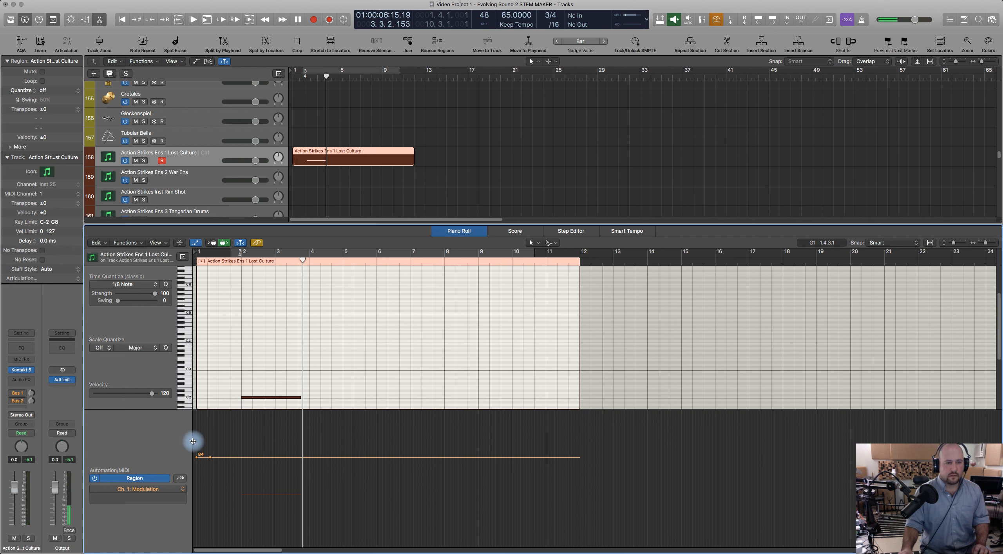
{"action": "left_click", "coordinate": [180, 478]}
{"action": "left_click", "coordinate": [179, 481]}
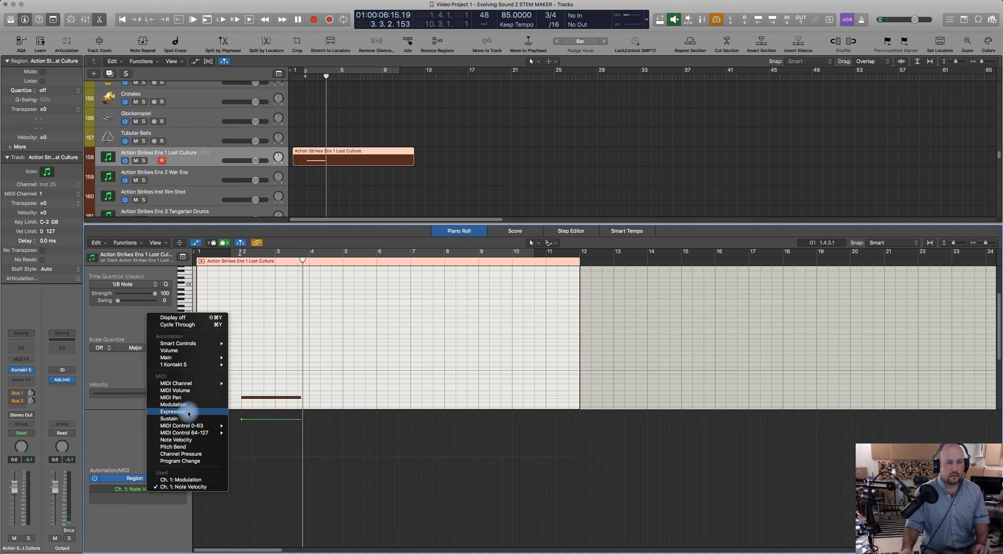
{"action": "left_click", "coordinate": [185, 448]}
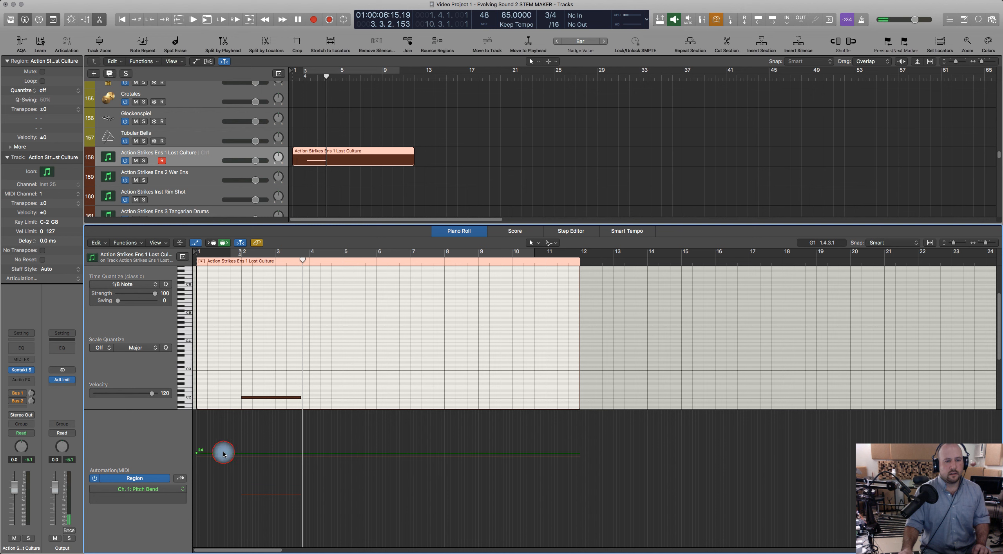
{"action": "left_click_drag", "start_coordinate": [230, 453], "coordinate": [220, 411]}
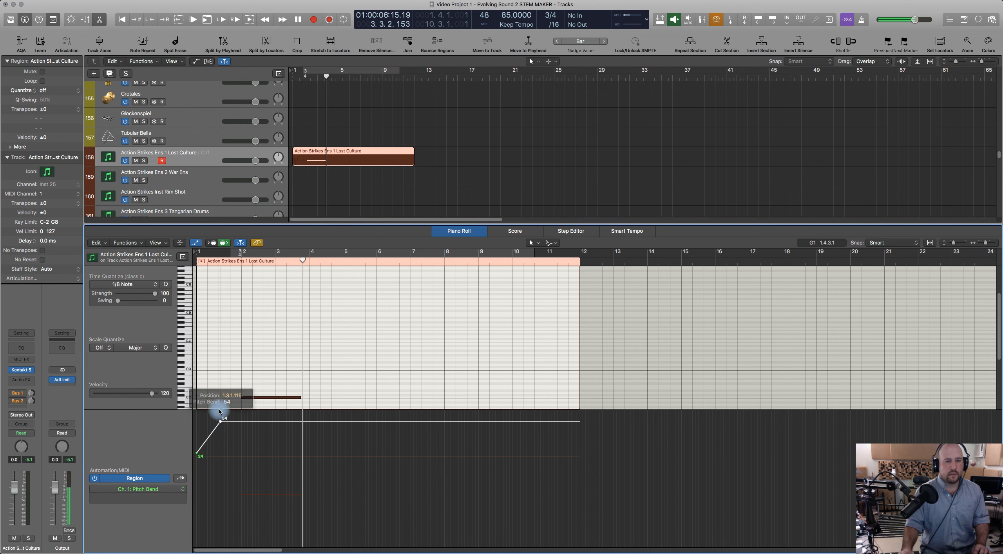
Play the region from just before bar 2 and lower the second pitch bend point to 44.
{"action": "left_click", "coordinate": [232, 262]}
{"action": "key", "text": "space"}
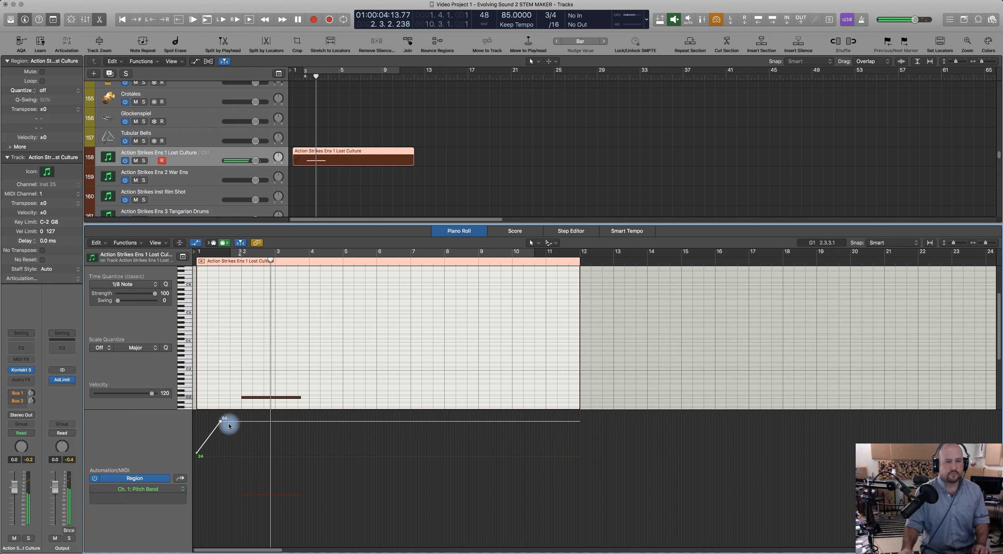
{"action": "key", "text": "space"}
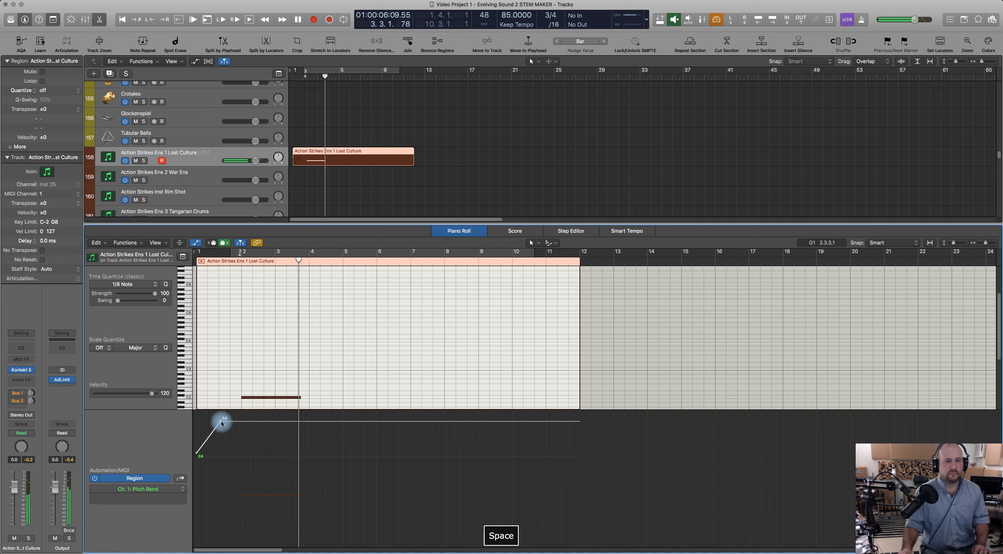
{"action": "left_click", "coordinate": [221, 425]}
{"action": "left_click_drag", "start_coordinate": [220, 426], "coordinate": [220, 431]}
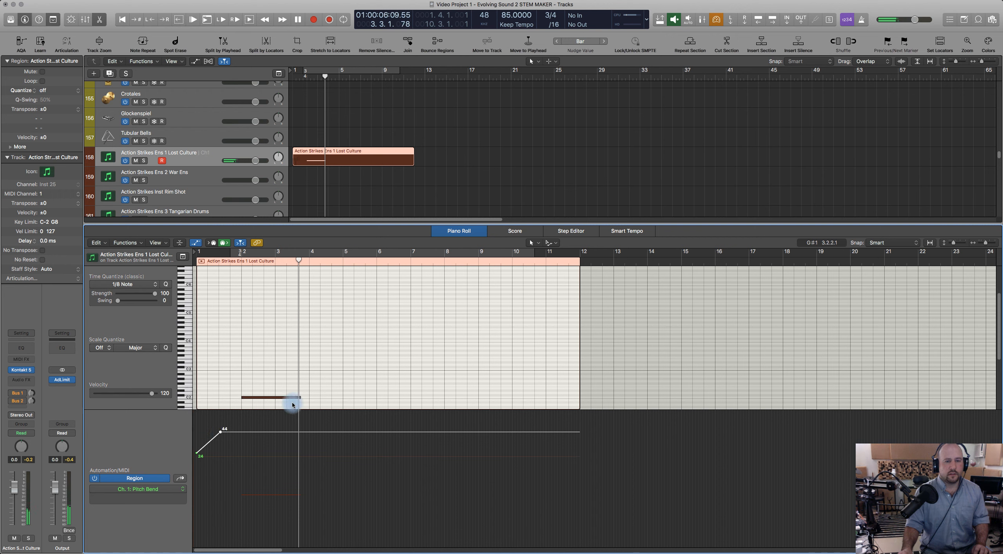
Lengthen the Lost Culture note to end at bar 7 and play it back from just before bar 2.
{"action": "left_click_drag", "start_coordinate": [299, 397], "coordinate": [409, 401]}
{"action": "left_click", "coordinate": [230, 263]}
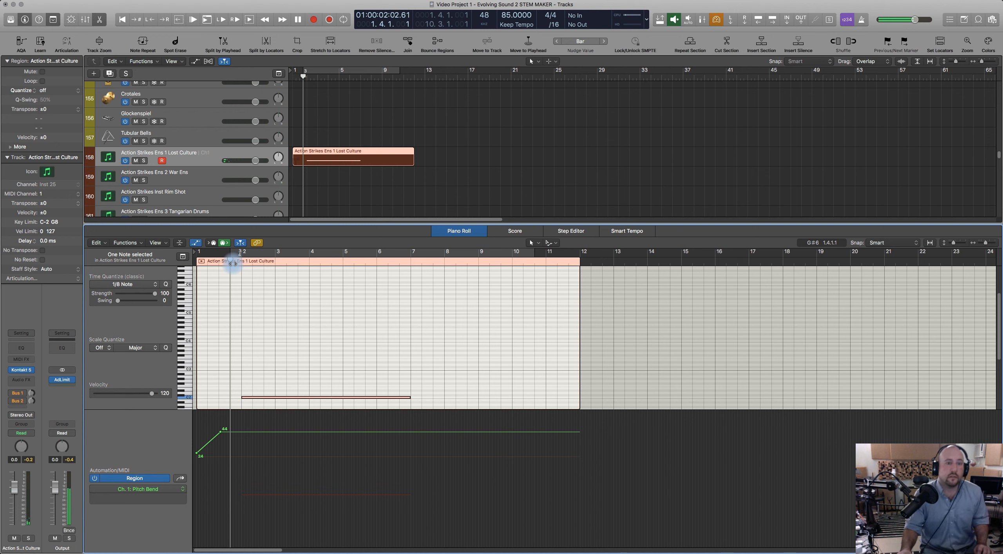
{"action": "left_click", "coordinate": [254, 318]}
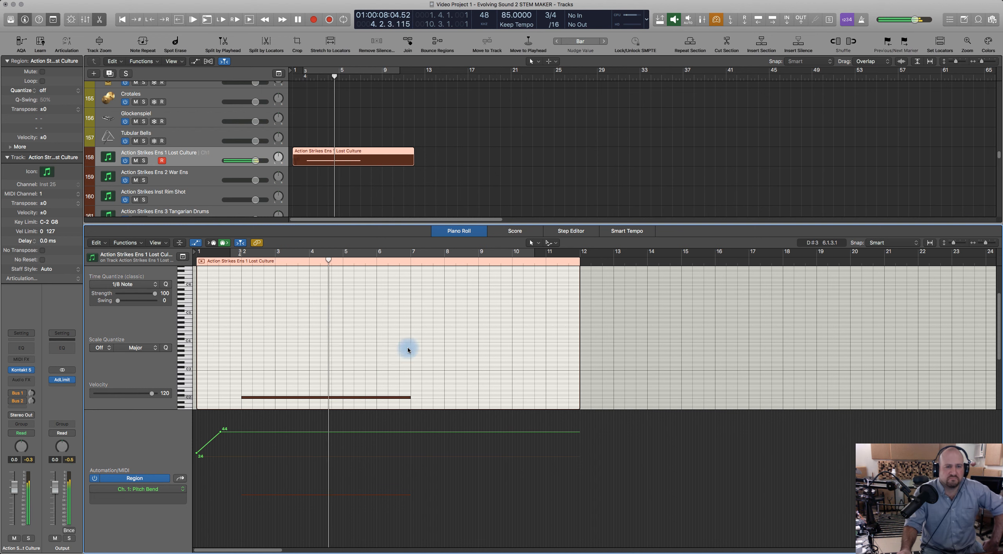
{"action": "key", "text": "space"}
Display the Tuba Leg and Action Strikes Ens 1 Lost Culture regions together in the Piano Roll.
{"action": "left_click", "coordinate": [459, 231]}
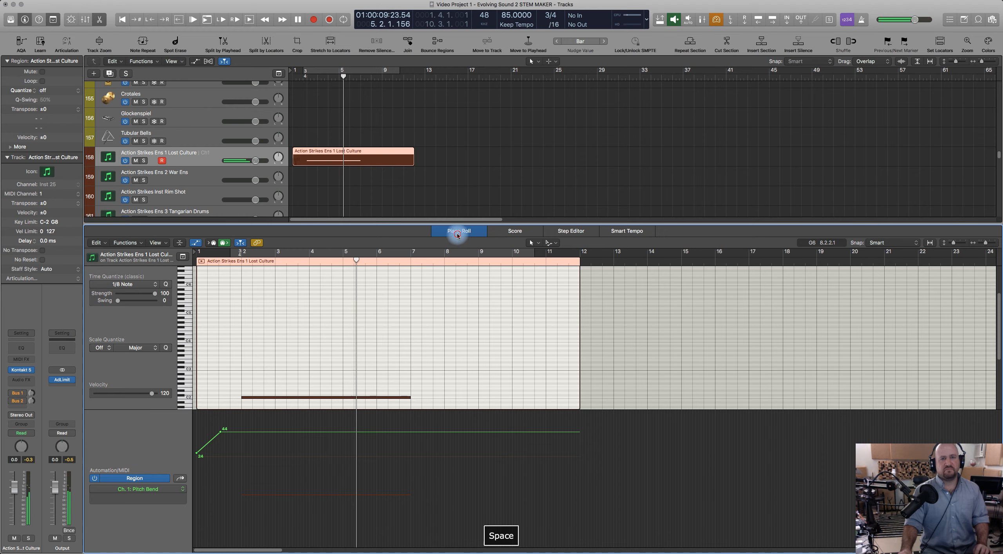
{"action": "scroll", "coordinate": [398, 353], "scroll_direction": "down", "scroll_amount": 5}
{"action": "scroll", "coordinate": [399, 370], "scroll_direction": "down", "scroll_amount": 20}
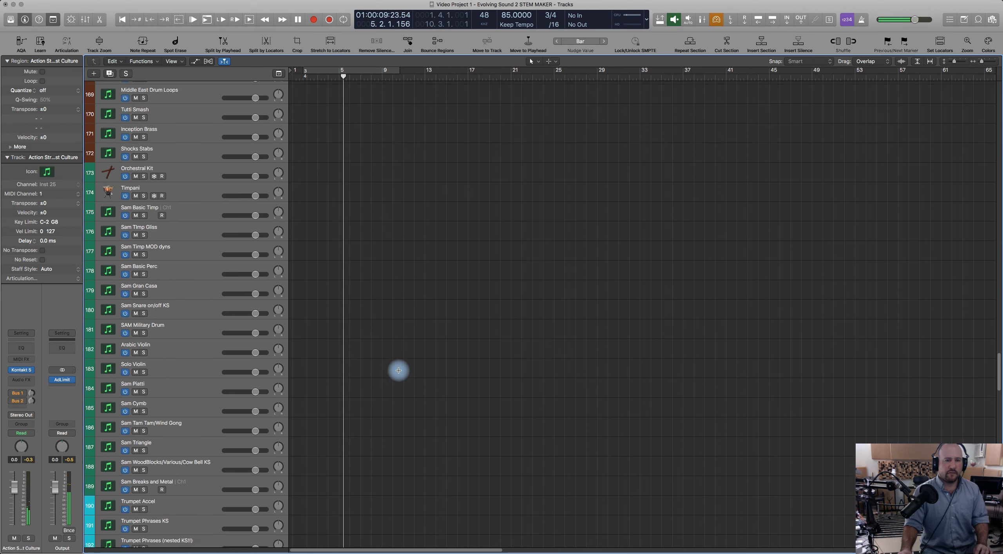
{"action": "scroll", "coordinate": [398, 370], "scroll_direction": "down", "scroll_amount": 20}
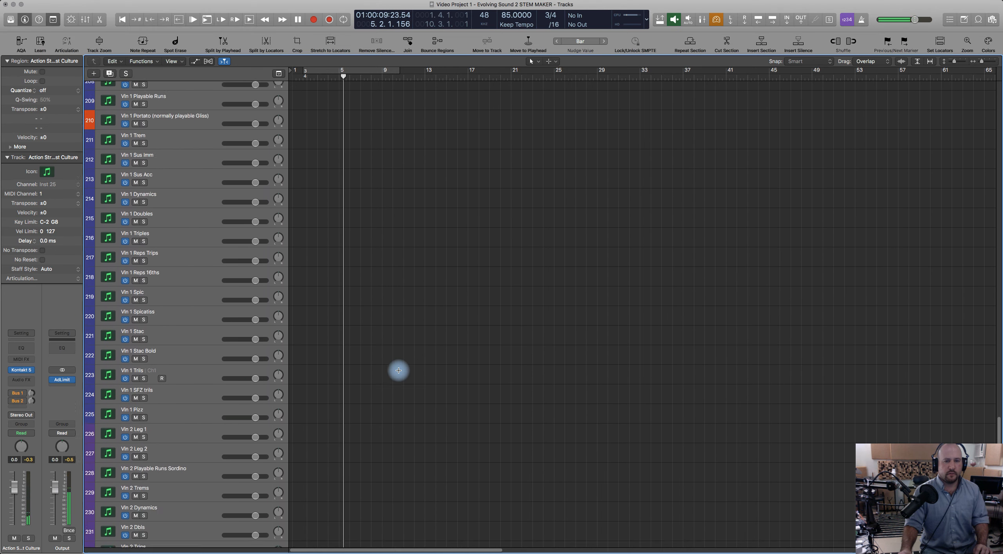
{"action": "scroll", "coordinate": [399, 370], "scroll_direction": "up", "scroll_amount": 20}
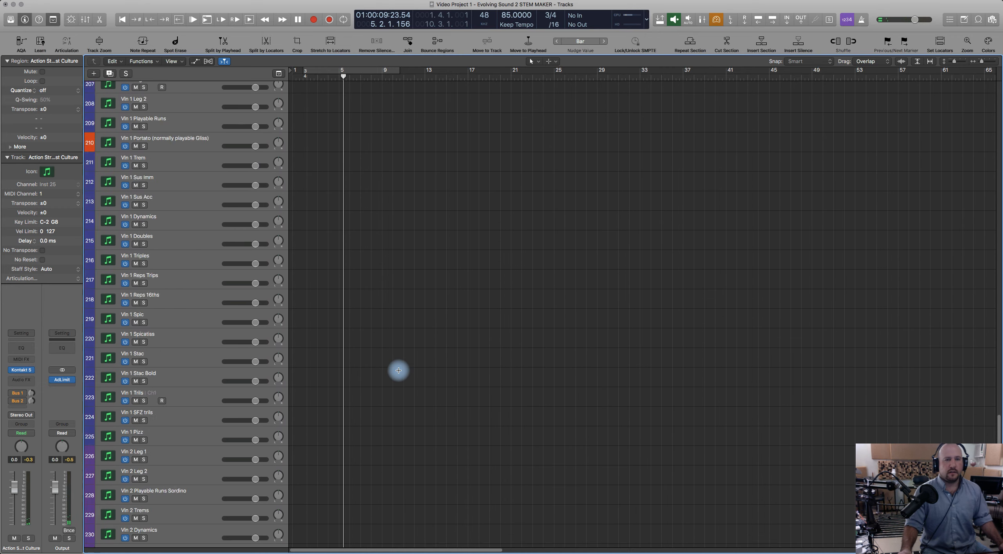
{"action": "scroll", "coordinate": [394, 372], "scroll_direction": "down", "scroll_amount": 5}
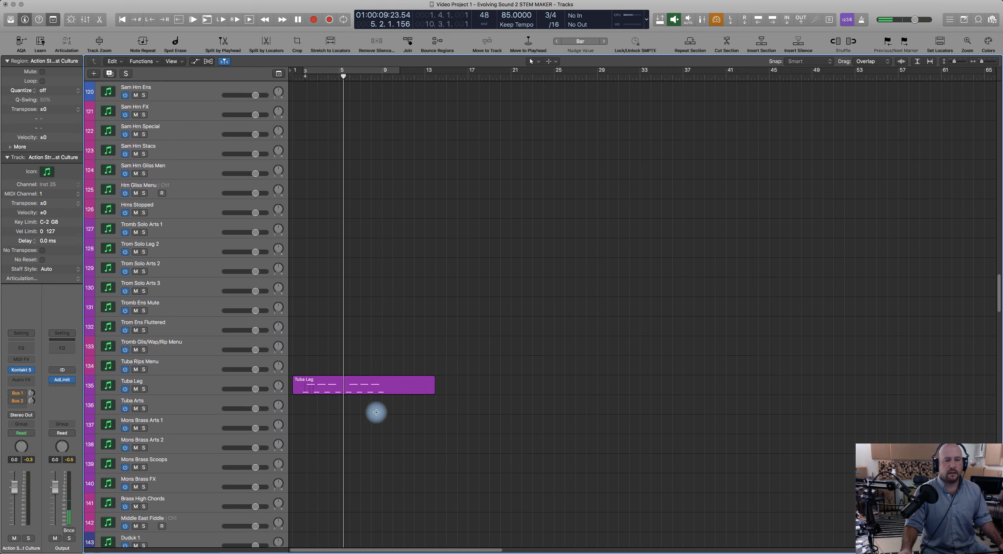
{"action": "double_click", "coordinate": [346, 379]}
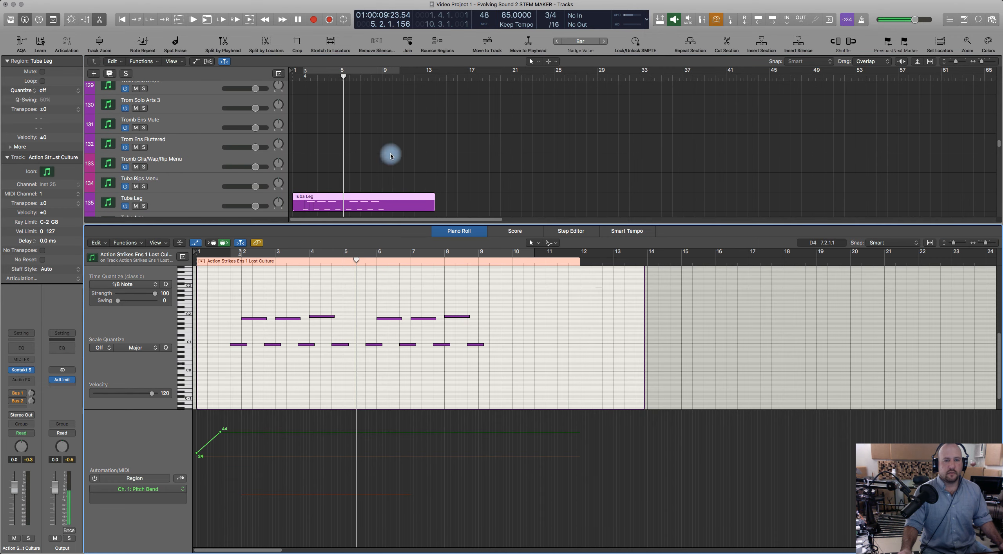
{"action": "scroll", "coordinate": [386, 141], "scroll_direction": "down", "scroll_amount": 10}
{"action": "left_click", "coordinate": [341, 108], "text": "shift"}
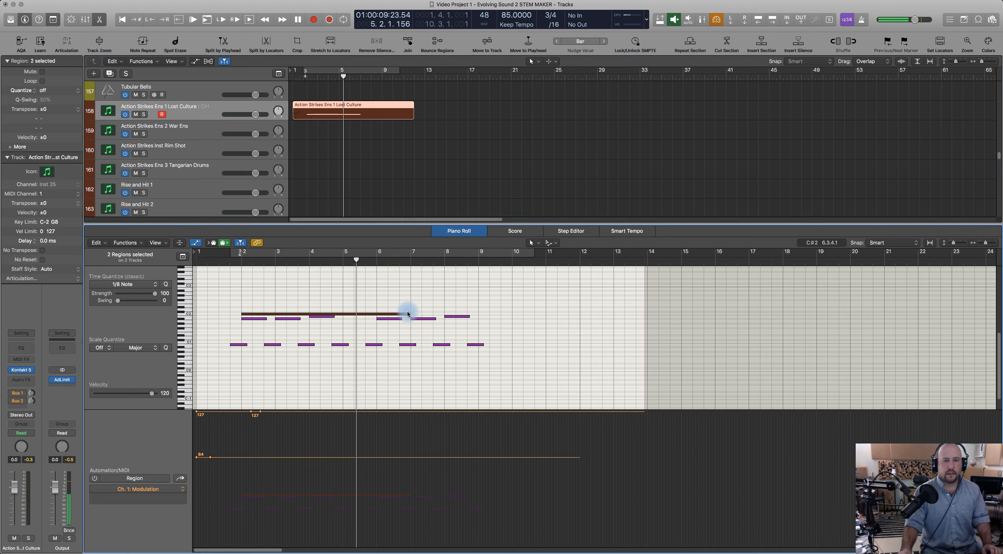
Lengthen the Lost Culture note to end at bar 10 and place the playhead at 1.4.1.
{"action": "left_click_drag", "start_coordinate": [409, 313], "coordinate": [512, 320]}
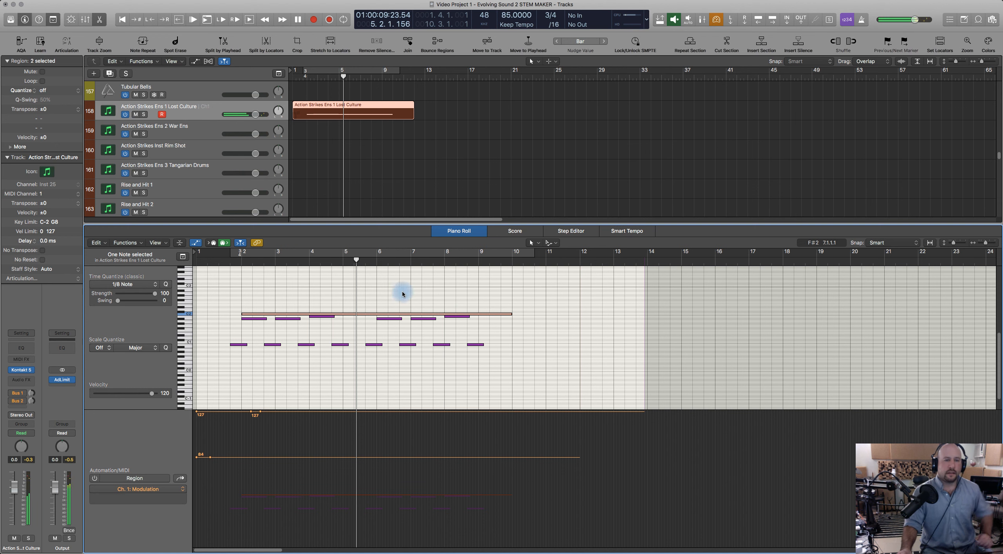
{"action": "left_click", "coordinate": [271, 293]}
{"action": "left_click", "coordinate": [231, 260]}
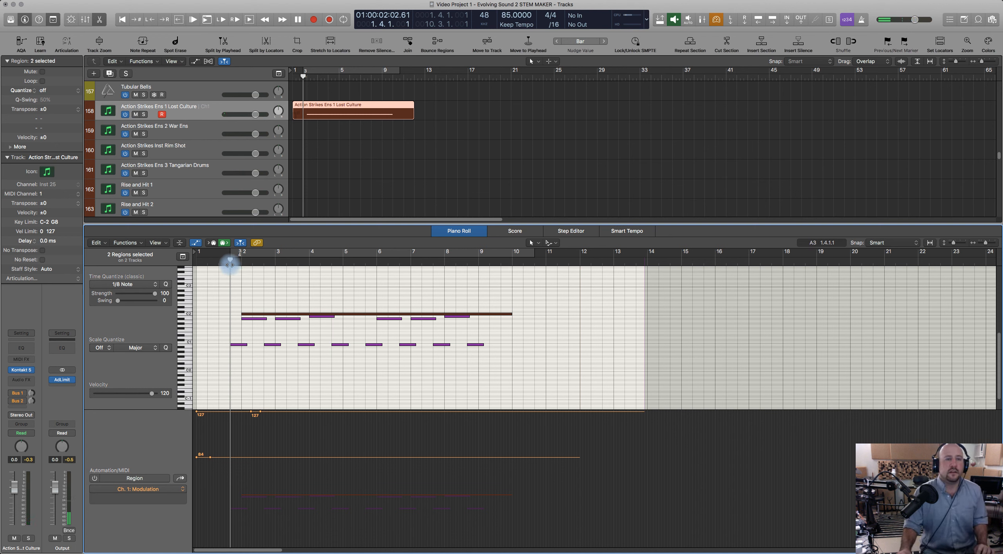
Turn off Low Latency Mode and play the two regions together from just before bar 2.
{"action": "left_click_drag", "start_coordinate": [228, 261], "coordinate": [226, 262]}
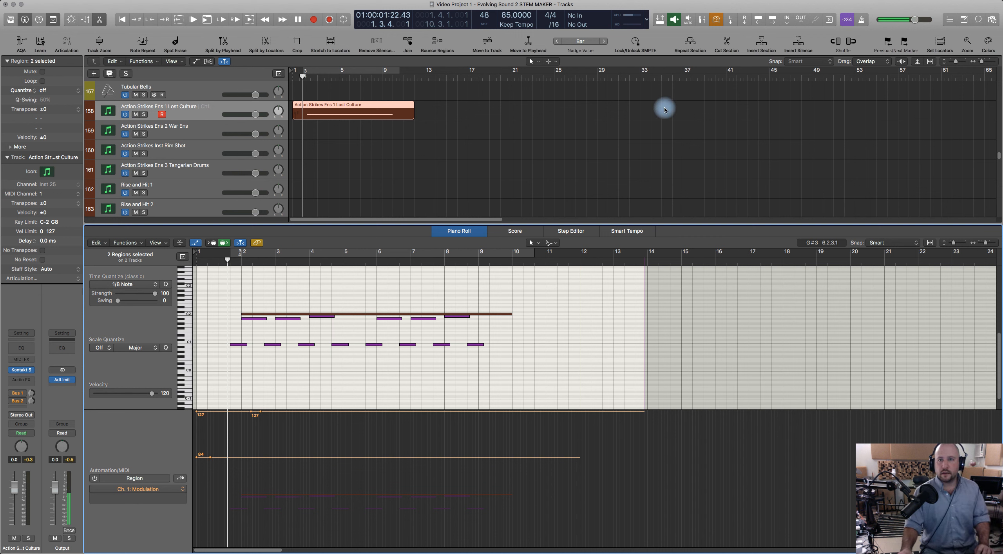
{"action": "key", "text": "alt+l"}
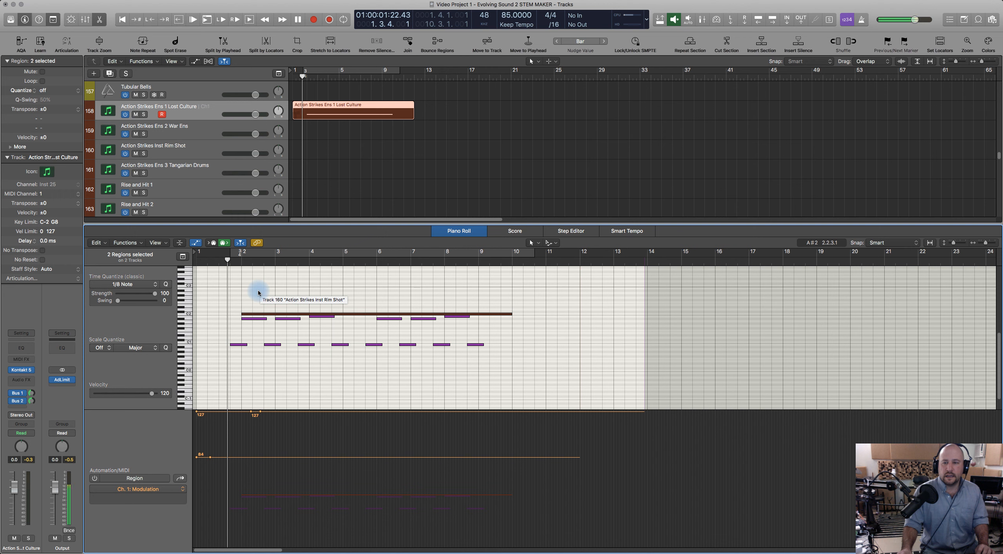
{"action": "key", "text": "space"}
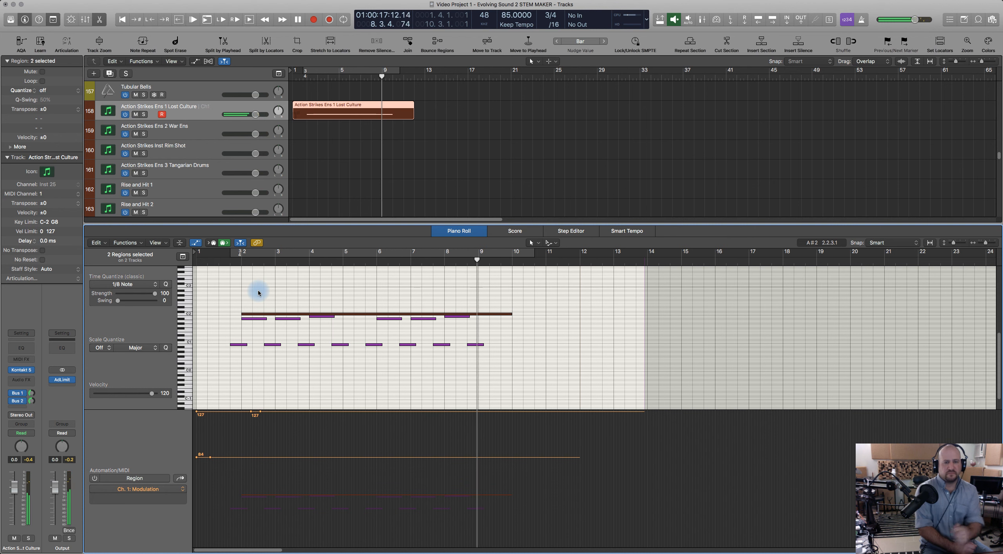
{"action": "key", "text": "space"}
{"action": "key", "text": "ctrl+alt+l"}
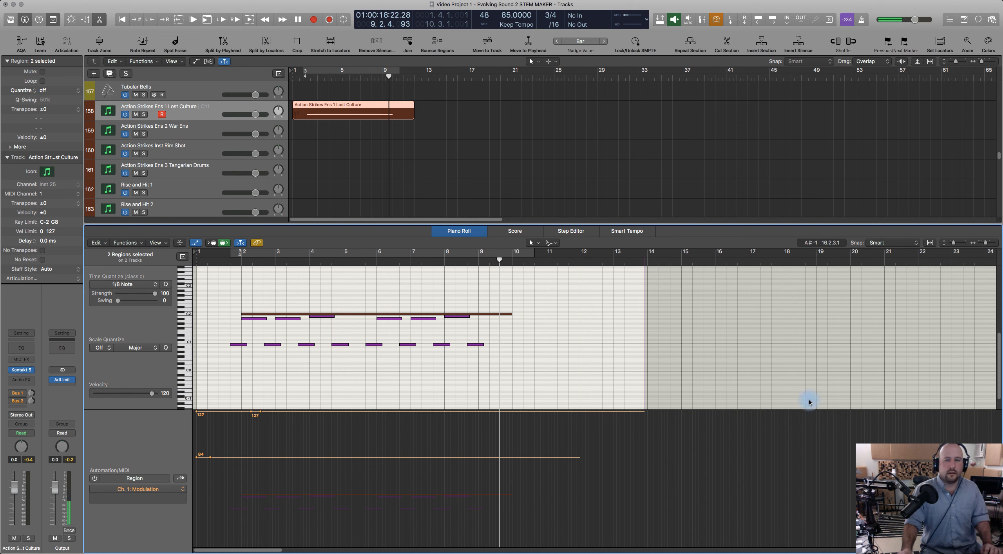
Extend both regions to about bar 21 and copy the 14 Tuba Leg notes so the pattern repeats from bar 10.
{"action": "left_click_drag", "start_coordinate": [694, 364], "coordinate": [901, 369]}
{"action": "left_click_drag", "start_coordinate": [220, 312], "coordinate": [412, 368]}
{"action": "left_click", "coordinate": [219, 315]}
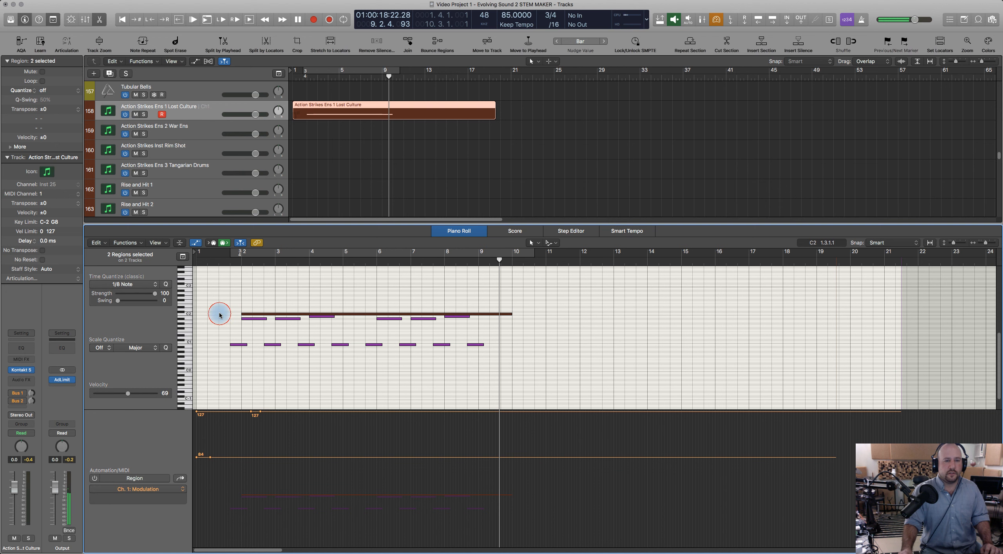
{"action": "left_click_drag", "start_coordinate": [221, 319], "coordinate": [494, 386]}
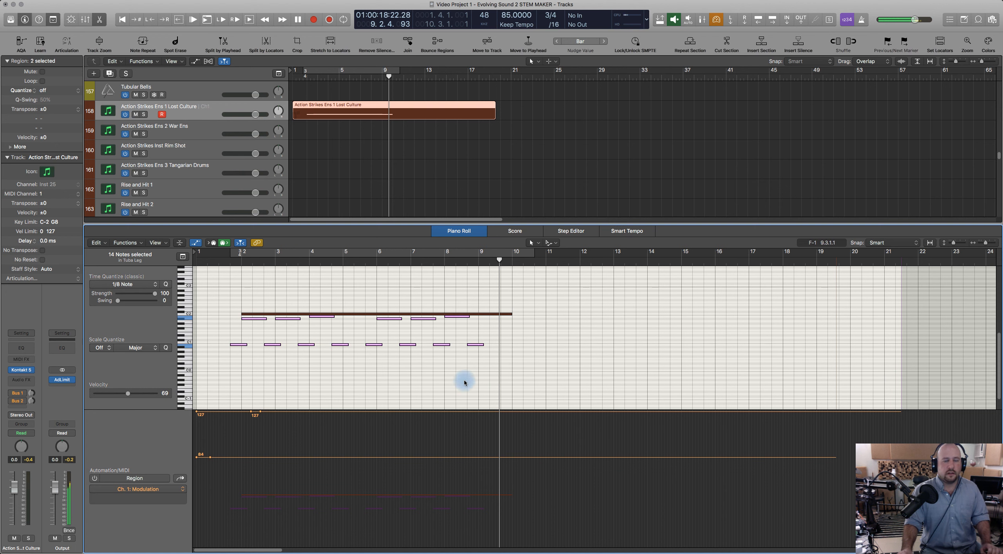
{"action": "left_click_drag", "start_coordinate": [248, 322], "coordinate": [520, 322]}
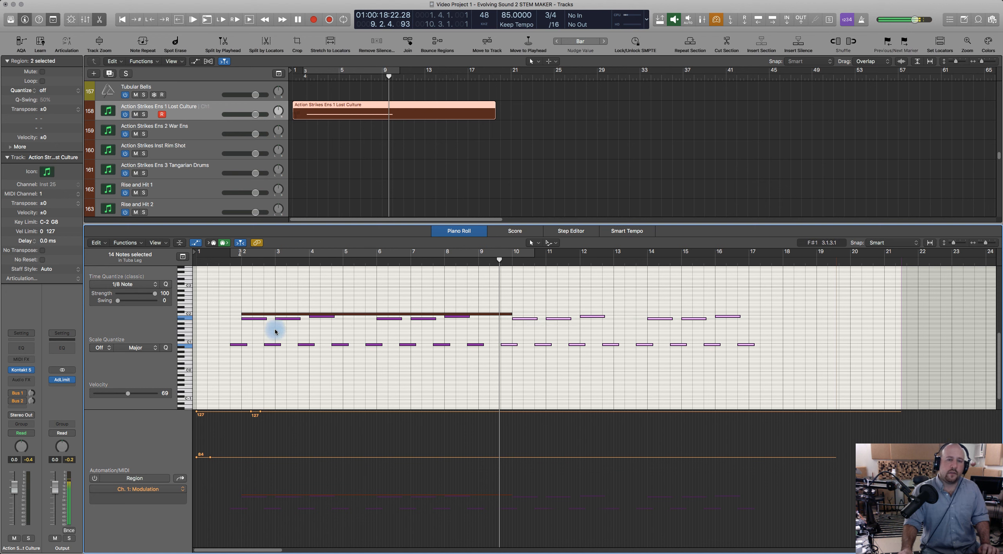
{"action": "left_click", "coordinate": [422, 358]}
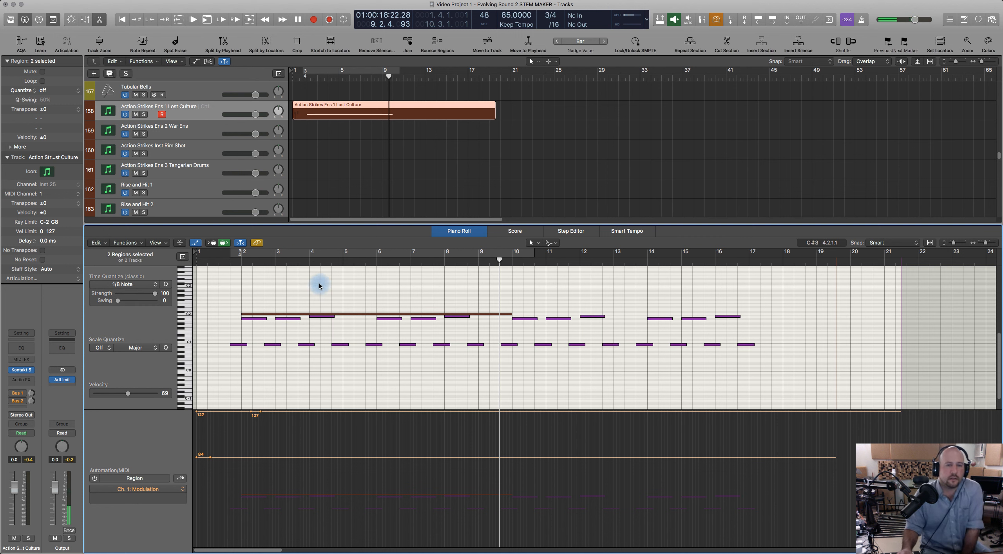
Place the playhead at 1.3.1 and lengthen the Lost Culture note to end at bar 17.
{"action": "left_click", "coordinate": [228, 261]}
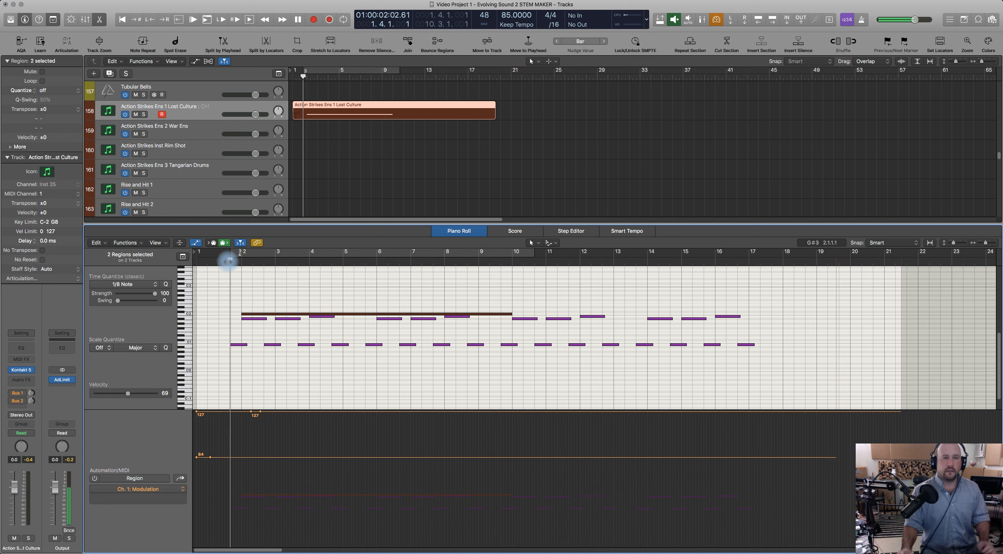
{"action": "left_click_drag", "start_coordinate": [225, 260], "coordinate": [220, 260]}
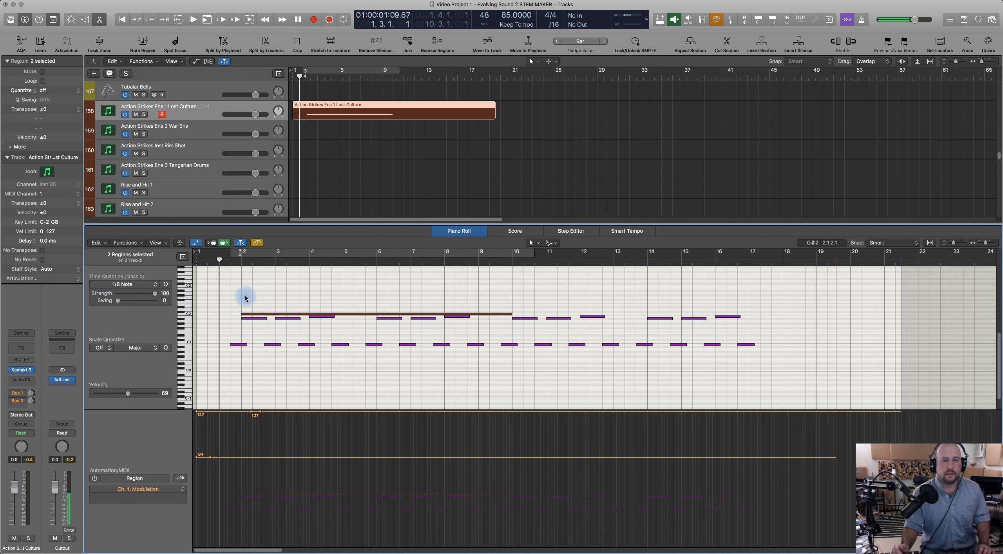
{"action": "left_click_drag", "start_coordinate": [510, 313], "coordinate": [747, 332]}
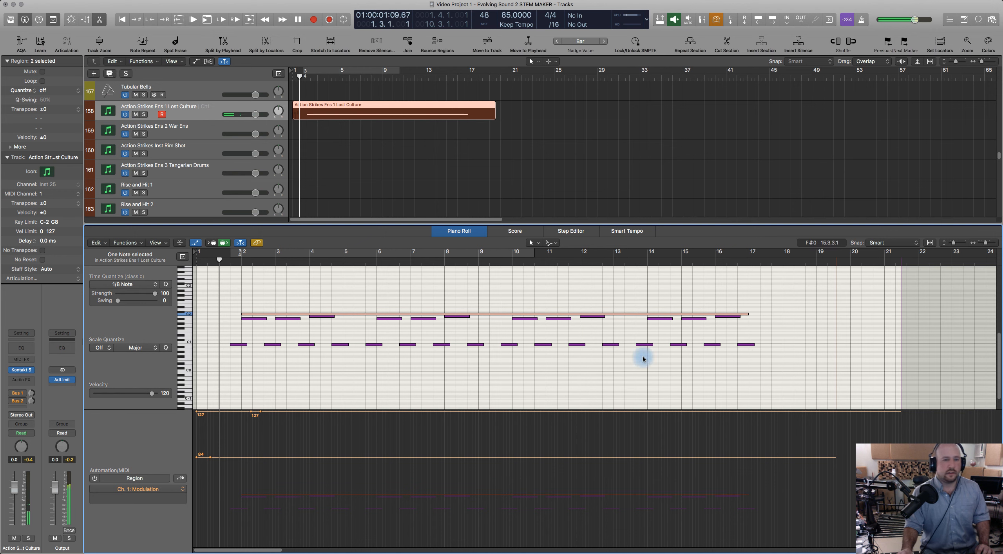
{"action": "left_click", "coordinate": [440, 358]}
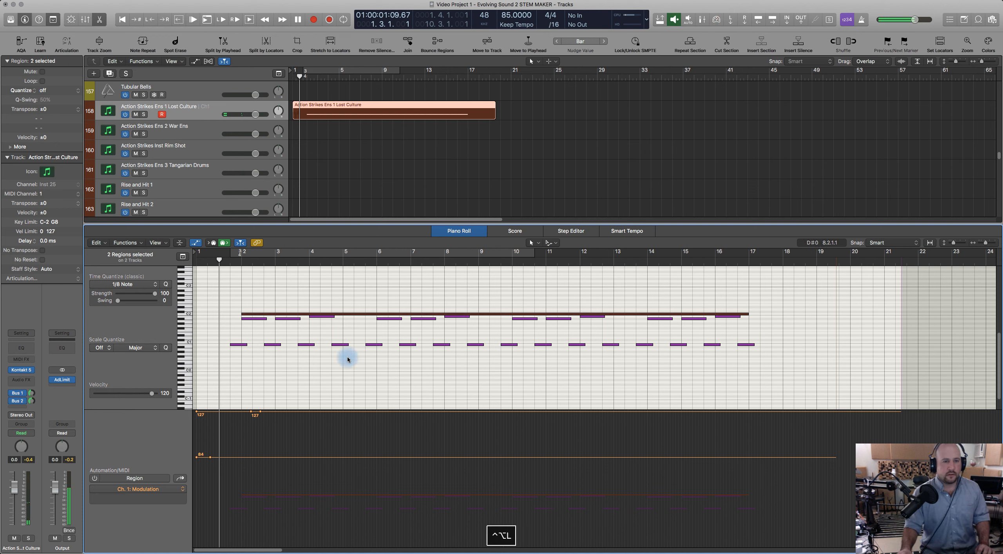
{"action": "key", "text": "ctrl+alt+l"}
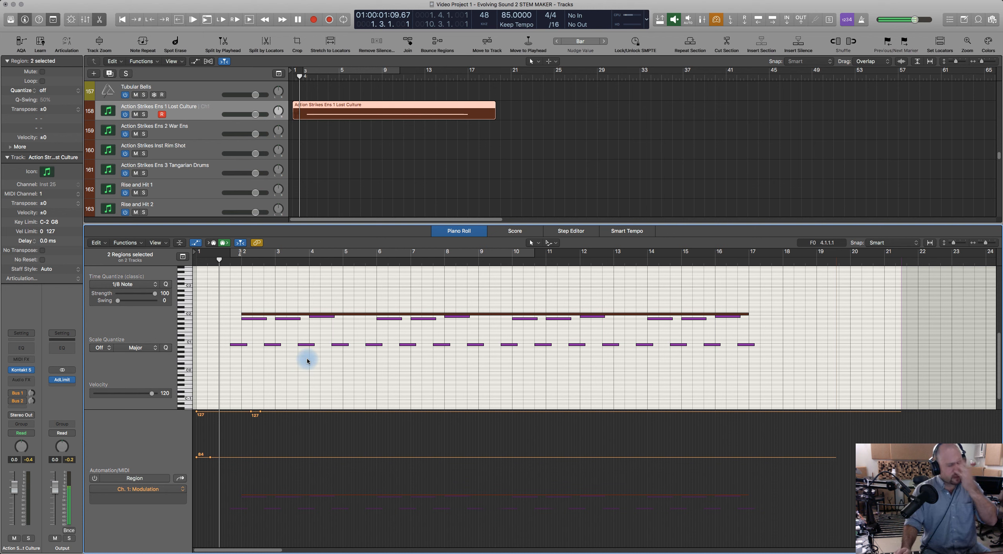
Show the bus channels in the Mixer and inspect the DreamVerb reverb on Bus 1 during playback.
{"action": "key", "text": "x"}
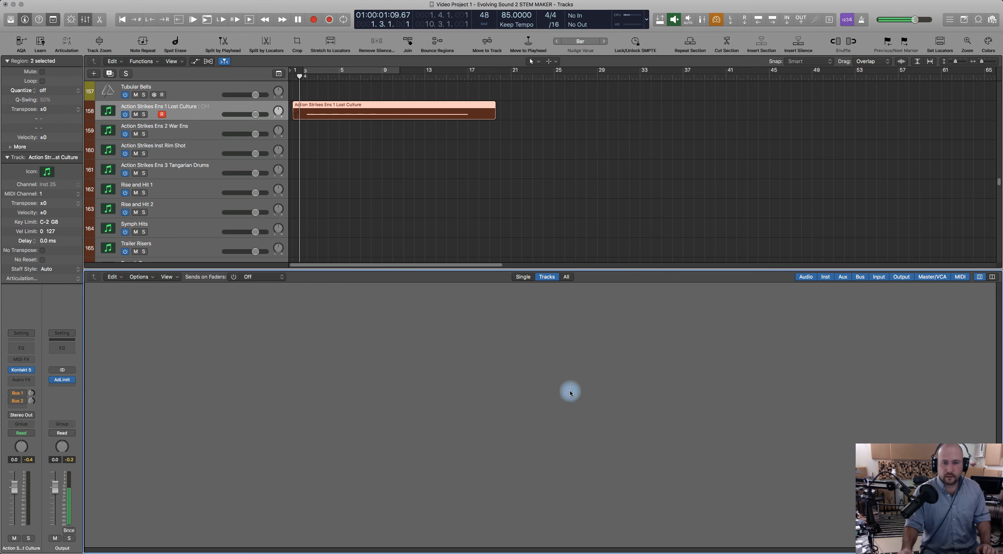
{"action": "scroll", "coordinate": [649, 395], "scroll_direction": "right", "scroll_amount": 20}
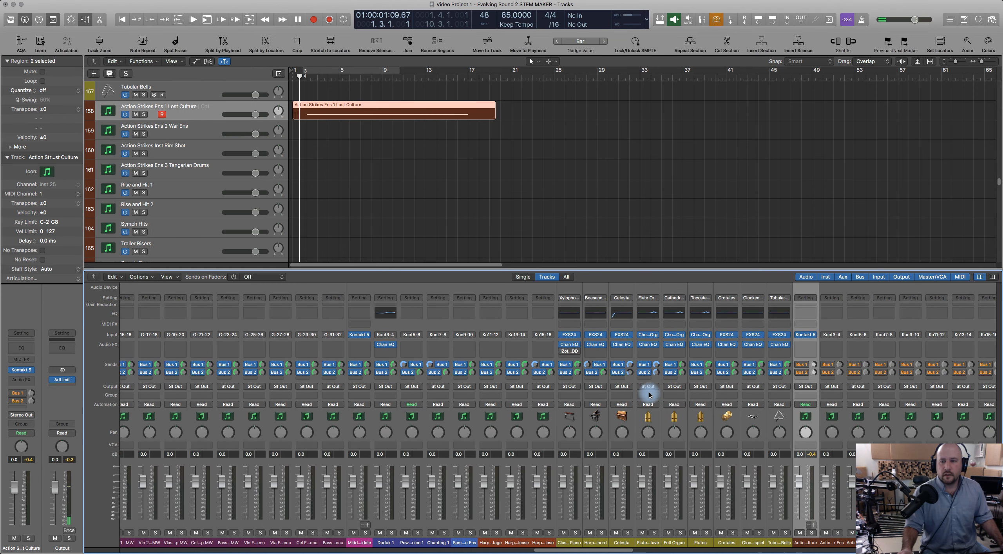
{"action": "scroll", "coordinate": [649, 392], "scroll_direction": "right", "scroll_amount": 20}
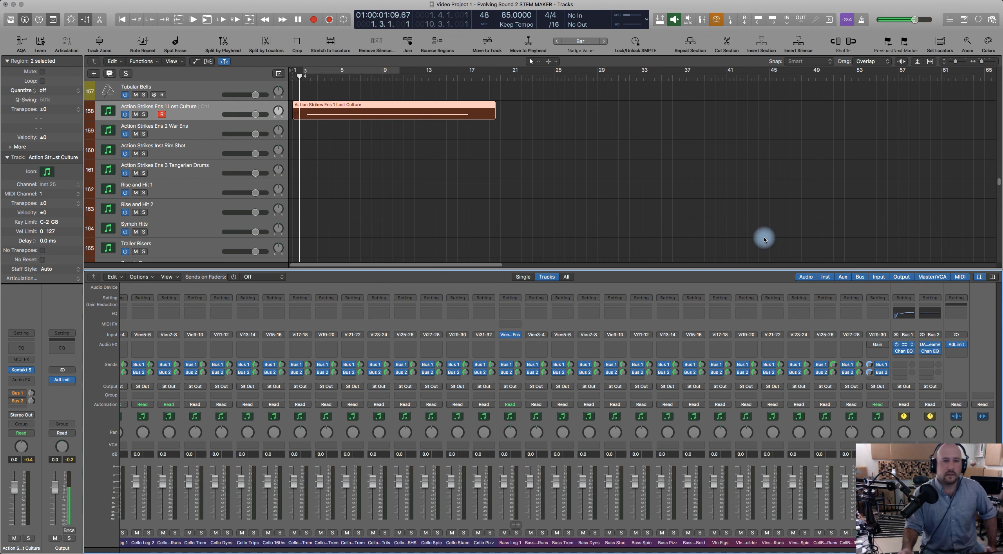
{"action": "key", "text": "space"}
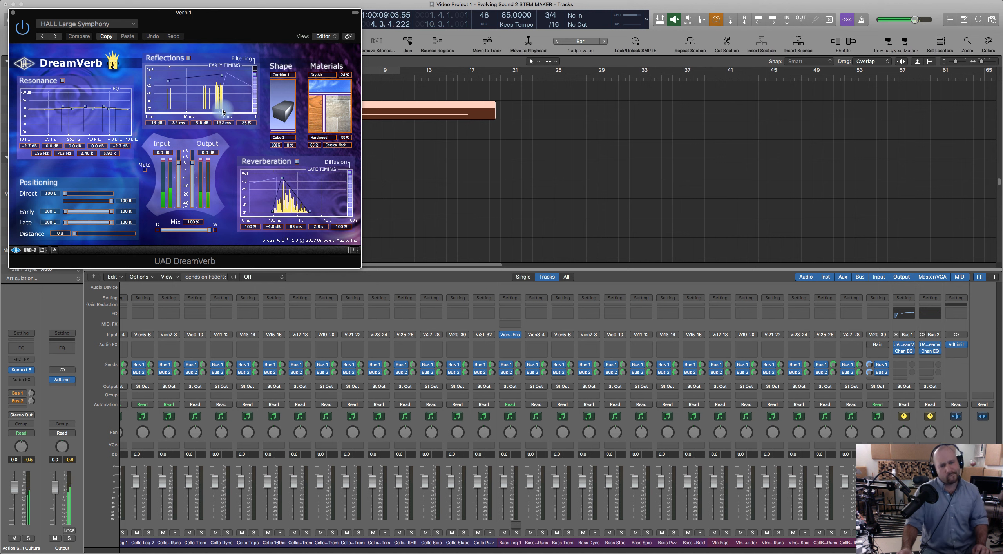
{"action": "left_click", "coordinate": [15, 15]}
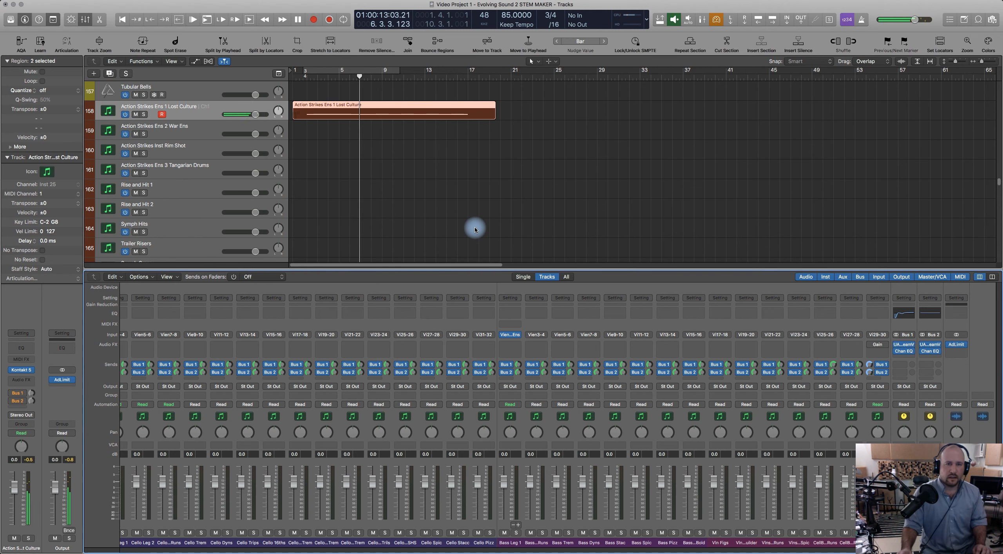
{"action": "key", "text": "space"}
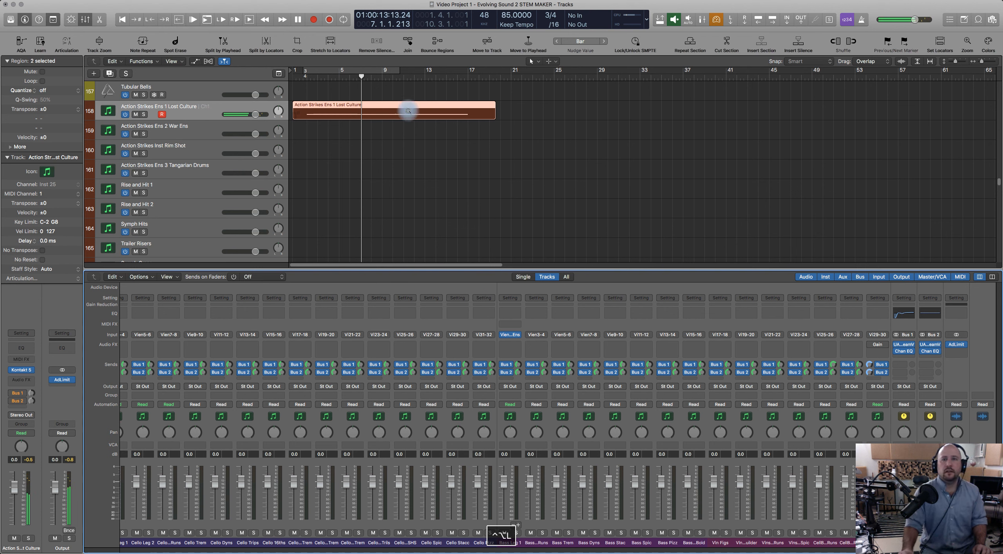
Play from about bar 2, inspect the DreamVerb reverb on Bus 2, and hide the Mixer.
{"action": "left_click", "coordinate": [305, 76]}
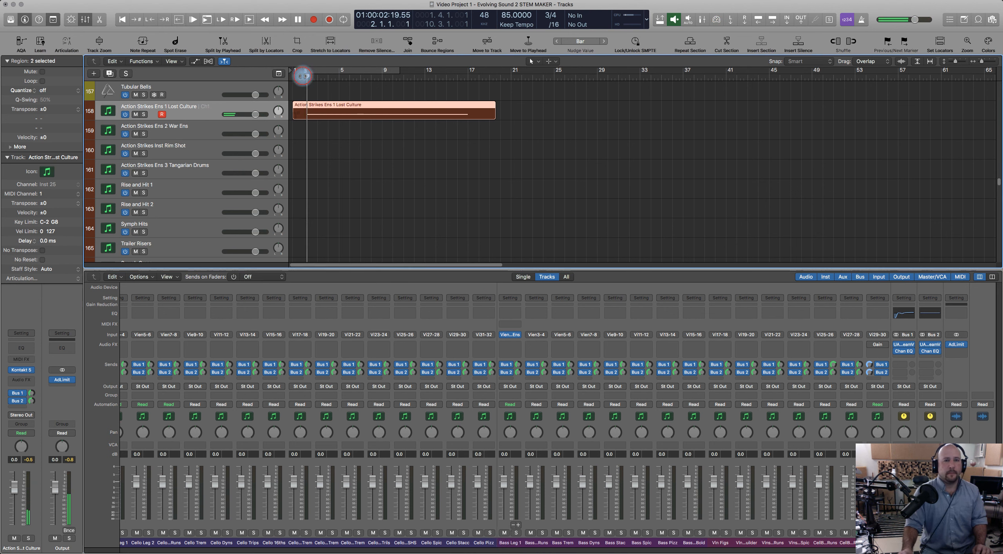
{"action": "key", "text": "space"}
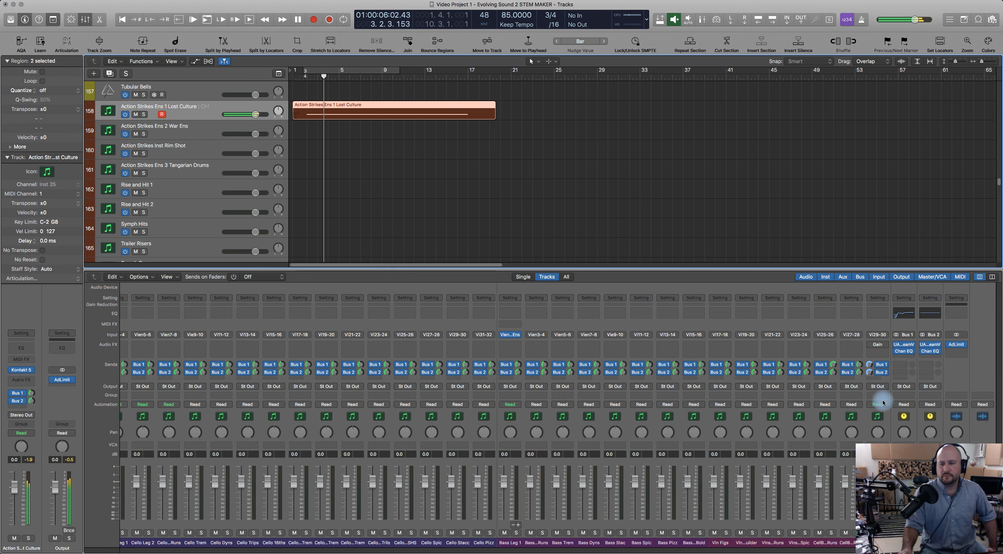
{"action": "left_click", "coordinate": [929, 344]}
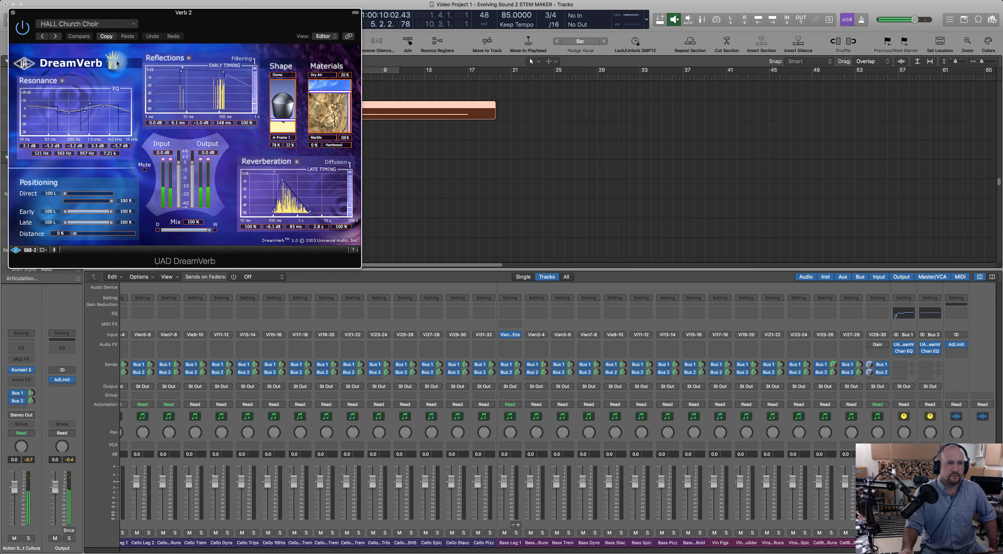
{"action": "left_click", "coordinate": [16, 17]}
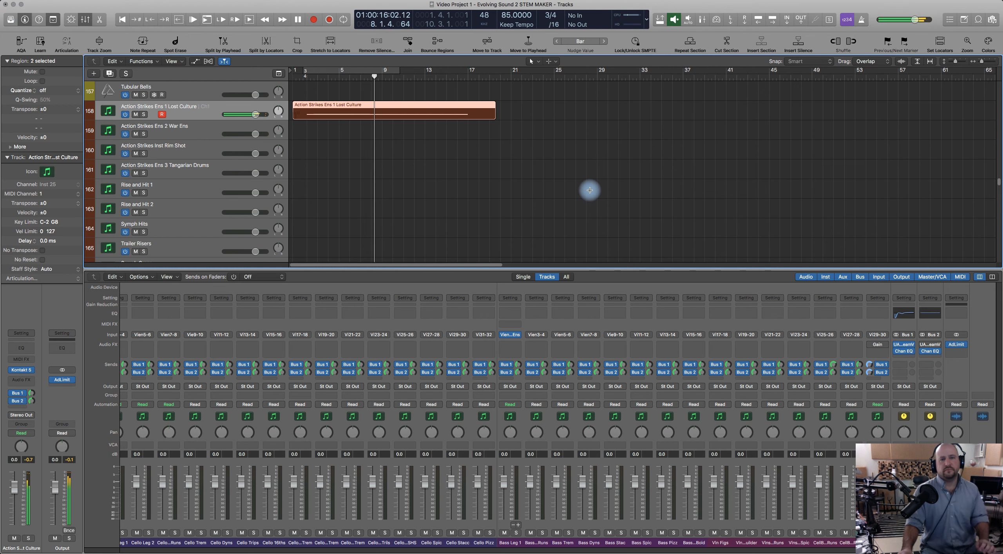
{"action": "key", "text": "x"}
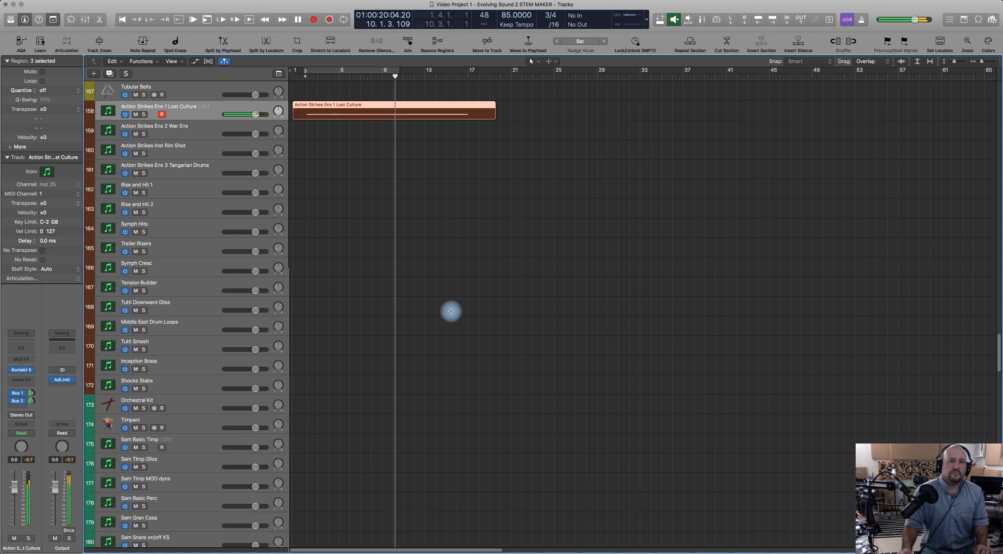
{"action": "key", "text": "space"}
Find the Tuba Leg region in the track list and open it alone in the Piano Roll.
{"action": "scroll", "coordinate": [452, 315], "scroll_direction": "down", "scroll_amount": 3}
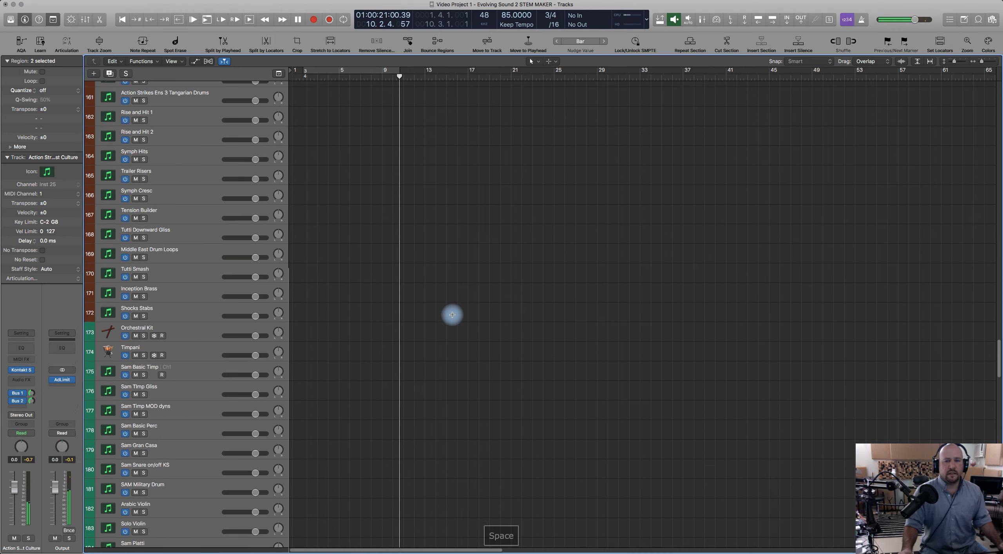
{"action": "key", "text": "ctrl+alt+l"}
{"action": "scroll", "coordinate": [435, 277], "scroll_direction": "up", "scroll_amount": 10}
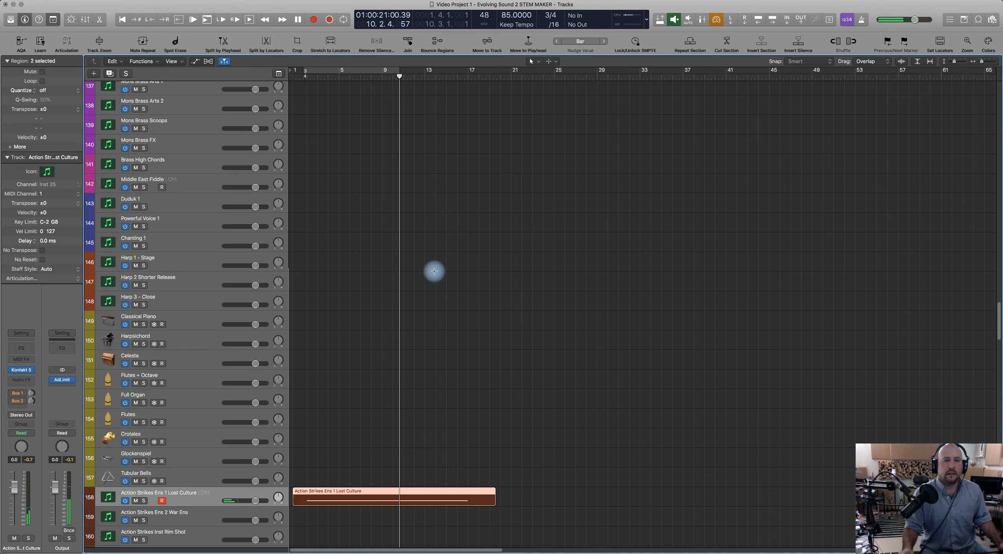
{"action": "scroll", "coordinate": [433, 284], "scroll_direction": "down", "scroll_amount": 8}
{"action": "scroll", "coordinate": [435, 314], "scroll_direction": "up", "scroll_amount": 15}
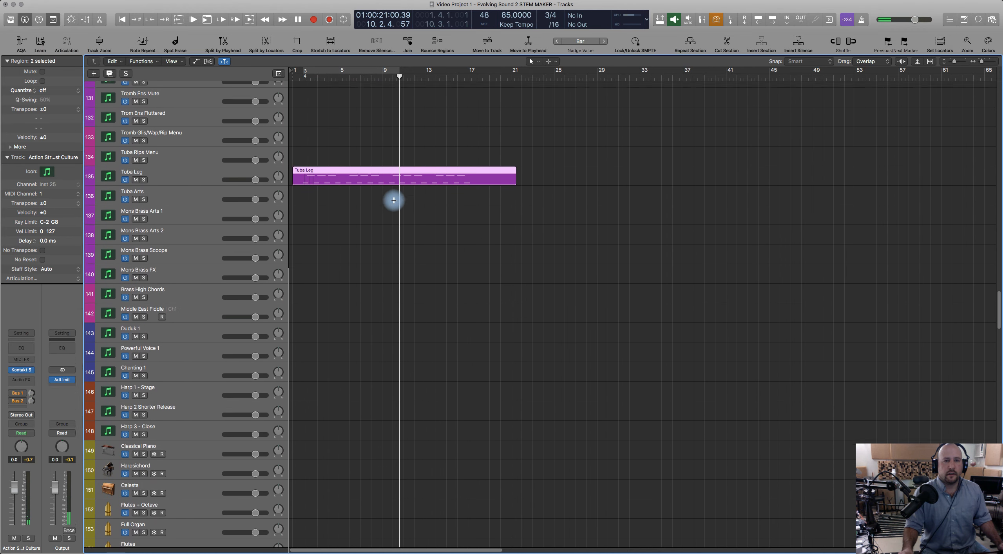
{"action": "left_click", "coordinate": [375, 168]}
{"action": "double_click", "coordinate": [385, 183]}
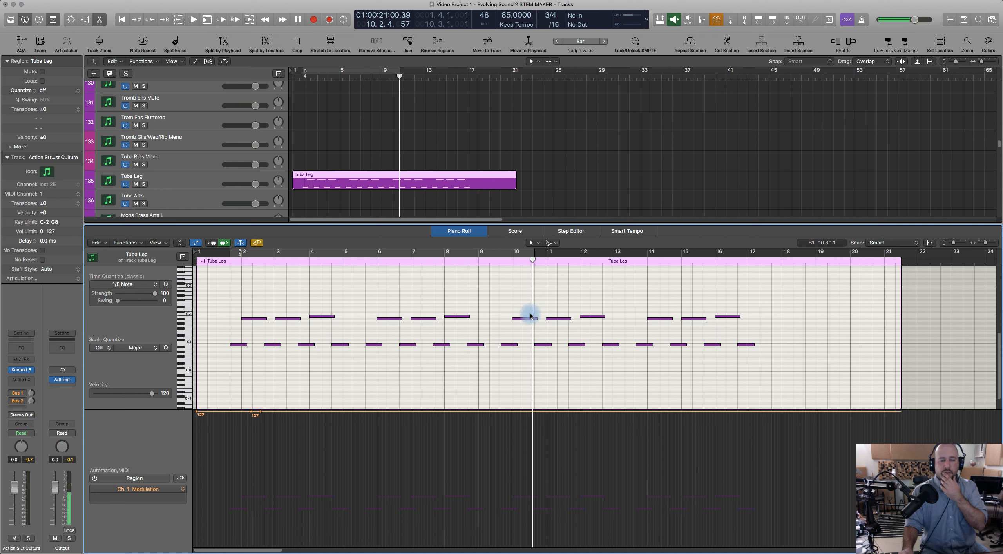
Select the Tuba Leg track and play its region from just before bar 2 past bar 10.
{"action": "left_click", "coordinate": [503, 266]}
{"action": "left_click_drag", "start_coordinate": [500, 262], "coordinate": [495, 262]}
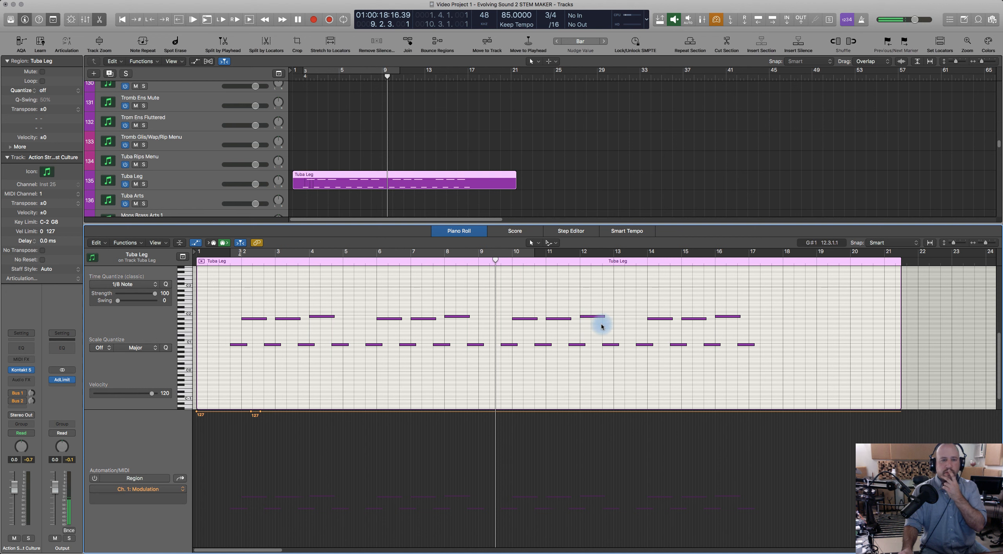
{"action": "left_click", "coordinate": [197, 179]}
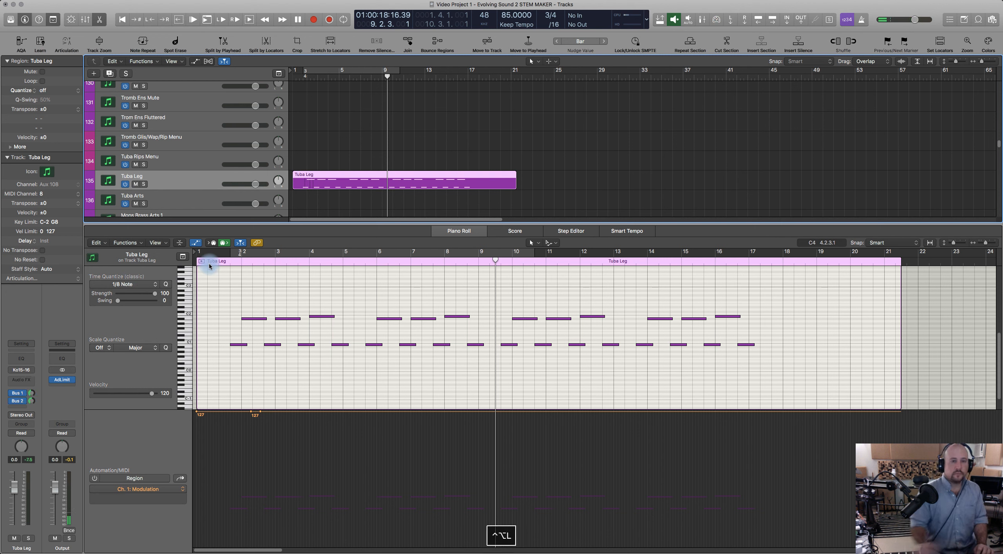
{"action": "left_click", "coordinate": [223, 261]}
{"action": "key", "text": "space"}
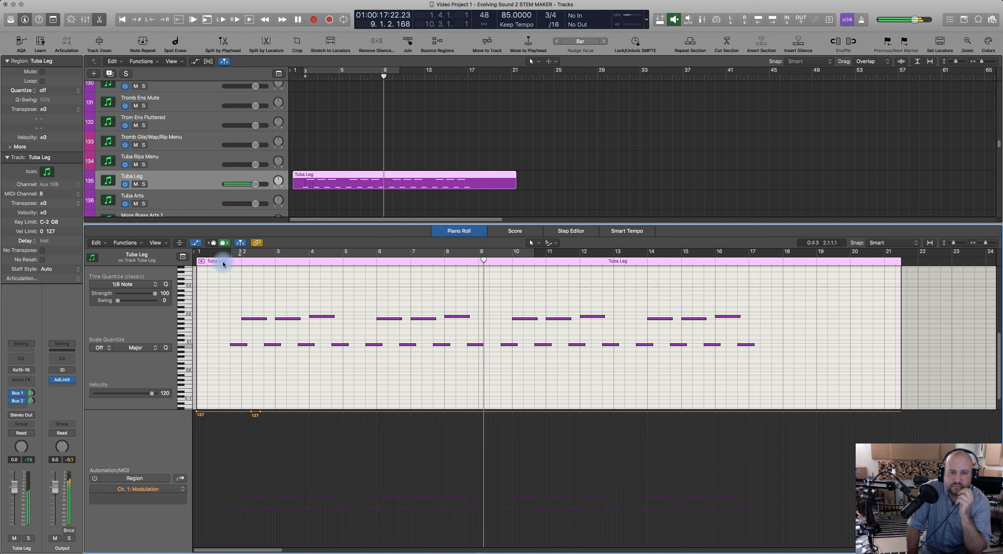
{"action": "key", "text": "space"}
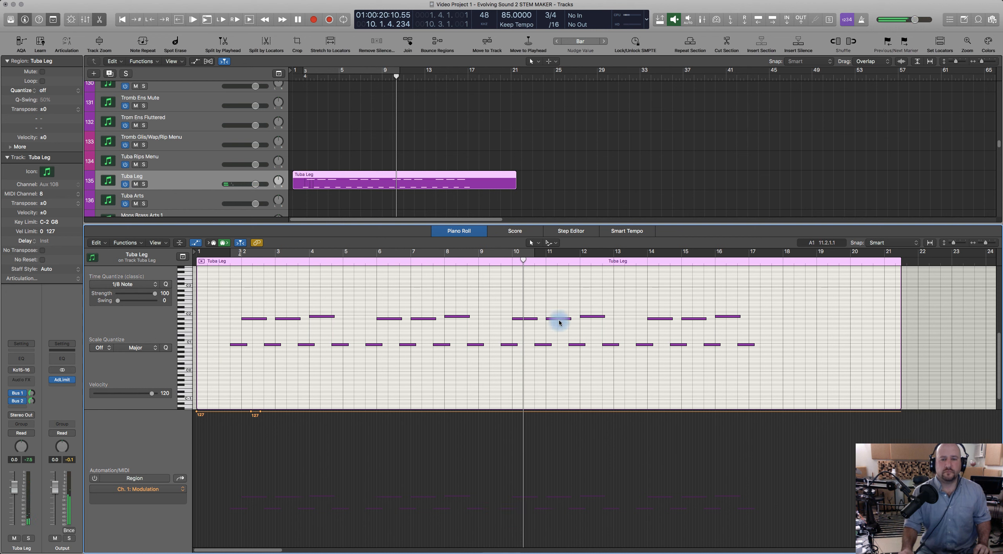
{"action": "key", "text": "alt+l"}
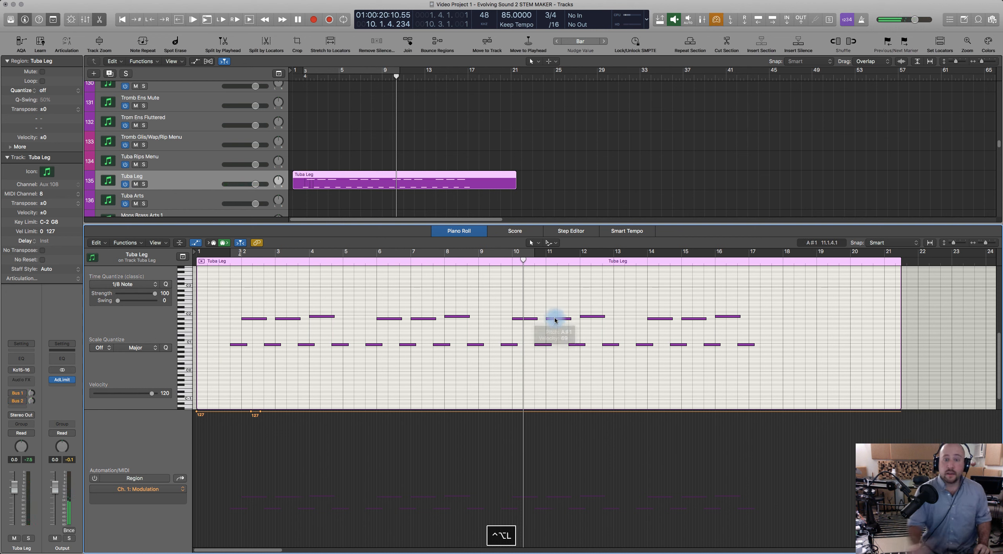
Raise the Tuba Leg note at bar 11 to the pitch of the bar 12 note and play from about bar 9.
{"action": "left_click_drag", "start_coordinate": [556, 319], "coordinate": [556, 316]}
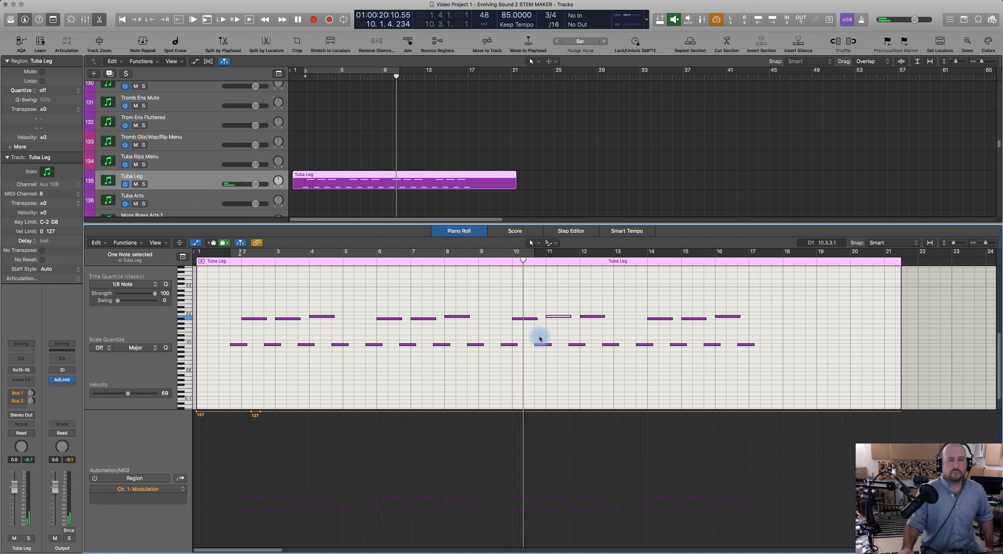
{"action": "left_click", "coordinate": [497, 262]}
{"action": "key", "text": "space"}
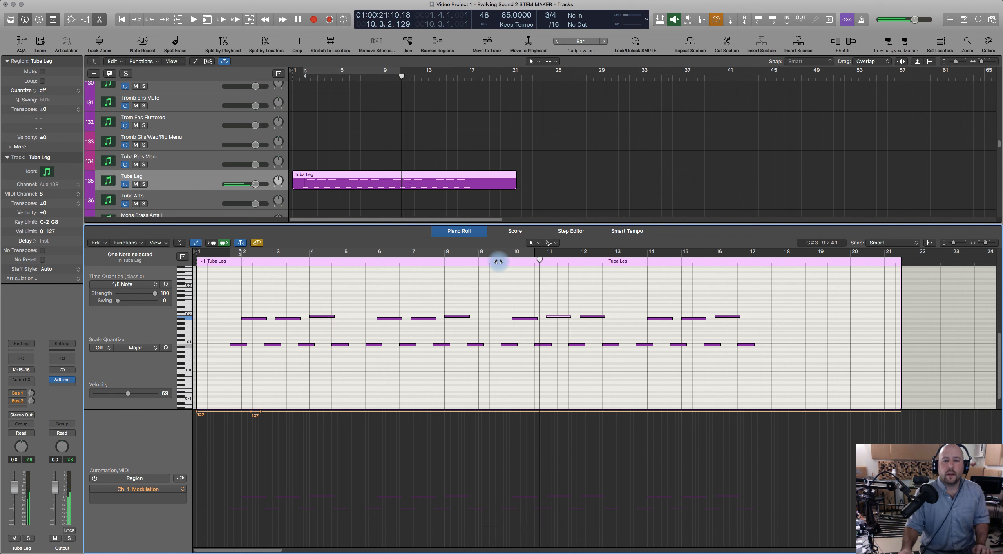
Stop playback, raise the Tuba Leg note at bar 12 above the bar 11 note, and delete the low note just before bar 12.
{"action": "key", "text": "space"}
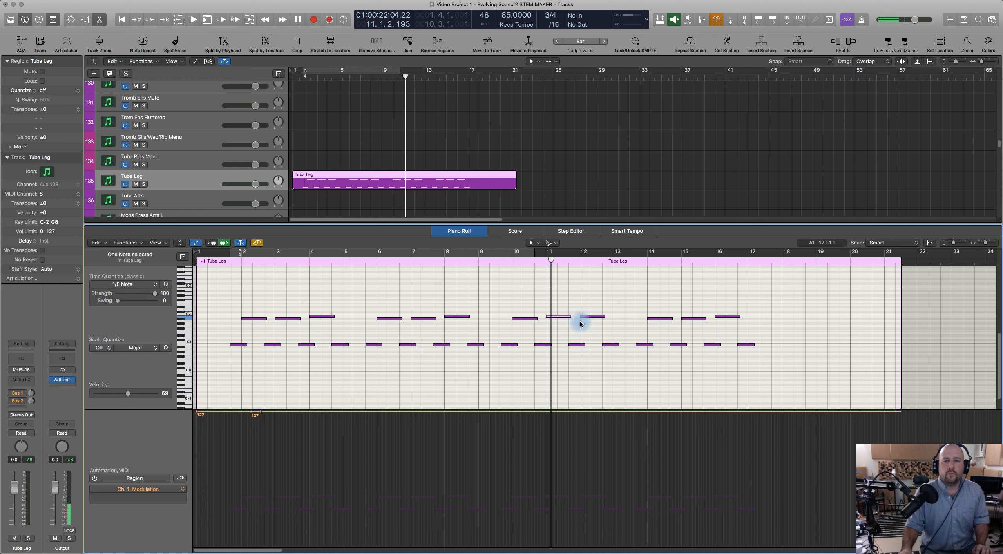
{"action": "left_click_drag", "start_coordinate": [583, 319], "coordinate": [582, 314]}
{"action": "left_click", "coordinate": [575, 344]}
{"action": "key", "text": "Delete"}
Move the low note before bar 13 up and onto bar 13, just above the bar 12 note's pitch, and play from about bar 9.
{"action": "left_click_drag", "start_coordinate": [612, 347], "coordinate": [607, 312]}
{"action": "left_click", "coordinate": [498, 262]}
{"action": "key", "text": "space"}
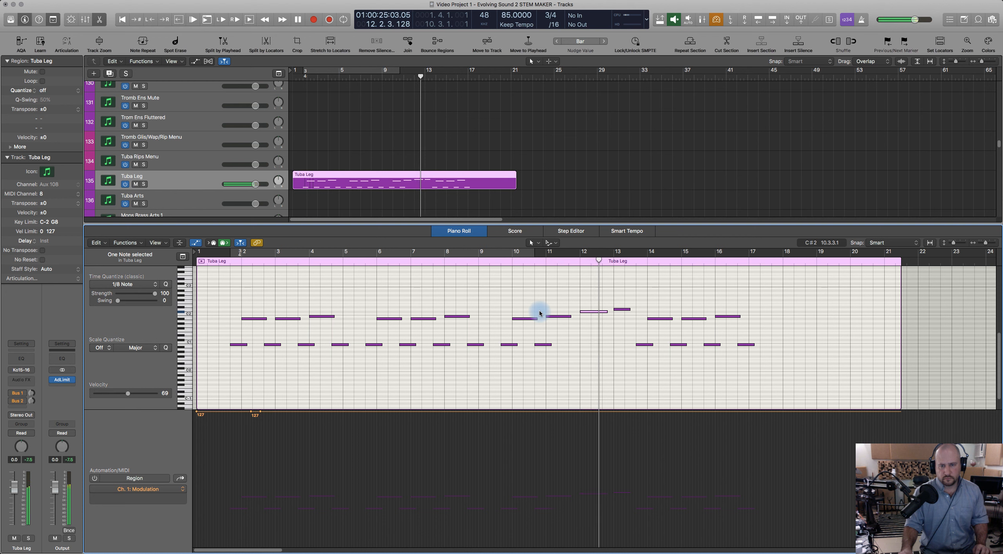
{"action": "key", "text": "space"}
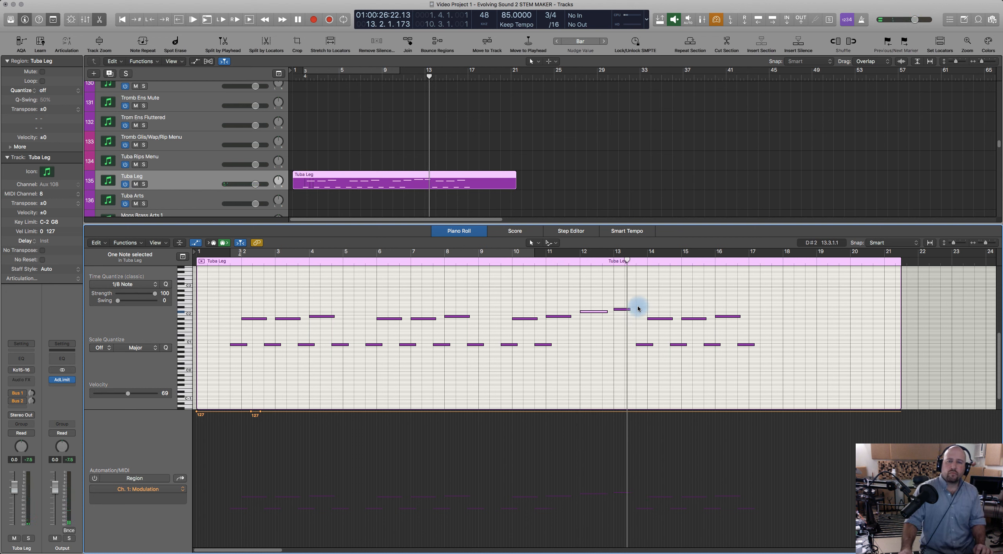
Delete the seven Tuba Leg notes after the bar 13 note and return the playhead to bar 9 beat 3.
{"action": "left_click_drag", "start_coordinate": [636, 307], "coordinate": [797, 390]}
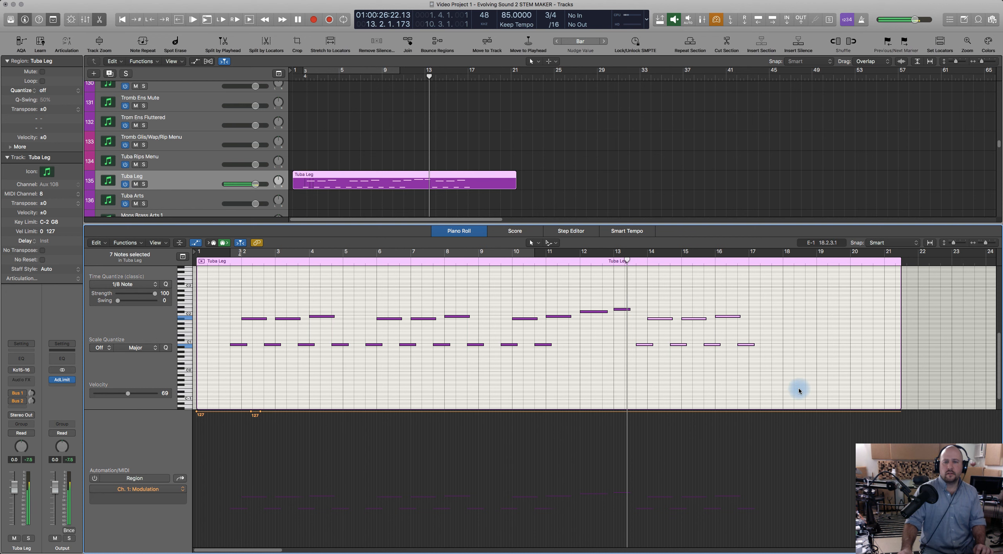
{"action": "key", "text": "Delete"}
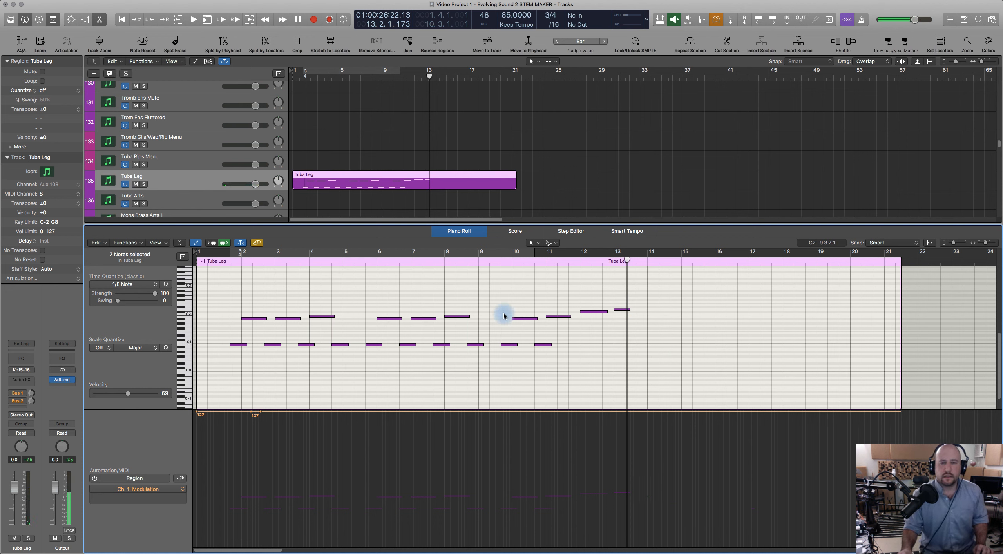
{"action": "left_click", "coordinate": [498, 262]}
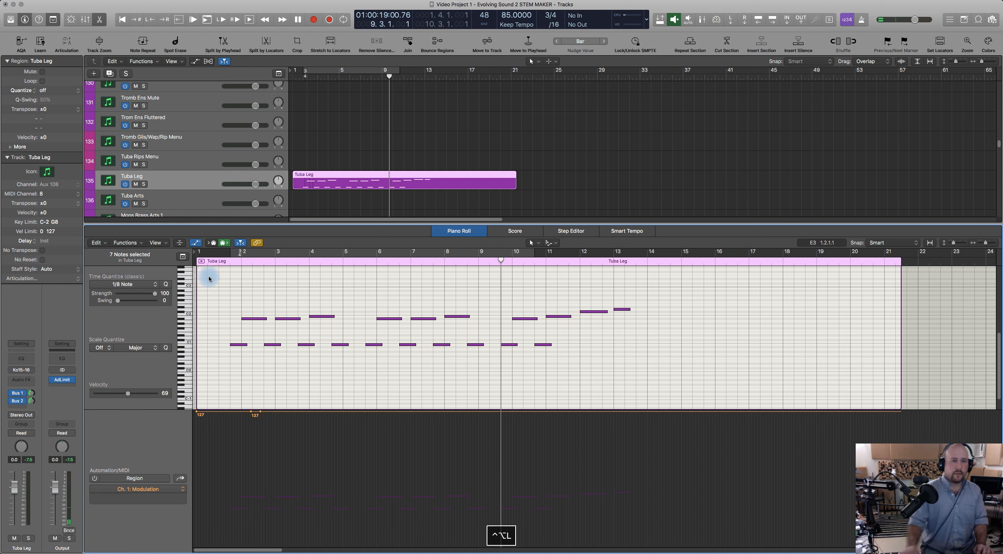
Play the Tuba Leg region from just before bar 2 to past bar 10.
{"action": "left_click", "coordinate": [227, 262]}
{"action": "key", "text": "space"}
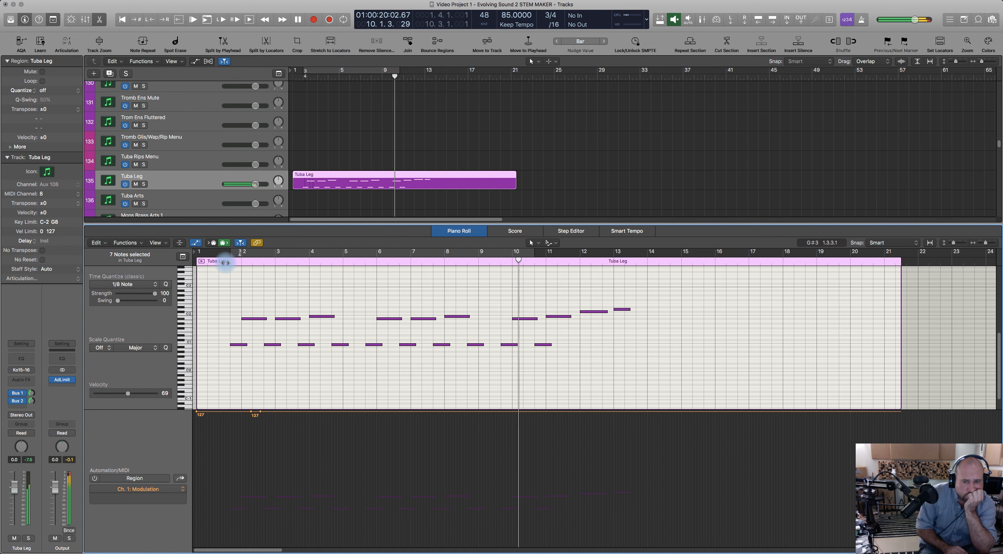
{"action": "key", "text": "space"}
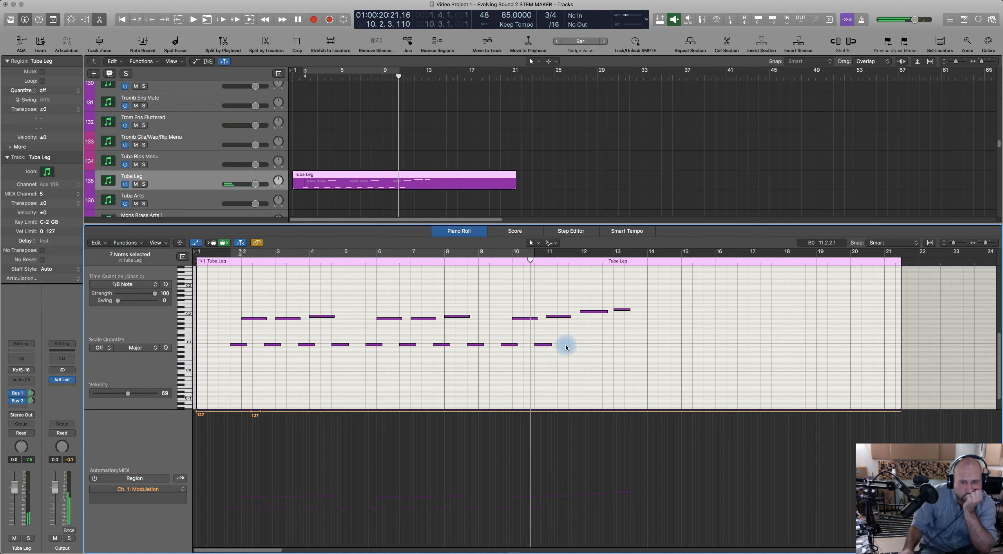
Delete the low Tuba Leg note just before bar 11.
{"action": "left_click", "coordinate": [543, 344]}
{"action": "key", "text": "Delete"}
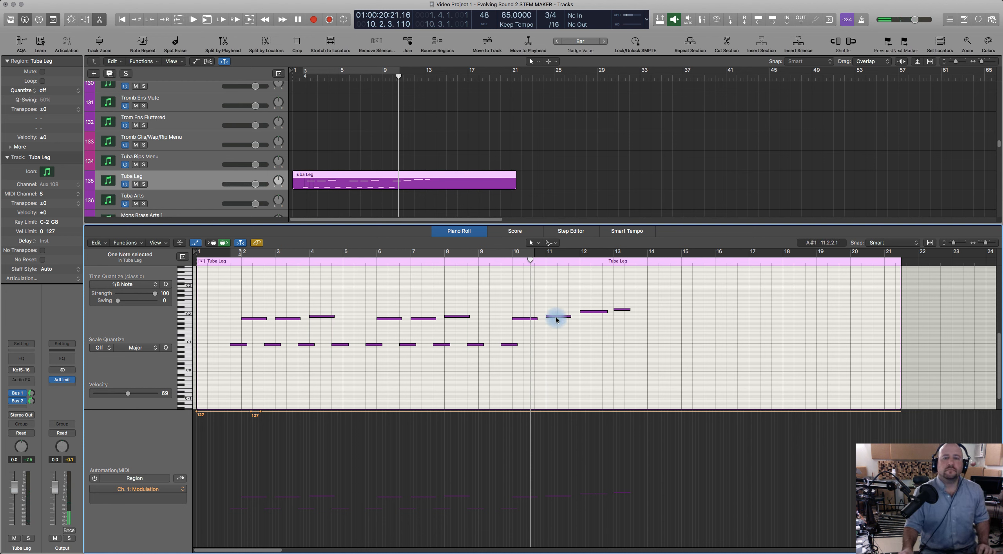
{"action": "left_click", "coordinate": [539, 319]}
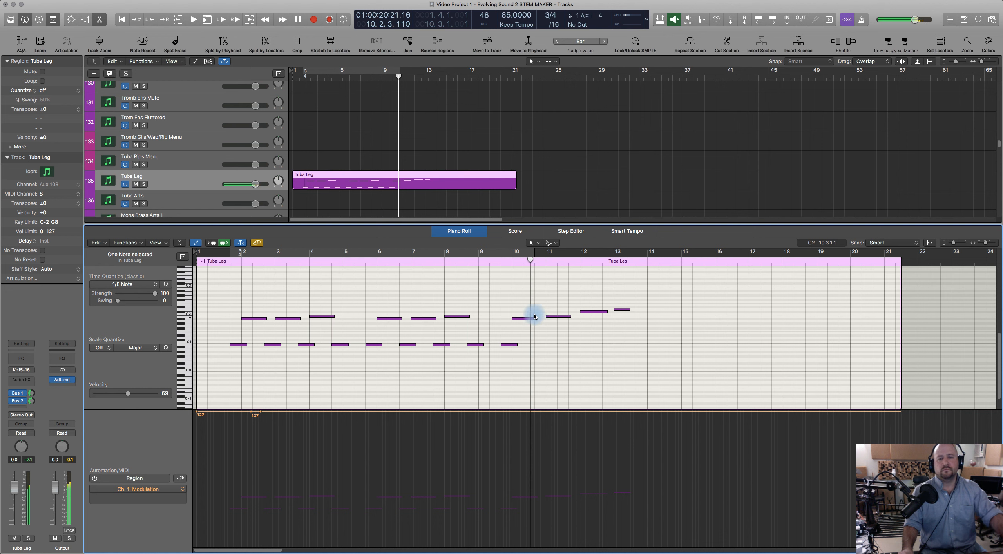
{"action": "left_click", "coordinate": [554, 318]}
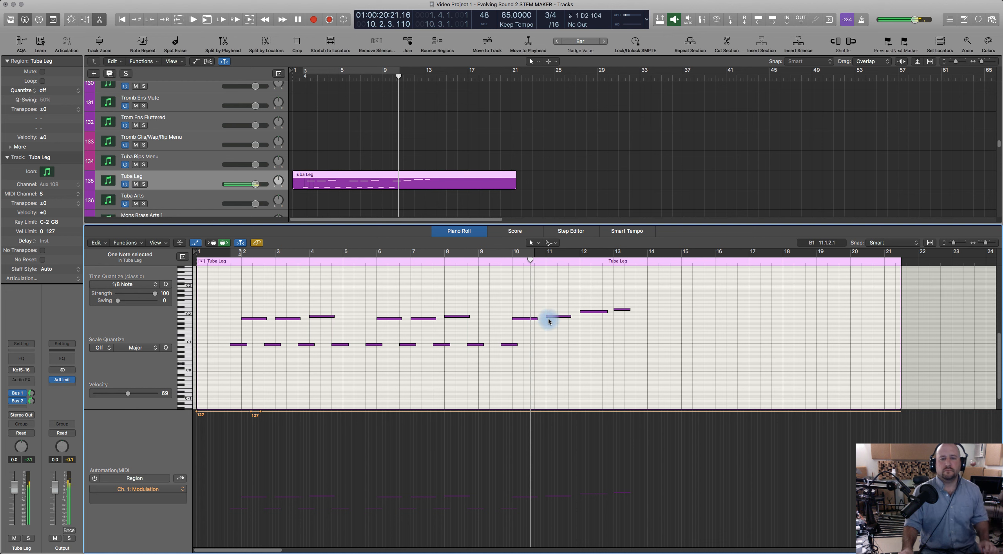
{"action": "left_click", "coordinate": [526, 315]}
{"action": "left_click", "coordinate": [559, 316]}
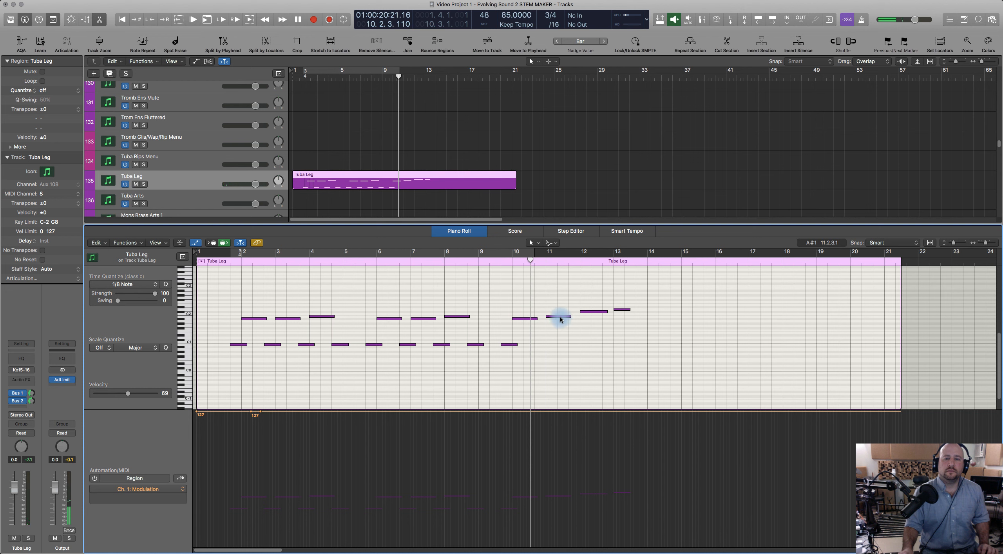
Add a short note leading into bar 12 and raise the bar 12 note to D2, matching the bar 13 note.
{"action": "left_click", "coordinate": [625, 312]}
{"action": "left_click_drag", "start_coordinate": [622, 312], "coordinate": [588, 308]}
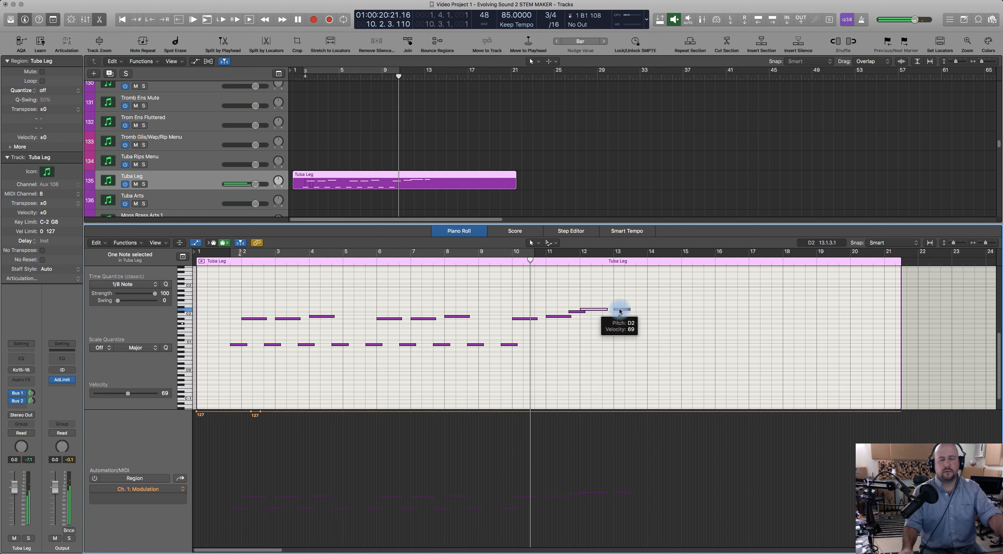
Play the edited tuba ending from about bar 9 into bar 13.
{"action": "left_click", "coordinate": [495, 263]}
{"action": "key", "text": "space"}
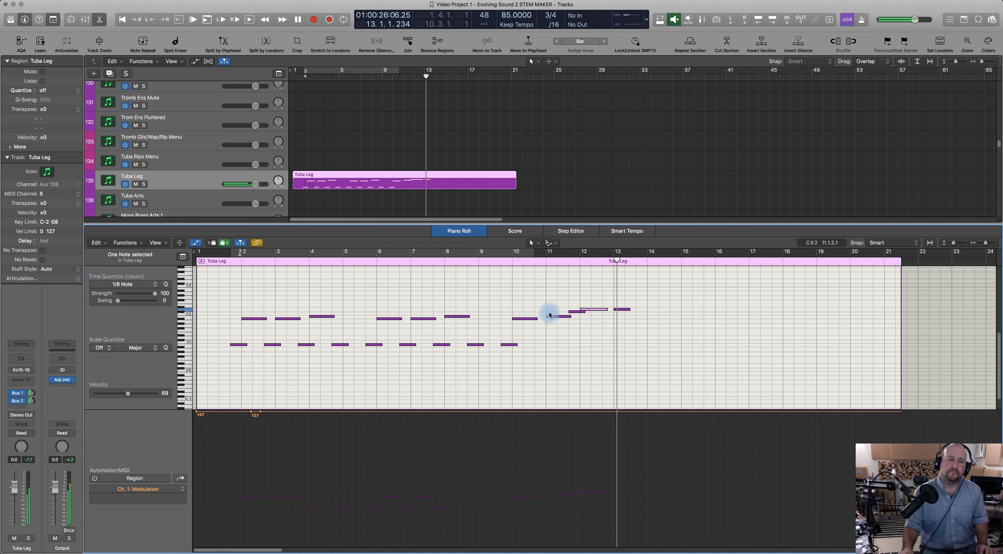
{"action": "key", "text": "space"}
{"action": "left_click", "coordinate": [181, 479]}
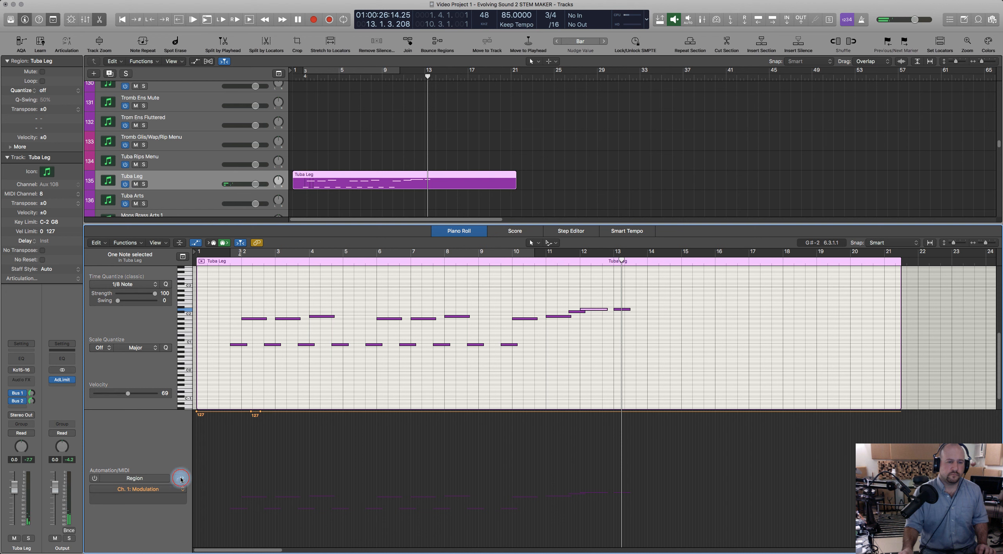
{"action": "left_click", "coordinate": [180, 478]}
{"action": "left_click", "coordinate": [181, 478]}
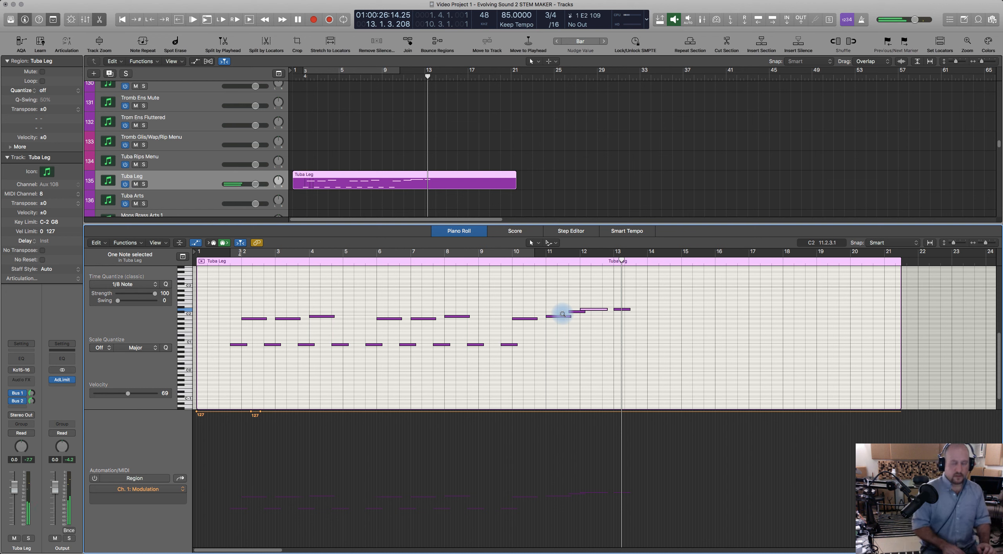
Turn on Low Latency Mode and replay the tuba ending from about bar 9 to past bar 12.
{"action": "key", "text": "alt+l"}
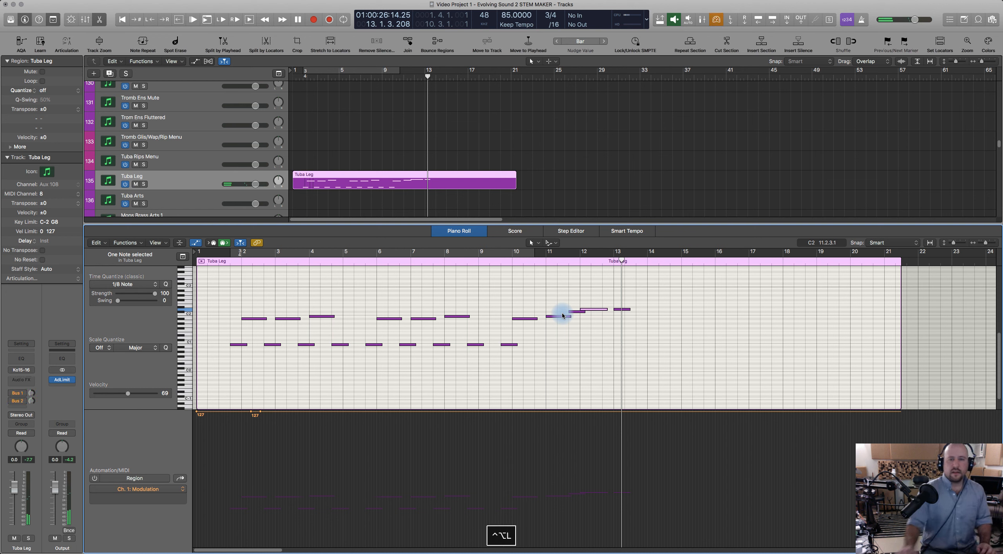
{"action": "left_click", "coordinate": [488, 261]}
{"action": "key", "text": "space"}
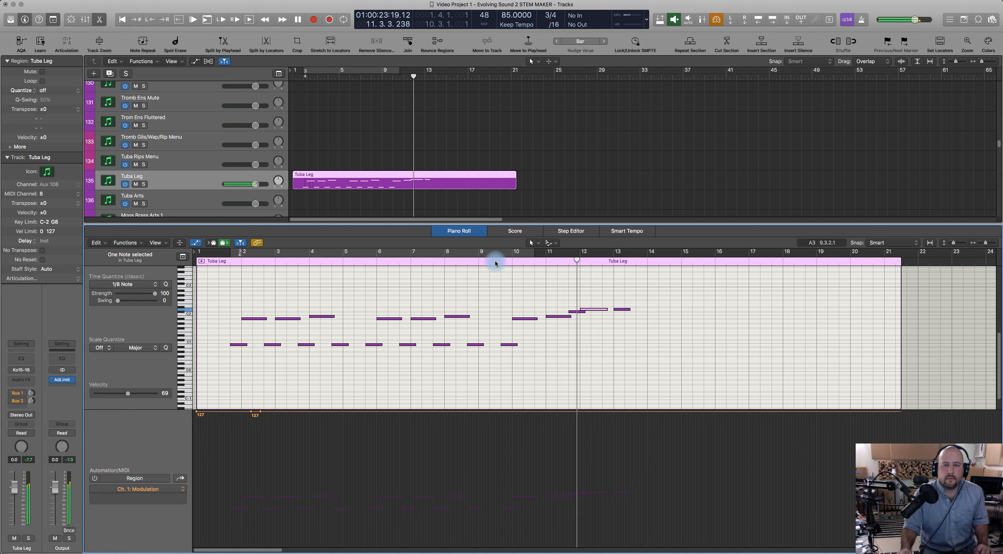
{"action": "key", "text": "space"}
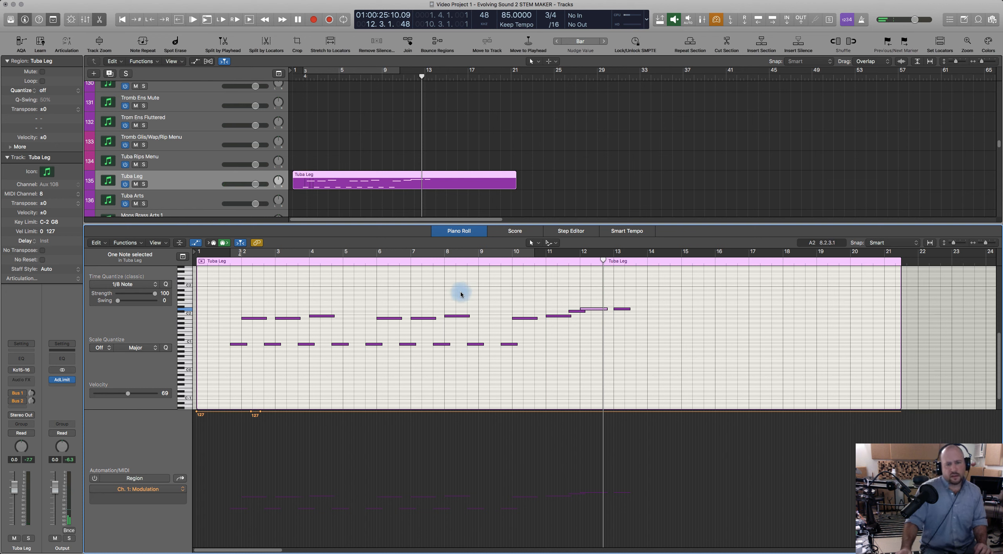
Position the playhead at bar 1 beat 3 and play the whole tuba line to past bar 12.
{"action": "left_click", "coordinate": [225, 262]}
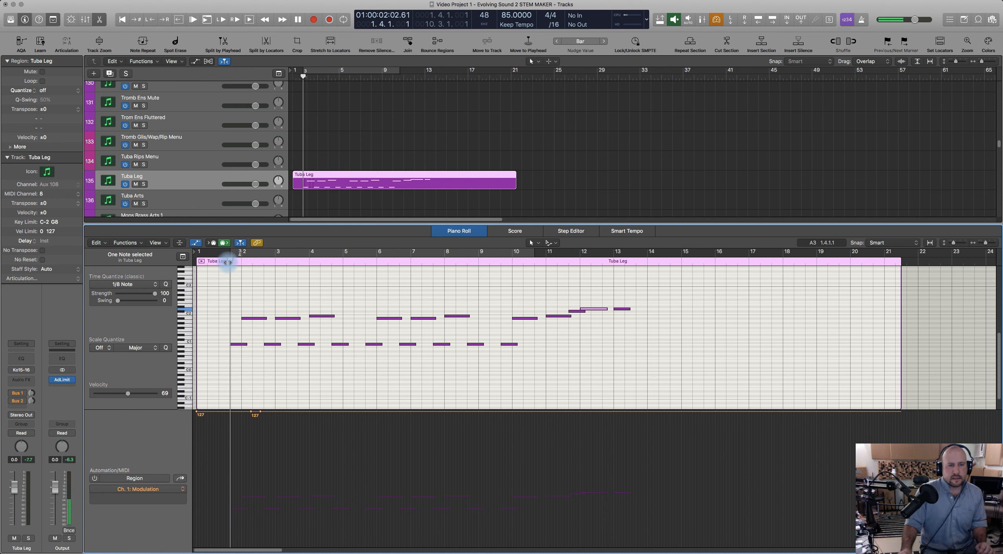
{"action": "left_click_drag", "start_coordinate": [229, 262], "coordinate": [224, 262]}
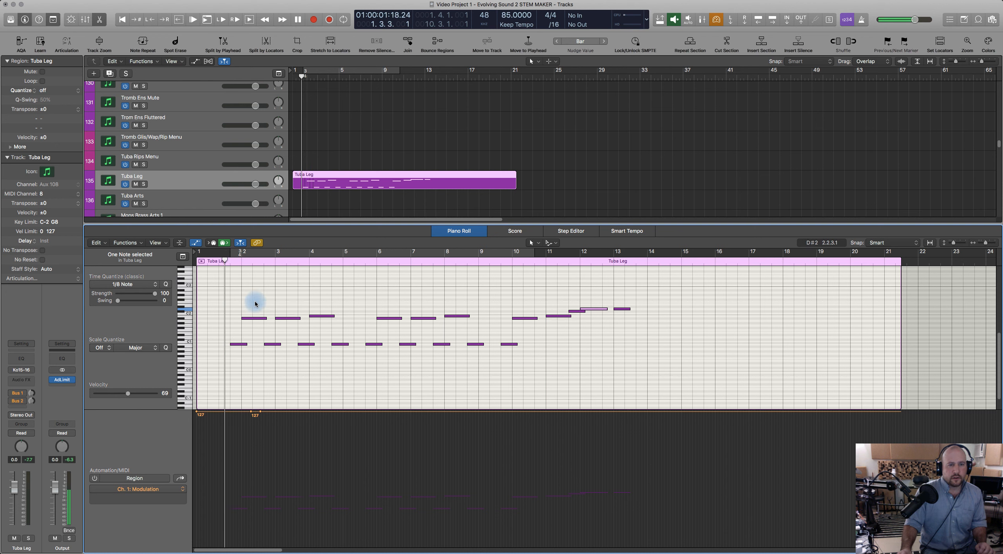
{"action": "key", "text": "space"}
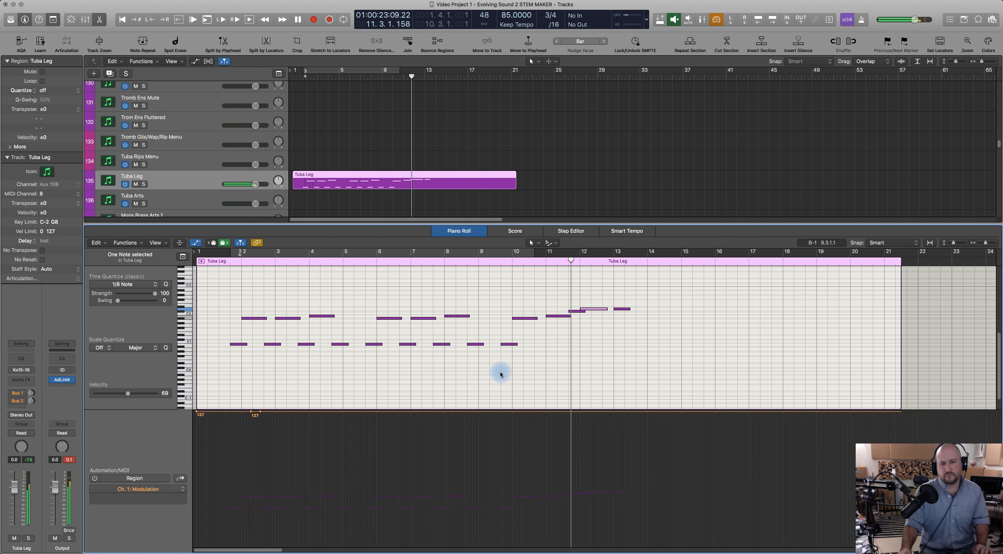
{"action": "key", "text": "space"}
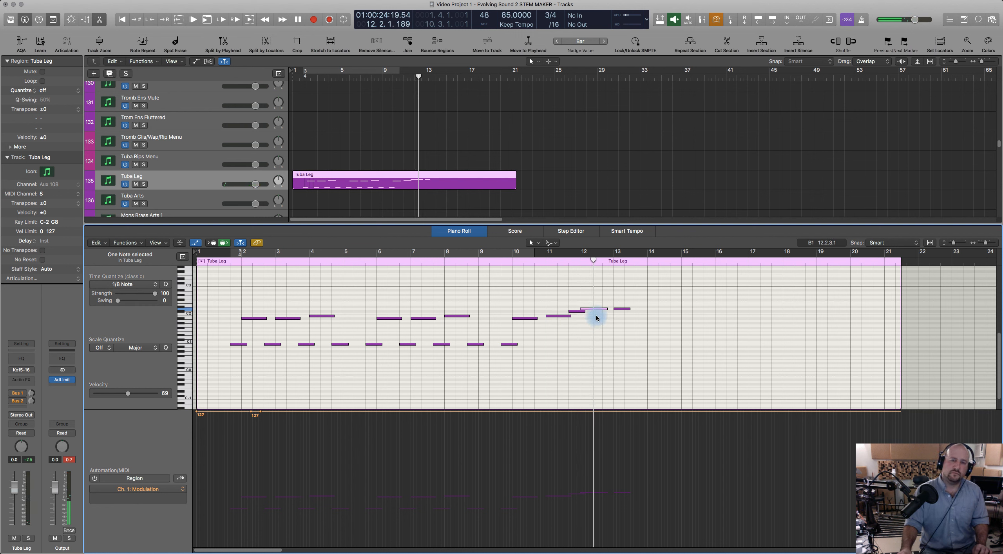
Close the Piano Roll, deselect the Tuba Leg region, and place the playhead at bar 1 beat 3.
{"action": "left_click", "coordinate": [496, 265]}
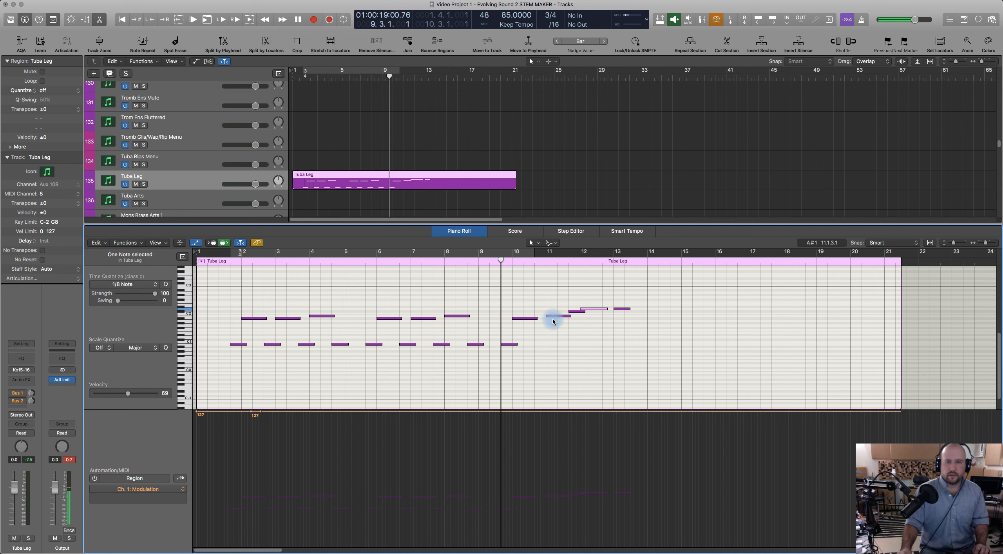
{"action": "left_click", "coordinate": [454, 232]}
{"action": "left_click", "coordinate": [341, 262]}
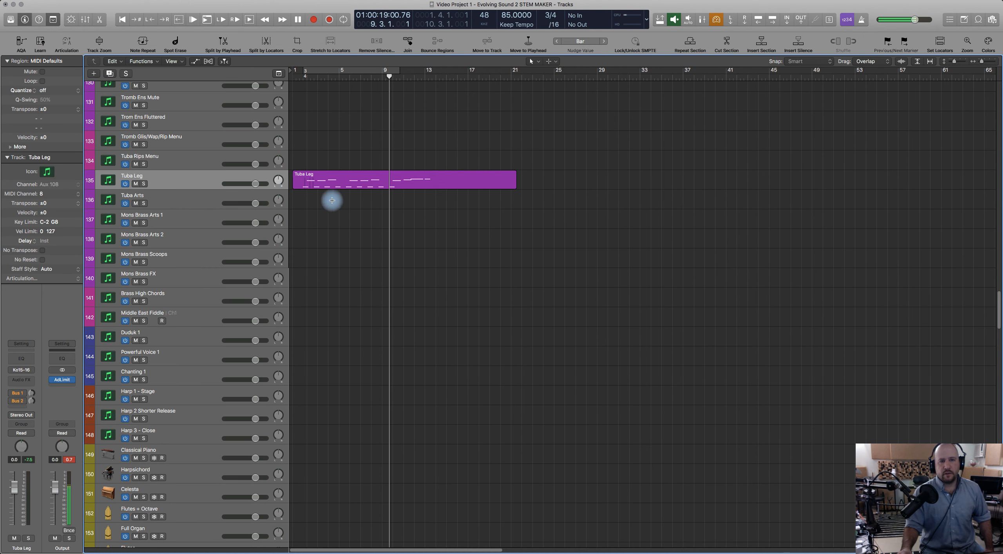
{"action": "left_click", "coordinate": [298, 79]}
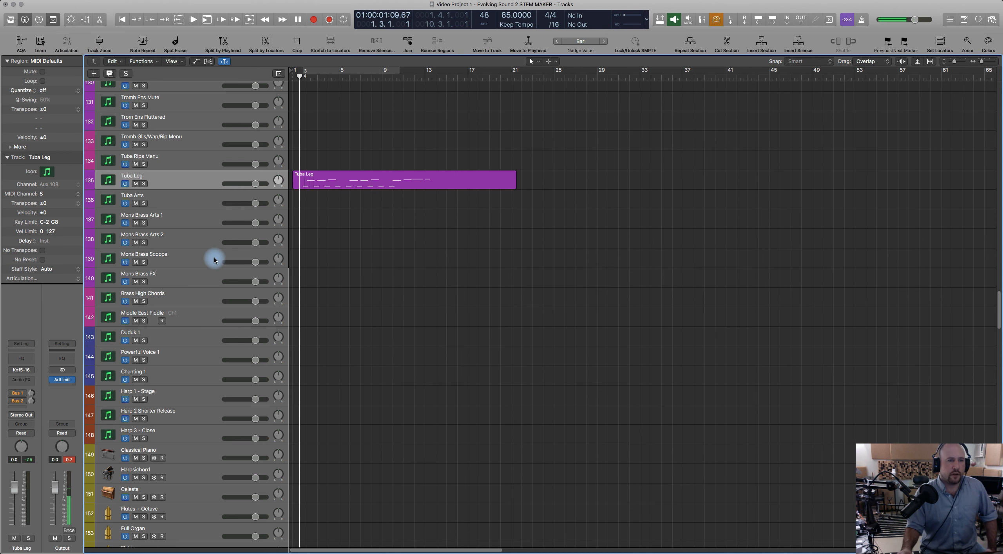
Find the pizzicato string tracks, audition Cel Pizz/Snap MW, and select the Basses Pizz/Snap MW track.
{"action": "scroll", "coordinate": [200, 251], "scroll_direction": "down", "scroll_amount": 7}
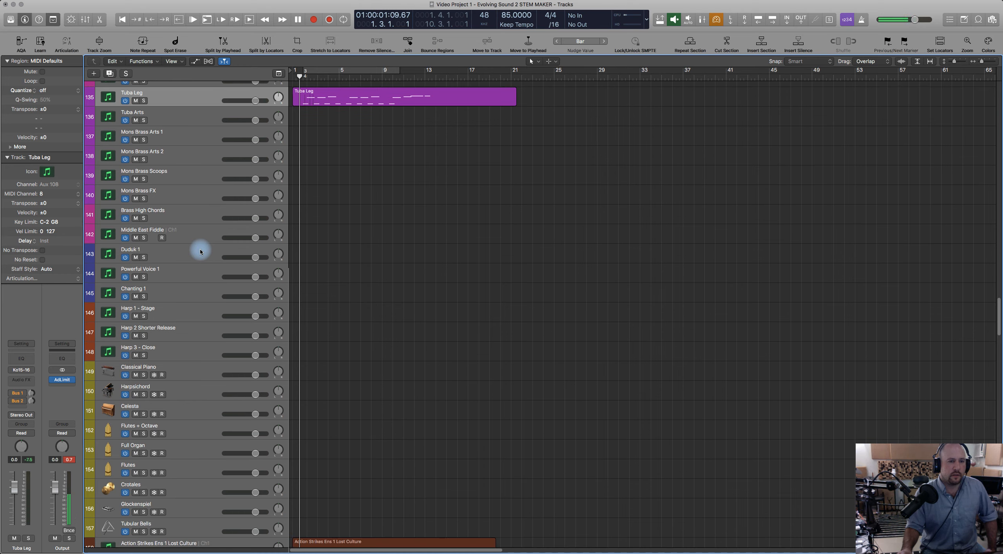
{"action": "scroll", "coordinate": [200, 251], "scroll_direction": "down", "scroll_amount": 5}
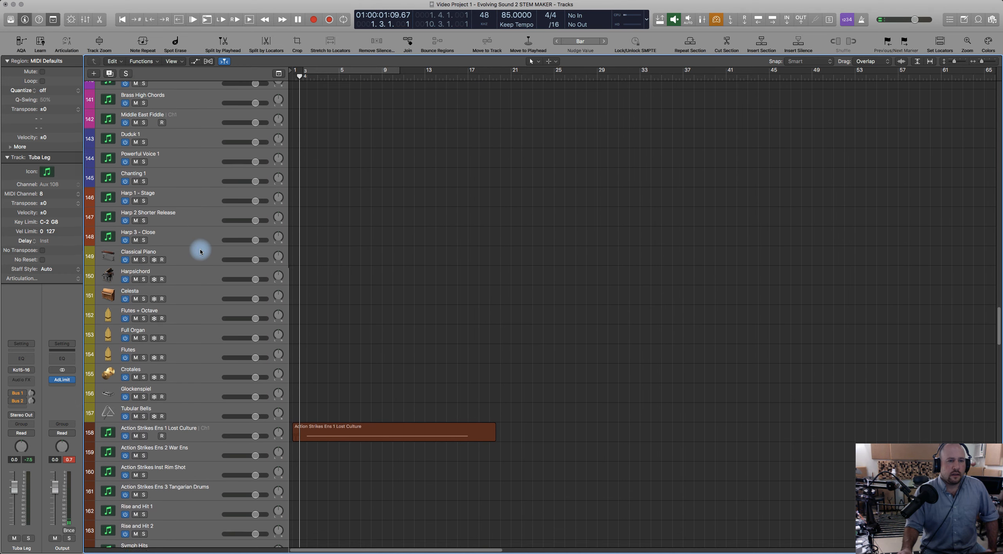
{"action": "scroll", "coordinate": [188, 311], "scroll_direction": "down", "scroll_amount": 8}
{"action": "scroll", "coordinate": [190, 311], "scroll_direction": "down", "scroll_amount": 2}
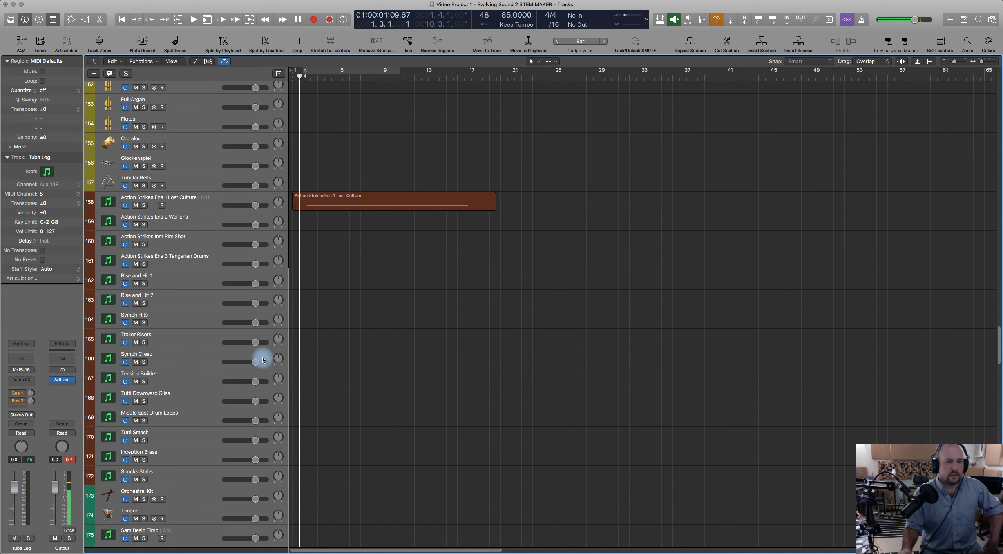
{"action": "scroll", "coordinate": [186, 328], "scroll_direction": "down", "scroll_amount": 8}
{"action": "scroll", "coordinate": [184, 329], "scroll_direction": "down", "scroll_amount": 20}
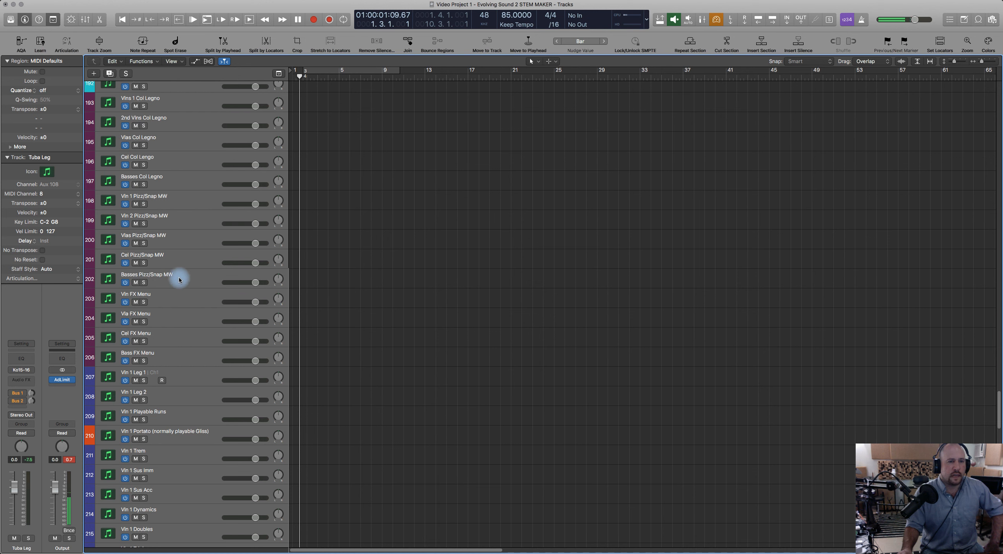
{"action": "left_click", "coordinate": [170, 258]}
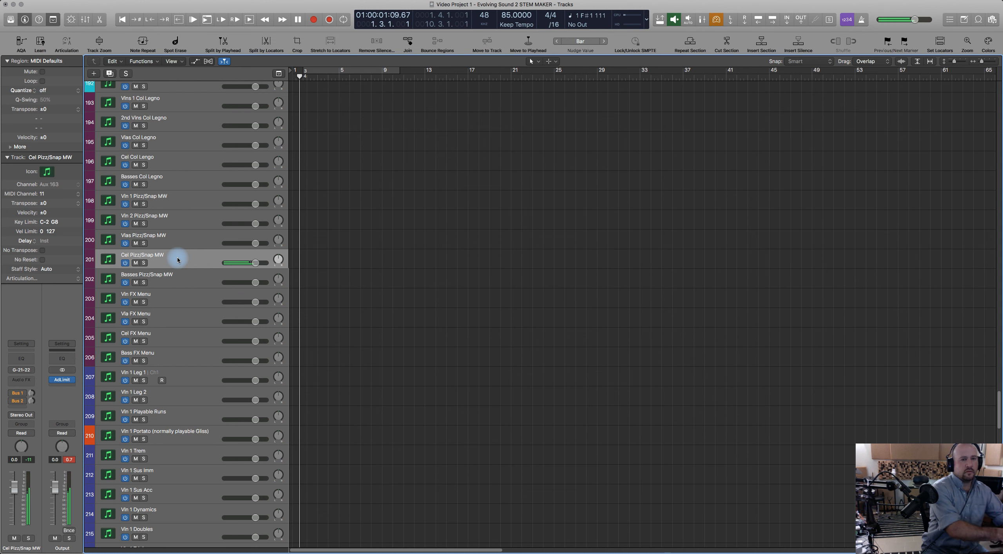
{"action": "key", "text": "Down"}
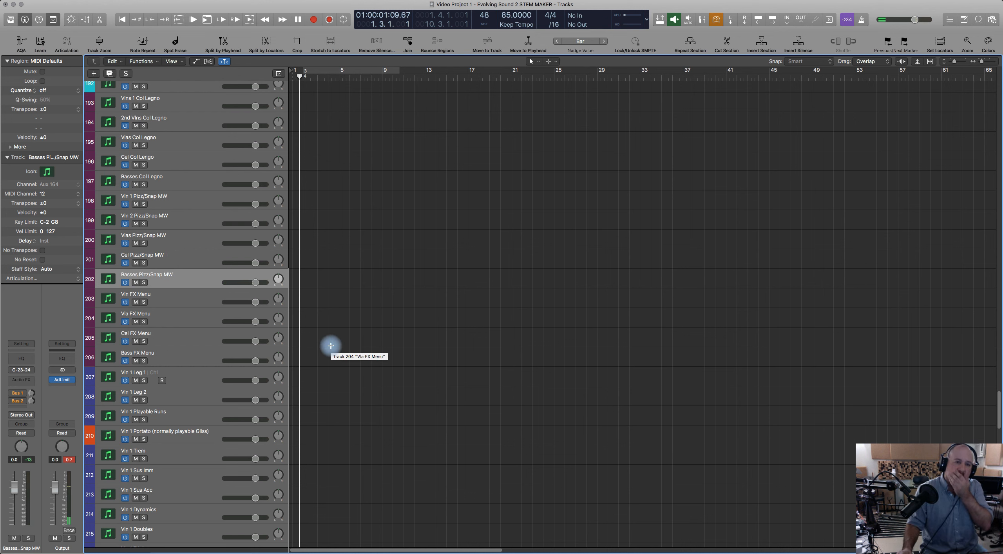
Find the Tuba Leg region in the track list and reopen it in the Piano Roll, keeping Basses Pizz/Snap MW selected.
{"action": "scroll", "coordinate": [331, 273], "scroll_direction": "up", "scroll_amount": 15}
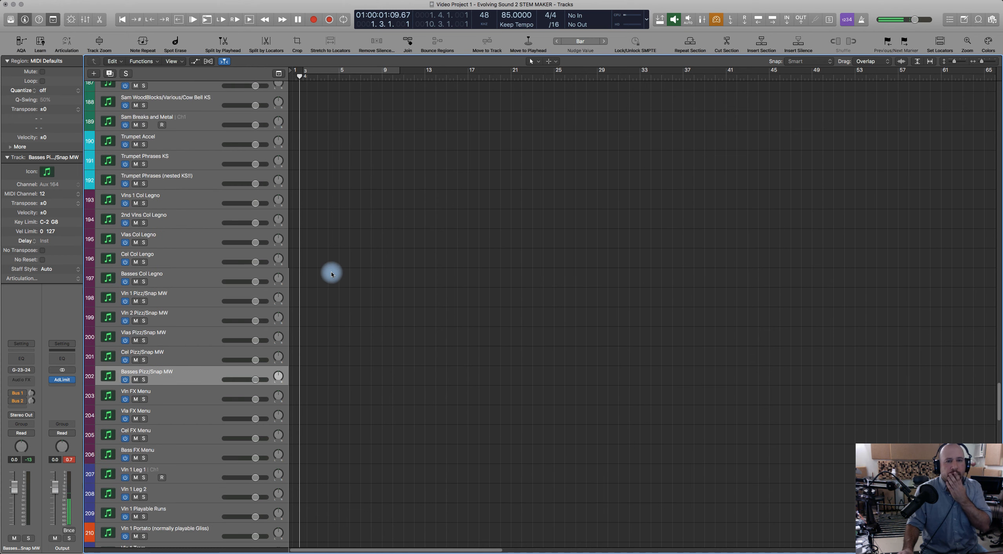
{"action": "scroll", "coordinate": [331, 273], "scroll_direction": "up", "scroll_amount": 9}
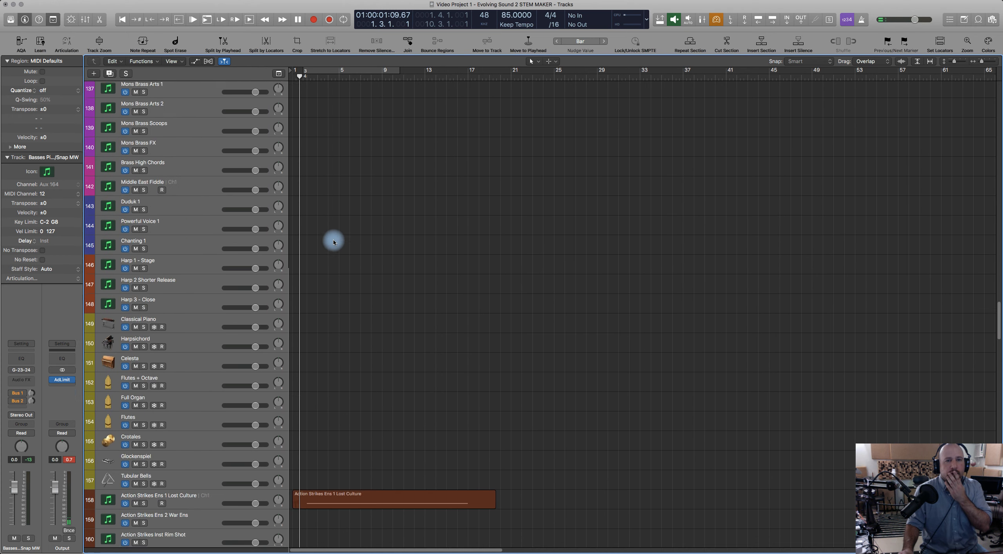
{"action": "double_click", "coordinate": [338, 267]}
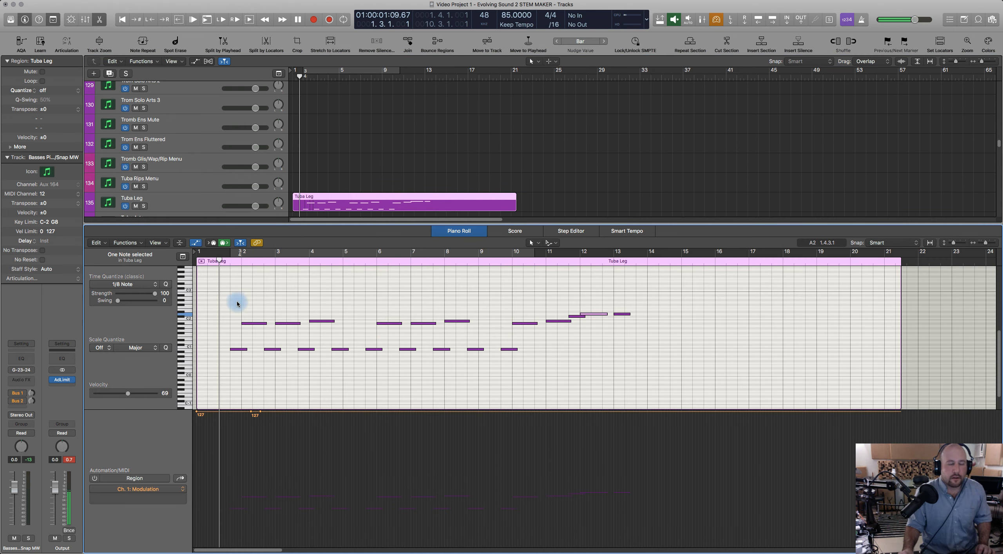
Place the playhead near bar 1 beat 3 and play the opening notes of the tuba line.
{"action": "left_click_drag", "start_coordinate": [219, 261], "coordinate": [222, 262]}
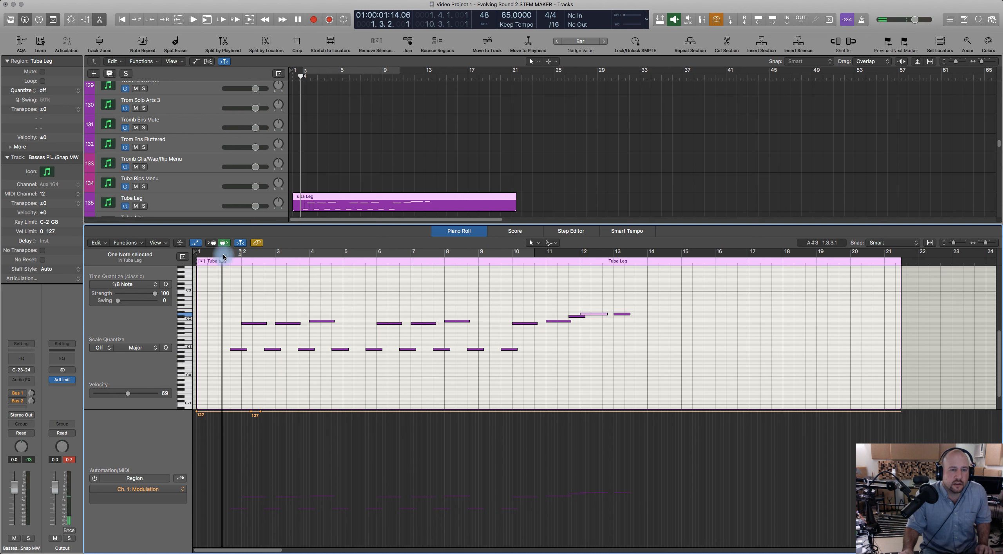
{"action": "key", "text": "space"}
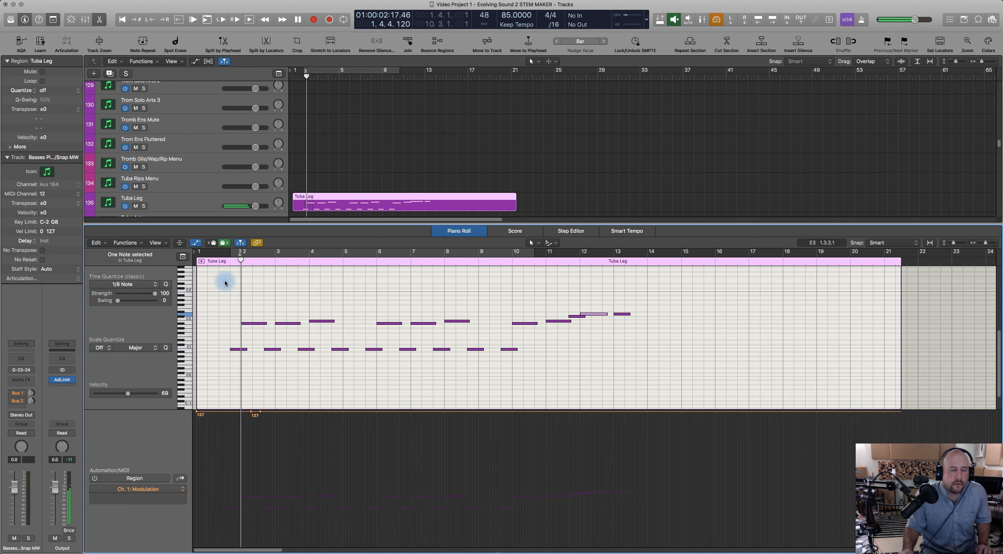
{"action": "key", "text": "space"}
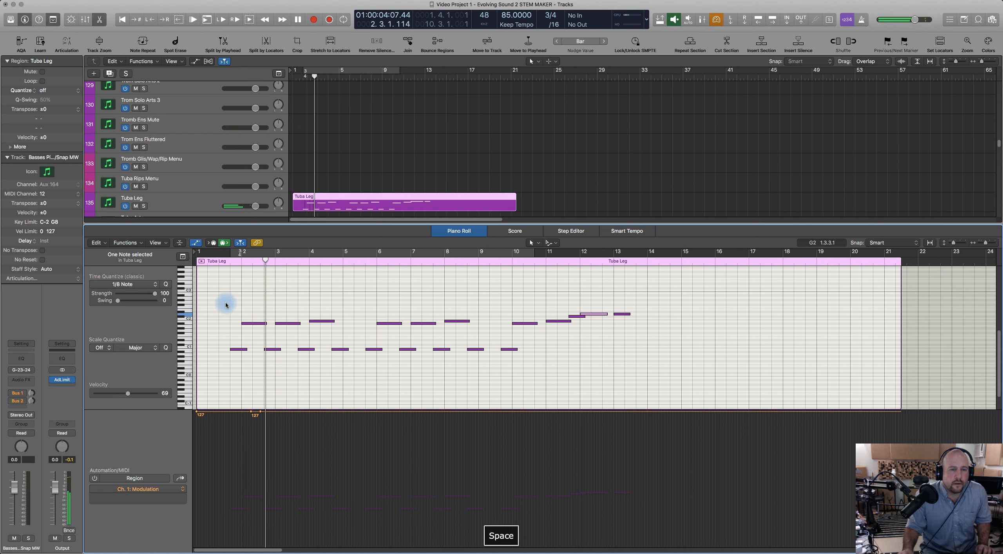
Transpose all notes in the Tuba Leg region up three semitones and play the line from bar 1 beat 3 past bar 9.
{"action": "left_click_drag", "start_coordinate": [222, 294], "coordinate": [689, 400]}
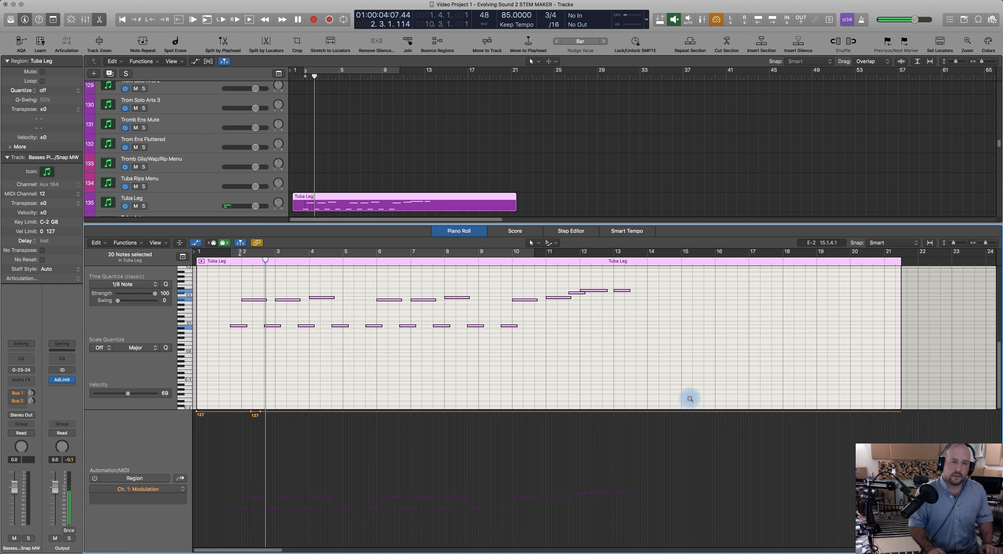
{"action": "key", "text": "alt+Up"}
{"action": "key", "text": "alt+Up"}
{"action": "key", "text": "alt+Up"}
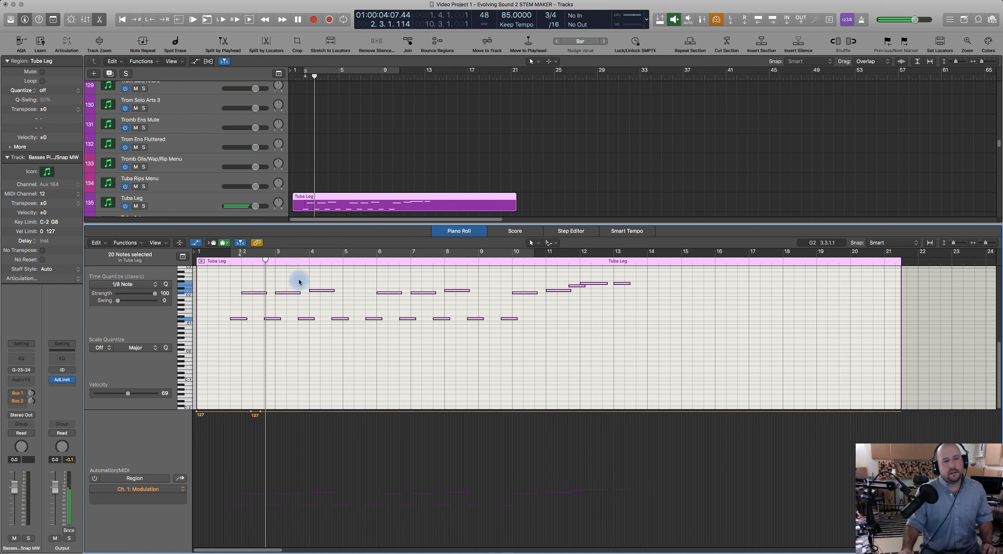
{"action": "left_click", "coordinate": [221, 260]}
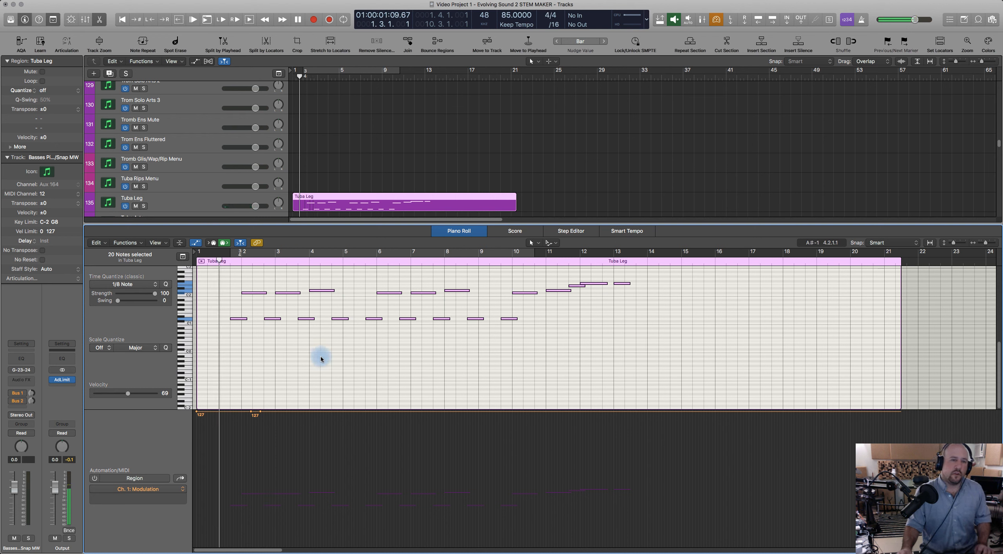
{"action": "key", "text": "space"}
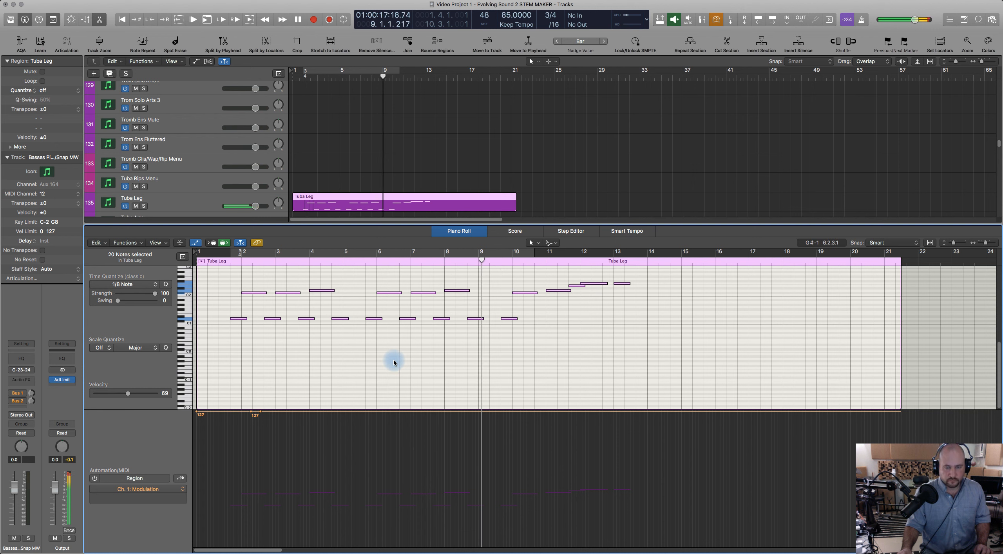
{"action": "key", "text": "space"}
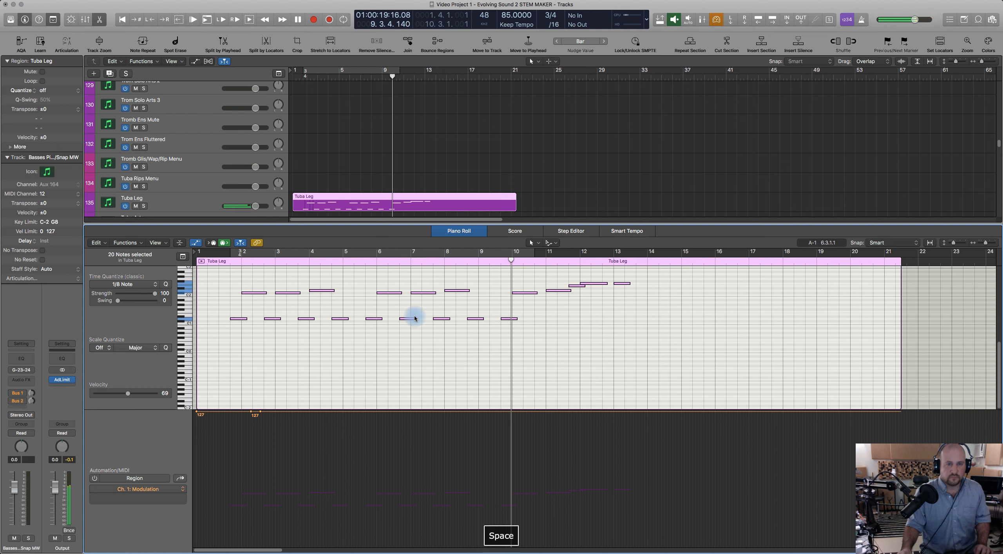
Close the Piano Roll and bring the Basses Pizz/Snap MW track into view in the track list.
{"action": "left_click", "coordinate": [459, 231]}
{"action": "scroll", "coordinate": [379, 299], "scroll_direction": "down", "scroll_amount": 10}
{"action": "scroll", "coordinate": [309, 380], "scroll_direction": "down", "scroll_amount": 20}
{"action": "scroll", "coordinate": [379, 403], "scroll_direction": "down", "scroll_amount": 13}
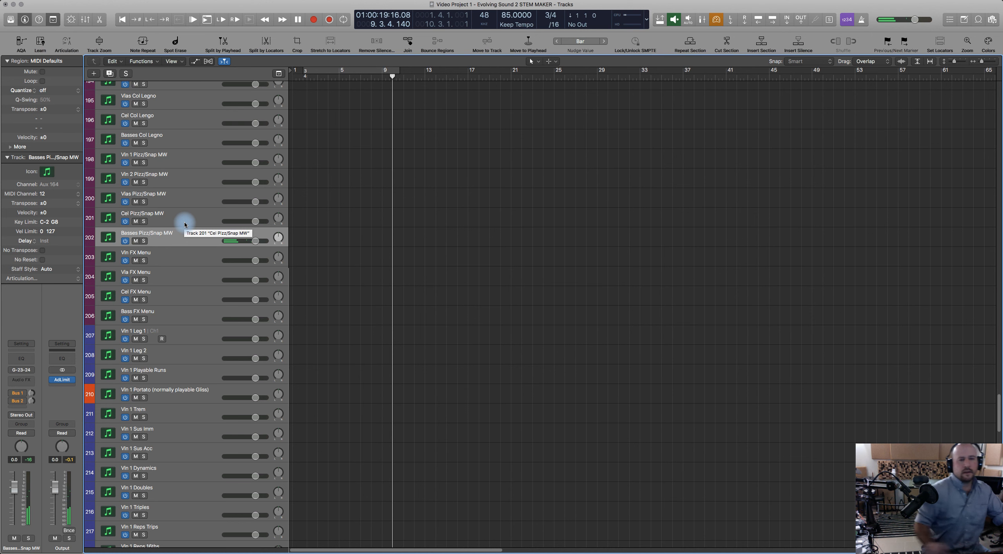
Play from bar 1 while performing pizzicato basses notes, and capture the performance as a region on Basses Pizz/Snap MW.
{"action": "left_click", "coordinate": [296, 78]}
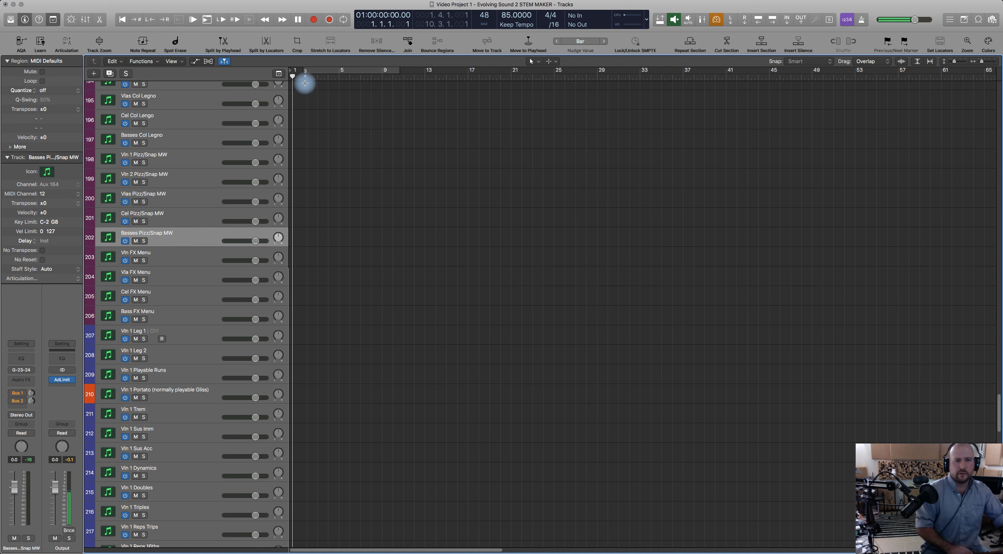
{"action": "key", "text": "space"}
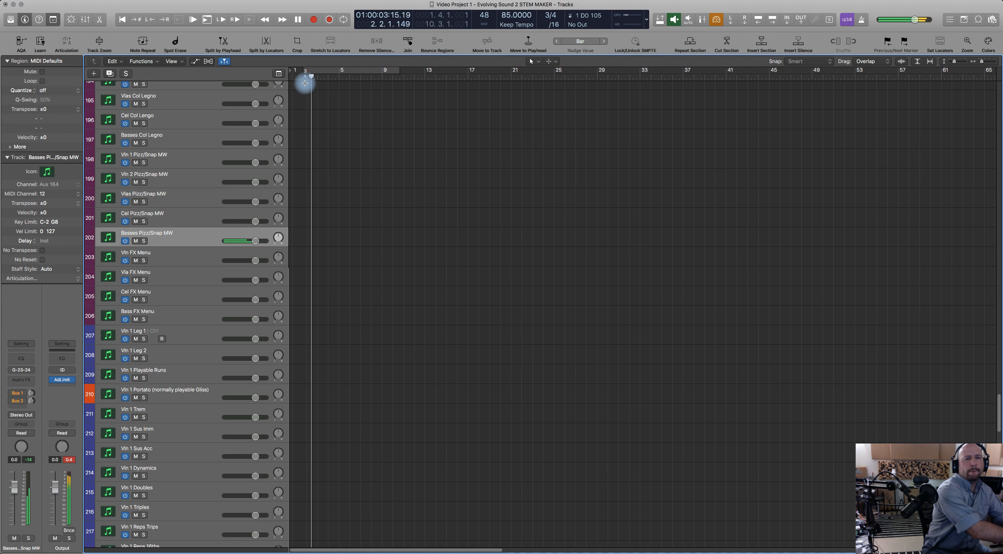
{"action": "key", "text": "space"}
{"action": "key", "text": "shift+r"}
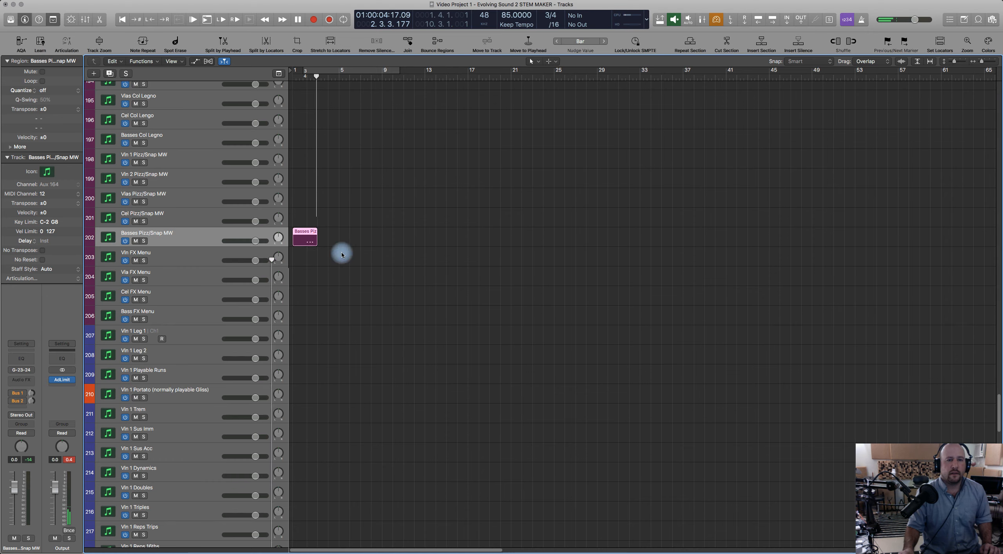
Open the captured basses region in the Piano Roll, delete the middle of its three notes, and play the remaining pair.
{"action": "key", "text": "p"}
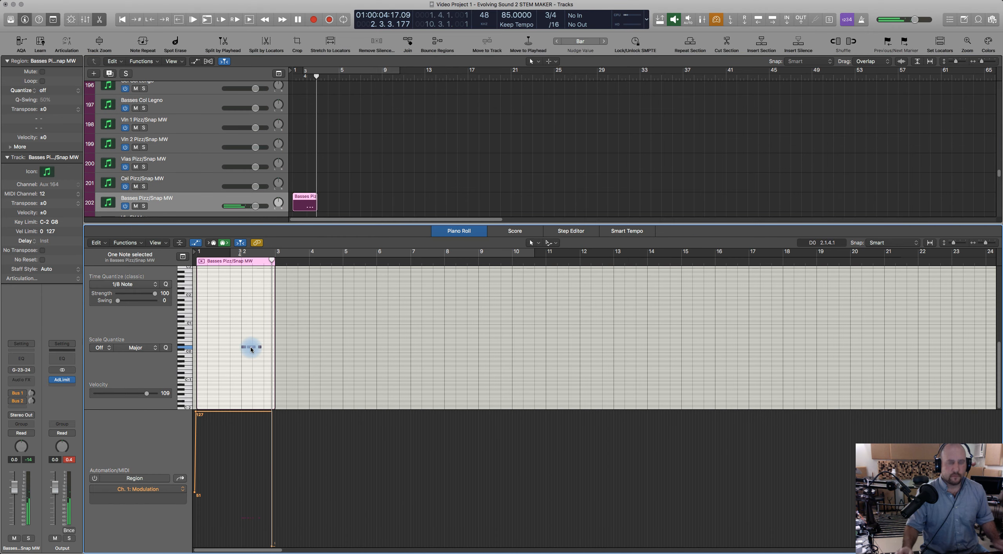
{"action": "left_click", "coordinate": [249, 347]}
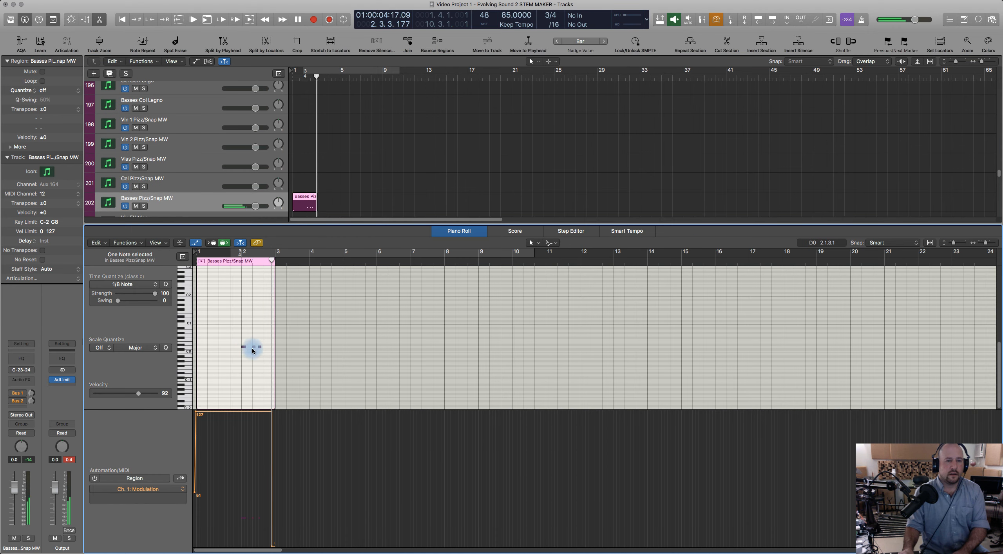
{"action": "key", "text": "Delete"}
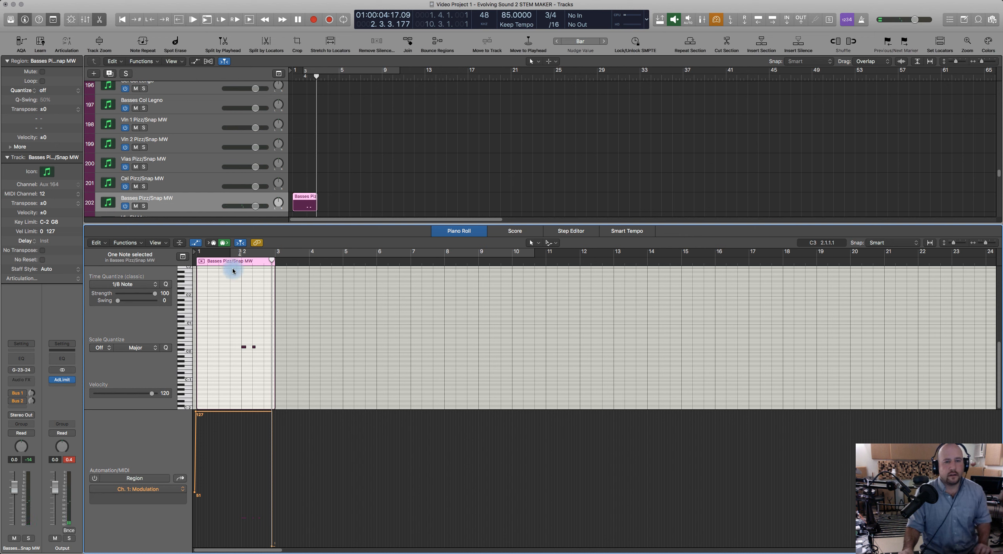
{"action": "left_click", "coordinate": [234, 263]}
{"action": "key", "text": "space"}
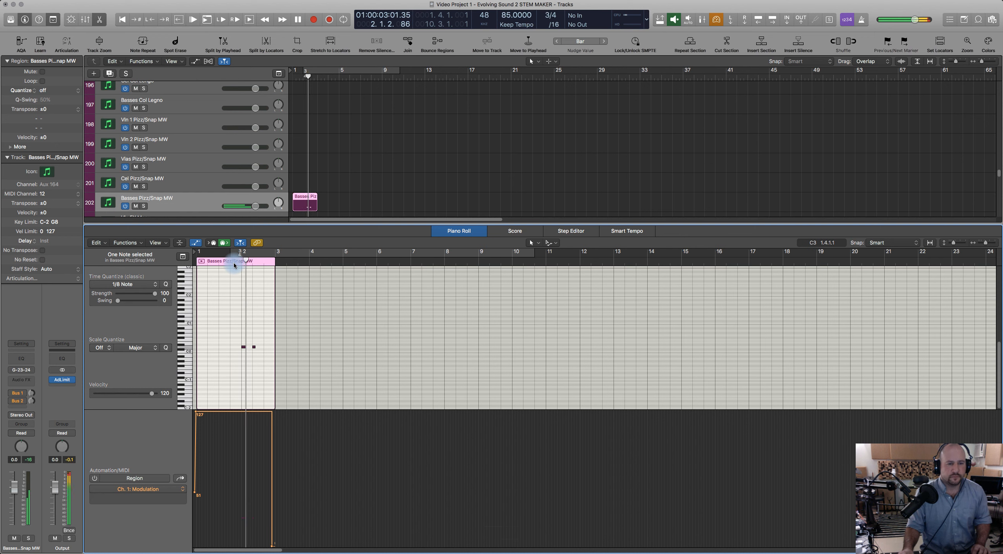
{"action": "key", "text": "space"}
Extend the basses region to bar 6 and raise the modulation drop at its old end to 127.
{"action": "left_click", "coordinate": [244, 348]}
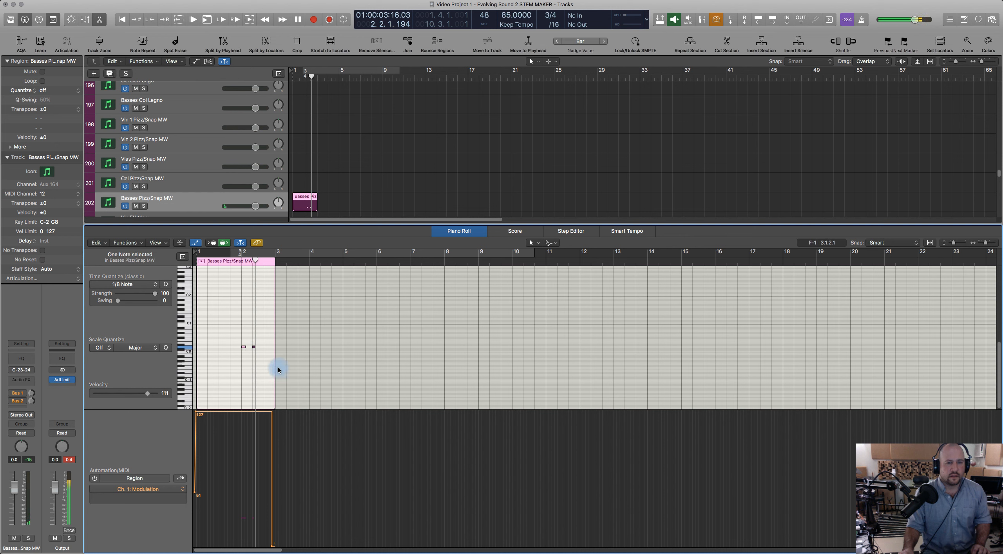
{"action": "left_click_drag", "start_coordinate": [276, 373], "coordinate": [376, 390]}
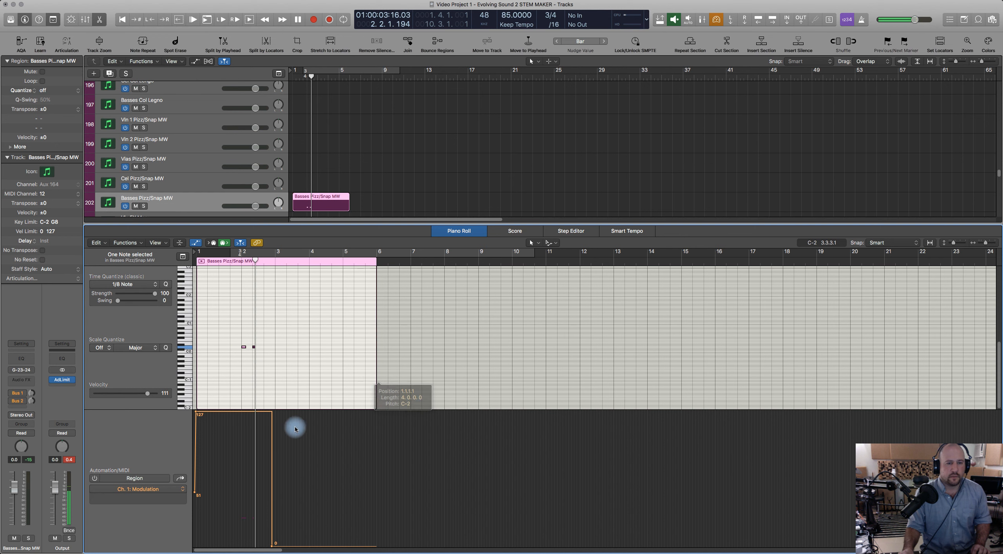
{"action": "left_click_drag", "start_coordinate": [272, 548], "coordinate": [251, 358]}
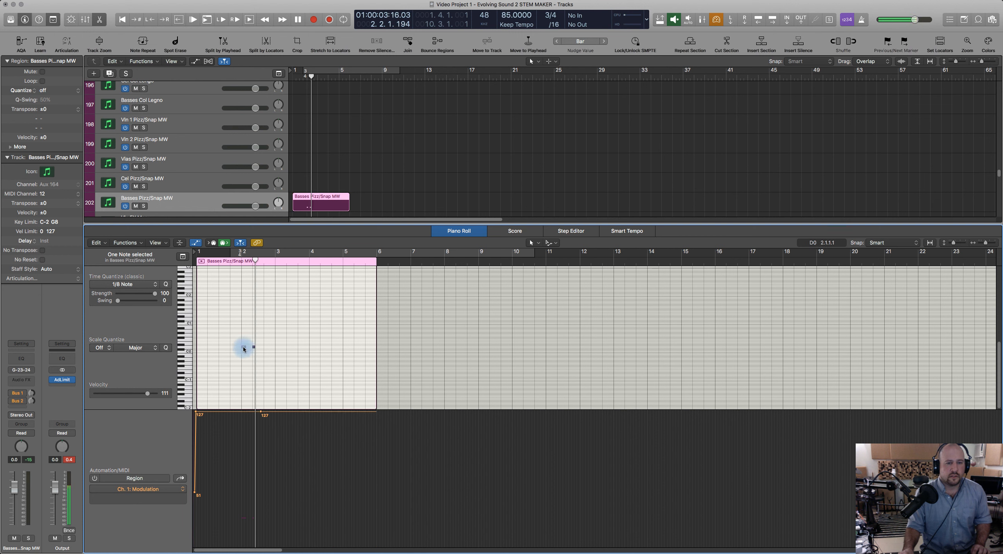
Show the first basses note's position and length in the event float window.
{"action": "double_click", "coordinate": [245, 346]}
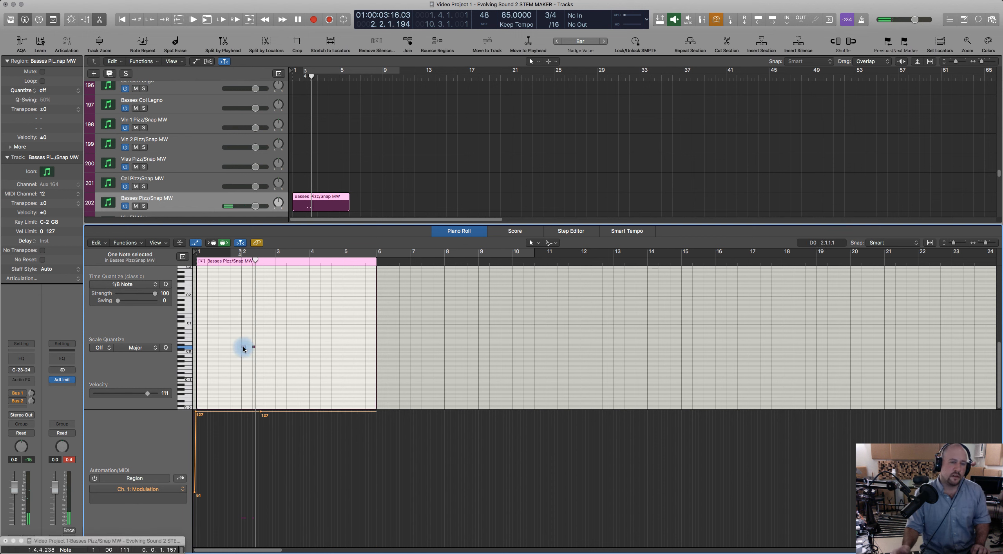
{"action": "left_click", "coordinate": [267, 361]}
{"action": "key", "text": "super+Right"}
{"action": "key", "text": "super+Right"}
{"action": "key", "text": "super+Right"}
{"action": "key", "text": "super+Right"}
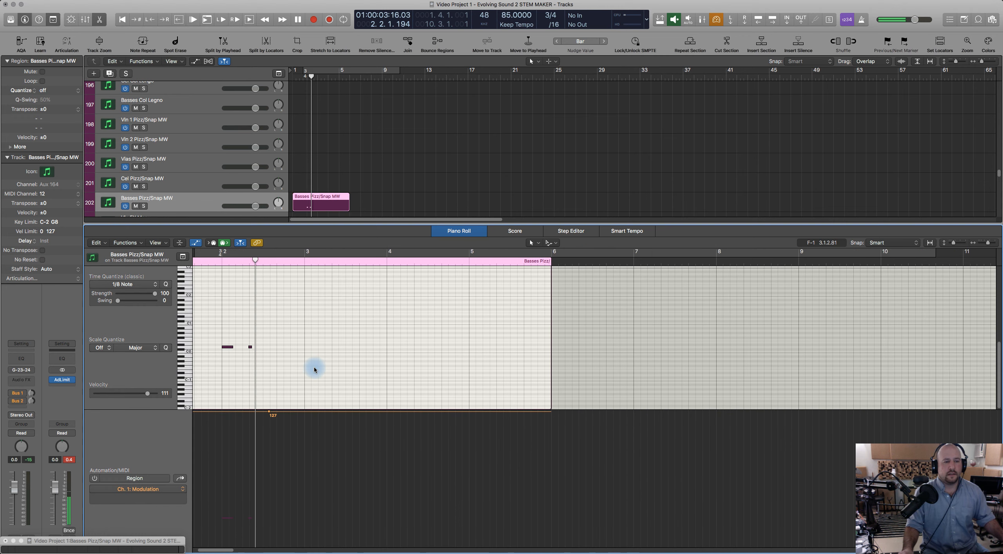
{"action": "scroll", "coordinate": [315, 366], "scroll_direction": "left", "scroll_amount": 5}
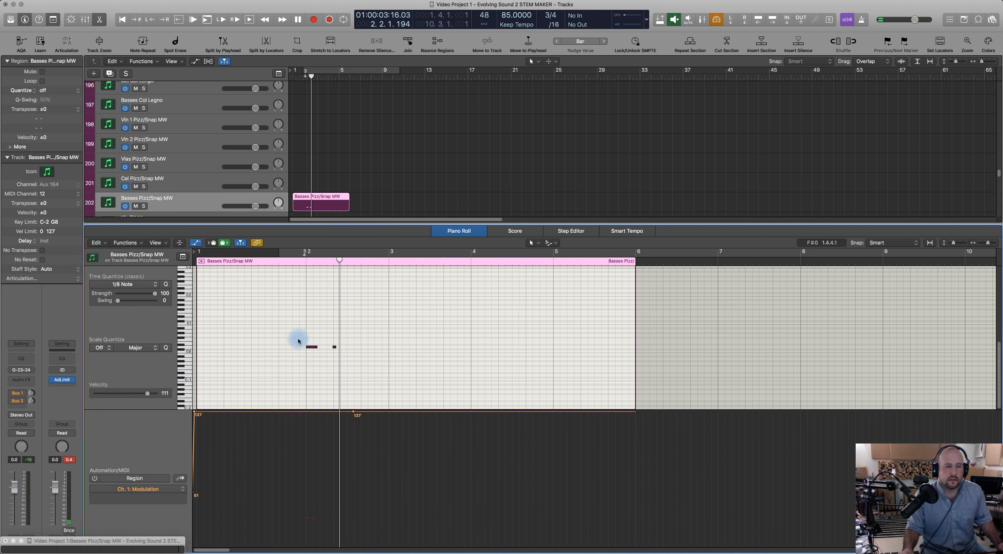
{"action": "mouse_move", "coordinate": [145, 542]}
{"action": "left_mouse_down"}
{"action": "mouse_move", "coordinate": [167, 423]}
{"action": "mouse_move", "coordinate": [168, 445]}
{"action": "mouse_move", "coordinate": [148, 470]}
{"action": "mouse_move", "coordinate": [147, 542]}
{"action": "left_mouse_up"}
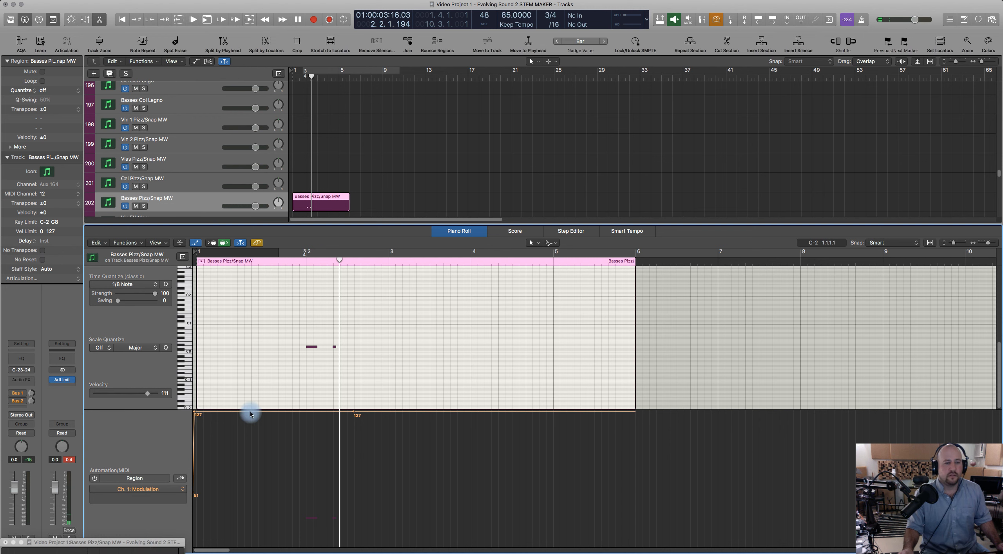
Play the basses notes twice from just before bar 2 to check the first D0 note's timing.
{"action": "left_click", "coordinate": [299, 259]}
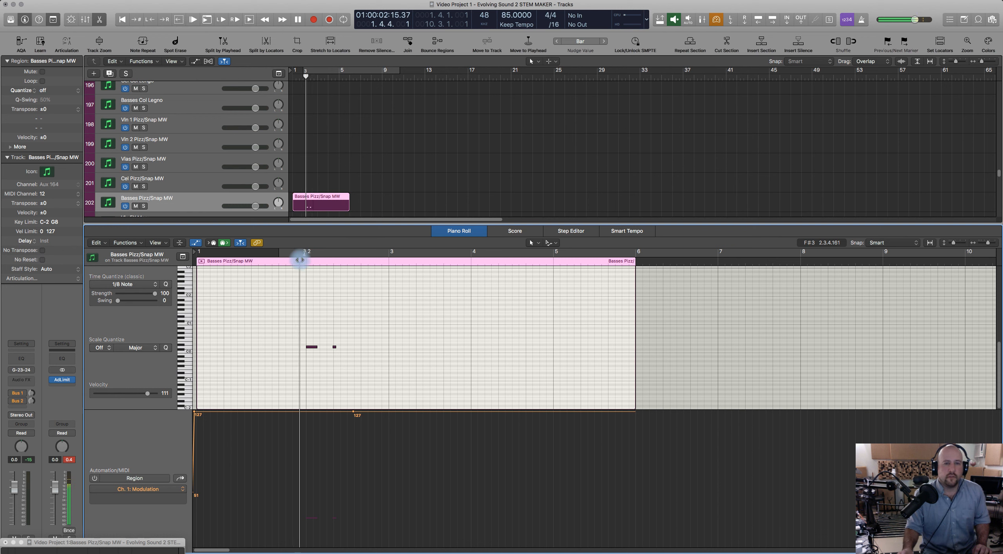
{"action": "left_click", "coordinate": [309, 348]}
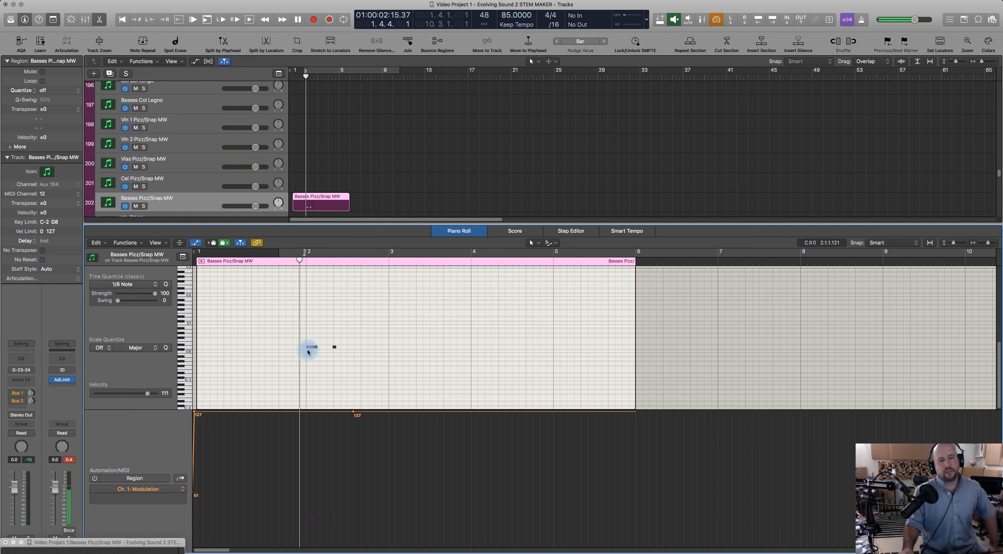
{"action": "left_click", "coordinate": [311, 348]}
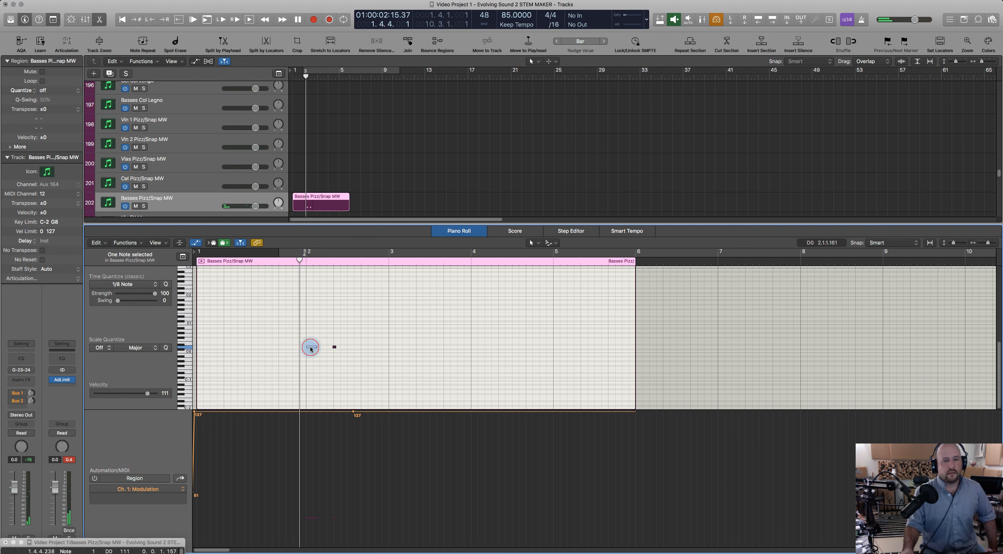
{"action": "key", "text": "space"}
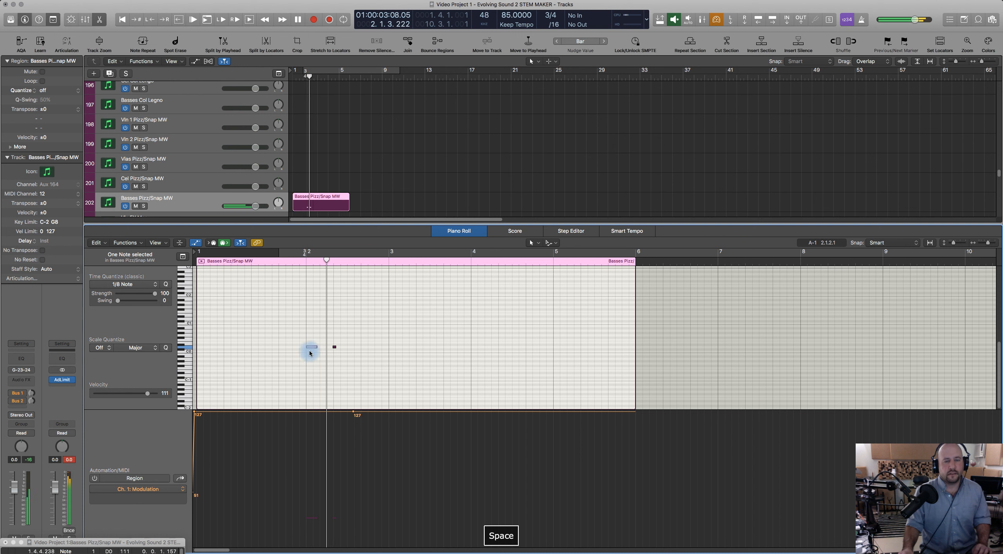
{"action": "left_click", "coordinate": [296, 262]}
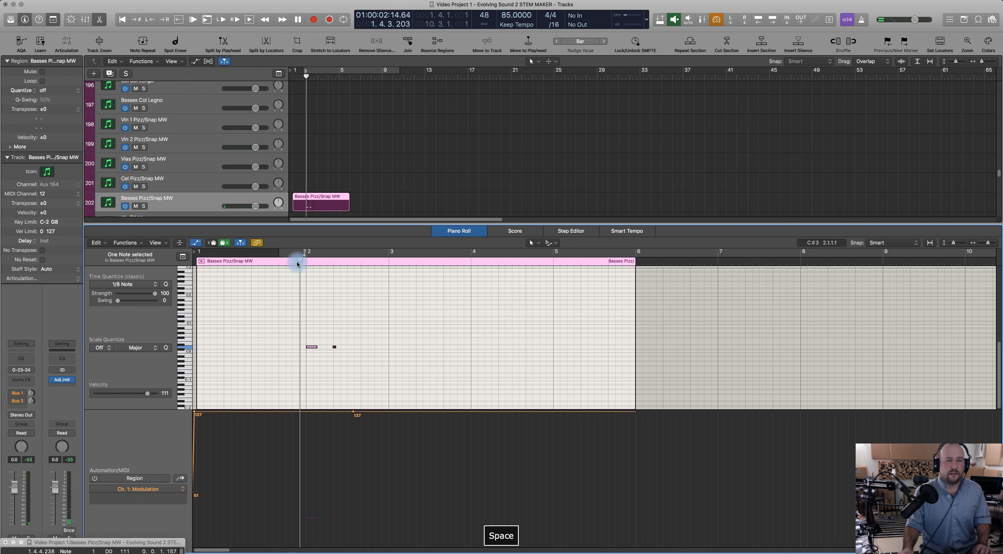
{"action": "key", "text": "space"}
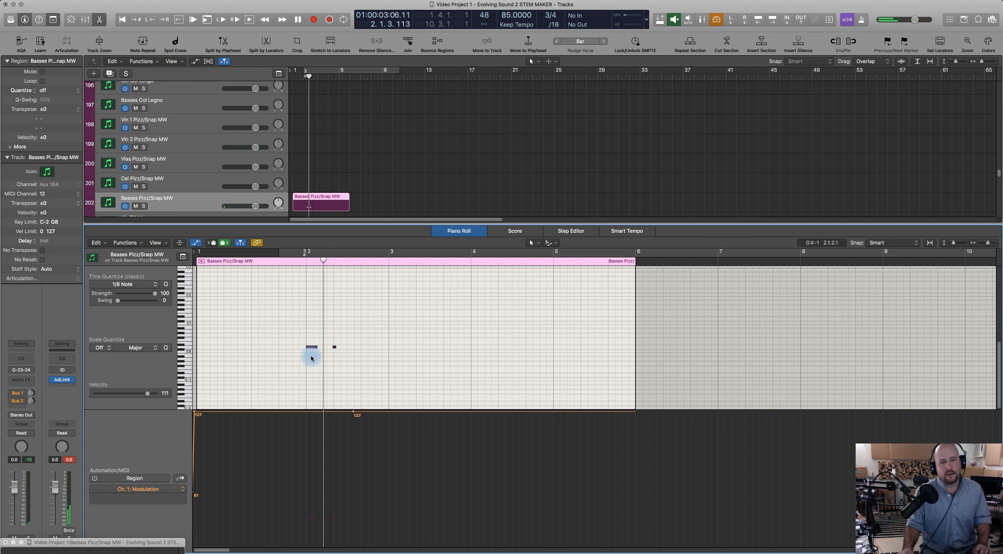
Extend the start of the first D0 note earlier to 1.4.4.81 and play it from just before bar 2.
{"action": "left_click_drag", "start_coordinate": [307, 347], "coordinate": [302, 350]}
{"action": "left_click", "coordinate": [296, 291]}
{"action": "left_click", "coordinate": [294, 266]}
{"action": "key", "text": "space"}
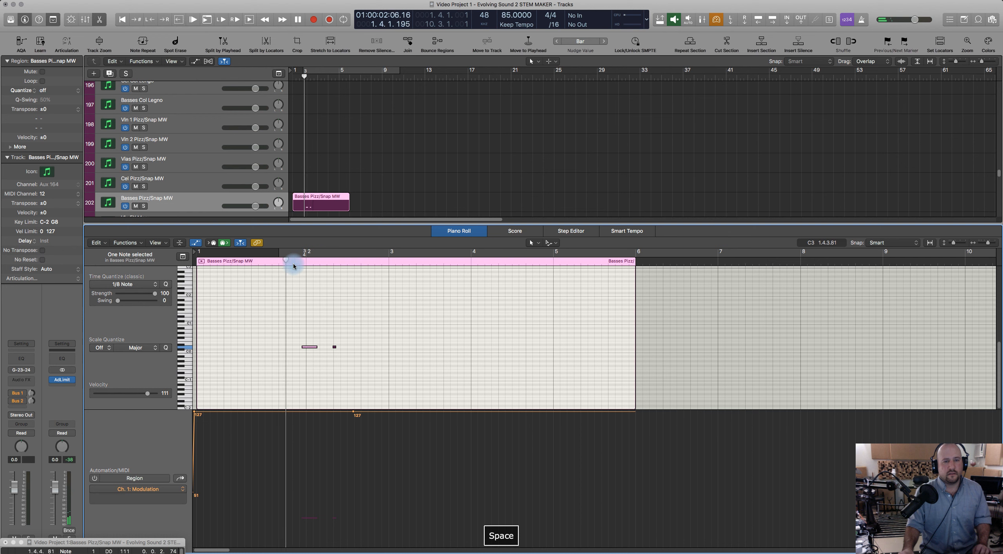
Delete the second basses note and shorten the remaining D0 note to a length of 0.0.1.160.
{"action": "left_click", "coordinate": [335, 341]}
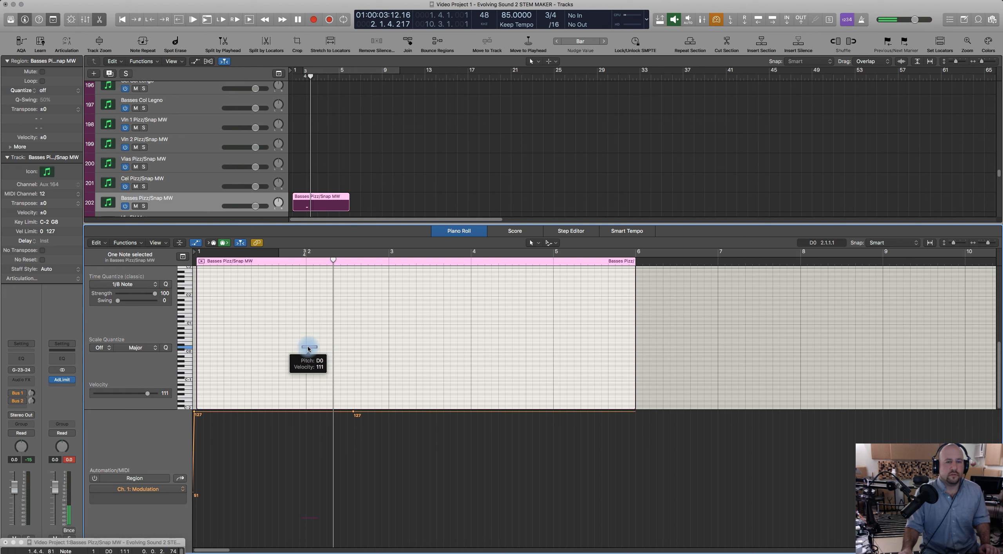
{"action": "left_click_drag", "start_coordinate": [316, 348], "coordinate": [308, 348]}
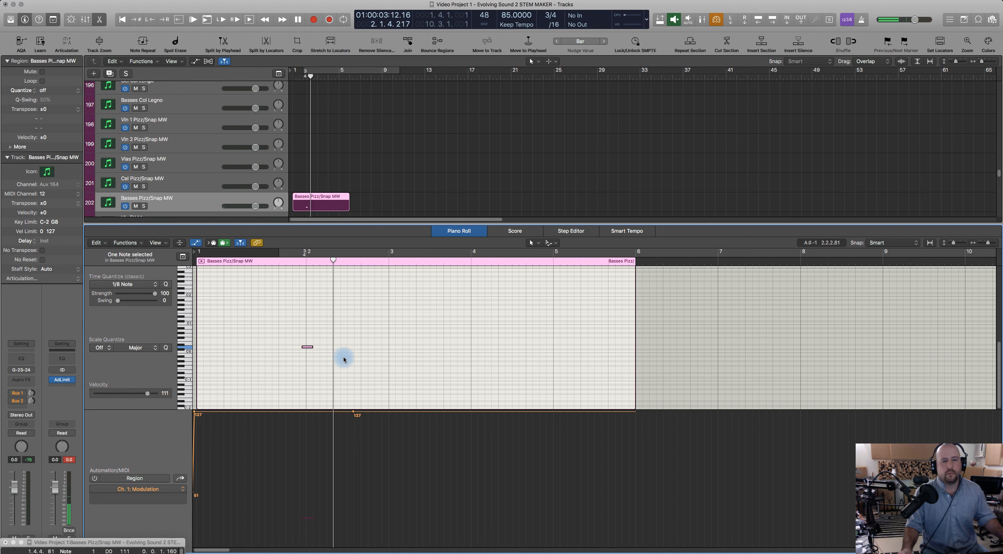
Add two shorter copies of the D0 note in bar 2 beat 1, starting at about 2.1.2.138 and 2.1.3.183.
{"action": "key", "text": "super+Right"}
{"action": "key", "text": "super+Right"}
{"action": "key", "text": "super+Right"}
{"action": "left_click", "coordinate": [249, 265]}
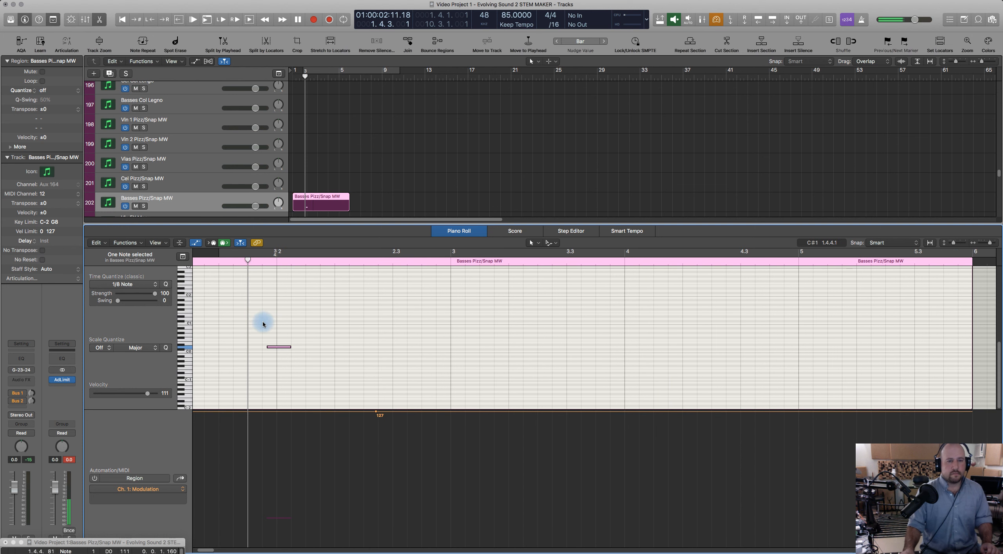
{"action": "left_click", "coordinate": [277, 348]}
{"action": "left_click_drag", "start_coordinate": [278, 347], "coordinate": [324, 348]}
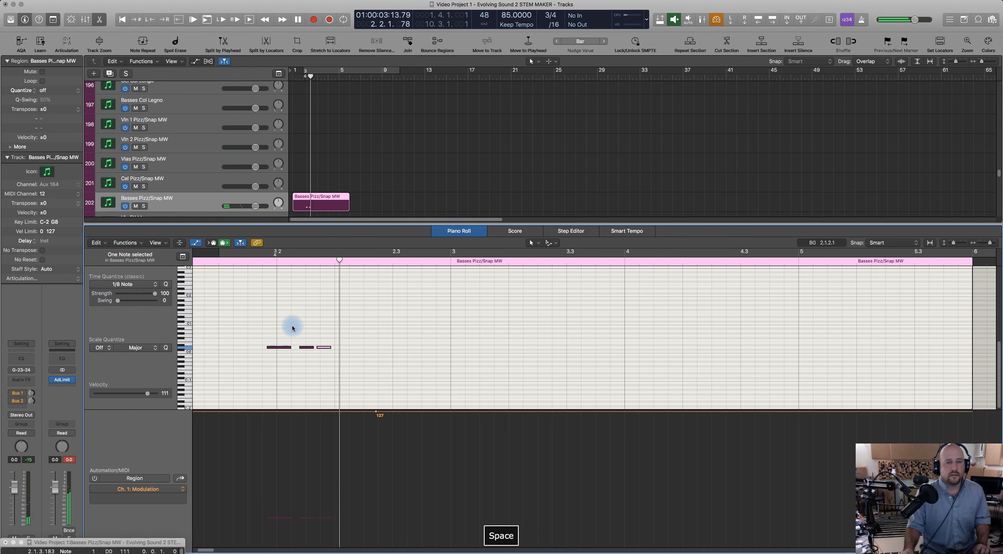
Transpose the two copied basses notes up an octave to D1 and play the figure from just before bar 2.
{"action": "left_click_drag", "start_coordinate": [292, 328], "coordinate": [340, 366]}
{"action": "key", "text": "alt+shift+Up"}
{"action": "left_click", "coordinate": [258, 263]}
{"action": "key", "text": "space"}
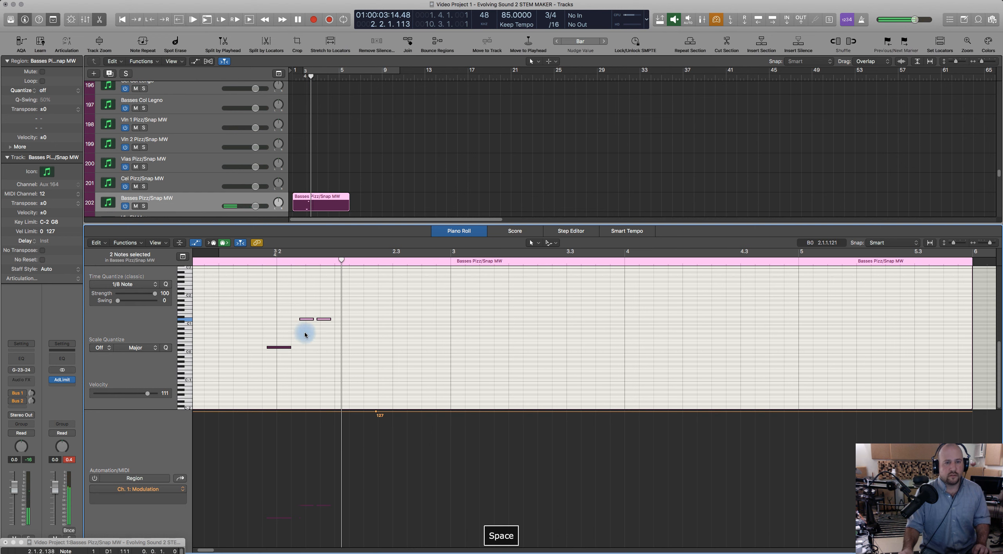
Move the Basses Pizz/Snap MW region up to the Cel Pizz/Snap MW track and play it from just before bar 2.
{"action": "left_click", "coordinate": [309, 319]}
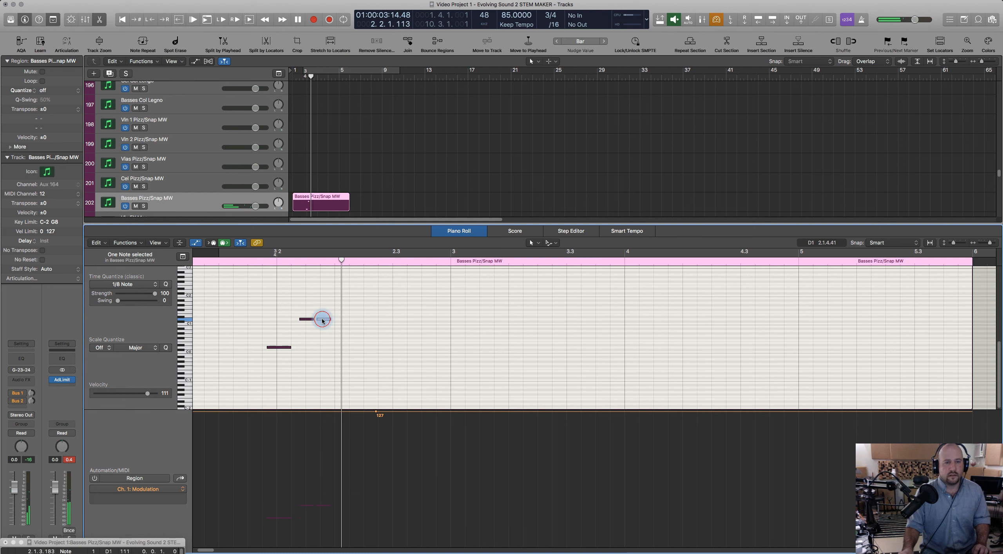
{"action": "left_click_drag", "start_coordinate": [309, 201], "coordinate": [310, 181]}
{"action": "left_click", "coordinate": [263, 262]}
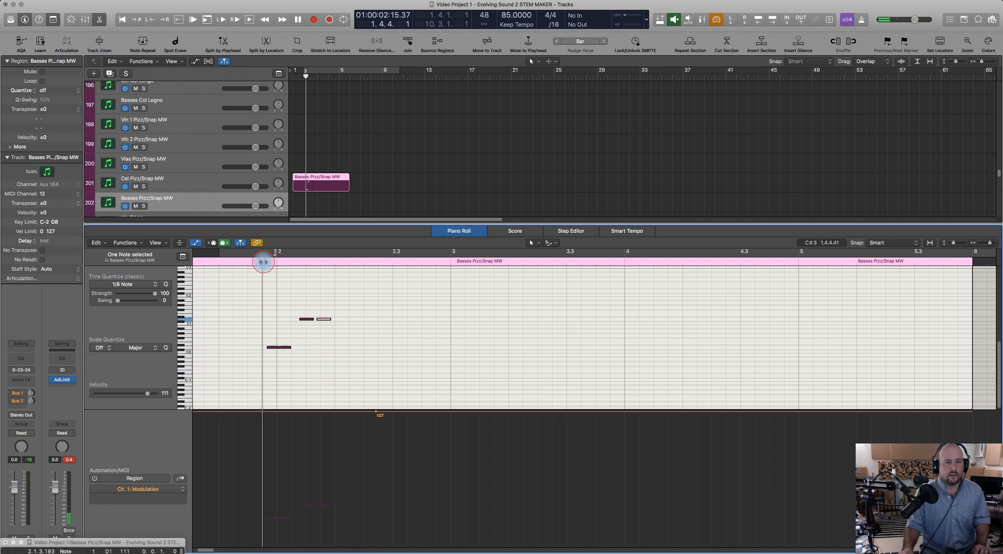
{"action": "key", "text": "space"}
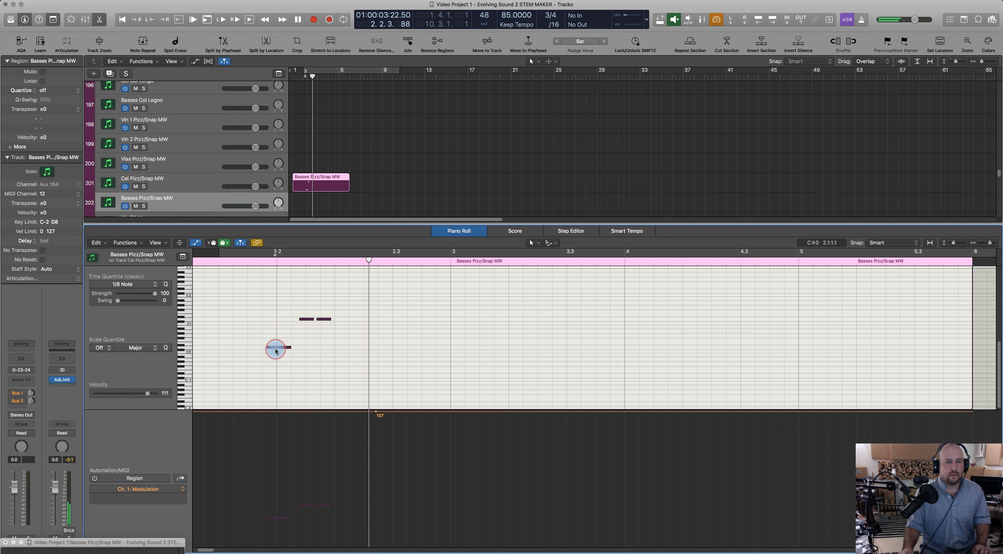
Transpose all three notes of the pizzicato figure up an octave and play them from just before bar 2.
{"action": "left_click_drag", "start_coordinate": [246, 287], "coordinate": [367, 372]}
{"action": "key", "text": "alt+shift+Up"}
{"action": "left_click", "coordinate": [254, 261]}
{"action": "key", "text": "space"}
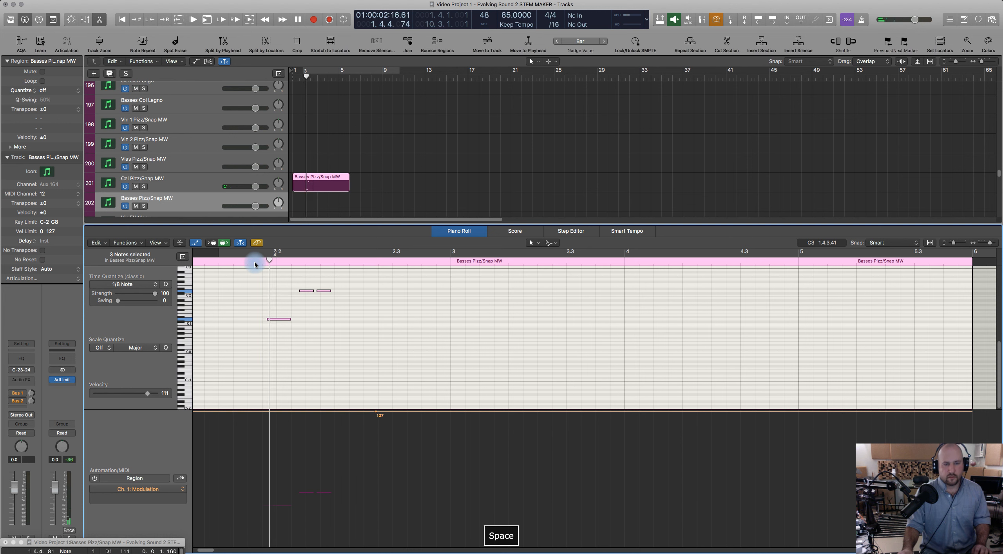
{"action": "left_click", "coordinate": [253, 309]}
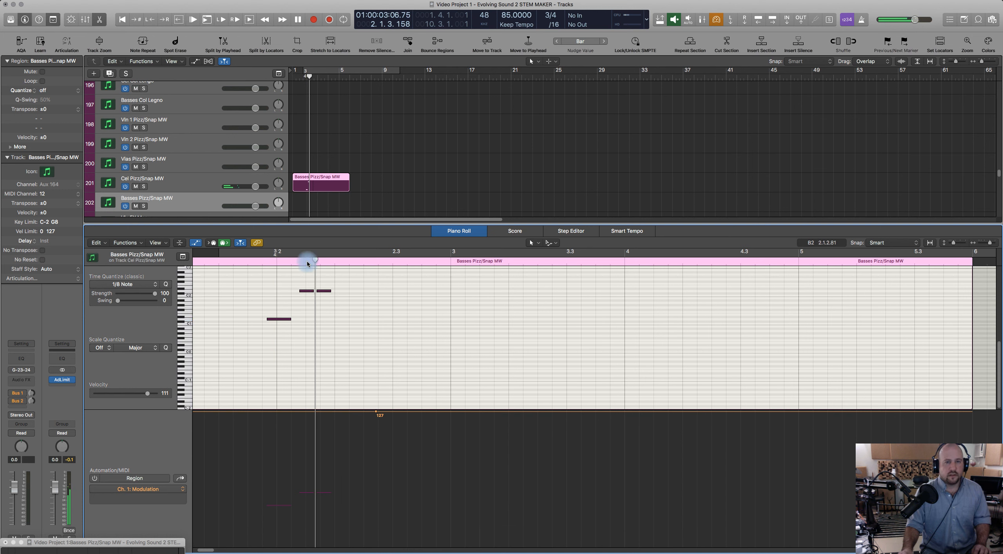
Delete the pizzicato region from the Cel Pizz/Snap MW track.
{"action": "left_click", "coordinate": [355, 197]}
{"action": "left_click", "coordinate": [324, 176]}
{"action": "key", "text": "Delete"}
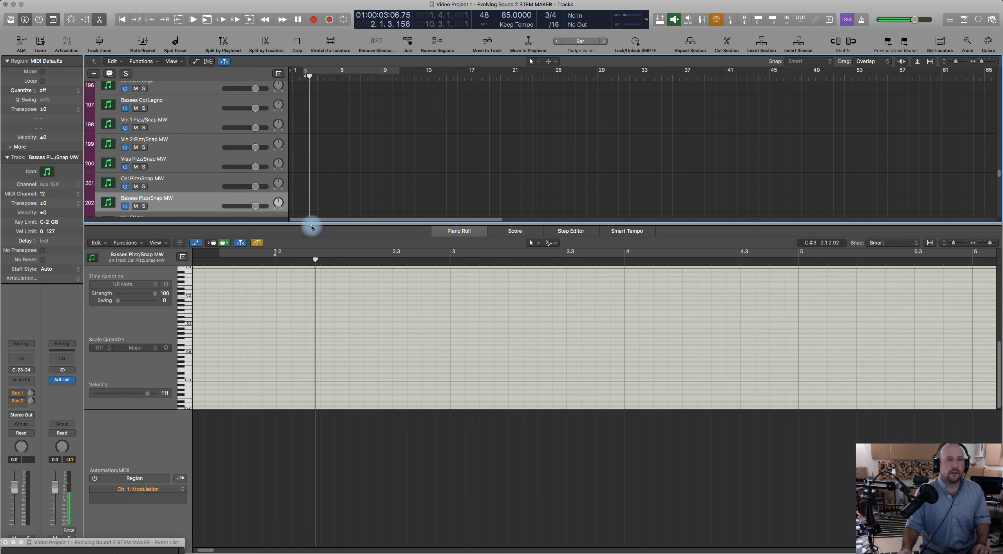
Close the piano roll and place the Tuba Leg region on the Bass Leg 1 track, starting at bar 1.
{"action": "scroll", "coordinate": [342, 167], "scroll_direction": "down", "scroll_amount": 3}
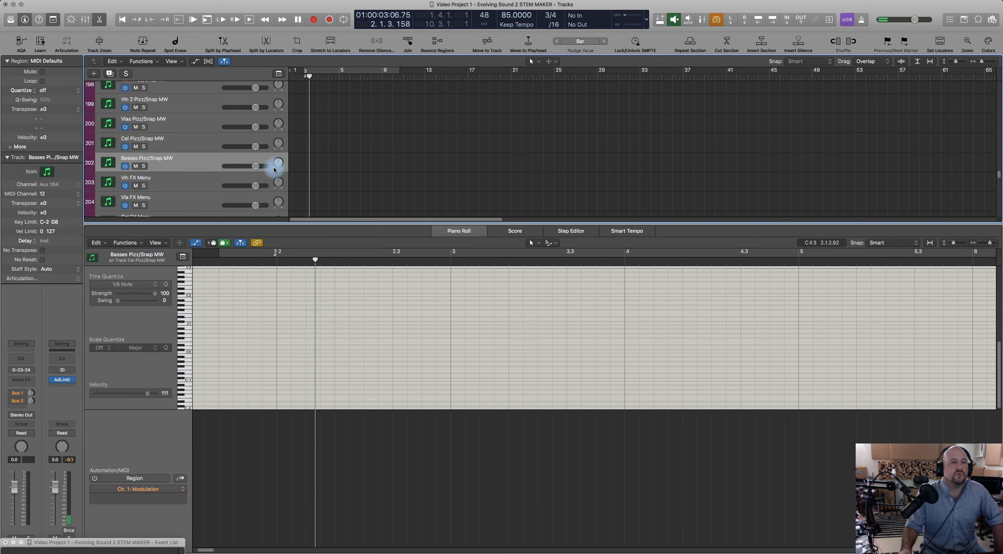
{"action": "scroll", "coordinate": [351, 194], "scroll_direction": "down", "scroll_amount": 6}
{"action": "scroll", "coordinate": [356, 193], "scroll_direction": "down", "scroll_amount": 10}
{"action": "scroll", "coordinate": [355, 193], "scroll_direction": "down", "scroll_amount": 12}
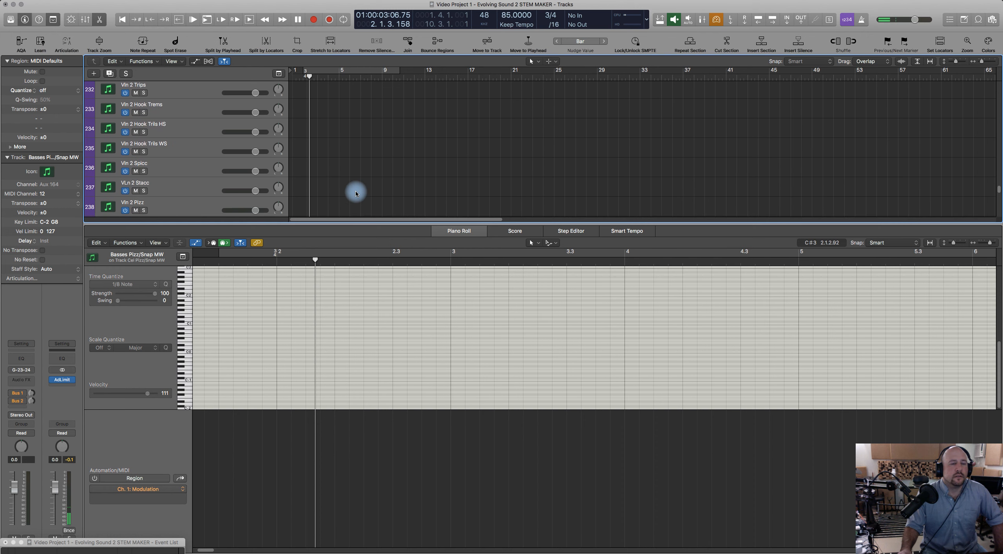
{"action": "scroll", "coordinate": [356, 193], "scroll_direction": "down", "scroll_amount": 9}
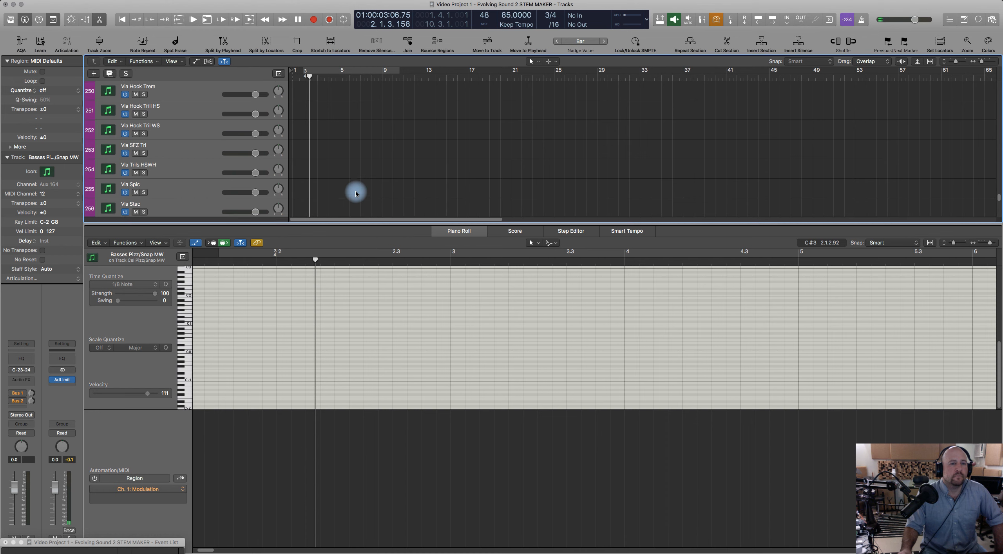
{"action": "scroll", "coordinate": [355, 194], "scroll_direction": "down", "scroll_amount": 2}
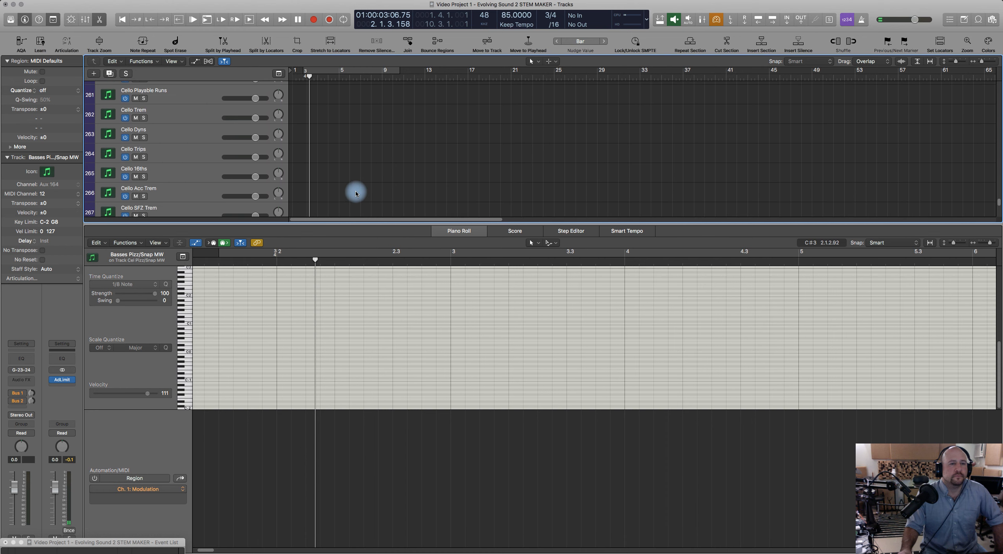
{"action": "double_click", "coordinate": [464, 231]}
{"action": "scroll", "coordinate": [439, 208], "scroll_direction": "up", "scroll_amount": 20}
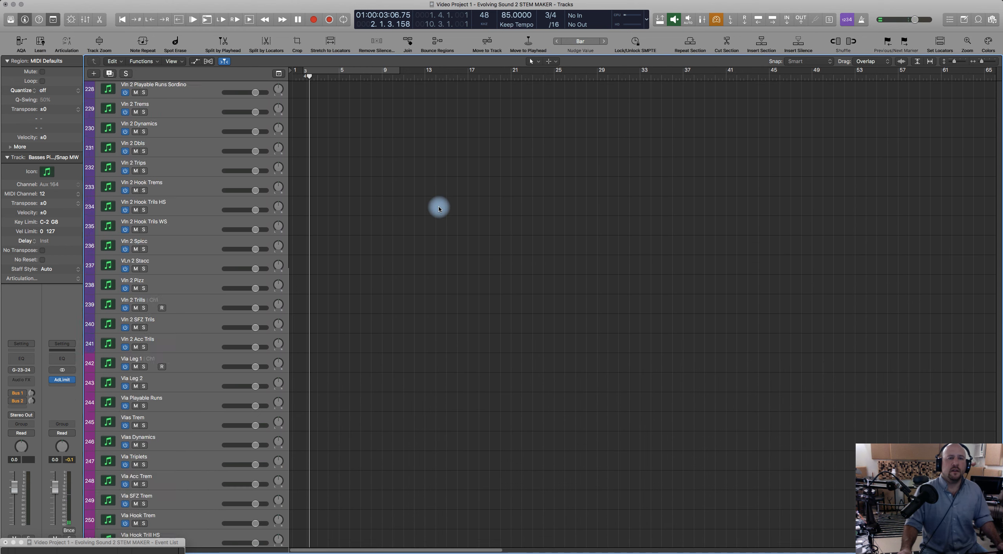
{"action": "scroll", "coordinate": [439, 209], "scroll_direction": "up", "scroll_amount": 15}
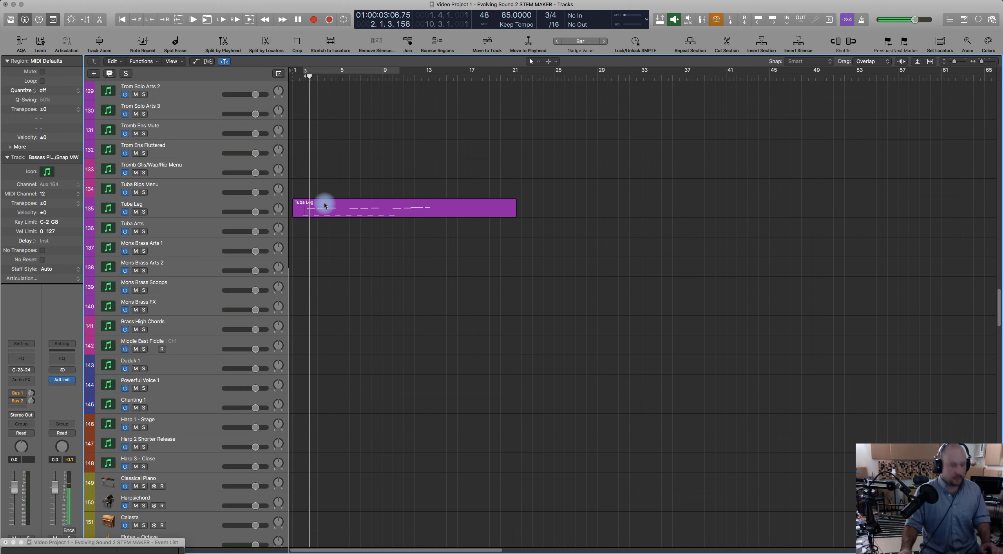
{"action": "left_click_drag", "start_coordinate": [324, 205], "coordinate": [318, 261]}
{"action": "scroll", "coordinate": [323, 224], "scroll_direction": "down", "scroll_amount": 20}
{"action": "scroll", "coordinate": [322, 224], "scroll_direction": "down", "scroll_amount": 20}
{"action": "scroll", "coordinate": [320, 231], "scroll_direction": "down", "scroll_amount": 10}
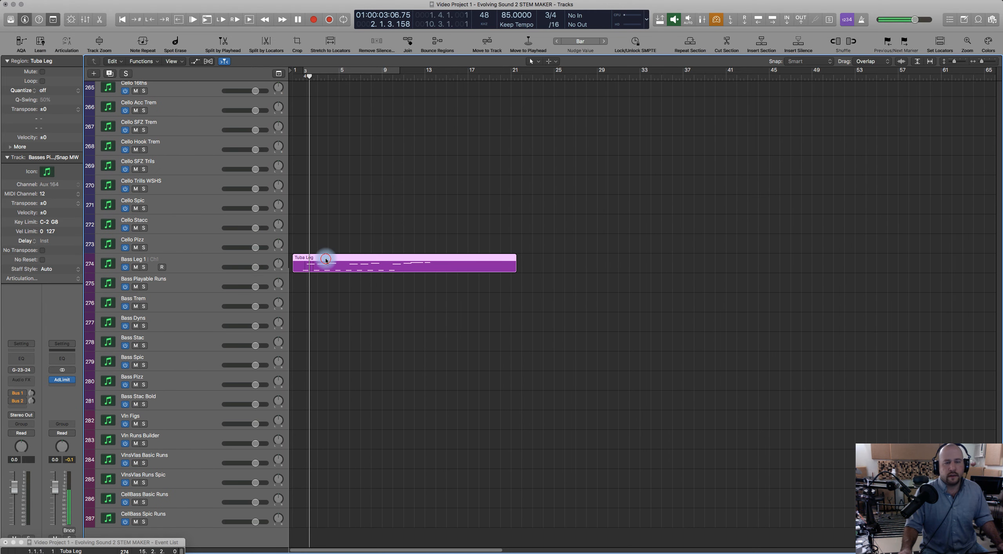
Open the Tuba Leg region on the Bass Leg 1 track in the piano roll and play it from around 1.3.
{"action": "double_click", "coordinate": [324, 260]}
{"action": "right_click", "coordinate": [278, 353]}
{"action": "left_click", "coordinate": [250, 350]}
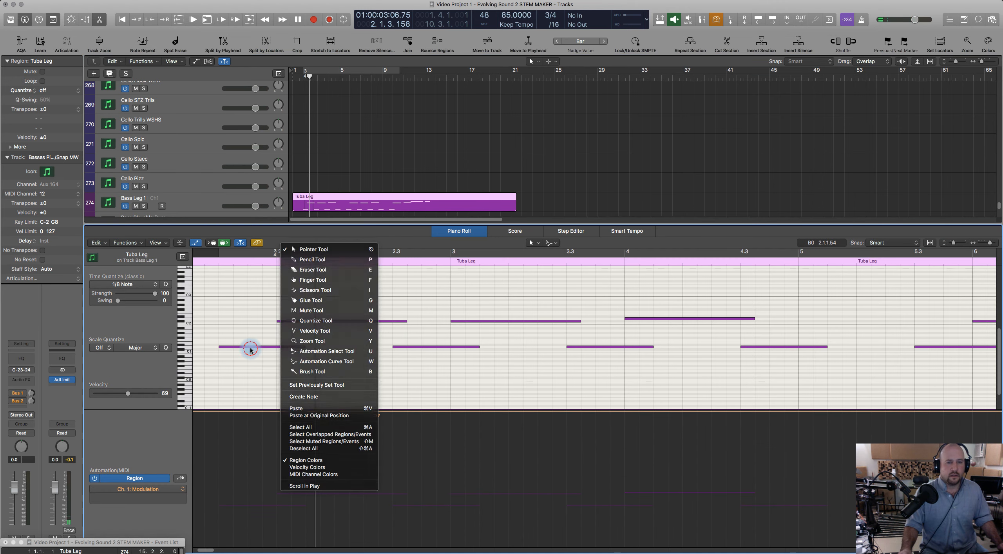
{"action": "left_click", "coordinate": [247, 347]}
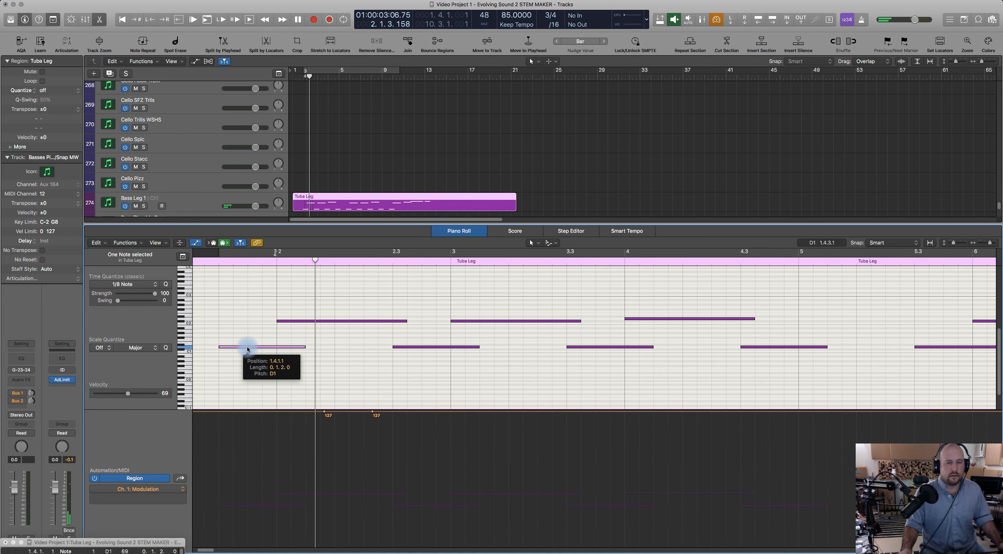
{"action": "left_click", "coordinate": [206, 263]}
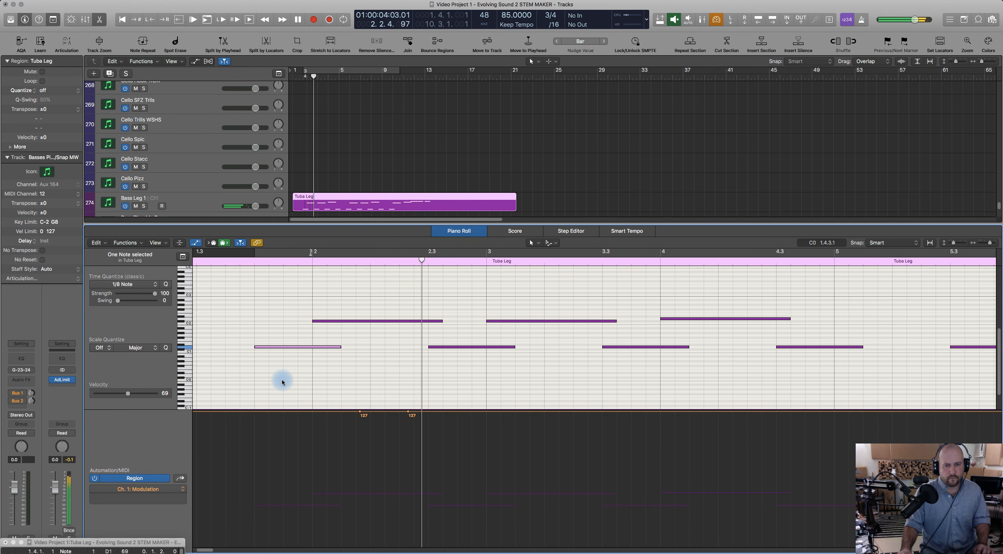
{"action": "key", "text": "space"}
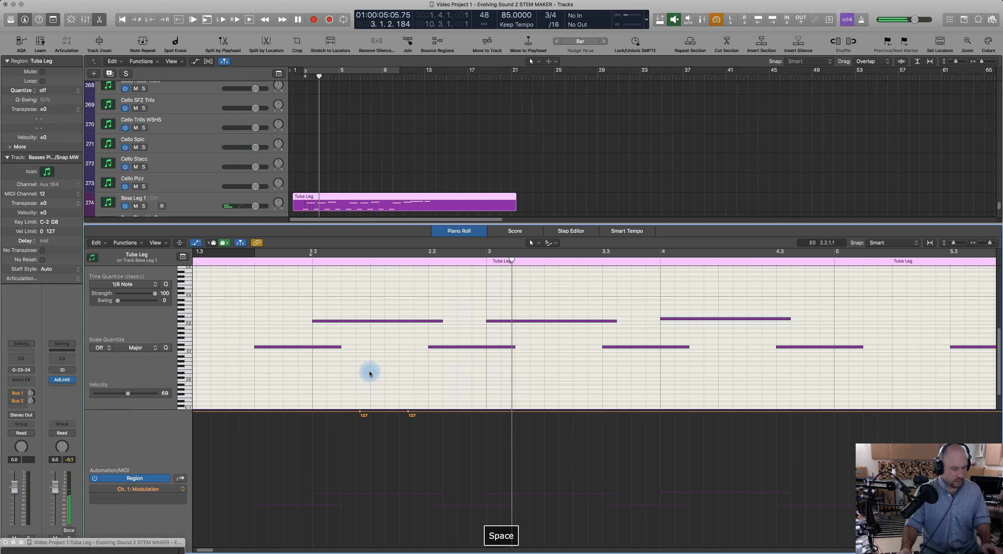
Play the region soloed on the Bass Leg 1 track from 1.3.4.
{"action": "left_click", "coordinate": [277, 270]}
{"action": "left_click", "coordinate": [242, 262]}
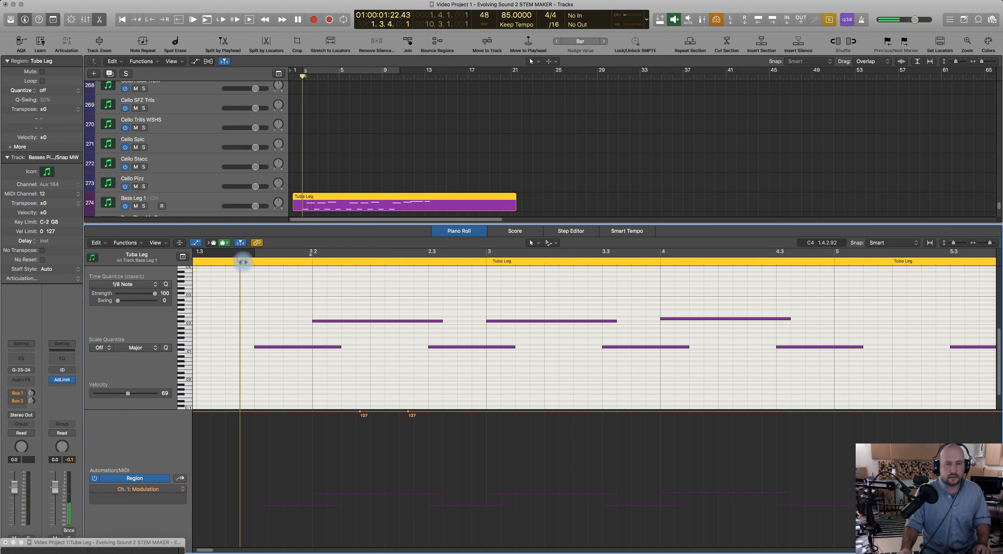
{"action": "key", "text": "space"}
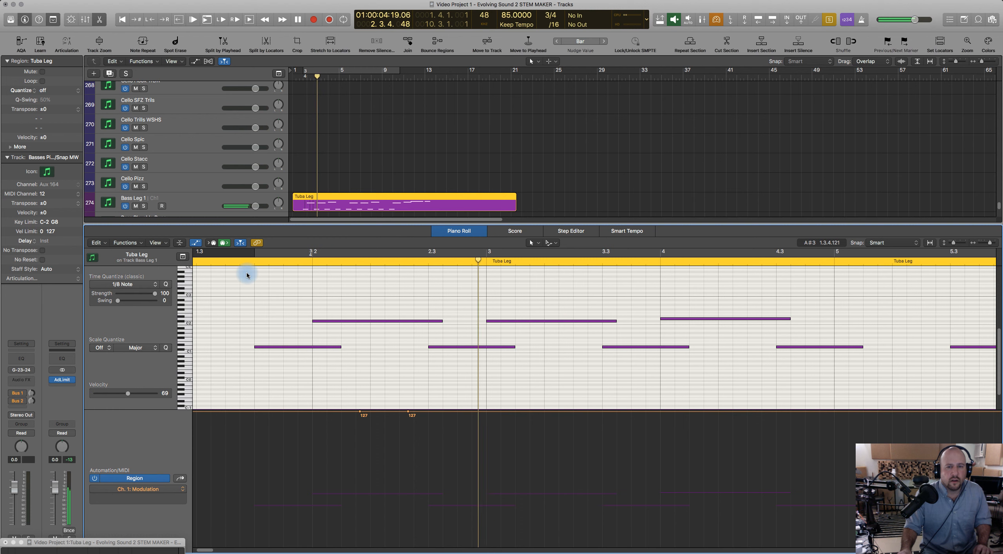
{"action": "key", "text": "space"}
Transpose all notes of the bass line down an octave and return the playhead to 1.3.4.
{"action": "key", "text": "super+a"}
{"action": "key", "text": "alt+shift+Down"}
{"action": "left_click", "coordinate": [240, 264]}
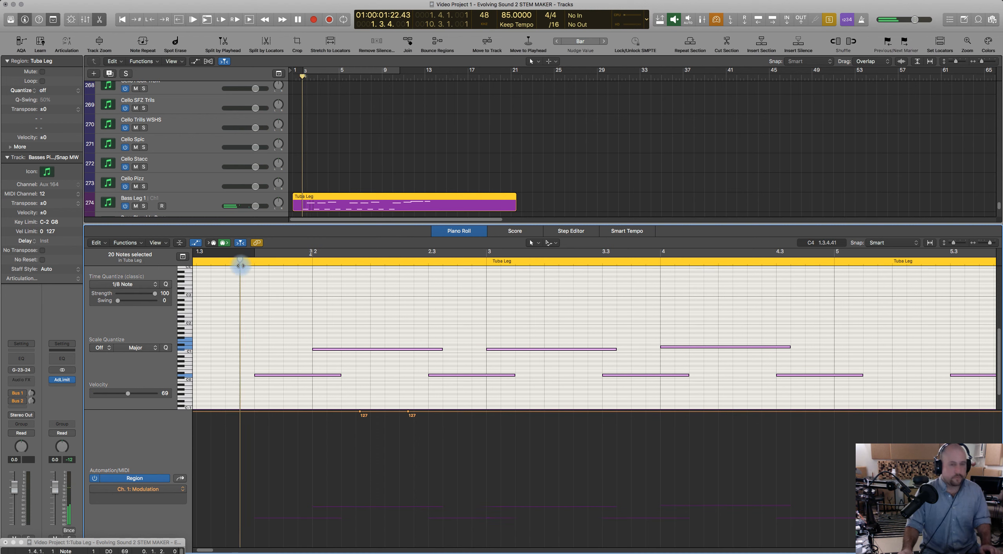
Turn off solo and play the transposed bass line with the other parts from 1.3.4 to bar 8.
{"action": "key", "text": "ctrl+s"}
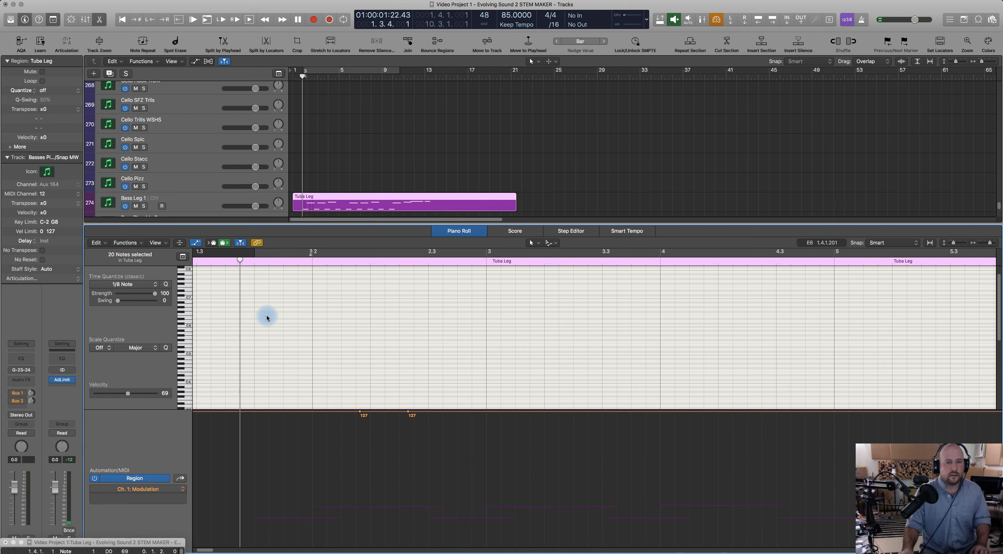
{"action": "scroll", "coordinate": [267, 317], "scroll_direction": "up", "scroll_amount": 3}
{"action": "key", "text": "space"}
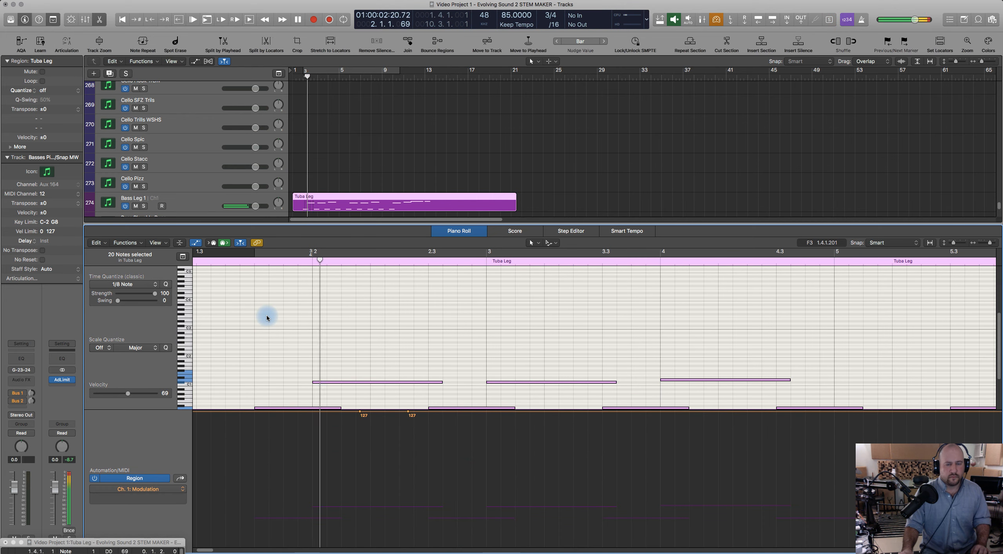
{"action": "scroll", "coordinate": [273, 329], "scroll_direction": "down", "scroll_amount": 1}
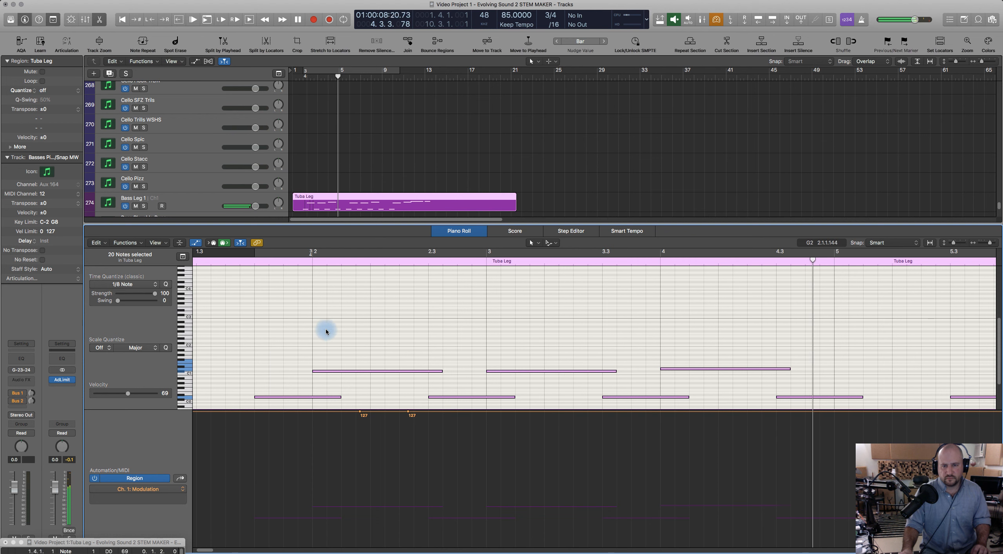
{"action": "scroll", "coordinate": [333, 330], "scroll_direction": "down", "scroll_amount": 1}
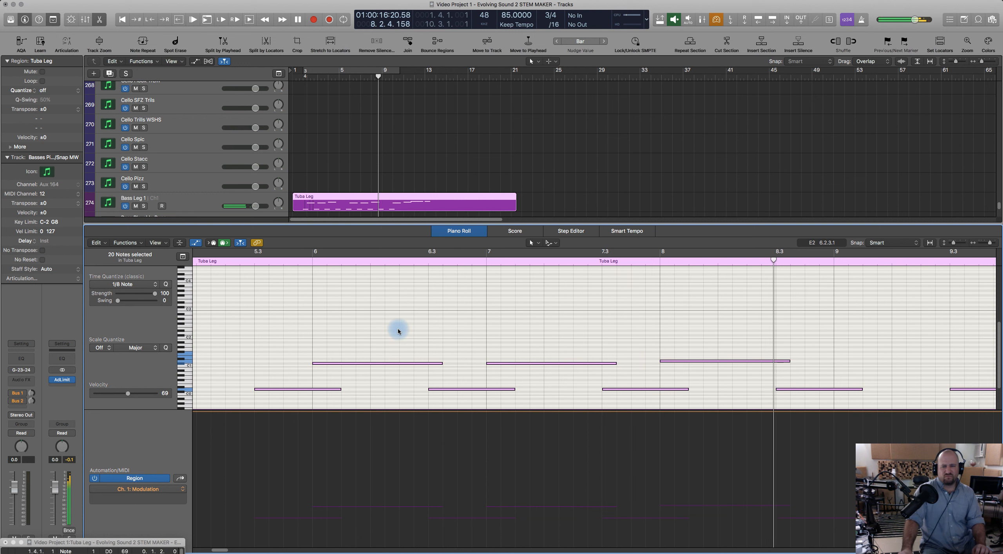
{"action": "key", "text": "space"}
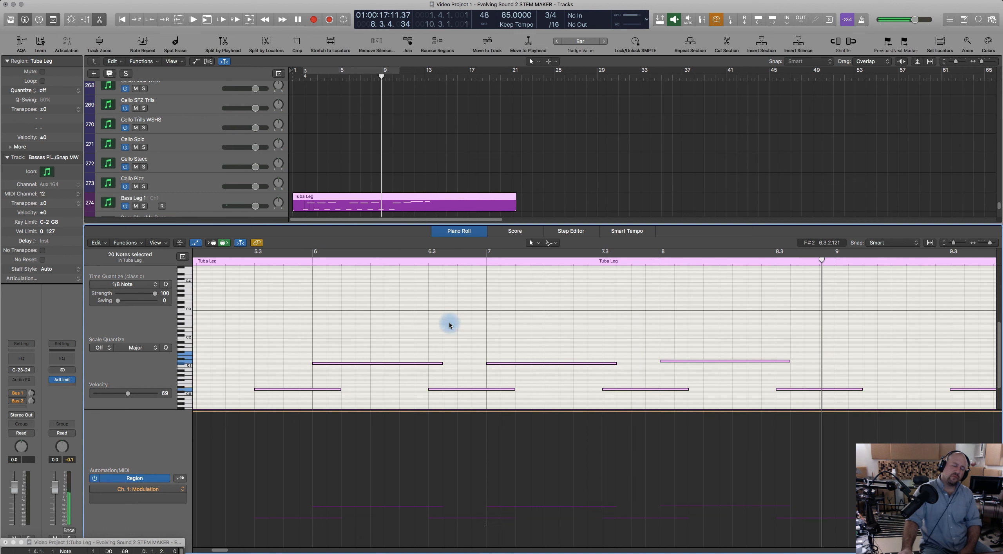
Close the piano roll, play the arrangement up to bar 9 and re-enable Low Latency Mode.
{"action": "left_click", "coordinate": [462, 234]}
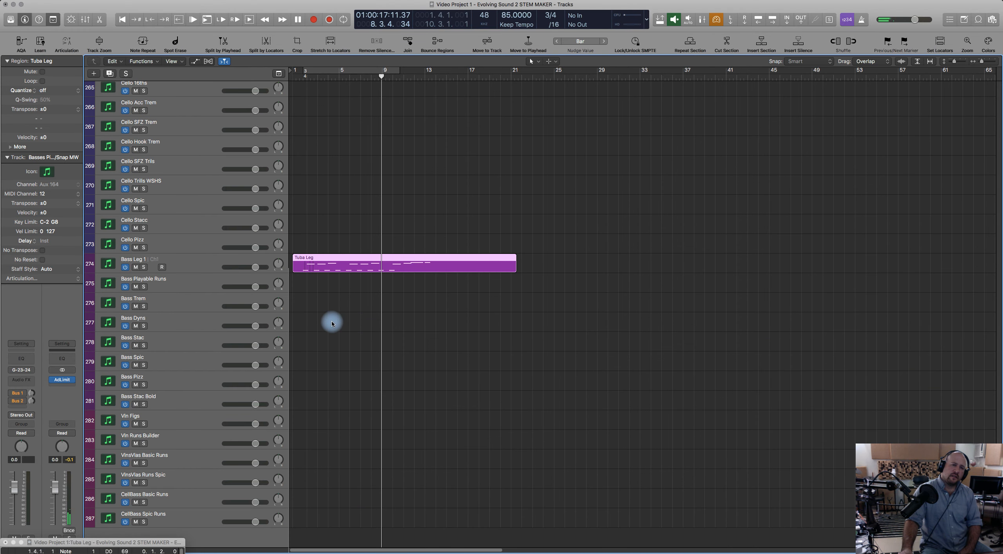
{"action": "scroll", "coordinate": [332, 323], "scroll_direction": "up", "scroll_amount": 10}
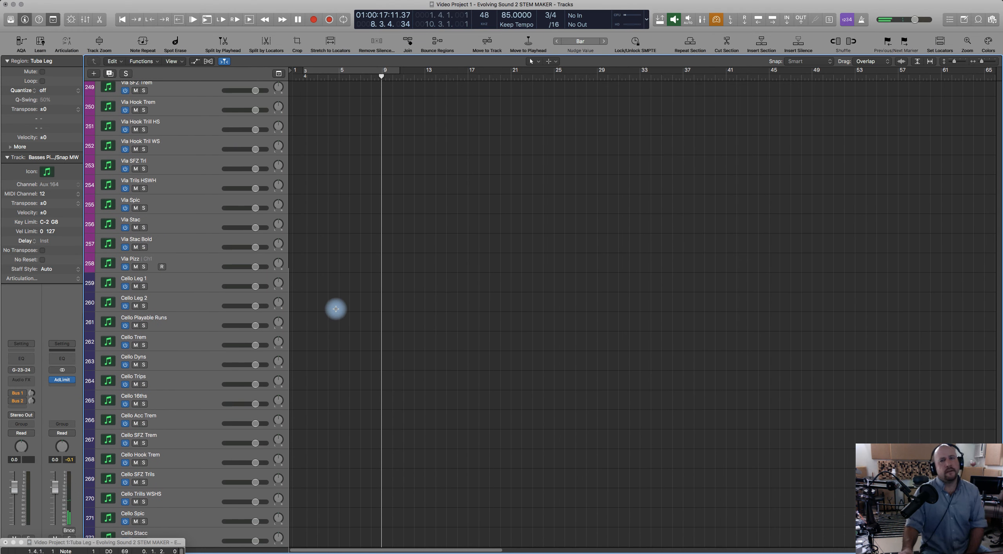
{"action": "key", "text": "space"}
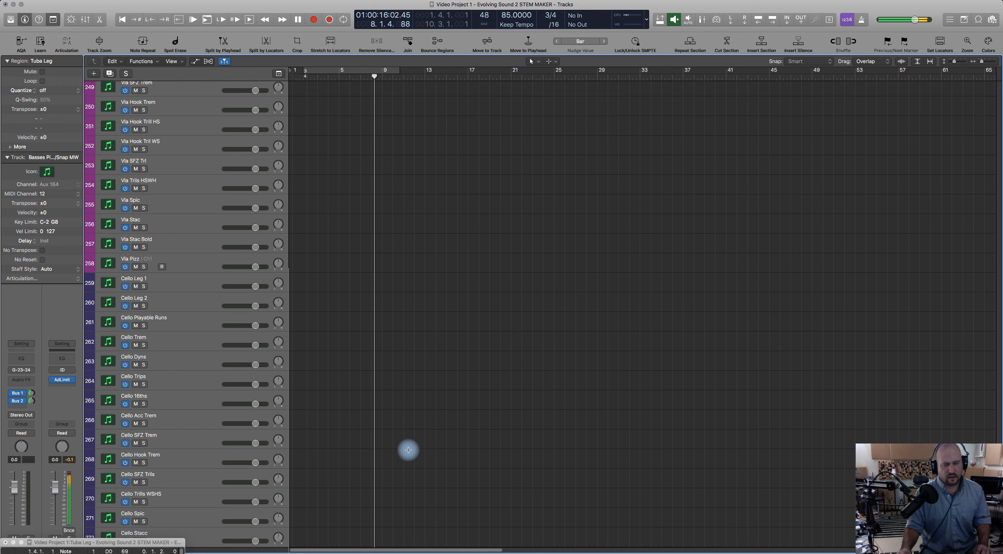
{"action": "key", "text": "space"}
{"action": "scroll", "coordinate": [410, 448], "scroll_direction": "down", "scroll_amount": 10}
{"action": "key", "text": "ctrl+alt+l"}
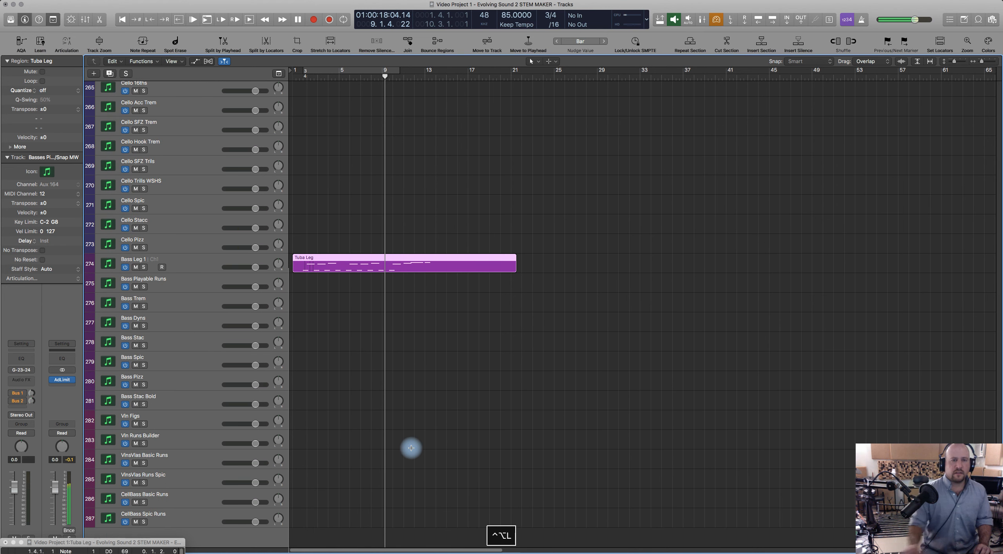
Review the transposed notes on the Bass Leg 1 track in the piano roll and close the editor.
{"action": "double_click", "coordinate": [354, 257]}
{"action": "left_click", "coordinate": [420, 386]}
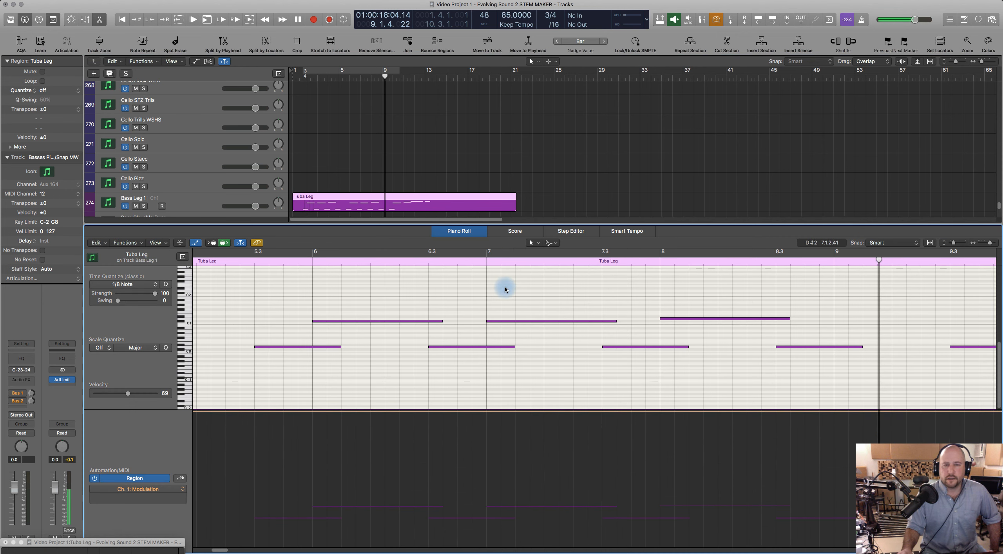
{"action": "left_click", "coordinate": [462, 232]}
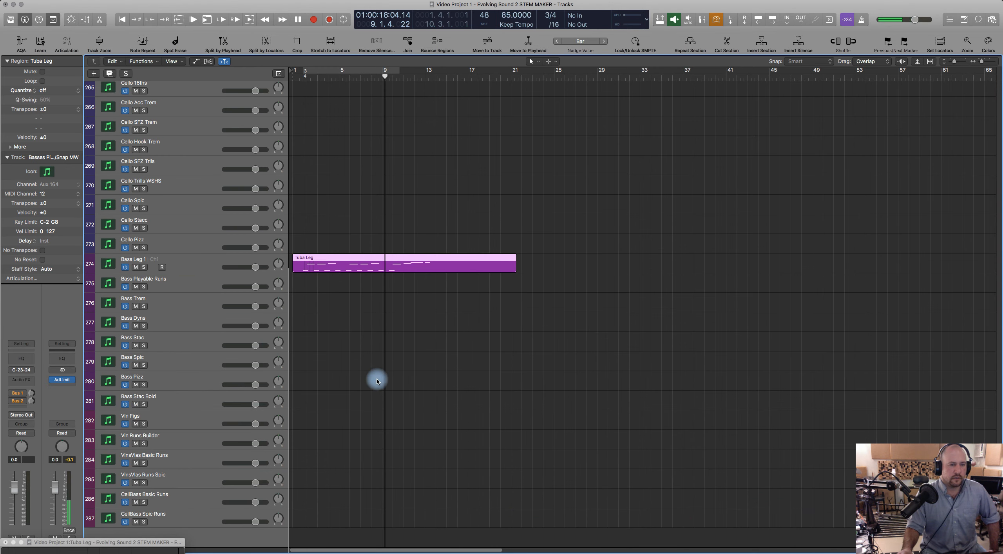
Select the Action Strikes Ens 2 War Ens track and save the project.
{"action": "scroll", "coordinate": [191, 356], "scroll_direction": "up", "scroll_amount": 10}
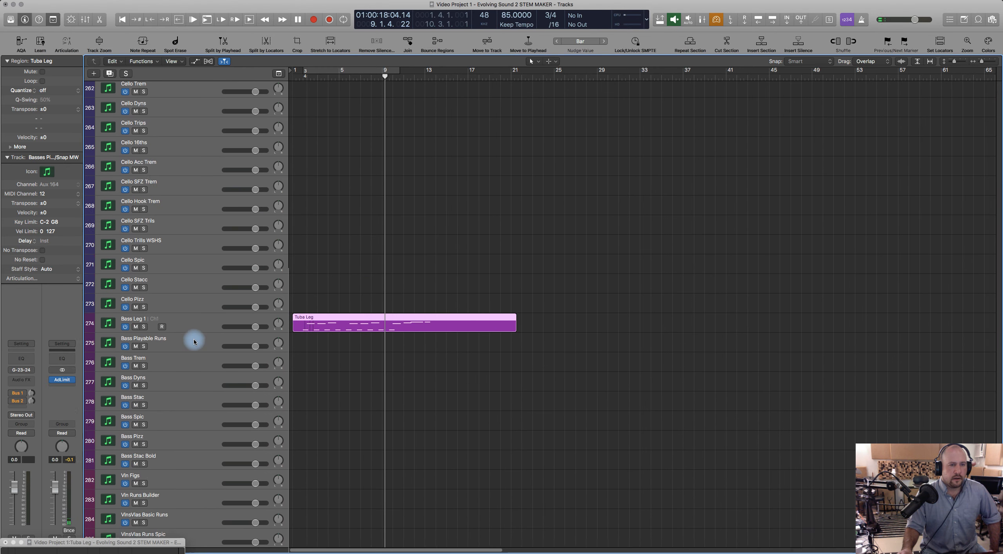
{"action": "scroll", "coordinate": [194, 341], "scroll_direction": "up", "scroll_amount": 20}
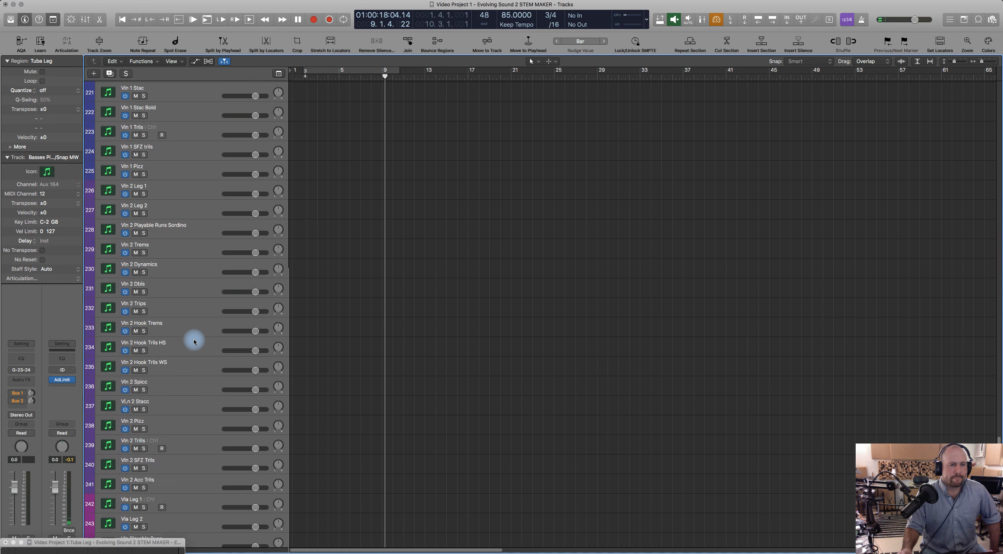
{"action": "scroll", "coordinate": [194, 342], "scroll_direction": "up", "scroll_amount": 20}
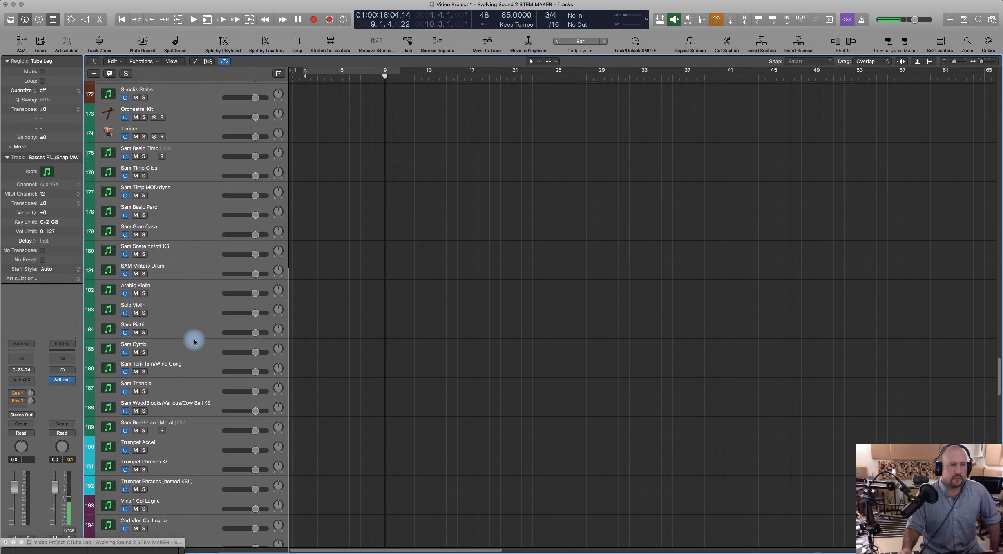
{"action": "scroll", "coordinate": [194, 341], "scroll_direction": "up", "scroll_amount": 5}
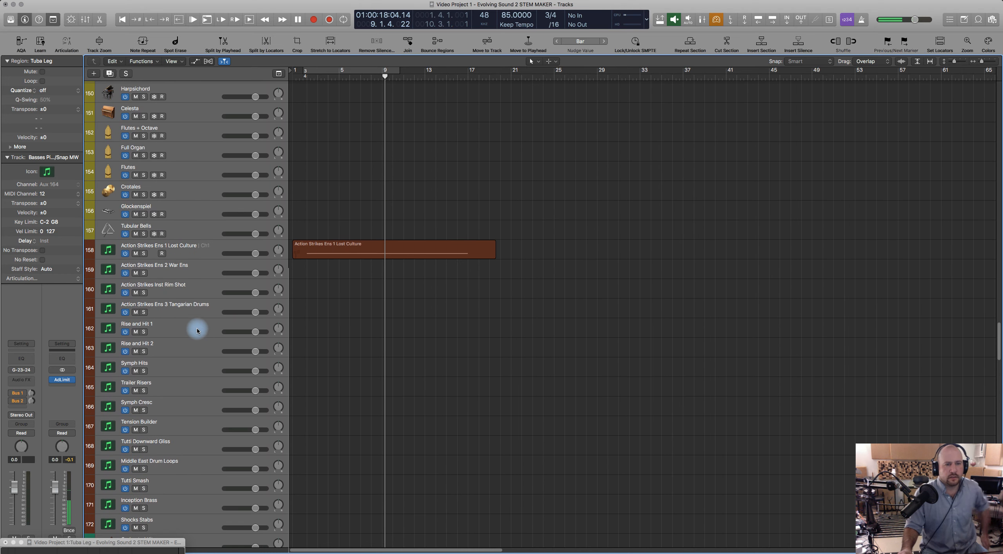
{"action": "left_click", "coordinate": [191, 286]}
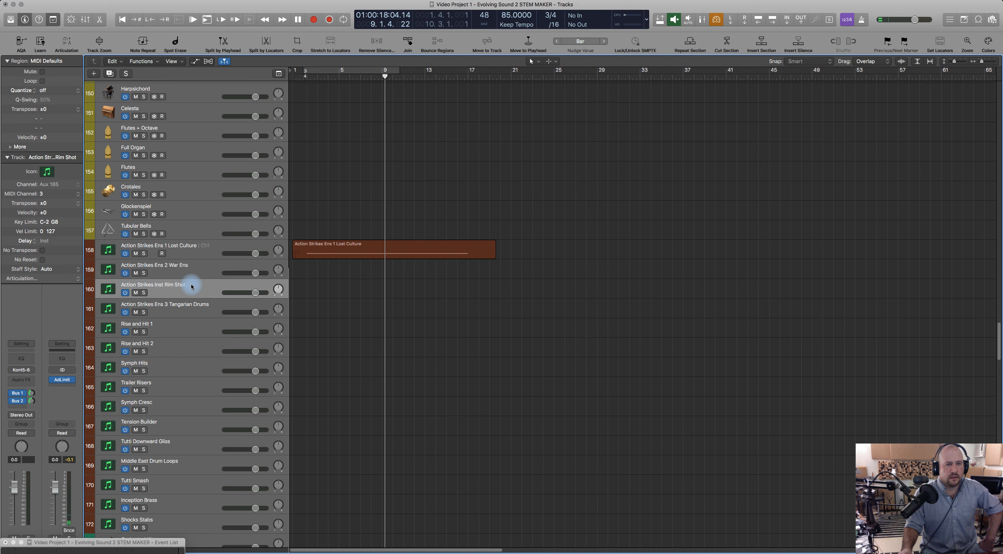
{"action": "left_click", "coordinate": [191, 276]}
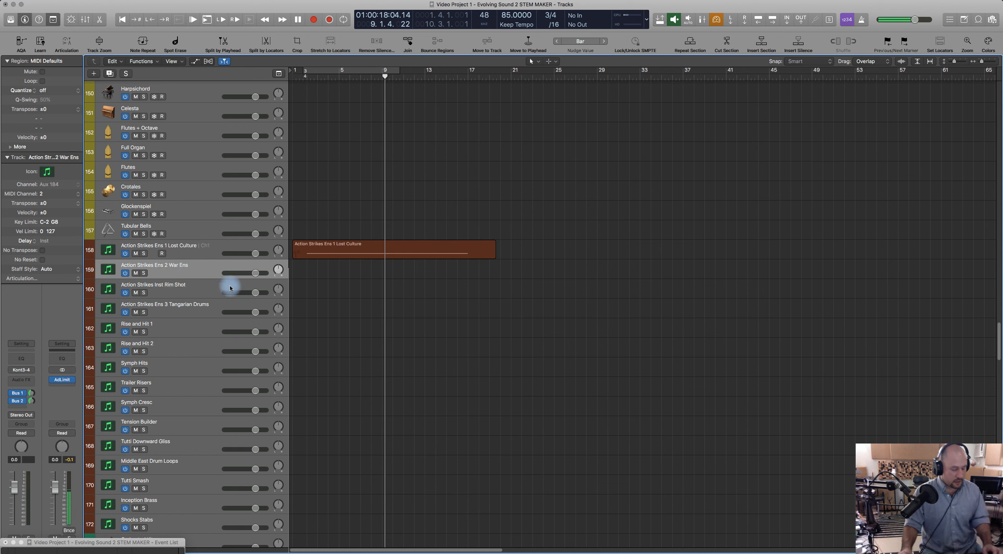
{"action": "key", "text": "super+s"}
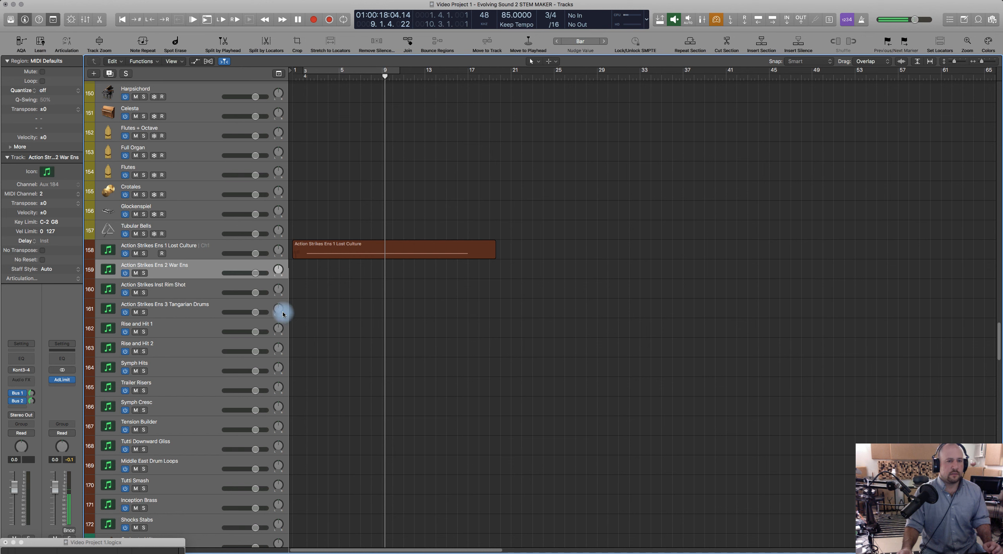
{"action": "key", "text": "super+s"}
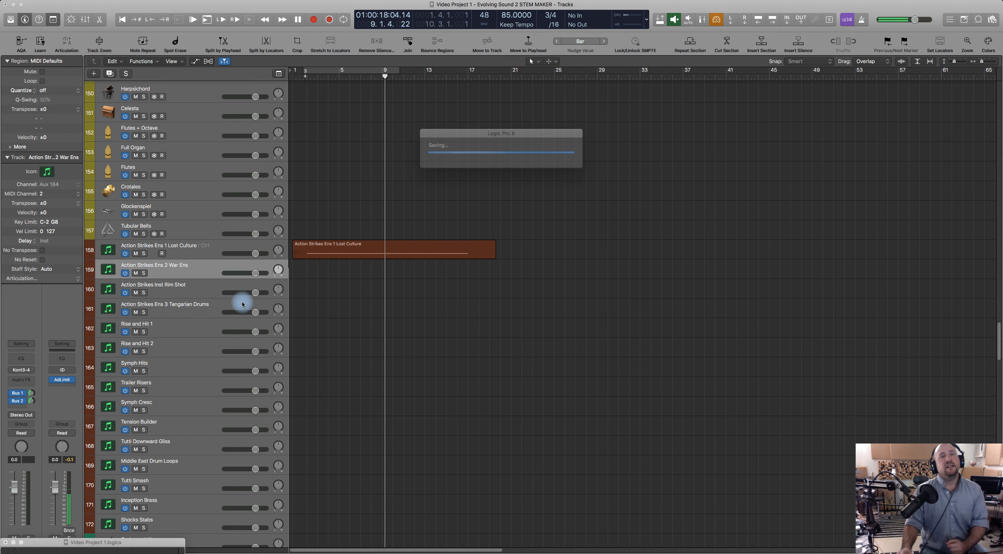
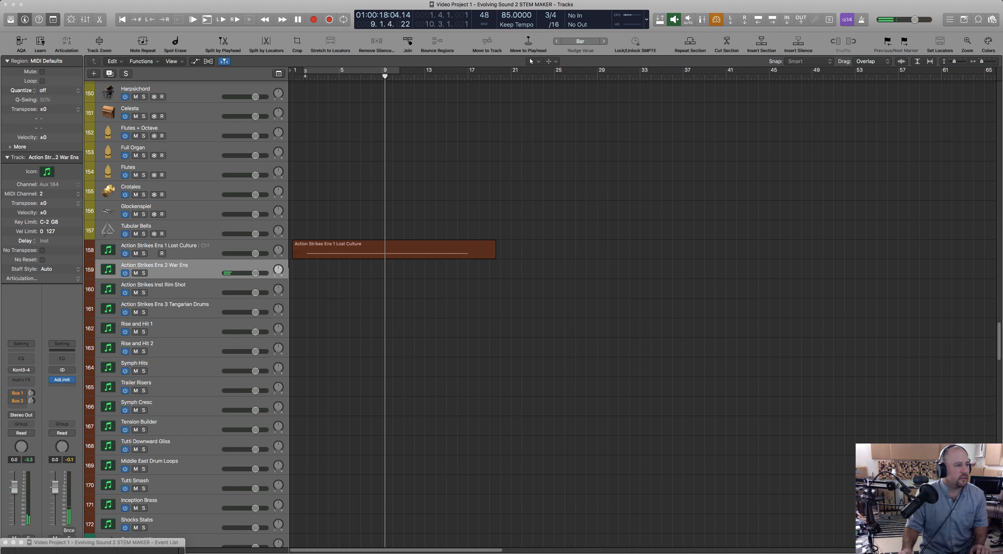
Audition the Action Strikes Inst Rim Shot, Ens 2 War Ens and Ens 1 Lost Culture tracks in turn.
{"action": "left_click", "coordinate": [167, 290]}
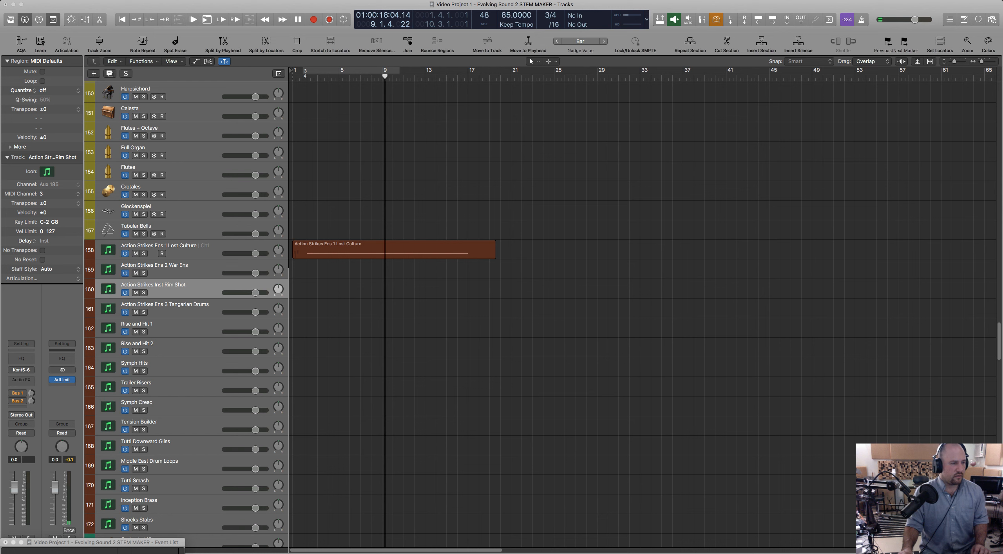
{"action": "key", "text": "Up"}
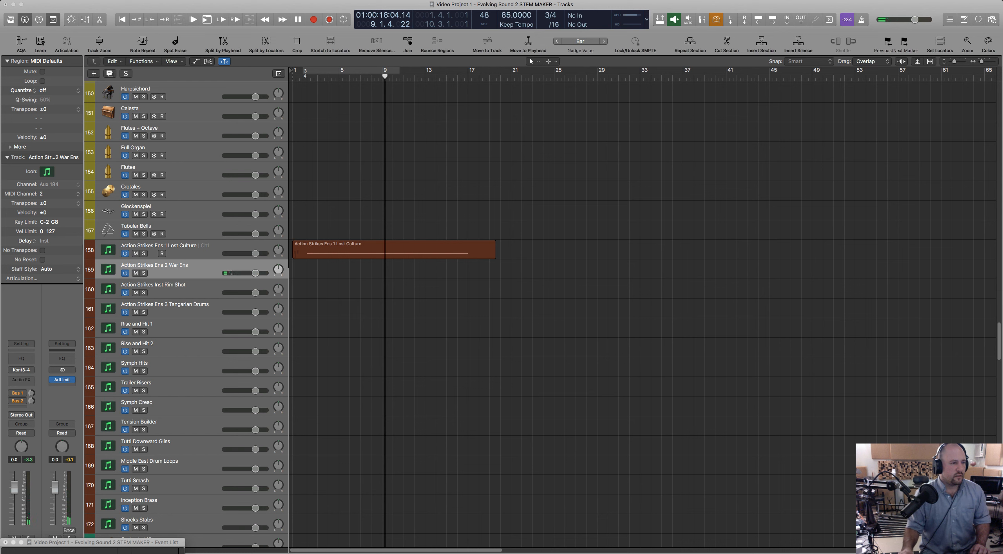
{"action": "left_click", "coordinate": [186, 246]}
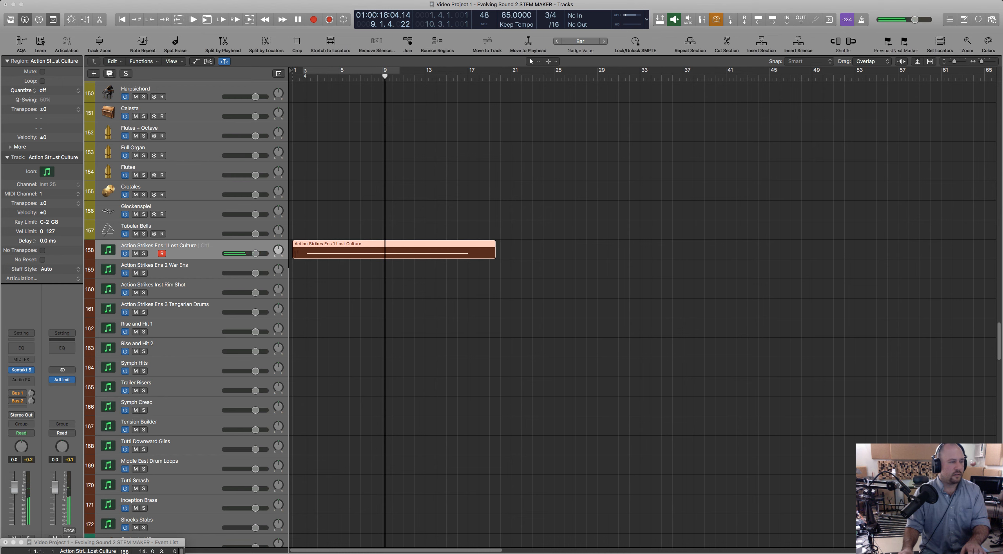
Open the Action Strikes Ens 1 Lost Culture region in the piano roll and add a short note near bar 2 below the long C2 note.
{"action": "left_click", "coordinate": [336, 224]}
{"action": "double_click", "coordinate": [336, 244]}
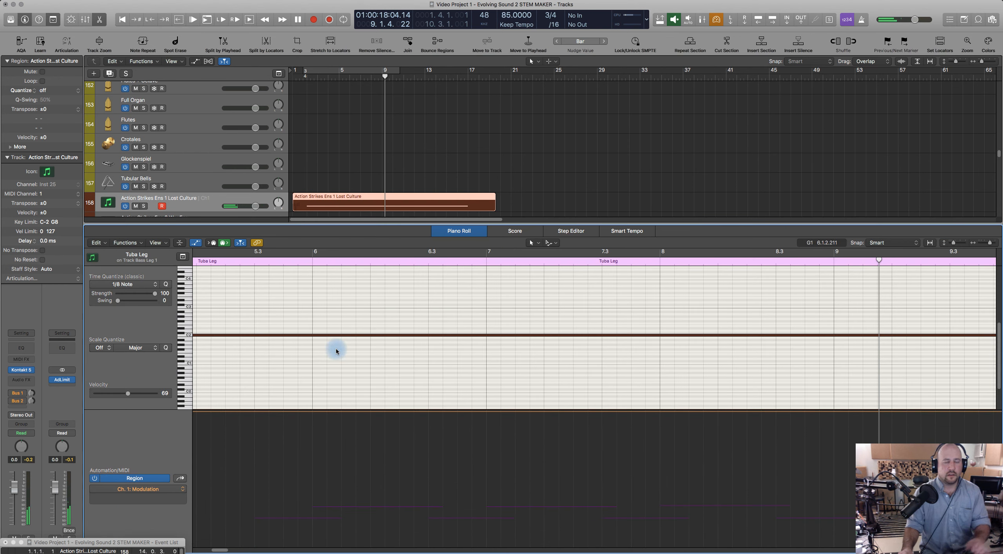
{"action": "right_click", "coordinate": [238, 379]}
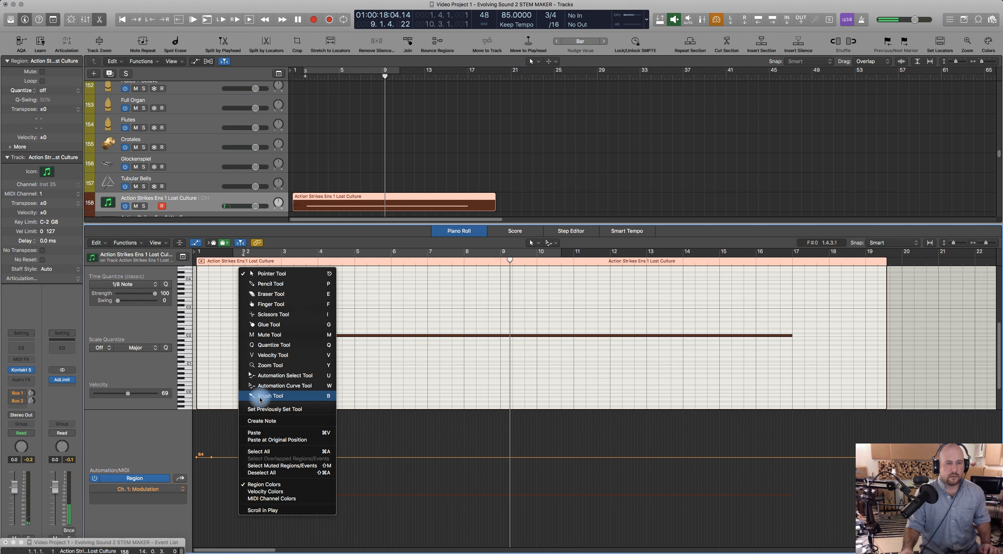
{"action": "left_click", "coordinate": [261, 421]}
{"action": "left_click_drag", "start_coordinate": [249, 379], "coordinate": [247, 398]}
{"action": "scroll", "coordinate": [255, 371], "scroll_direction": "down", "scroll_amount": 3}
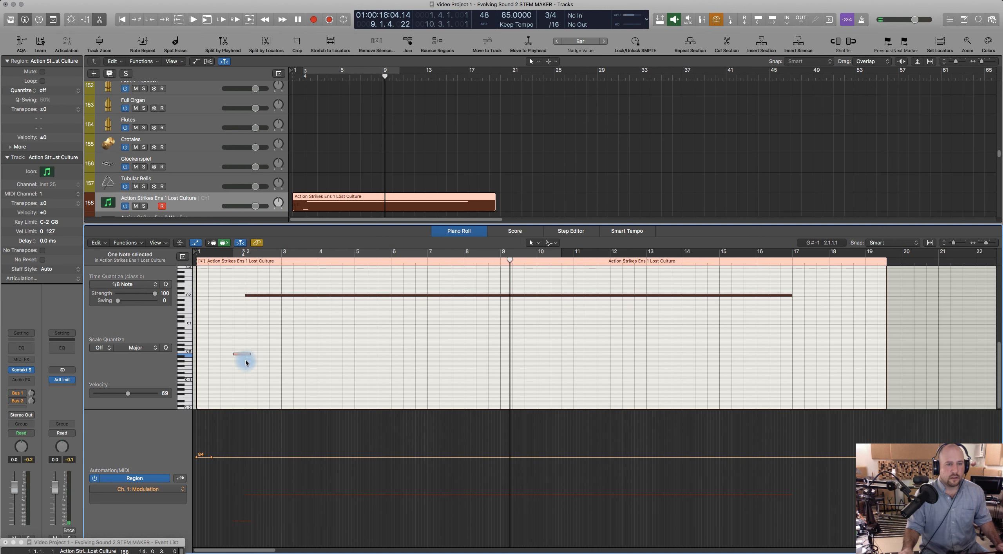
{"action": "left_click_drag", "start_coordinate": [242, 353], "coordinate": [248, 319]}
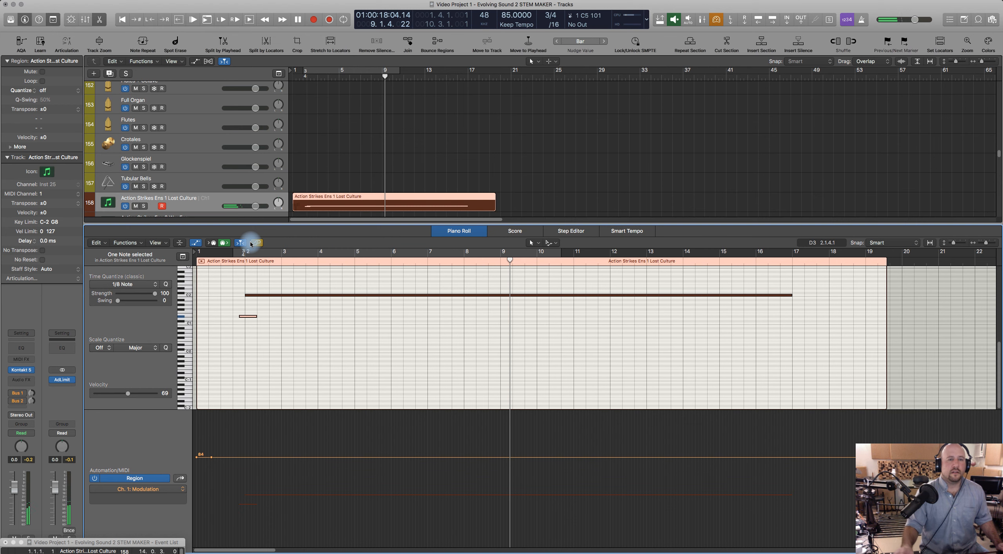
Copy the long C2 note of the Lost Culture region up to C5, keeping the original.
{"action": "scroll", "coordinate": [296, 304], "scroll_direction": "up", "scroll_amount": 3}
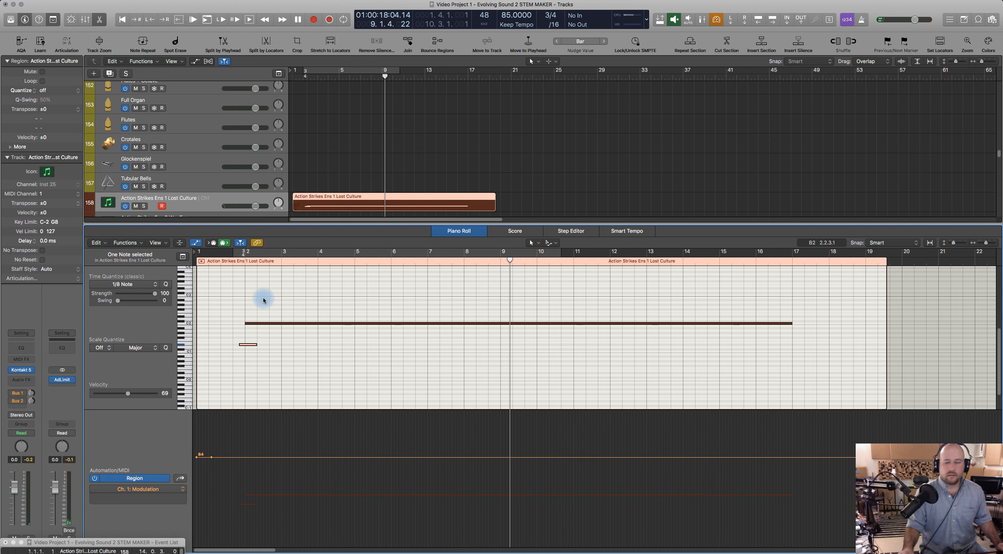
{"action": "scroll", "coordinate": [263, 299], "scroll_direction": "up", "scroll_amount": 8}
{"action": "scroll", "coordinate": [264, 301], "scroll_direction": "up", "scroll_amount": 6}
{"action": "scroll", "coordinate": [263, 300], "scroll_direction": "down", "scroll_amount": 8}
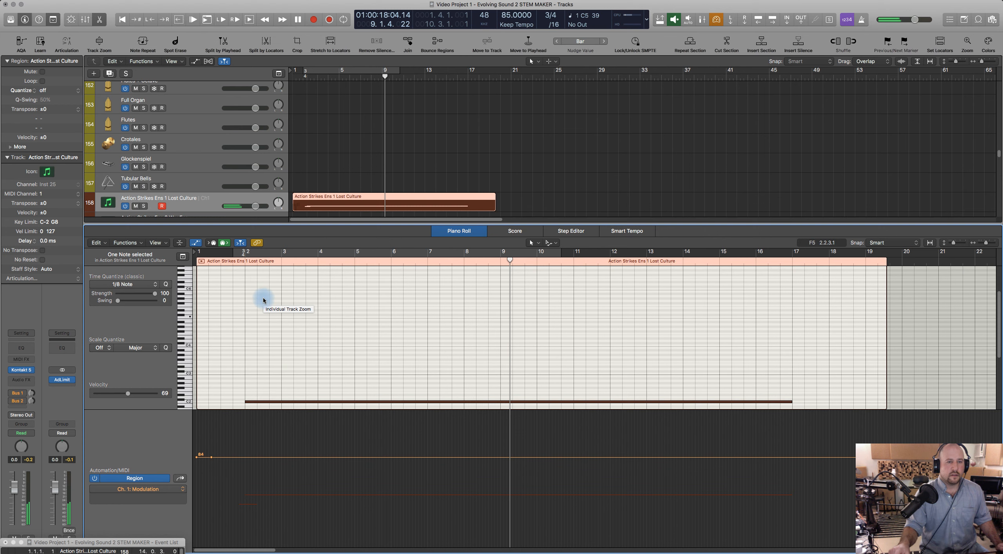
{"action": "left_click", "coordinate": [255, 376]}
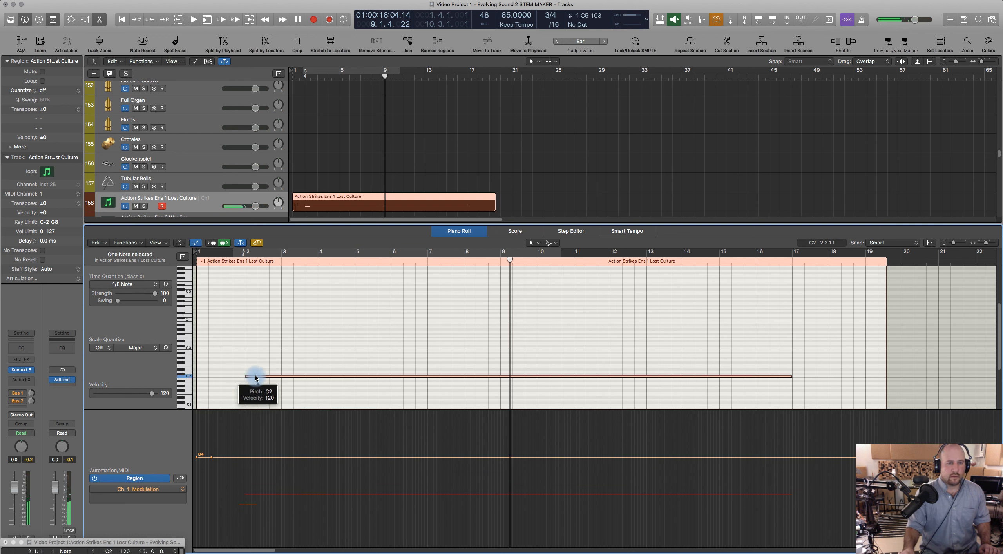
{"action": "left_click", "coordinate": [253, 362]}
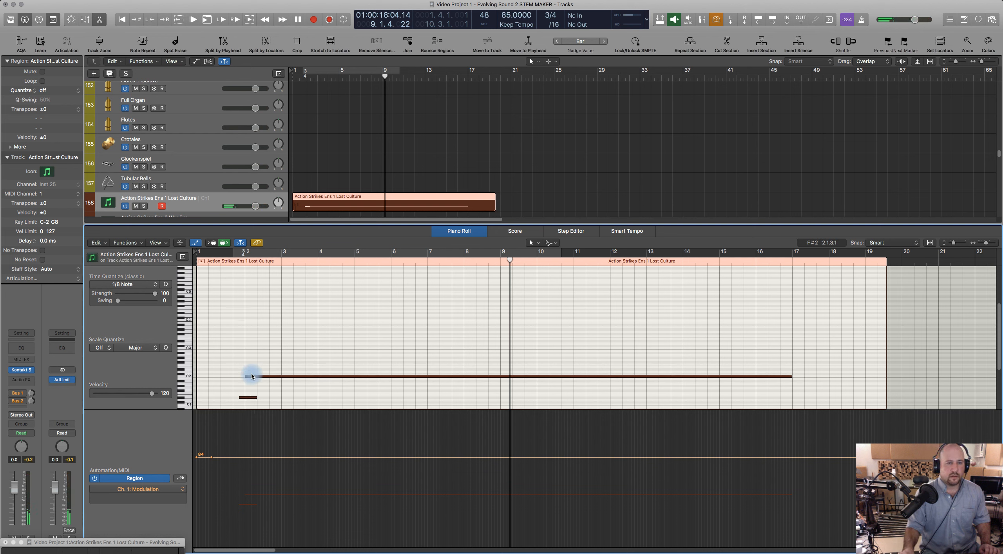
{"action": "left_click_drag", "start_coordinate": [252, 376], "coordinate": [252, 292]}
Play the arrangement with the layered percussion notes up to bar 10 and close the piano roll.
{"action": "key", "text": "space"}
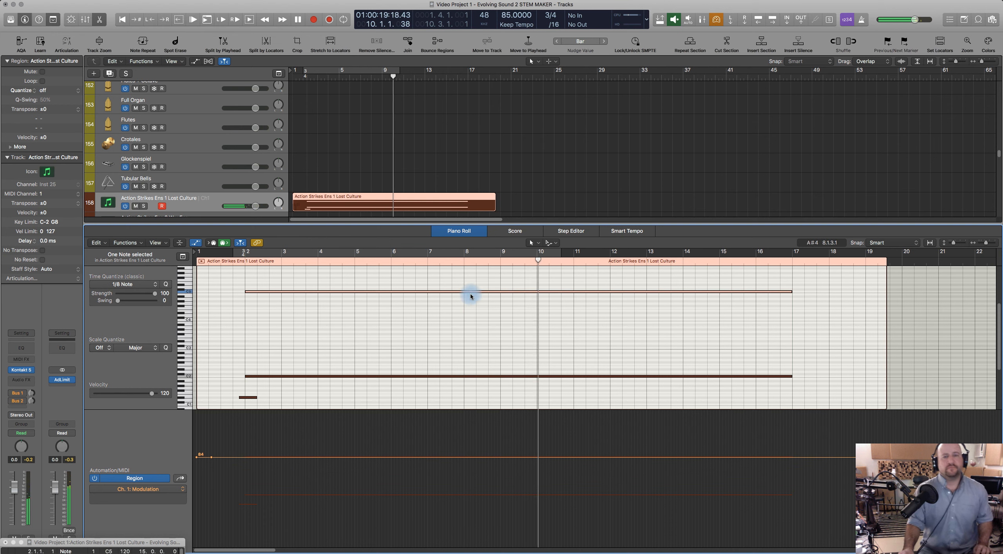
{"action": "key", "text": "space"}
{"action": "left_click", "coordinate": [458, 229]}
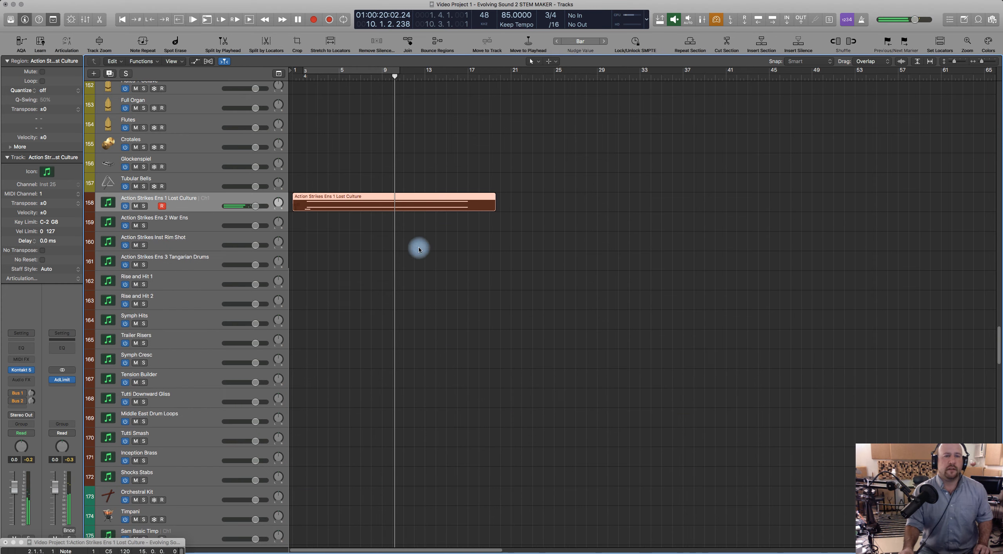
Look through the brass tracks and select Hrn Ens Leg 2 to audition it.
{"action": "scroll", "coordinate": [364, 294], "scroll_direction": "up", "scroll_amount": 2}
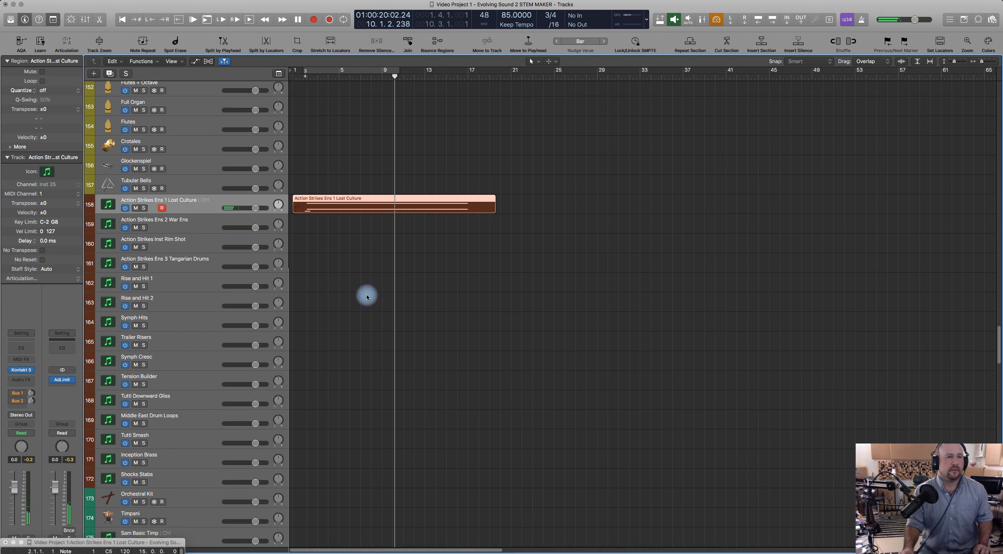
{"action": "scroll", "coordinate": [367, 296], "scroll_direction": "up", "scroll_amount": 15}
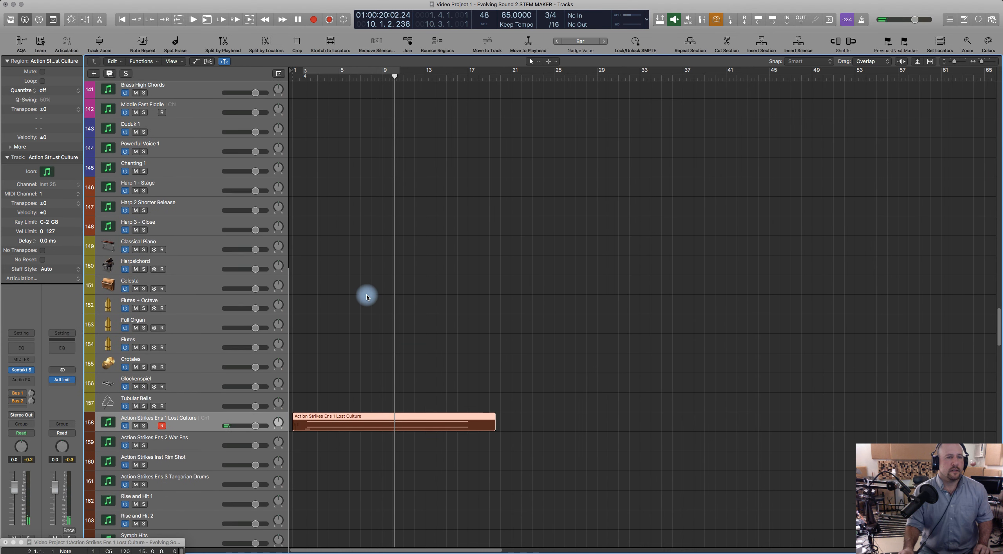
{"action": "scroll", "coordinate": [366, 296], "scroll_direction": "up", "scroll_amount": 9}
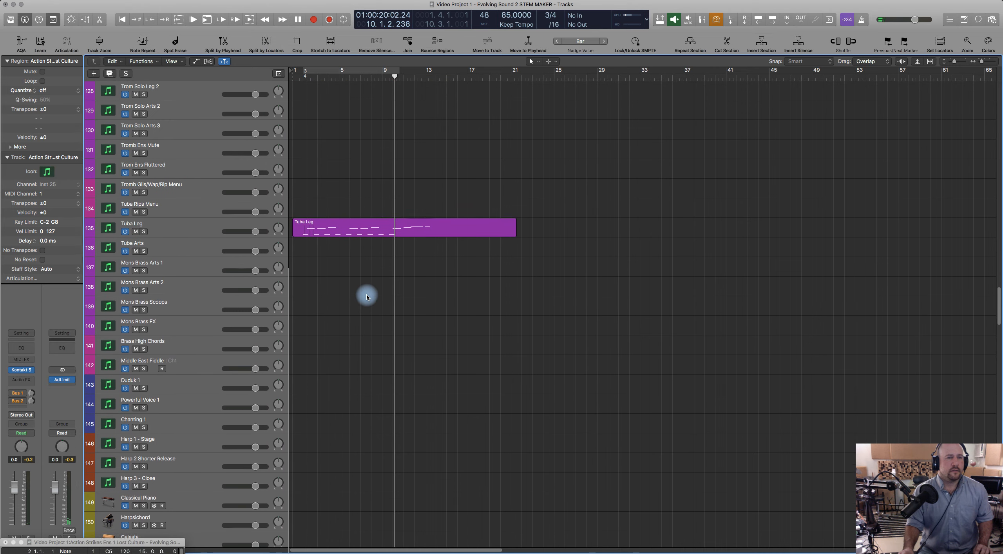
{"action": "scroll", "coordinate": [367, 297], "scroll_direction": "up", "scroll_amount": 12}
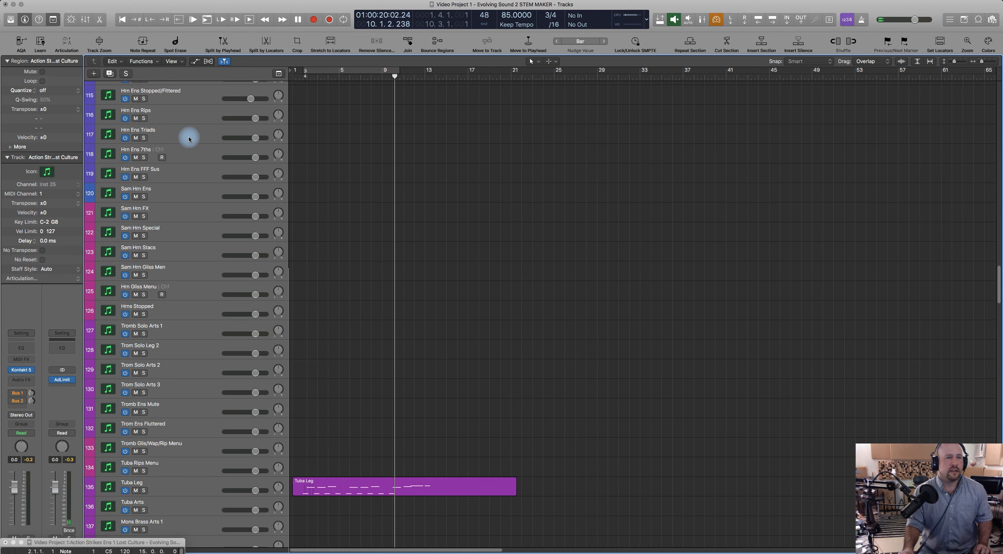
{"action": "scroll", "coordinate": [189, 137], "scroll_direction": "up", "scroll_amount": 4}
{"action": "scroll", "coordinate": [175, 168], "scroll_direction": "up", "scroll_amount": 4}
{"action": "scroll", "coordinate": [172, 199], "scroll_direction": "up", "scroll_amount": 8}
{"action": "scroll", "coordinate": [172, 199], "scroll_direction": "up", "scroll_amount": 3}
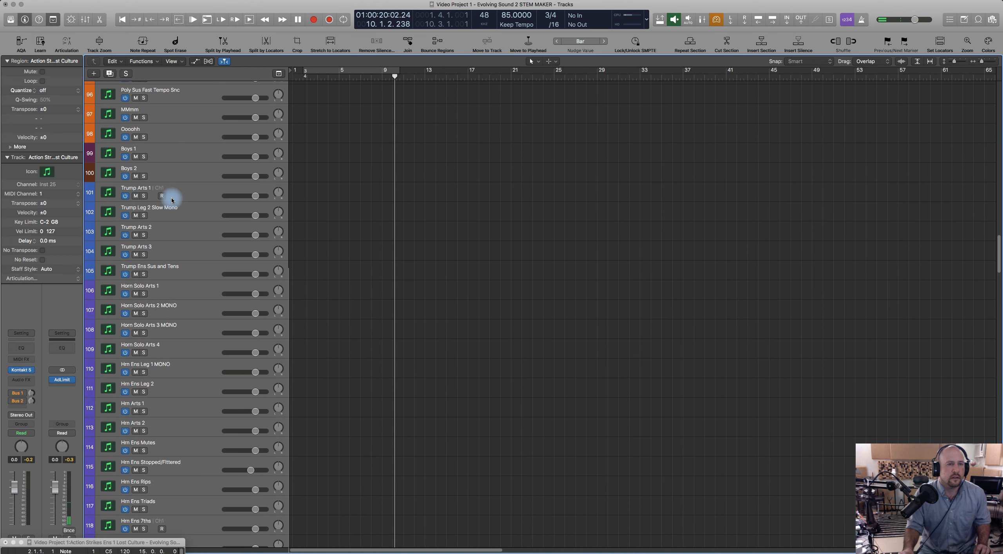
{"action": "scroll", "coordinate": [172, 200], "scroll_direction": "down", "scroll_amount": 5}
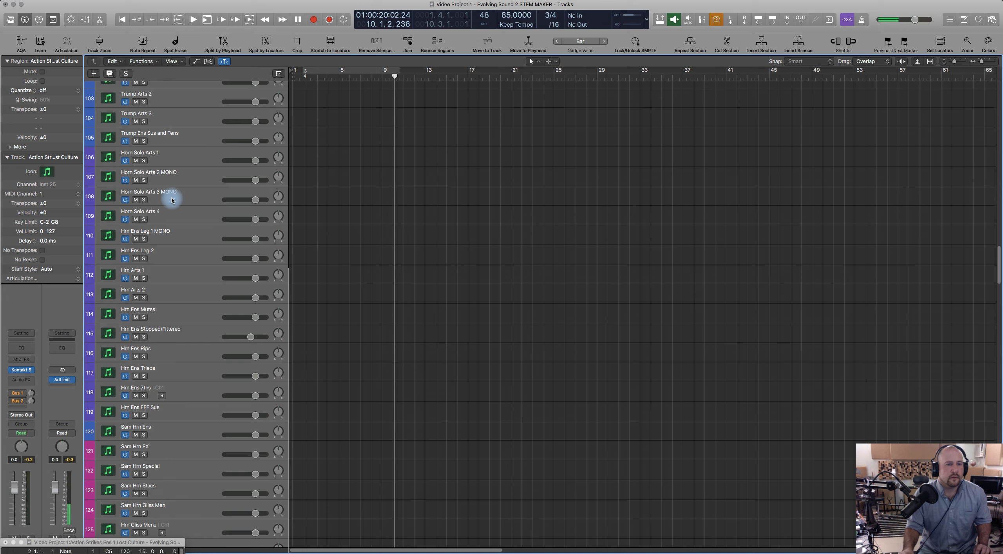
{"action": "scroll", "coordinate": [171, 200], "scroll_direction": "down", "scroll_amount": 2}
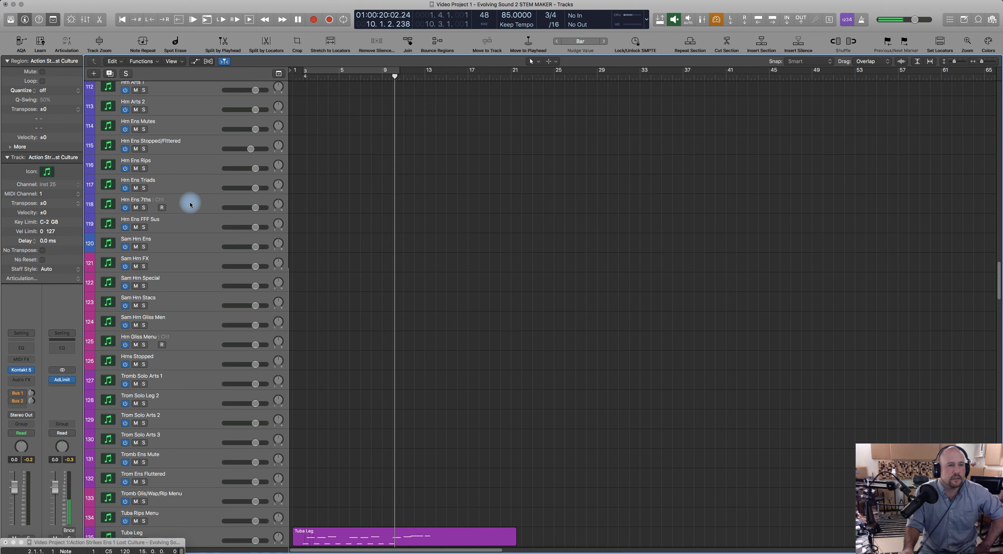
{"action": "scroll", "coordinate": [180, 96], "scroll_direction": "up", "scroll_amount": 2}
{"action": "left_click", "coordinate": [171, 93]}
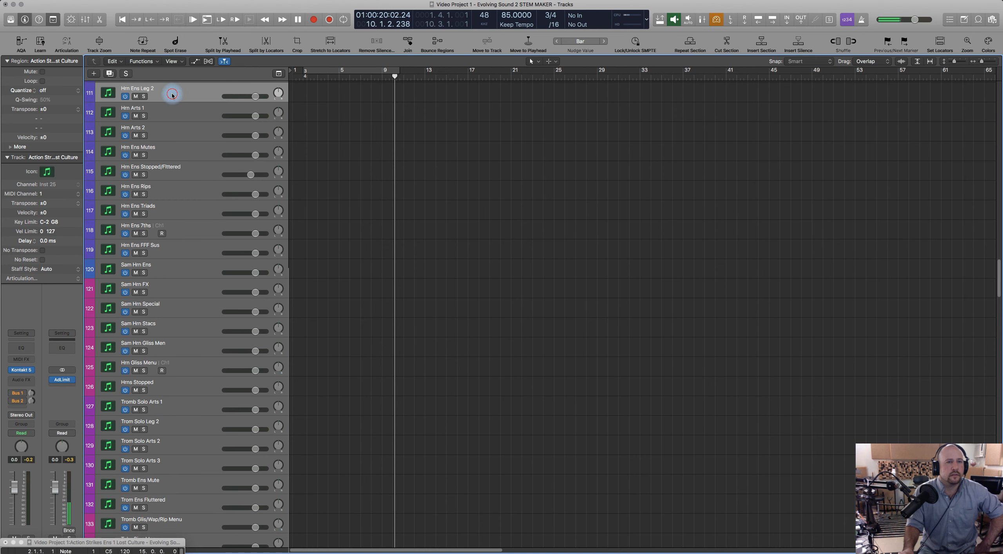
{"action": "scroll", "coordinate": [172, 92], "scroll_direction": "up", "scroll_amount": 2}
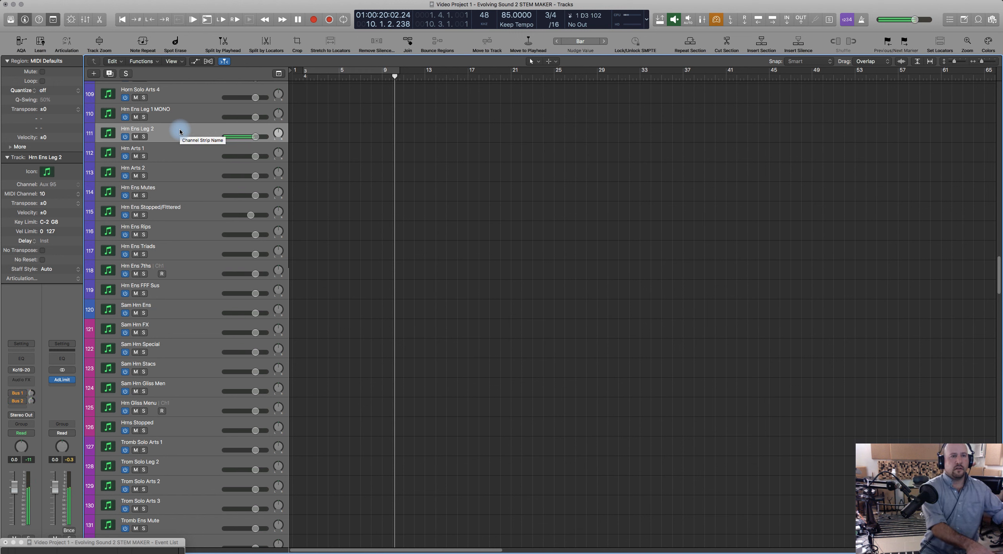
Select the Horn Solo Arts 1 track and play the arrangement up to bar 5 to try the horn over it.
{"action": "key", "text": "Up"}
{"action": "key", "text": "Up"}
{"action": "key", "text": "Up"}
{"action": "key", "text": "Up"}
{"action": "key", "text": "Up"}
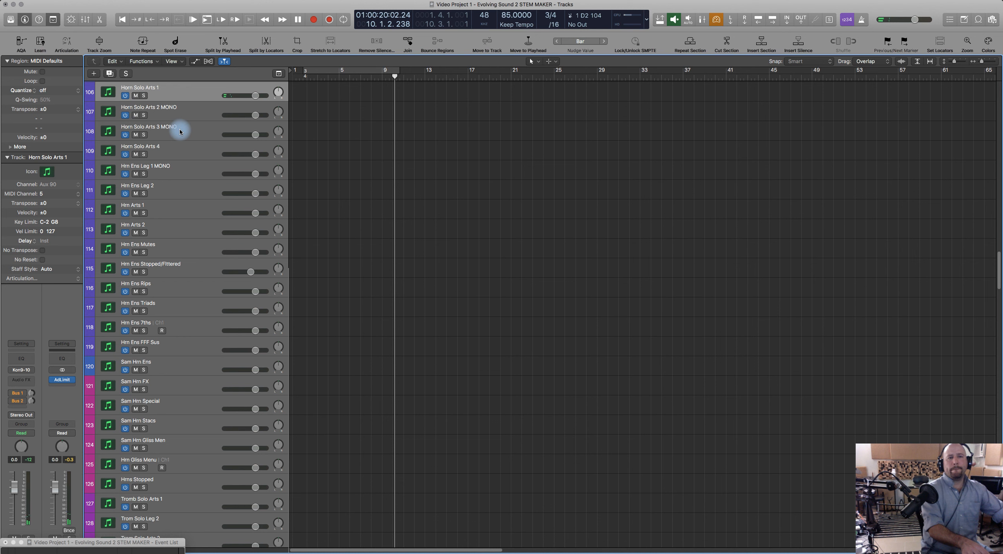
{"action": "key", "text": "space"}
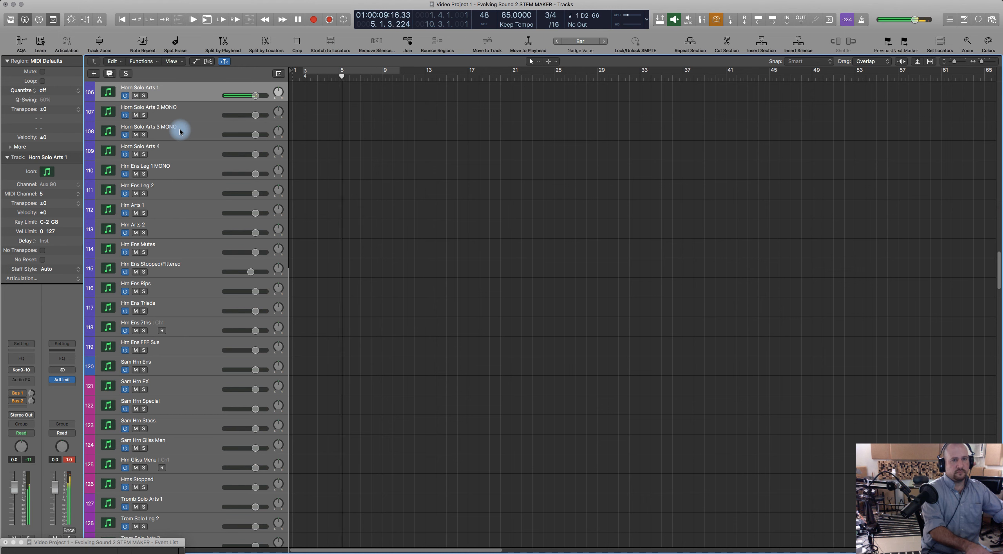
Select the Trump Arts 1 track to audition the trumpet.
{"action": "scroll", "coordinate": [218, 177], "scroll_direction": "up", "scroll_amount": 5}
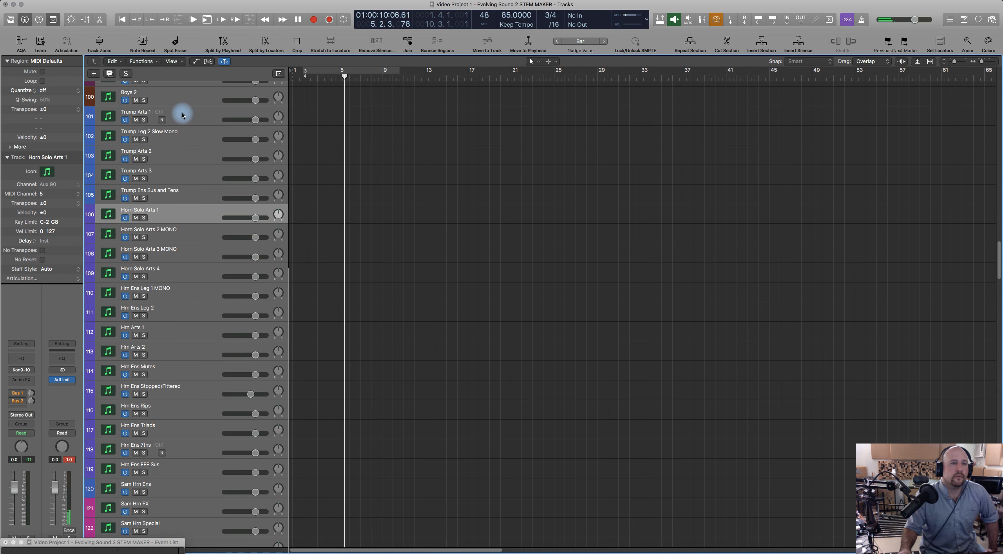
{"action": "left_click", "coordinate": [182, 115]}
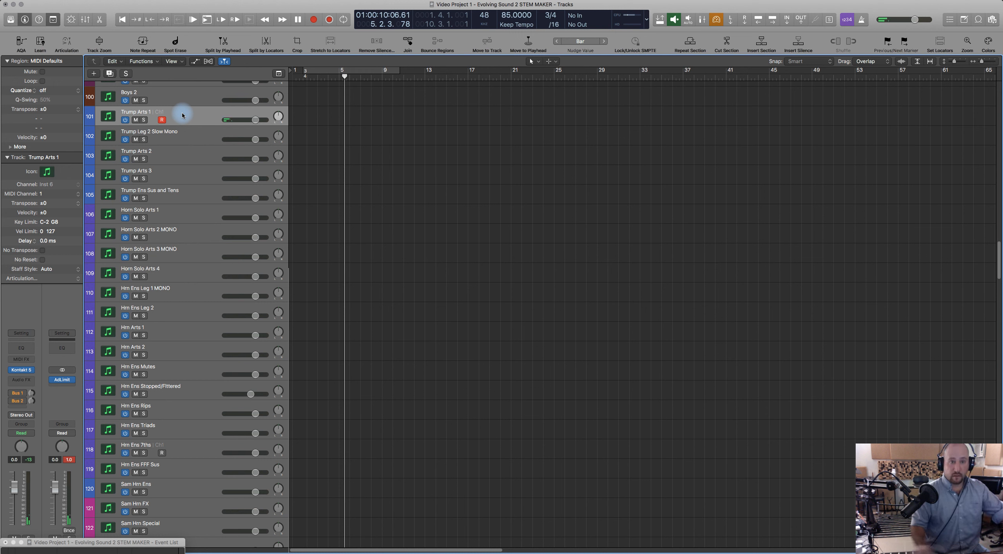
Turn on the cycle range, perform a Trump Arts 1 take over playback, and capture it as a region.
{"action": "left_click", "coordinate": [308, 72]}
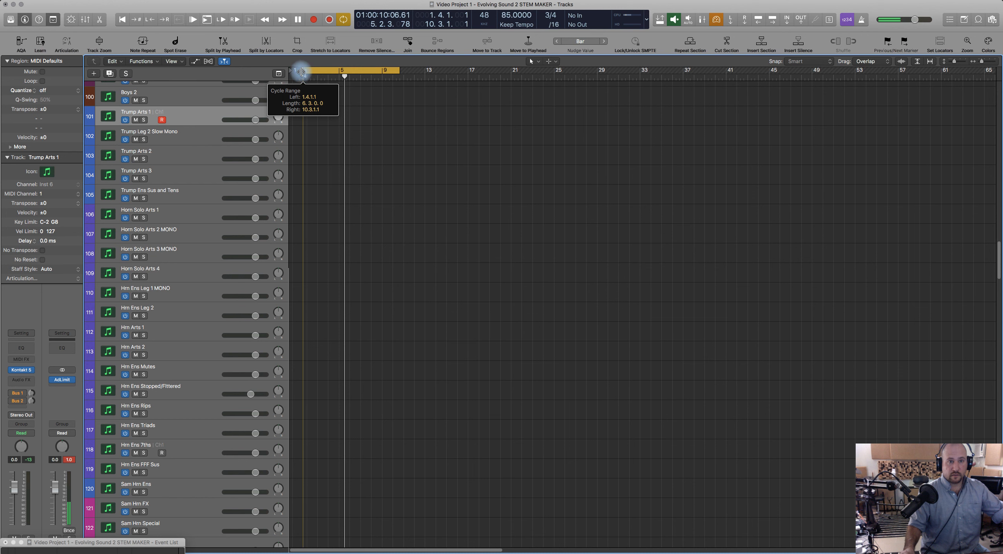
{"action": "key", "text": "space"}
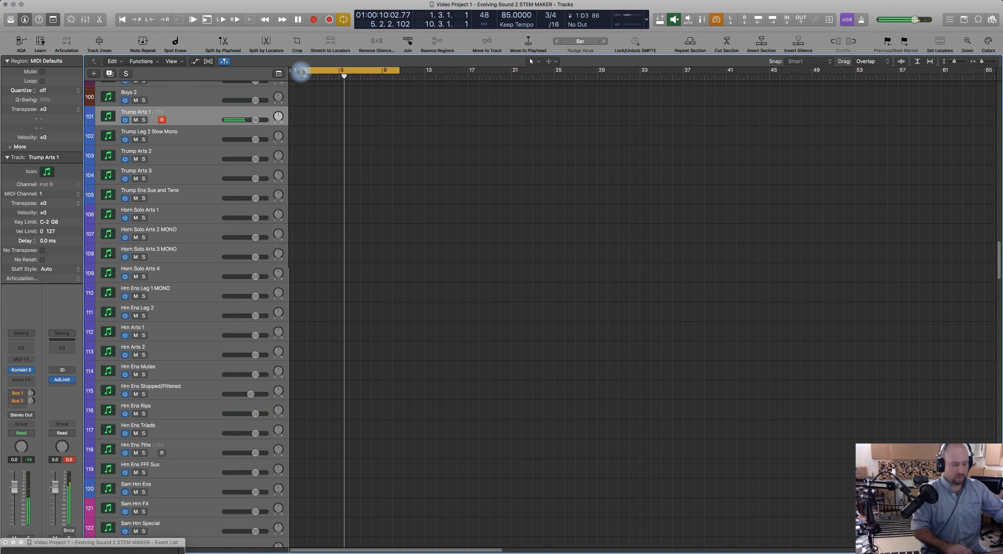
{"action": "key", "text": "space"}
{"action": "key", "text": "shift+r"}
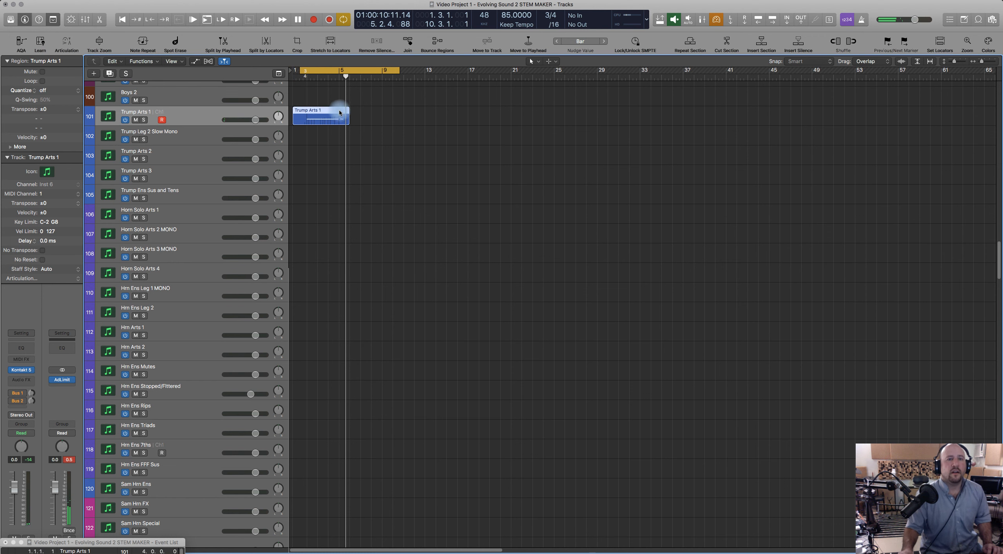
Open the Trump Arts 1 region in the piano roll, delete the three short notes at bar 5, and play the edit.
{"action": "double_click", "coordinate": [332, 113]}
{"action": "left_click_drag", "start_coordinate": [239, 316], "coordinate": [288, 363]}
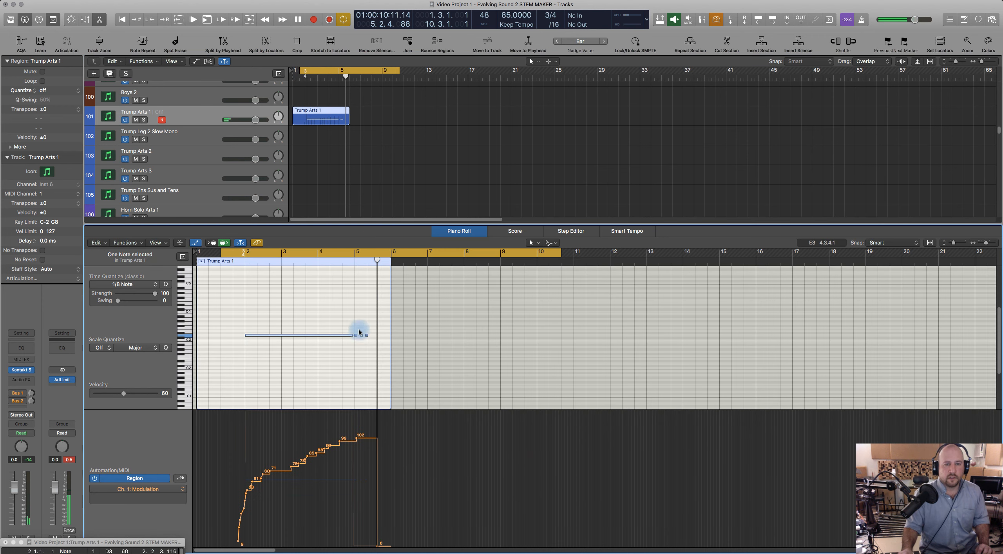
{"action": "left_click_drag", "start_coordinate": [352, 327], "coordinate": [371, 343]}
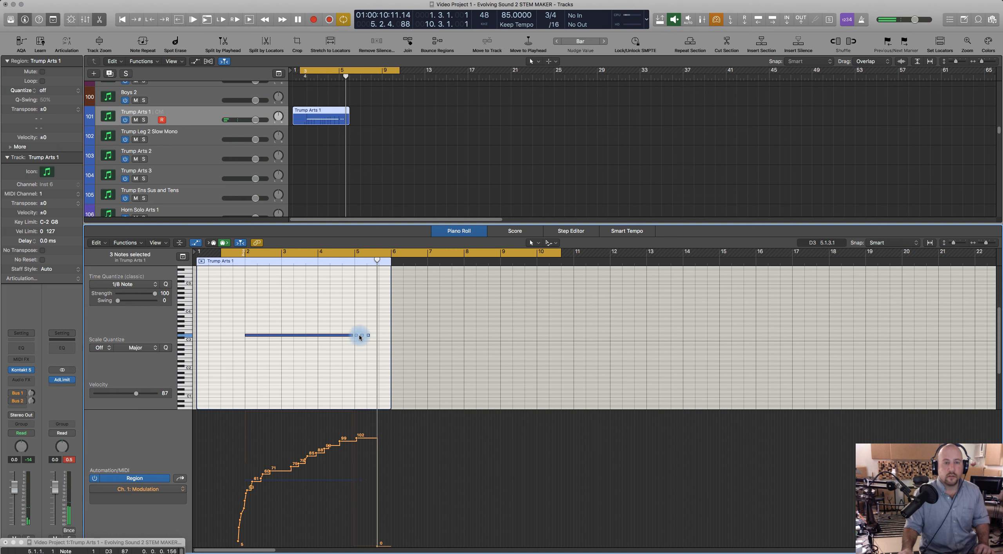
{"action": "key", "text": "space"}
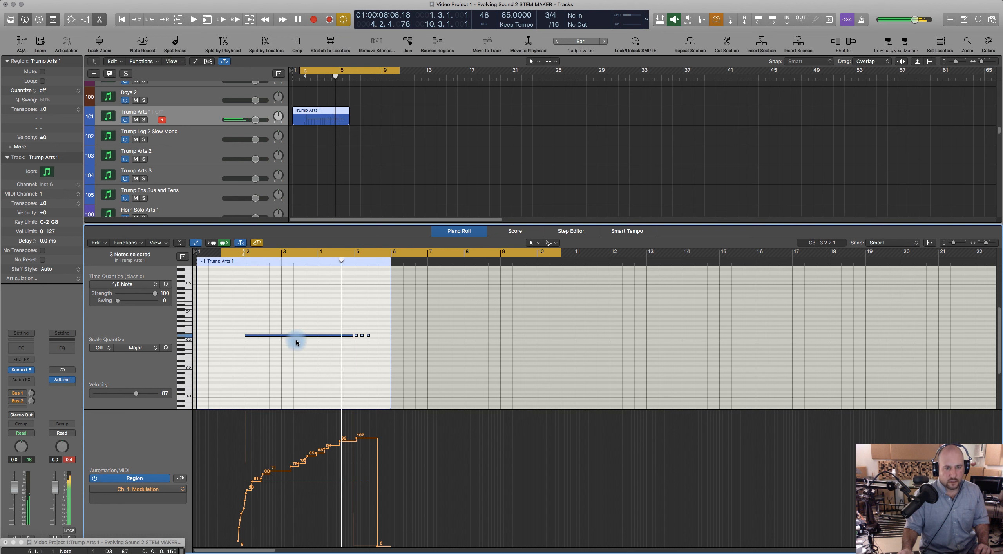
{"action": "key", "text": "space"}
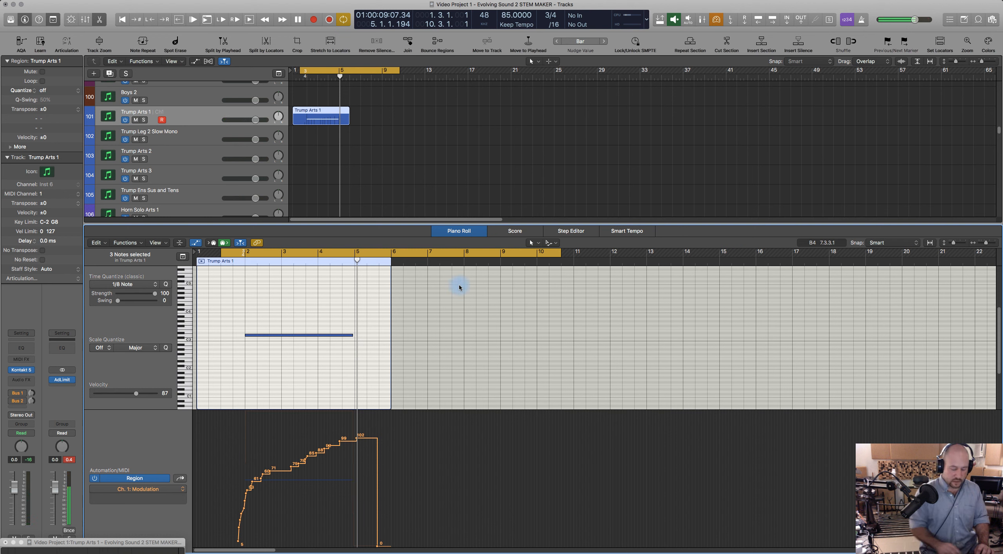
Toggle Low Latency Mode off and back on, and play the sustained trumpet note through bar 5.
{"action": "key", "text": "alt+l"}
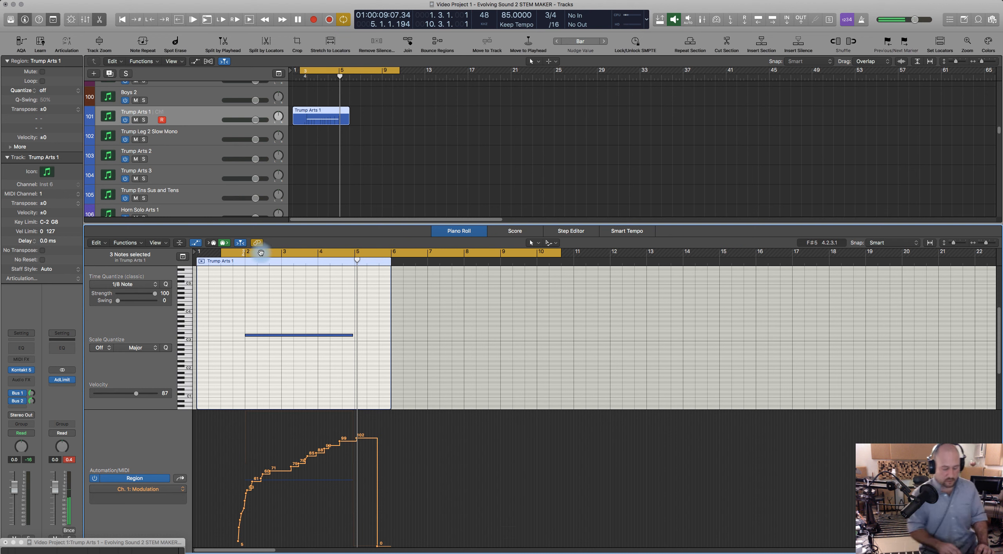
{"action": "key", "text": "alt+l"}
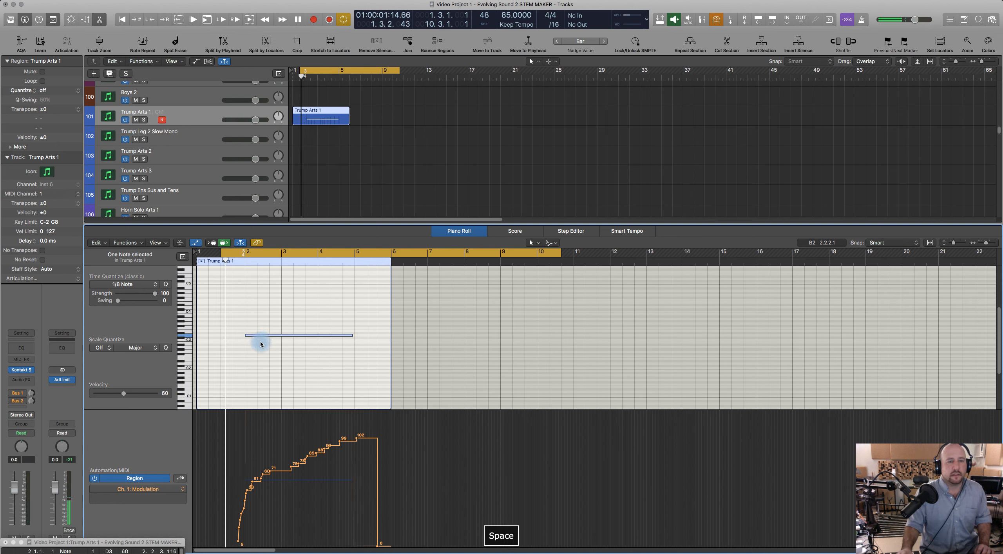
{"action": "key", "text": "space"}
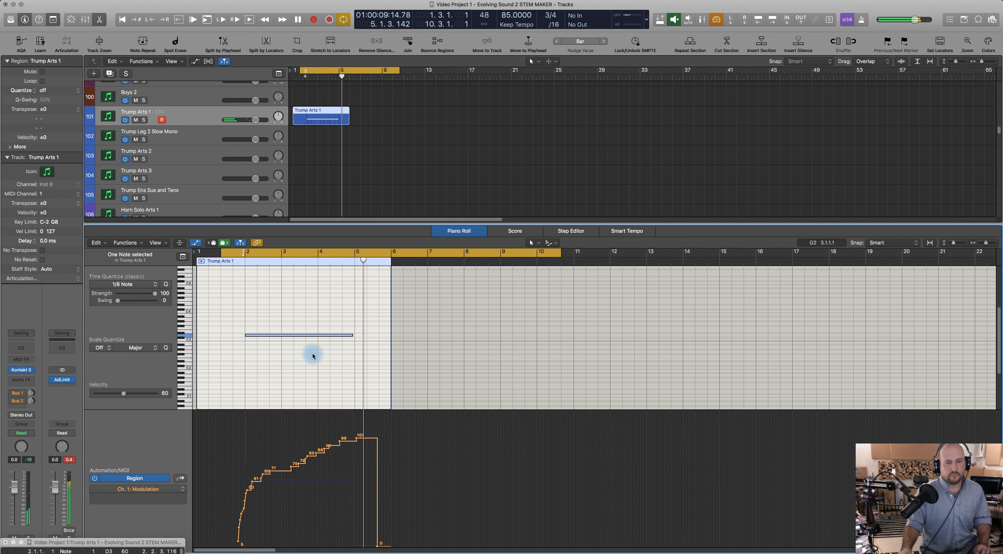
{"action": "key", "text": "space"}
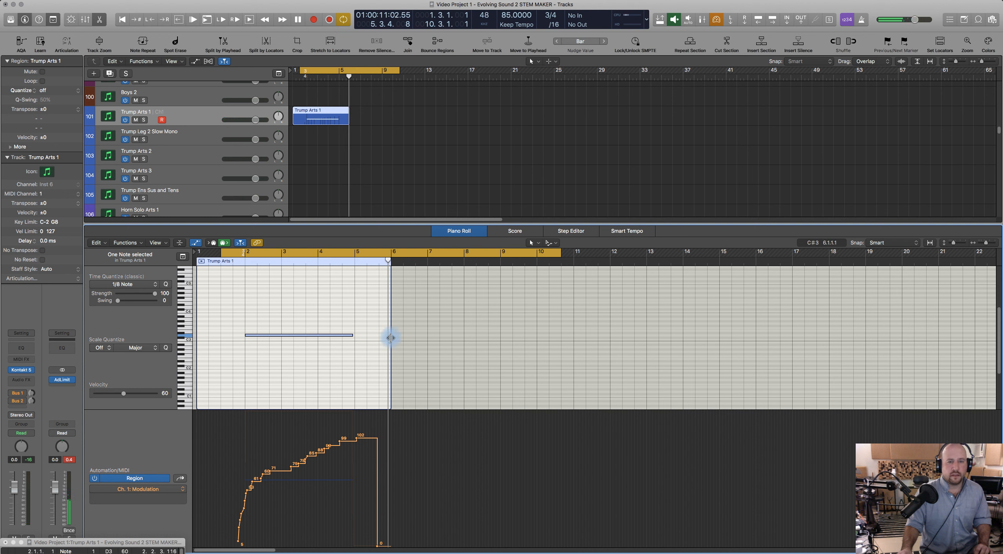
Extend the Trump Arts 1 region to bar 10 and copy the sustained note to bar 6.
{"action": "left_click_drag", "start_coordinate": [390, 338], "coordinate": [537, 345]}
{"action": "left_click", "coordinate": [266, 343]}
{"action": "left_click_drag", "start_coordinate": [265, 336], "coordinate": [413, 336]}
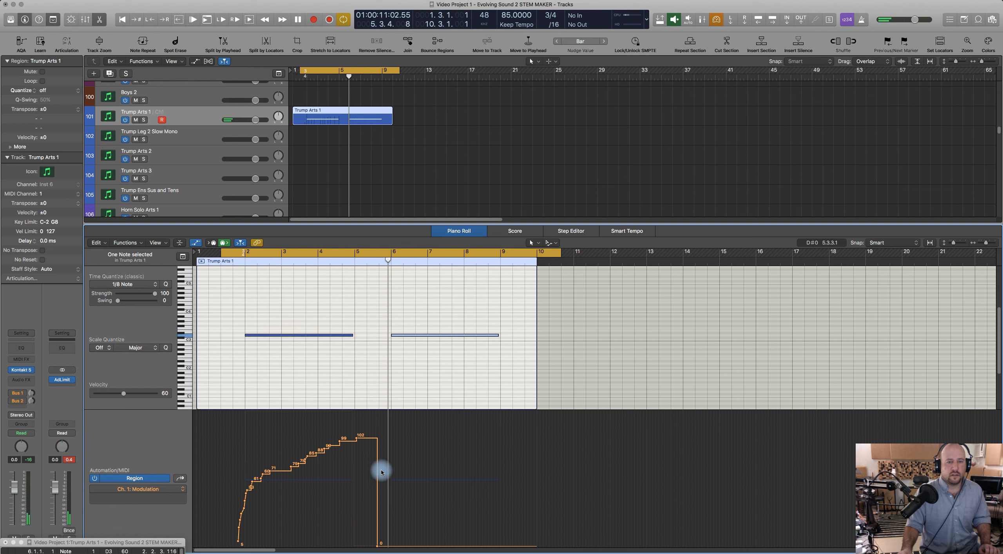
Shape modulation as straight ramps, rising to 102 under the first trumpet note and 108 under the second, and play the result.
{"action": "left_click", "coordinate": [382, 546]}
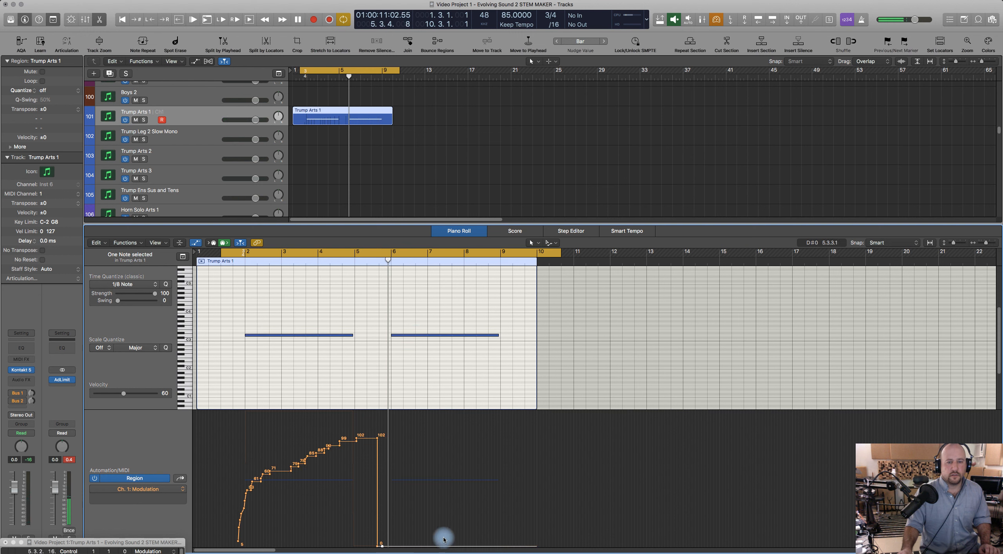
{"action": "left_click_drag", "start_coordinate": [496, 546], "coordinate": [497, 432]}
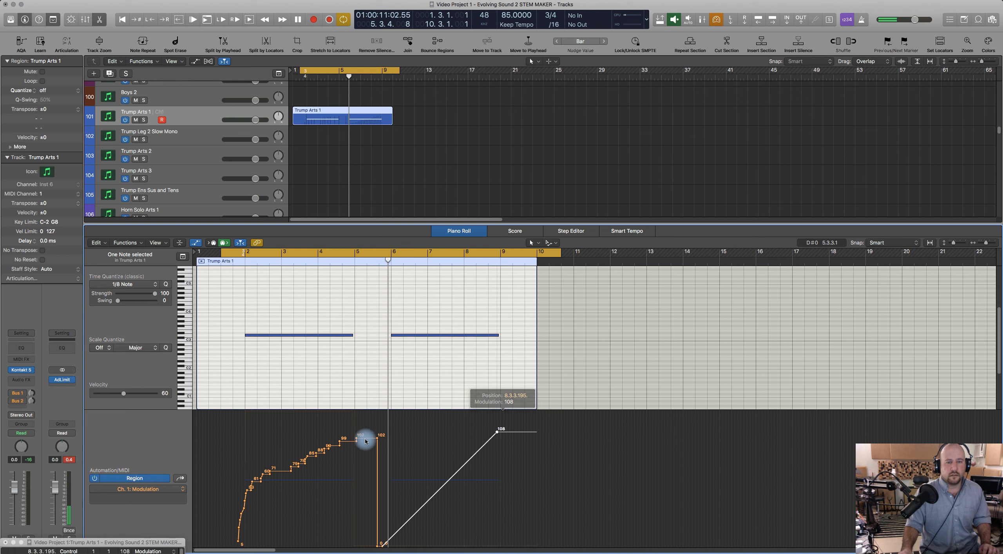
{"action": "mouse_move", "coordinate": [355, 437]}
{"action": "left_mouse_down"}
{"action": "mouse_move", "coordinate": [252, 485]}
{"action": "mouse_move", "coordinate": [235, 519]}
{"action": "left_mouse_up"}
{"action": "key", "text": "space"}
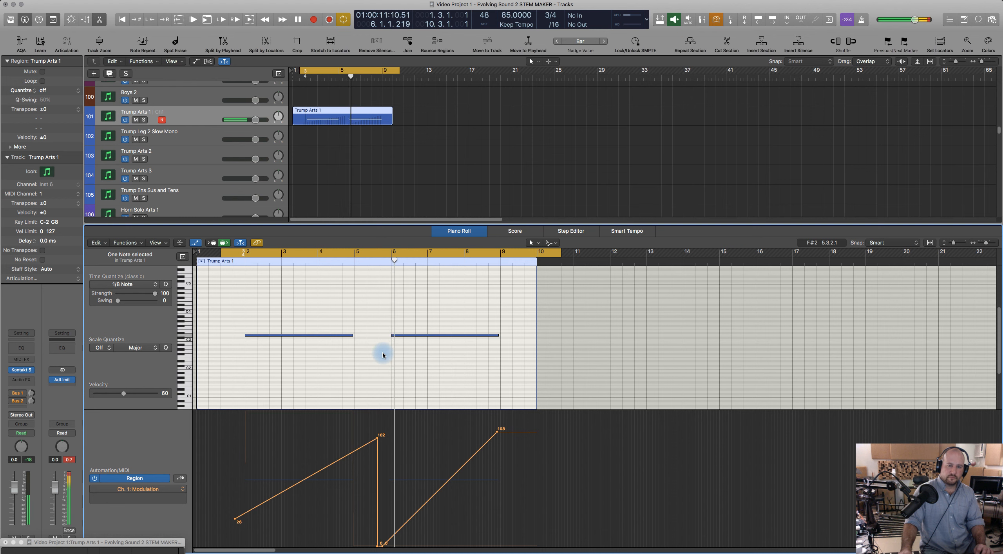
{"action": "key", "text": "space"}
Show the trumpet region's Sustain data and move the pedal release point up to 127 in bar 4.
{"action": "left_click", "coordinate": [179, 478]}
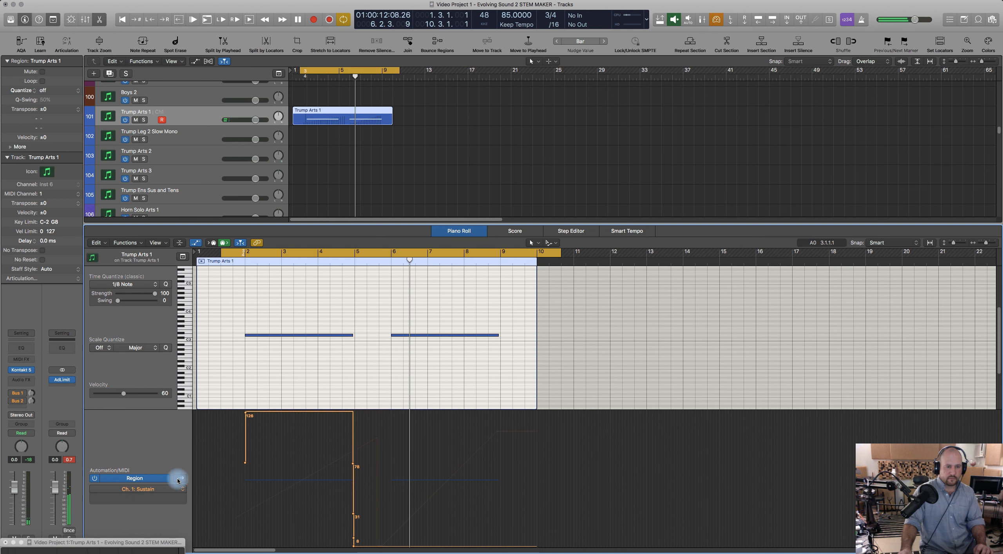
{"action": "left_click", "coordinate": [353, 548]}
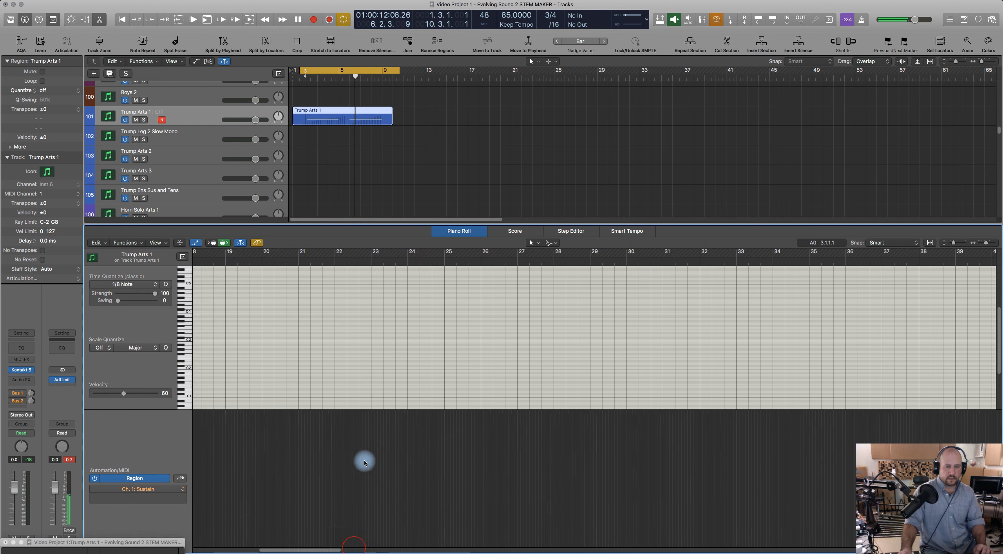
{"action": "scroll", "coordinate": [336, 439], "scroll_direction": "left", "scroll_amount": 15}
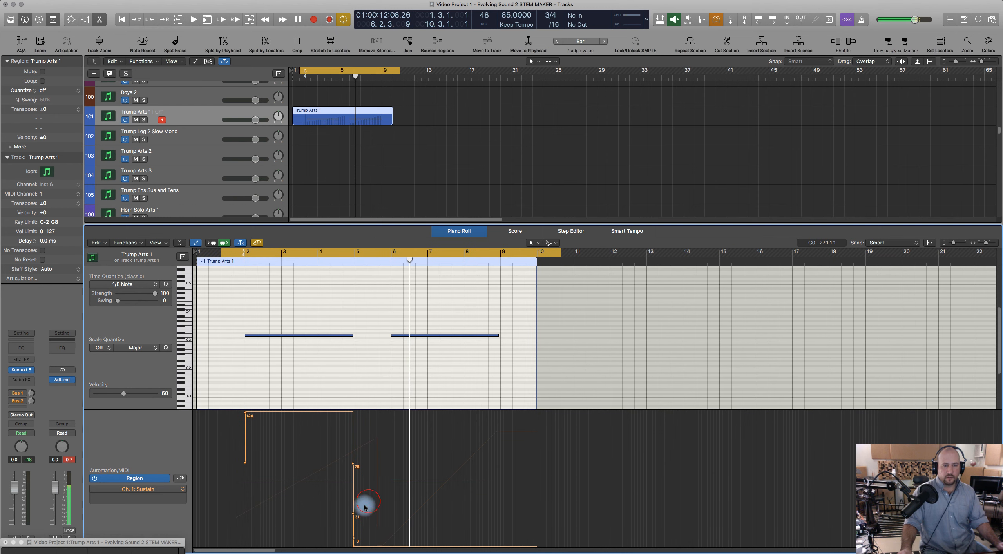
{"action": "left_click_drag", "start_coordinate": [354, 548], "coordinate": [338, 410]}
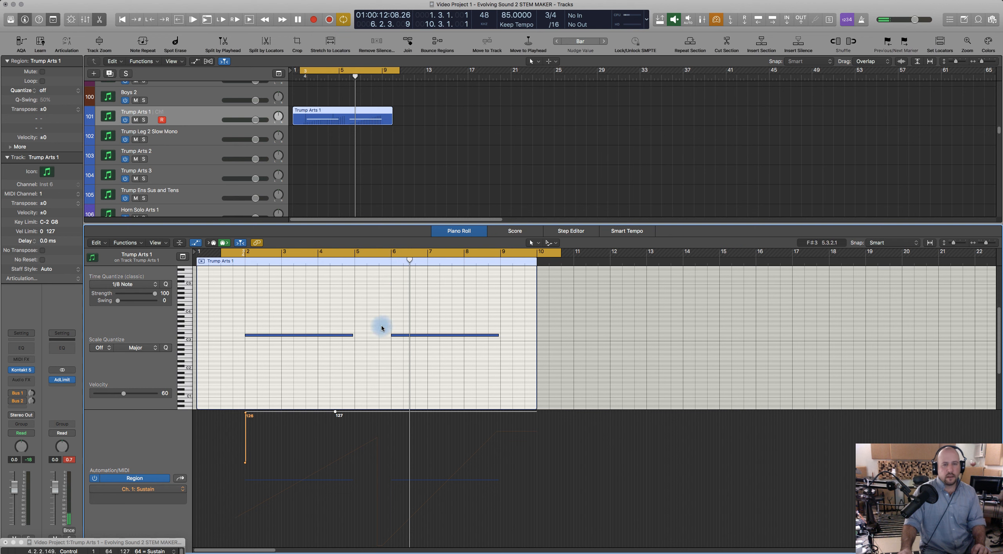
Turn off the cycle, play the trumpet part from bar 1 to bar 9, and toggle Low Latency Mode.
{"action": "key", "text": "c"}
{"action": "left_click", "coordinate": [256, 263]}
{"action": "left_click", "coordinate": [231, 261]}
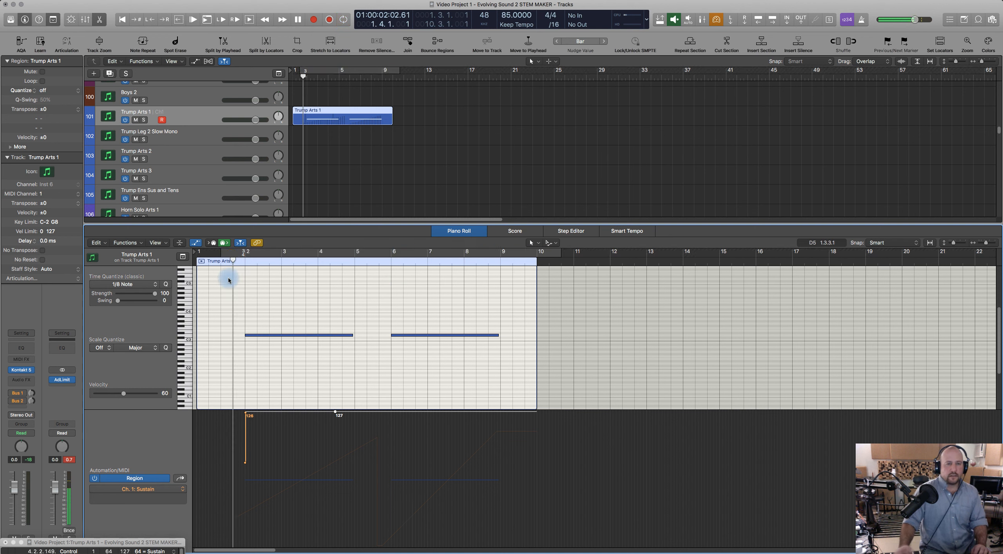
{"action": "key", "text": "space"}
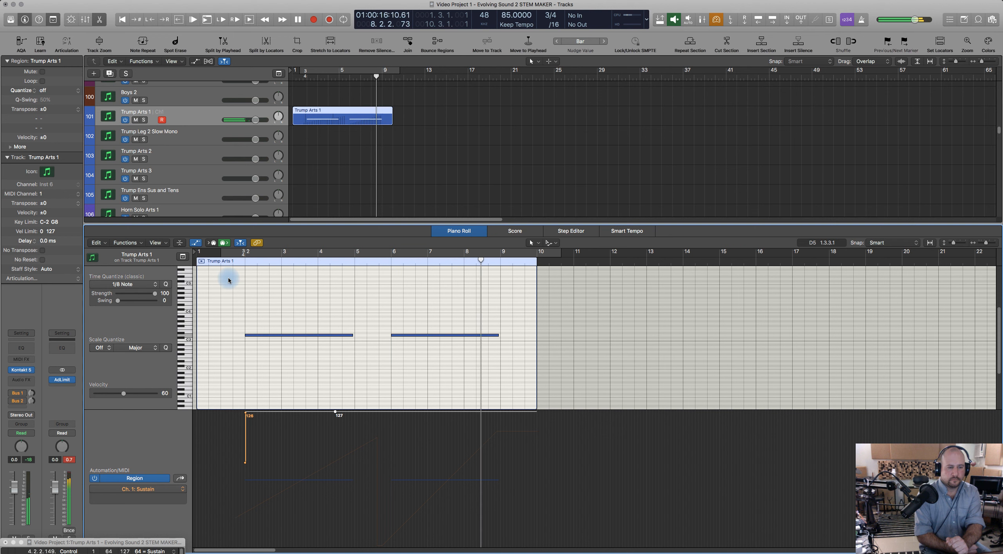
{"action": "key", "text": "space"}
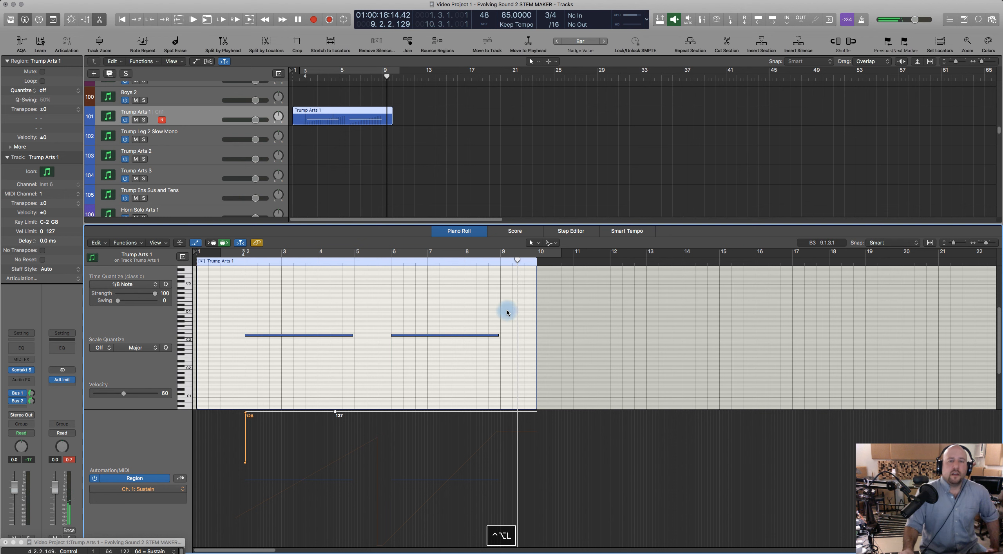
{"action": "key", "text": "alt+l"}
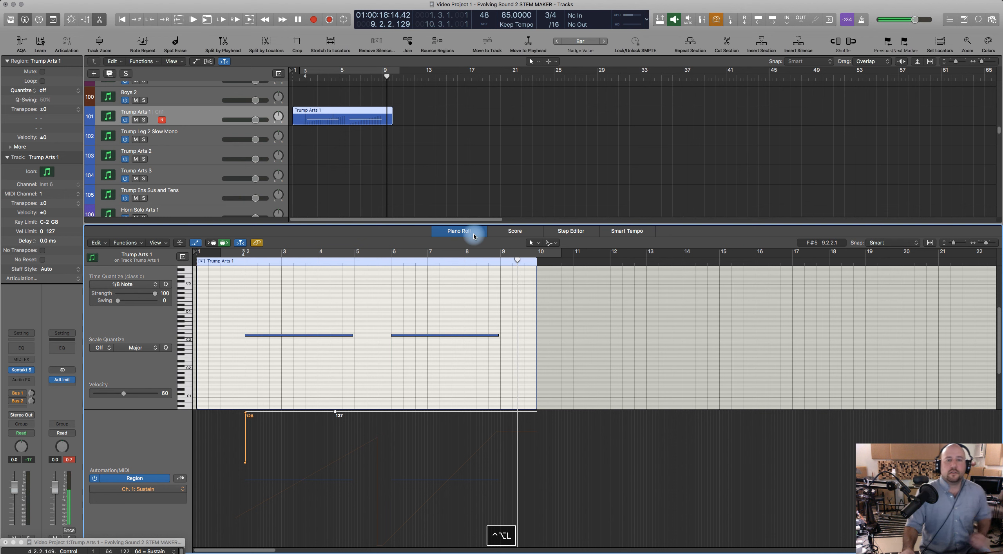
Open the Tuba Leg region in the piano roll and move its last six notes to start in bar 16.
{"action": "left_click", "coordinate": [473, 236]}
{"action": "scroll", "coordinate": [462, 343], "scroll_direction": "down", "scroll_amount": 10}
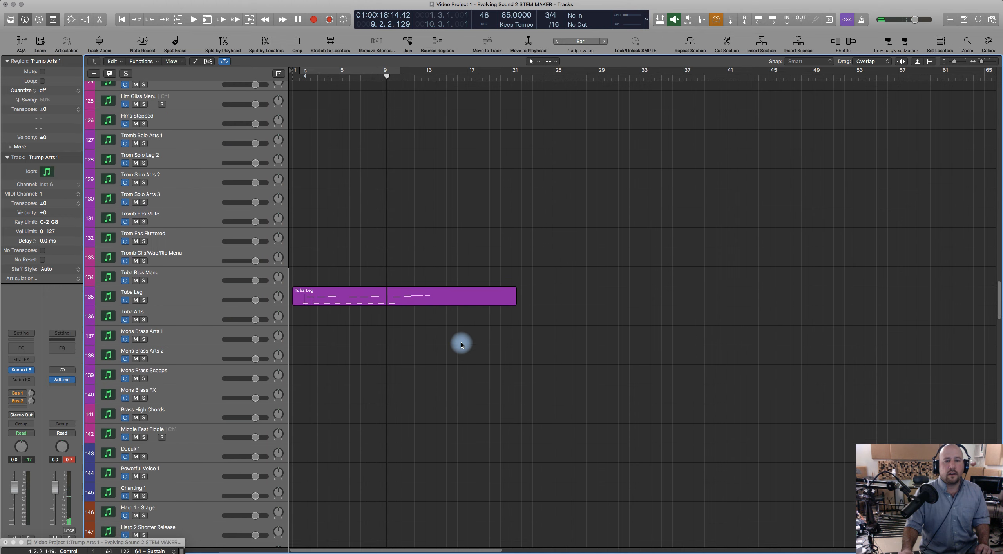
{"action": "left_click", "coordinate": [398, 286]}
{"action": "double_click", "coordinate": [398, 286]}
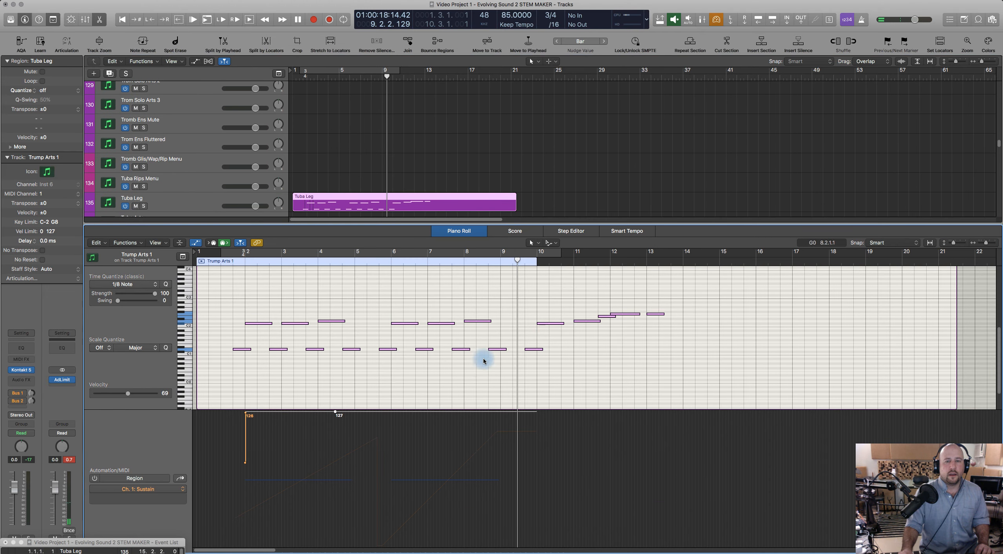
{"action": "left_click_drag", "start_coordinate": [521, 301], "coordinate": [712, 374]}
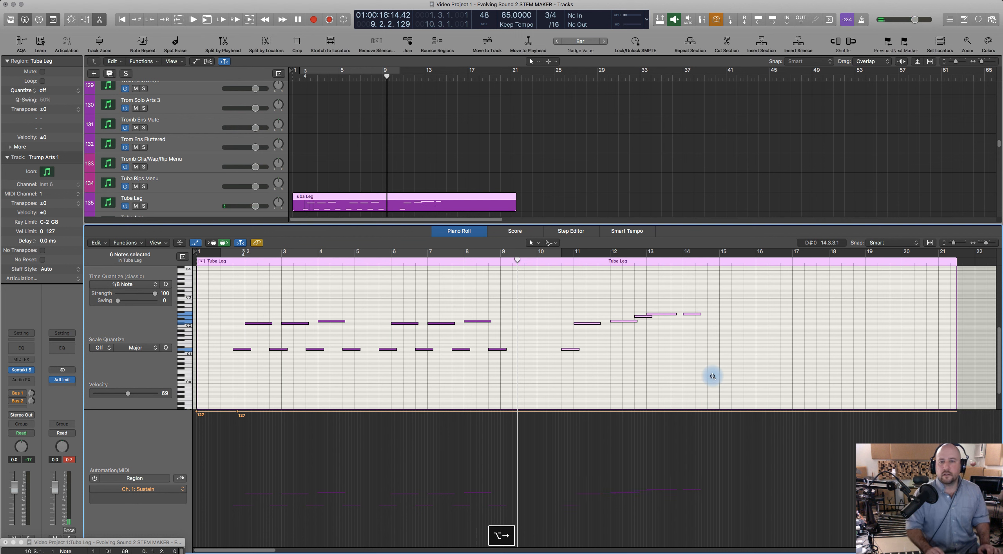
{"action": "key", "text": "alt+Right"}
{"action": "key", "text": "alt+Right"}
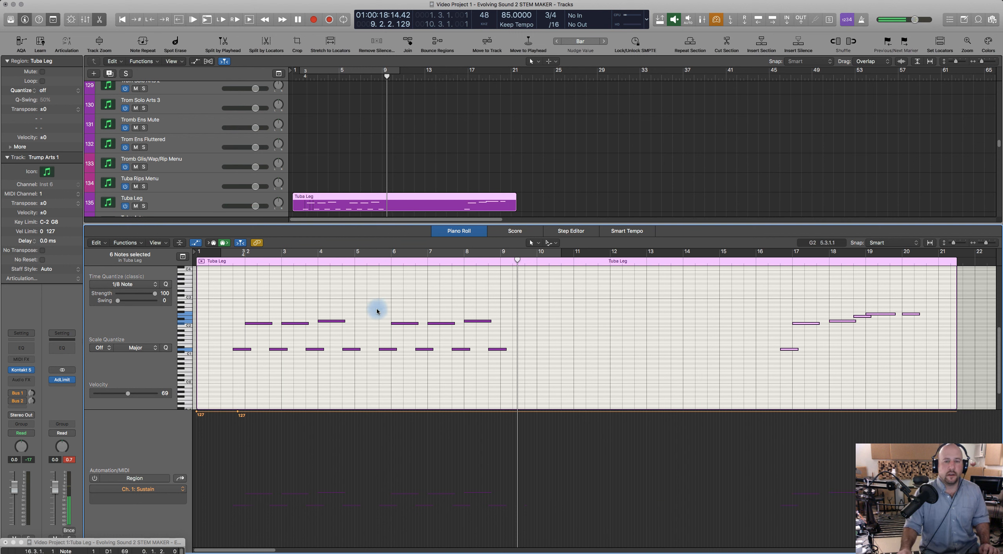
Copy the seven tuba notes starting in bar 5 four bars later, and extend the region to about bar 26.
{"action": "left_click_drag", "start_coordinate": [379, 313], "coordinate": [548, 374]}
{"action": "left_click", "coordinate": [340, 351]}
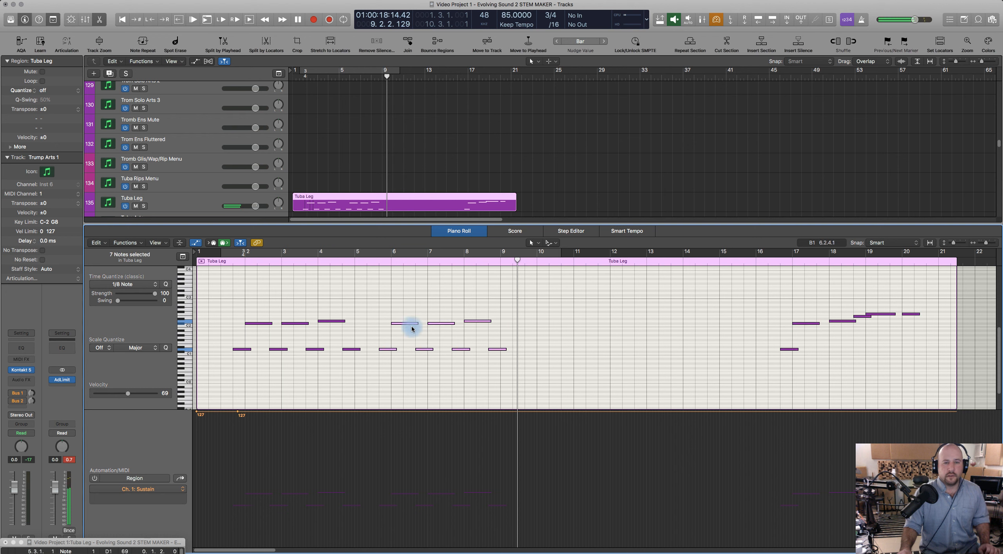
{"action": "left_click_drag", "start_coordinate": [405, 325], "coordinate": [550, 325]}
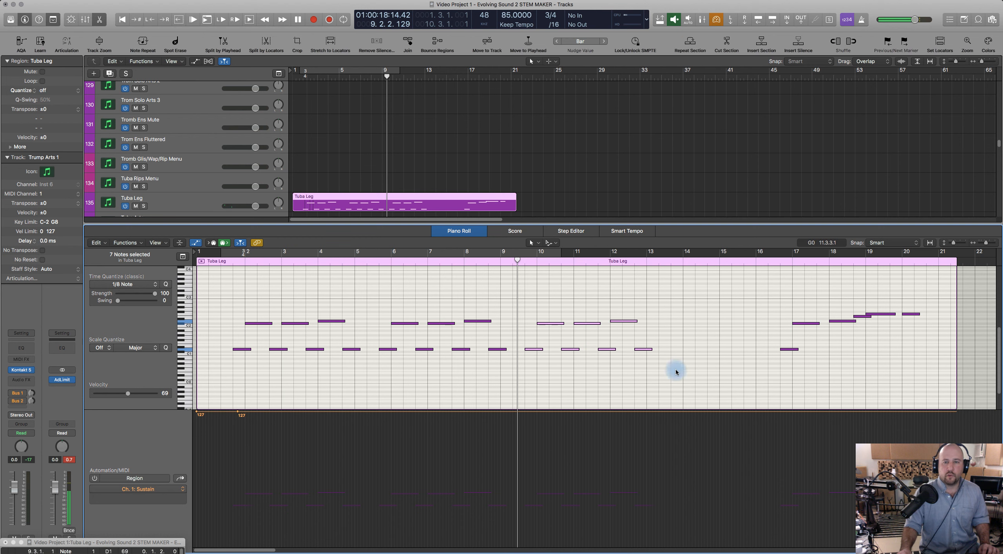
{"action": "scroll", "coordinate": [810, 347], "scroll_direction": "right", "scroll_amount": 5}
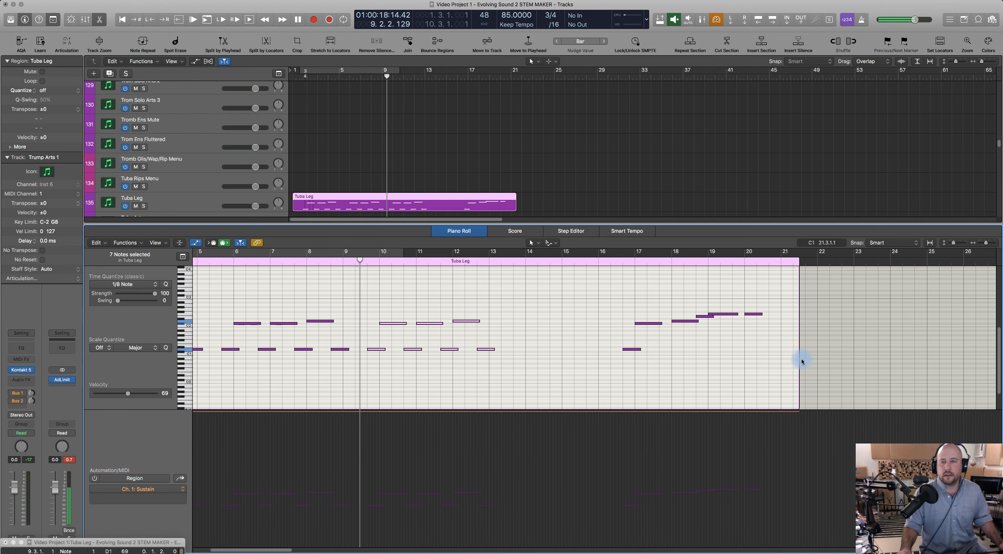
{"action": "left_click_drag", "start_coordinate": [798, 361], "coordinate": [962, 370]}
{"action": "scroll", "coordinate": [568, 336], "scroll_direction": "left", "scroll_amount": 5}
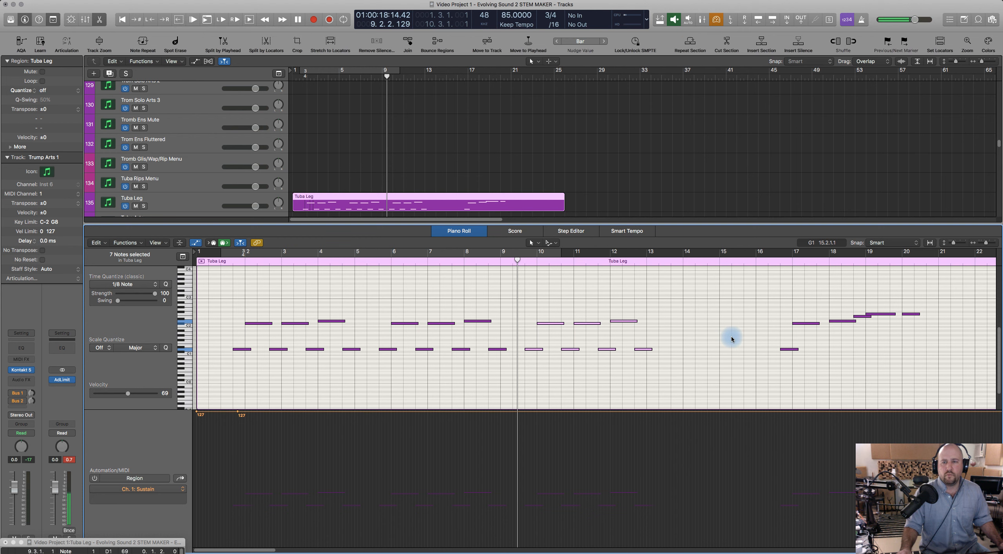
Move the last copied low tuba note to E2 at bar 13 with a length of one bar.
{"action": "scroll", "coordinate": [712, 338], "scroll_direction": "right", "scroll_amount": 3}
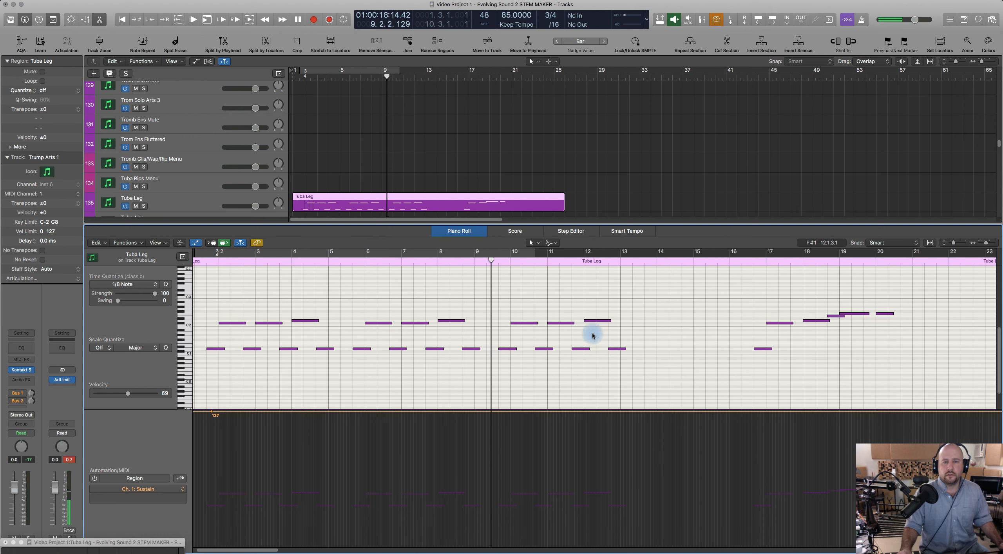
{"action": "left_click", "coordinate": [616, 361]}
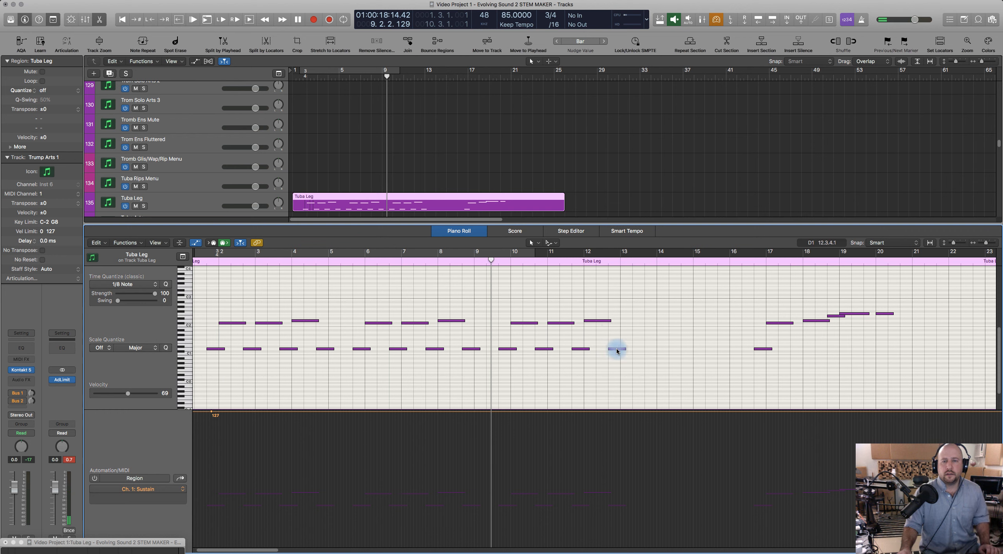
{"action": "left_click_drag", "start_coordinate": [616, 349], "coordinate": [656, 315]}
Move the final six tuba notes three bars later so they start in bar 19.
{"action": "left_click", "coordinate": [734, 303]}
{"action": "left_click_drag", "start_coordinate": [740, 319], "coordinate": [917, 394]}
{"action": "key", "text": "alt+Right"}
{"action": "key", "text": "alt+Right"}
{"action": "key", "text": "alt+Right"}
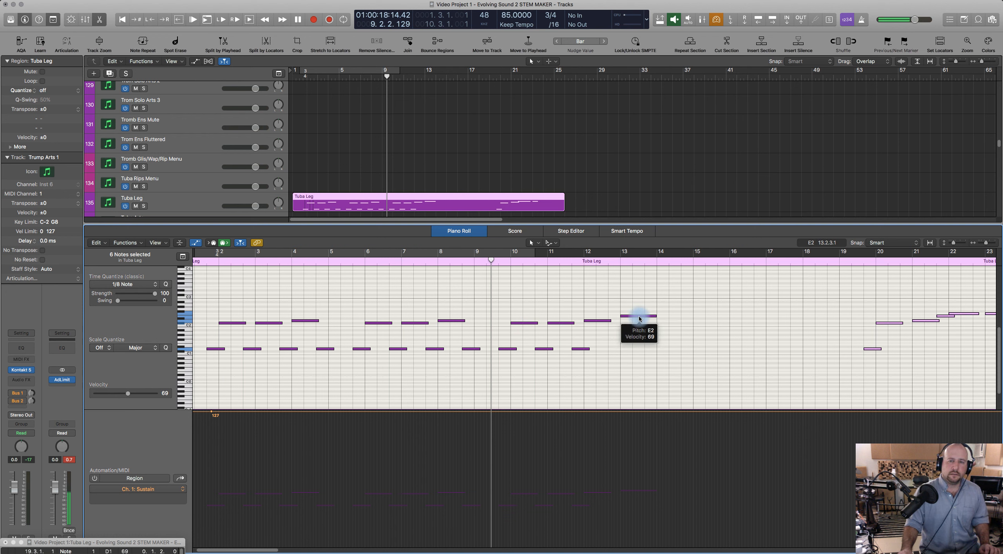
Copy the E2 tuba note from bar 13 to G2 at bar 14, and lengthen the D2 note at bar 12 slightly past bar 13.
{"action": "left_click_drag", "start_coordinate": [639, 318], "coordinate": [675, 310]}
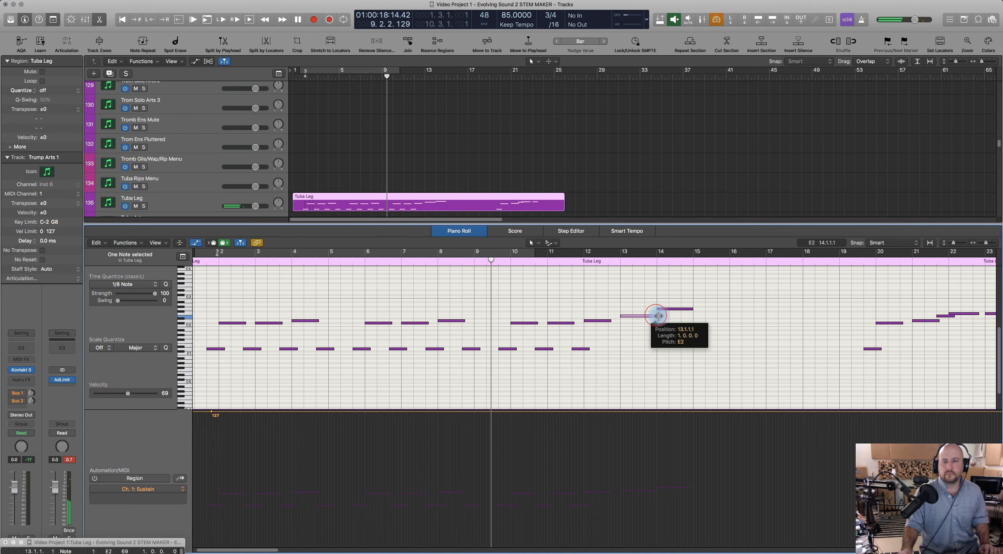
{"action": "scroll", "coordinate": [620, 342], "scroll_direction": "right", "scroll_amount": 2}
{"action": "left_click_drag", "start_coordinate": [588, 321], "coordinate": [598, 325]}
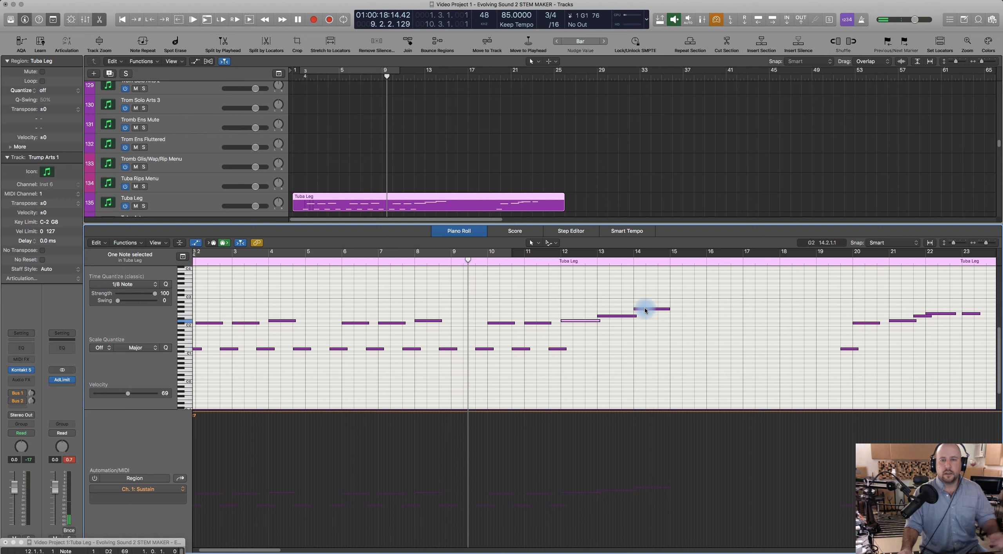
{"action": "key", "text": "space"}
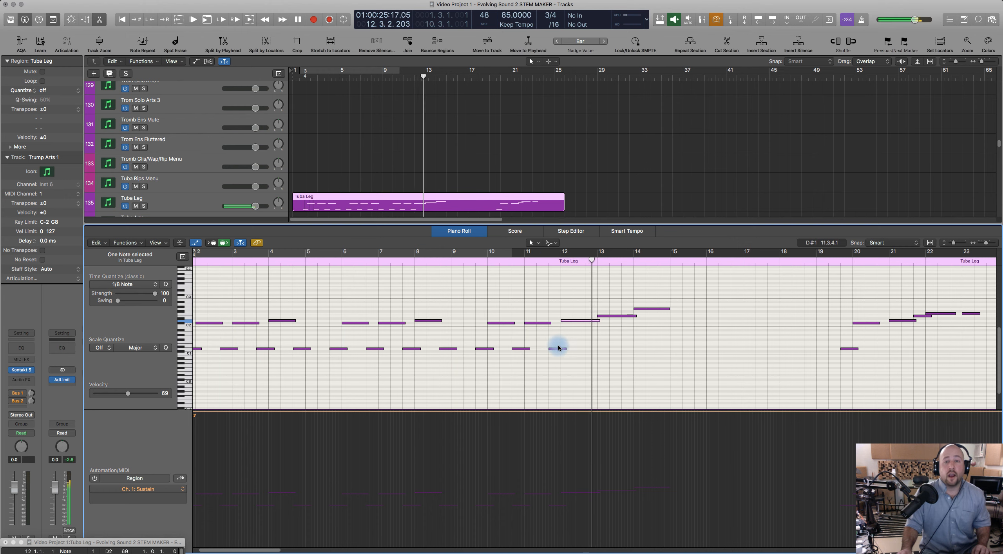
{"action": "key", "text": "space"}
Open the region on the Bass Leg 1 track in the piano roll and delete its last six notes.
{"action": "left_click", "coordinate": [464, 231]}
{"action": "scroll", "coordinate": [478, 389], "scroll_direction": "down", "scroll_amount": 20}
{"action": "scroll", "coordinate": [479, 388], "scroll_direction": "down", "scroll_amount": 6}
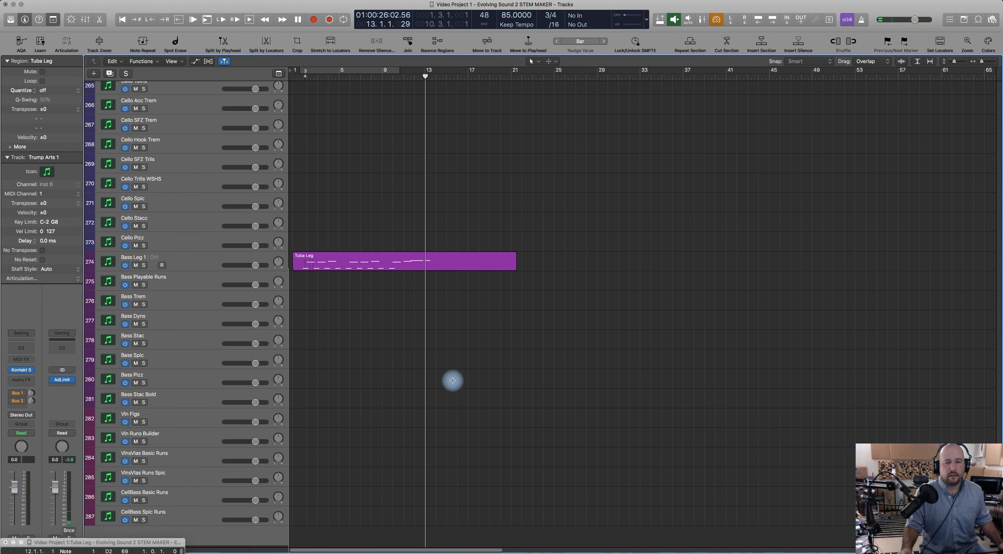
{"action": "double_click", "coordinate": [407, 259]}
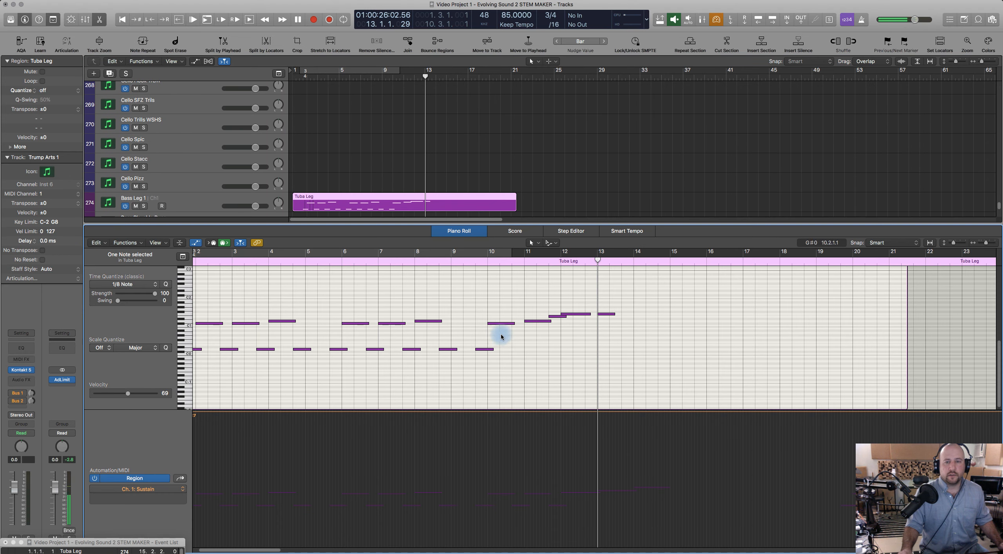
{"action": "left_click_drag", "start_coordinate": [474, 298], "coordinate": [683, 392]}
{"action": "key", "text": "Delete"}
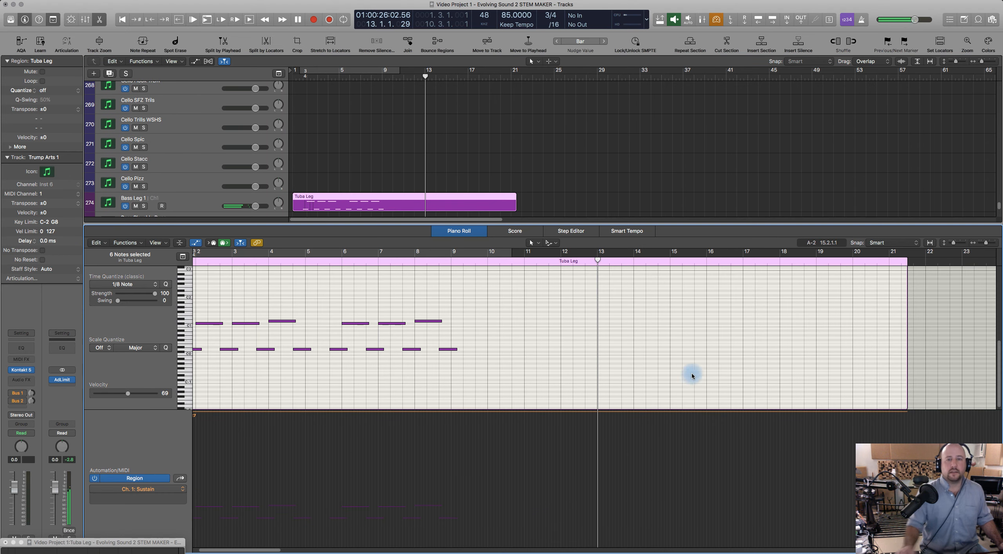
Reopen the Tuba Leg region on track 135 in the piano roll and play the line through into bar 14.
{"action": "scroll", "coordinate": [472, 180], "scroll_direction": "up", "scroll_amount": 18}
{"action": "scroll", "coordinate": [472, 179], "scroll_direction": "up", "scroll_amount": 11}
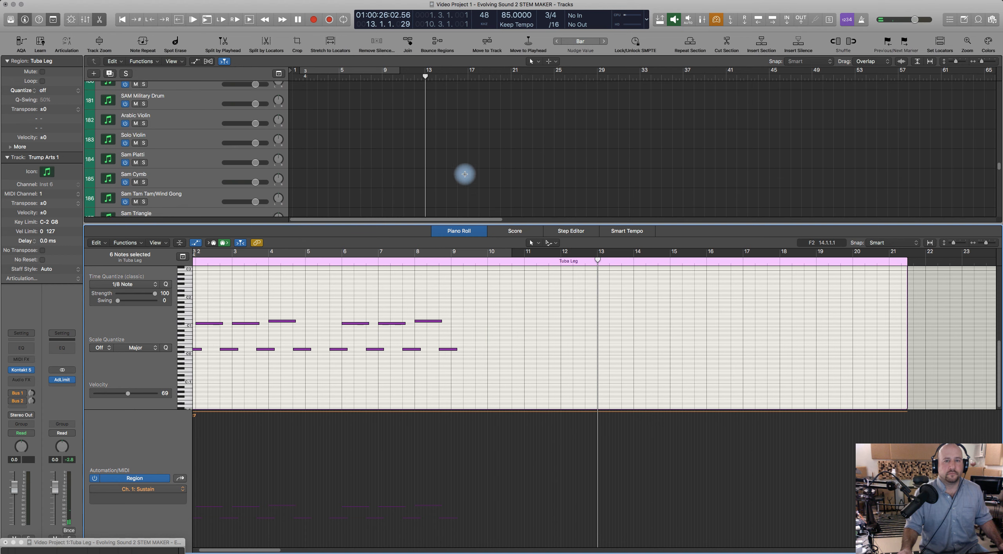
{"action": "scroll", "coordinate": [452, 180], "scroll_direction": "up", "scroll_amount": 5}
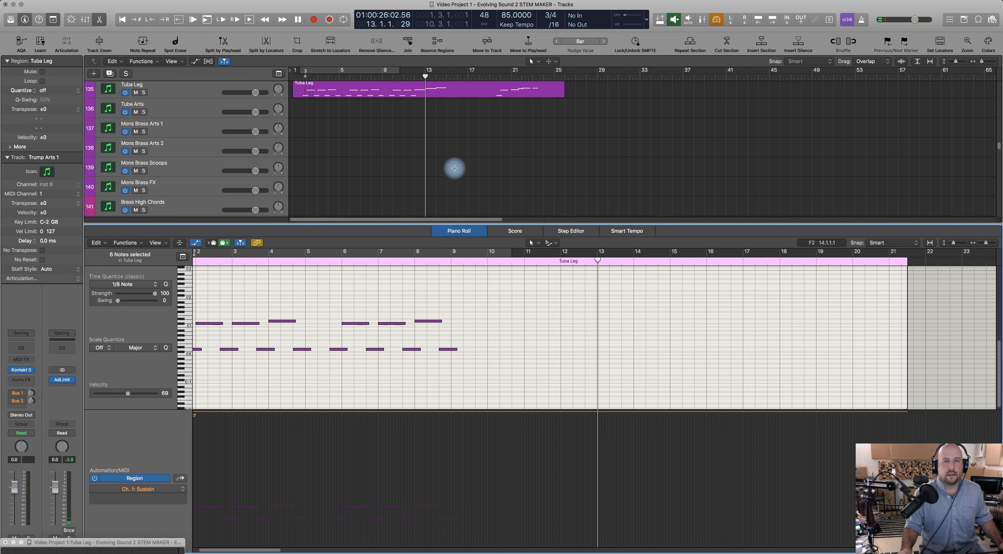
{"action": "left_click", "coordinate": [441, 141]}
{"action": "left_click", "coordinate": [474, 262]}
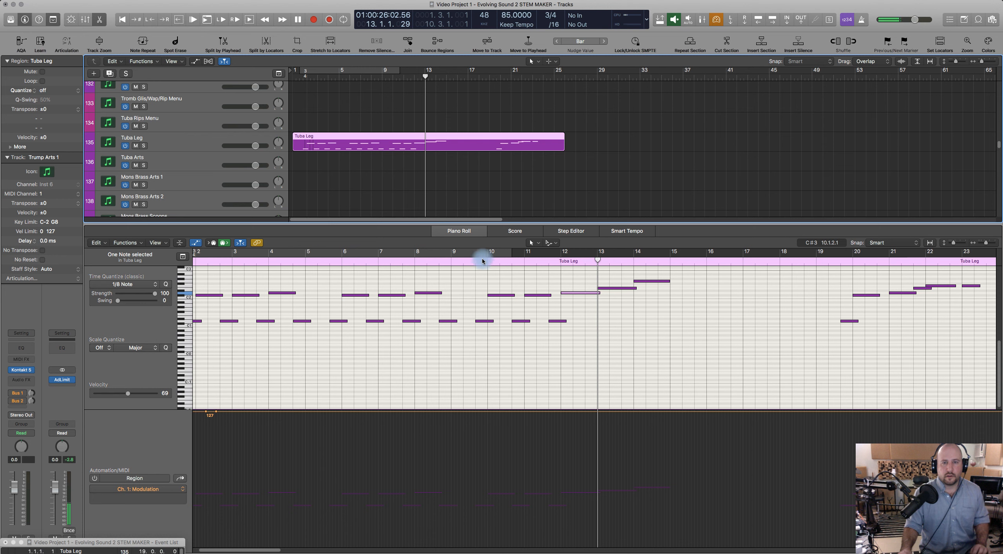
{"action": "key", "text": "space"}
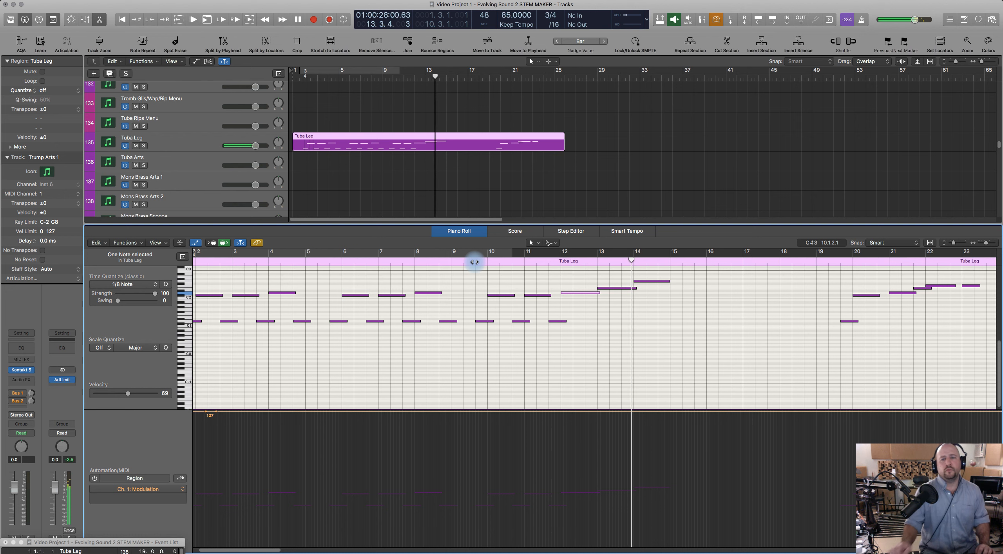
{"action": "key", "text": "space"}
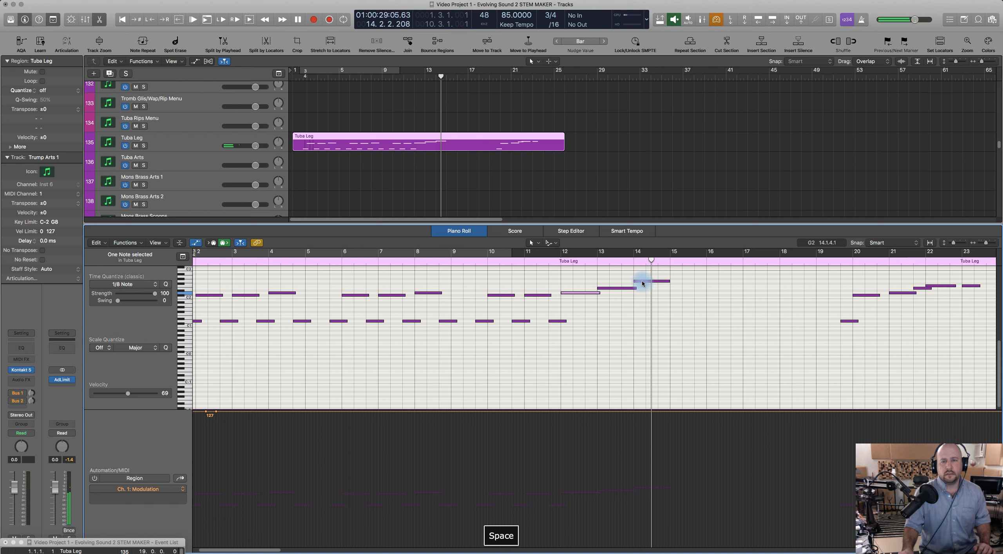
Audition the G2 tuba note at bar 14 and play the line leading through it again.
{"action": "left_click", "coordinate": [639, 281]}
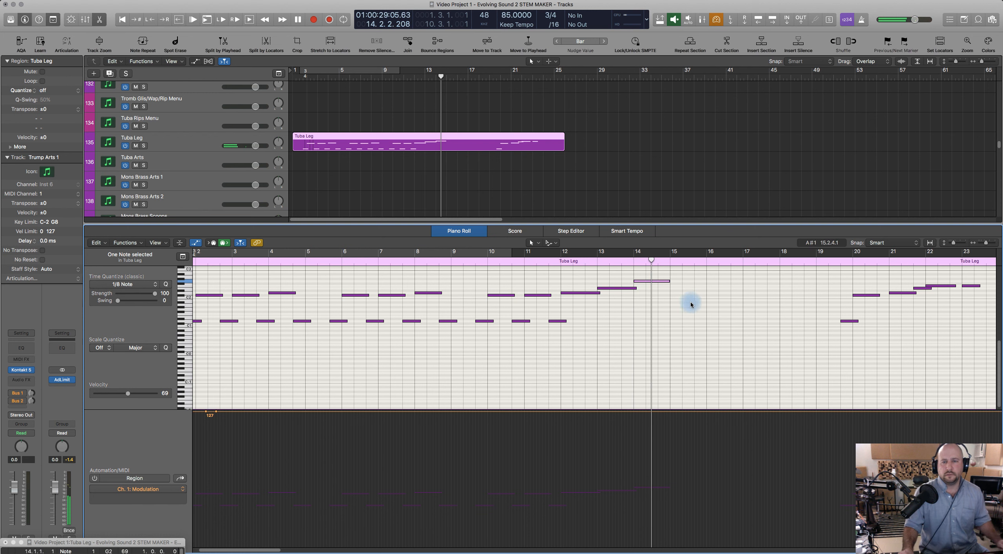
{"action": "scroll", "coordinate": [689, 321], "scroll_direction": "right", "scroll_amount": 5}
{"action": "scroll", "coordinate": [690, 321], "scroll_direction": "up", "scroll_amount": 1}
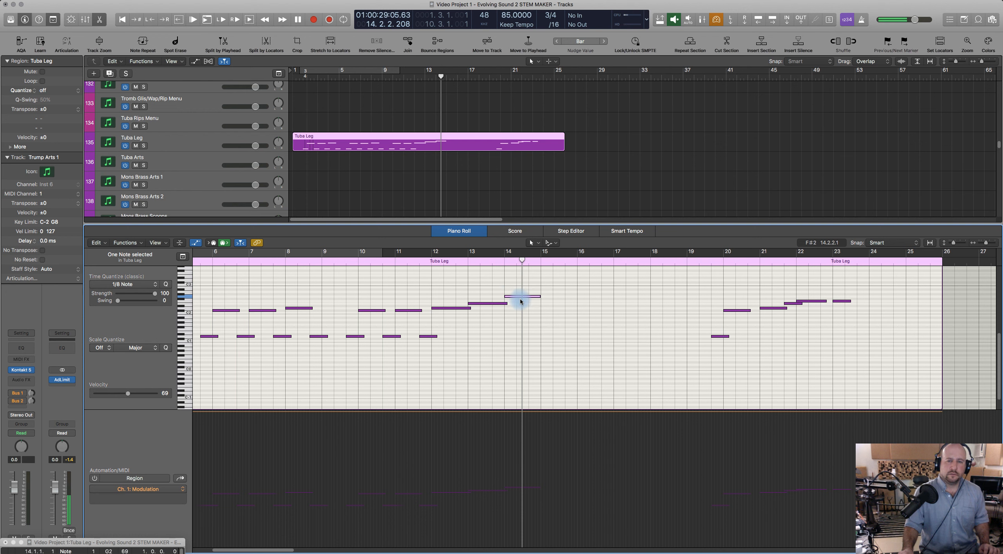
{"action": "left_click", "coordinate": [518, 298]}
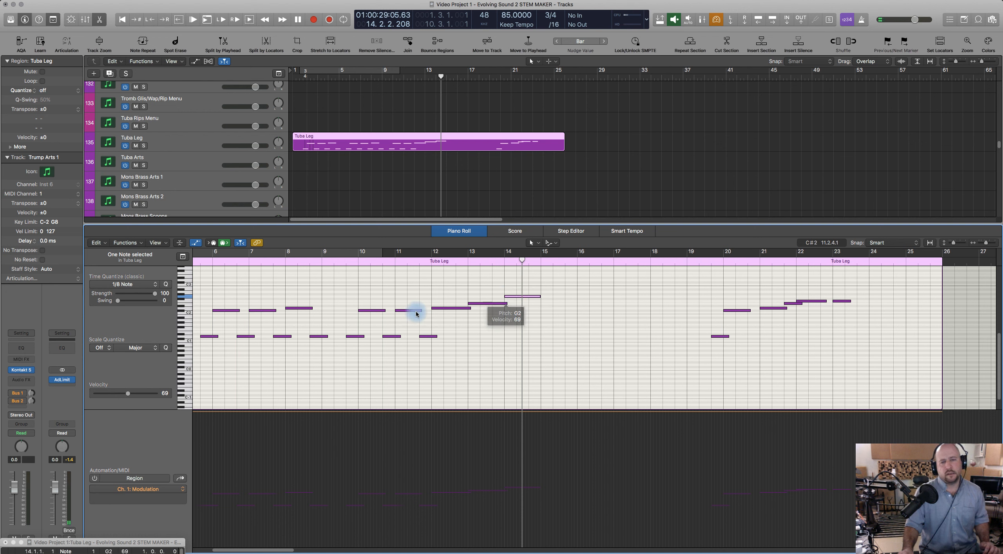
{"action": "left_click", "coordinate": [343, 261]}
{"action": "key", "text": "space"}
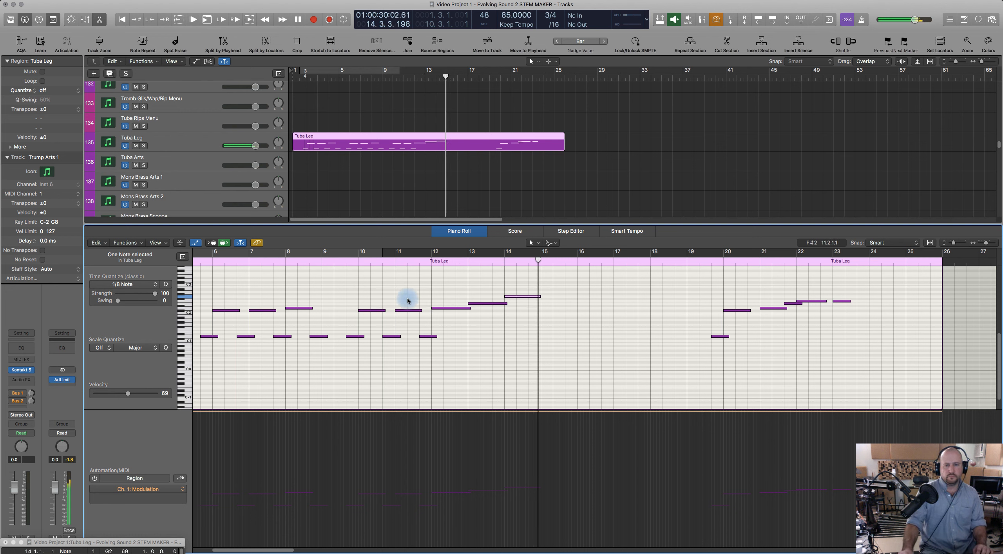
Stop playback and copy the bar 14 G2 note to bar 15 a semitone lower, shortened to about half a bar.
{"action": "key", "text": "space"}
{"action": "left_click", "coordinate": [492, 262]}
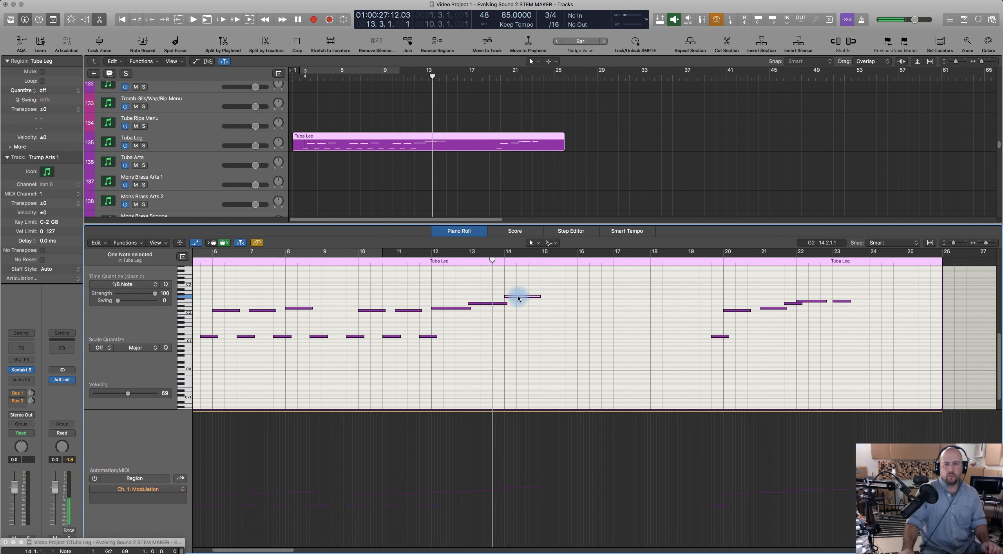
{"action": "left_click_drag", "start_coordinate": [517, 300], "coordinate": [555, 301]}
{"action": "left_click", "coordinate": [544, 305]}
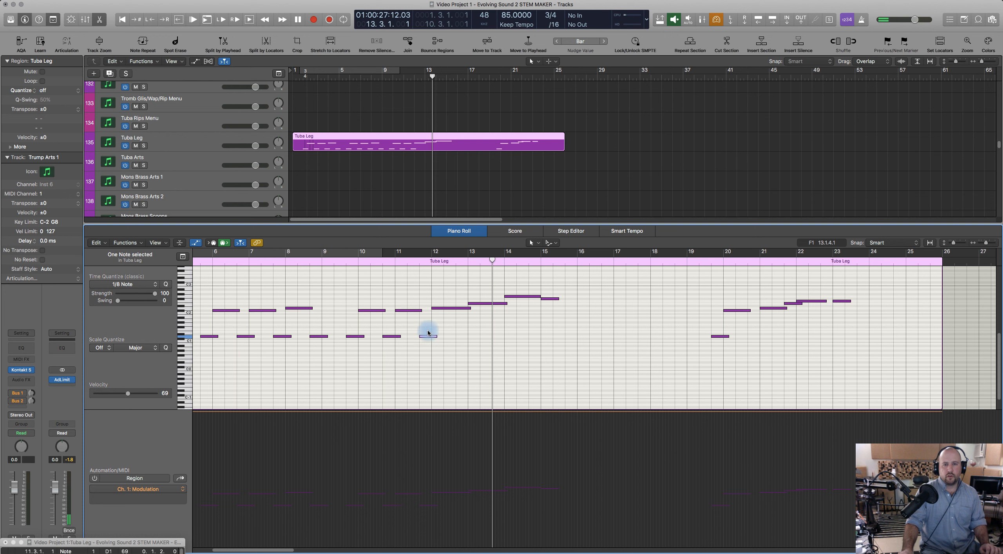
Copy the low D1 pickup note to 15.3 in the Tuba Leg region and lower the new bar 15 note to F2.
{"action": "left_click_drag", "start_coordinate": [430, 339], "coordinate": [573, 337]}
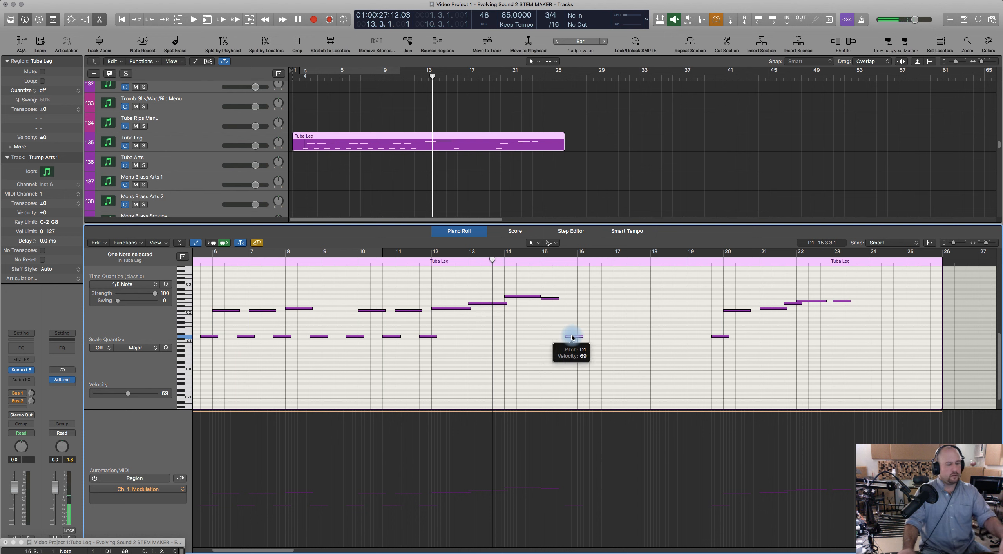
{"action": "left_click", "coordinate": [182, 138]}
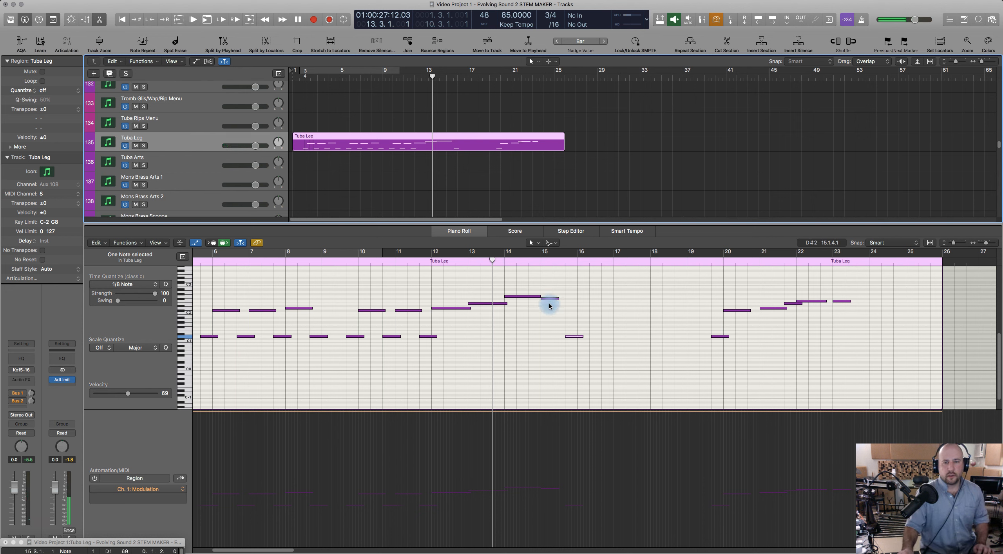
{"action": "left_click_drag", "start_coordinate": [546, 300], "coordinate": [547, 303]}
{"action": "left_click", "coordinate": [518, 297]}
{"action": "left_click", "coordinate": [547, 303]}
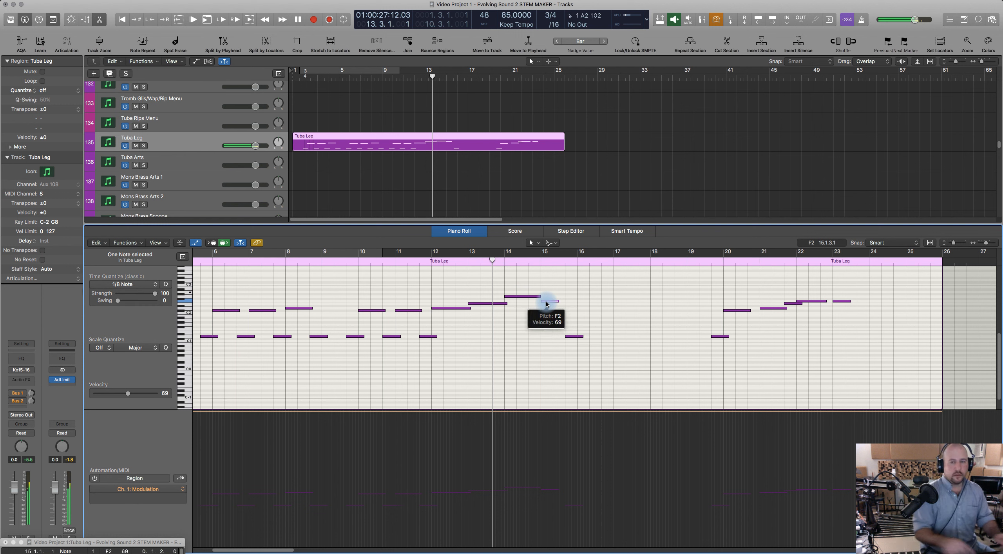
Add an A2 note at the start of bar 16 and play the tuba passage from bar 9.
{"action": "left_click_drag", "start_coordinate": [573, 336], "coordinate": [607, 292]}
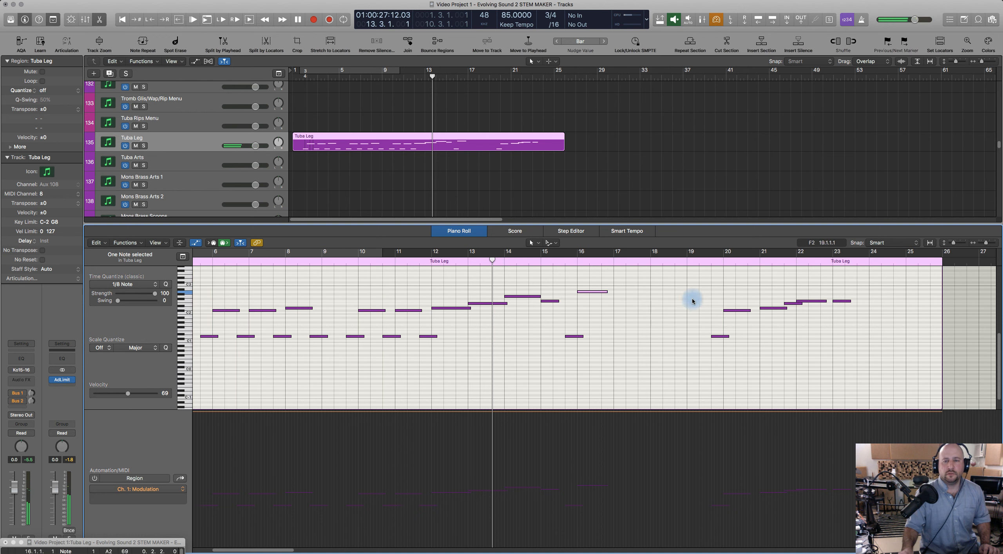
{"action": "left_click", "coordinate": [343, 262]}
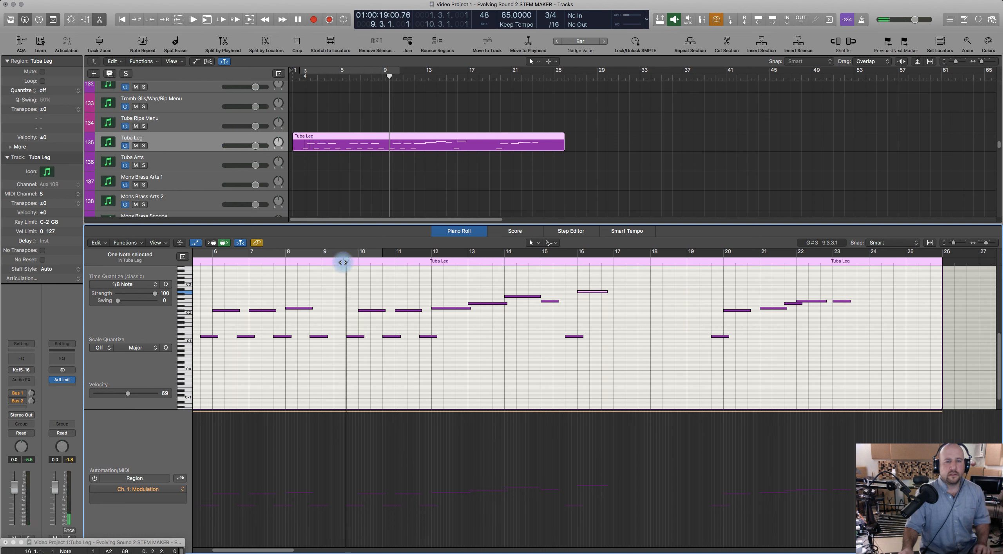
{"action": "key", "text": "space"}
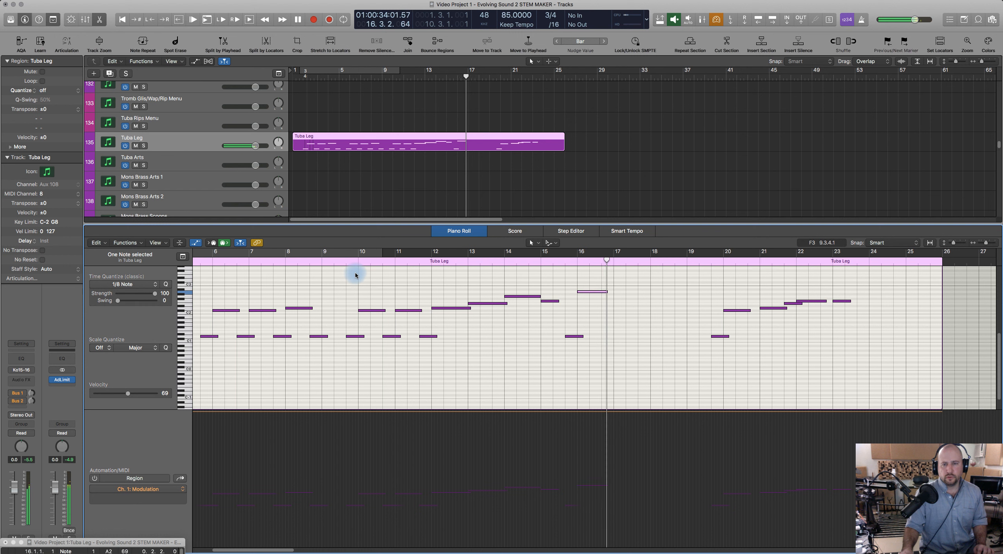
{"action": "key", "text": "space"}
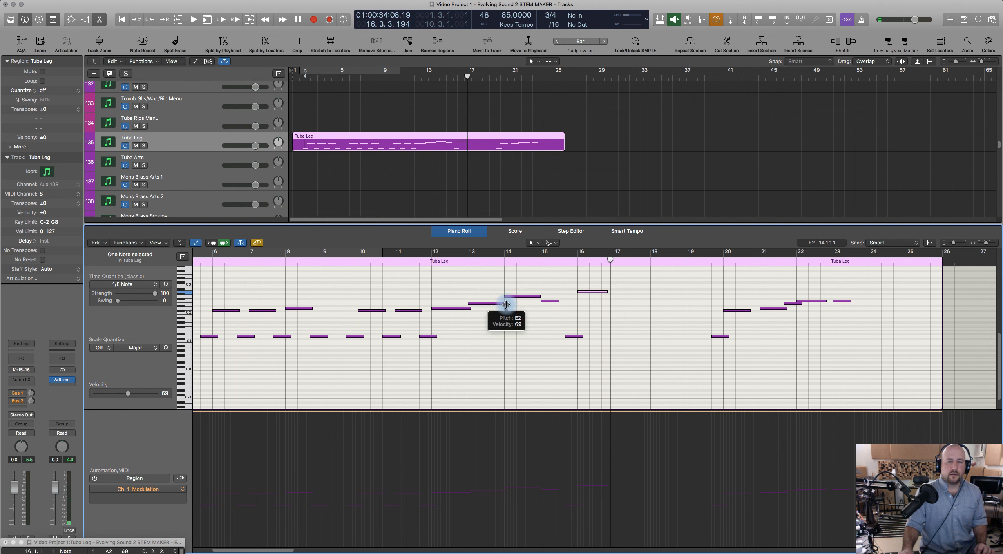
Replay the passage from bar 9 and shorten the E2 note in bar 13 so it ends before bar 14.
{"action": "left_click", "coordinate": [338, 264]}
{"action": "key", "text": "space"}
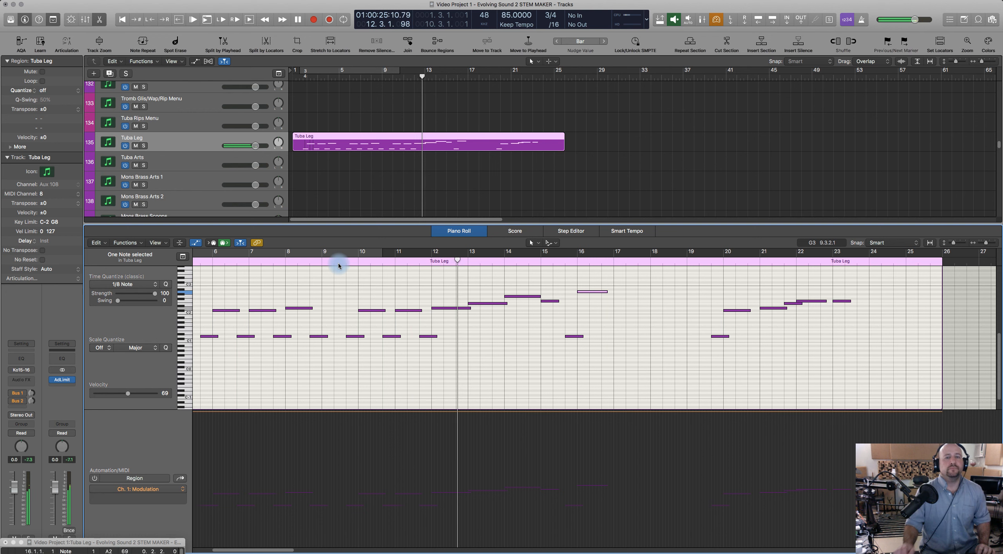
{"action": "key", "text": "space"}
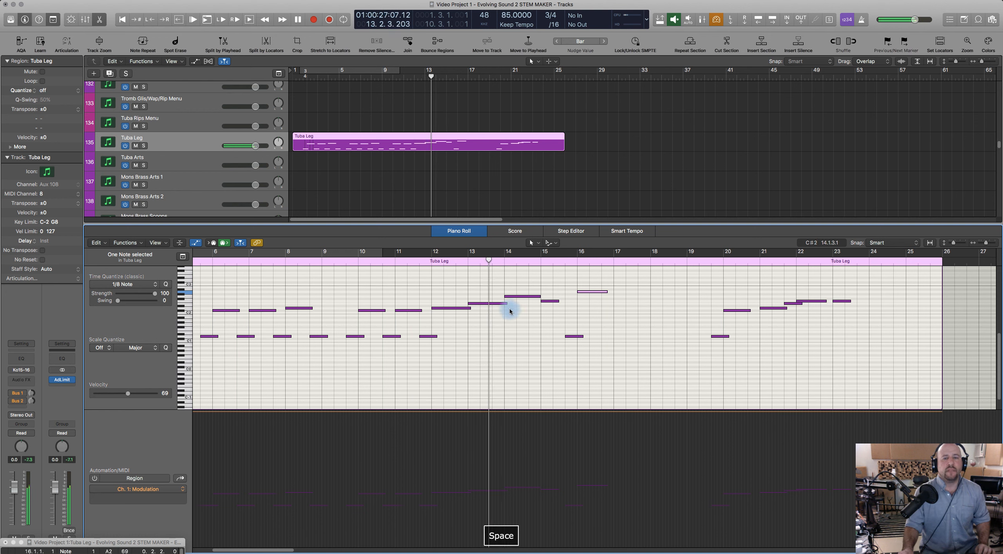
{"action": "left_click_drag", "start_coordinate": [506, 303], "coordinate": [494, 303]}
{"action": "left_click", "coordinate": [493, 304]}
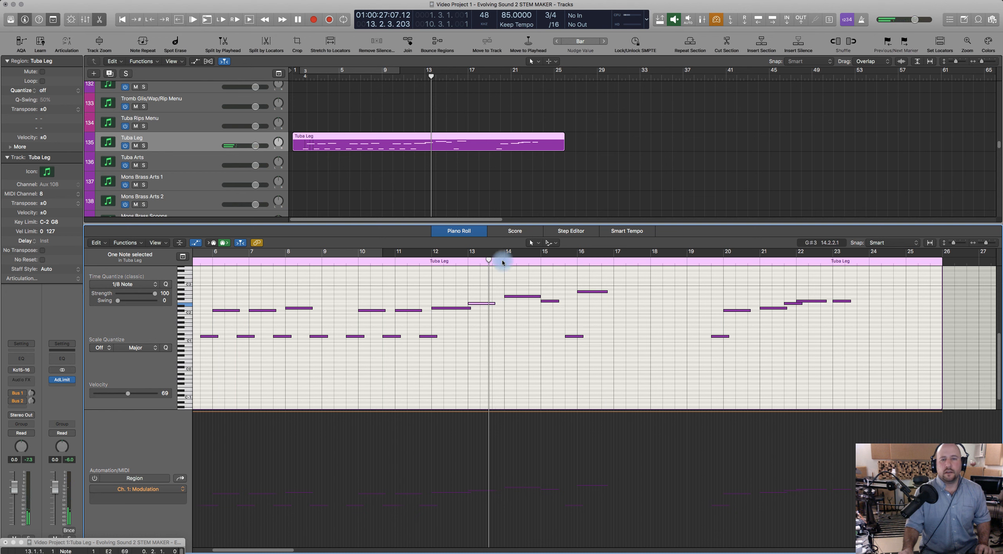
Play through to bar 16 and lengthen the bar 14 G2 note slightly past the start of bar 15.
{"action": "key", "text": "space"}
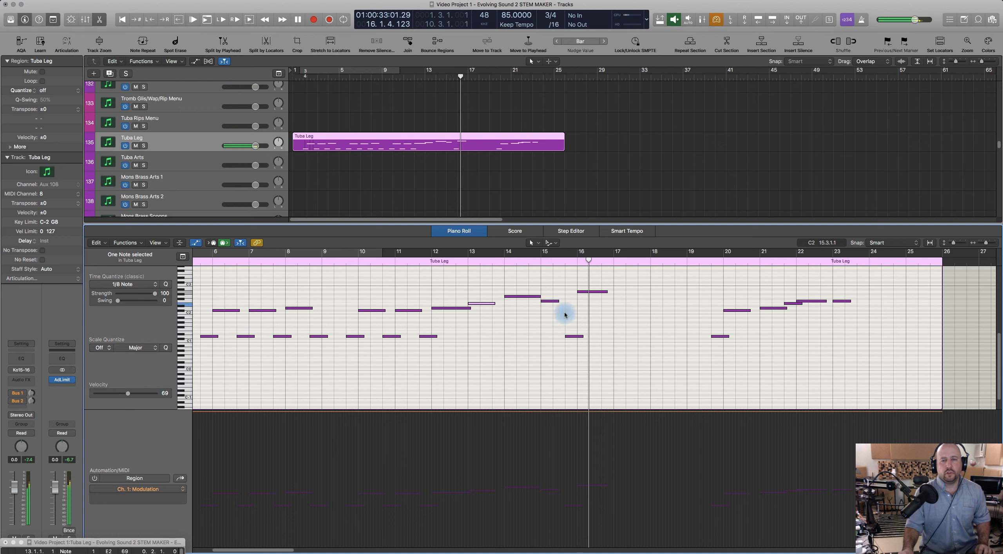
{"action": "key", "text": "space"}
{"action": "left_click_drag", "start_coordinate": [540, 296], "coordinate": [547, 297]}
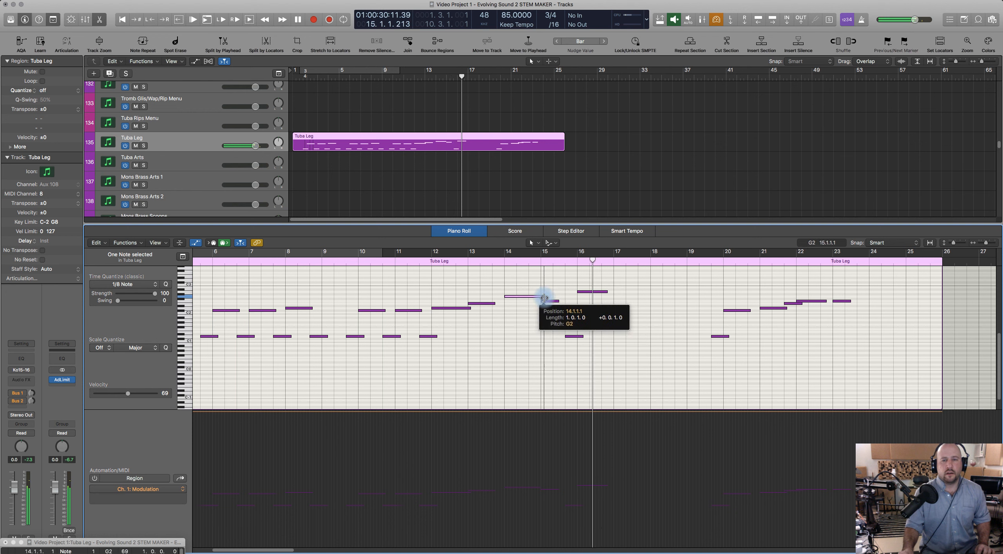
Select the Tuba Leg notes from the bar 9 pickup through bar 16, move the playhead to bar 10 and copy them.
{"action": "left_click_drag", "start_coordinate": [346, 278], "coordinate": [409, 303]}
{"action": "left_click_drag", "start_coordinate": [533, 357], "coordinate": [619, 377]}
{"action": "key", "text": "slash"}
{"action": "type", "text": "10"}
{"action": "key", "text": "Return"}
{"action": "key", "text": "super+c"}
Paste the copied notes into the Bass Leg 1 region, aligned with the bar 9 pickup and an octave below the tuba.
{"action": "scroll", "coordinate": [471, 202], "scroll_direction": "down", "scroll_amount": 20}
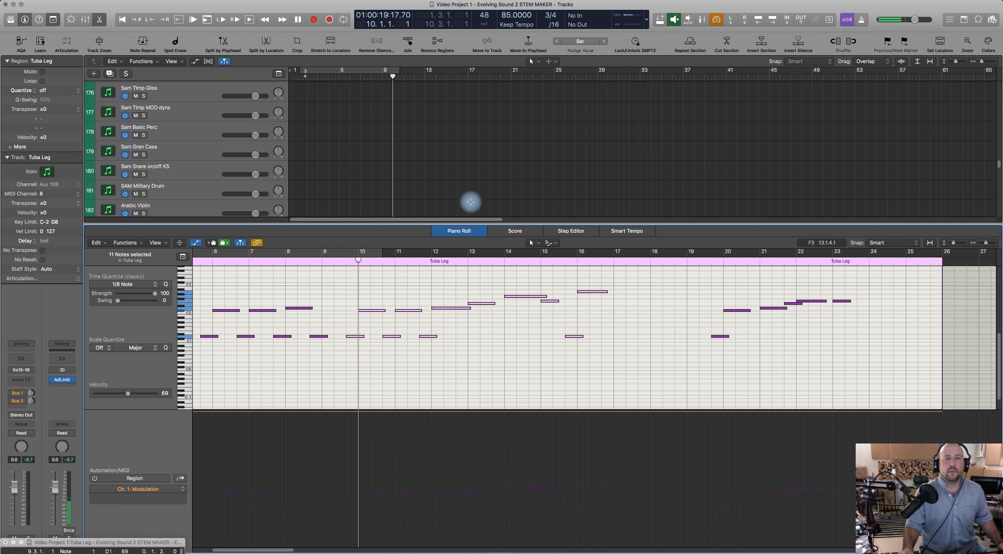
{"action": "scroll", "coordinate": [434, 148], "scroll_direction": "down", "scroll_amount": 15}
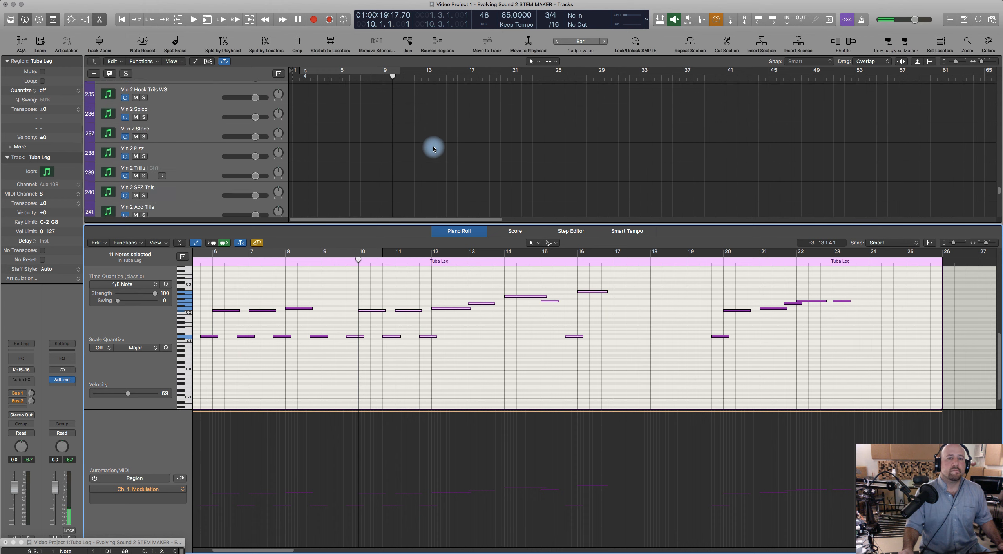
{"action": "scroll", "coordinate": [435, 149], "scroll_direction": "up", "scroll_amount": 3}
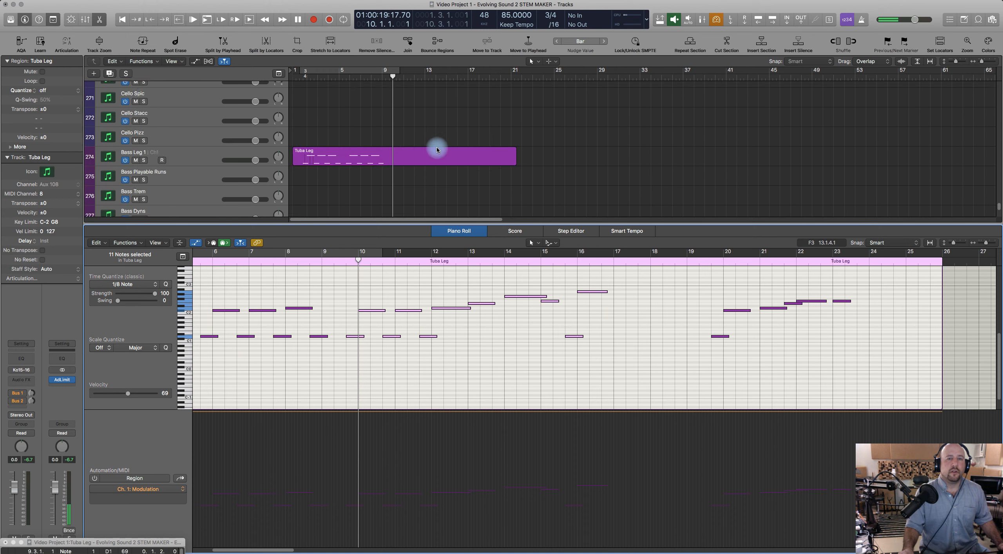
{"action": "left_click", "coordinate": [406, 206]}
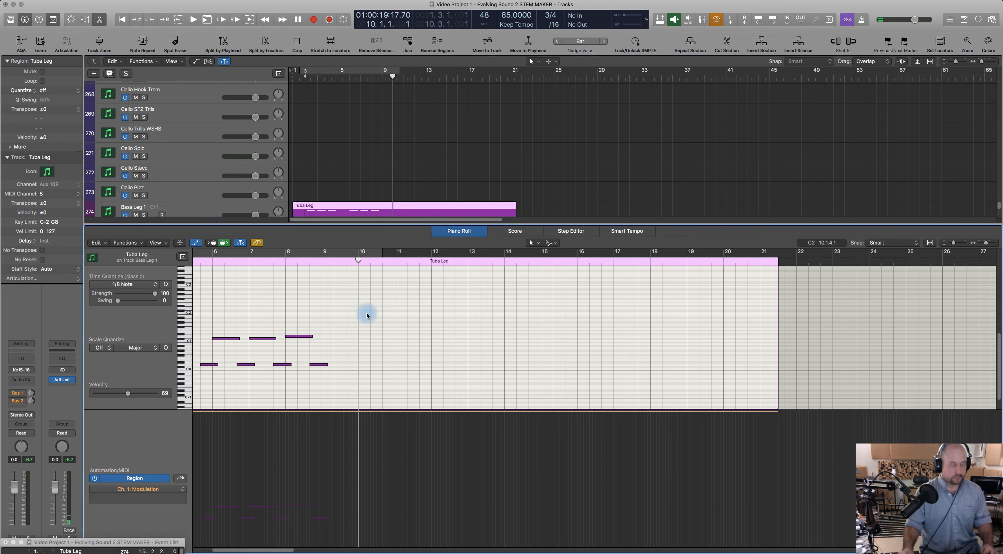
{"action": "key", "text": "super+v"}
{"action": "left_click_drag", "start_coordinate": [364, 343], "coordinate": [354, 368]}
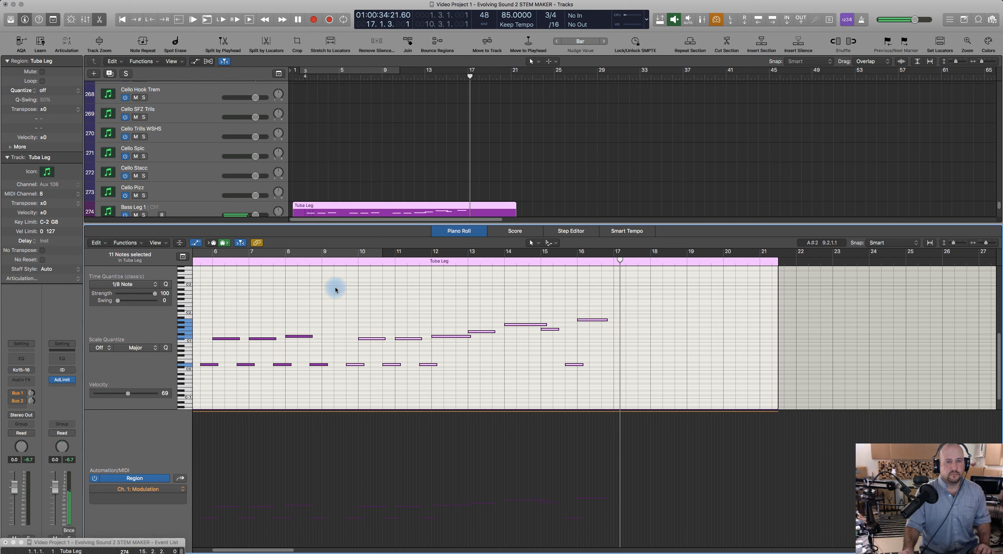
Play the combined bass and tuba phrase from bar 9 and return the playhead to the 15.3 pickup.
{"action": "left_click", "coordinate": [341, 264]}
{"action": "key", "text": "space"}
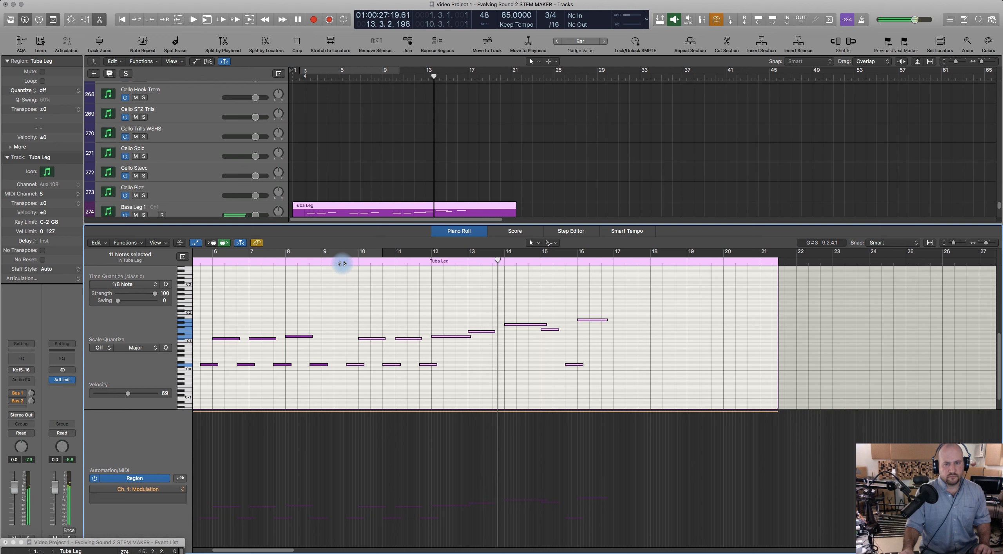
{"action": "left_click", "coordinate": [410, 295]}
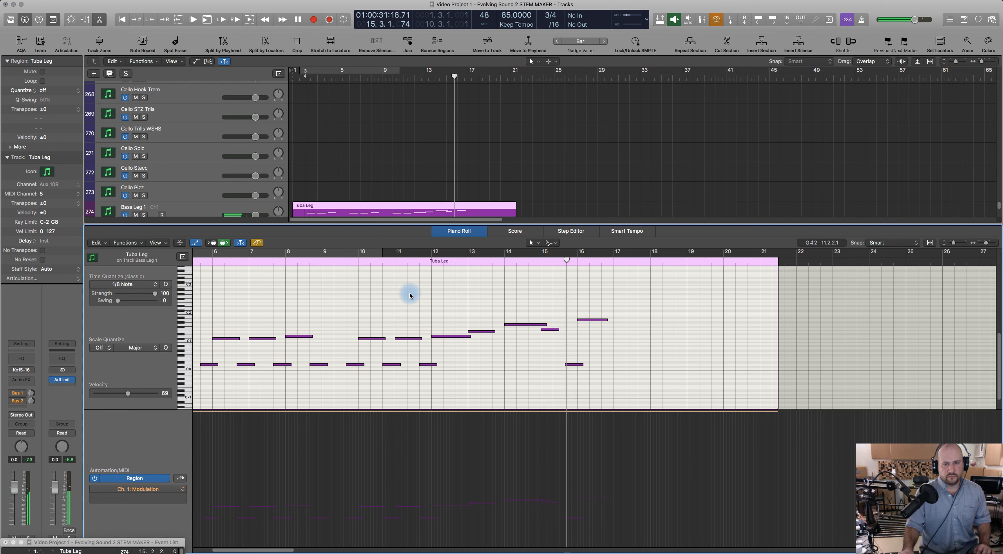
{"action": "key", "text": "space"}
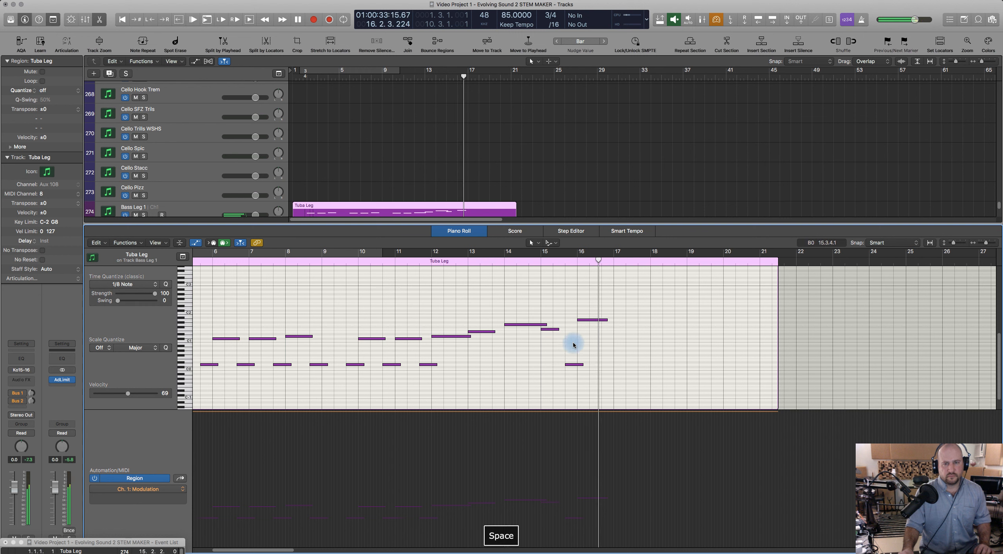
{"action": "left_click", "coordinate": [562, 263]}
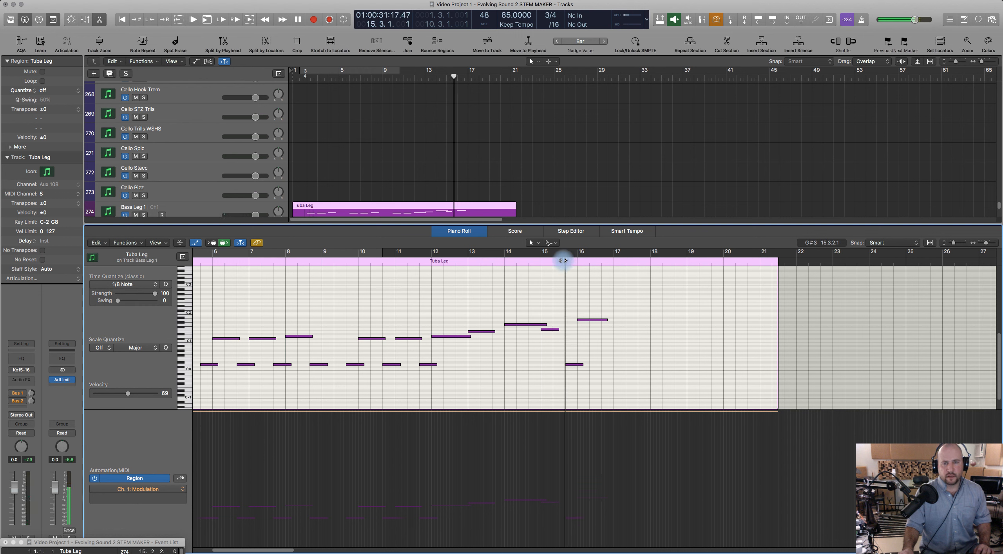
{"action": "left_click_drag", "start_coordinate": [561, 262], "coordinate": [564, 262]}
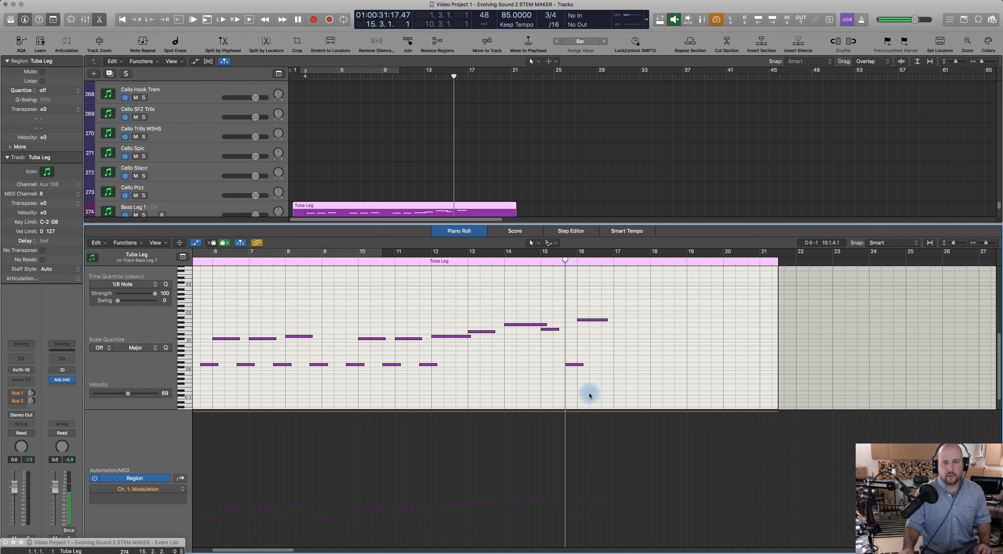
Add the Tuba Leg region to the selection and raise the 15.3 pickup notes of both regions by an octave.
{"action": "scroll", "coordinate": [477, 144], "scroll_direction": "up", "scroll_amount": 15}
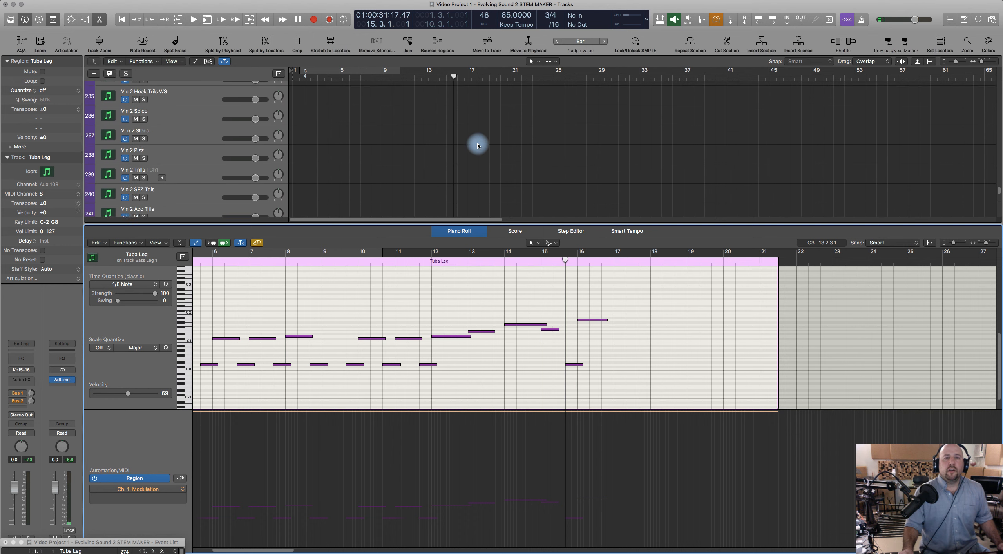
{"action": "scroll", "coordinate": [478, 145], "scroll_direction": "up", "scroll_amount": 15}
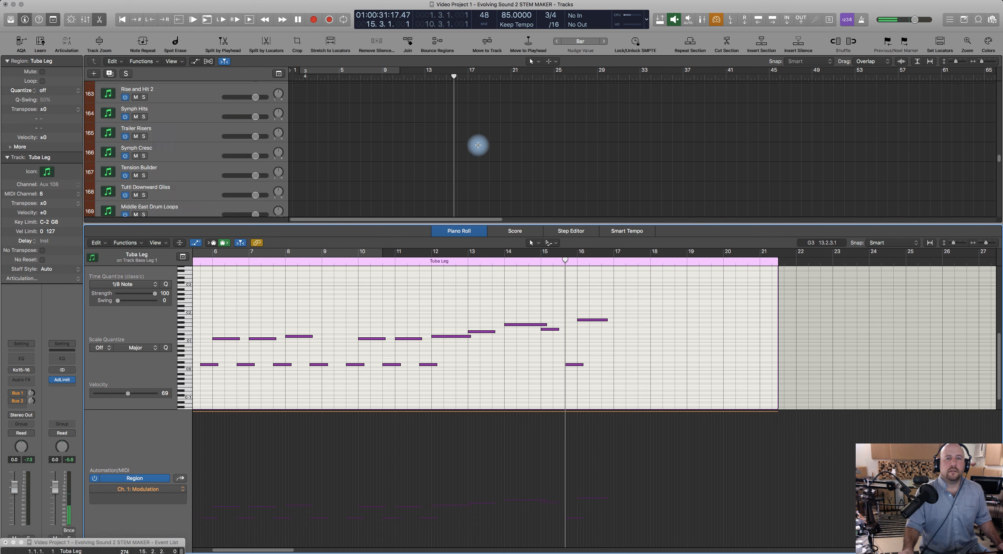
{"action": "scroll", "coordinate": [470, 149], "scroll_direction": "up", "scroll_amount": 1}
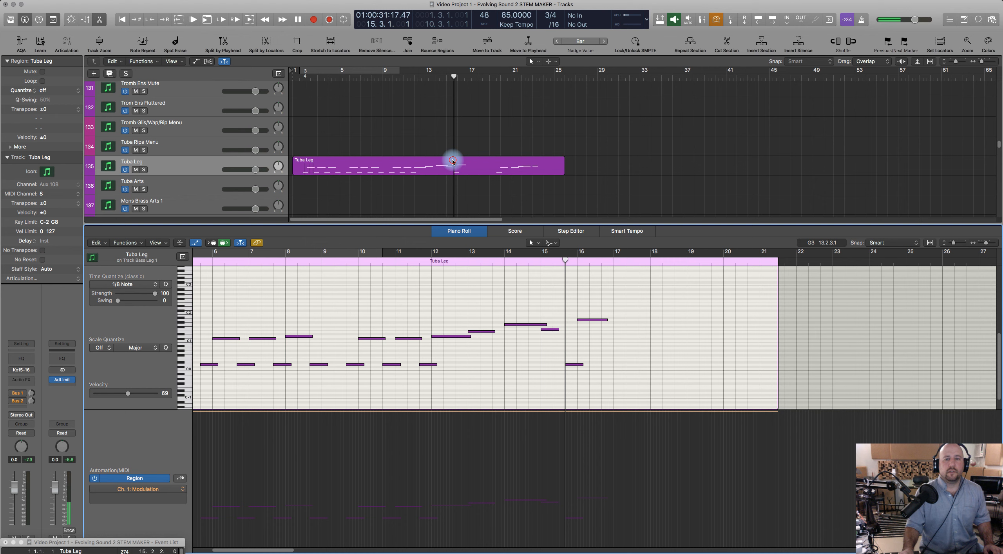
{"action": "left_click", "coordinate": [453, 162], "text": "shift"}
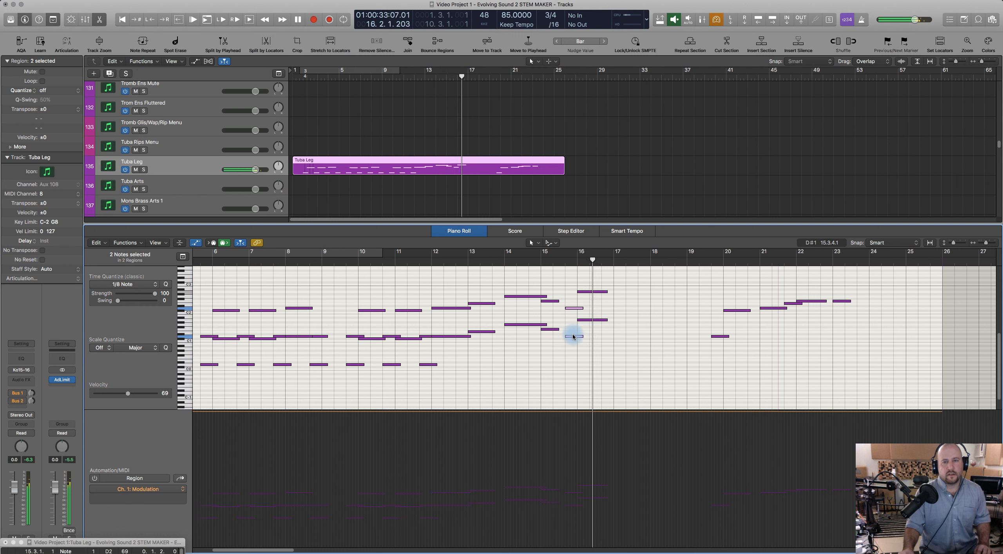
{"action": "key", "text": "space"}
Reposition the playhead in bar 9, ahead of the second phrase.
{"action": "left_click", "coordinate": [343, 257]}
{"action": "left_click_drag", "start_coordinate": [346, 259], "coordinate": [335, 276]}
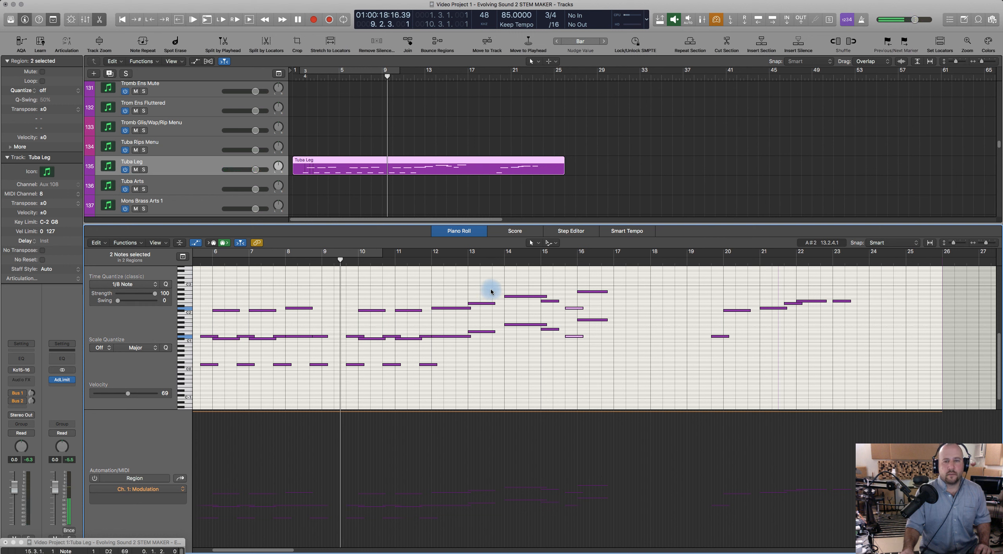
{"action": "left_click", "coordinate": [495, 261]}
{"action": "left_click", "coordinate": [502, 262]}
{"action": "left_click", "coordinate": [488, 261]}
{"action": "left_click", "coordinate": [502, 262]}
{"action": "left_click", "coordinate": [339, 264]}
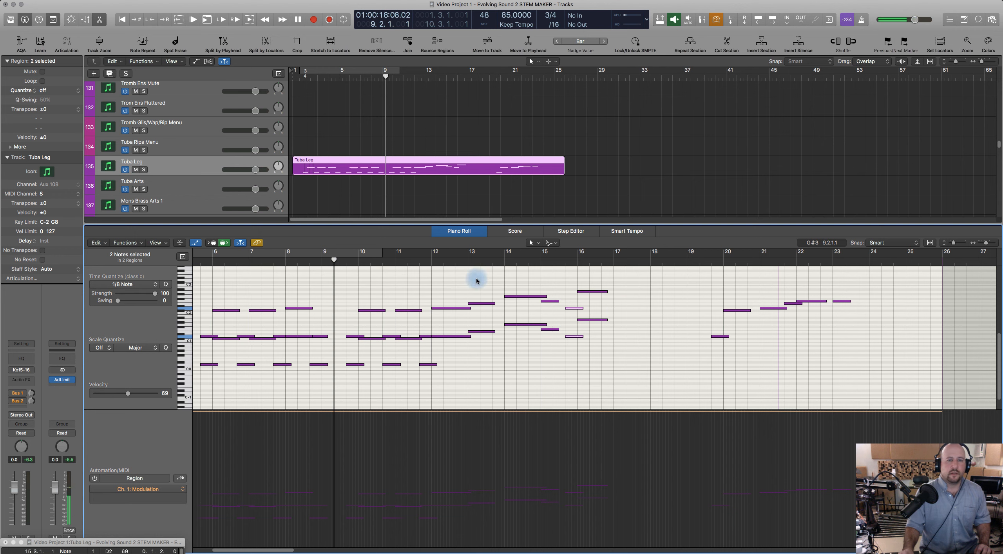
Open the Action Strikes Ens 1 Lost Culture region for editing and check its sustained C2 and C5 notes.
{"action": "left_click", "coordinate": [459, 231]}
{"action": "scroll", "coordinate": [428, 298], "scroll_direction": "down", "scroll_amount": 10}
{"action": "double_click", "coordinate": [394, 294]}
{"action": "left_click", "coordinate": [390, 357]}
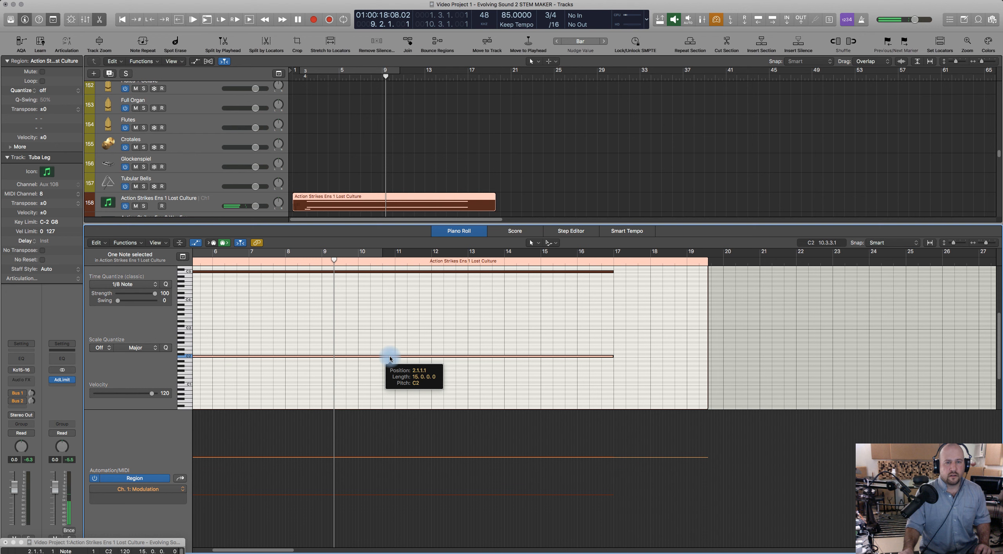
{"action": "left_click", "coordinate": [380, 272]}
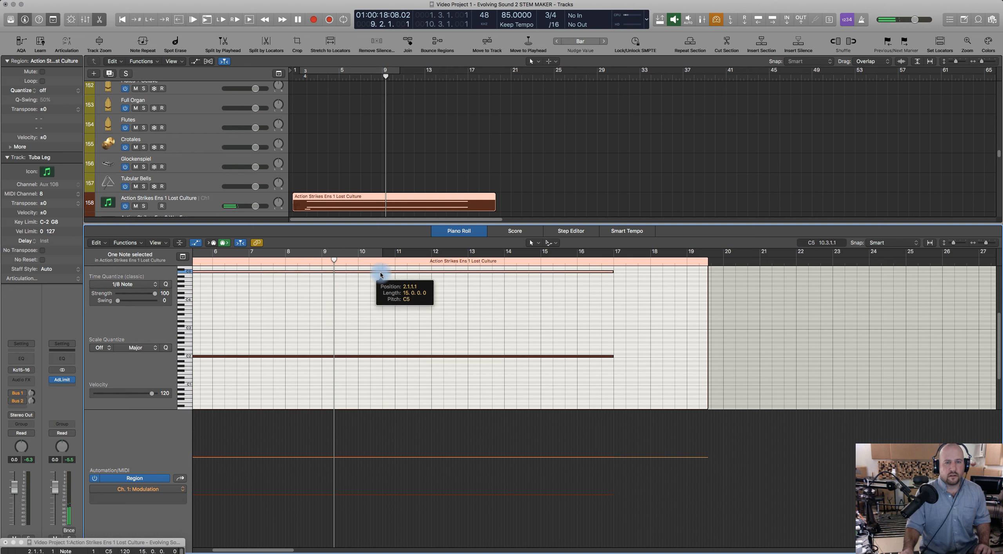
{"action": "left_click", "coordinate": [389, 356]}
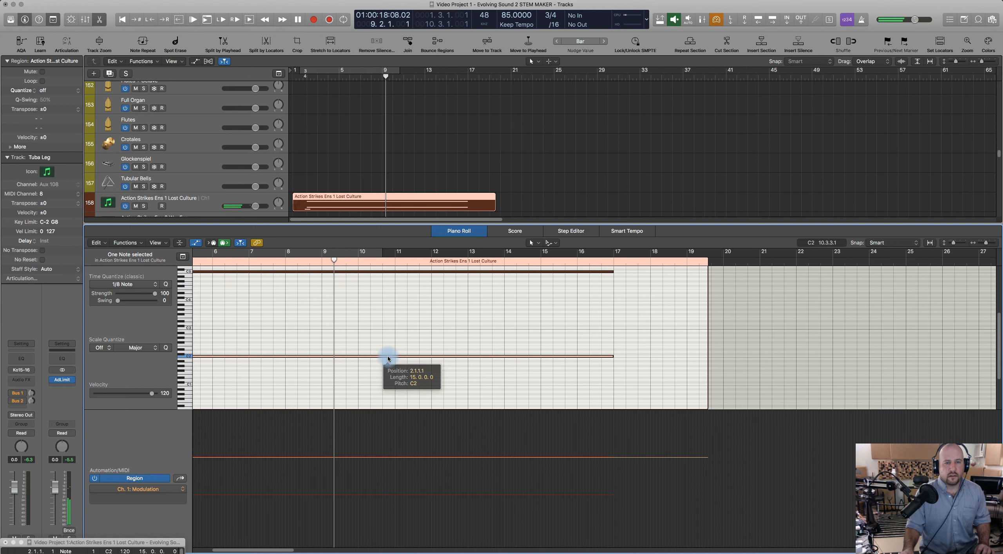
Play the Action Strikes region from just before bar 2 to hear its sustained notes.
{"action": "scroll", "coordinate": [388, 345], "scroll_direction": "left", "scroll_amount": 10}
{"action": "scroll", "coordinate": [414, 341], "scroll_direction": "up", "scroll_amount": 2}
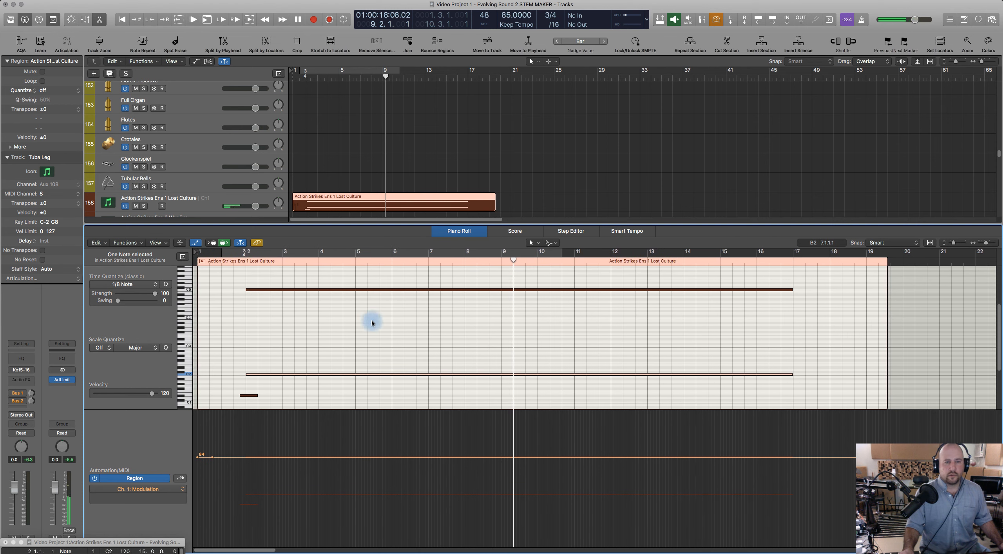
{"action": "left_click", "coordinate": [233, 265]}
{"action": "key", "text": "space"}
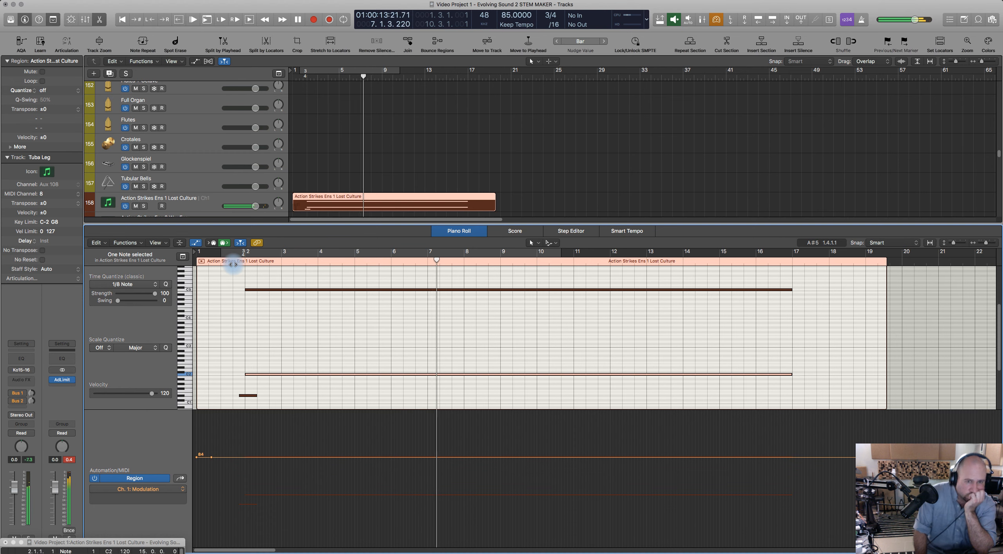
Stop playback and open the Trump Arts 1 region on track 101 for editing in the piano roll.
{"action": "left_click", "coordinate": [455, 228]}
{"action": "scroll", "coordinate": [413, 238], "scroll_direction": "up", "scroll_amount": 6}
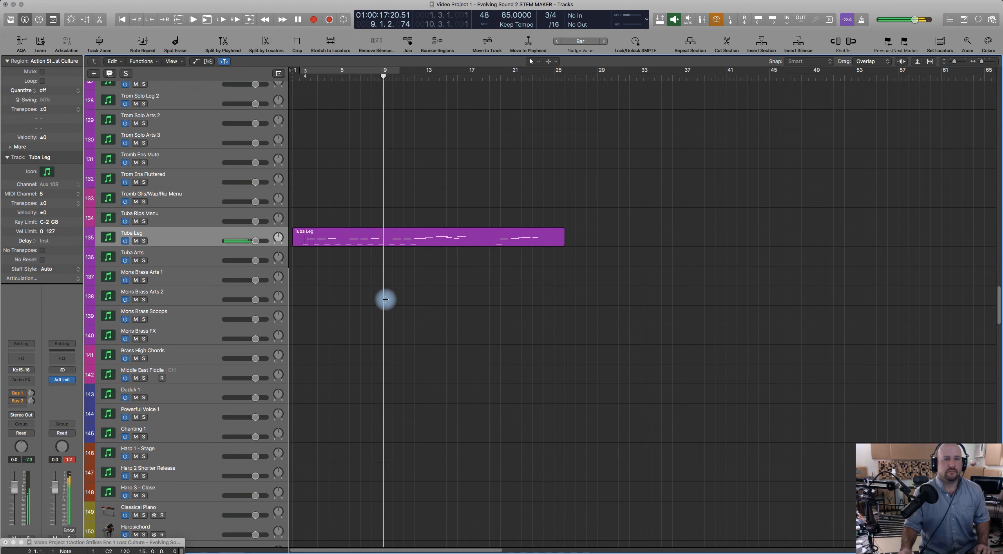
{"action": "key", "text": "space"}
{"action": "scroll", "coordinate": [385, 298], "scroll_direction": "up", "scroll_amount": 6}
{"action": "scroll", "coordinate": [385, 308], "scroll_direction": "down", "scroll_amount": 5}
{"action": "scroll", "coordinate": [385, 310], "scroll_direction": "down", "scroll_amount": 10}
{"action": "scroll", "coordinate": [385, 310], "scroll_direction": "up", "scroll_amount": 4}
{"action": "scroll", "coordinate": [385, 309], "scroll_direction": "up", "scroll_amount": 15}
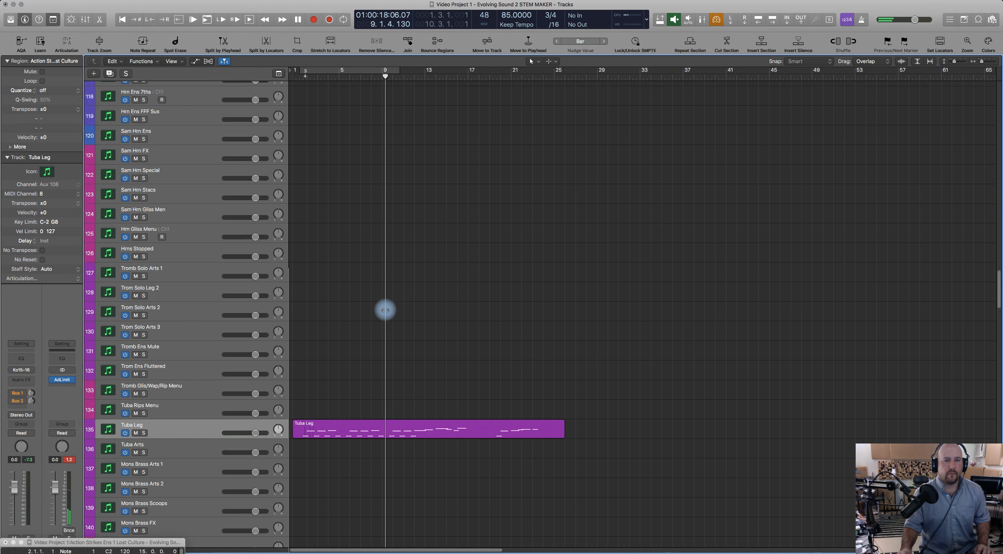
{"action": "left_click", "coordinate": [333, 270]}
{"action": "double_click", "coordinate": [331, 263]}
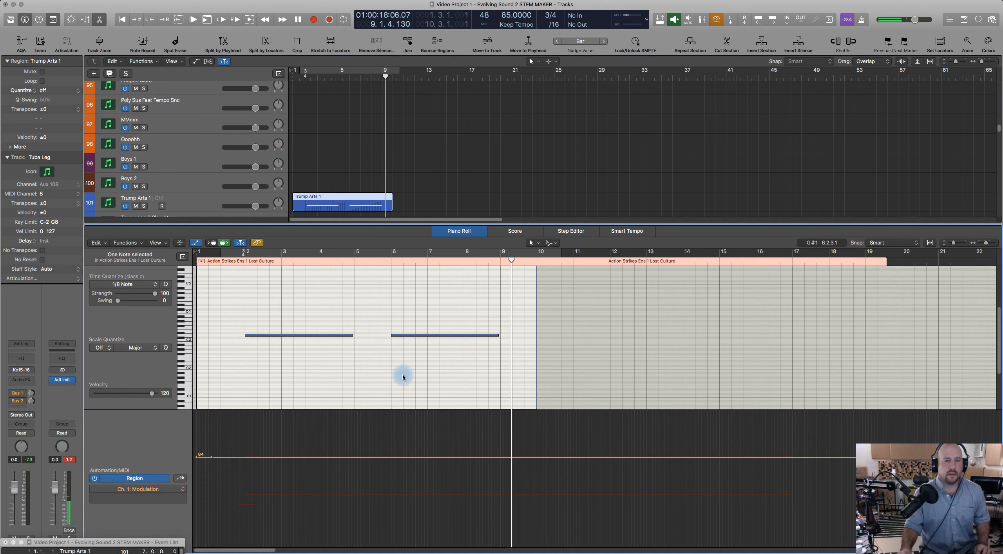
Play the Trump Arts 1 part from late bar 1 into its first sustained note.
{"action": "left_click", "coordinate": [226, 263]}
{"action": "key", "text": "space"}
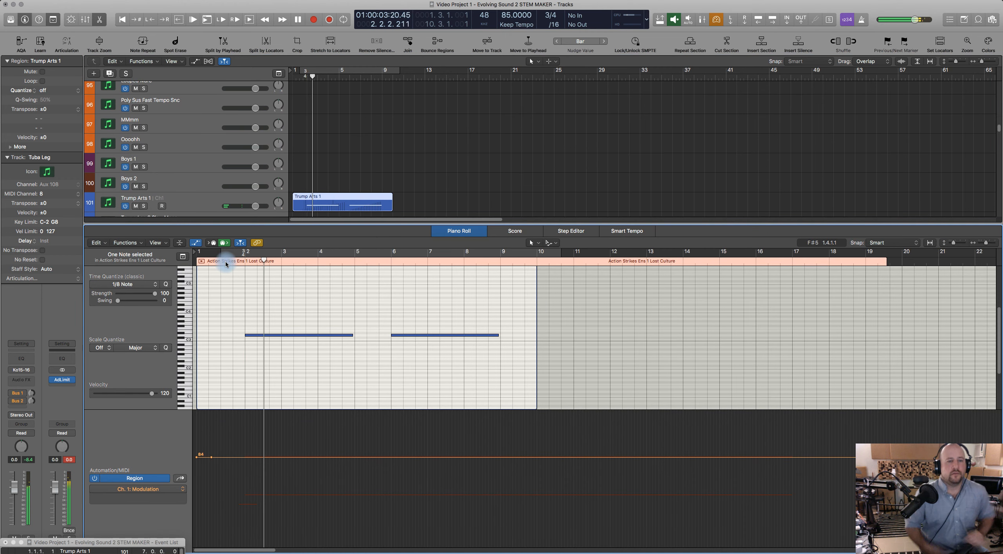
{"action": "key", "text": "space"}
Show the Trump Arts 1 region's Sustain automation and hold it at 127 from just before bar 2, removing the second point.
{"action": "left_click", "coordinate": [181, 480]}
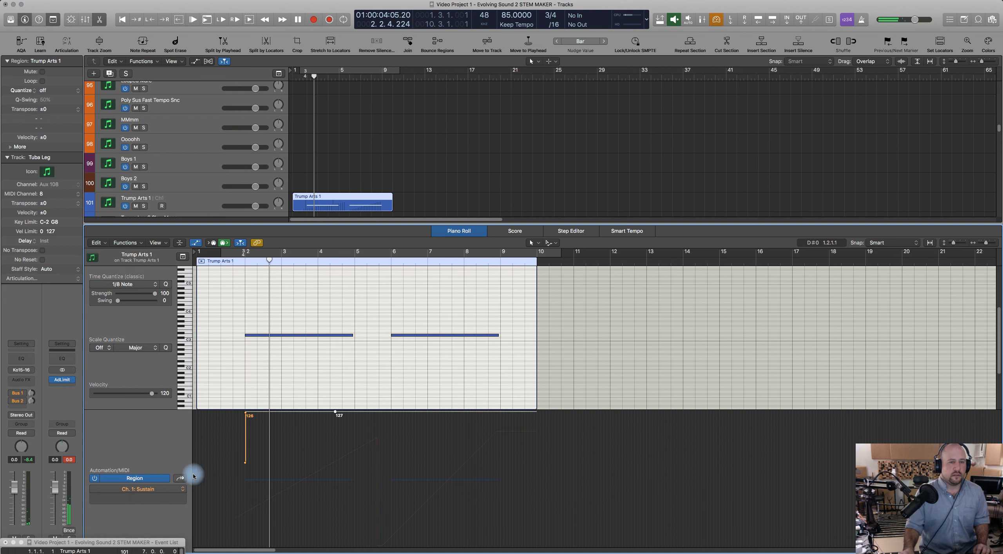
{"action": "left_click_drag", "start_coordinate": [246, 412], "coordinate": [234, 409]}
{"action": "left_click", "coordinate": [334, 411]}
Play the passage and lengthen the Trump Arts 1 region to just past bar 18.
{"action": "key", "text": "space"}
{"action": "key", "text": "space"}
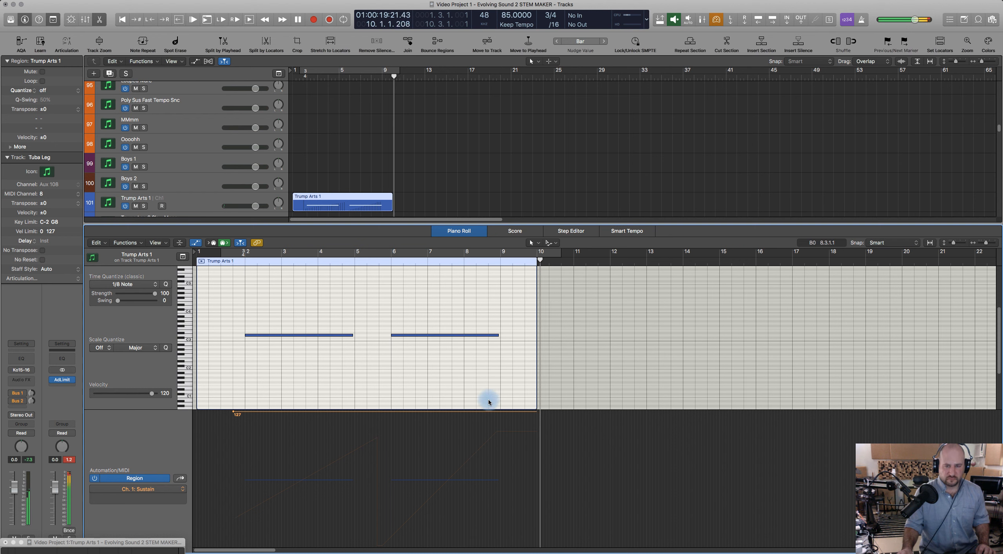
{"action": "left_click_drag", "start_coordinate": [535, 374], "coordinate": [847, 392]}
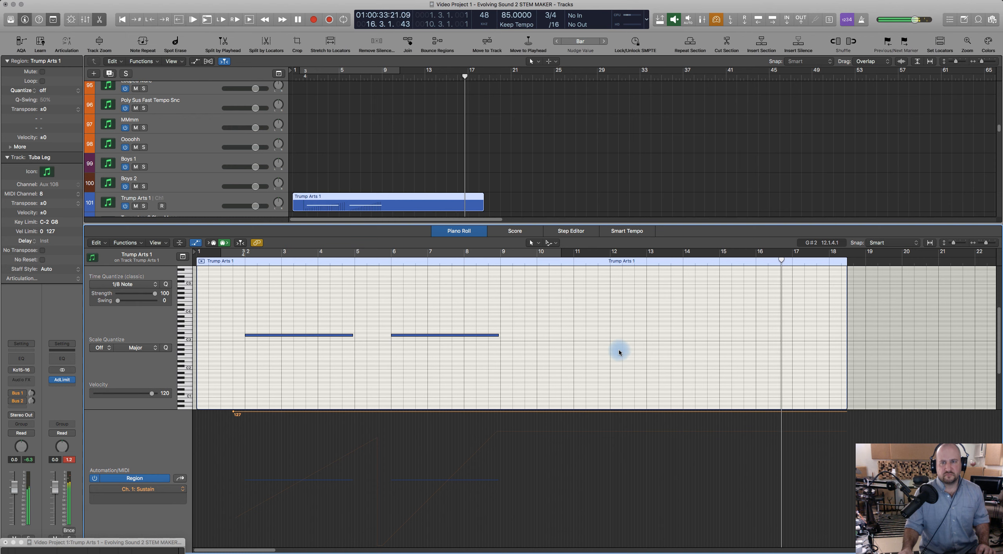
{"action": "key", "text": "space"}
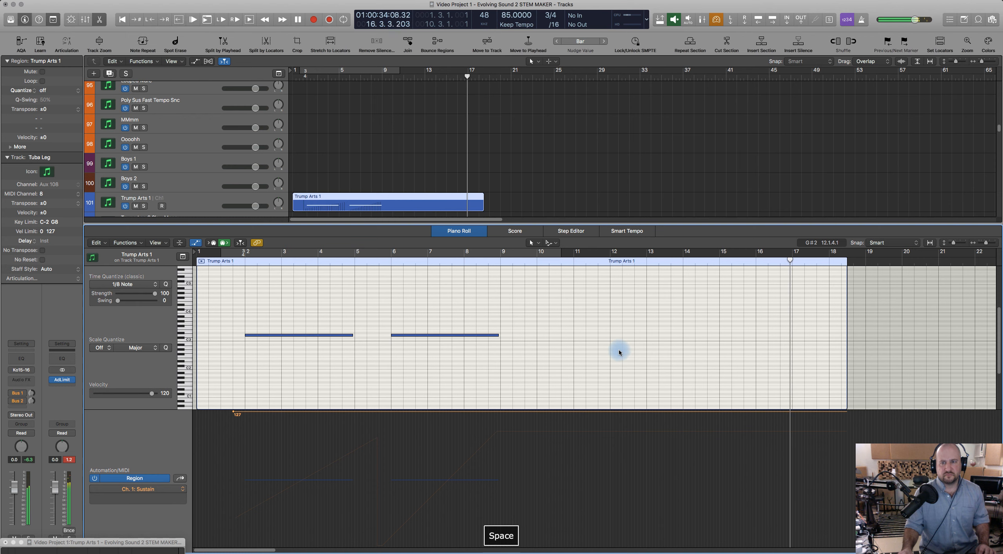
Select the Tuba Leg regions on the Tuba Leg and Bass Leg 1 tracks and open both together in the piano roll.
{"action": "left_click", "coordinate": [463, 234]}
{"action": "scroll", "coordinate": [507, 411], "scroll_direction": "down", "scroll_amount": 19}
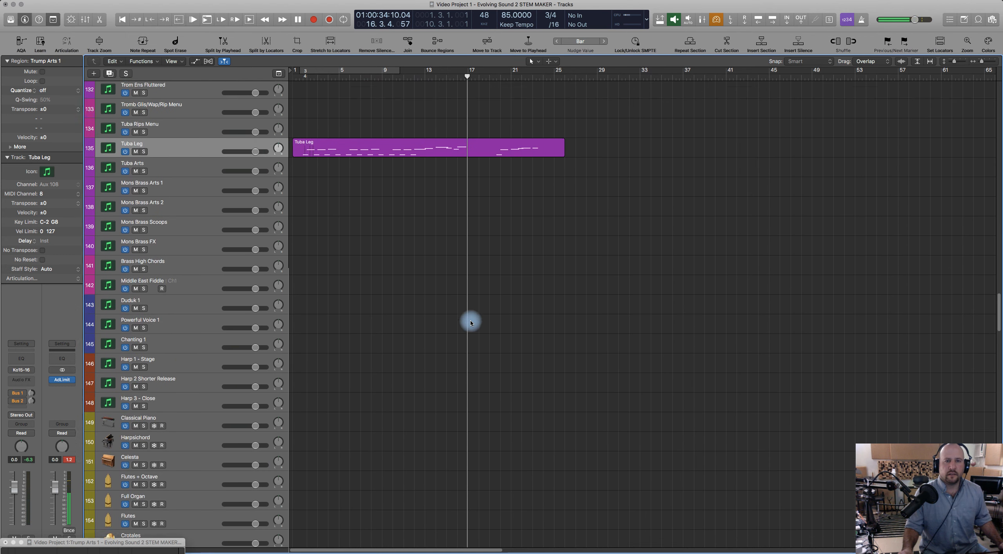
{"action": "scroll", "coordinate": [458, 267], "scroll_direction": "up", "scroll_amount": 2}
{"action": "left_click", "coordinate": [437, 190]}
{"action": "scroll", "coordinate": [468, 282], "scroll_direction": "down", "scroll_amount": 20}
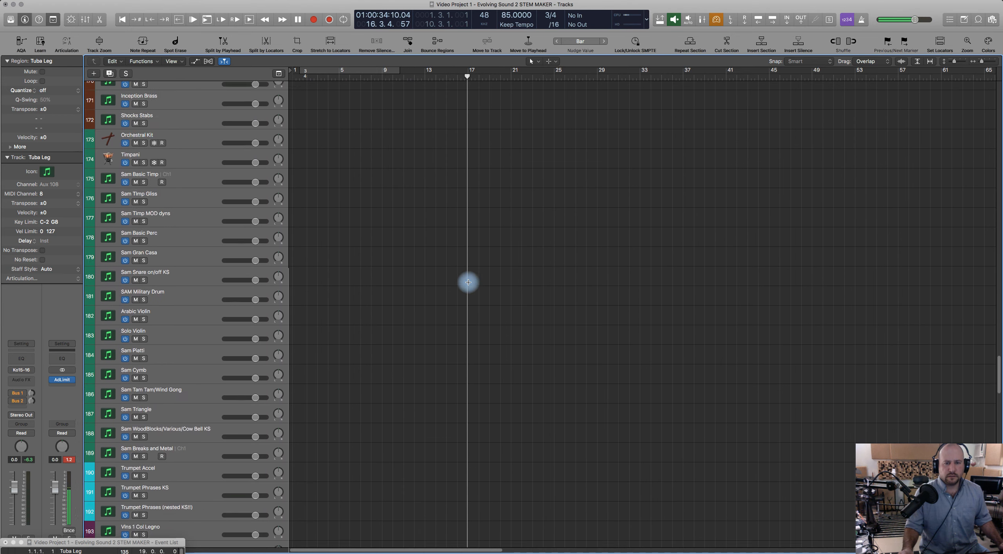
{"action": "scroll", "coordinate": [446, 410], "scroll_direction": "down", "scroll_amount": 20}
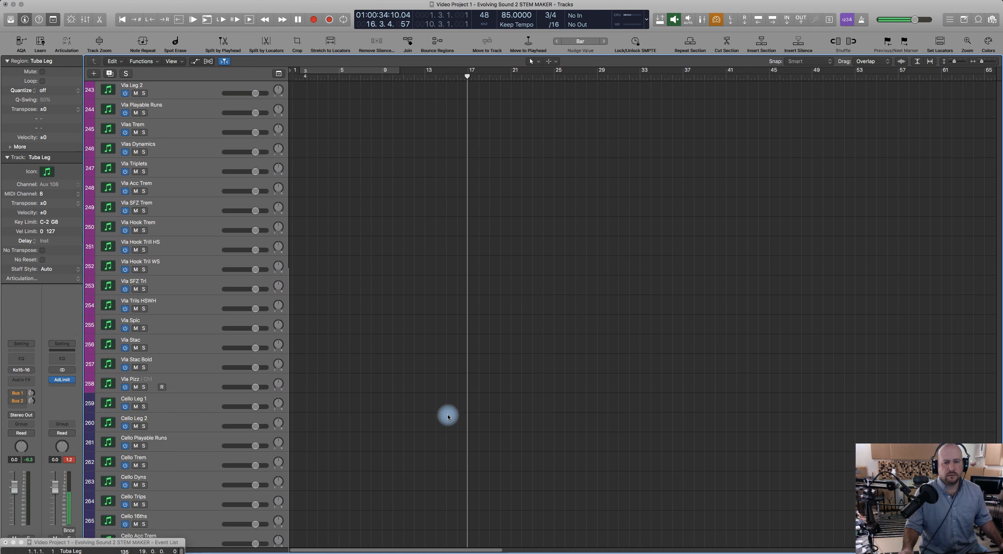
{"action": "left_click", "coordinate": [421, 259], "text": "shift"}
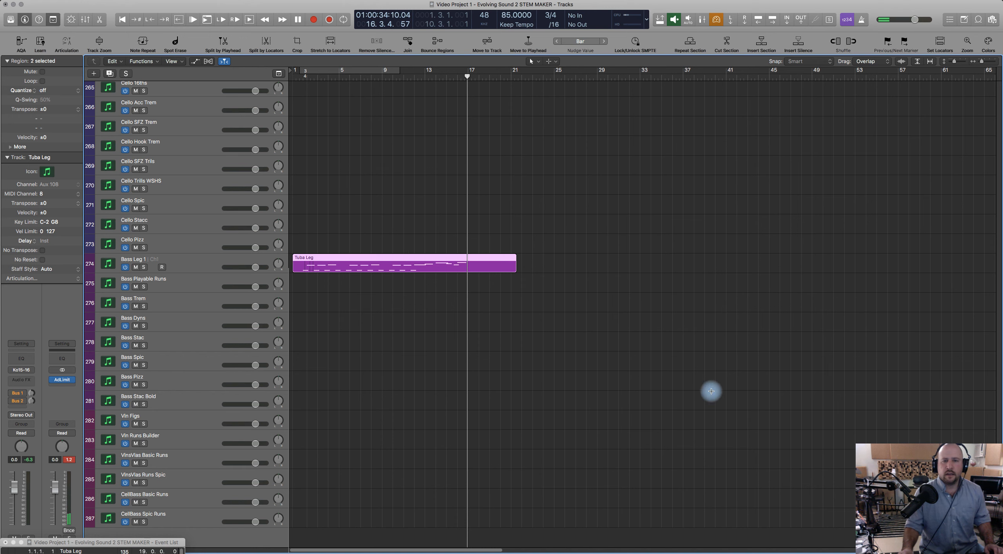
{"action": "key", "text": "p"}
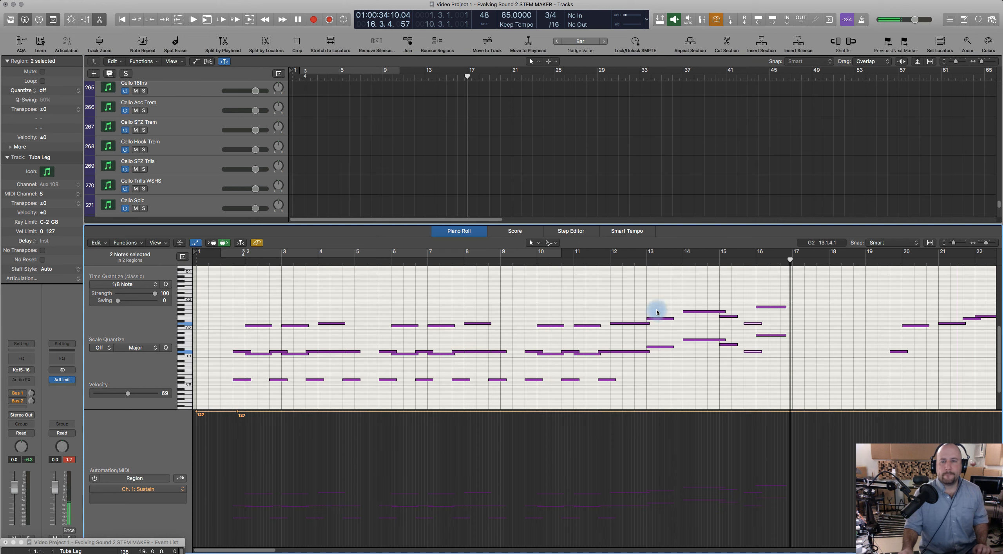
Play the tuba and bass lines from just before bar 14 through bar 16.
{"action": "left_click", "coordinate": [674, 262]}
{"action": "key", "text": "space"}
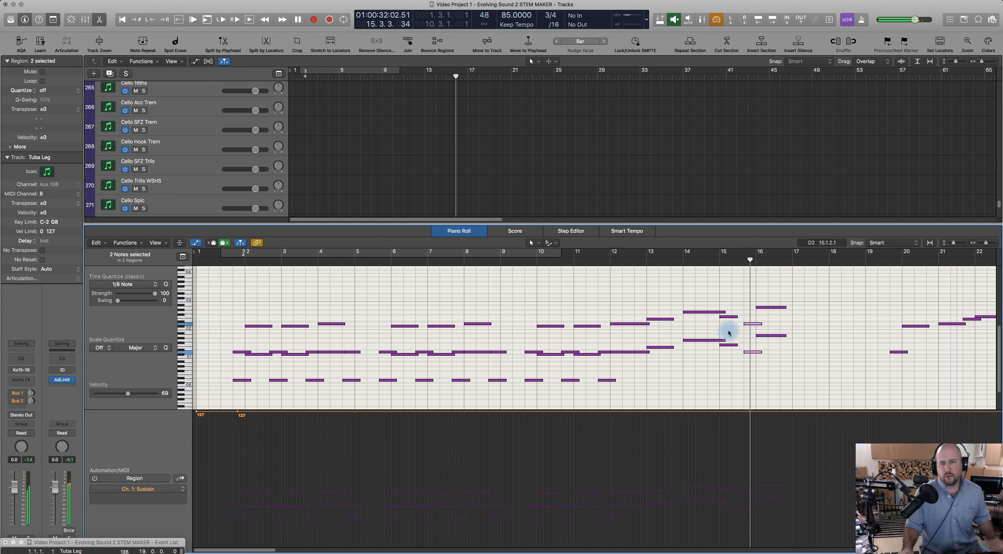
{"action": "key", "text": "space"}
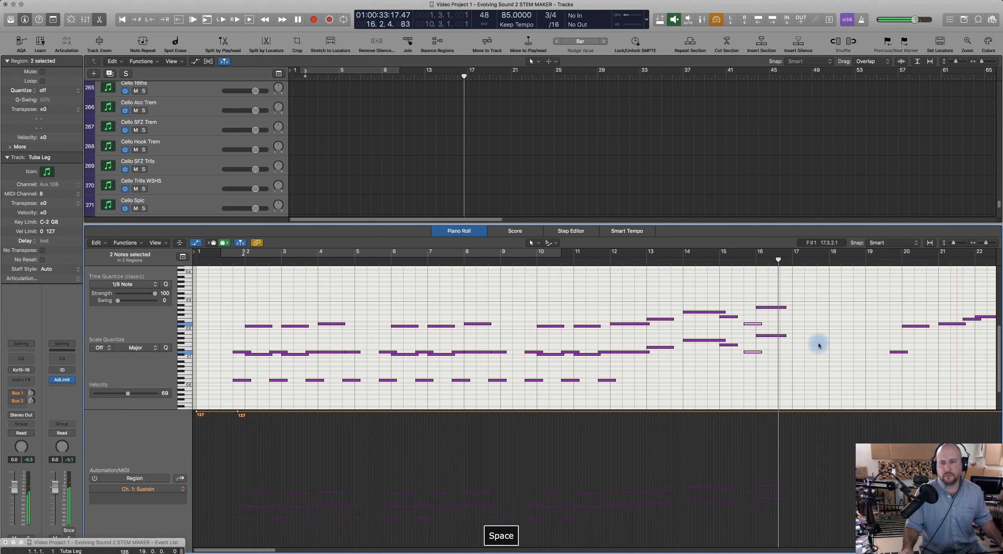
Extend the region past bar 30 and shift the six closing Tuba Leg notes so they start at 25.3.
{"action": "scroll", "coordinate": [818, 340], "scroll_direction": "right", "scroll_amount": 8}
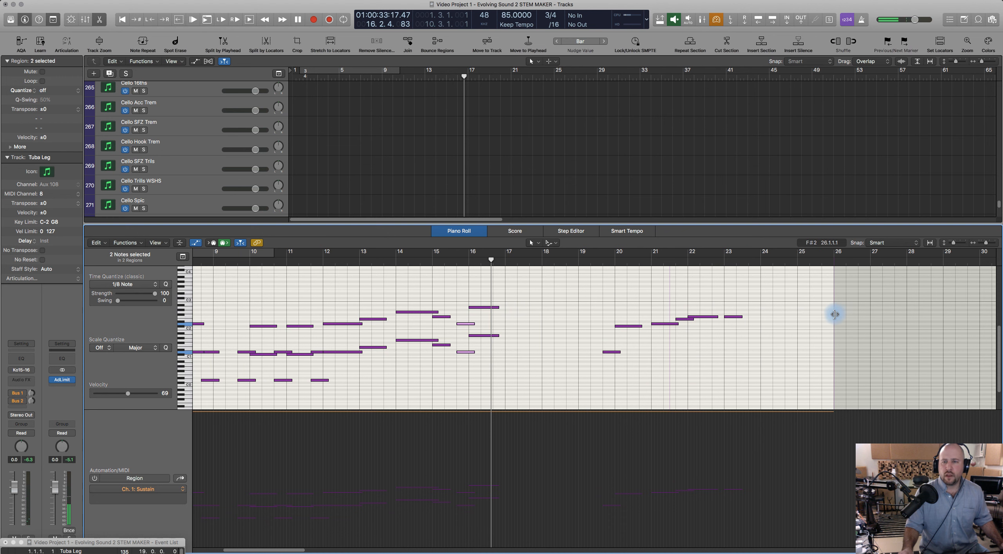
{"action": "left_click_drag", "start_coordinate": [874, 317], "coordinate": [968, 334]}
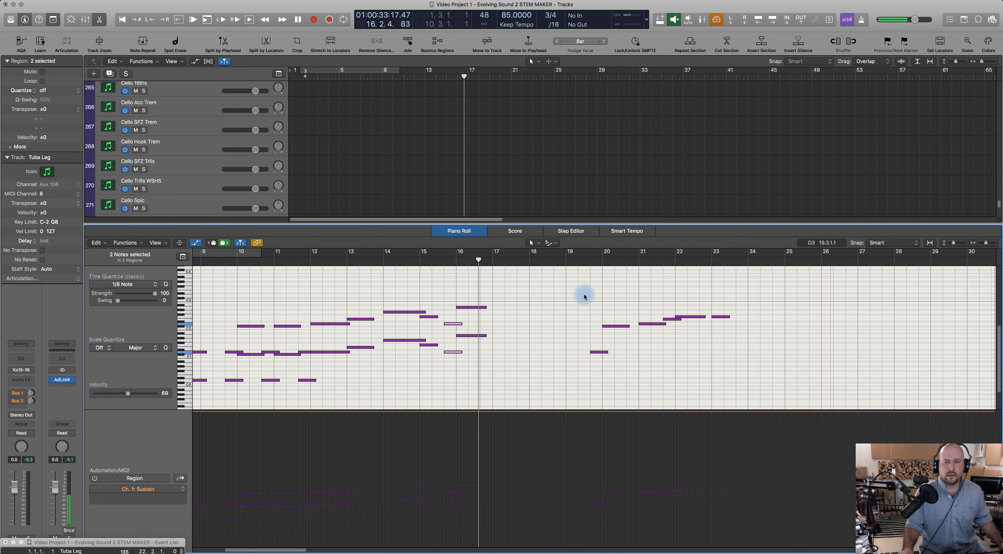
{"action": "left_click_drag", "start_coordinate": [562, 295], "coordinate": [771, 375]}
{"action": "key", "text": "alt+Right"}
{"action": "key", "text": "alt+Right"}
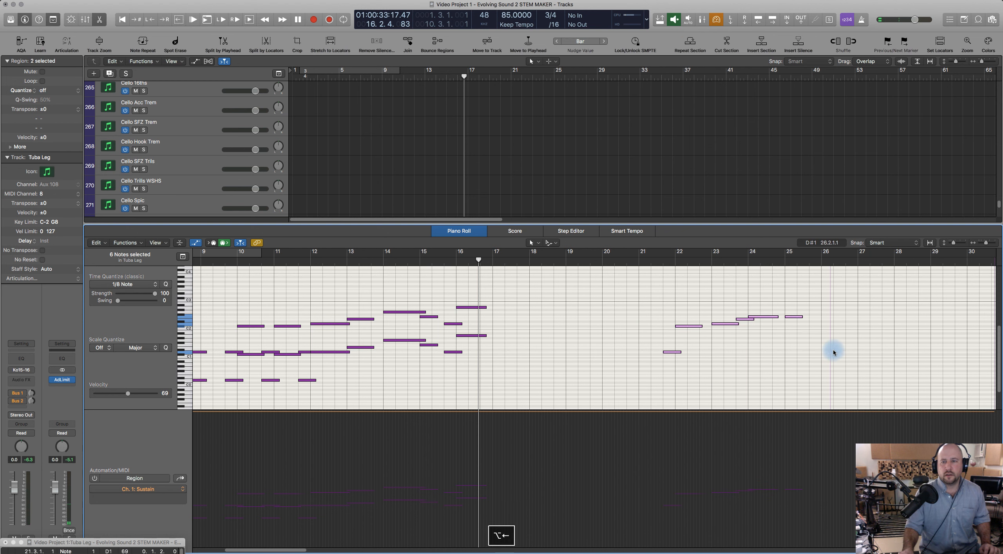
{"action": "left_click_drag", "start_coordinate": [831, 349], "coordinate": [960, 348]}
{"action": "key", "text": "alt+Right"}
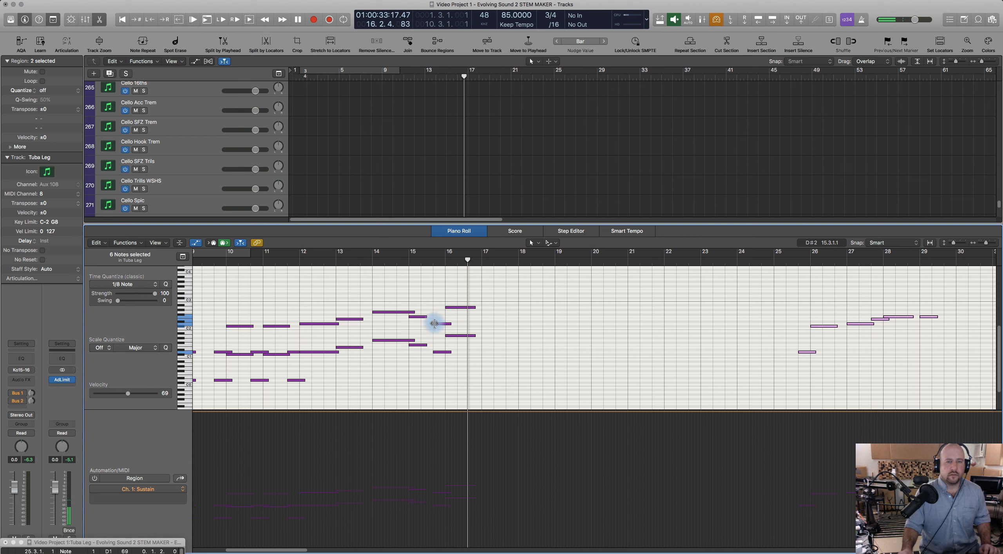
Replay bars 14 to 16 of both regions to judge how the line should continue.
{"action": "left_click", "coordinate": [364, 259]}
{"action": "key", "text": "space"}
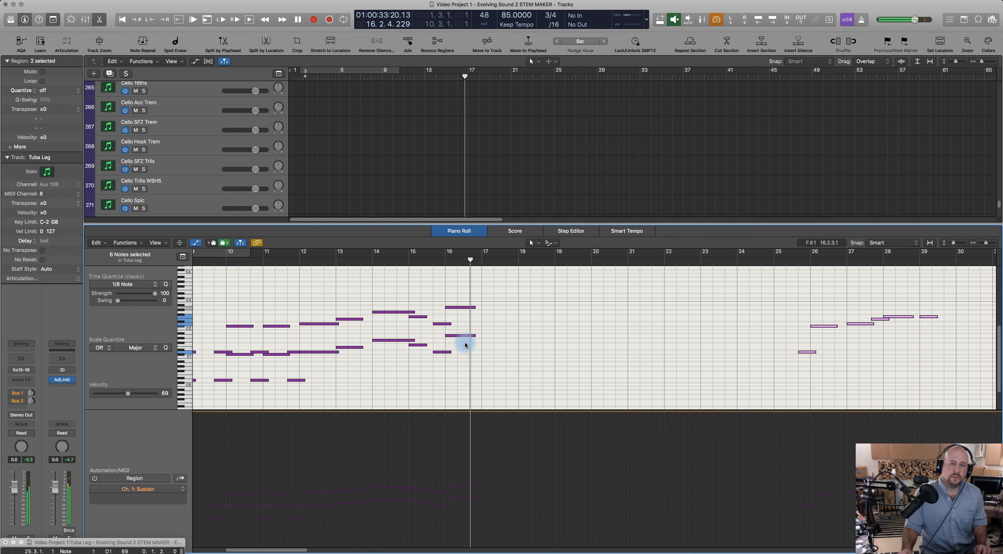
{"action": "key", "text": "space"}
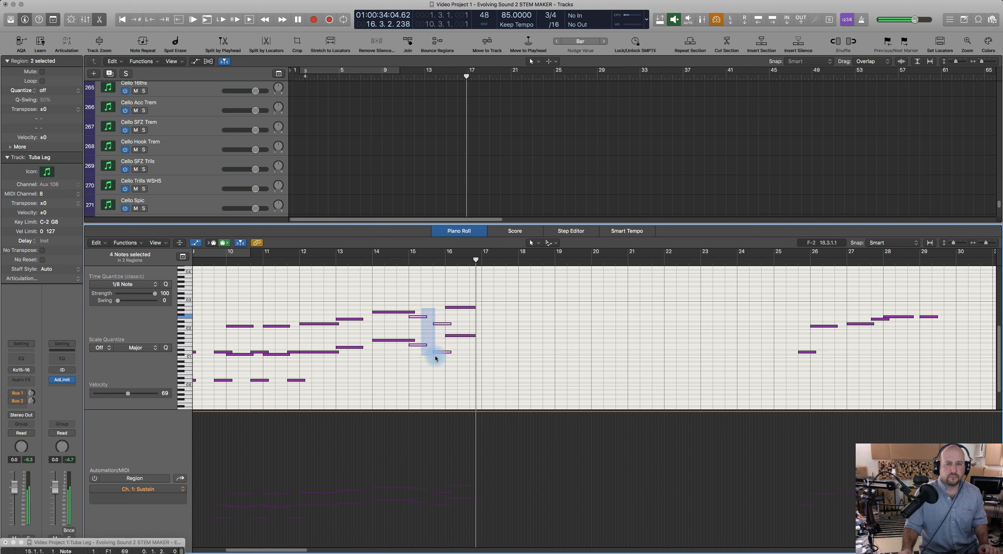
Copy the six bar 15–16 notes of both regions to bar 17, raised a whole step, and play the result.
{"action": "left_click_drag", "start_coordinate": [450, 369], "coordinate": [451, 368]}
{"action": "left_click", "coordinate": [436, 324]}
{"action": "left_click_drag", "start_coordinate": [416, 318], "coordinate": [489, 315]}
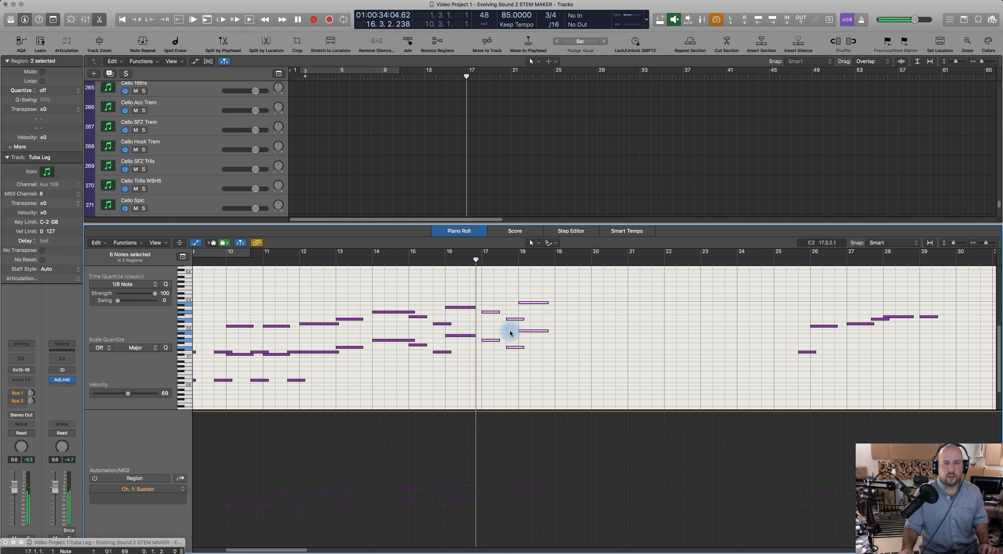
{"action": "left_click", "coordinate": [369, 258]}
{"action": "key", "text": "space"}
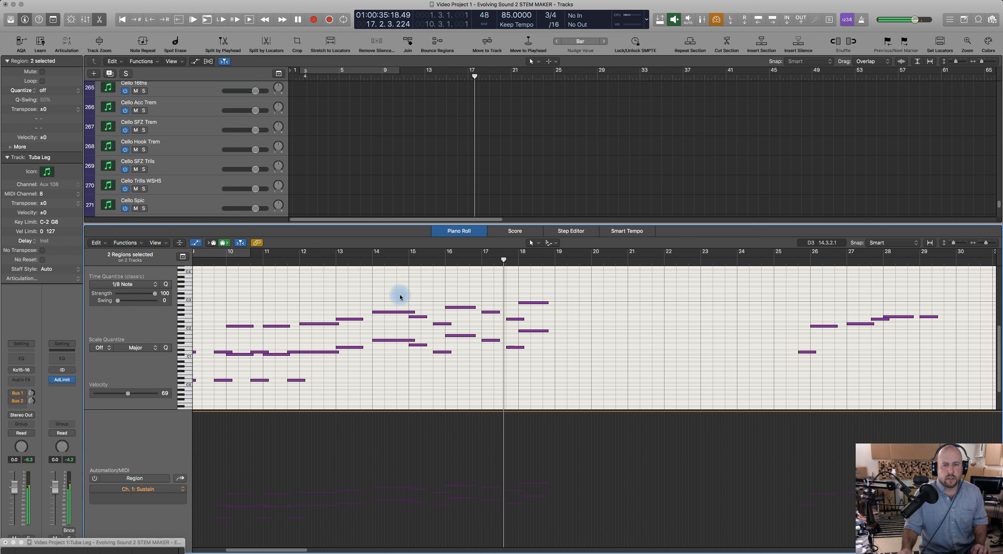
Lower the bar 18 notes of both regions by a semitone to A# and replay the end of the phrase.
{"action": "key", "text": "space"}
{"action": "left_click_drag", "start_coordinate": [533, 294], "coordinate": [544, 345]}
{"action": "key", "text": "alt+Down"}
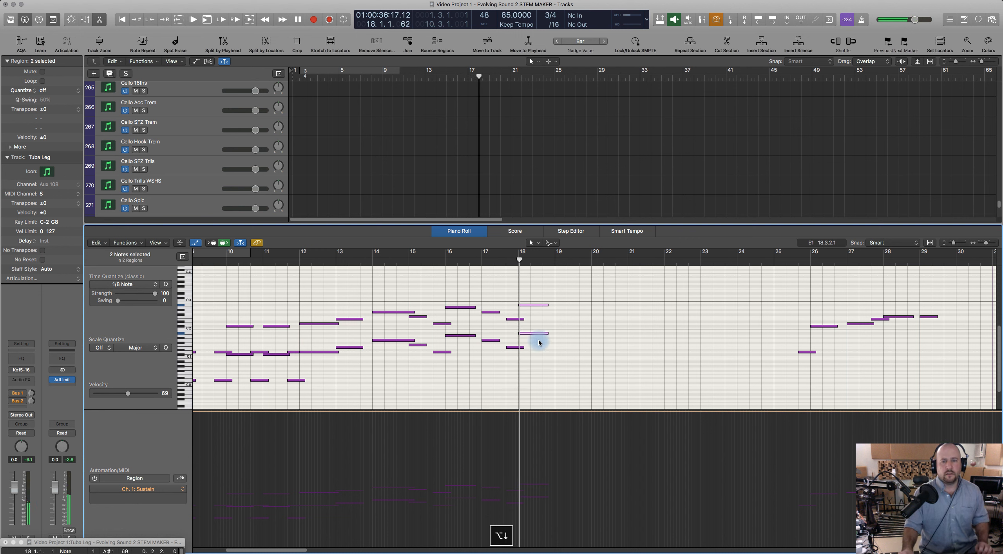
{"action": "key", "text": "space"}
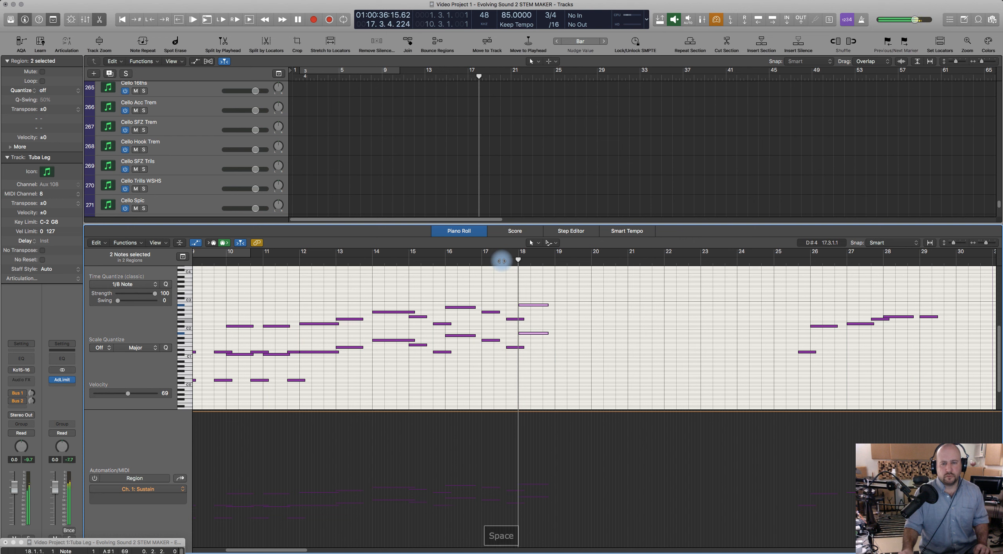
{"action": "key", "text": "space"}
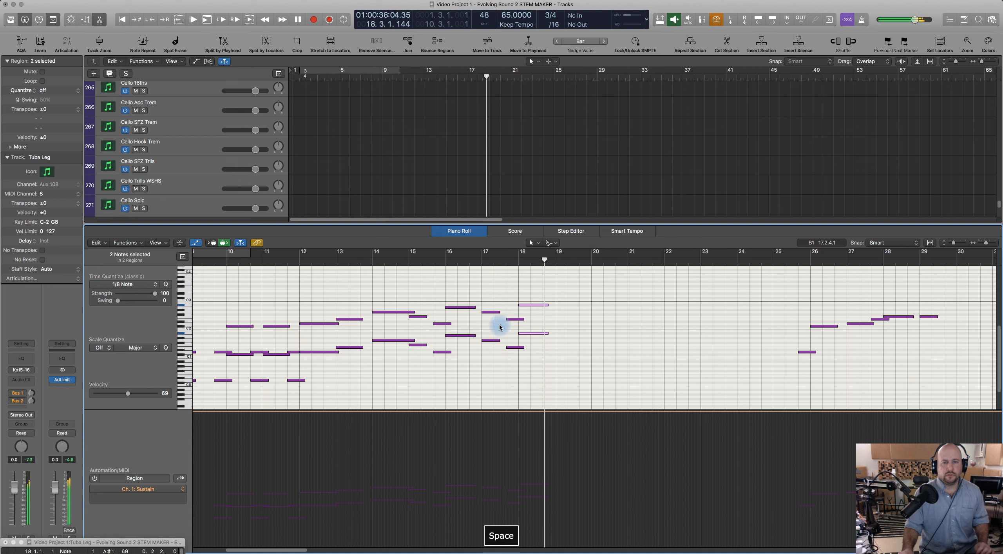
Lengthen the bar 18 notes into bar 19, add octave C notes at bar 19 and D notes at bar 20, and play them.
{"action": "left_click_drag", "start_coordinate": [512, 349], "coordinate": [576, 302]}
{"action": "left_click_drag", "start_coordinate": [614, 300], "coordinate": [614, 298]}
{"action": "left_click", "coordinate": [524, 291]}
{"action": "left_click", "coordinate": [539, 333]}
{"action": "left_click_drag", "start_coordinate": [548, 305], "coordinate": [597, 328]}
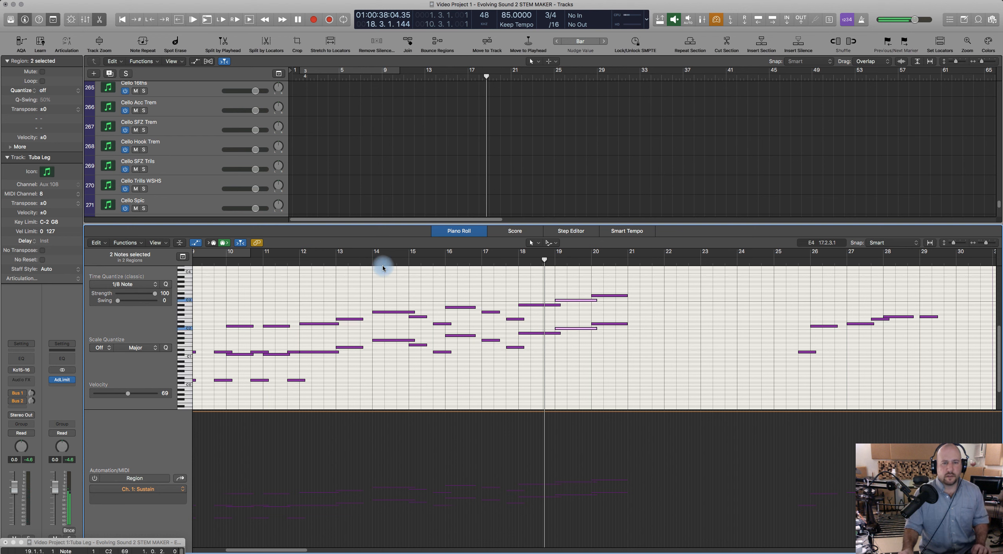
{"action": "left_click", "coordinate": [368, 261]}
{"action": "key", "text": "space"}
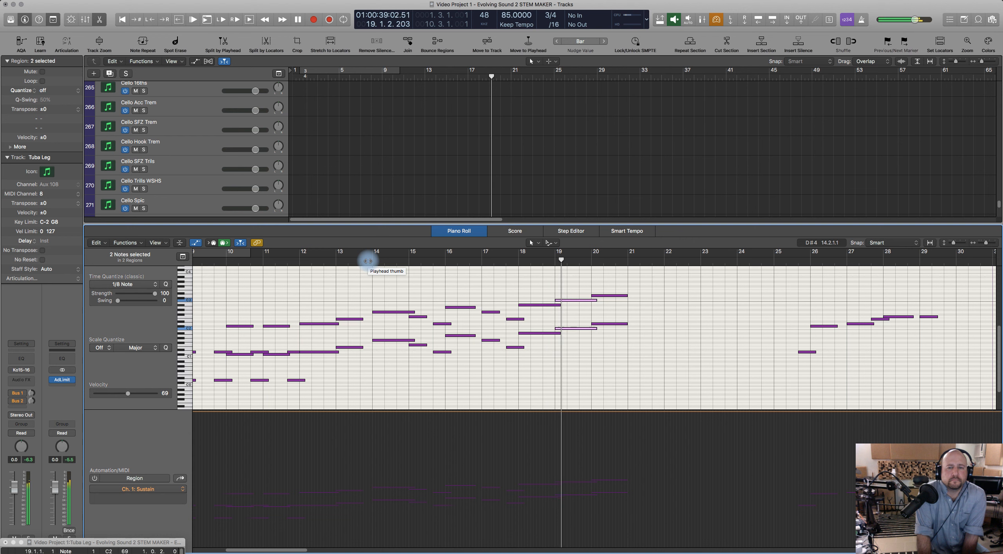
Add passing notes at 19.3 in both regions, shorten the bar 20 notes to one beat, and check the ending.
{"action": "key", "text": "space"}
{"action": "left_click_drag", "start_coordinate": [579, 338], "coordinate": [600, 326]}
{"action": "key", "text": "space"}
{"action": "key", "text": "space"}
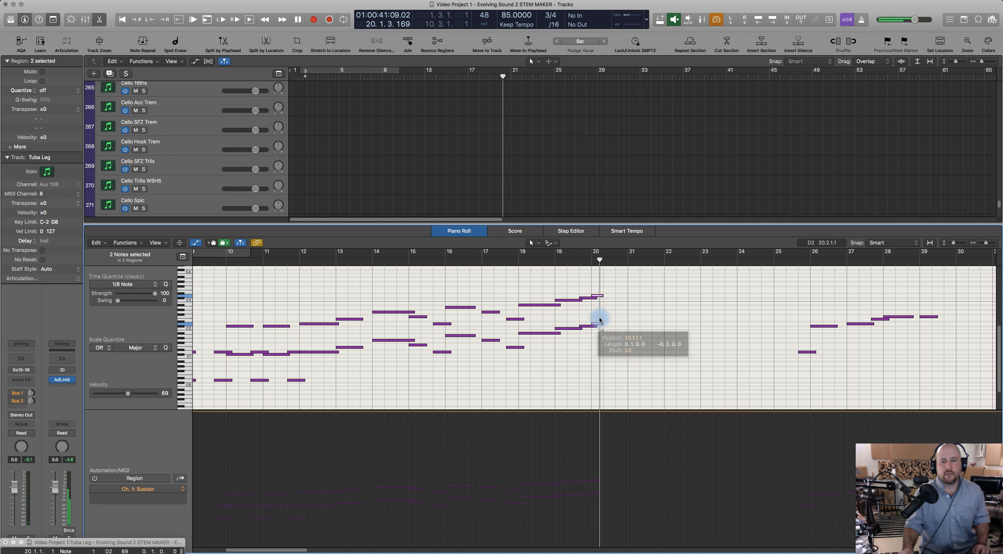
{"action": "left_click", "coordinate": [584, 263]}
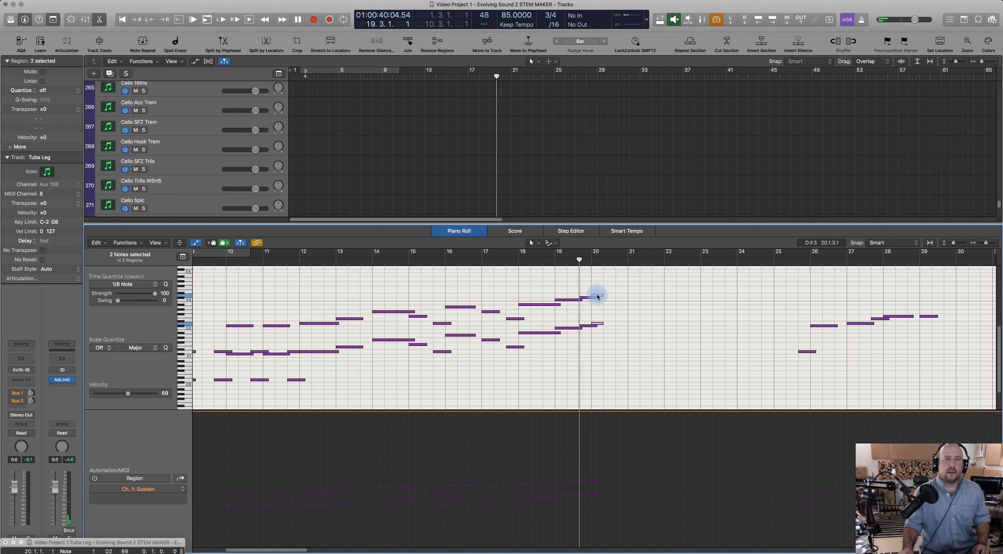
{"action": "left_click", "coordinate": [622, 302]}
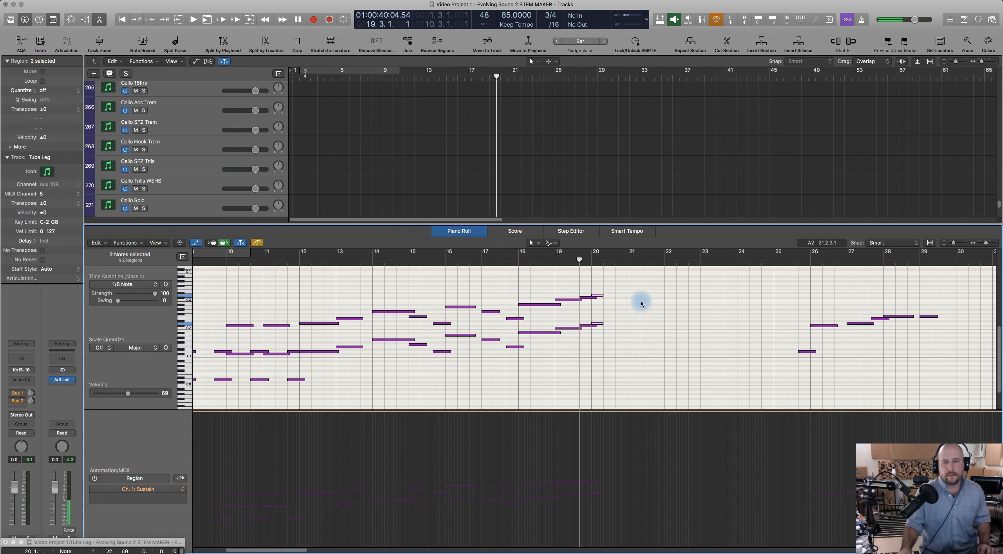
Play the whole cue from beat 3 of bar 1 to the end of the new line in bar 20.
{"action": "key", "text": "Return"}
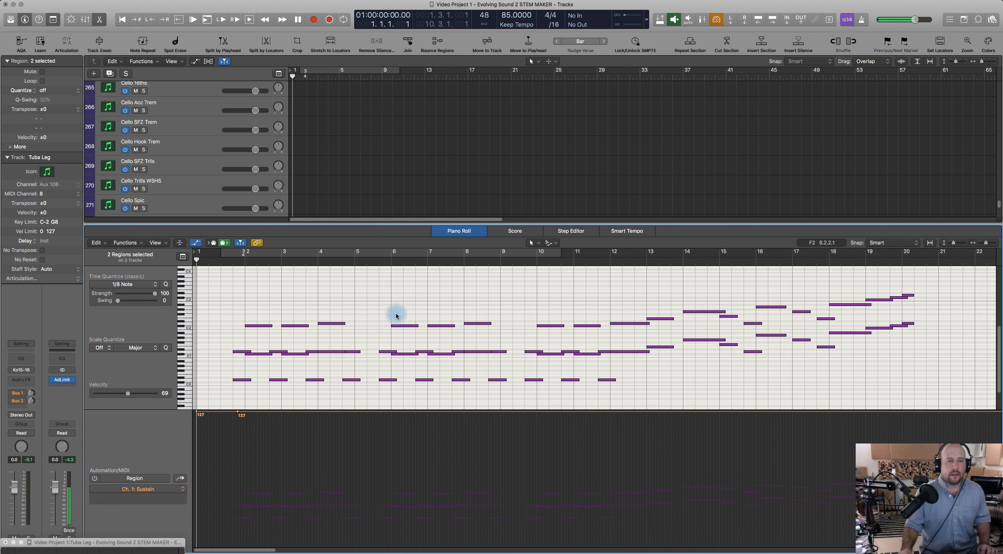
{"action": "left_click", "coordinate": [222, 262]}
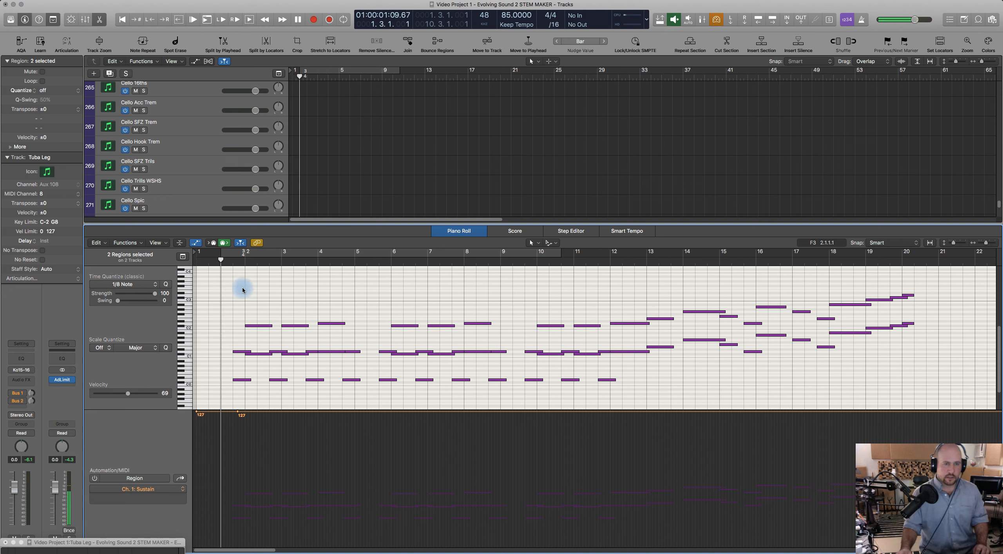
{"action": "key", "text": "space"}
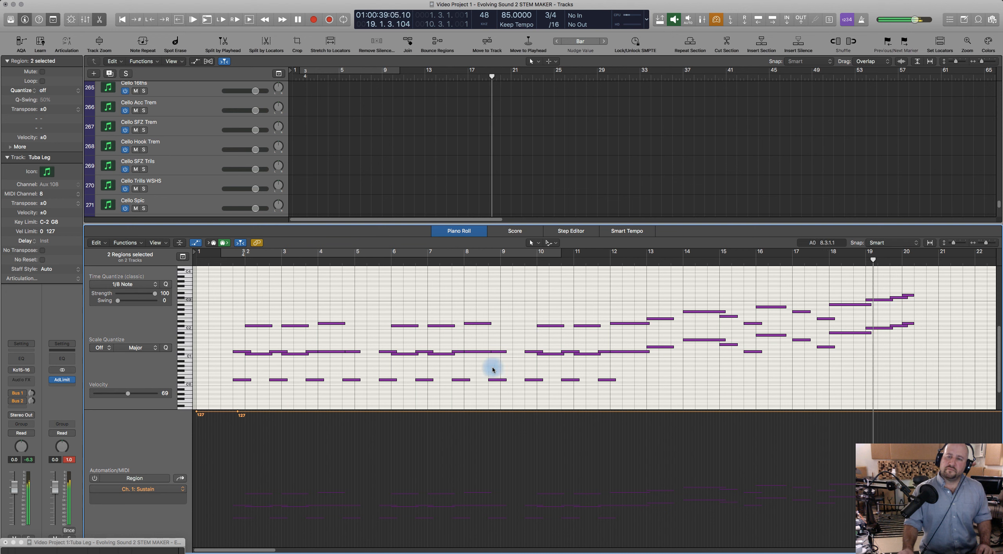
{"action": "key", "text": "space"}
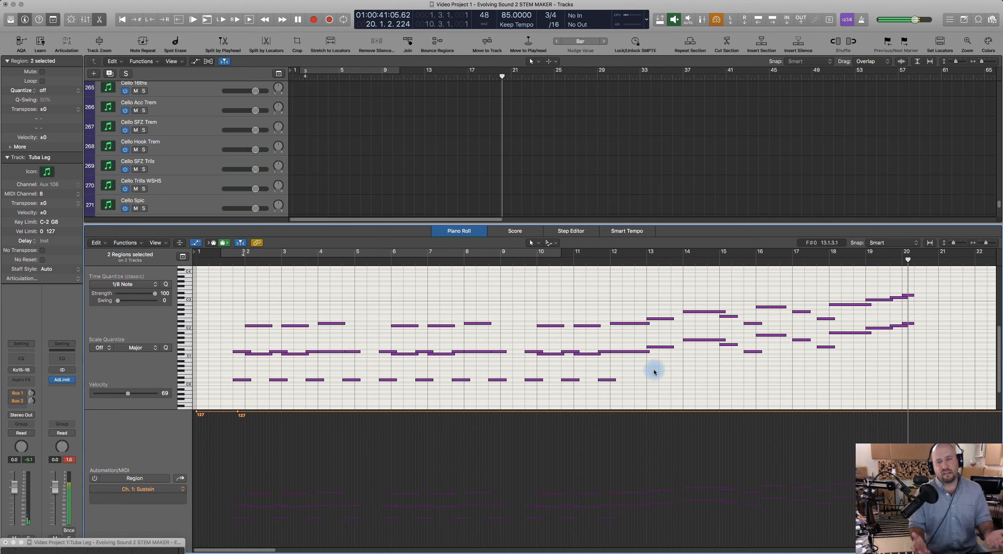
Close the piano roll and play the cue's opening from bar 1 to bar 5.
{"action": "left_click", "coordinate": [466, 232]}
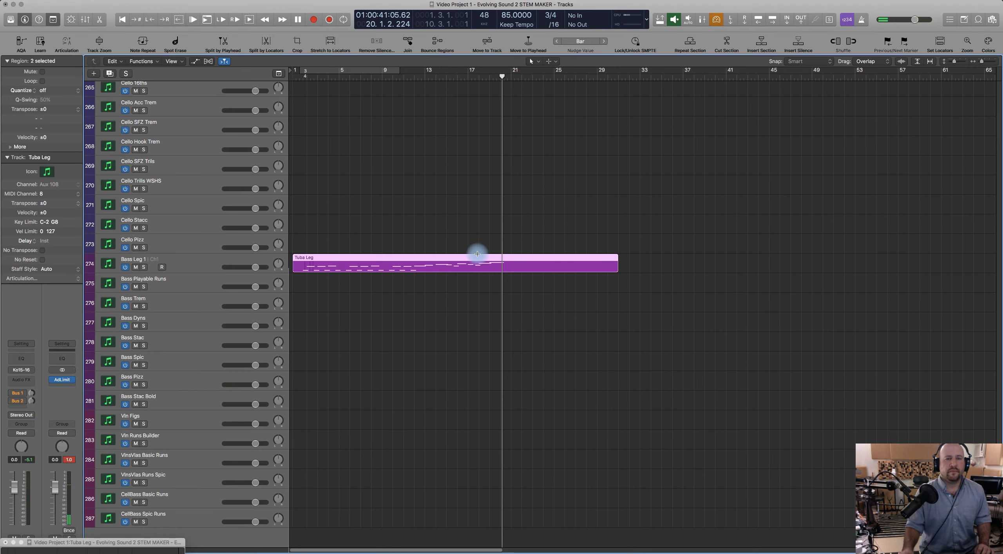
{"action": "scroll", "coordinate": [413, 244], "scroll_direction": "down", "scroll_amount": 5}
{"action": "scroll", "coordinate": [414, 244], "scroll_direction": "up", "scroll_amount": 20}
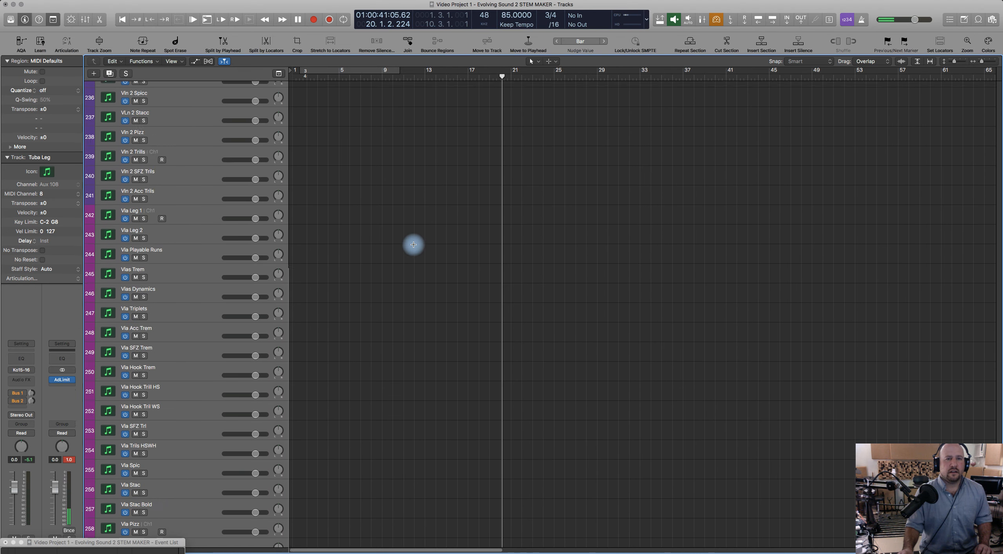
{"action": "scroll", "coordinate": [414, 267], "scroll_direction": "up", "scroll_amount": 2}
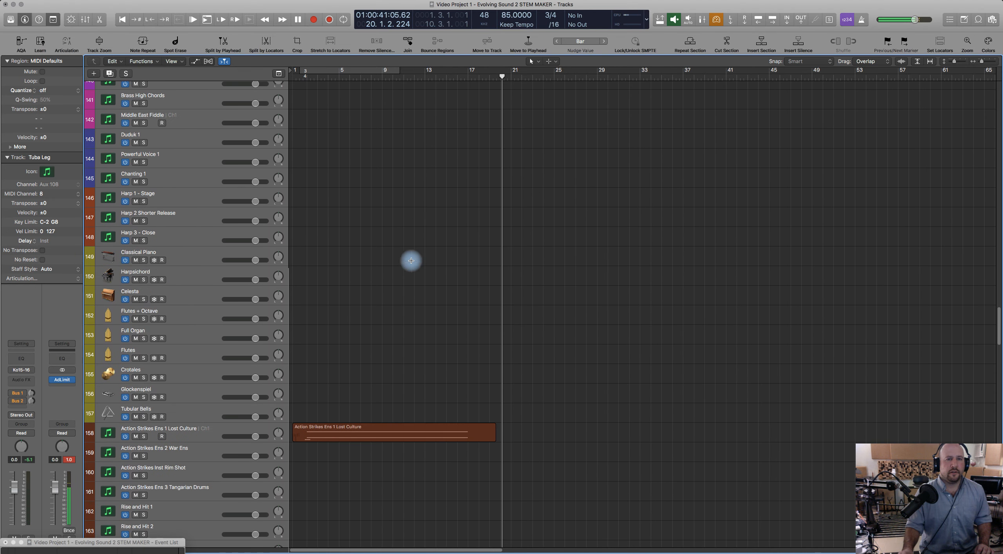
{"action": "left_click", "coordinate": [302, 78]}
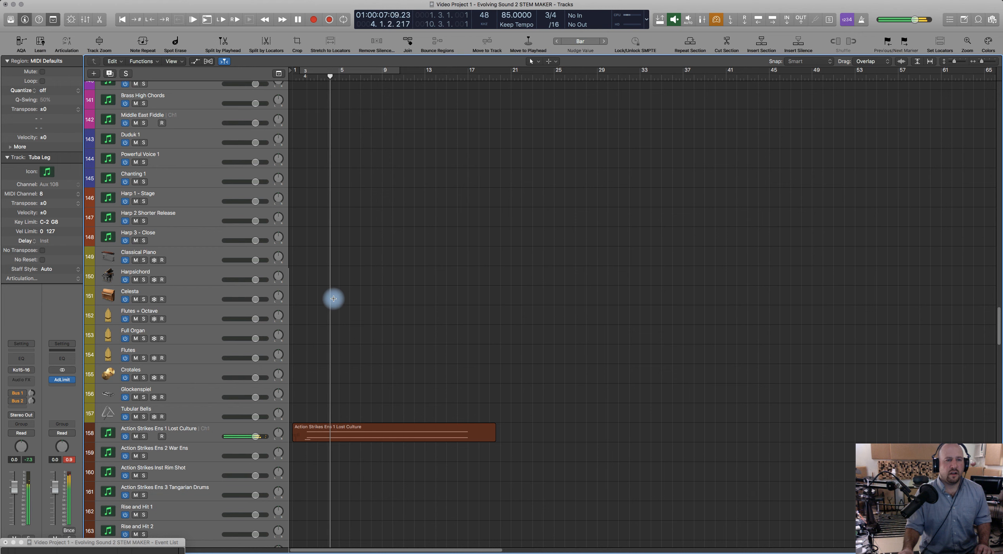
{"action": "key", "text": "space"}
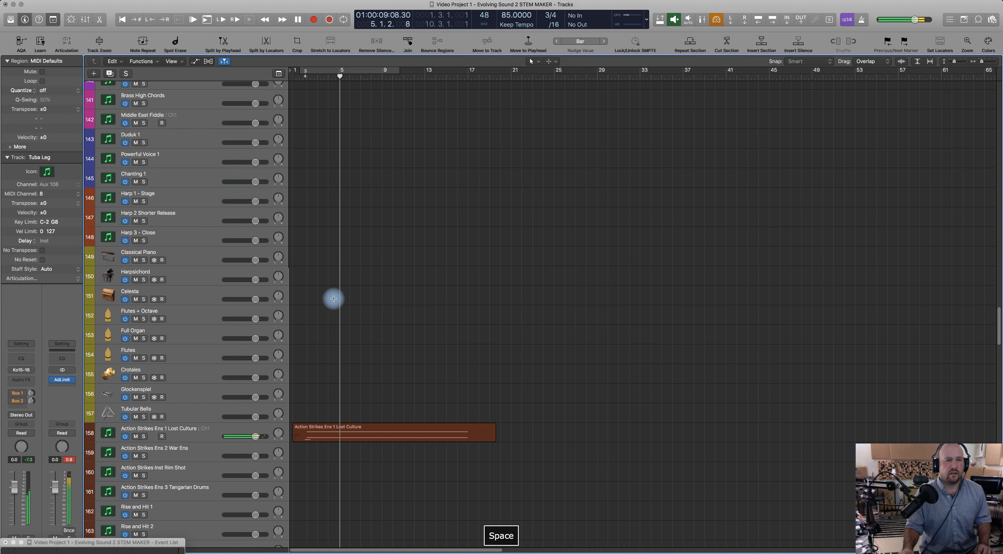
Select the Choir 2 Stac track to try out its staccato choir sound.
{"action": "scroll", "coordinate": [331, 296], "scroll_direction": "up", "scroll_amount": 10}
{"action": "scroll", "coordinate": [195, 276], "scroll_direction": "up", "scroll_amount": 20}
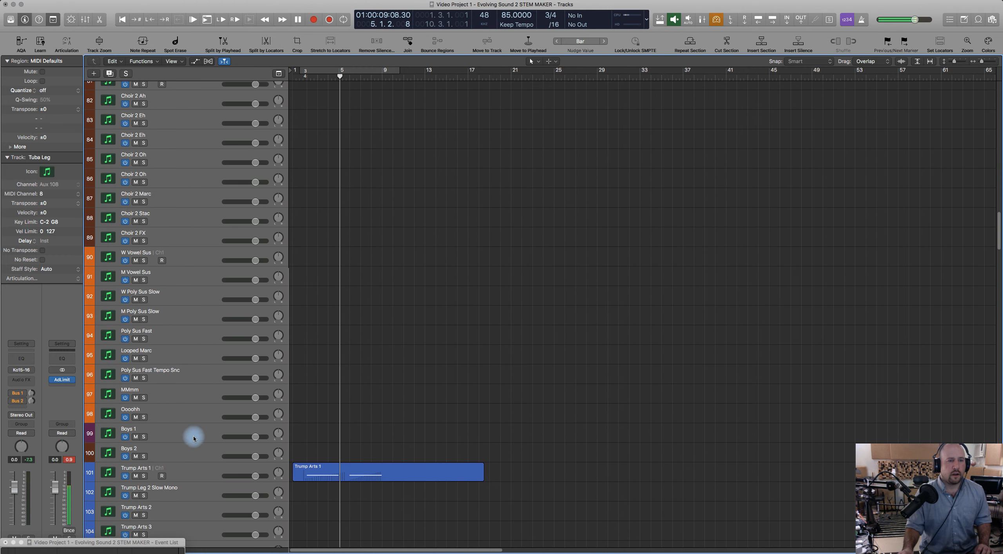
{"action": "scroll", "coordinate": [180, 403], "scroll_direction": "up", "scroll_amount": 2}
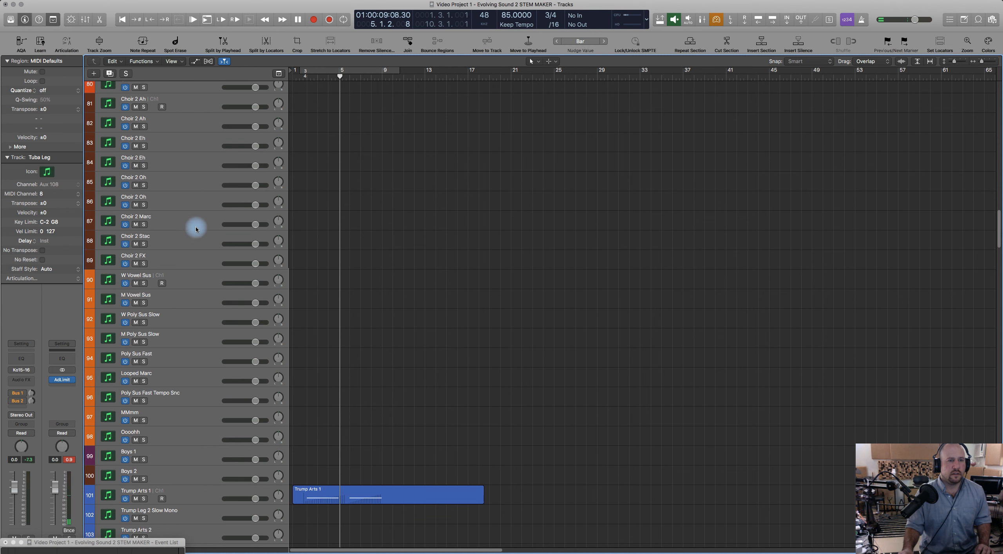
{"action": "left_click", "coordinate": [169, 242]}
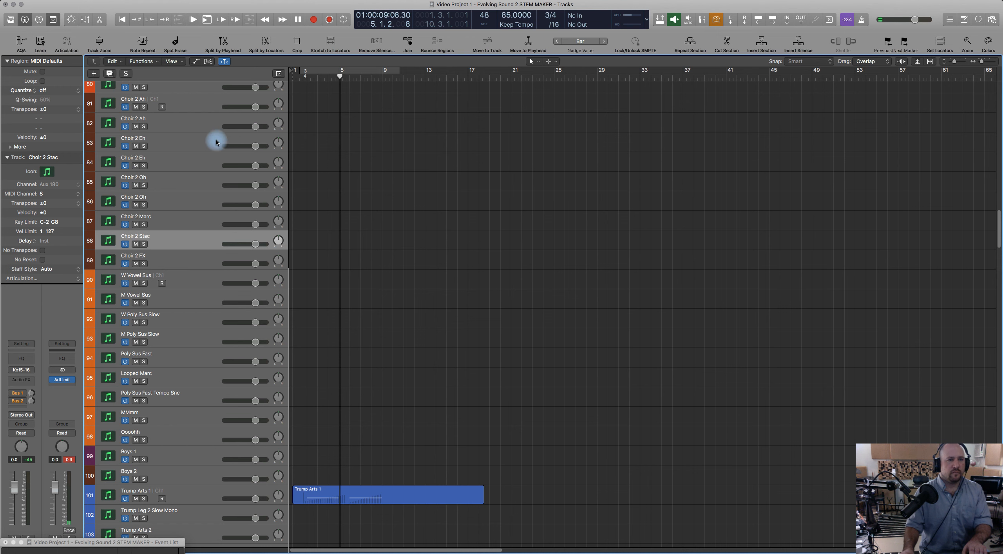
Reload the recent Choir 1 multi in the Choir 1 Ah track's Kontakt instrument, replacing the current multi, and close the plug-in.
{"action": "scroll", "coordinate": [196, 124], "scroll_direction": "up", "scroll_amount": 3}
{"action": "scroll", "coordinate": [190, 142], "scroll_direction": "up", "scroll_amount": 8}
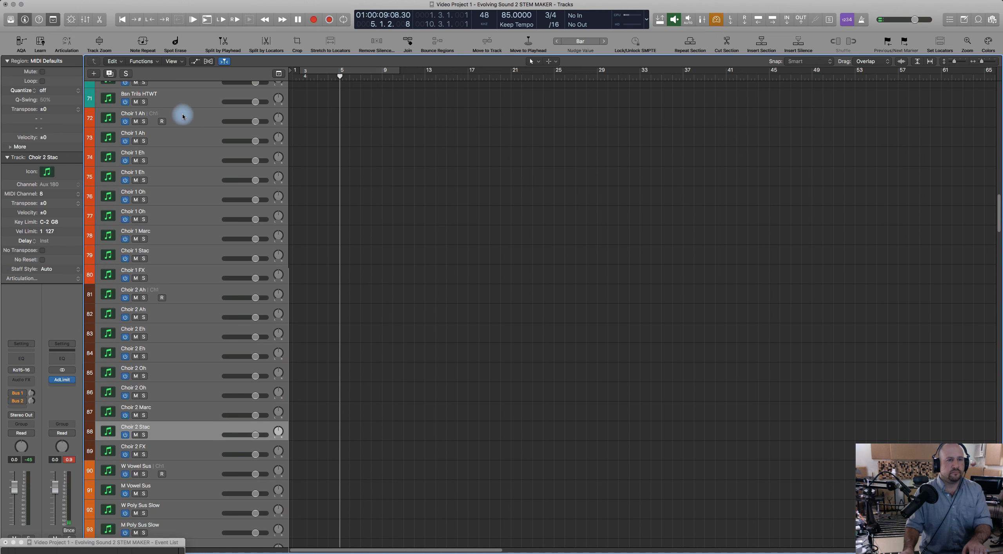
{"action": "left_click", "coordinate": [182, 116]}
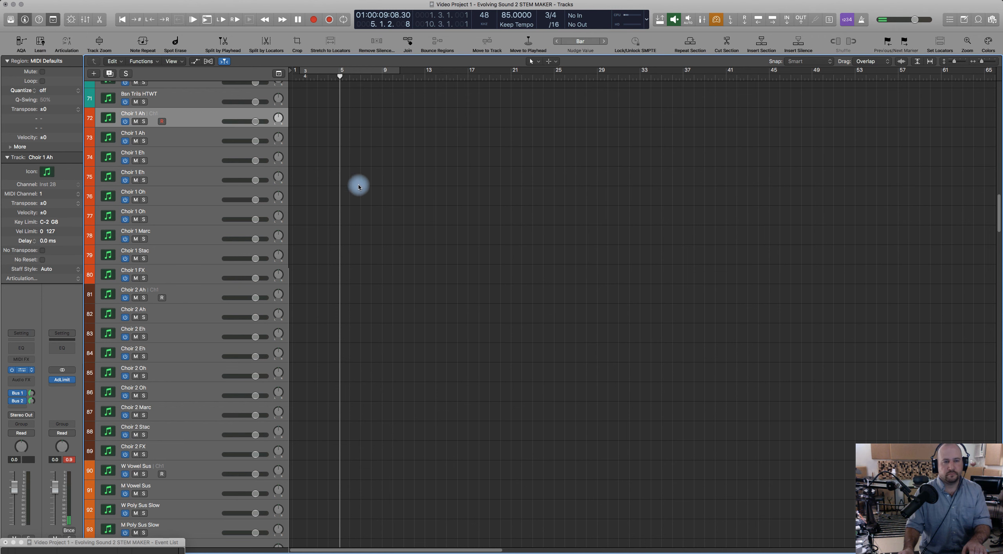
{"action": "key", "text": "v"}
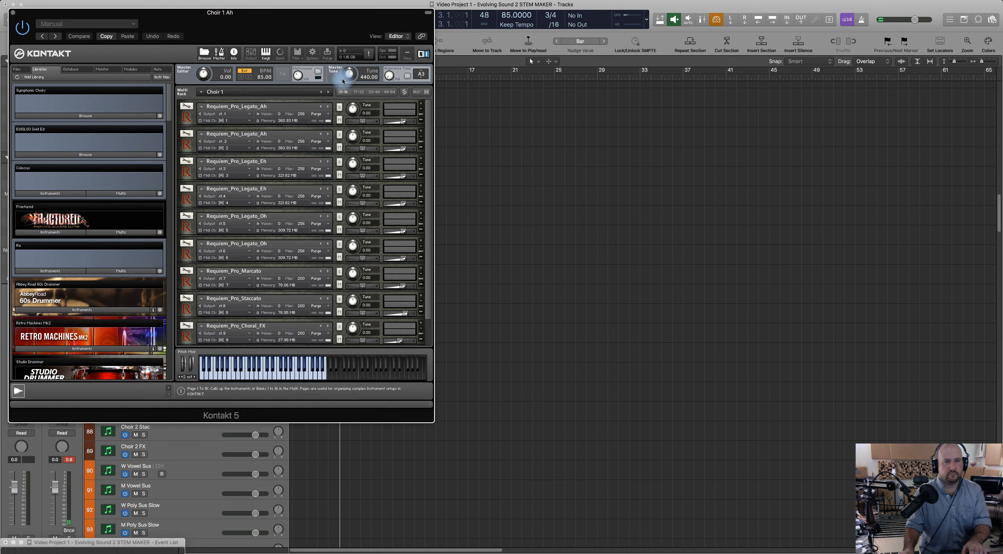
{"action": "left_click", "coordinate": [301, 60]}
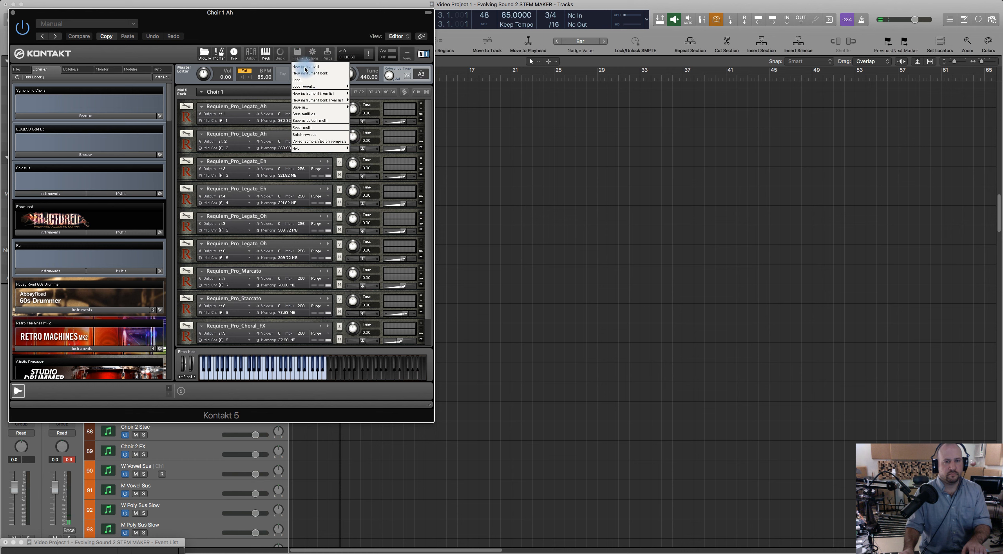
{"action": "mouse_move", "coordinate": [313, 88]}
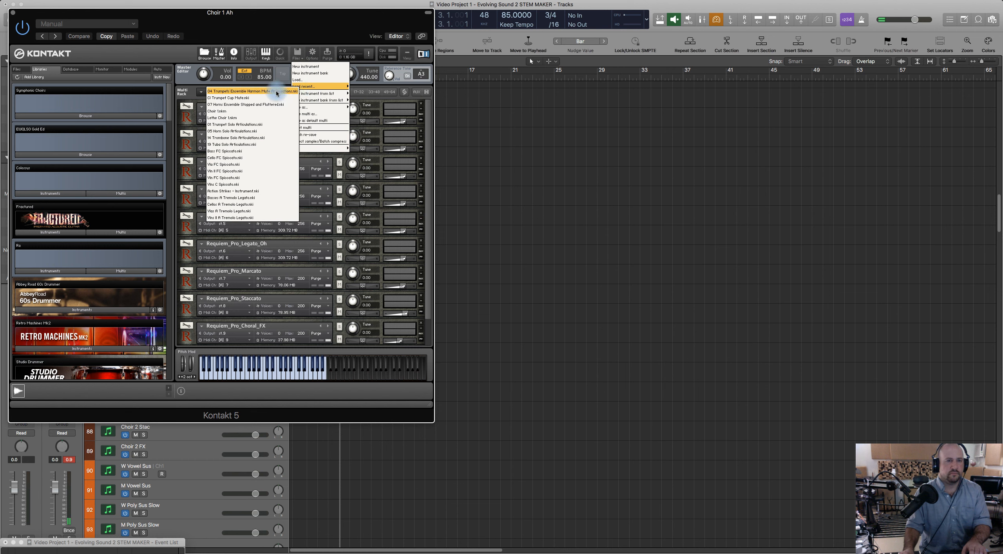
{"action": "left_click", "coordinate": [252, 111]}
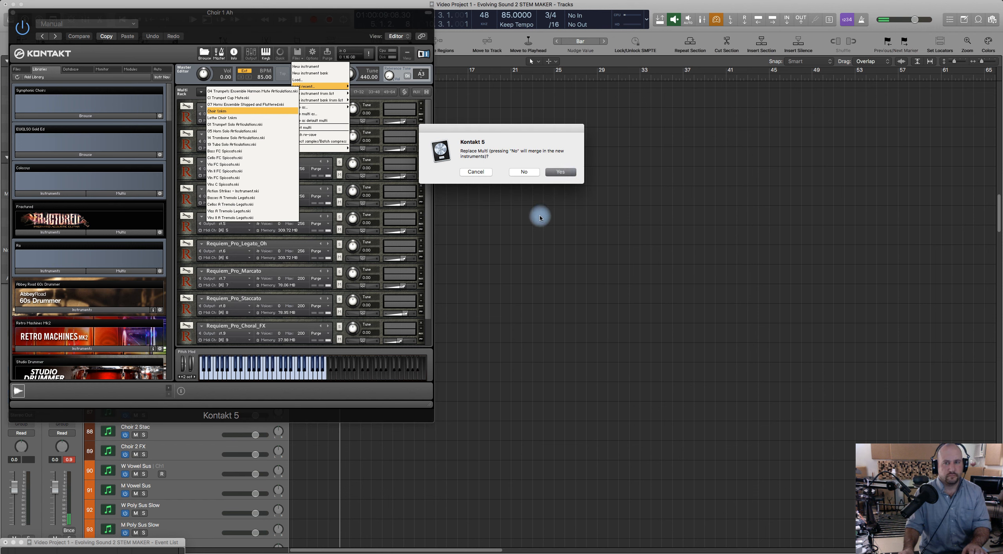
{"action": "key", "text": "Return"}
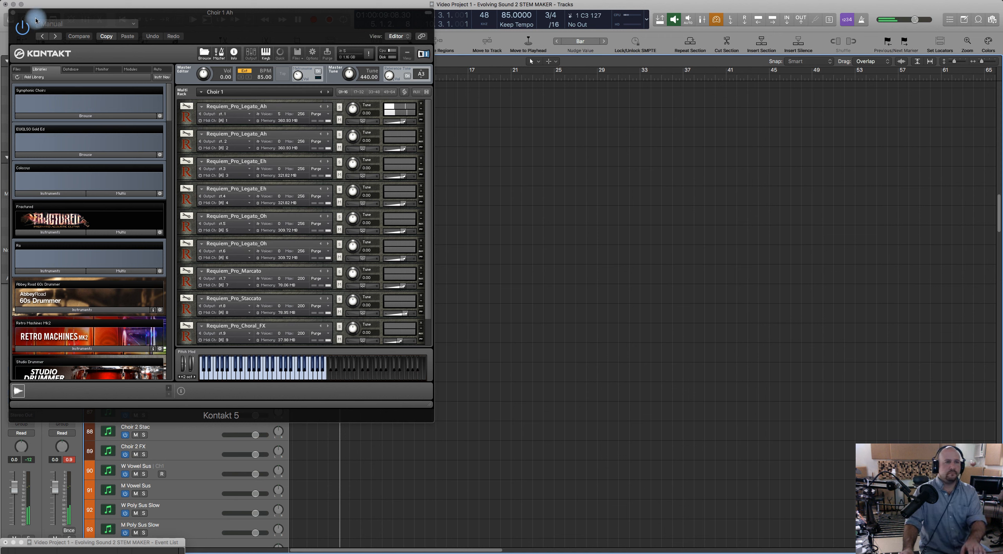
{"action": "left_click", "coordinate": [15, 15]}
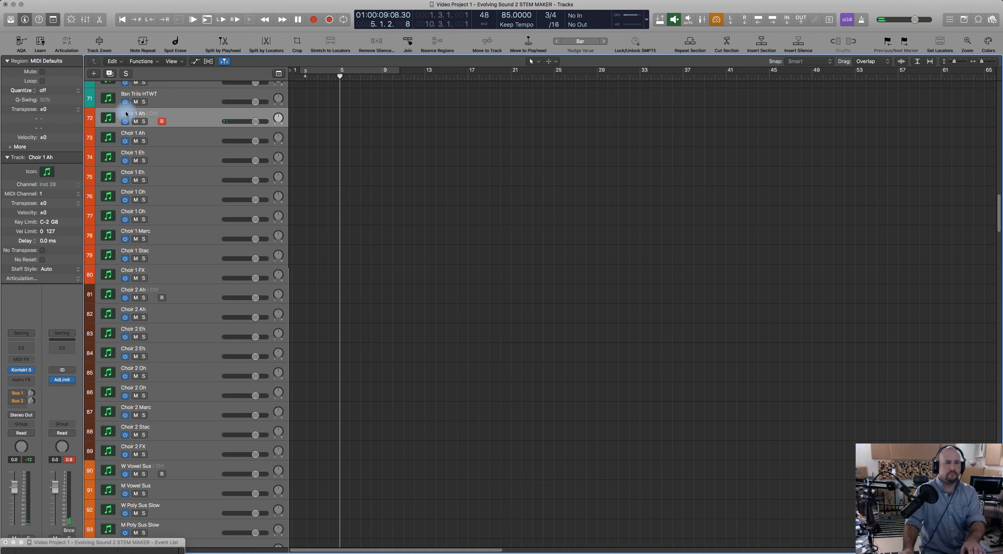
Replace the multi in the Choir 2 Ah track's Kontakt instrument with the recent Choir 1 multi and close the plug-in.
{"action": "left_click", "coordinate": [181, 295]}
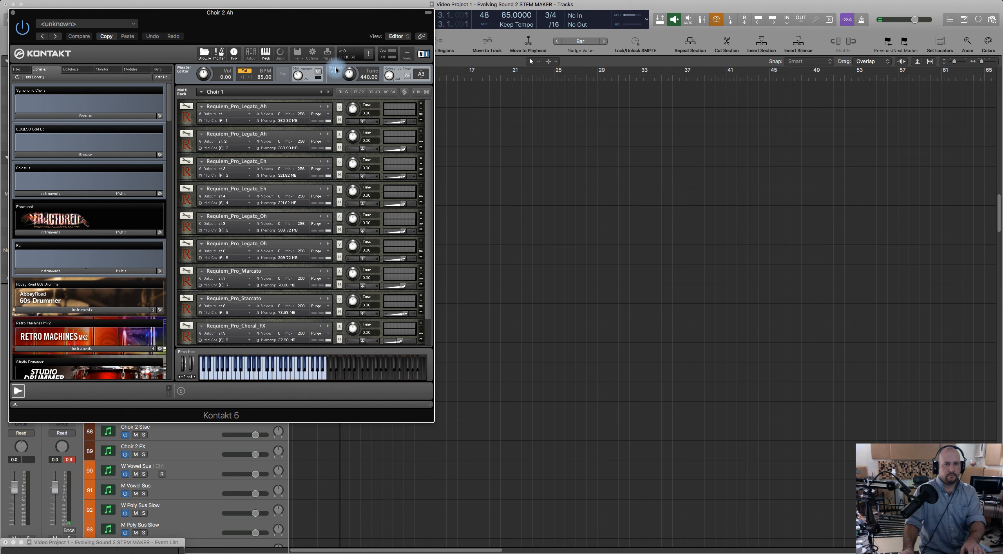
{"action": "left_click", "coordinate": [300, 59]}
{"action": "mouse_move", "coordinate": [314, 86]}
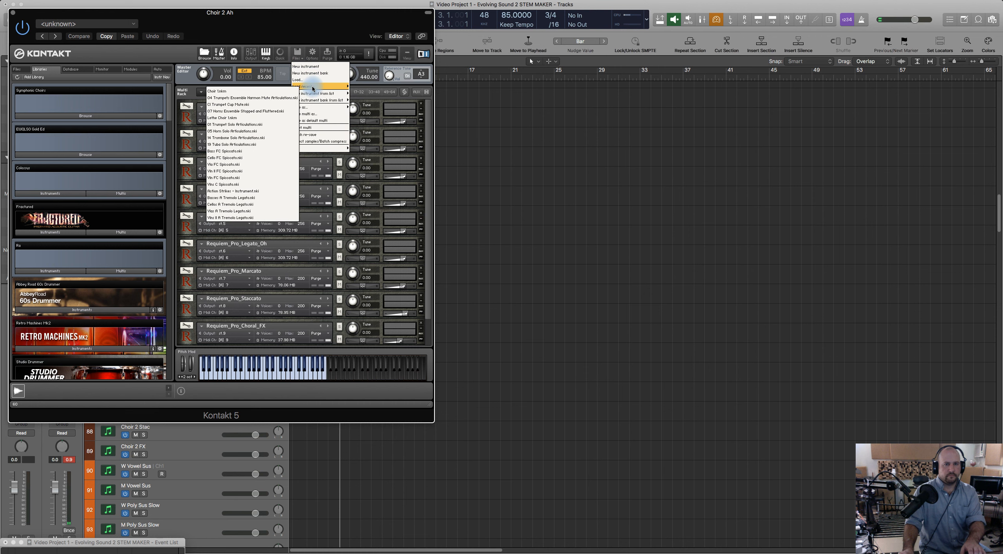
{"action": "left_click", "coordinate": [258, 92]}
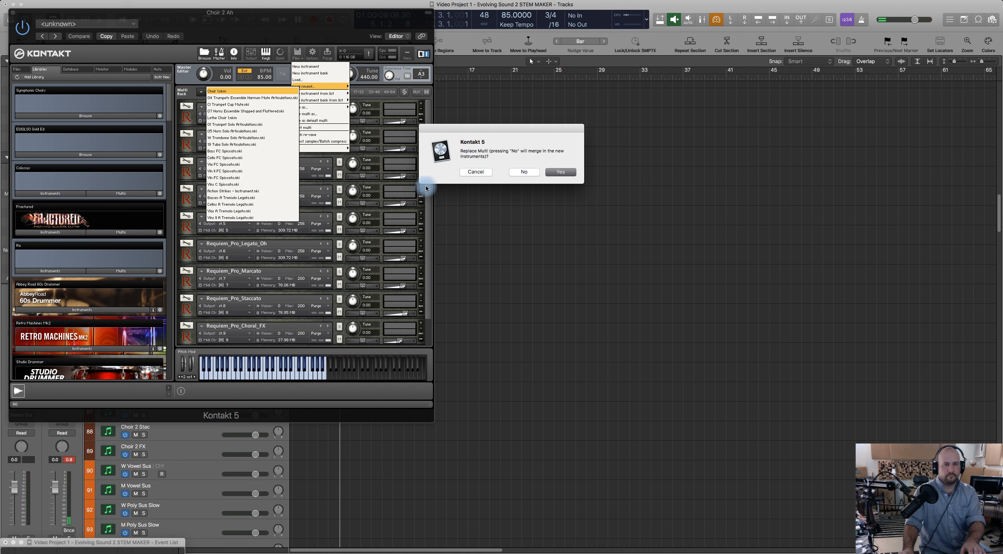
{"action": "key", "text": "Return"}
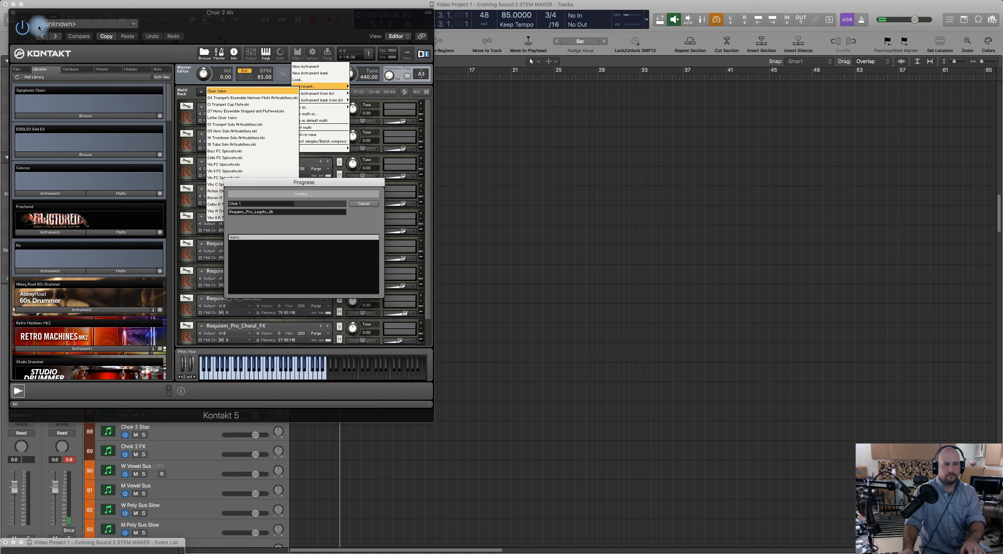
{"action": "left_click", "coordinate": [15, 16]}
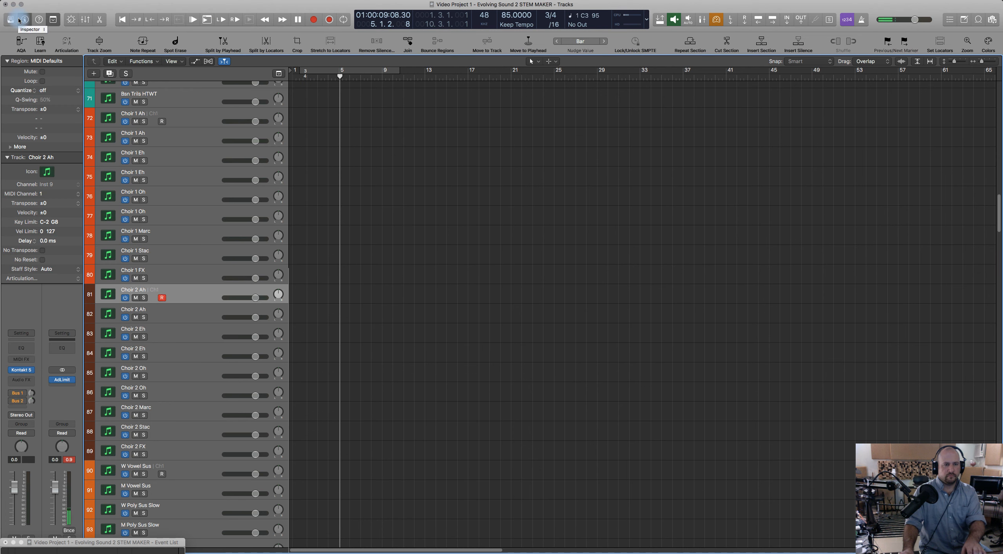
Try the Choir 1 Marc and Choir 1 Stac sounds and play the opening bars of the cue.
{"action": "left_click", "coordinate": [173, 238]}
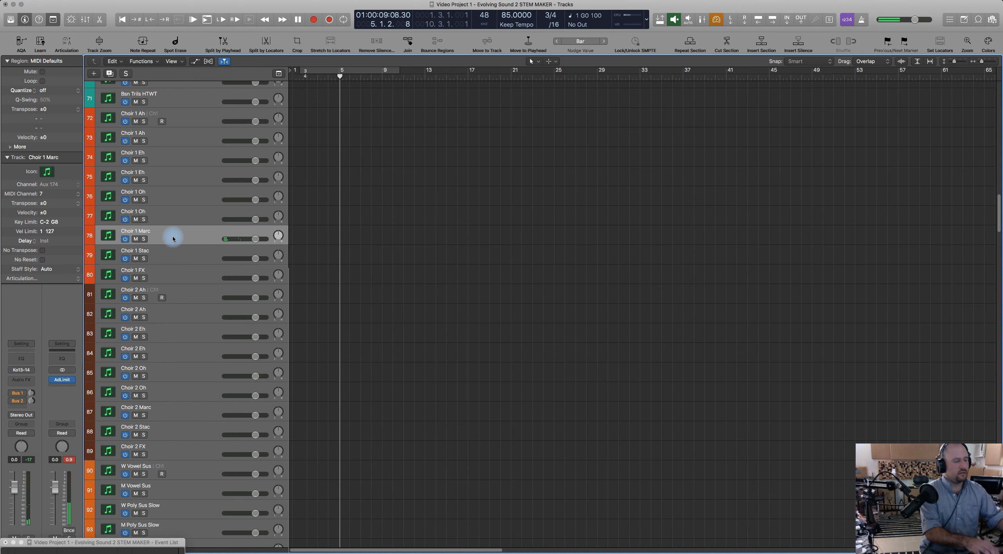
{"action": "key", "text": "Down"}
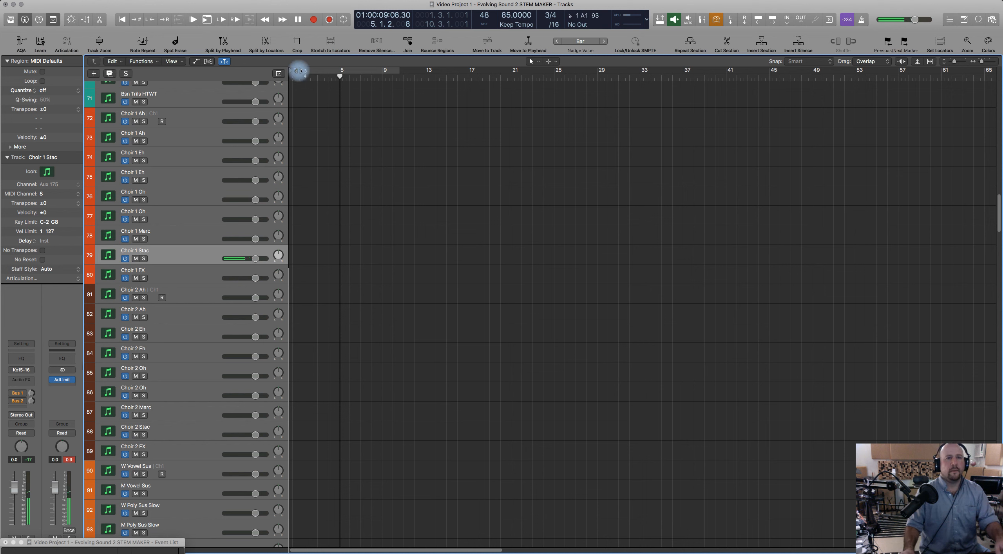
{"action": "key", "text": "space"}
{"action": "key", "text": "space"}
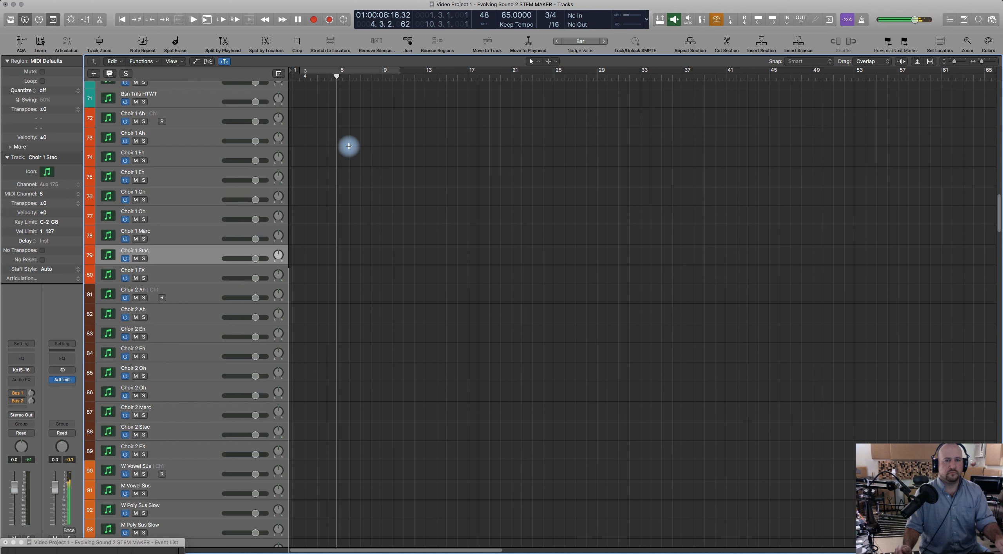
{"action": "key", "text": "space"}
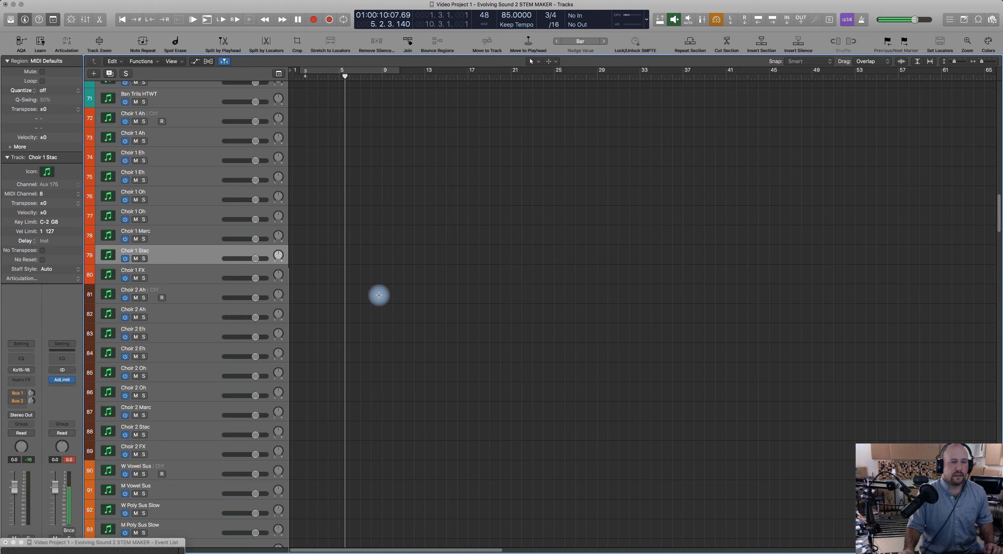
Select the Tubular Bells track for playing and return the playhead to the start of the project.
{"action": "scroll", "coordinate": [379, 295], "scroll_direction": "down", "scroll_amount": 15}
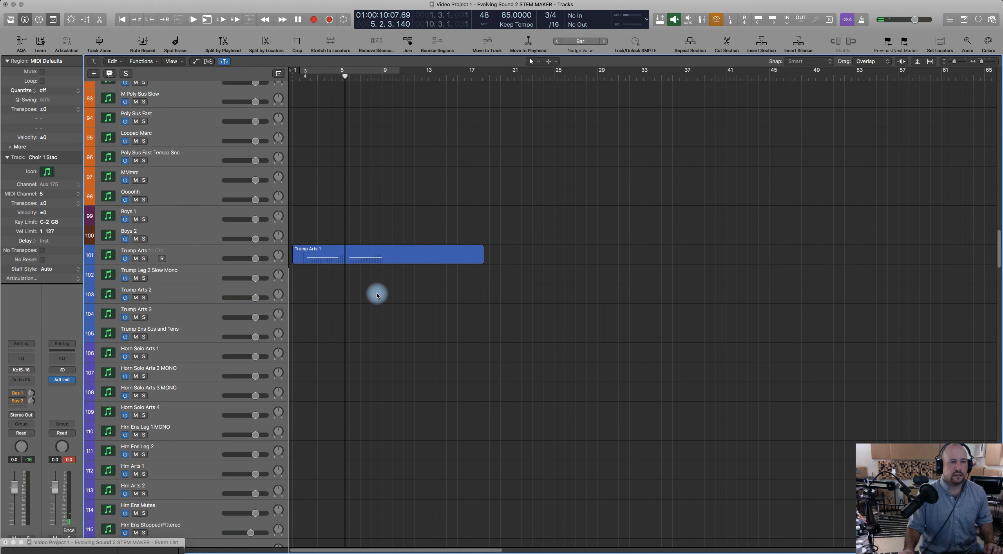
{"action": "scroll", "coordinate": [377, 295], "scroll_direction": "down", "scroll_amount": 9}
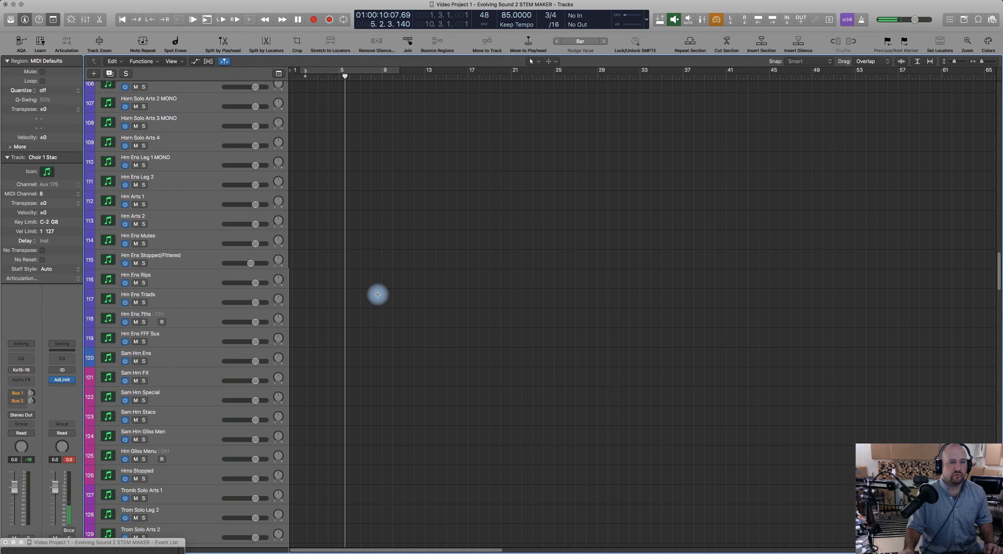
{"action": "scroll", "coordinate": [378, 294], "scroll_direction": "down", "scroll_amount": 7}
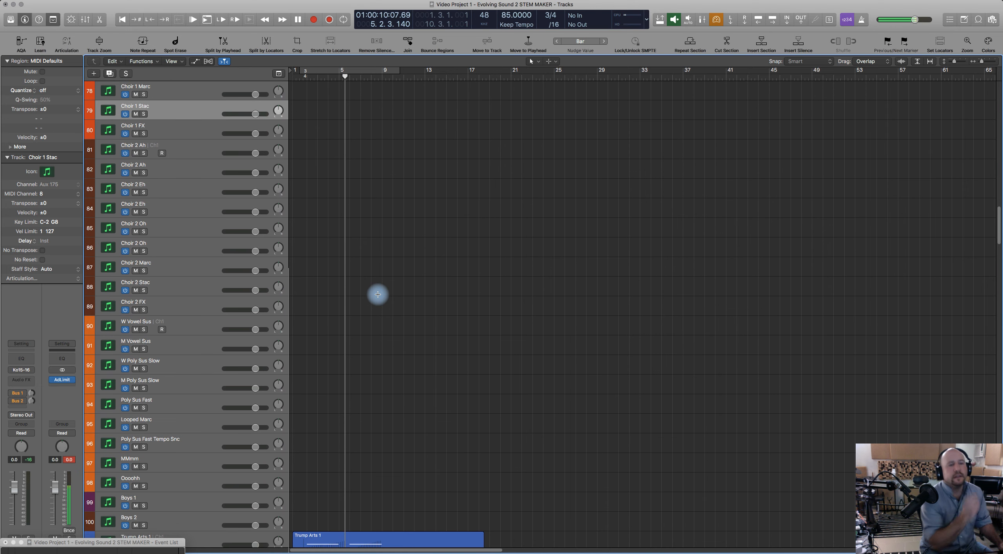
{"action": "scroll", "coordinate": [377, 286], "scroll_direction": "down", "scroll_amount": 11}
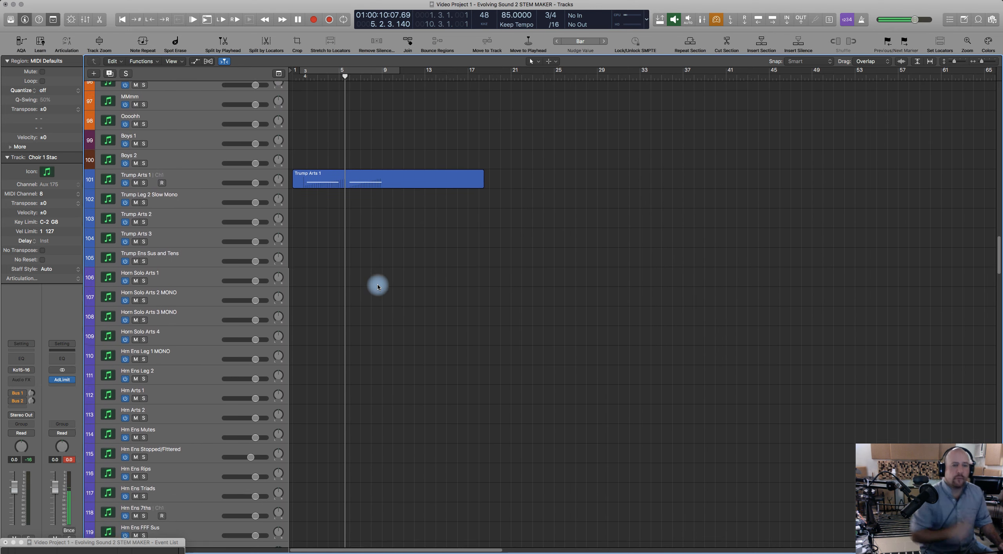
{"action": "scroll", "coordinate": [377, 286], "scroll_direction": "down", "scroll_amount": 7}
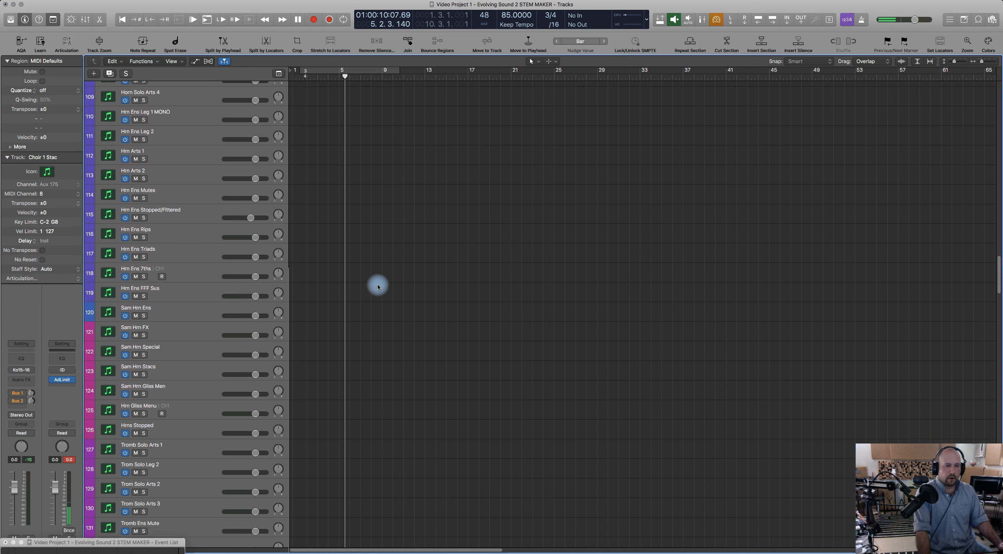
{"action": "scroll", "coordinate": [378, 287], "scroll_direction": "down", "scroll_amount": 20}
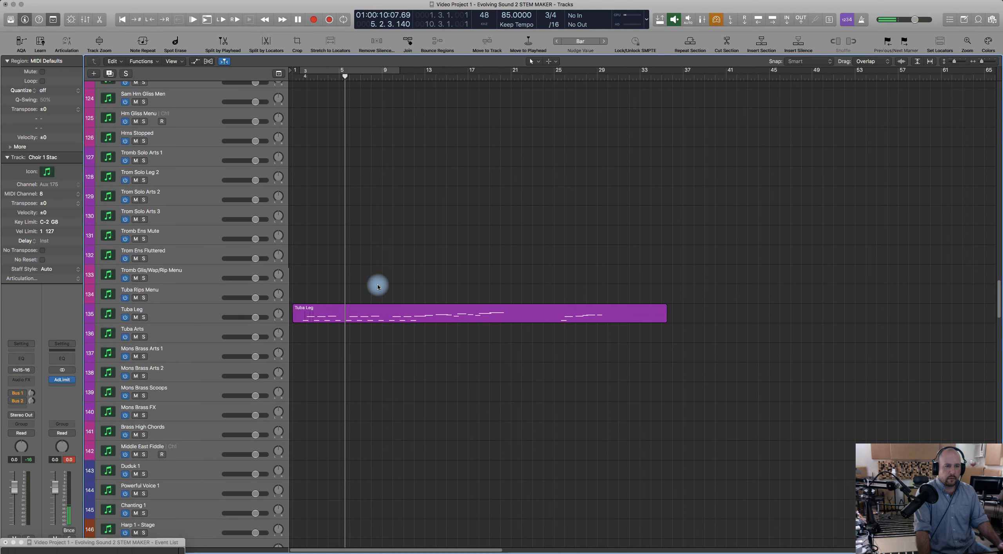
{"action": "scroll", "coordinate": [378, 286], "scroll_direction": "down", "scroll_amount": 4}
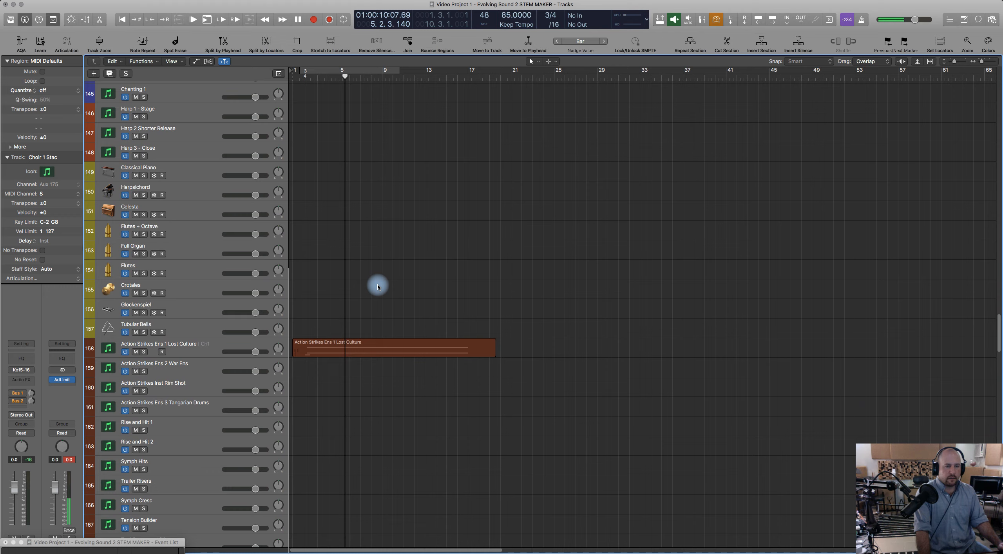
{"action": "scroll", "coordinate": [377, 287], "scroll_direction": "down", "scroll_amount": 5}
{"action": "scroll", "coordinate": [378, 286], "scroll_direction": "down", "scroll_amount": 2}
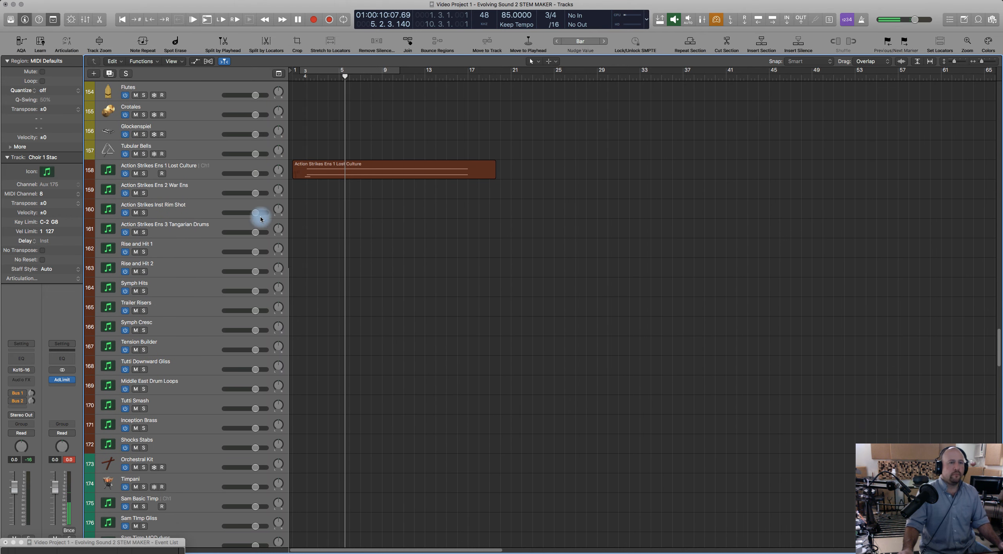
{"action": "left_click", "coordinate": [187, 148]}
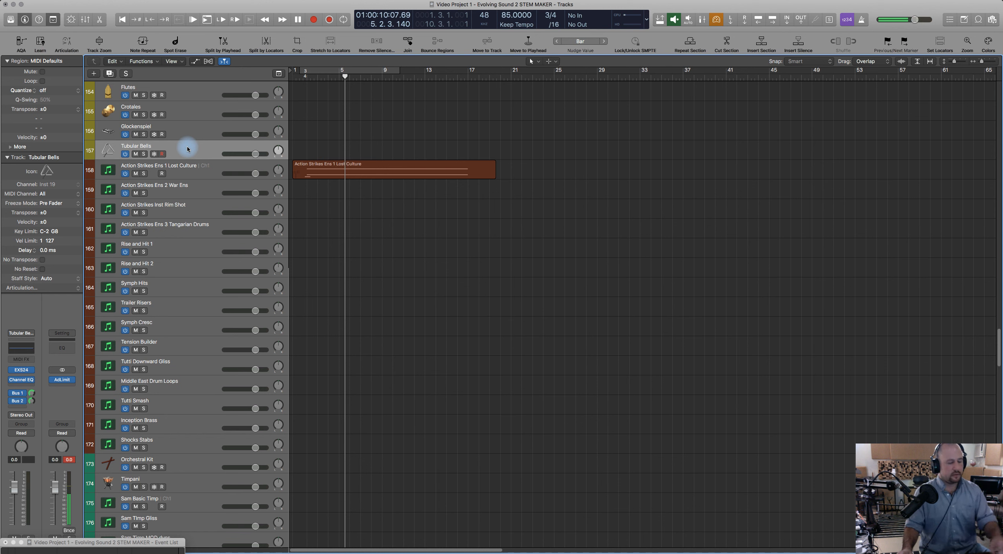
{"action": "key", "text": "Return"}
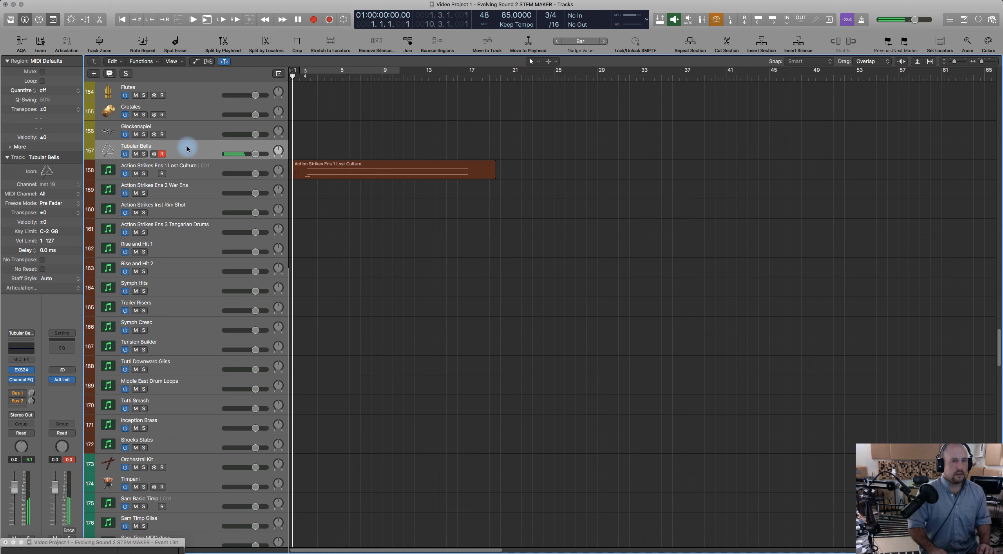
Perform tubular bell notes at bars 5 and 9 over playback, capture them as a region, and select both in the Piano Roll before closing it.
{"action": "key", "text": "space"}
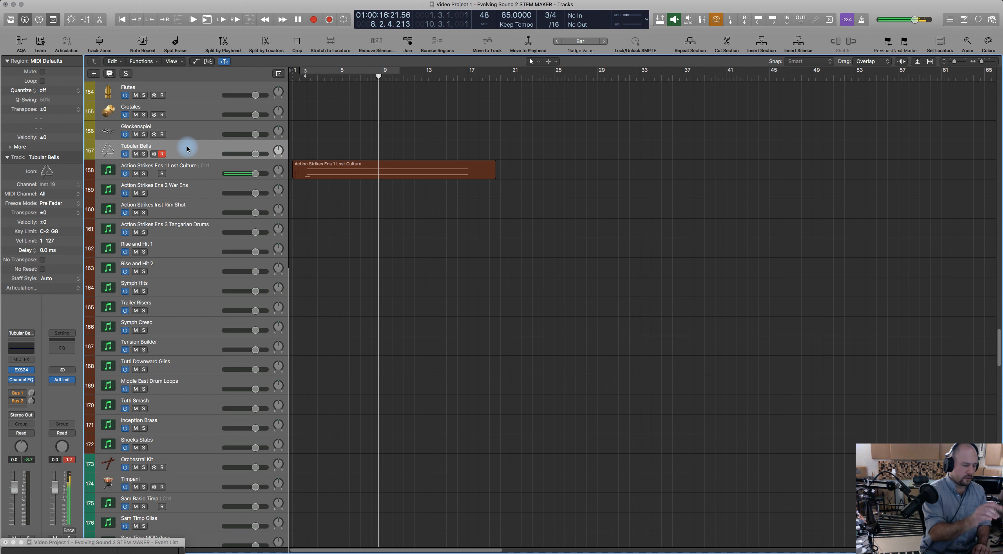
{"action": "key", "text": "space"}
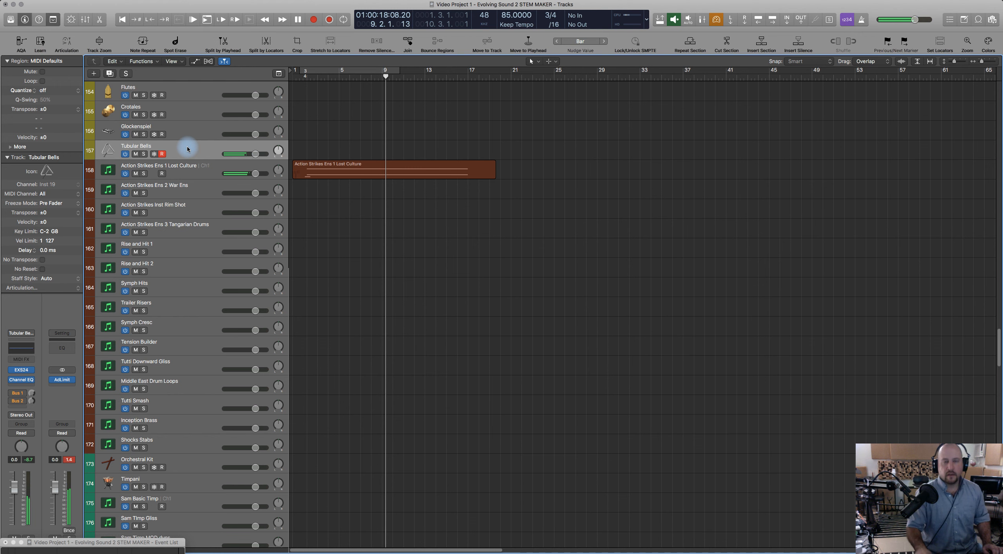
{"action": "double_click", "coordinate": [366, 146]}
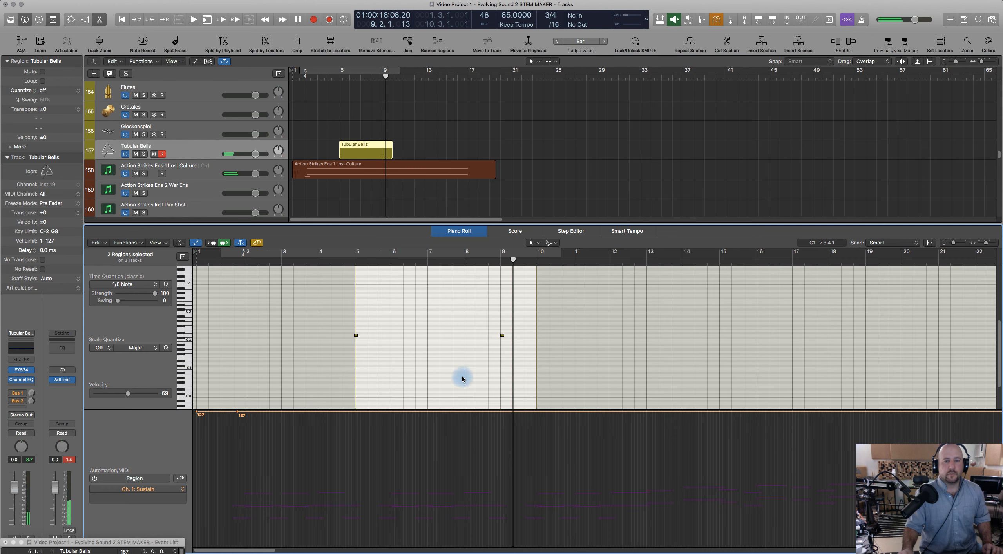
{"action": "left_click", "coordinate": [442, 364]}
{"action": "key", "text": "super+a"}
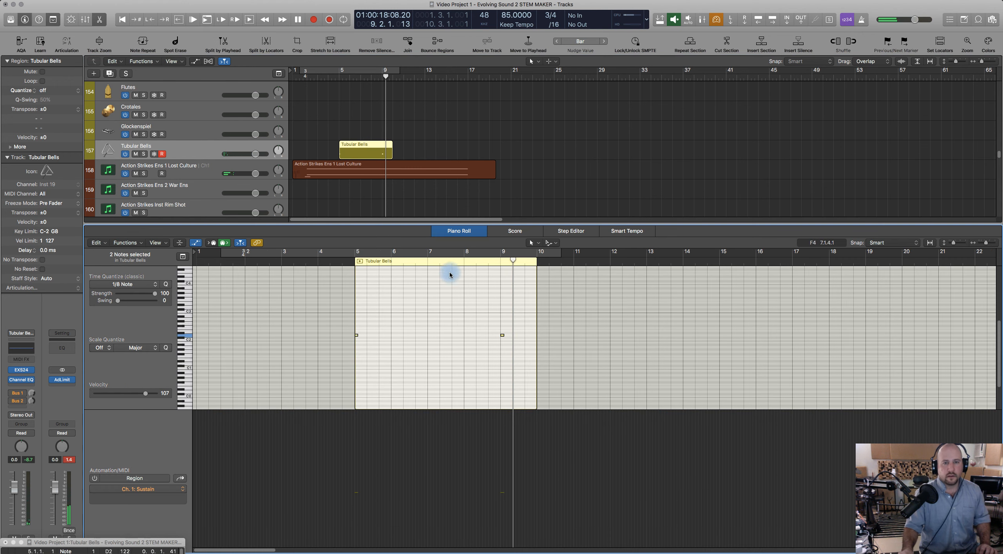
{"action": "left_click", "coordinate": [456, 234]}
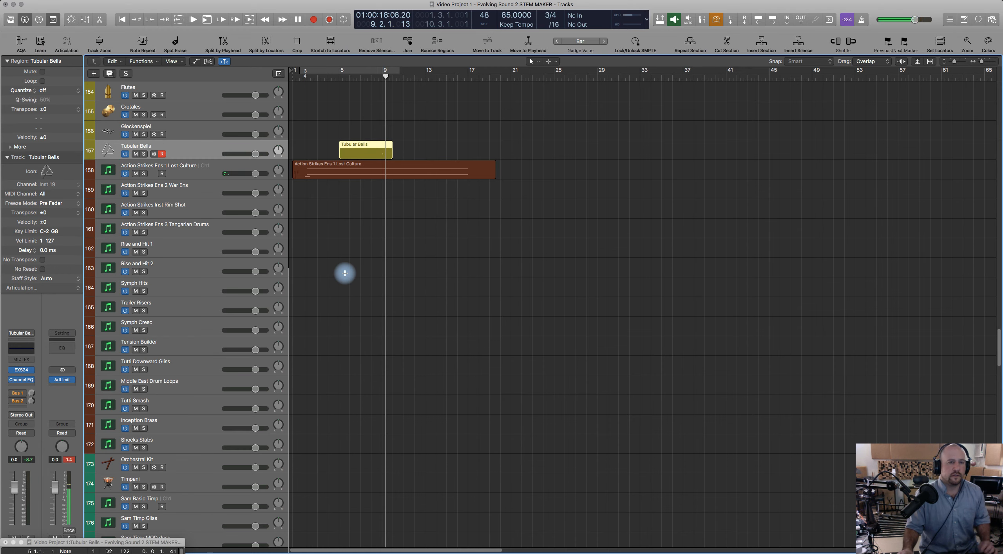
Select the Timpani track in the percussion section and try its sound.
{"action": "scroll", "coordinate": [345, 273], "scroll_direction": "down", "scroll_amount": 3}
{"action": "scroll", "coordinate": [344, 273], "scroll_direction": "down", "scroll_amount": 1}
{"action": "scroll", "coordinate": [350, 286], "scroll_direction": "down", "scroll_amount": 15}
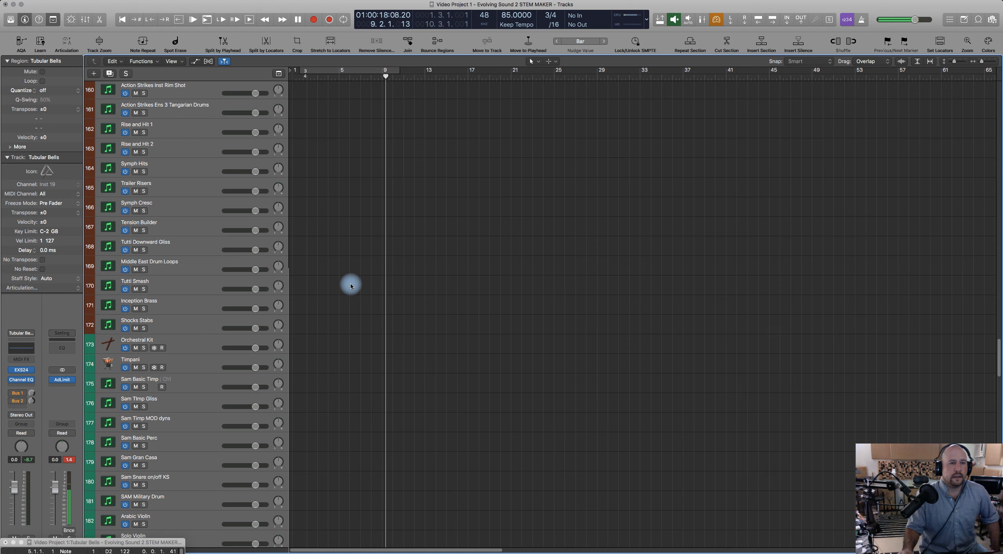
{"action": "scroll", "coordinate": [351, 286], "scroll_direction": "down", "scroll_amount": 7}
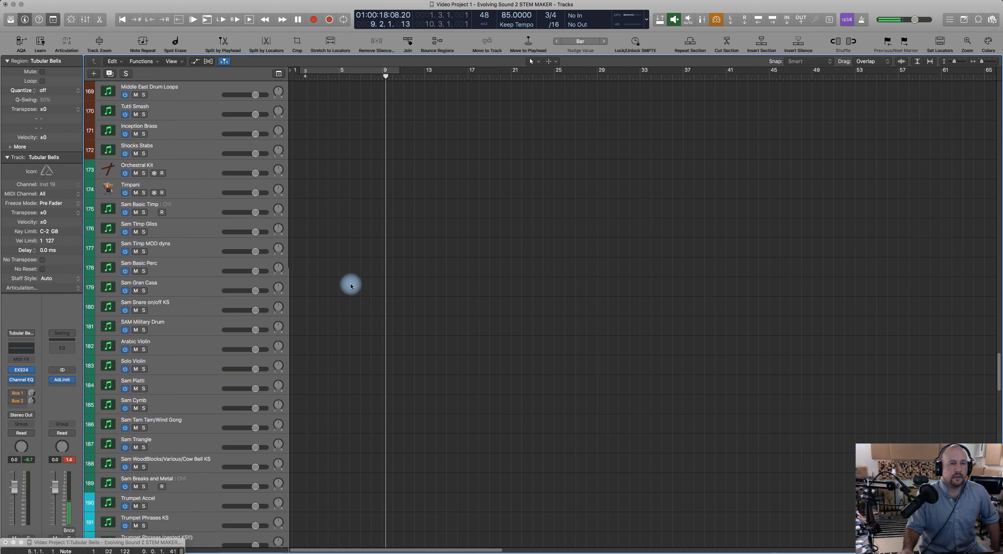
{"action": "left_click", "coordinate": [182, 178]}
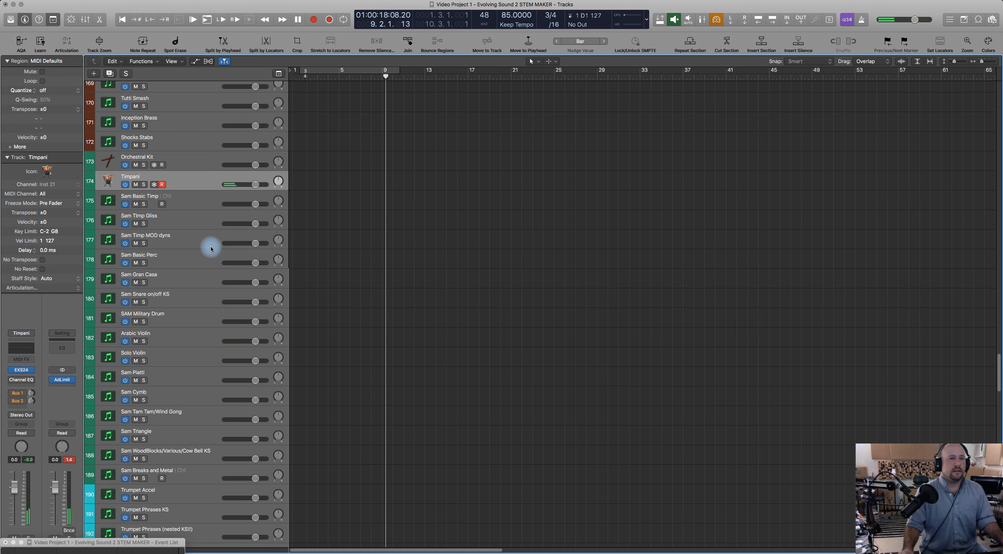
Select the Vlns 1 Col Legno track for playing.
{"action": "scroll", "coordinate": [209, 247], "scroll_direction": "down", "scroll_amount": 3}
{"action": "scroll", "coordinate": [211, 248], "scroll_direction": "down", "scroll_amount": 5}
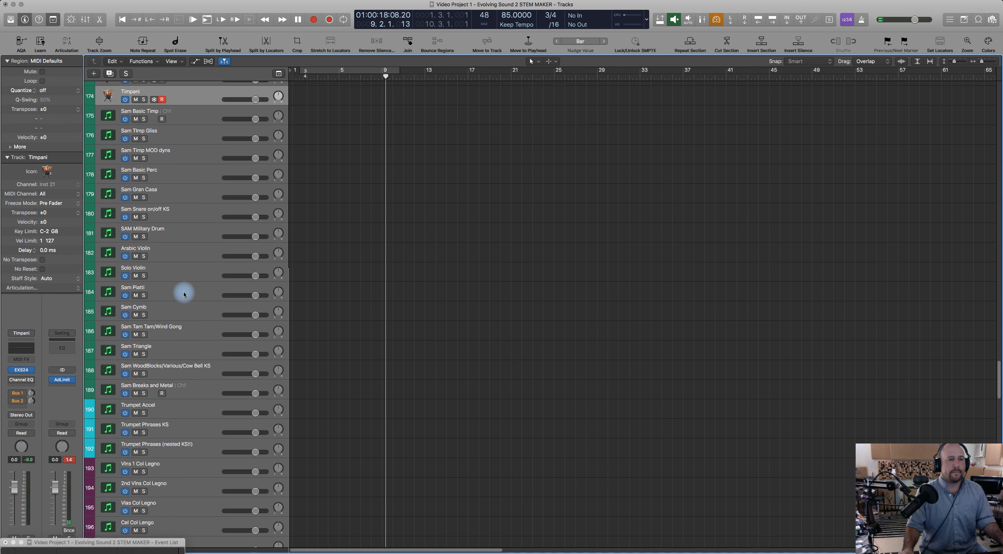
{"action": "scroll", "coordinate": [184, 292], "scroll_direction": "down", "scroll_amount": 5}
{"action": "scroll", "coordinate": [184, 293], "scroll_direction": "down", "scroll_amount": 1}
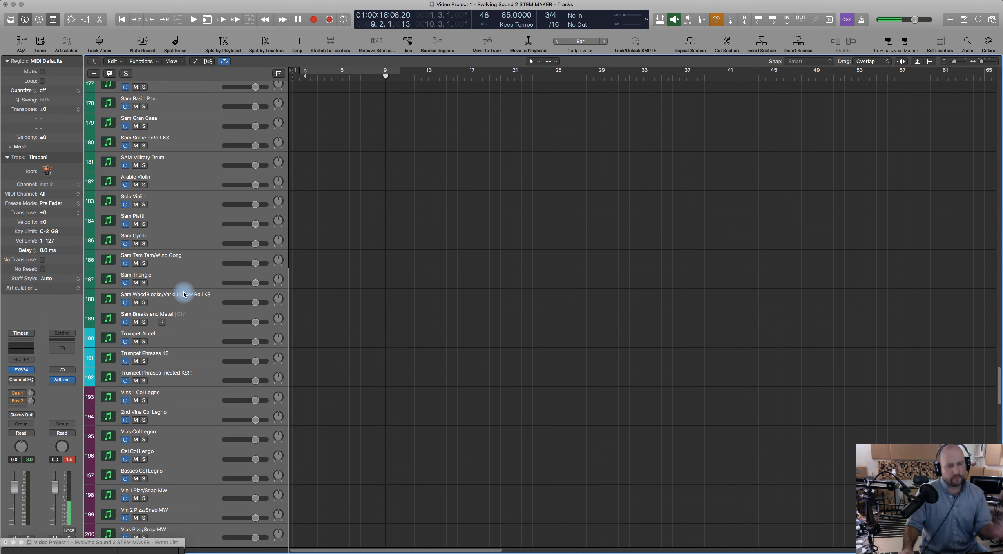
{"action": "scroll", "coordinate": [199, 355], "scroll_direction": "down", "scroll_amount": 10}
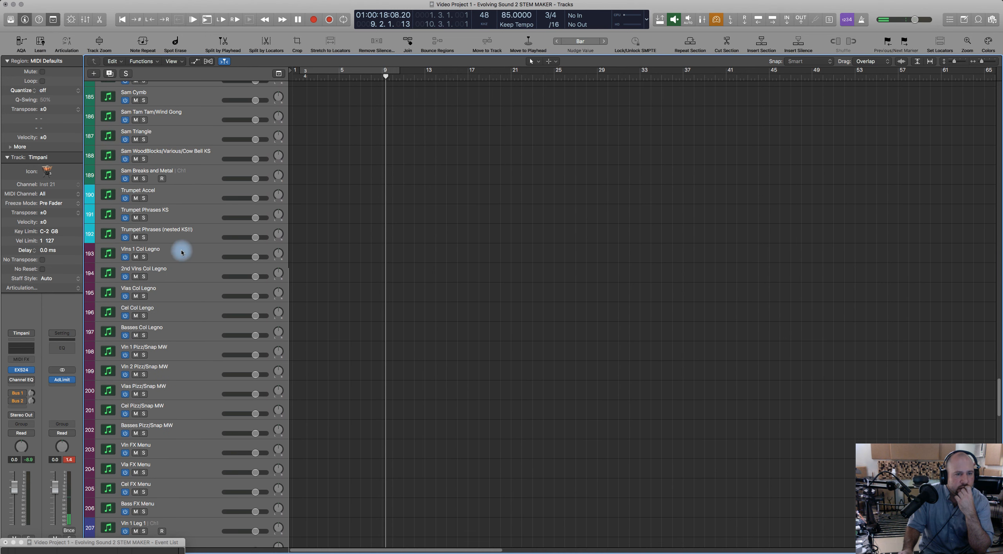
{"action": "left_click", "coordinate": [181, 252]}
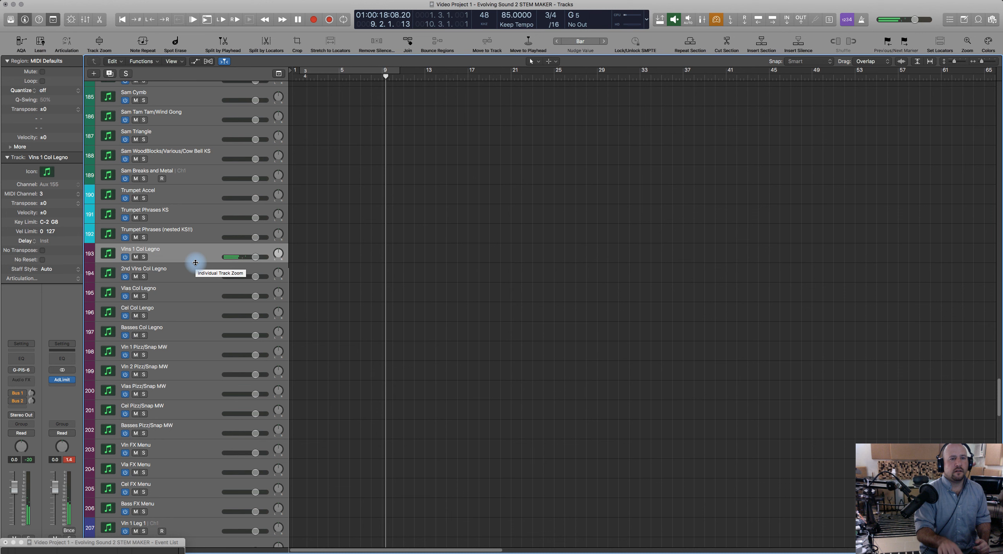
Perform a Vlns 1 Col Legno pattern from bar 2 into bar 5 over playback and capture it as a region.
{"action": "key", "text": "space"}
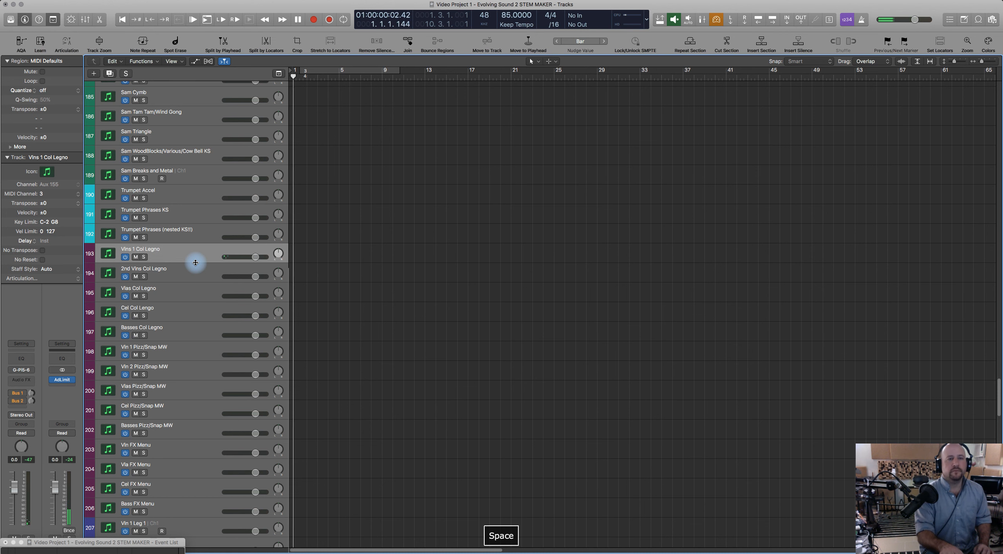
{"action": "key", "text": "space"}
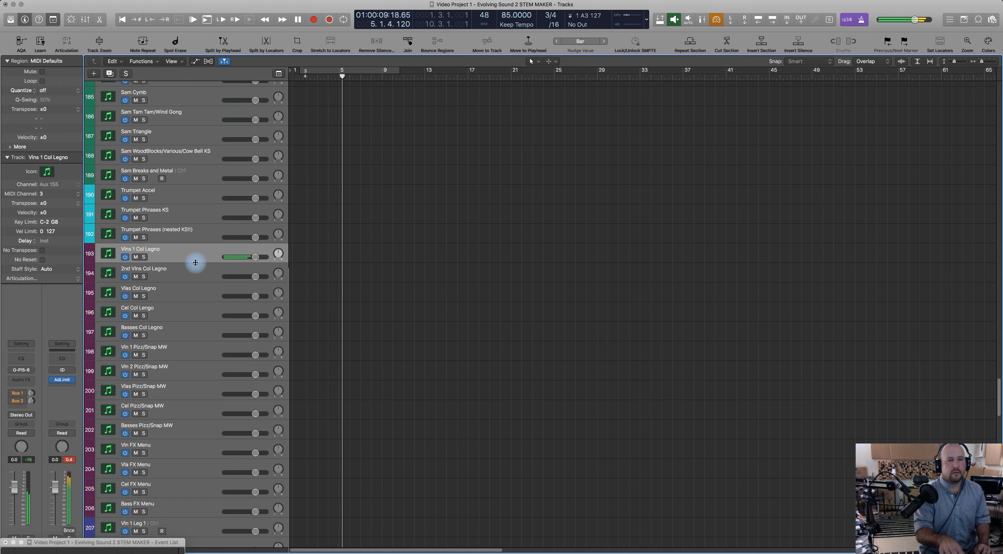
{"action": "key", "text": "space"}
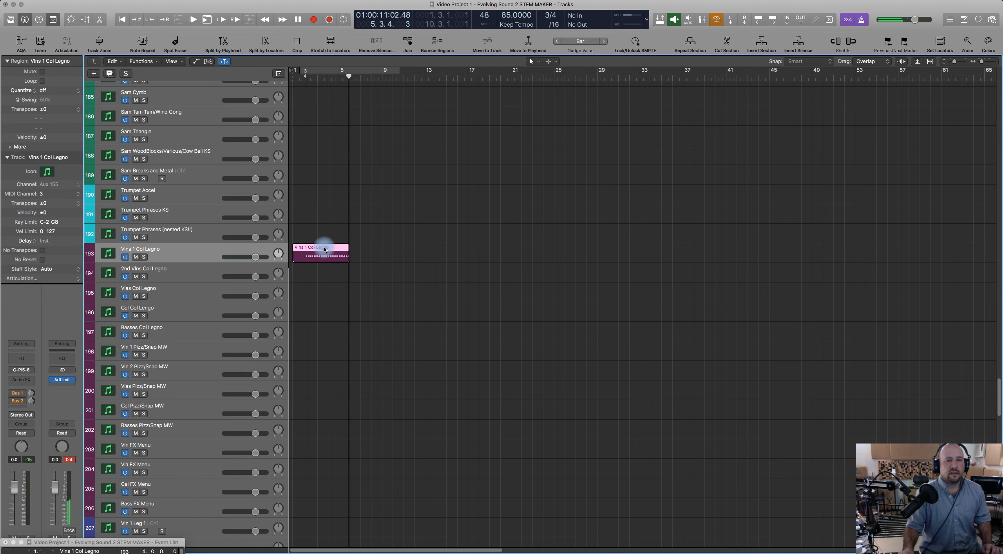
Open the Vlns 1 Col Legno region in the Piano Roll and select all its notes.
{"action": "double_click", "coordinate": [324, 249]}
{"action": "left_click", "coordinate": [329, 370]}
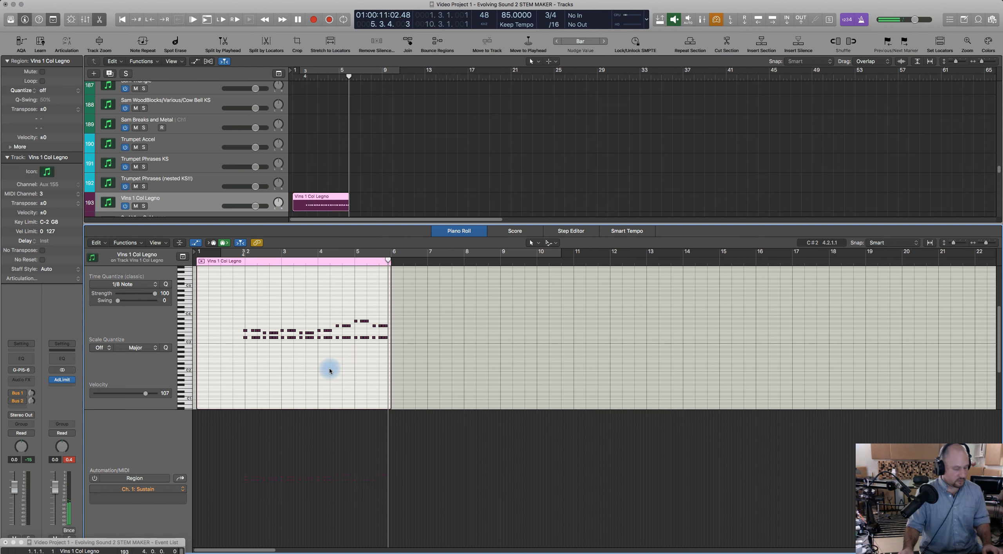
{"action": "key", "text": "super+a"}
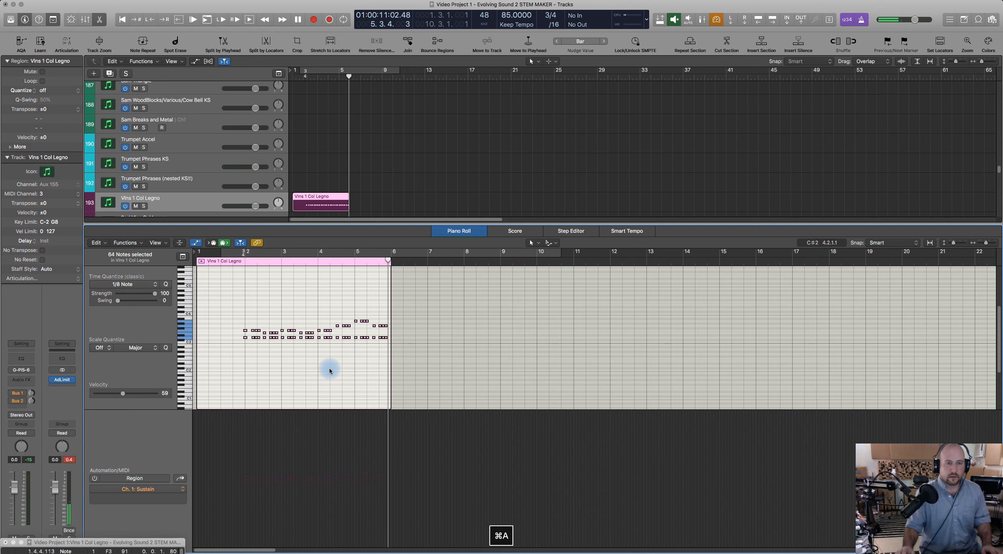
Try quantizing the selected col legno notes to 1/8 Note.
{"action": "left_click", "coordinate": [146, 285]}
{"action": "left_click", "coordinate": [123, 326]}
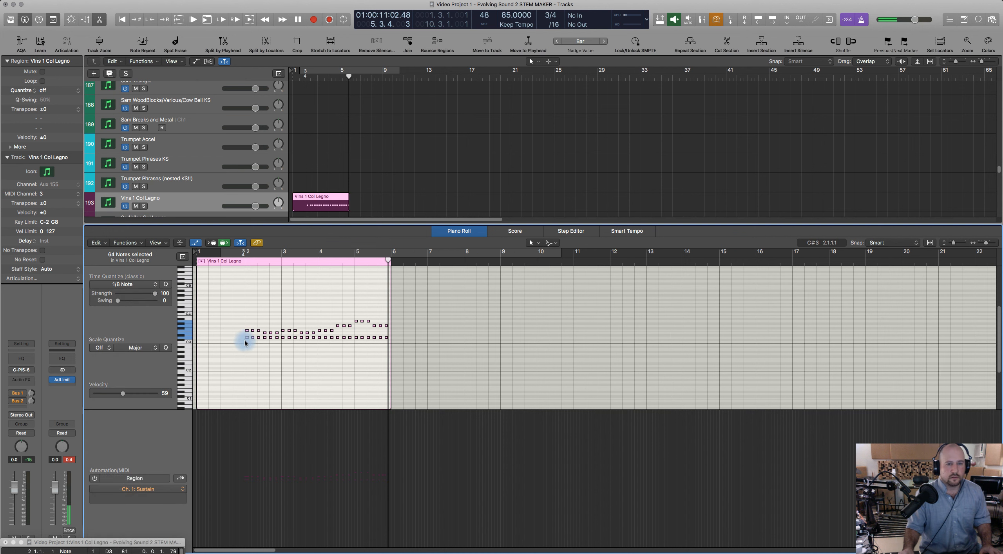
{"action": "key", "text": "super+z"}
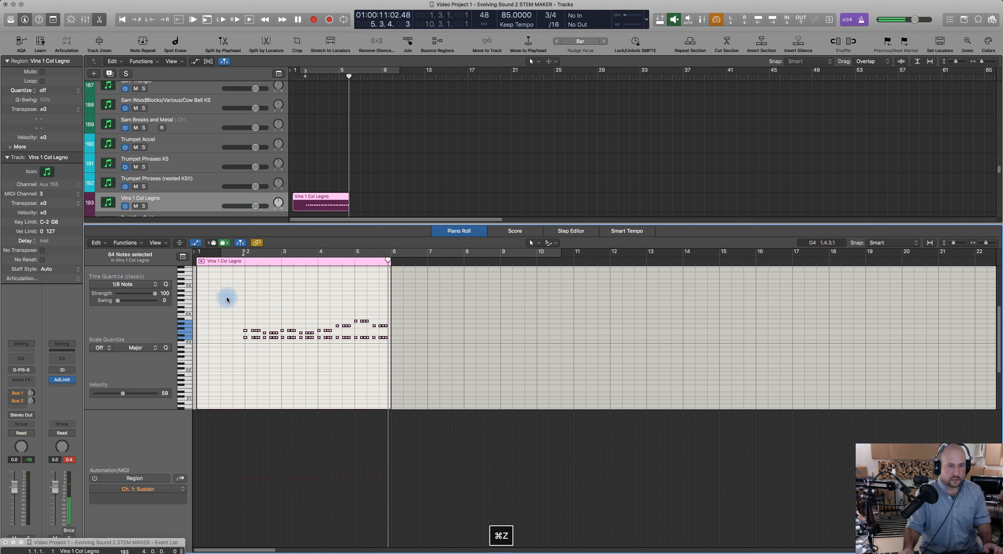
Quantize all the col legno notes to 1/16 Note and align the first two notes with the start of bar 2.
{"action": "left_click", "coordinate": [160, 285]}
{"action": "left_click", "coordinate": [111, 333]}
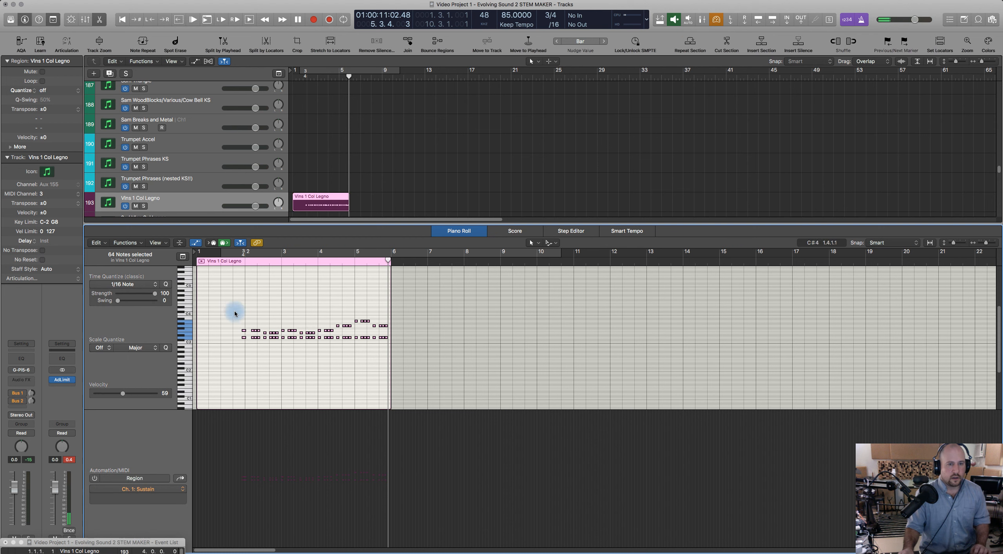
{"action": "left_click_drag", "start_coordinate": [231, 325], "coordinate": [246, 339]}
Play the quantized col legno passage from just before bar 2 into bar 5.
{"action": "left_click", "coordinate": [238, 262]}
{"action": "key", "text": "space"}
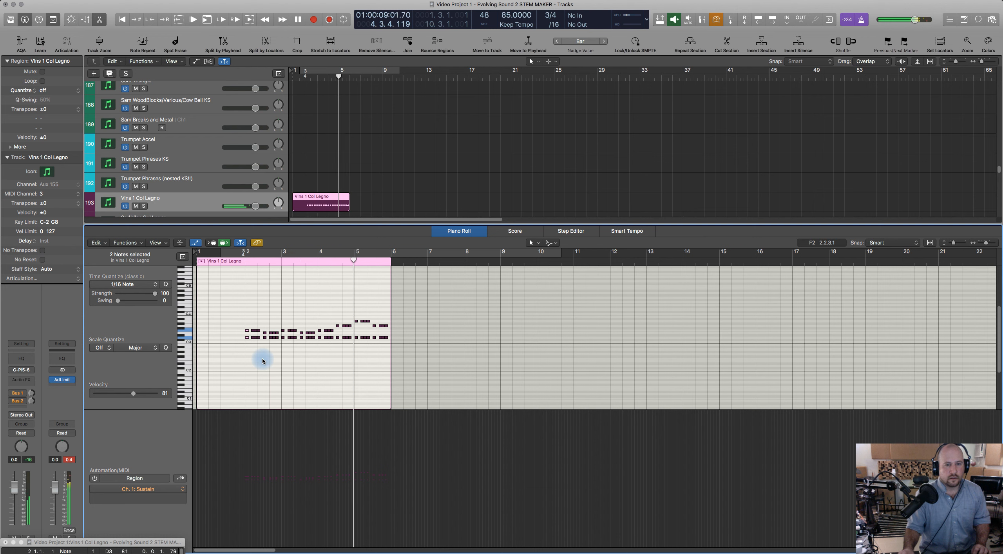
{"action": "key", "text": "space"}
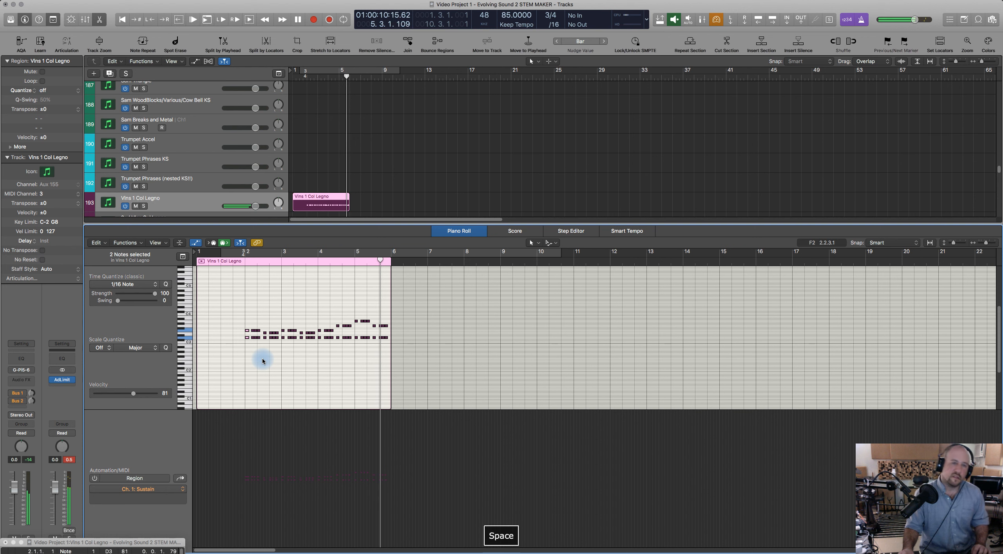
Transpose all the col legno notes up one octave and play the passage from just before bar 2.
{"action": "left_click_drag", "start_coordinate": [226, 306], "coordinate": [393, 364]}
{"action": "key", "text": "alt+shift+Up"}
{"action": "left_click", "coordinate": [236, 262]}
{"action": "key", "text": "space"}
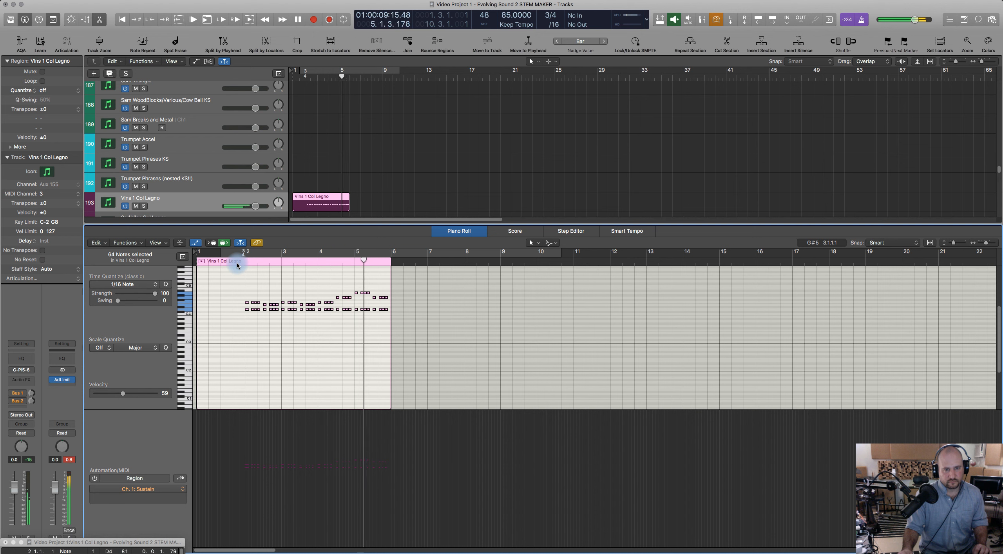
{"action": "key", "text": "space"}
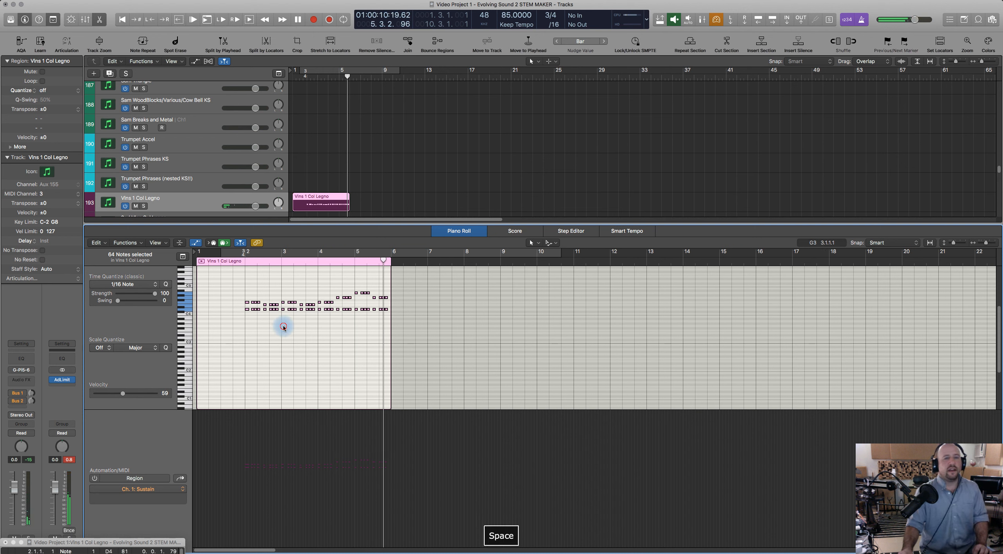
Save the project and audition the col legno passage at a raised tempo of 95 BPM.
{"action": "left_click", "coordinate": [282, 327]}
{"action": "key", "text": "super+s"}
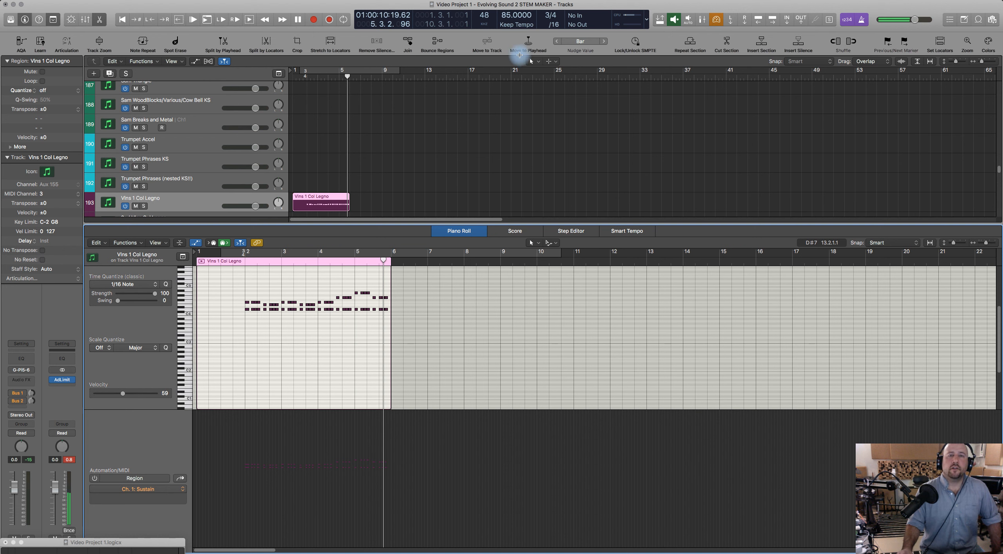
{"action": "key", "text": "super+s"}
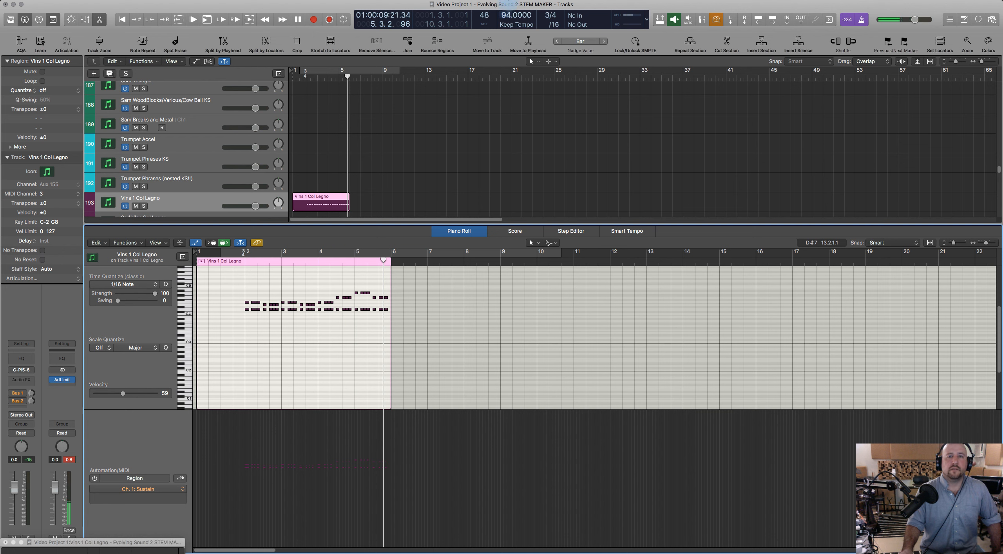
{"action": "left_click", "coordinate": [235, 261]}
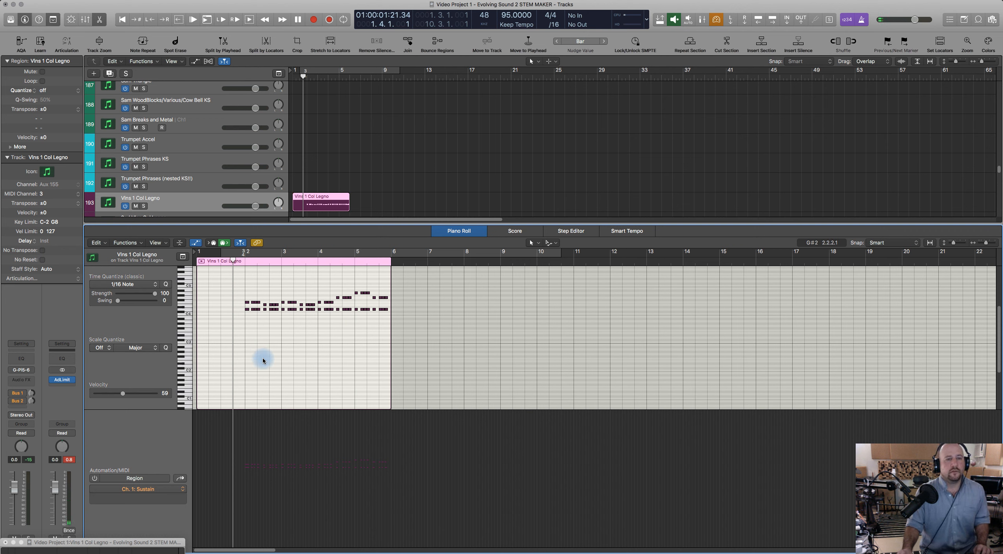
{"action": "key", "text": "space"}
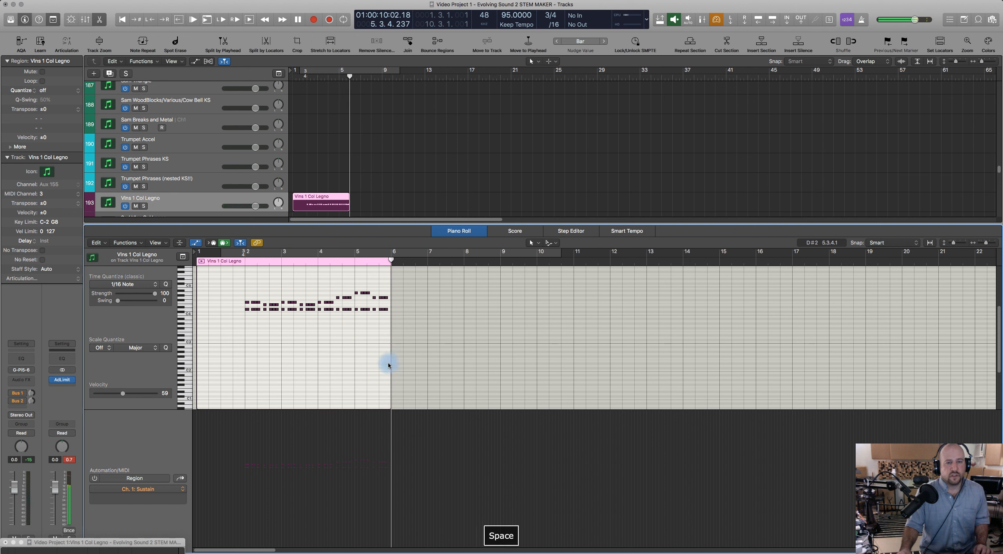
Extend the Vlns 1 Col Legno region past bar 6 and copy all its notes so the repeat starts at bar 6.
{"action": "left_click_drag", "start_coordinate": [503, 366], "coordinate": [537, 365]}
{"action": "left_click_drag", "start_coordinate": [230, 281], "coordinate": [433, 350]}
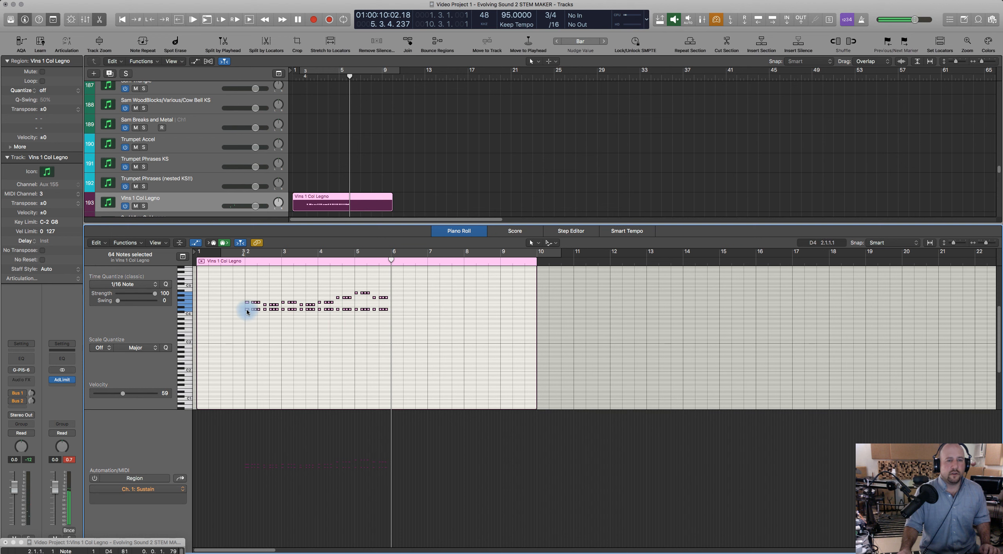
{"action": "left_click", "coordinate": [277, 307]}
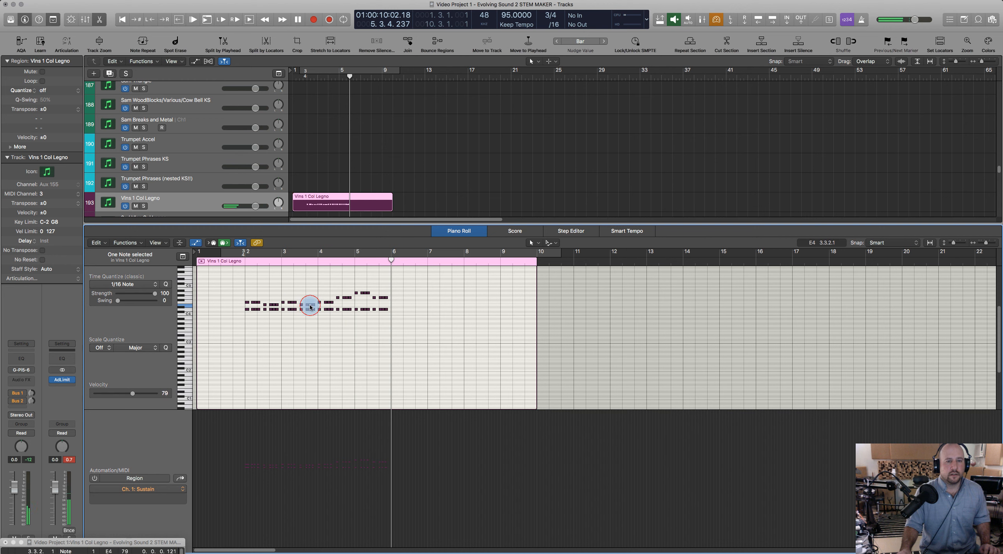
{"action": "left_click_drag", "start_coordinate": [235, 283], "coordinate": [414, 331]}
{"action": "left_click_drag", "start_coordinate": [246, 312], "coordinate": [392, 318]}
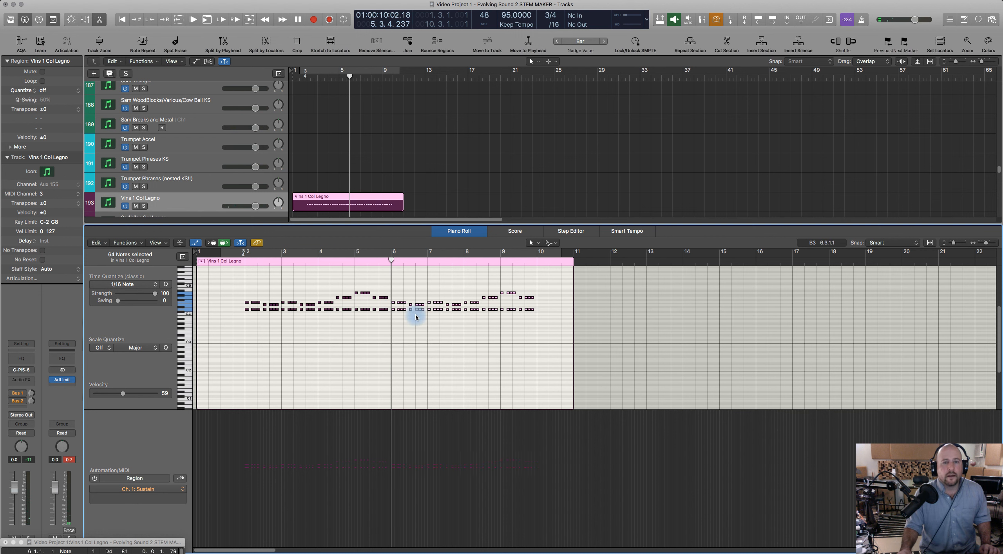
Audition the repeated col legno passage and lower the velocity of all its notes together by about 16.
{"action": "left_click", "coordinate": [249, 263]}
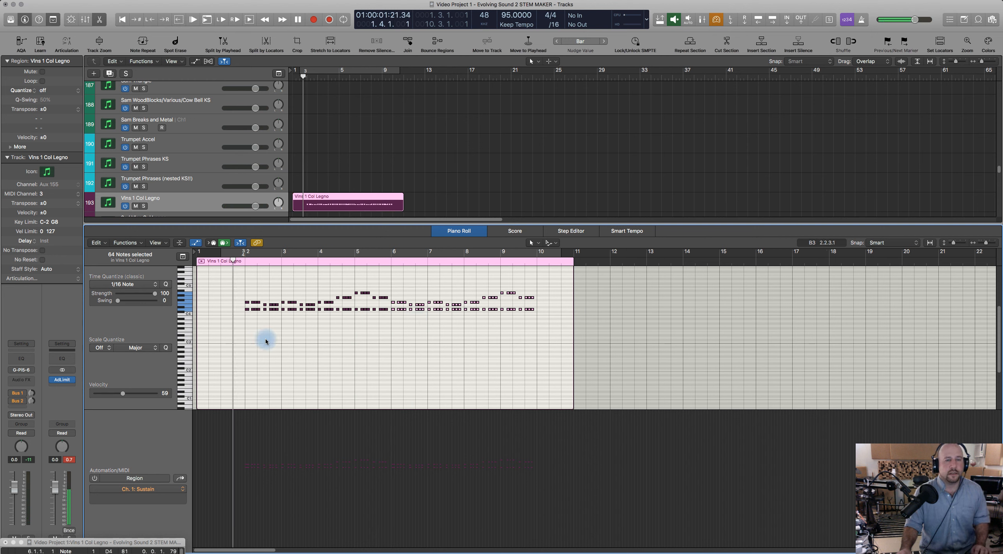
{"action": "key", "text": "space"}
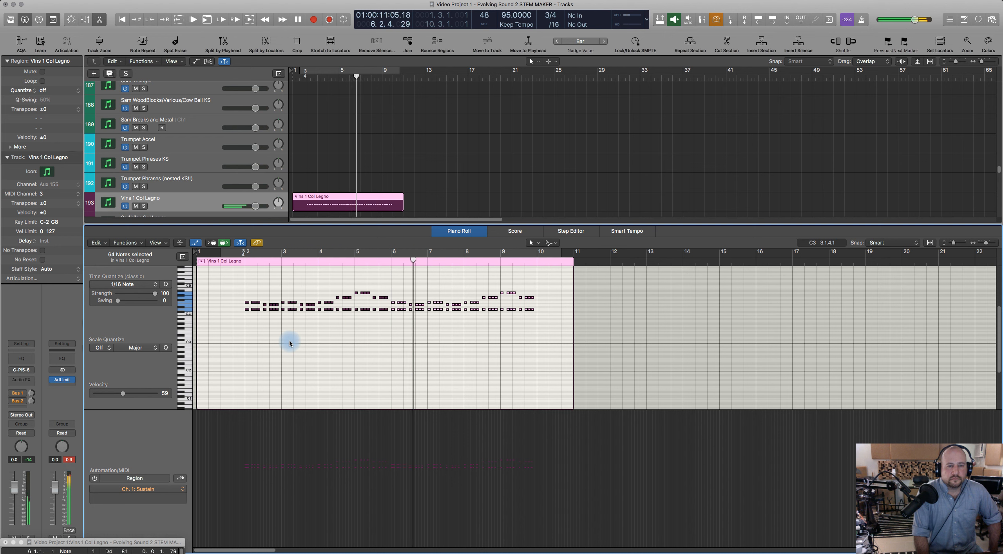
{"action": "left_click", "coordinate": [290, 343]}
{"action": "left_click", "coordinate": [181, 479]}
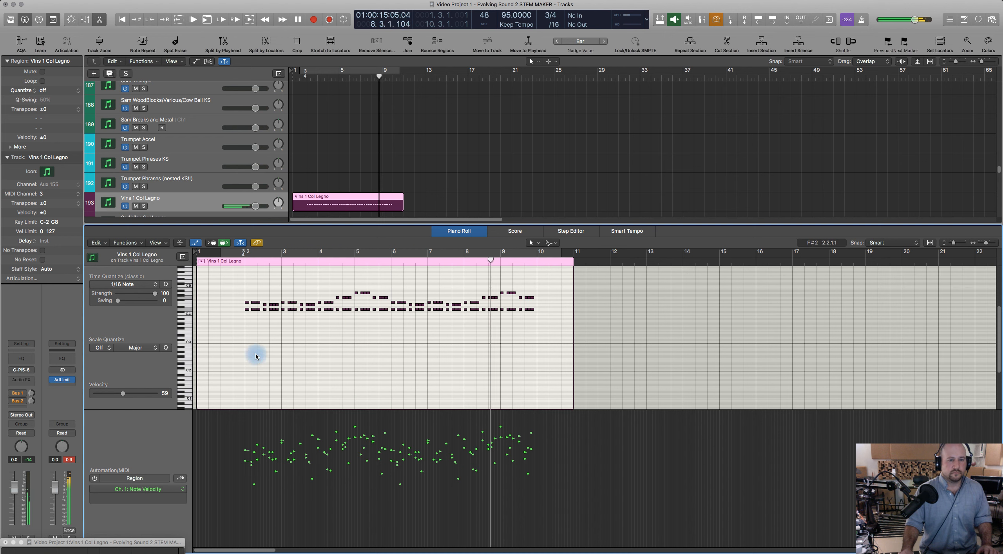
{"action": "key", "text": "super+a"}
{"action": "key", "text": "space"}
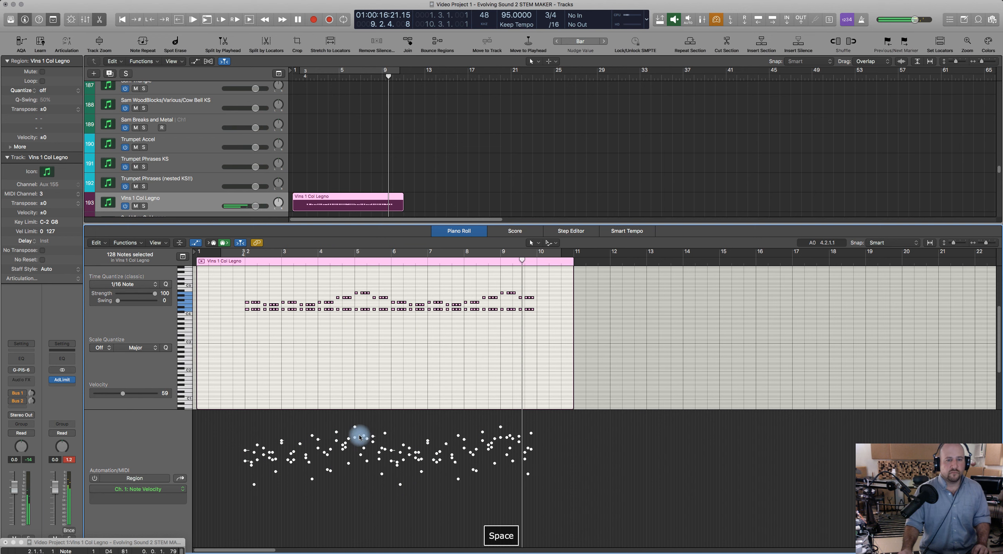
{"action": "left_click_drag", "start_coordinate": [354, 428], "coordinate": [355, 460]}
Play the softened col legno passage from just before bar 2 into bar 9.
{"action": "left_click", "coordinate": [248, 274]}
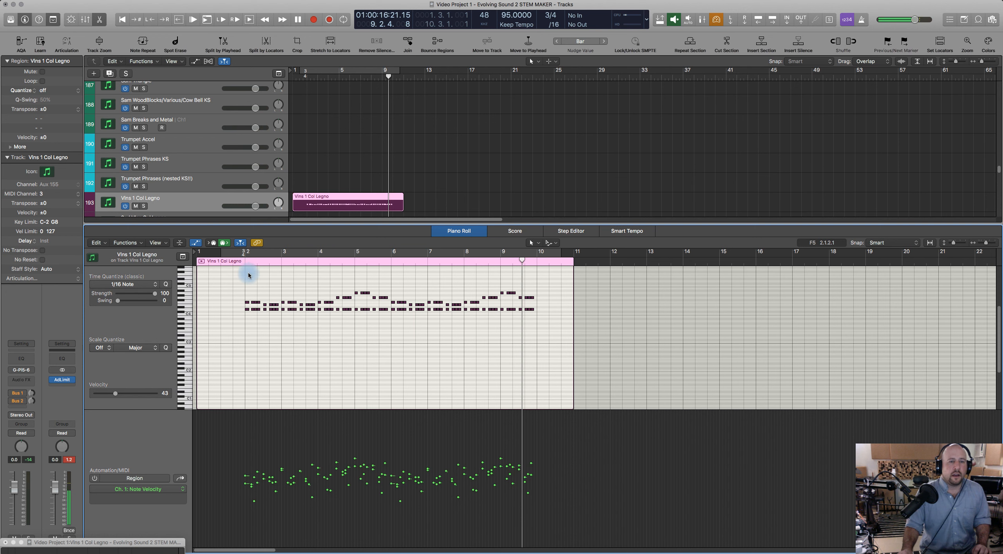
{"action": "left_click", "coordinate": [240, 262]}
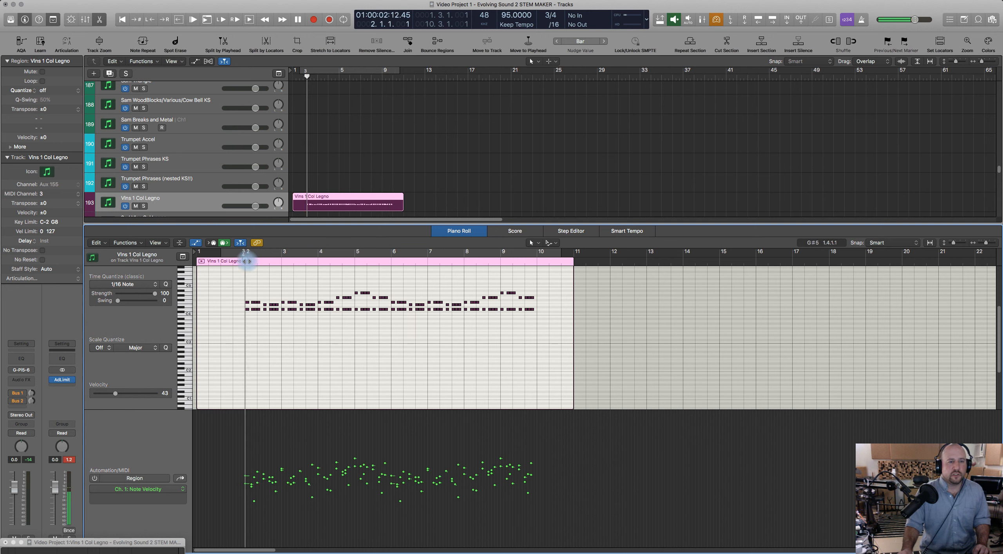
{"action": "left_click_drag", "start_coordinate": [243, 261], "coordinate": [238, 260]}
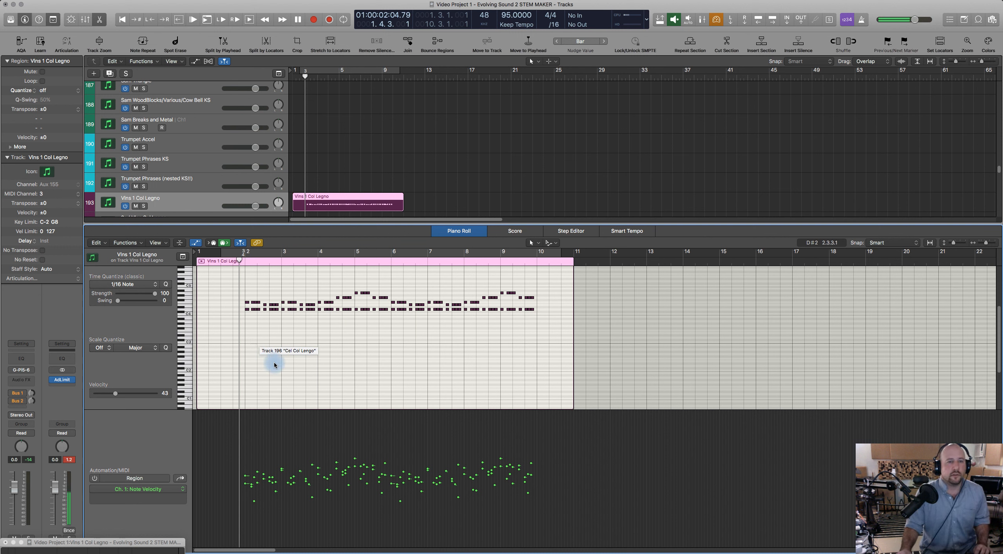
{"action": "key", "text": "space"}
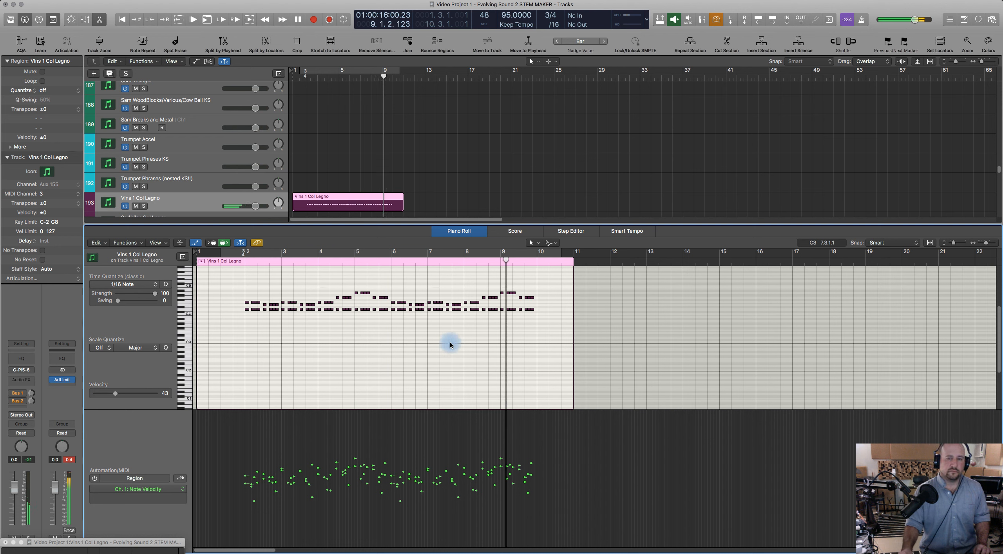
{"action": "key", "text": "space"}
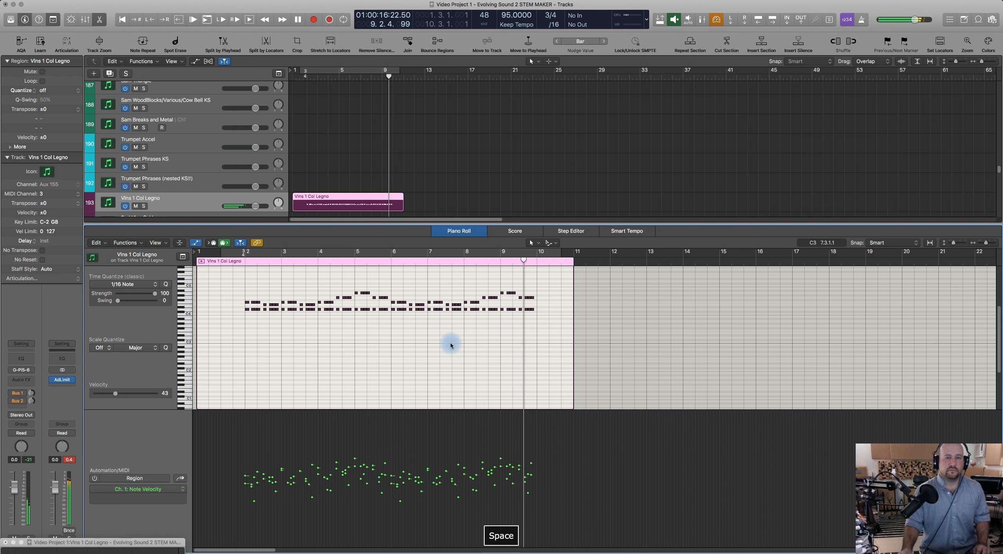
Find the Tuba Leg region on the Tuba Leg track and open its notes with the modulation data displayed.
{"action": "left_click", "coordinate": [468, 235]}
{"action": "scroll", "coordinate": [350, 290], "scroll_direction": "down", "scroll_amount": 10}
{"action": "scroll", "coordinate": [351, 291], "scroll_direction": "down", "scroll_amount": 20}
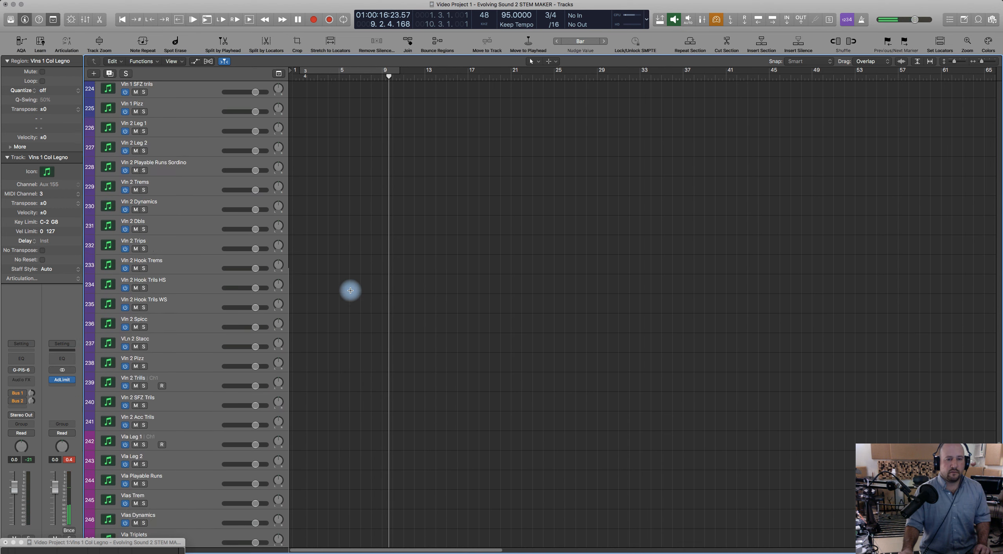
{"action": "scroll", "coordinate": [350, 291], "scroll_direction": "down", "scroll_amount": 3}
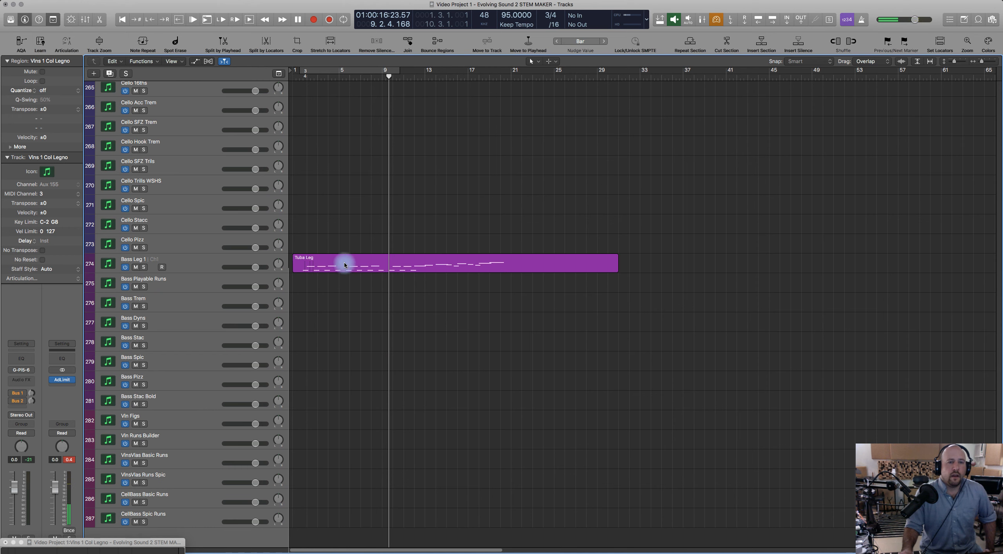
{"action": "scroll", "coordinate": [345, 299], "scroll_direction": "up", "scroll_amount": 20}
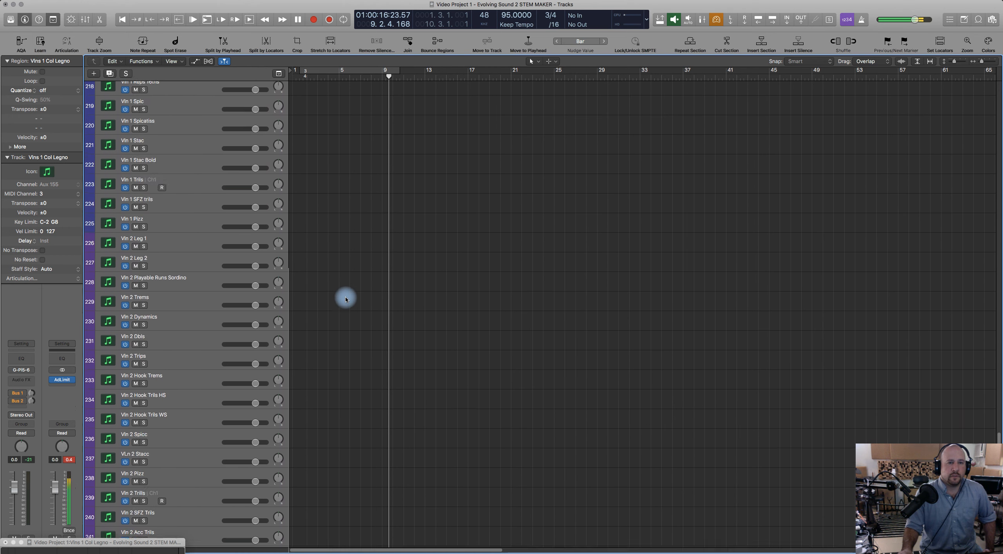
{"action": "scroll", "coordinate": [345, 299], "scroll_direction": "up", "scroll_amount": 12}
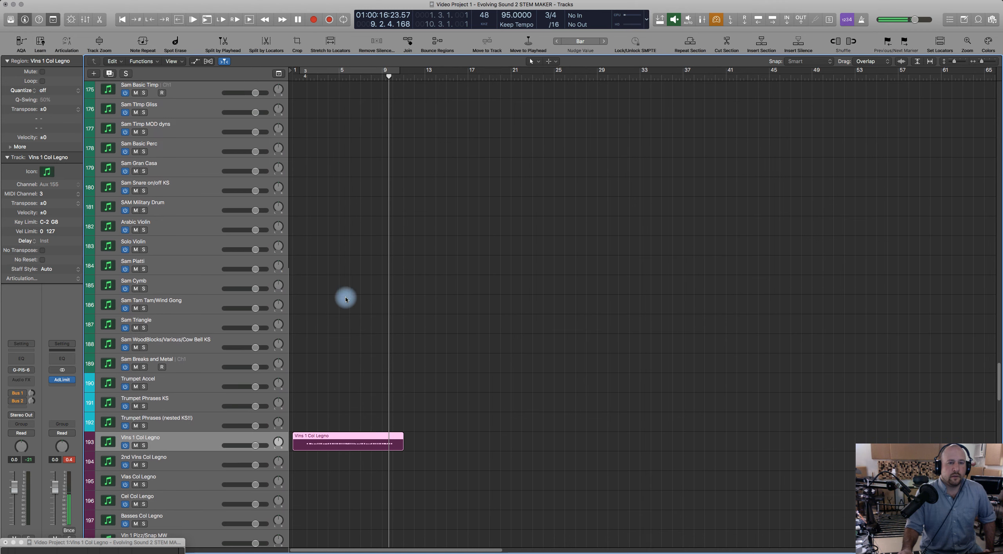
{"action": "left_click", "coordinate": [332, 304]}
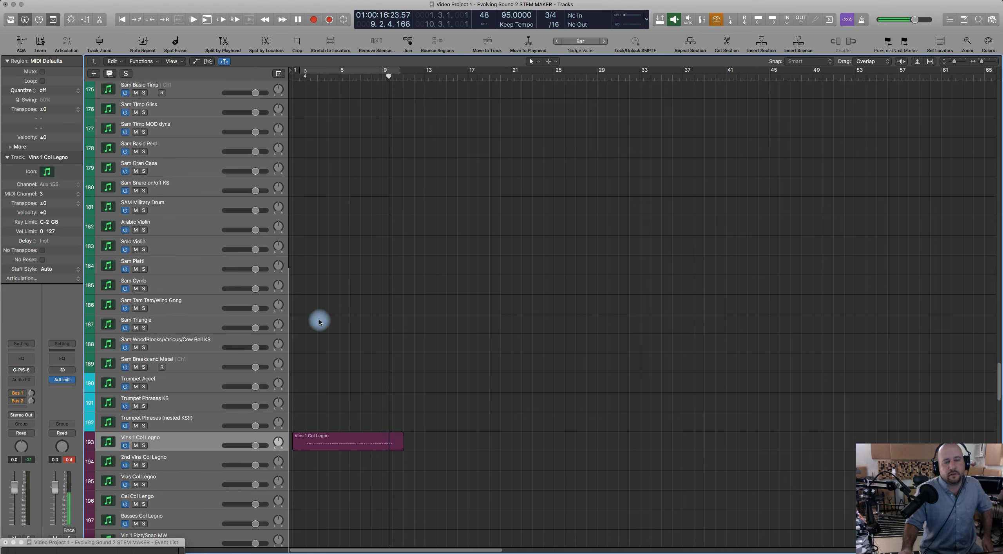
{"action": "scroll", "coordinate": [319, 322], "scroll_direction": "up", "scroll_amount": 12}
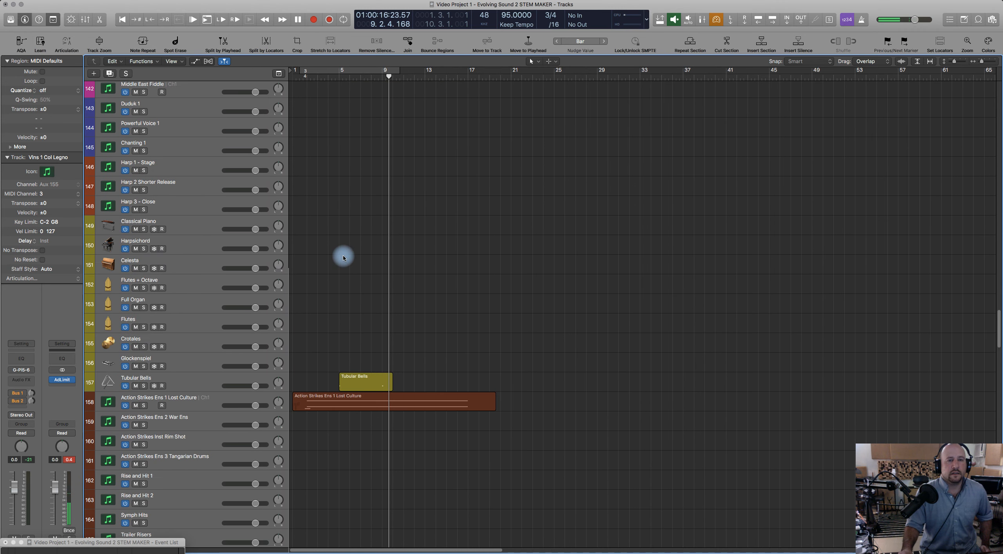
{"action": "scroll", "coordinate": [343, 258], "scroll_direction": "up", "scroll_amount": 5}
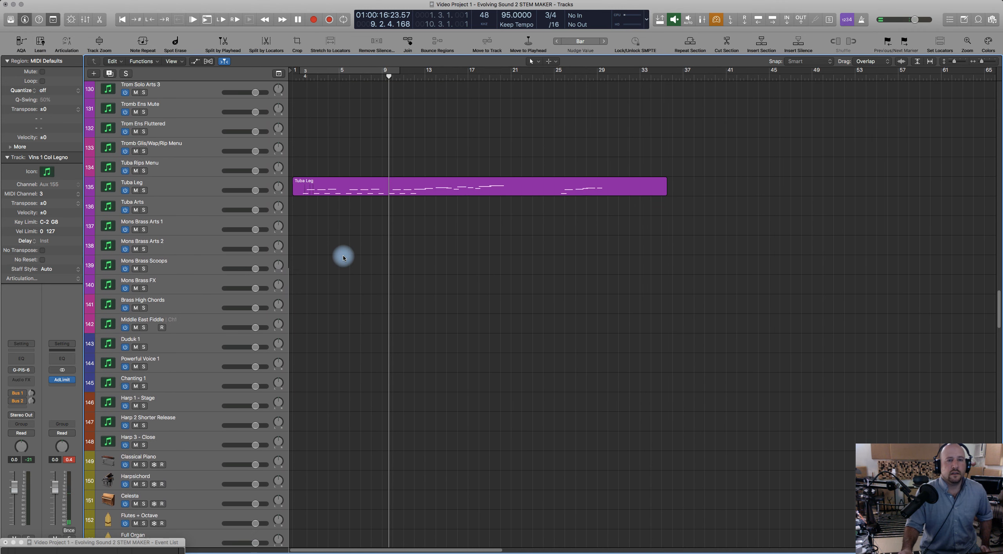
{"action": "double_click", "coordinate": [338, 178]}
{"action": "left_click", "coordinate": [343, 369]}
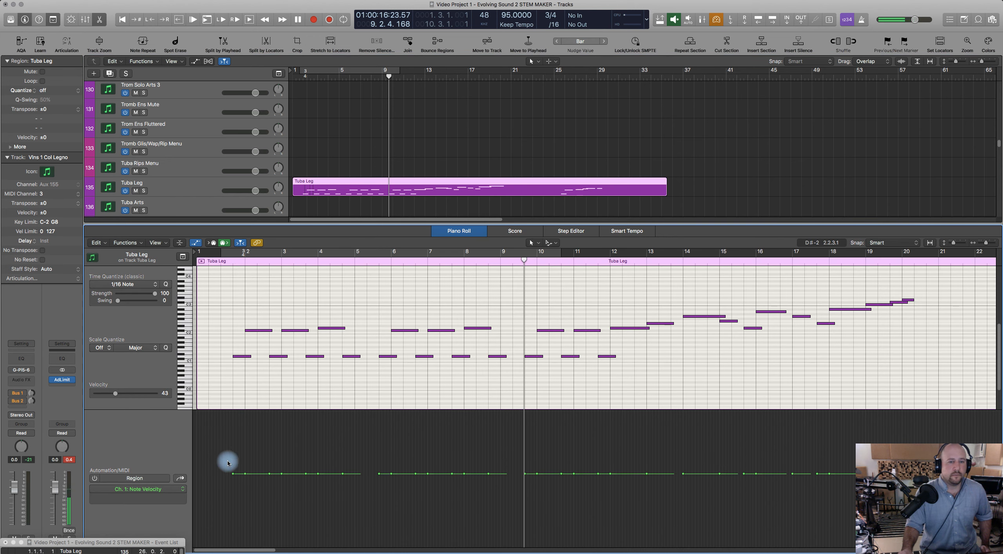
{"action": "left_click", "coordinate": [182, 478]}
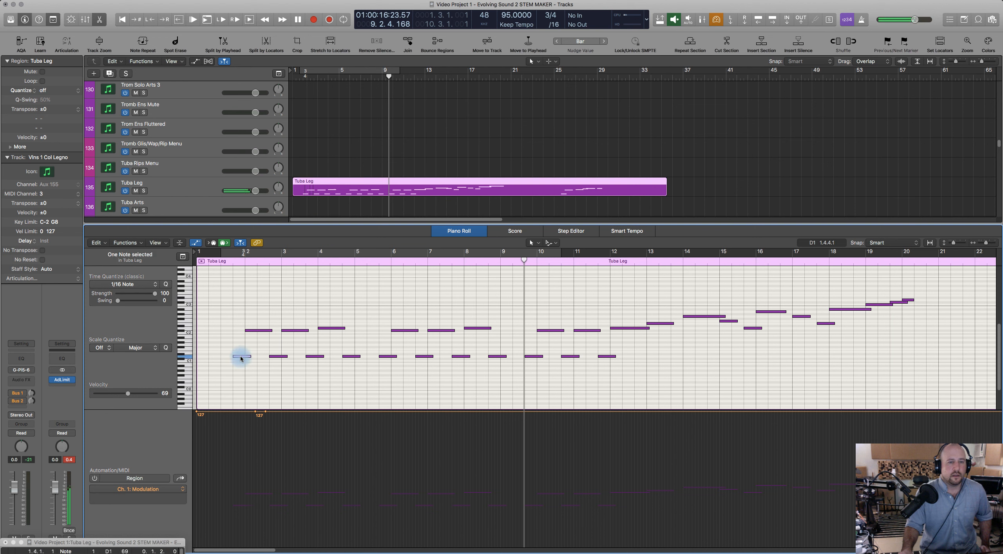
Place the playhead at bar 1 beat 3 and check the first two upper notes of the tuba part.
{"action": "left_click", "coordinate": [222, 265]}
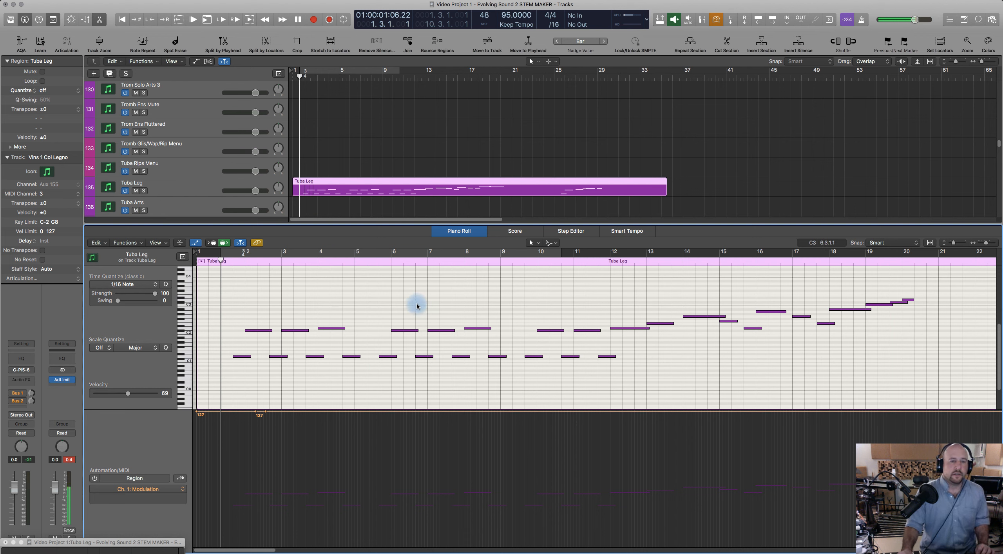
{"action": "left_click_drag", "start_coordinate": [239, 324], "coordinate": [304, 337]}
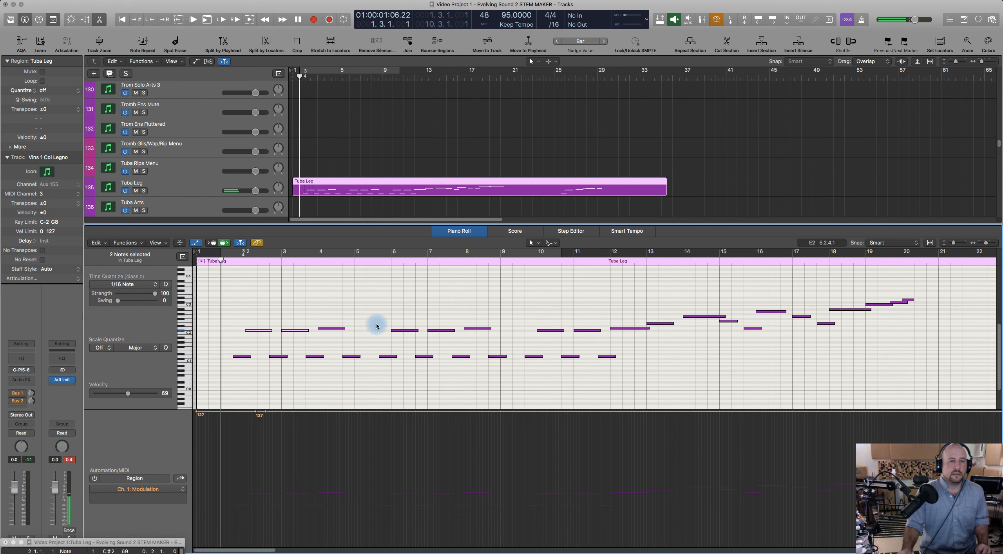
{"action": "left_click", "coordinate": [460, 234]}
{"action": "left_click", "coordinate": [371, 234]}
Copy the Tuba Leg region from the Bass Leg 1 track to the Cello Leg 2 track at the same position.
{"action": "scroll", "coordinate": [376, 332], "scroll_direction": "down", "scroll_amount": 5}
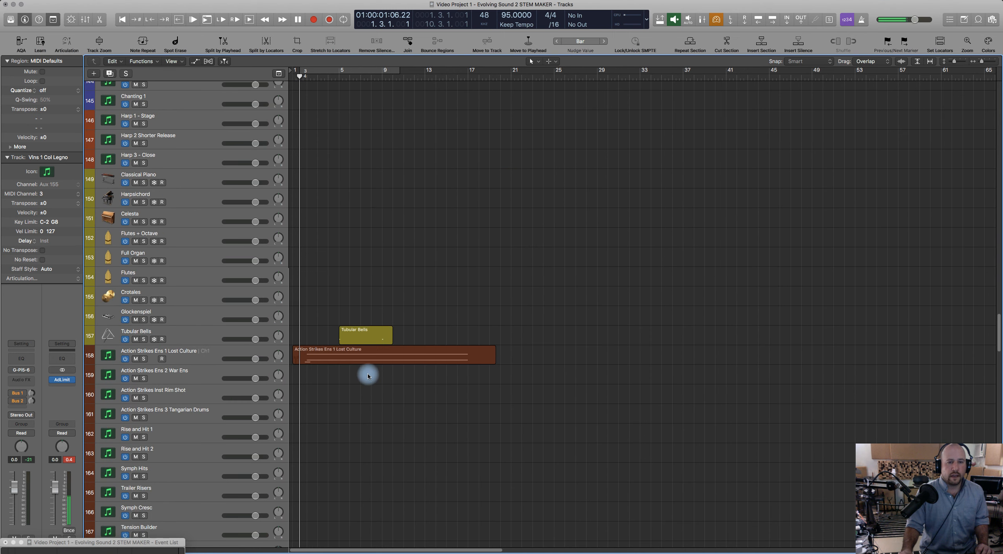
{"action": "scroll", "coordinate": [367, 376], "scroll_direction": "down", "scroll_amount": 15}
{"action": "scroll", "coordinate": [367, 376], "scroll_direction": "down", "scroll_amount": 15}
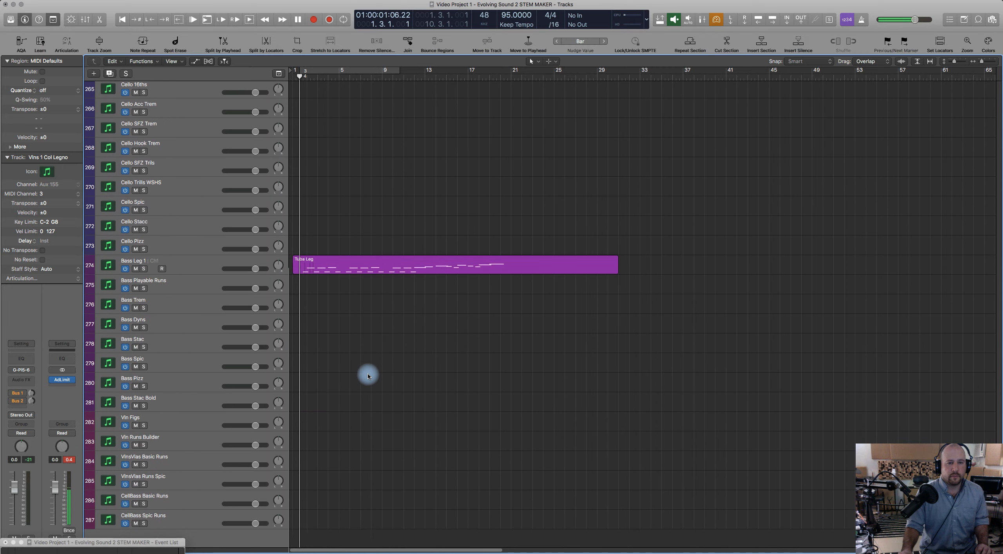
{"action": "scroll", "coordinate": [367, 376], "scroll_direction": "up", "scroll_amount": 3}
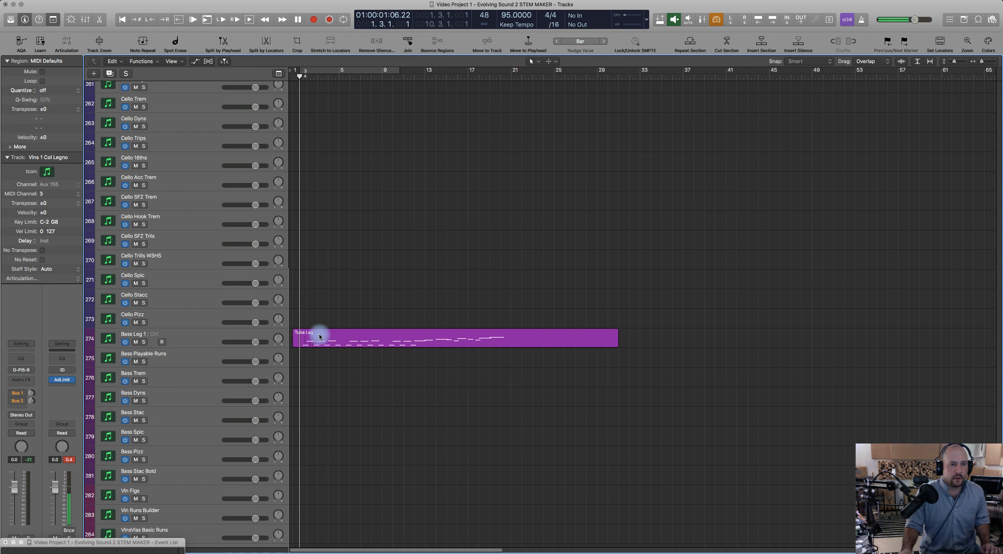
{"action": "scroll", "coordinate": [317, 339], "scroll_direction": "up", "scroll_amount": 3}
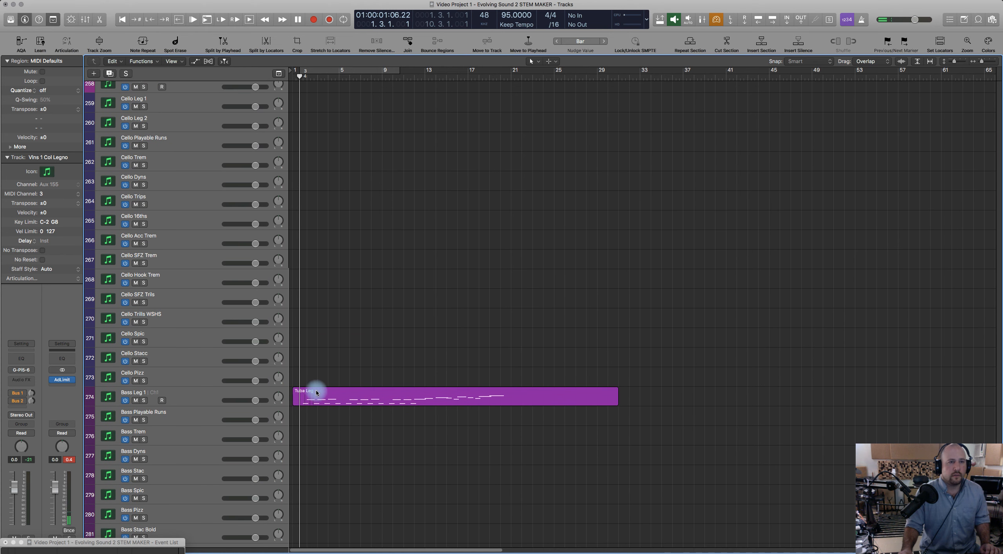
{"action": "left_click_drag", "start_coordinate": [317, 395], "coordinate": [317, 119]}
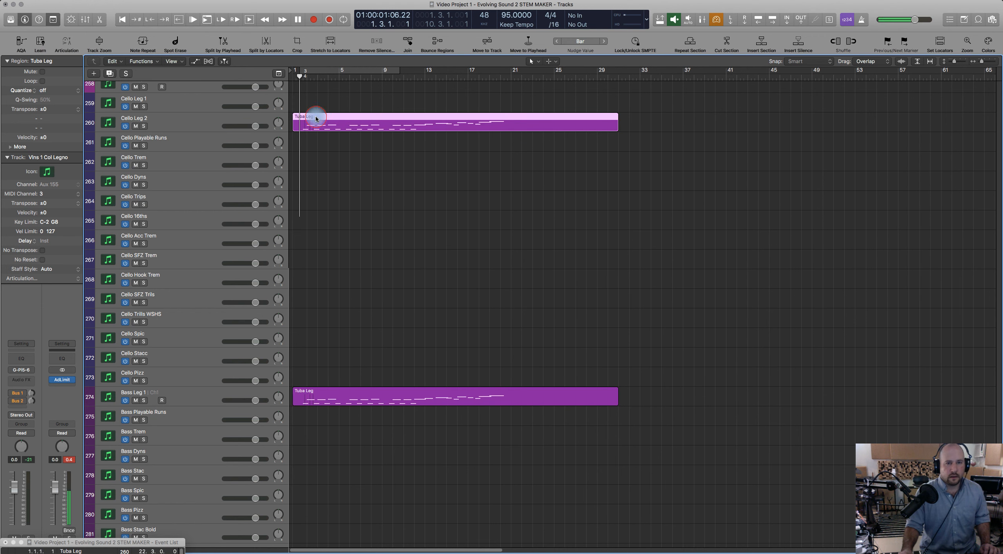
Transpose all notes of the copied region on Cello Leg 2 up one octave.
{"action": "double_click", "coordinate": [317, 118]}
{"action": "key", "text": "super+a"}
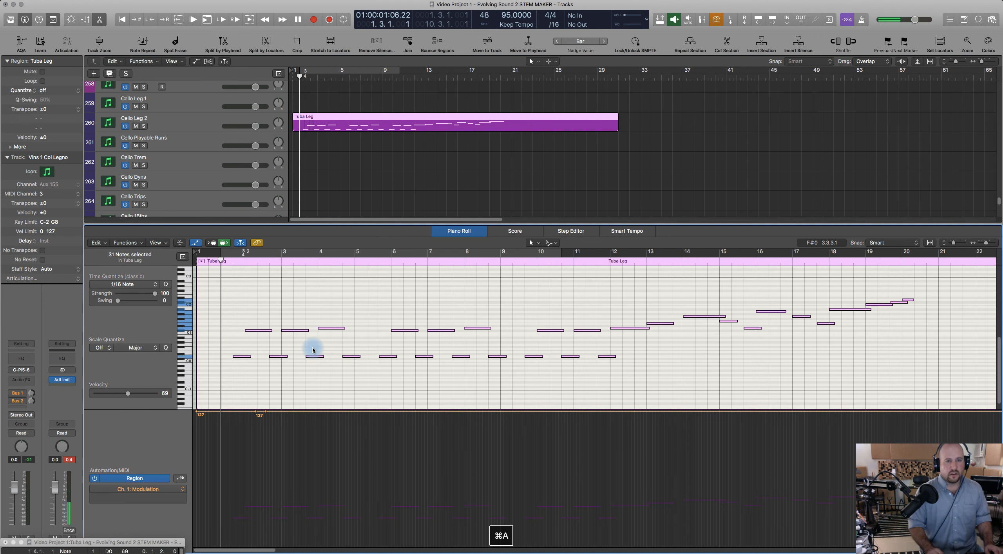
{"action": "key", "text": "alt+shift+Up"}
{"action": "left_click", "coordinate": [257, 368]}
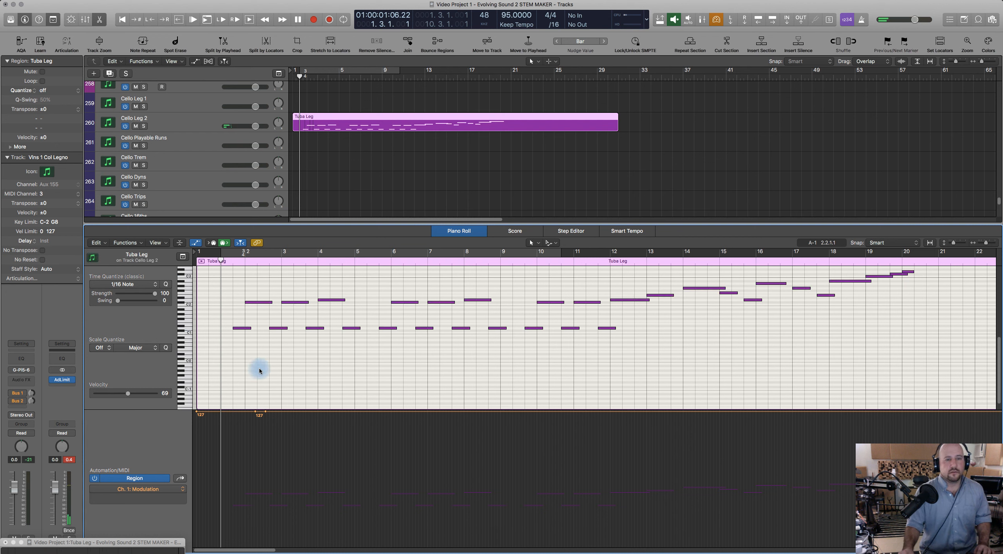
Play the cue with the doubled cello part from bar 1 beat 3 into bar 11, and close the note editor.
{"action": "key", "text": "space"}
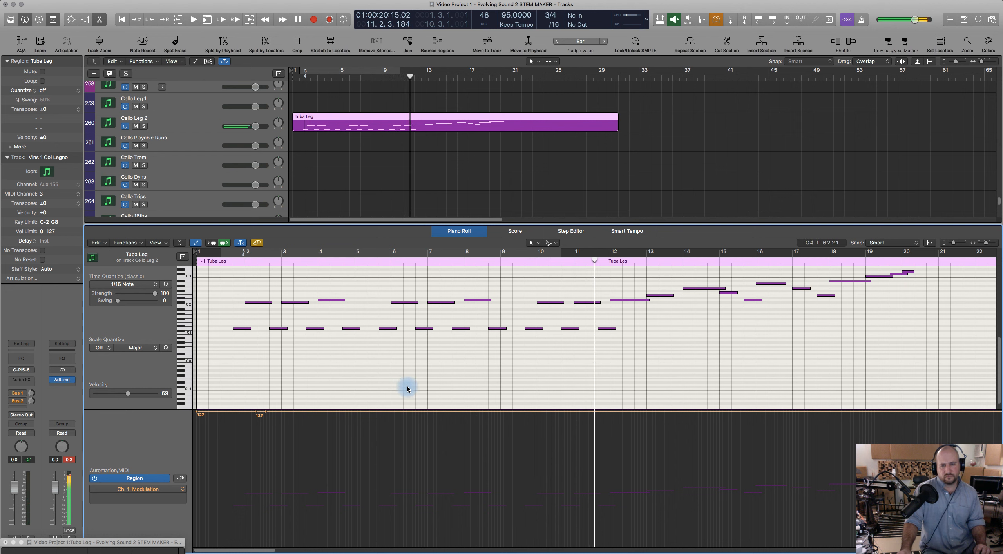
{"action": "key", "text": "space"}
{"action": "left_click", "coordinate": [466, 231]}
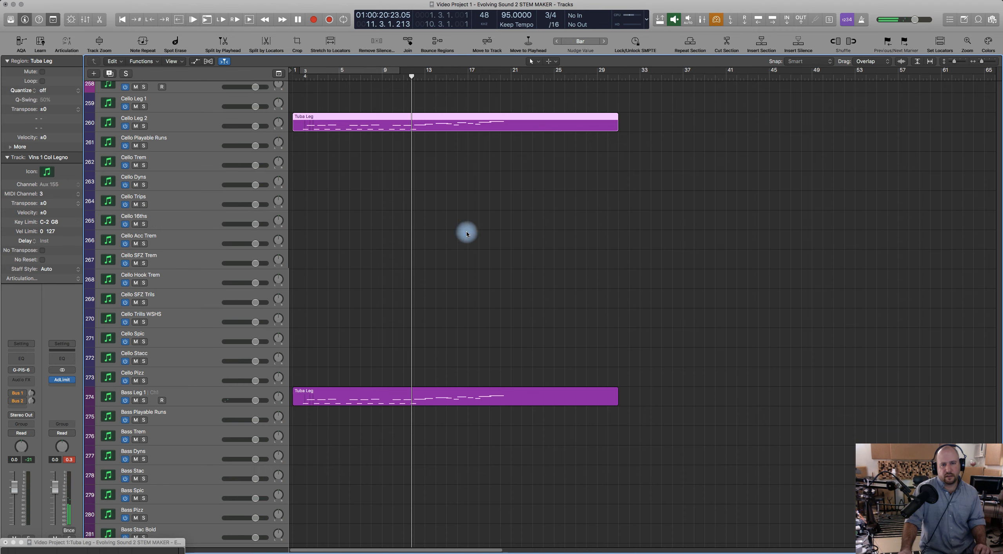
{"action": "left_click", "coordinate": [419, 281]}
Copy the Tuba Leg region from the Tuba Leg track to the Tromb Solo Arts 1 track at the same position.
{"action": "scroll", "coordinate": [417, 279], "scroll_direction": "up", "scroll_amount": 5}
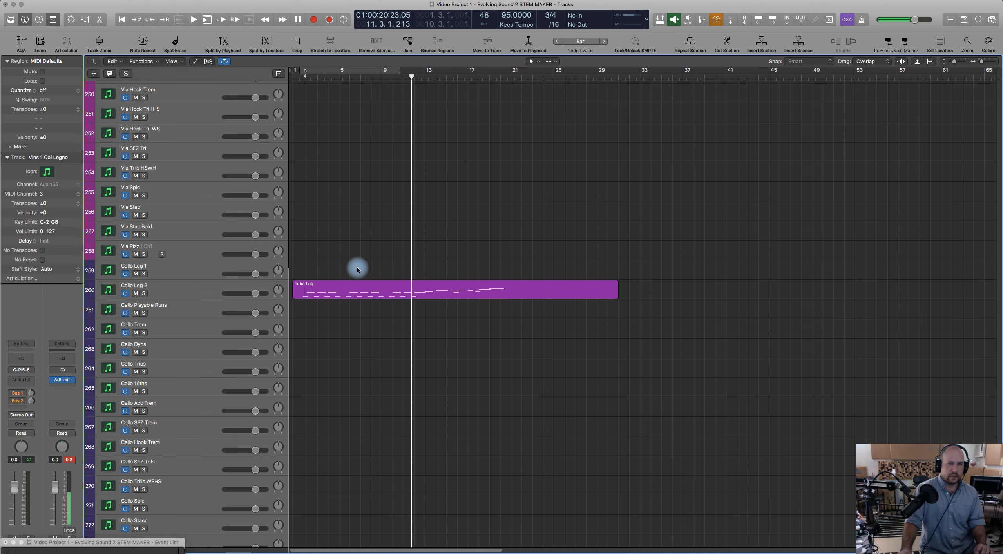
{"action": "scroll", "coordinate": [357, 269], "scroll_direction": "up", "scroll_amount": 5}
{"action": "scroll", "coordinate": [357, 269], "scroll_direction": "up", "scroll_amount": 20}
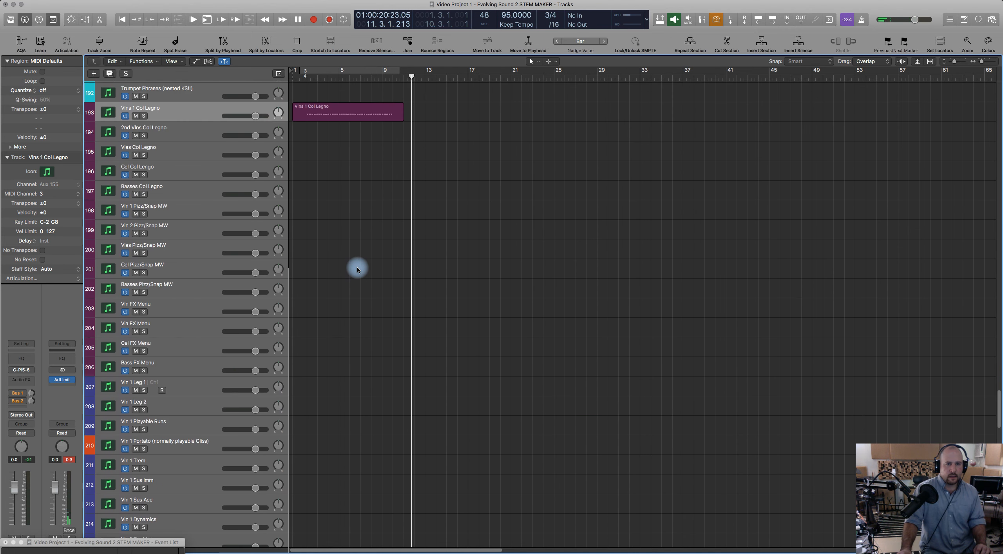
{"action": "scroll", "coordinate": [358, 269], "scroll_direction": "up", "scroll_amount": 20}
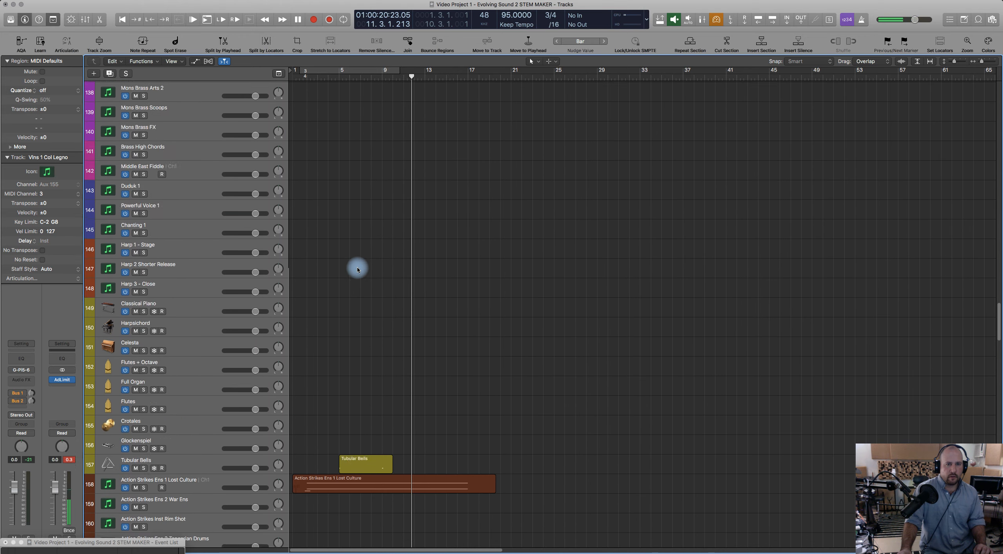
{"action": "scroll", "coordinate": [357, 269], "scroll_direction": "down", "scroll_amount": 3}
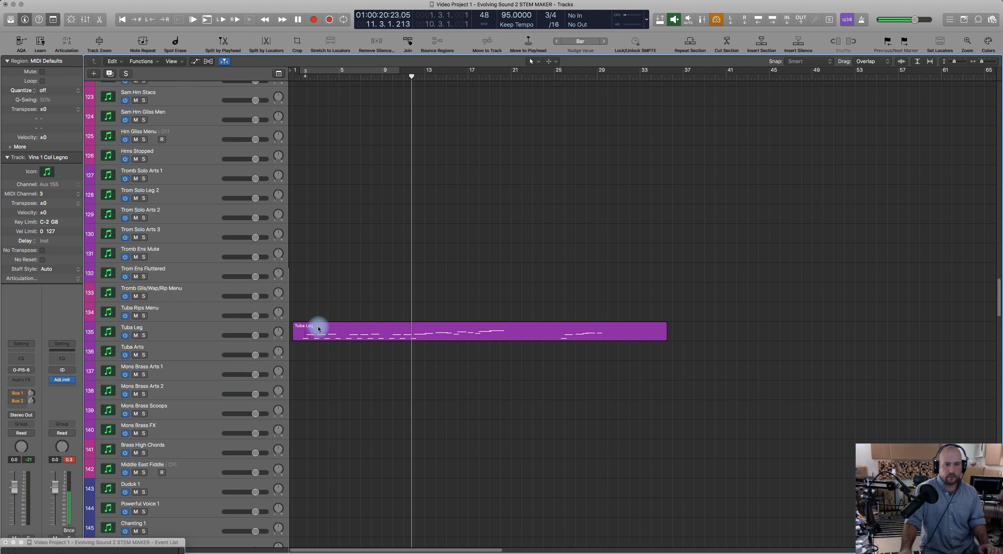
{"action": "left_click_drag", "start_coordinate": [318, 327], "coordinate": [312, 170]}
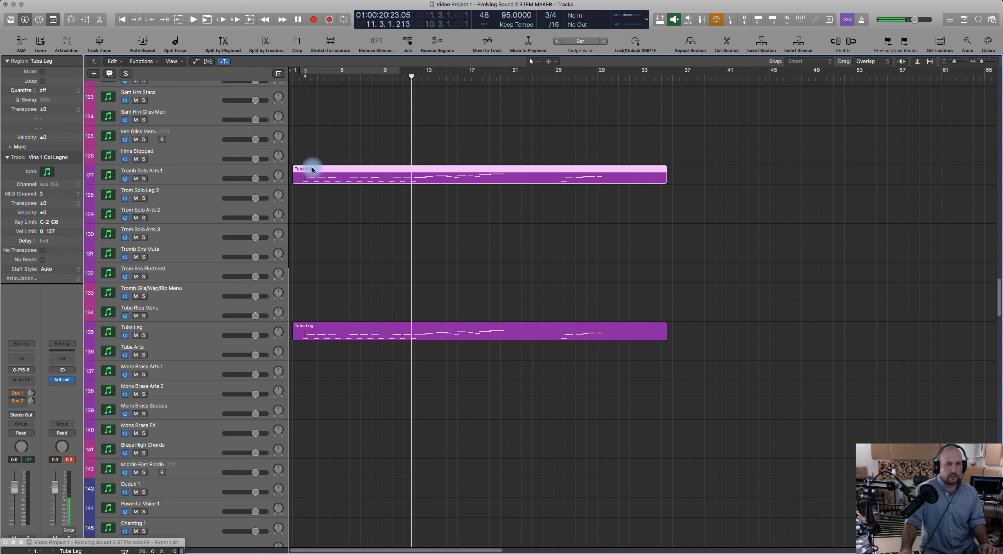
Transpose all notes of the trombone copy up one octave and return the playhead to bar 1 beat 3.
{"action": "double_click", "coordinate": [313, 170]}
{"action": "key", "text": "super+a"}
{"action": "key", "text": "alt+shift+Up"}
{"action": "left_click", "coordinate": [221, 256]}
{"action": "left_click", "coordinate": [324, 390]}
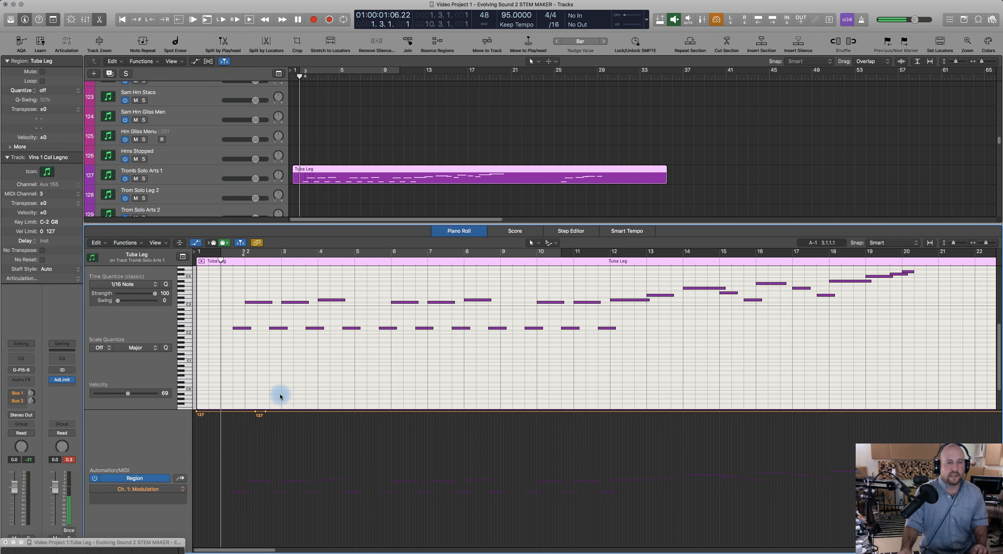
Lower the trombone copy's modulation to 89 early in bar 1, and play the cue with it into bar 13.
{"action": "left_click_drag", "start_coordinate": [266, 413], "coordinate": [208, 453]}
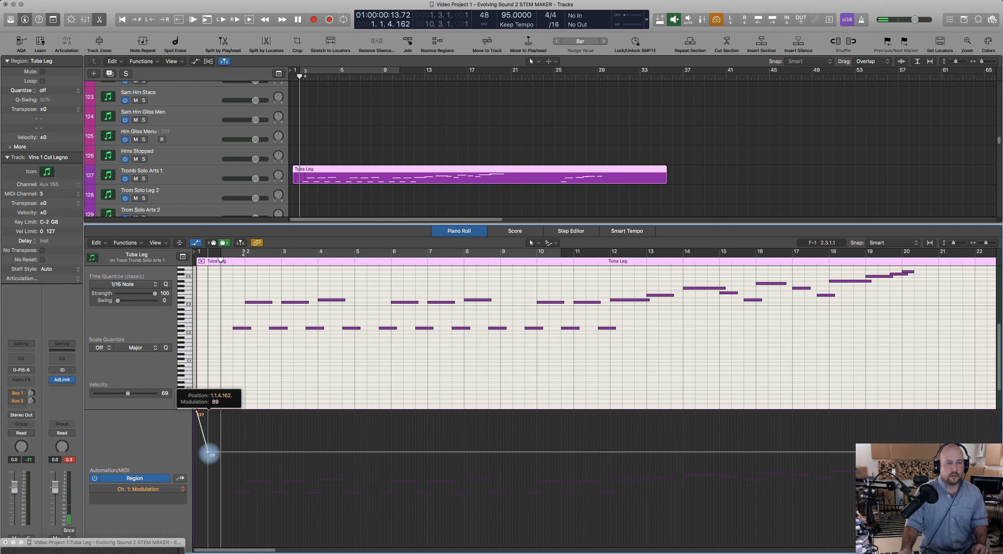
{"action": "left_click", "coordinate": [254, 373]}
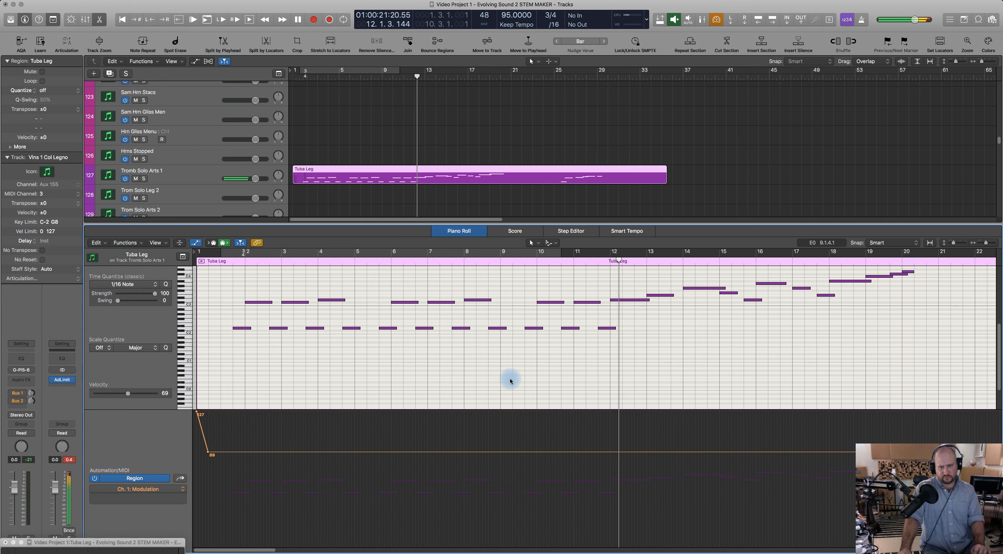
{"action": "key", "text": "space"}
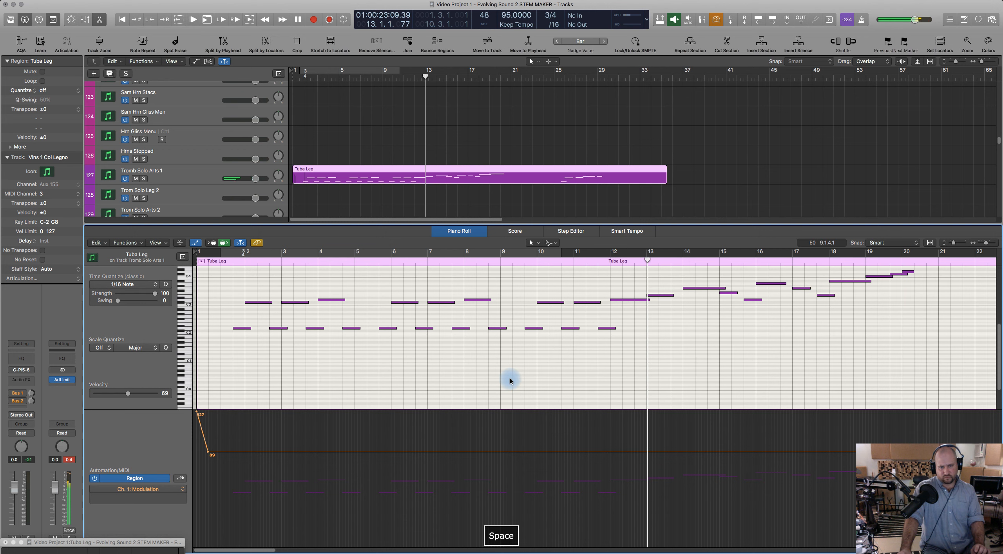
Close the note editor and place the octave-up Tuba Leg region on the Horn Solo Arts 1 track at the same position.
{"action": "left_click", "coordinate": [466, 234]}
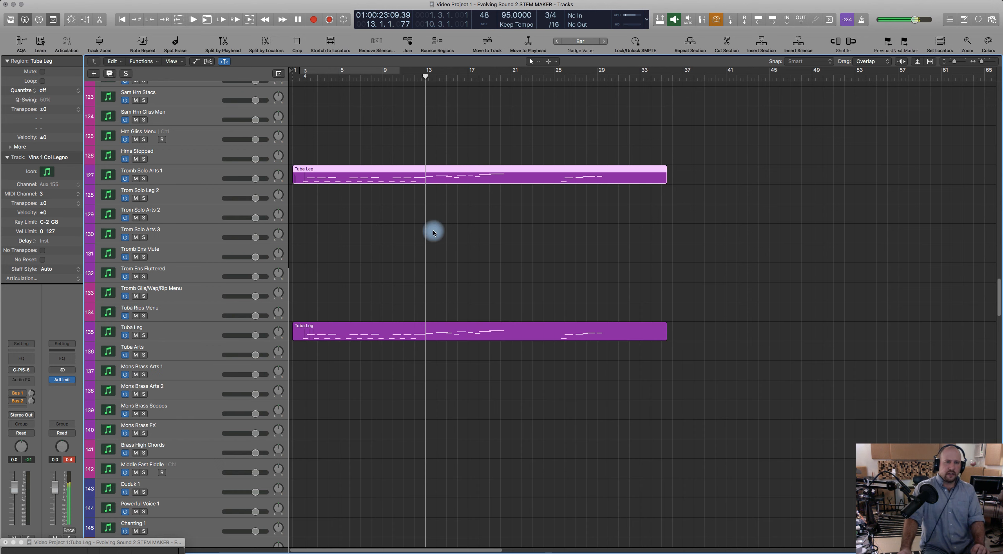
{"action": "left_click", "coordinate": [344, 180]}
{"action": "left_click_drag", "start_coordinate": [334, 169], "coordinate": [331, 167]}
{"action": "scroll", "coordinate": [333, 168], "scroll_direction": "up", "scroll_amount": 5}
{"action": "scroll", "coordinate": [333, 168], "scroll_direction": "up", "scroll_amount": 10}
{"action": "scroll", "coordinate": [333, 168], "scroll_direction": "up", "scroll_amount": 4}
{"action": "scroll", "coordinate": [333, 169], "scroll_direction": "up", "scroll_amount": 1}
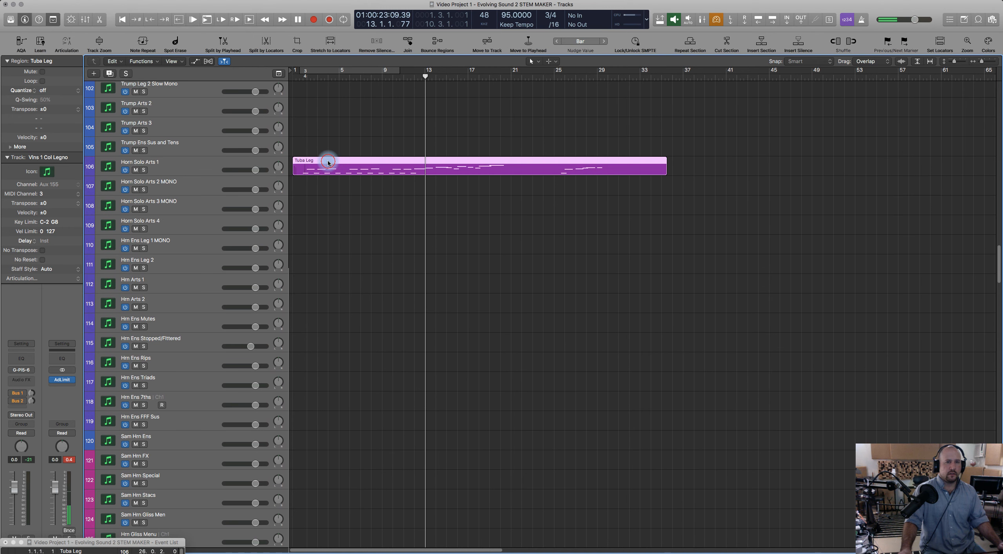
Open the Horn Solo Arts 1 region's notes and play the cue with the horn part from bar 1 into bar 15.
{"action": "double_click", "coordinate": [329, 163]}
{"action": "left_click", "coordinate": [232, 253]}
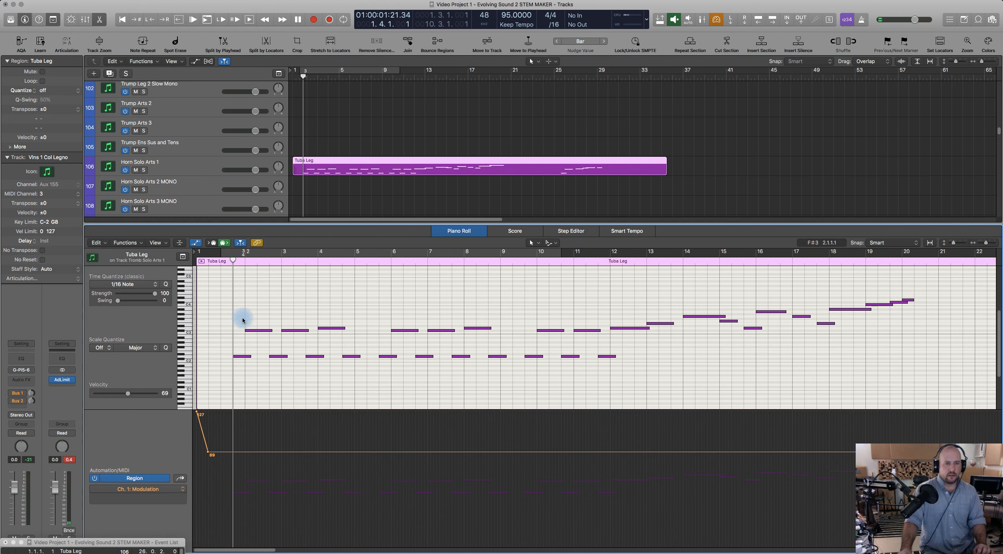
{"action": "left_click", "coordinate": [239, 357]}
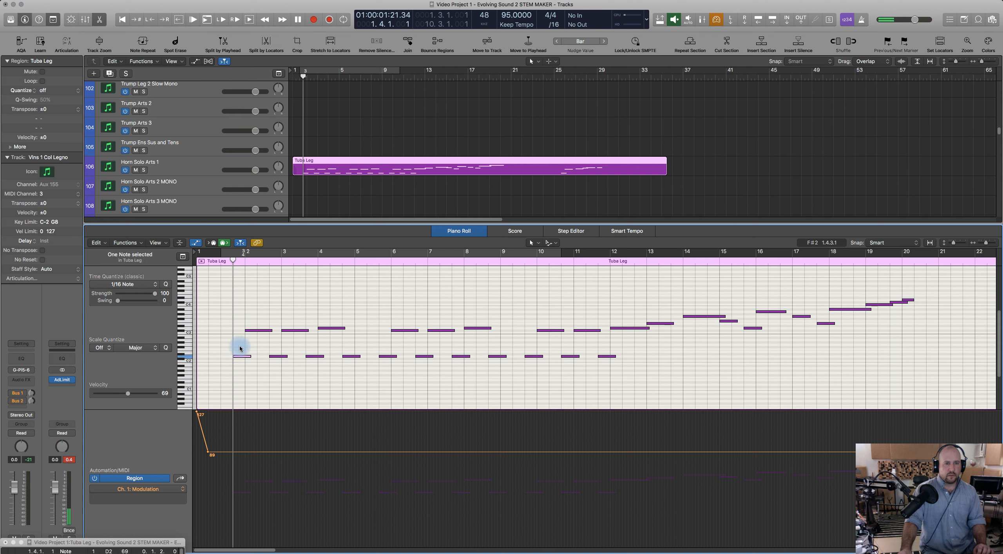
{"action": "key", "text": "space"}
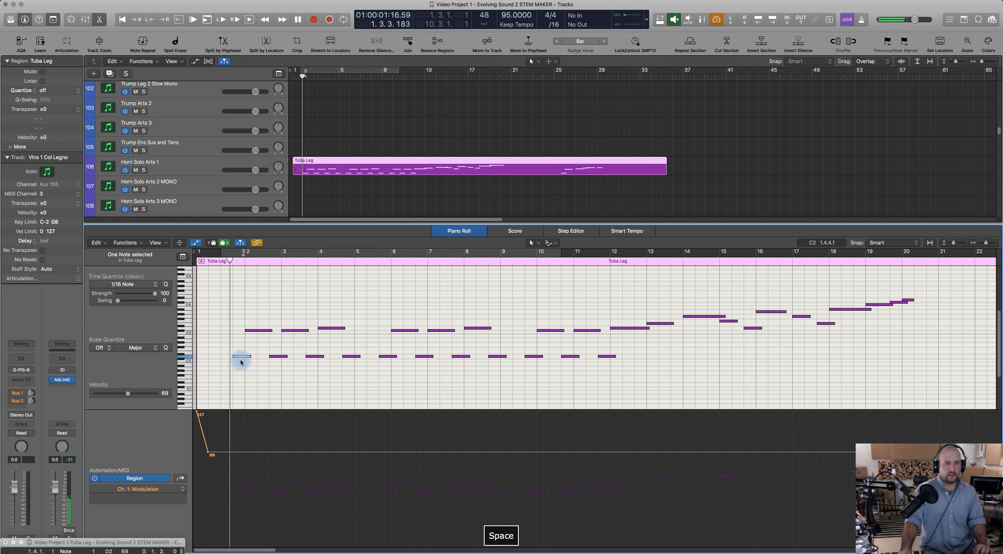
{"action": "left_click", "coordinate": [239, 358]}
{"action": "key", "text": "space"}
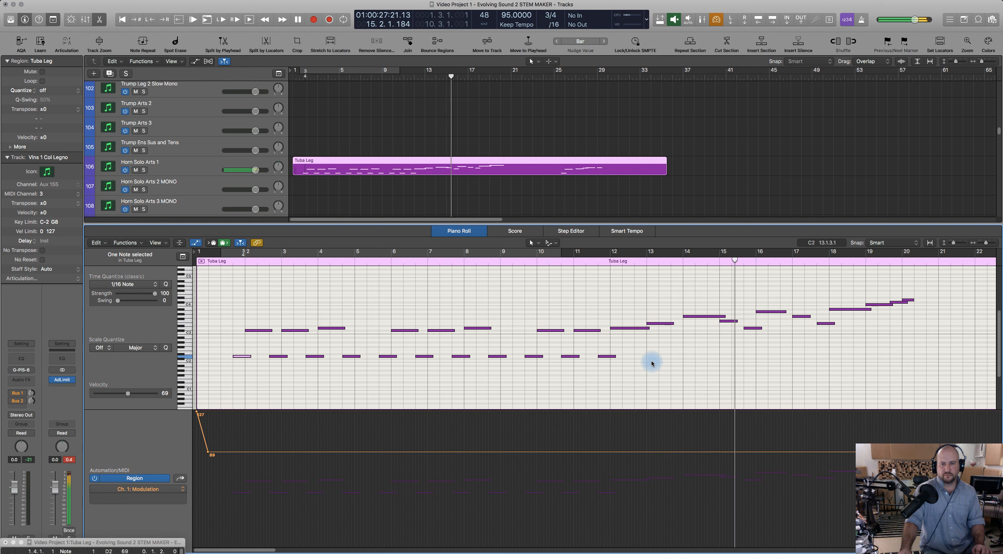
{"action": "key", "text": "space"}
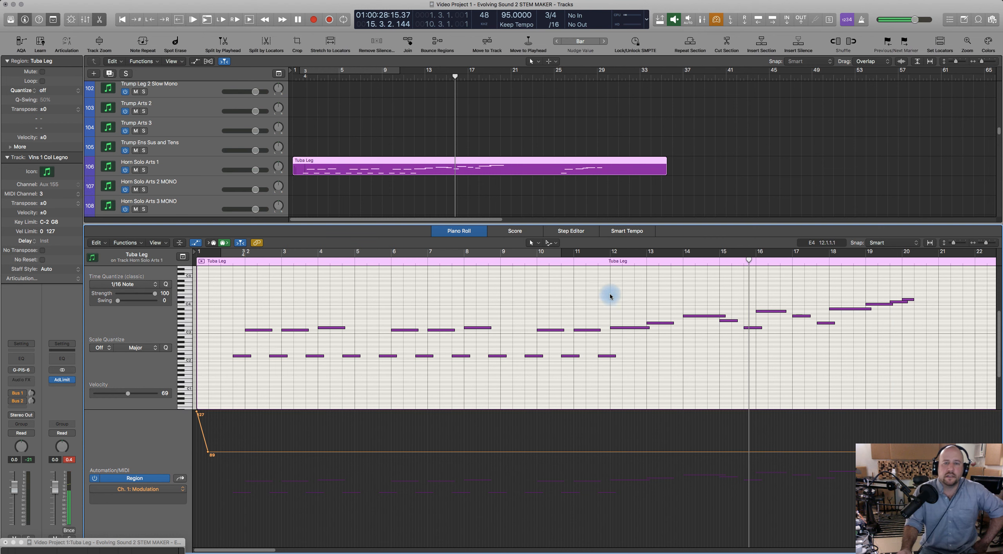
Examine the horn passage around bars 12 to 14 by repositioning the playhead, ending at bar 14.
{"action": "left_click", "coordinate": [645, 265]}
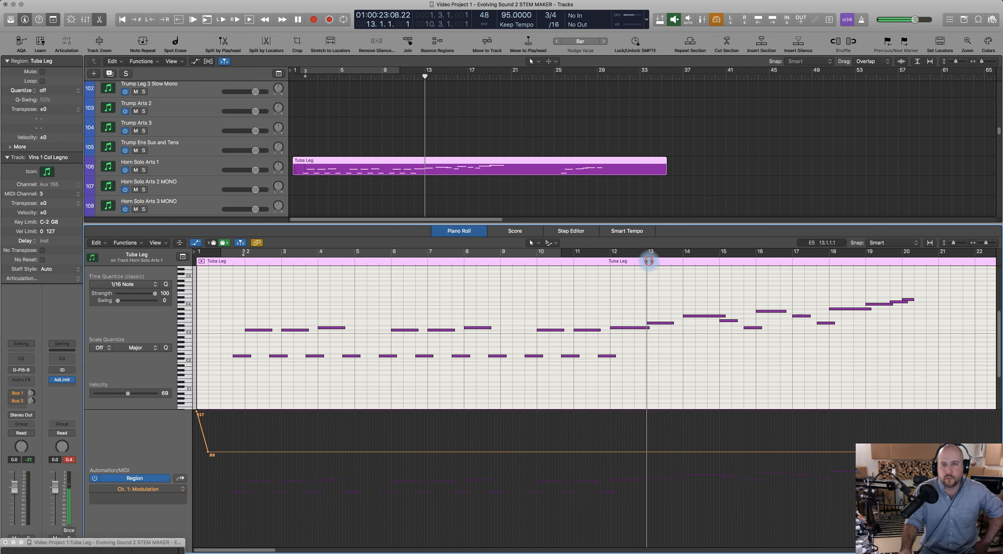
{"action": "left_click_drag", "start_coordinate": [649, 260], "coordinate": [640, 262]}
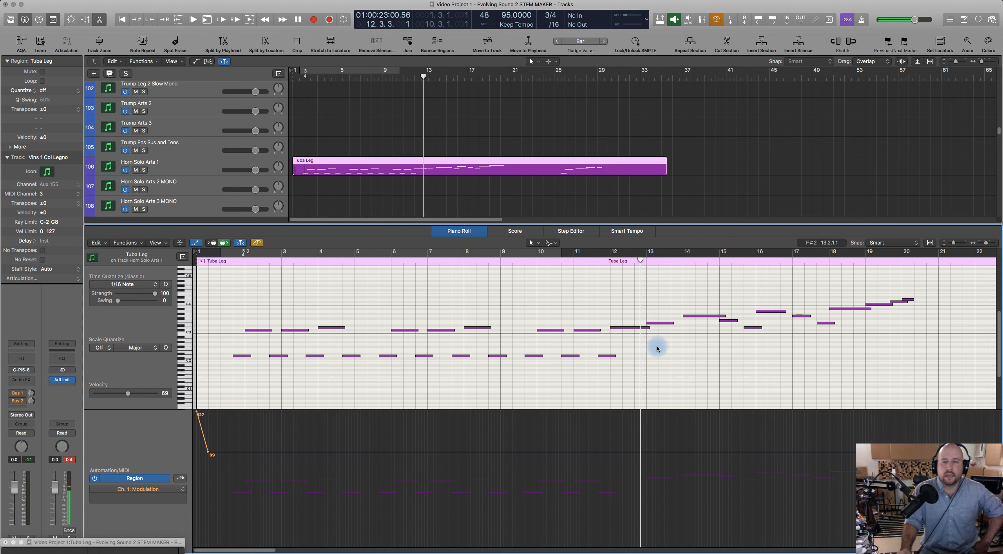
{"action": "left_click", "coordinate": [673, 262]}
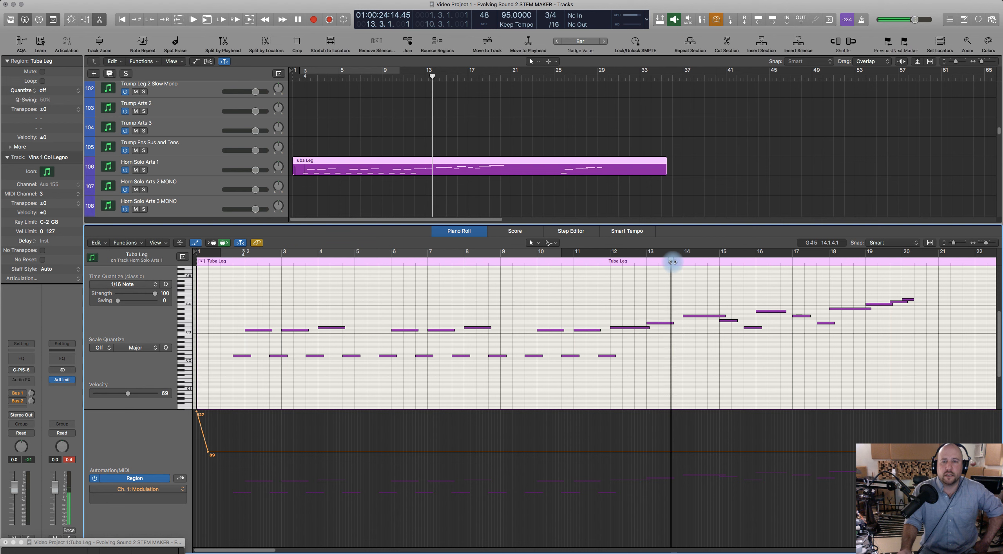
{"action": "left_click_drag", "start_coordinate": [670, 260], "coordinate": [682, 262]}
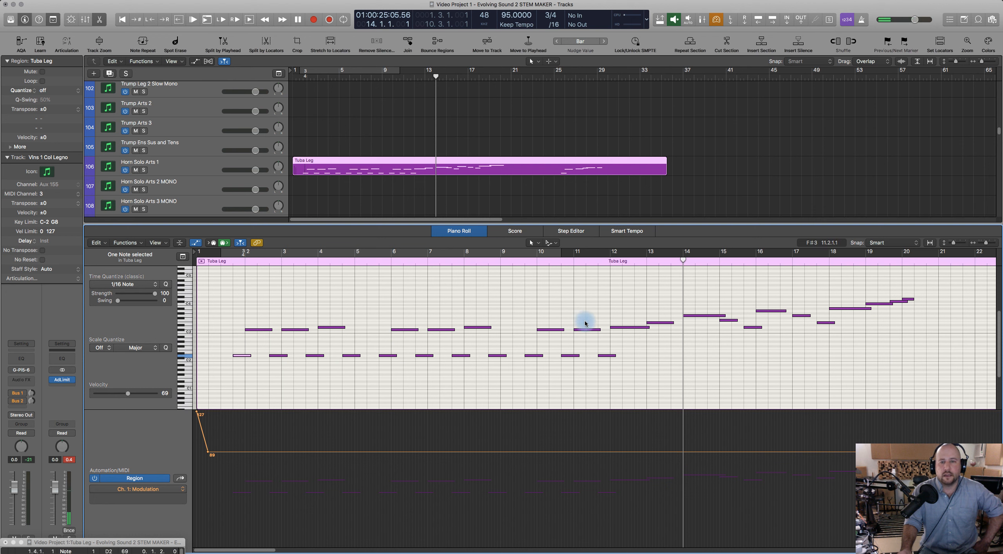
Play the cue with the horn part from bar 1 beat 3 into bar 20, and close the note editor.
{"action": "left_click", "coordinate": [226, 263]}
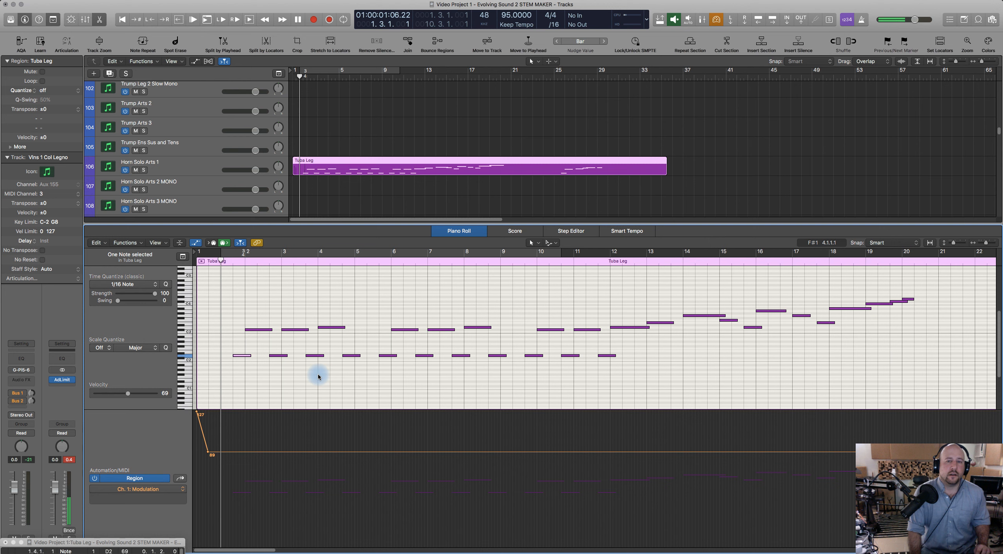
{"action": "key", "text": "space"}
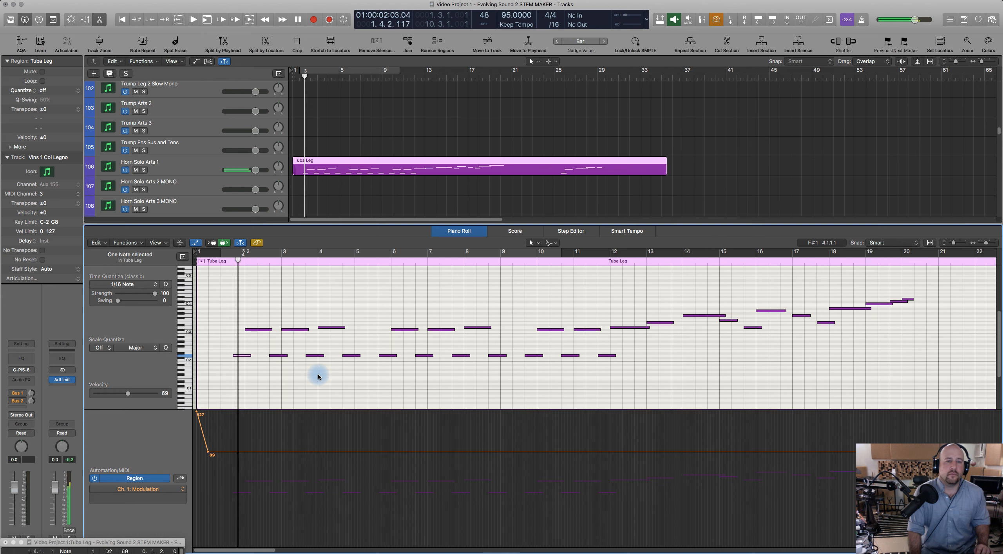
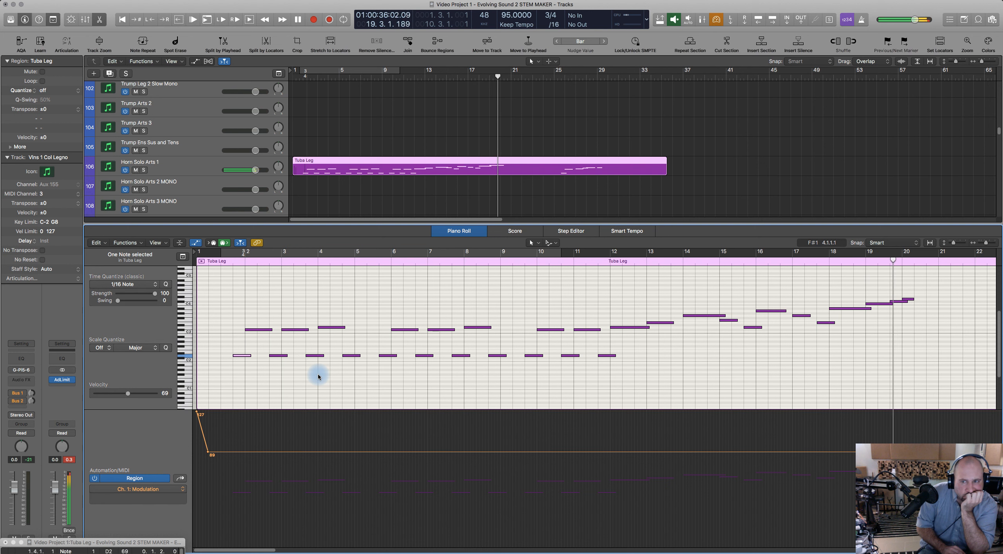
{"action": "key", "text": "space"}
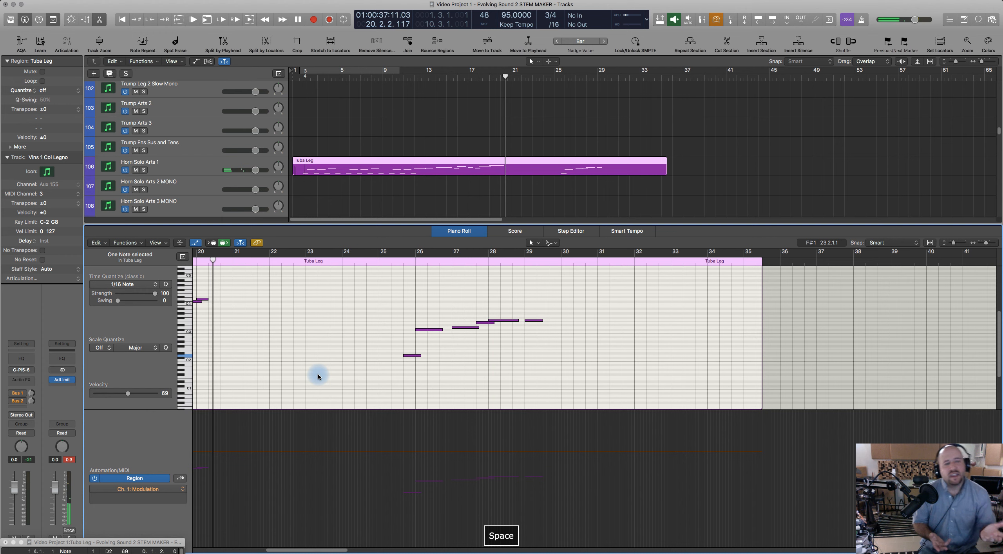
{"action": "left_click", "coordinate": [459, 231]}
Open the Trump Arts 1 region and copy its long D3 note from bar 6 to bars 10 and 14.
{"action": "left_click", "coordinate": [446, 260]}
{"action": "scroll", "coordinate": [415, 258], "scroll_direction": "up", "scroll_amount": 10}
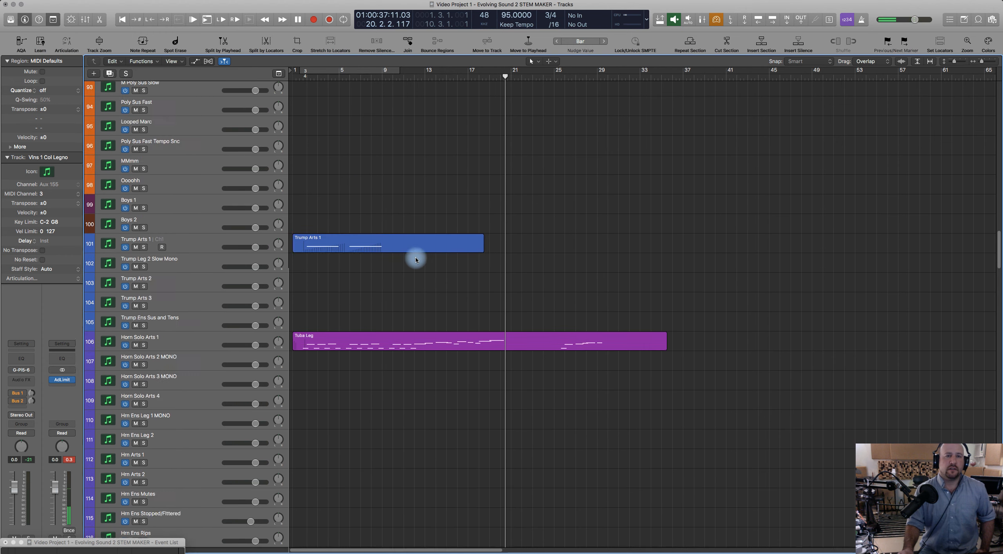
{"action": "scroll", "coordinate": [405, 293], "scroll_direction": "up", "scroll_amount": 10}
{"action": "scroll", "coordinate": [405, 293], "scroll_direction": "down", "scroll_amount": 6}
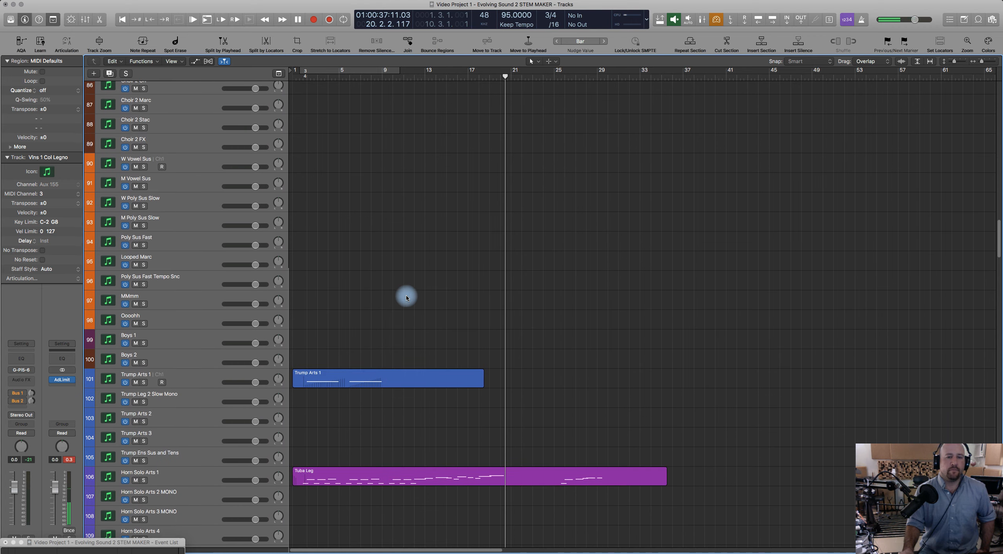
{"action": "double_click", "coordinate": [397, 374]}
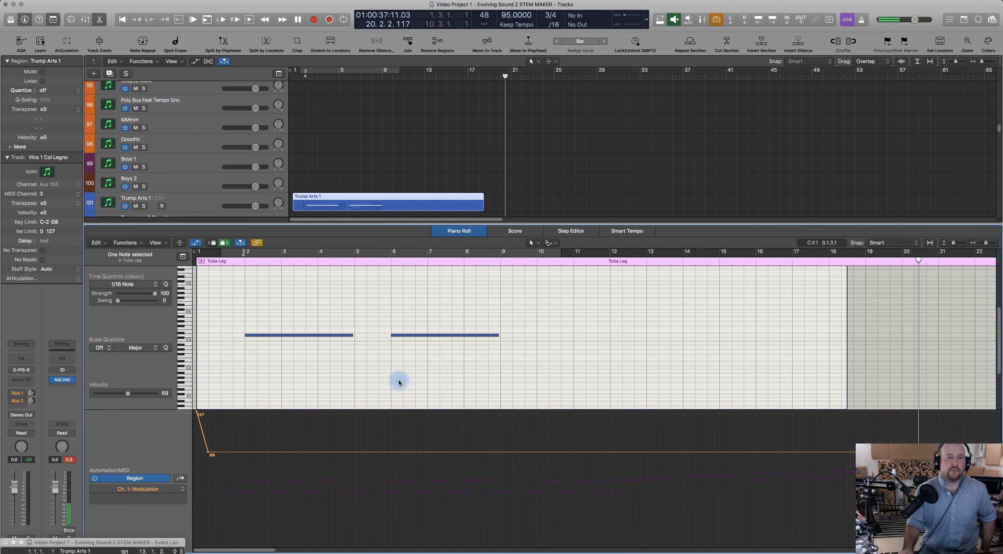
{"action": "left_click", "coordinate": [403, 335]}
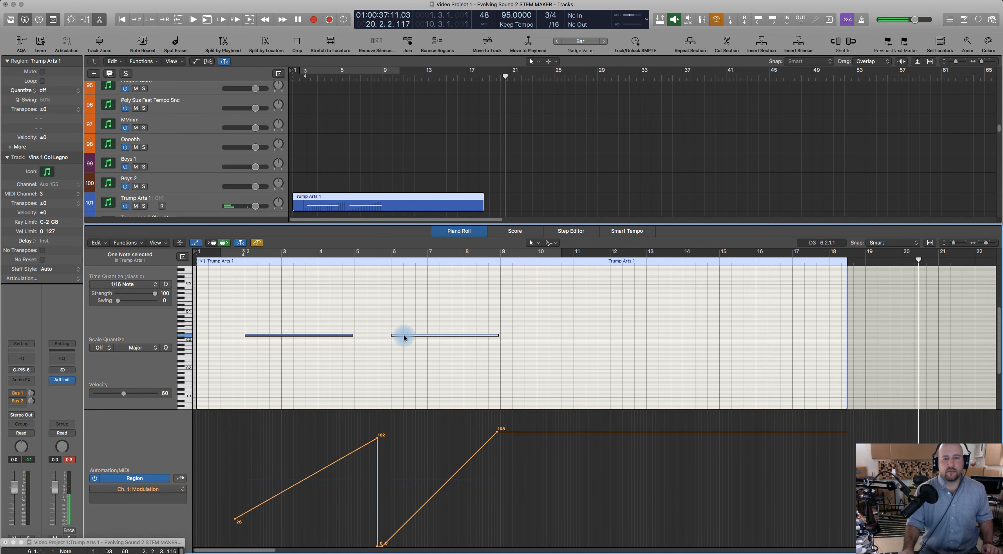
{"action": "left_click_drag", "start_coordinate": [404, 338], "coordinate": [550, 337]}
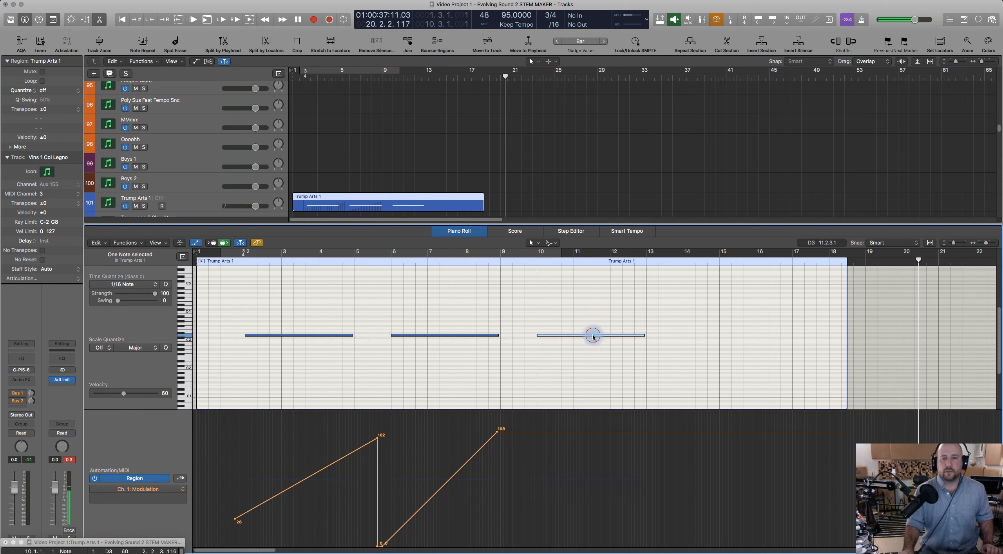
{"action": "left_click_drag", "start_coordinate": [593, 337], "coordinate": [740, 336]}
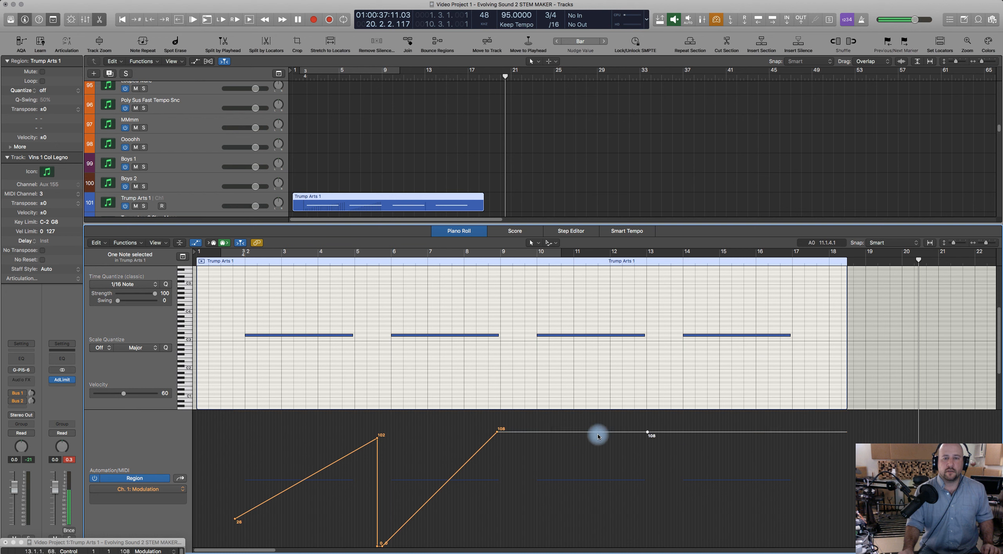
Shape modulation swells for the copied trumpet notes, rising to 108 from 25 at bar 10 and from 29 at bar 14.
{"action": "left_click", "coordinate": [537, 433]}
{"action": "left_click_drag", "start_coordinate": [538, 433], "coordinate": [533, 520]}
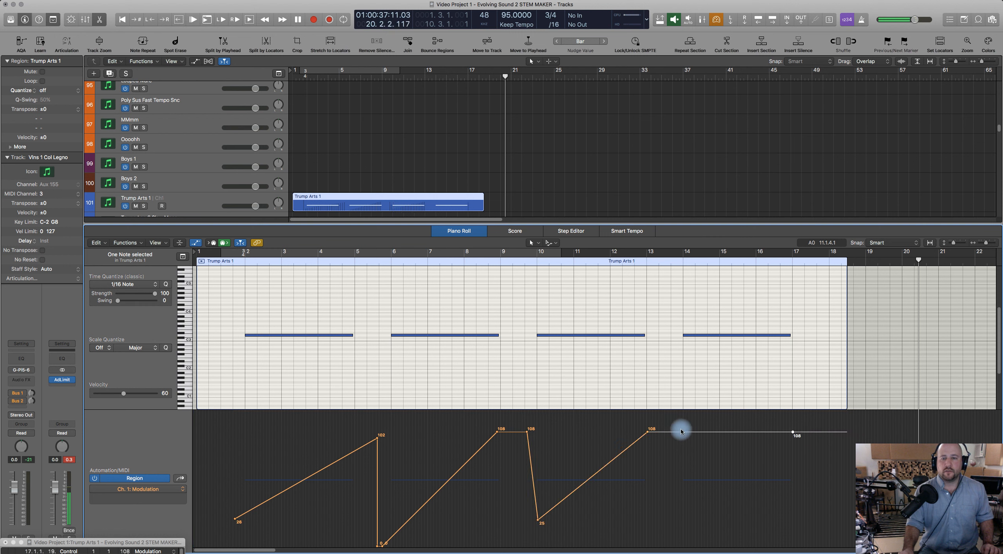
{"action": "left_click_drag", "start_coordinate": [682, 433], "coordinate": [675, 528]}
{"action": "left_click", "coordinate": [239, 266]}
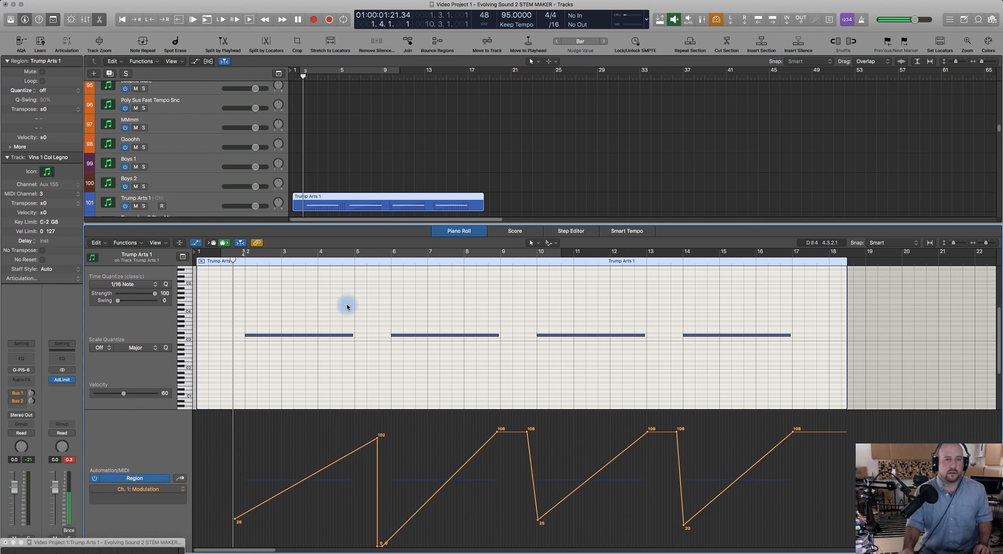
Try layering a C#3 copy beneath the D3 note at bar 10 in the Trump Arts 1 region.
{"action": "left_click_drag", "start_coordinate": [567, 338], "coordinate": [592, 345]}
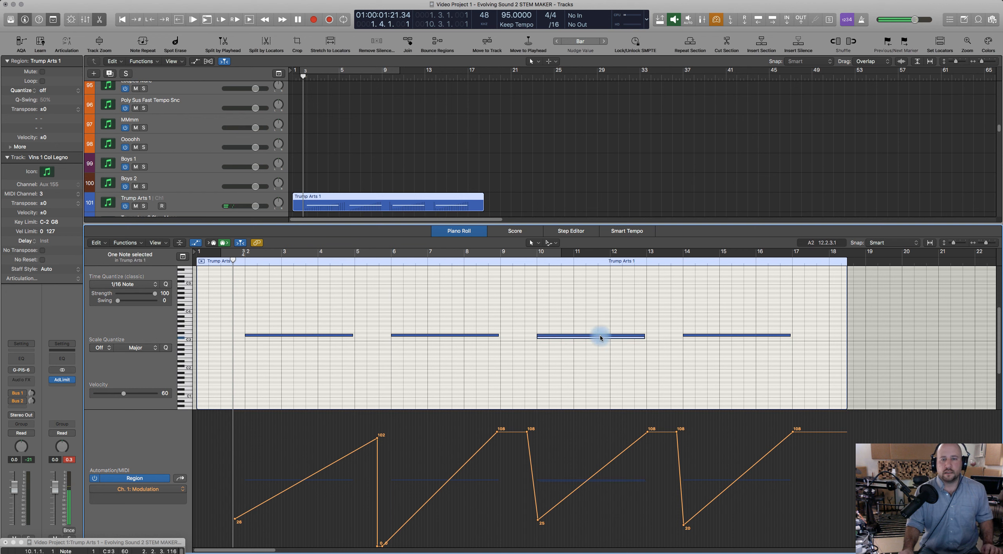
{"action": "left_click_drag", "start_coordinate": [528, 322], "coordinate": [547, 350]}
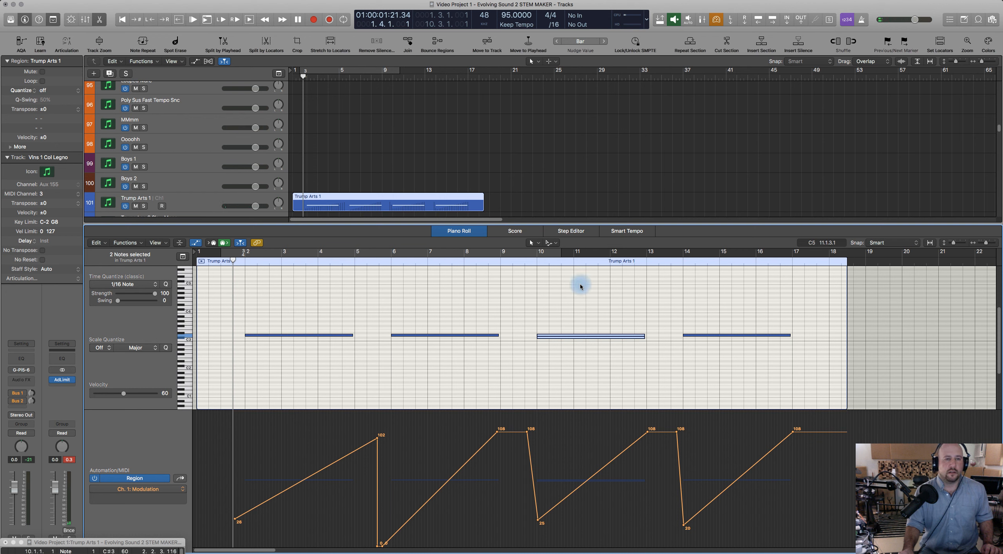
{"action": "left_click", "coordinate": [550, 329]}
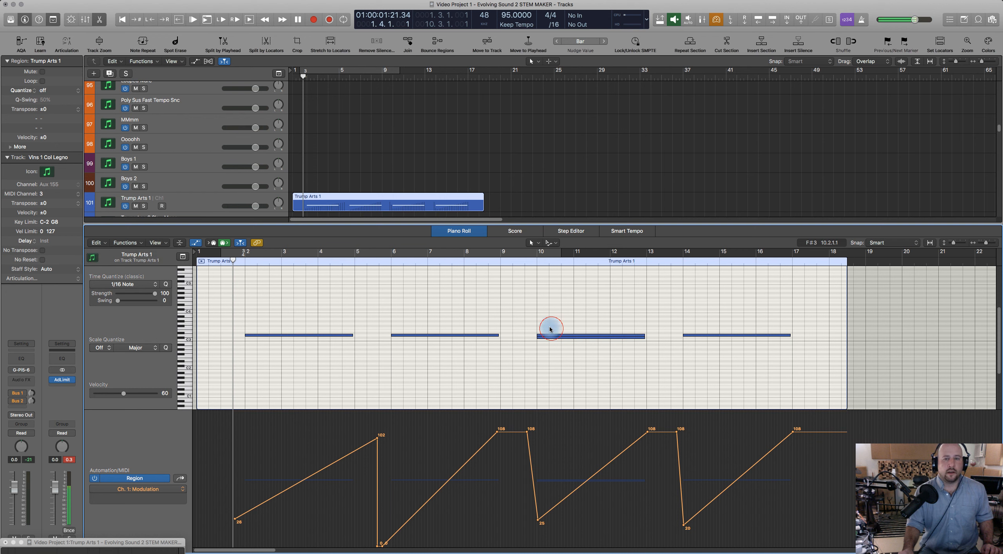
{"action": "scroll", "coordinate": [469, 204], "scroll_direction": "down", "scroll_amount": 3}
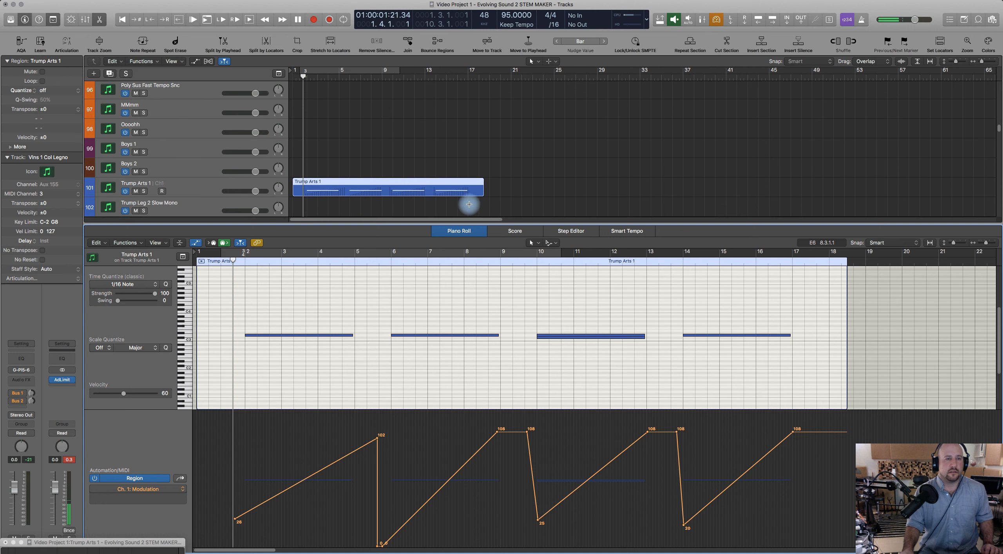
{"action": "left_click", "coordinate": [557, 337]}
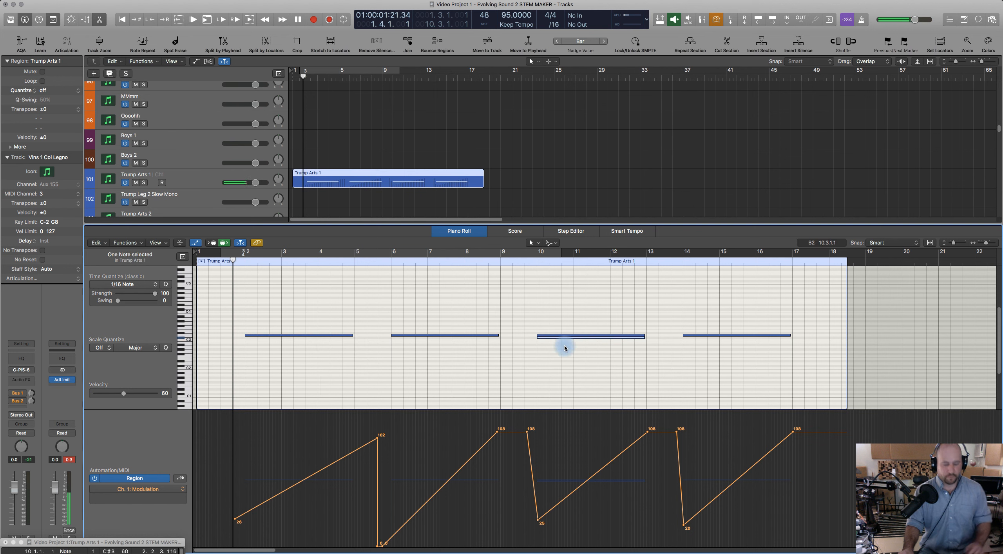
Copy the Trump Arts 1 region to the Trump Leg 2 Slow Mono track at the same position.
{"action": "left_click", "coordinate": [363, 177]}
{"action": "left_click_drag", "start_coordinate": [363, 177], "coordinate": [362, 189]}
{"action": "left_click_drag", "start_coordinate": [362, 196], "coordinate": [363, 197]}
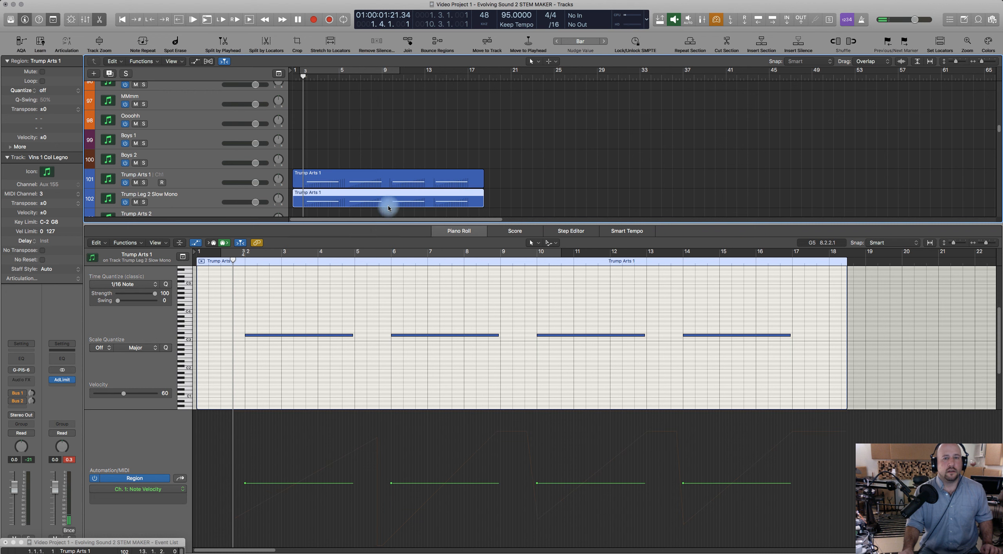
Delete the first two notes of the Trump Leg 2 Slow Mono copy and transpose the notes at bars 10 and 14 down one semitone.
{"action": "left_click_drag", "start_coordinate": [291, 305], "coordinate": [432, 372]}
{"action": "key", "text": "Delete"}
{"action": "left_click_drag", "start_coordinate": [507, 320], "coordinate": [712, 358]}
{"action": "key", "text": "alt+Down"}
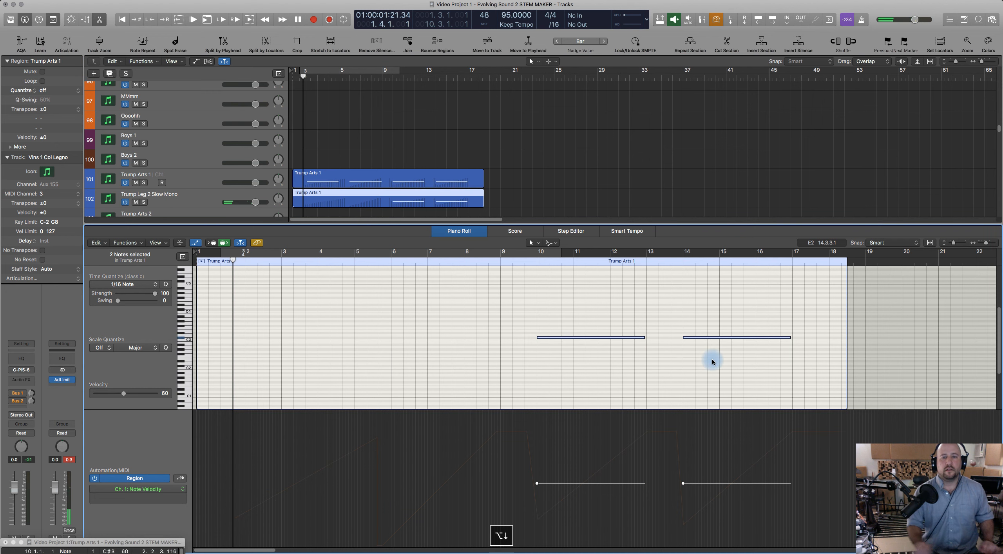
Deselect the notes and play the cue with both trumpet parts from bar 1 into bar 13.
{"action": "left_click", "coordinate": [531, 320]}
{"action": "key", "text": "space"}
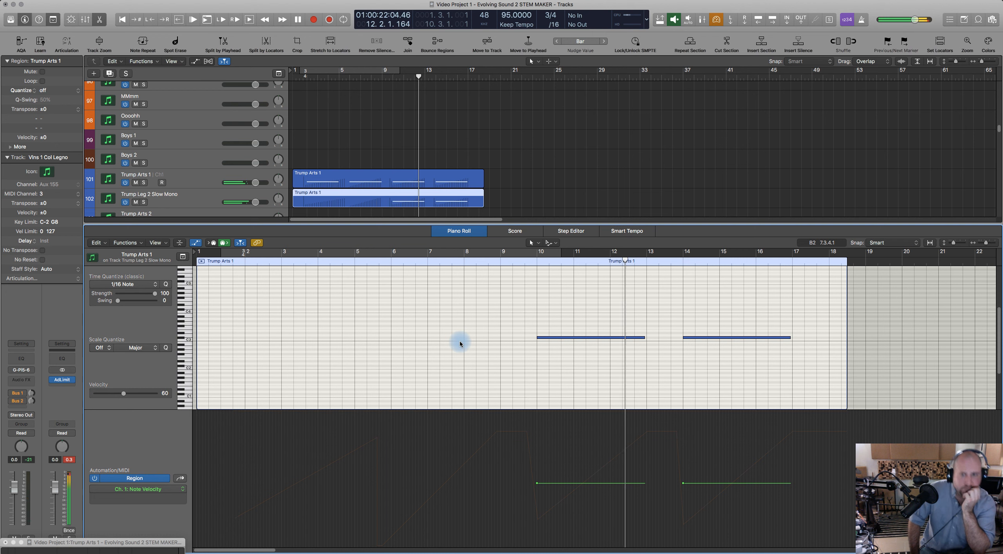
{"action": "key", "text": "space"}
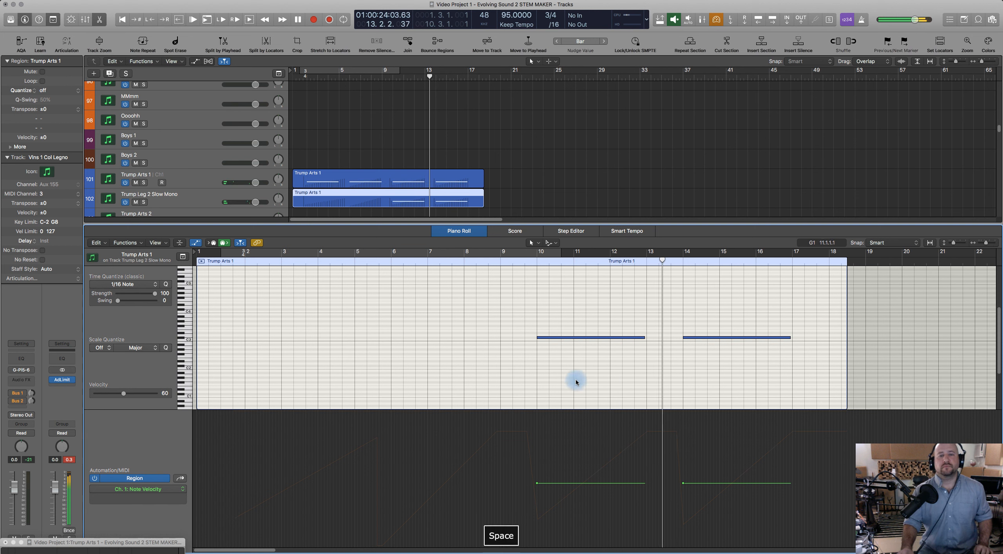
Select both notes in the Trump Leg 2 Slow Mono region and play the trumpet clash from just before bar 10 into bar 12.
{"action": "left_click_drag", "start_coordinate": [567, 315], "coordinate": [795, 380]}
{"action": "left_click", "coordinate": [582, 320]}
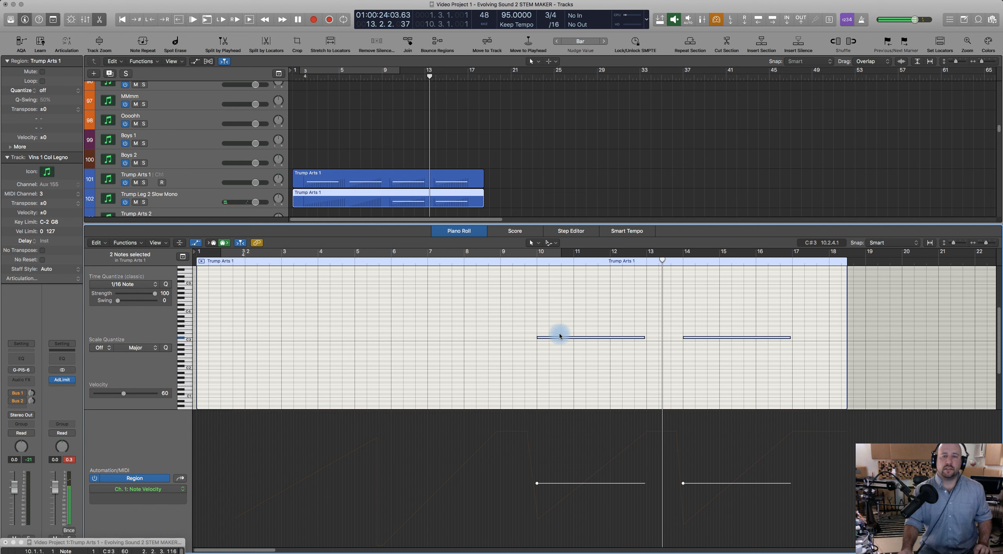
{"action": "left_click", "coordinate": [557, 309]}
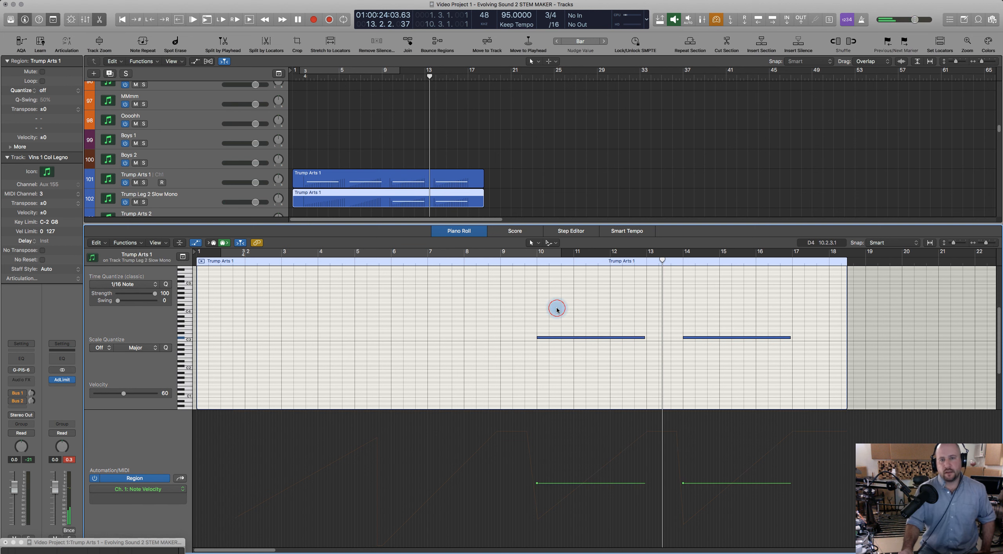
{"action": "left_click", "coordinate": [569, 337]}
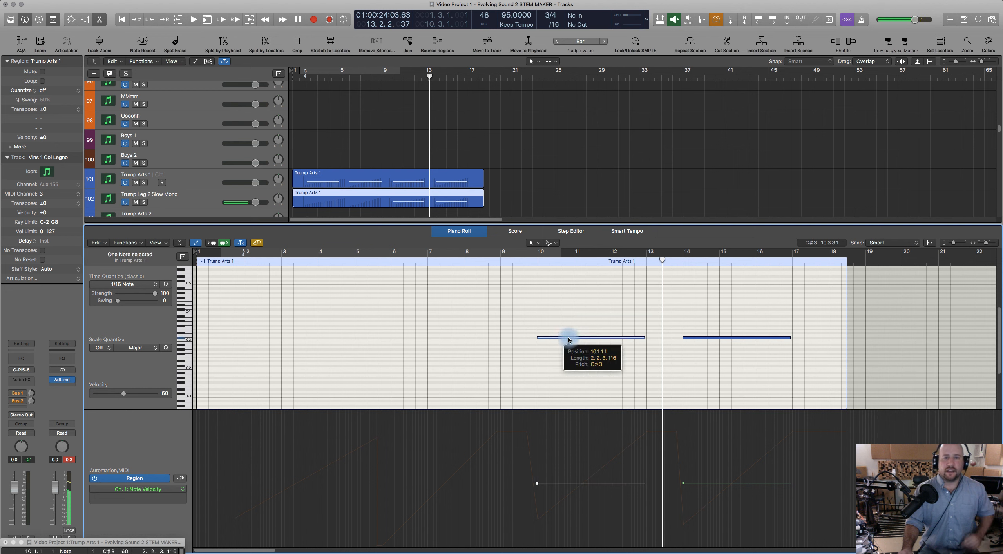
{"action": "left_click_drag", "start_coordinate": [535, 318], "coordinate": [718, 366]}
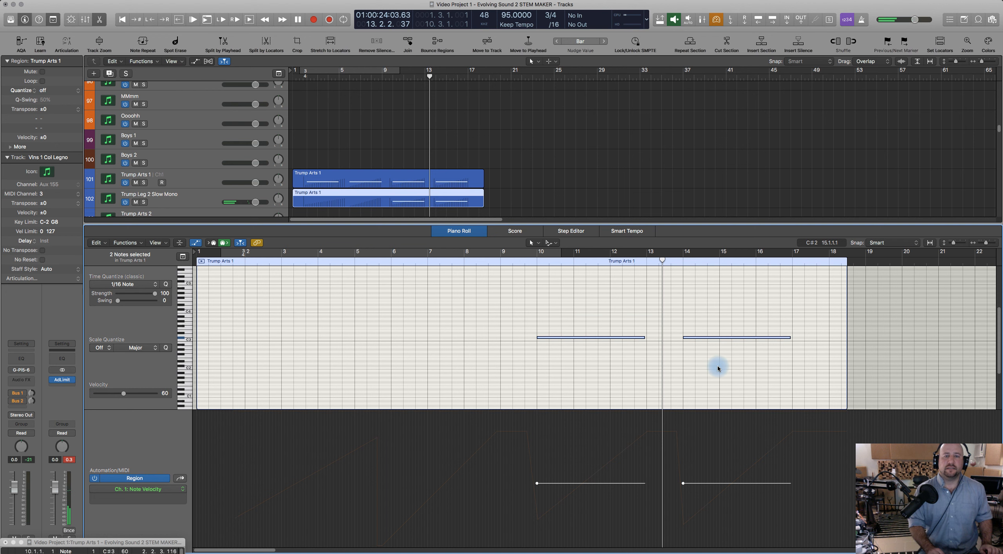
{"action": "left_click", "coordinate": [521, 253]}
{"action": "key", "text": "space"}
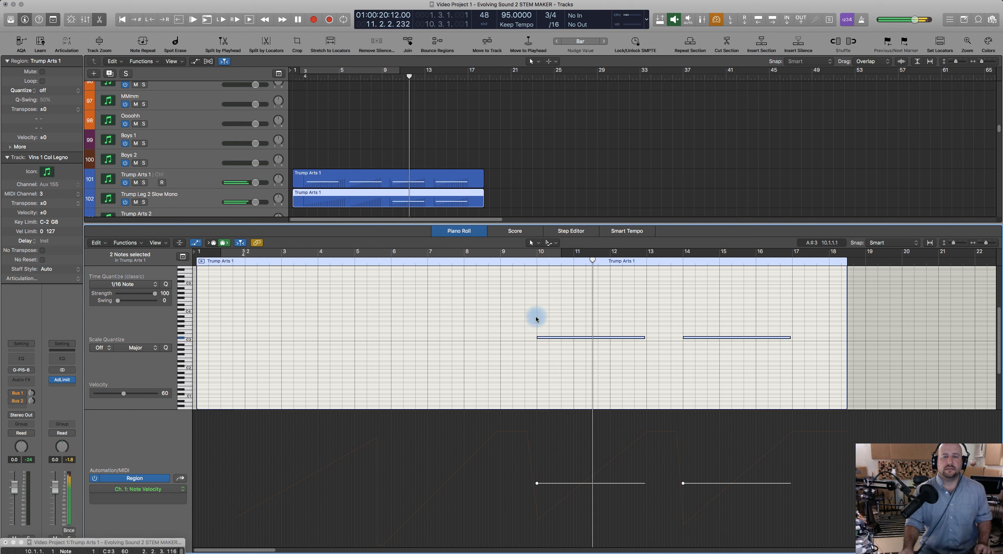
{"action": "key", "text": "space"}
Shorten the bar 10 note to about two bars and add an E3 note of about two bars at bar 12.
{"action": "left_click", "coordinate": [581, 335]}
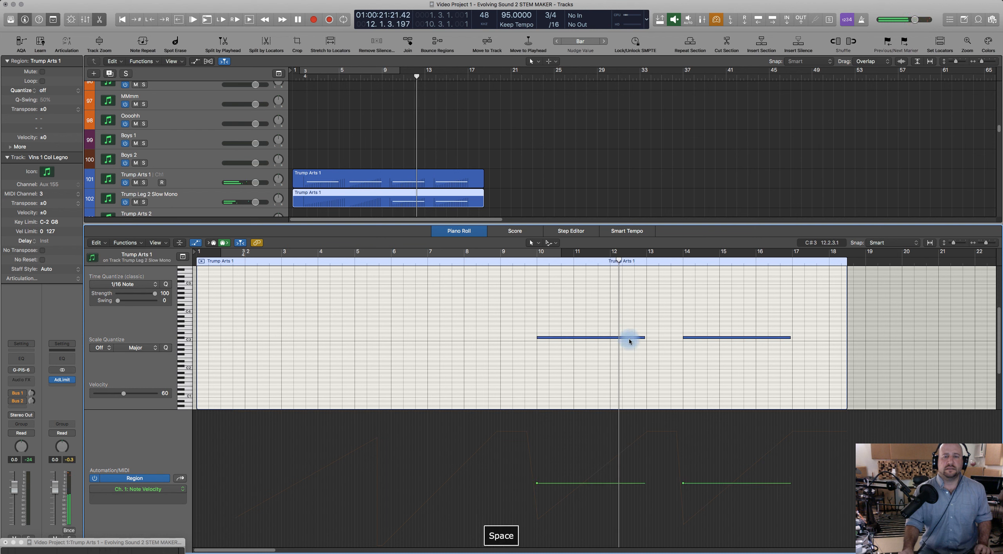
{"action": "left_click", "coordinate": [640, 339]}
{"action": "mouse_move", "coordinate": [642, 338]}
{"action": "left_mouse_down"}
{"action": "mouse_move", "coordinate": [609, 338]}
{"action": "mouse_move", "coordinate": [654, 332]}
{"action": "mouse_move", "coordinate": [635, 334]}
{"action": "left_mouse_up"}
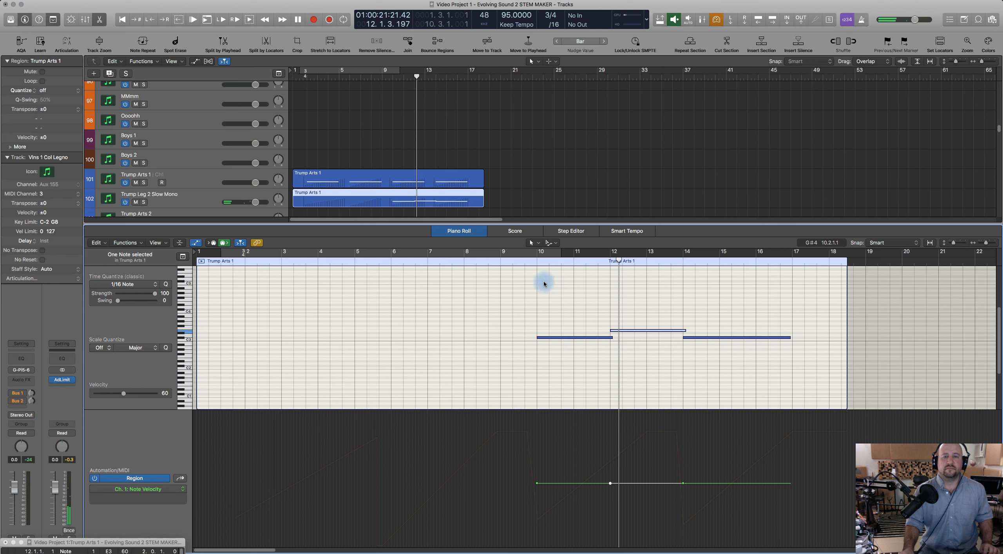
Play the revised trumpet line from just before bar 10 into bar 13.
{"action": "left_click", "coordinate": [532, 261]}
{"action": "key", "text": "space"}
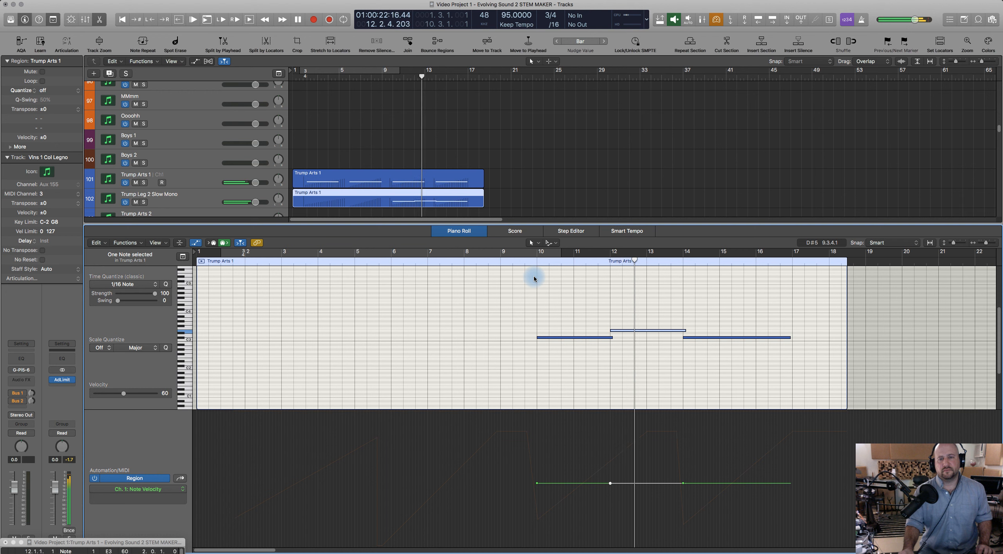
{"action": "key", "text": "space"}
Delete the E3 note at bar 12 and shorten the bar 14 note to about two bars.
{"action": "left_click", "coordinate": [671, 323]}
{"action": "left_click", "coordinate": [642, 331]}
{"action": "key", "text": "Delete"}
{"action": "left_click_drag", "start_coordinate": [788, 337], "coordinate": [758, 338]}
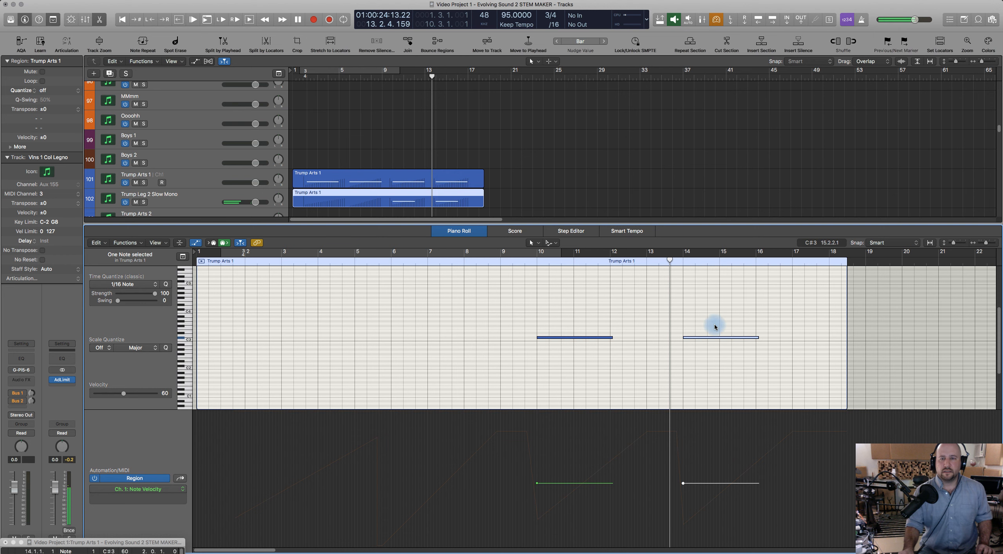
Close the Piano Roll and save the project.
{"action": "left_click", "coordinate": [460, 235]}
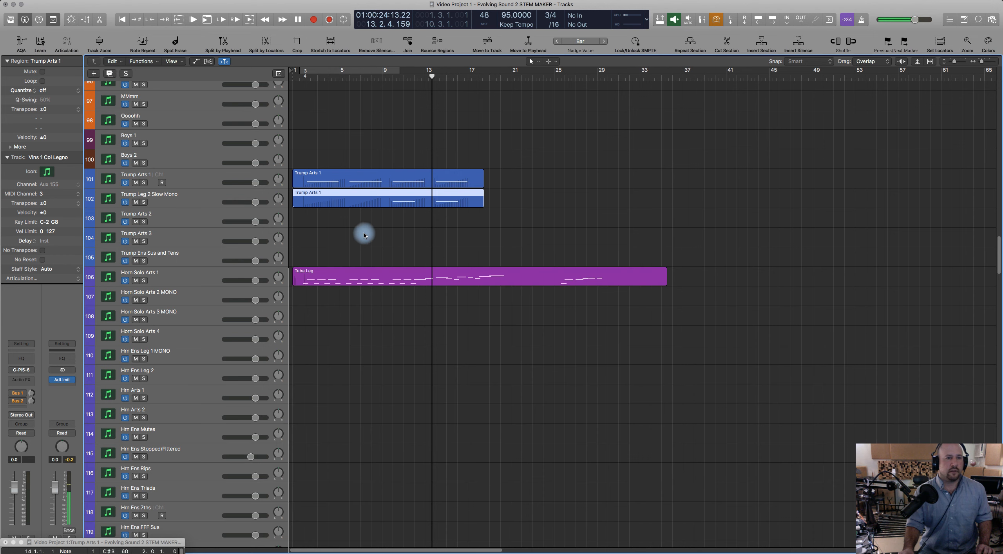
{"action": "scroll", "coordinate": [345, 391], "scroll_direction": "down", "scroll_amount": 2}
{"action": "scroll", "coordinate": [347, 412], "scroll_direction": "up", "scroll_amount": 4}
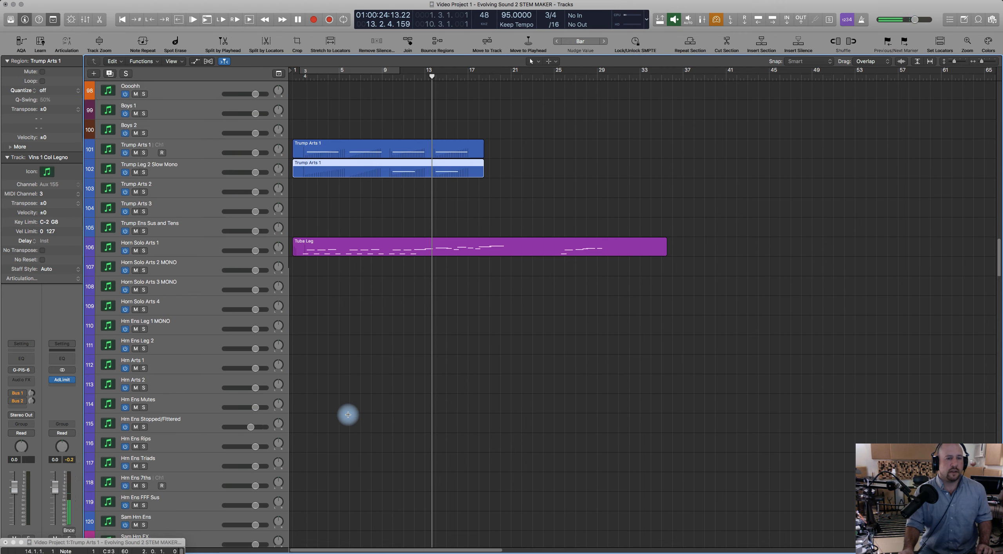
{"action": "scroll", "coordinate": [347, 412], "scroll_direction": "down", "scroll_amount": 6}
{"action": "scroll", "coordinate": [348, 414], "scroll_direction": "down", "scroll_amount": 10}
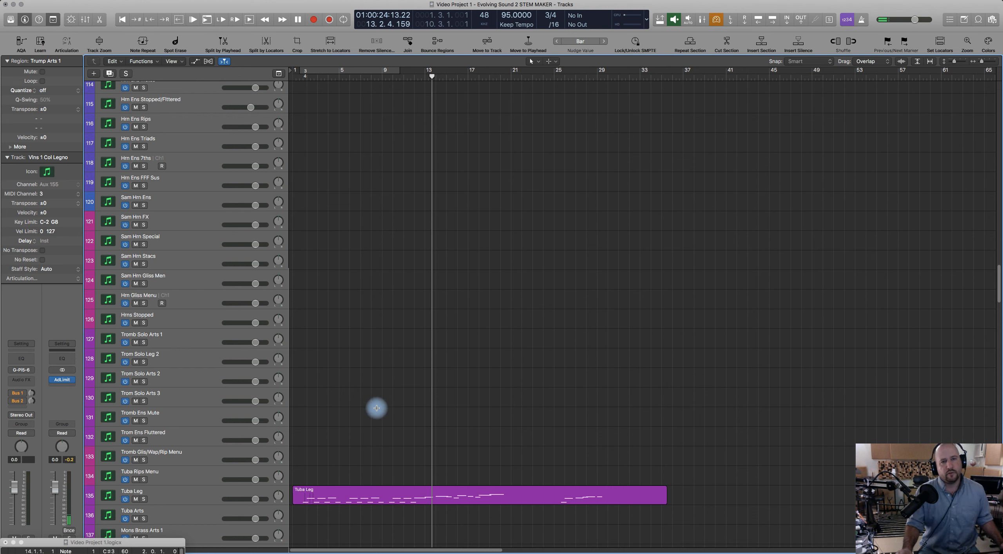
{"action": "key", "text": "super+s"}
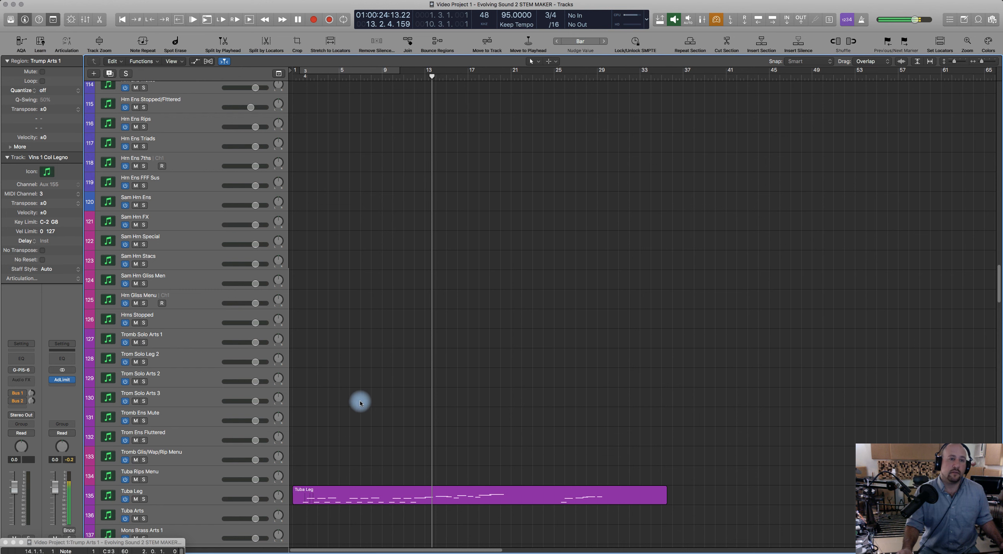
Open the Vlns 1 Col Legno region in the Piano Roll and extend its end to about the middle of bar 18.
{"action": "scroll", "coordinate": [359, 400], "scroll_direction": "down", "scroll_amount": 20}
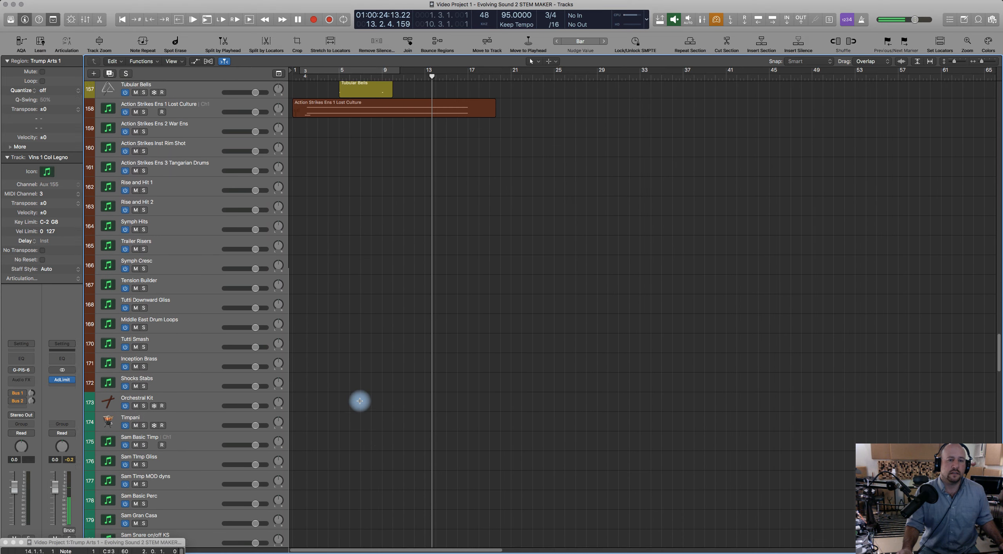
{"action": "scroll", "coordinate": [359, 401], "scroll_direction": "down", "scroll_amount": 2}
{"action": "double_click", "coordinate": [335, 258]}
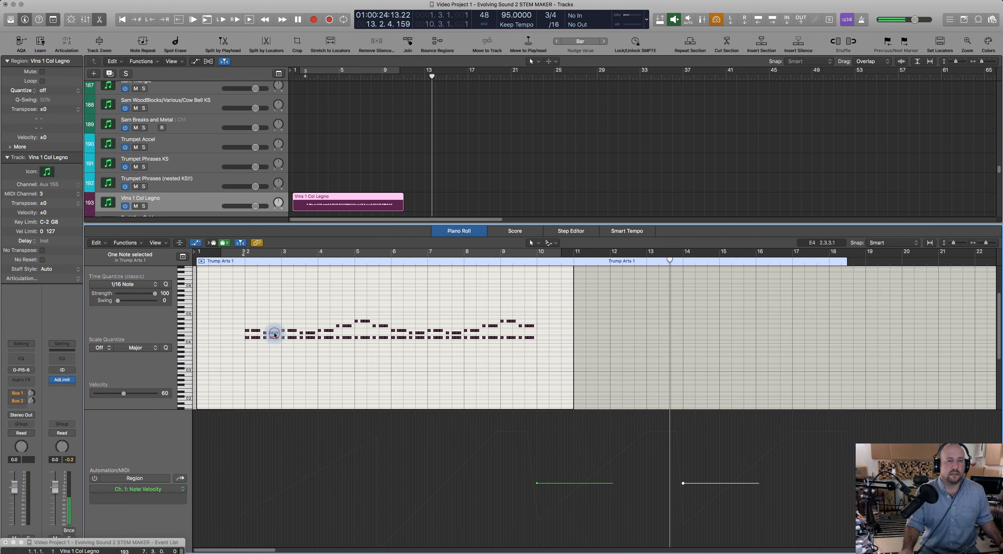
{"action": "left_click", "coordinate": [274, 334]}
{"action": "left_click", "coordinate": [233, 253]}
{"action": "left_click_drag", "start_coordinate": [573, 366], "coordinate": [852, 366]}
Play the col legno part up to bar 10, then copy all its notes to bar 10 at the original pitch and an octave higher.
{"action": "key", "text": "space"}
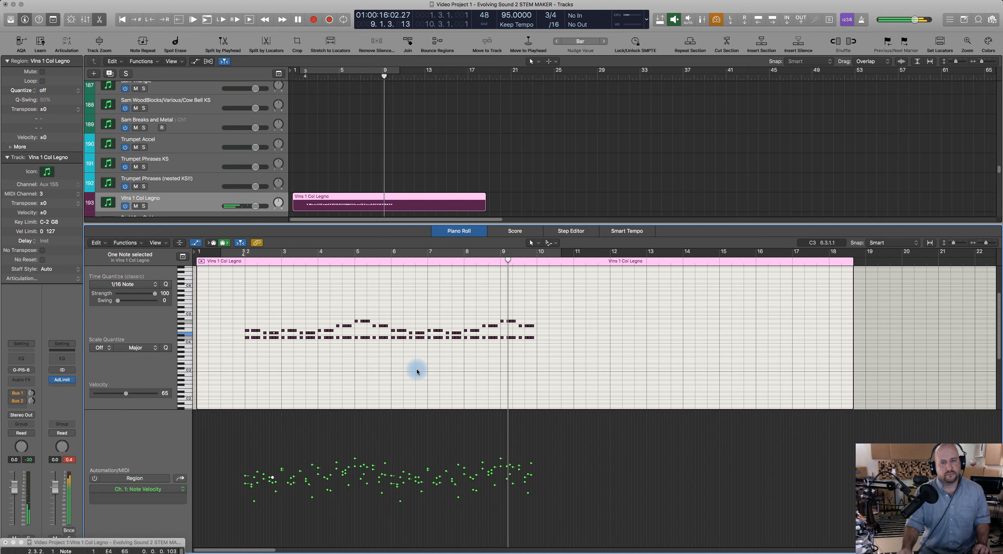
{"action": "key", "text": "space"}
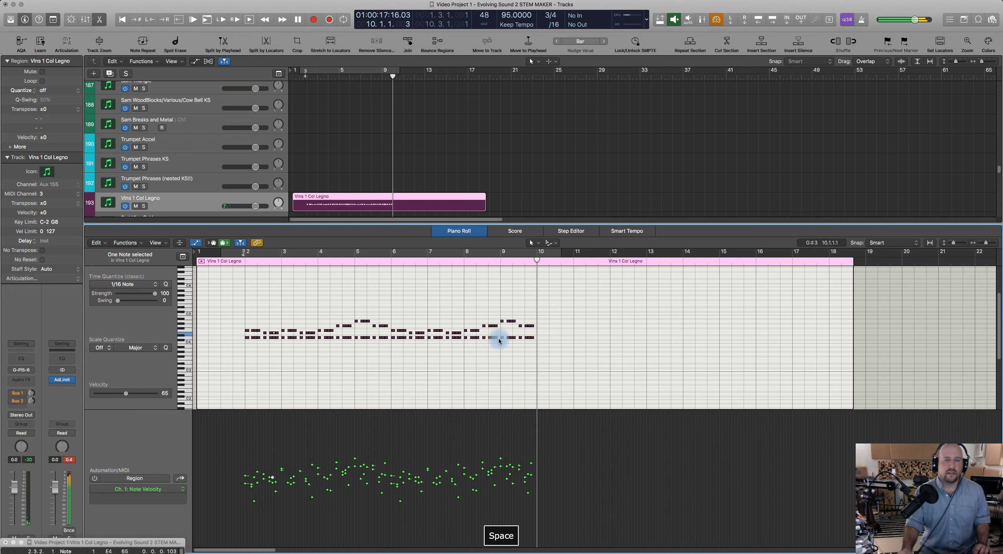
{"action": "left_click_drag", "start_coordinate": [241, 307], "coordinate": [560, 380]}
{"action": "left_click", "coordinate": [261, 339]}
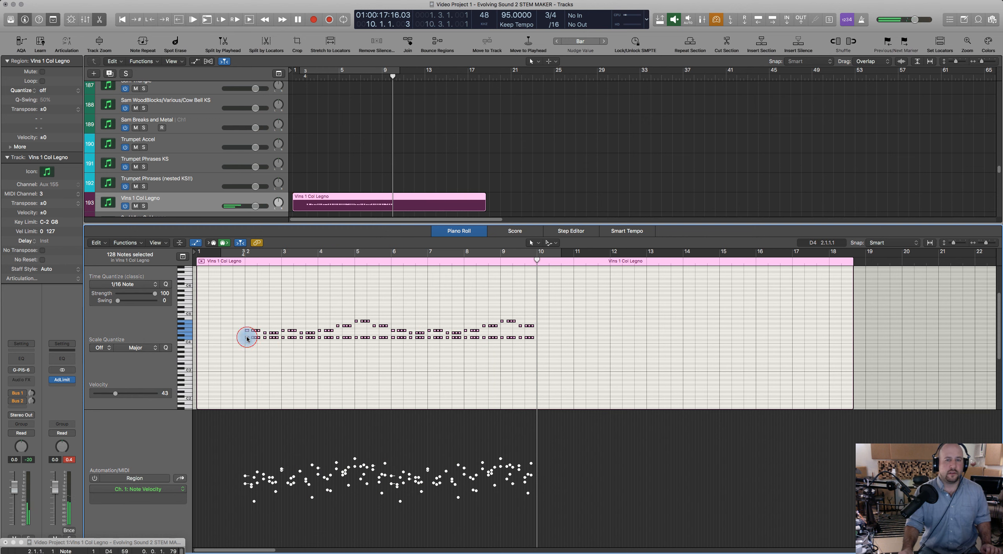
{"action": "left_click_drag", "start_coordinate": [247, 339], "coordinate": [539, 311]}
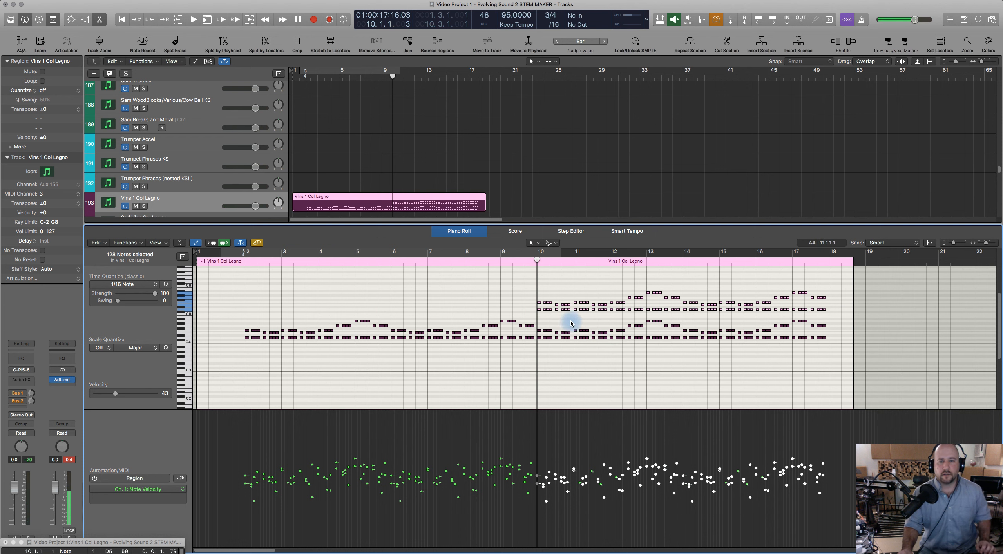
Play the octave-doubled col legno from bar 10 into bar 13 and delete the upper-octave copy.
{"action": "key", "text": "space"}
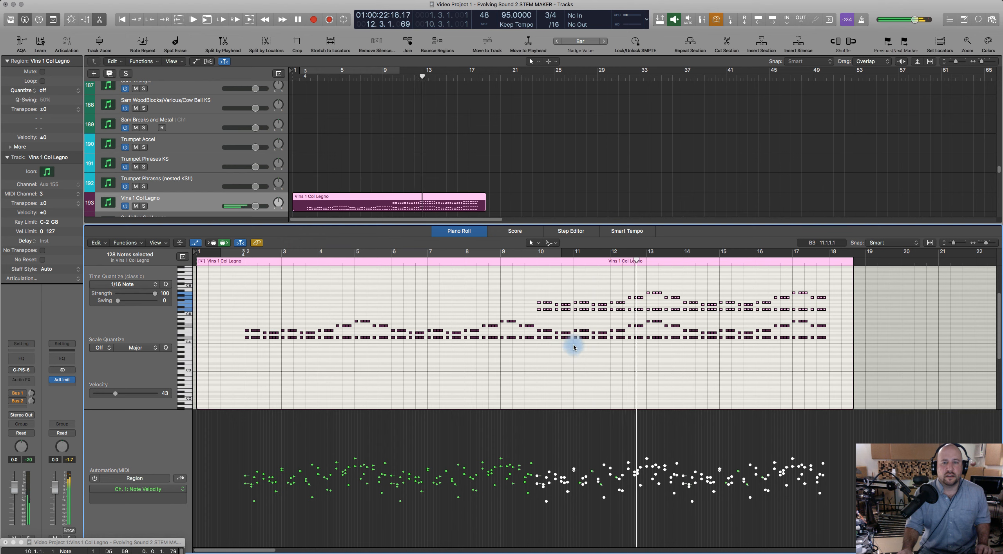
{"action": "key", "text": "space"}
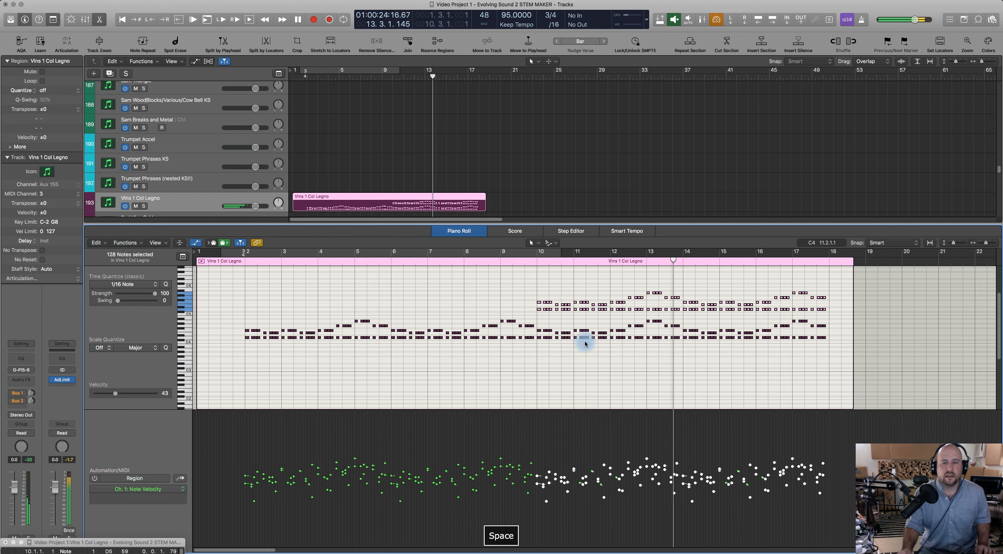
{"action": "key", "text": "Delete"}
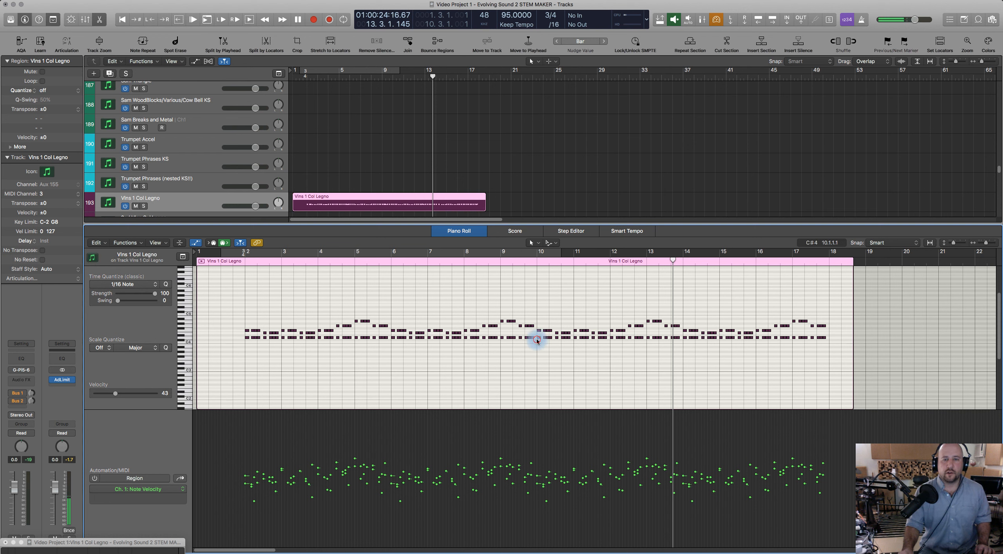
Copy only the repeated D4 notes from bar 10 onward an octave higher in the Vlns 1 Col Legno region.
{"action": "left_click_drag", "start_coordinate": [536, 334], "coordinate": [831, 337]}
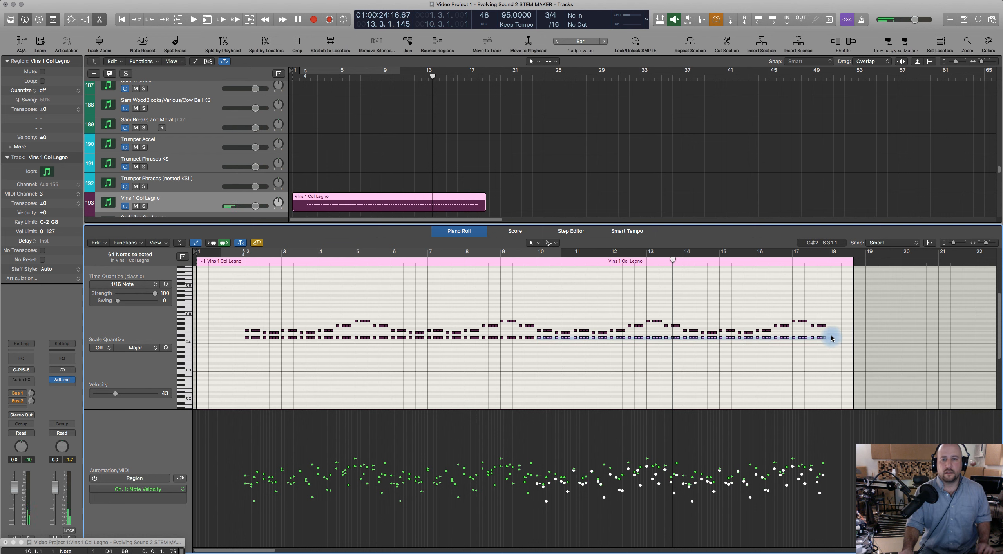
{"action": "left_click_drag", "start_coordinate": [539, 338], "coordinate": [540, 309]}
{"action": "key", "text": "alt+Down"}
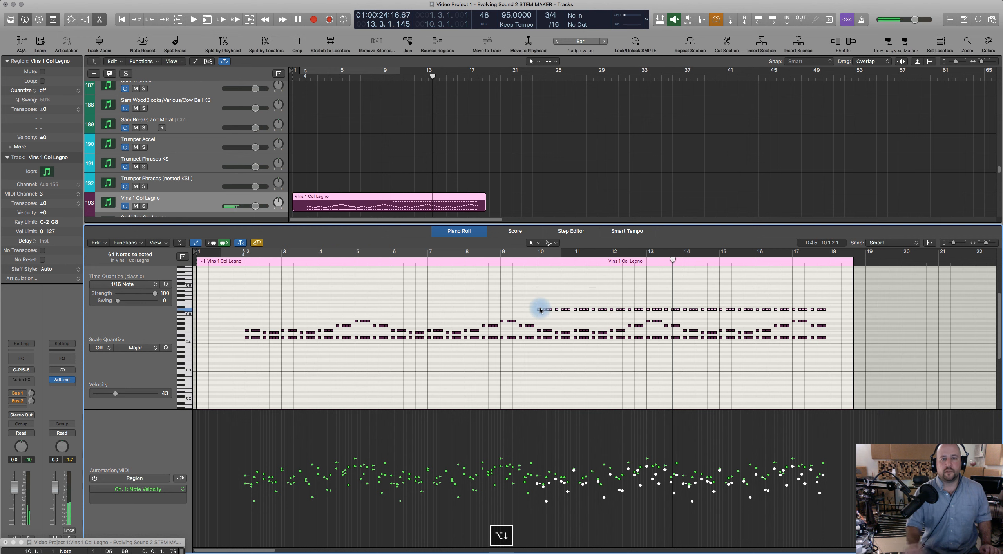
Play the col legno part with the doubled repeated notes from just before bar 10 into bar 13.
{"action": "left_click", "coordinate": [529, 261]}
{"action": "key", "text": "space"}
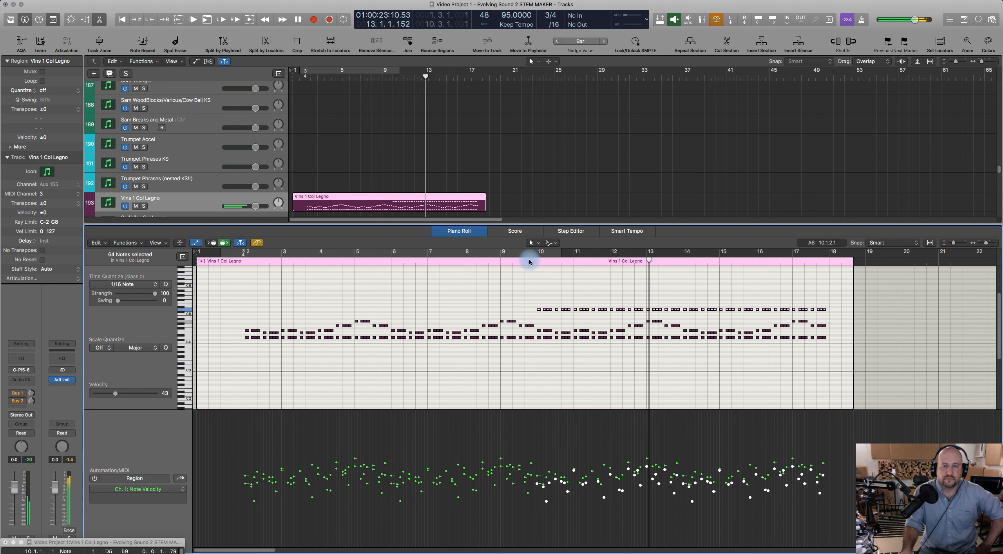
{"action": "key", "text": "space"}
Delete all the col legno notes from bar 13 onward and save the project.
{"action": "left_click_drag", "start_coordinate": [645, 295], "coordinate": [881, 389]}
{"action": "left_click", "coordinate": [646, 261]}
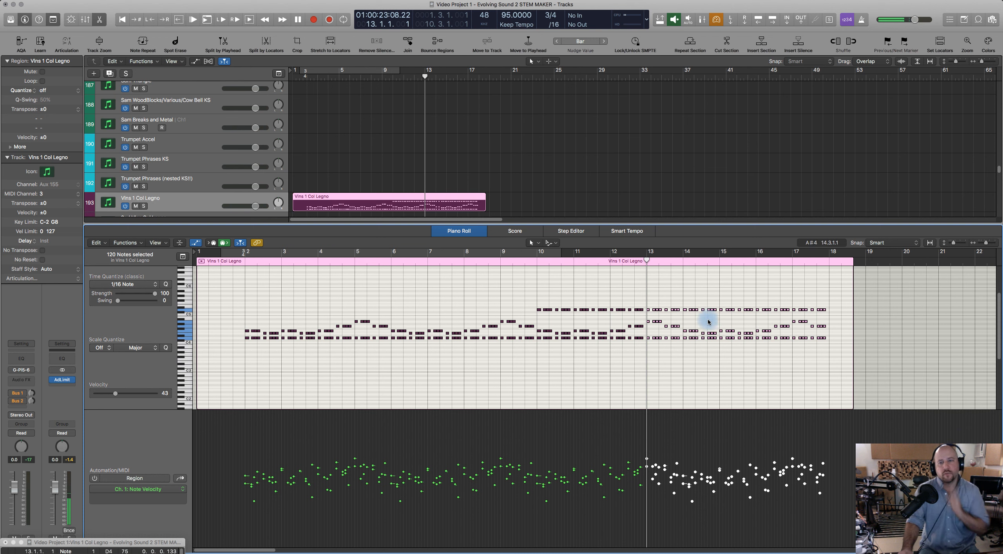
{"action": "key", "text": "Delete"}
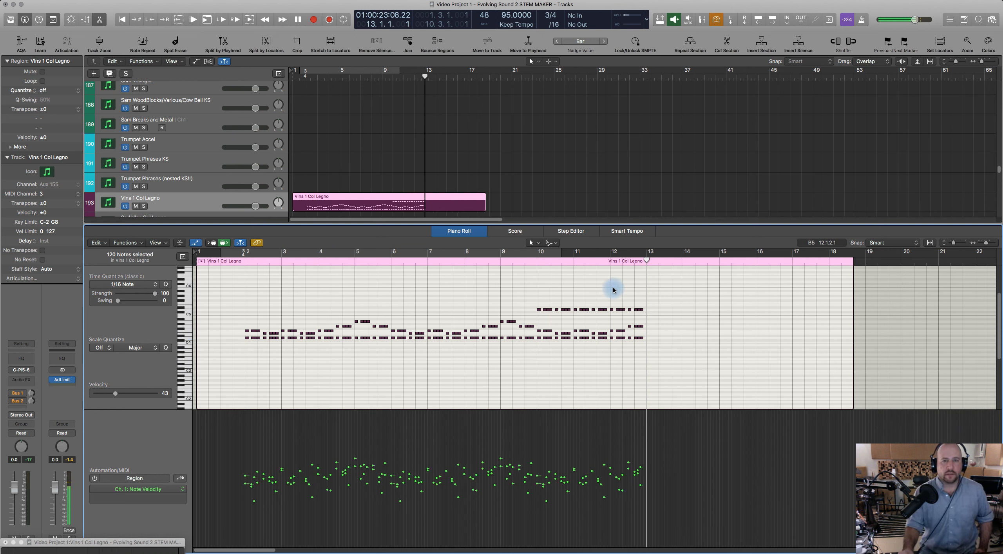
{"action": "left_click", "coordinate": [536, 261]}
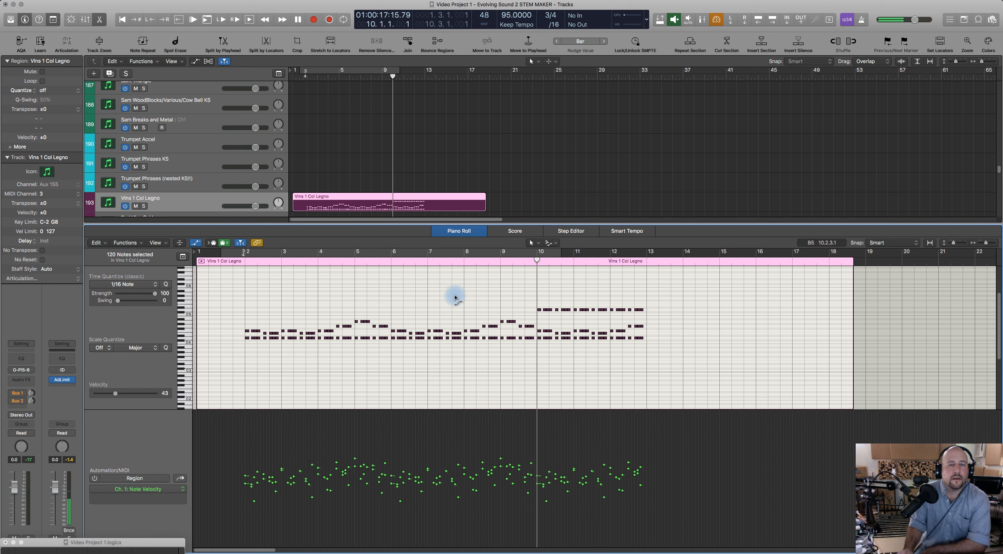
{"action": "key", "text": "cmd+s"}
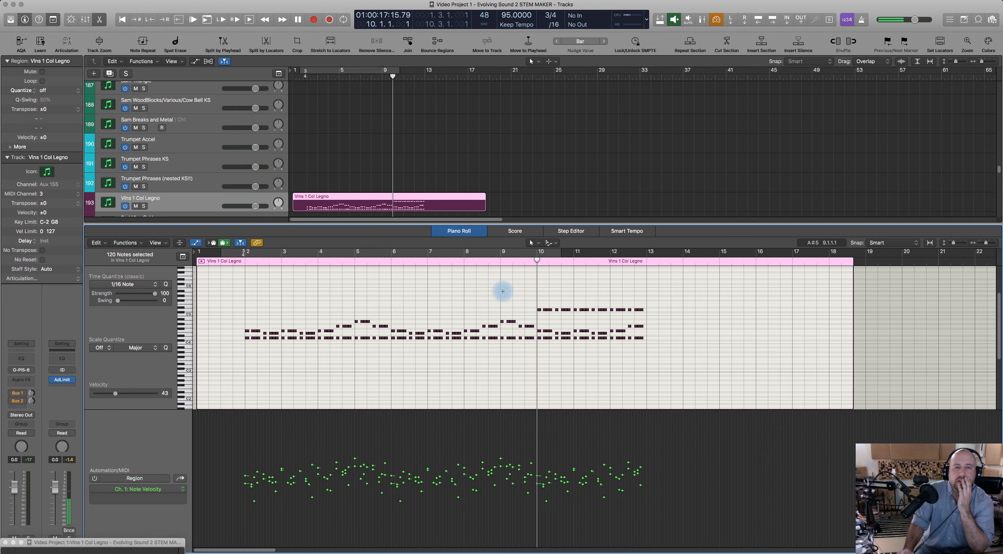
Move the playhead to bar 2, close the Piano Roll and select the Sam Timp MOD dyns track.
{"action": "left_click", "coordinate": [241, 261]}
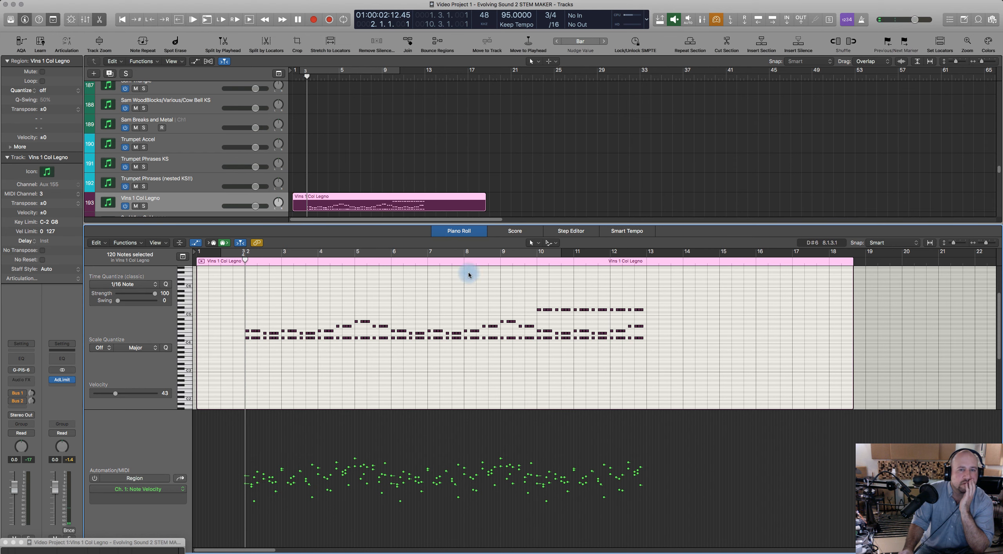
{"action": "left_click", "coordinate": [459, 233]}
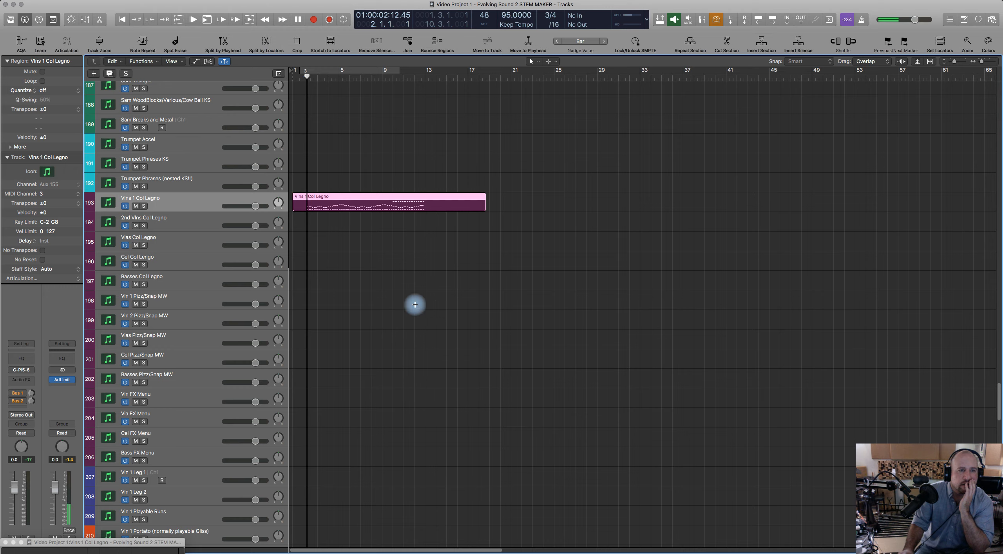
{"action": "scroll", "coordinate": [381, 316], "scroll_direction": "up", "scroll_amount": 10}
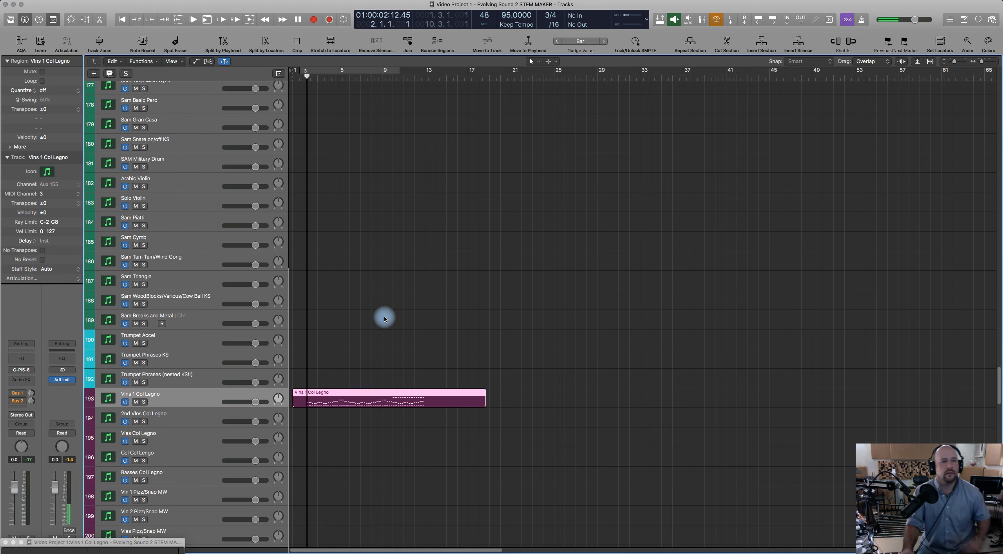
{"action": "scroll", "coordinate": [382, 319], "scroll_direction": "up", "scroll_amount": 10}
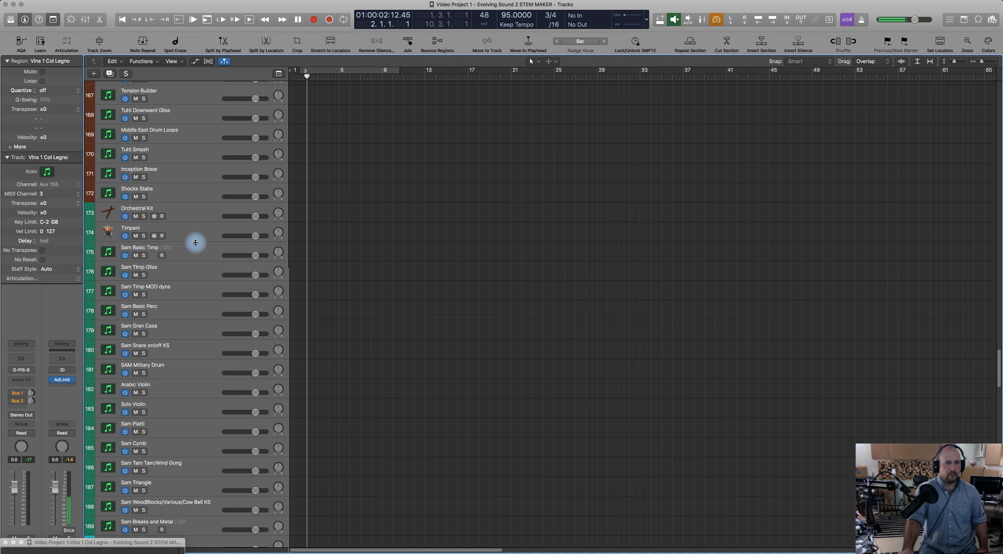
{"action": "left_click", "coordinate": [196, 251]}
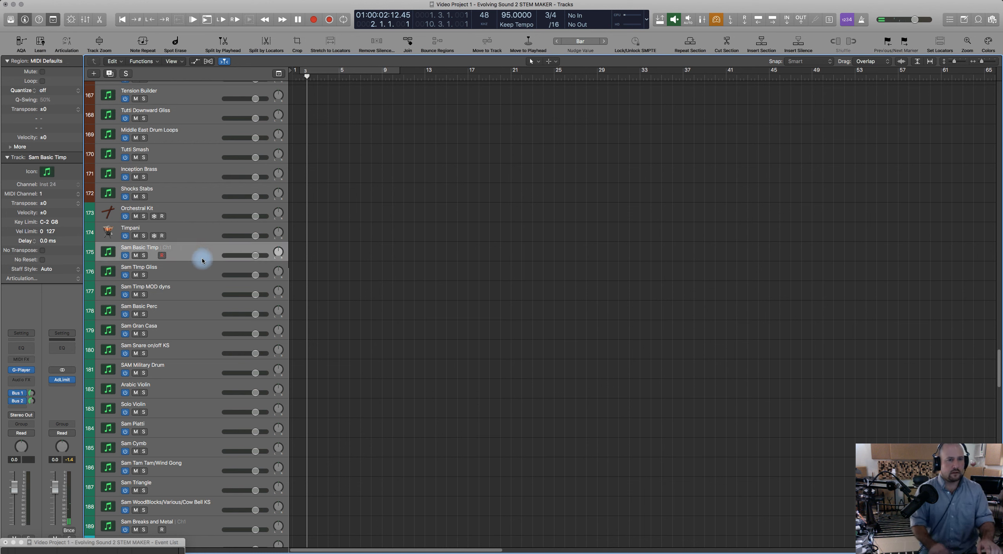
{"action": "key", "text": "Down"}
{"action": "key", "text": "Down"}
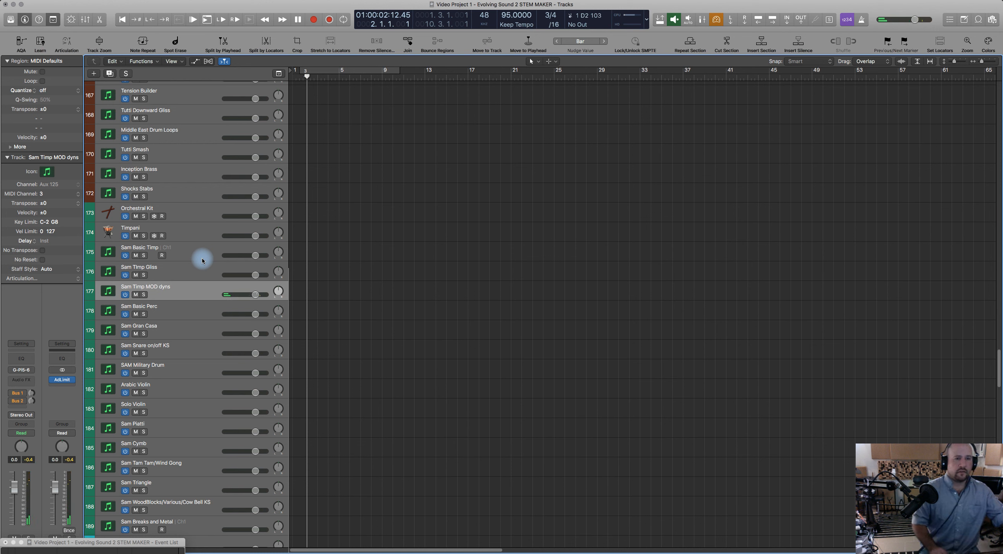
Audition the Timpani and Sam Basic Timp sounds against Sam Timp MOD dyns, finishing on the Sam Timp MOD dyns track.
{"action": "key", "text": "Down"}
{"action": "key", "text": "Up"}
{"action": "key", "text": "Up"}
{"action": "key", "text": "Up"}
{"action": "key", "text": "Up"}
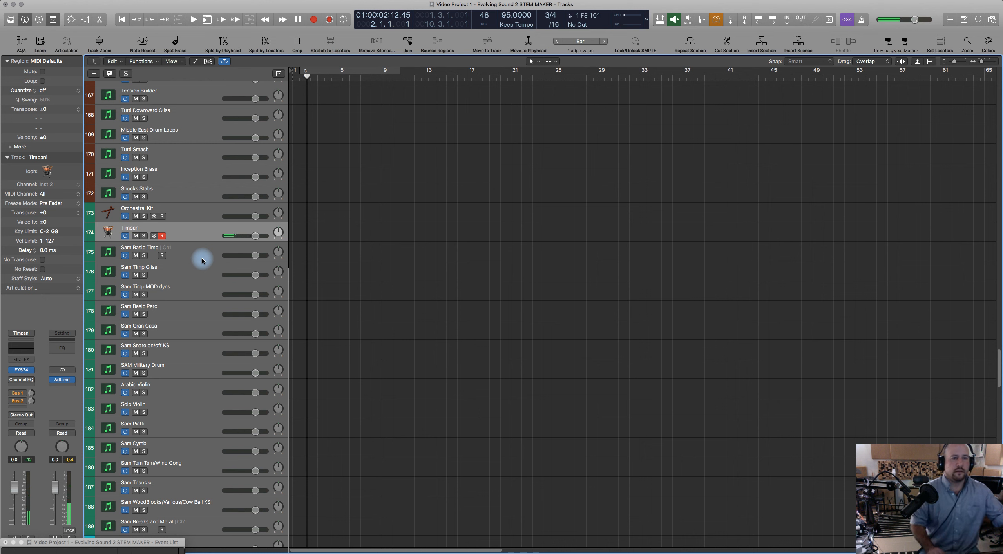
{"action": "key", "text": "Down"}
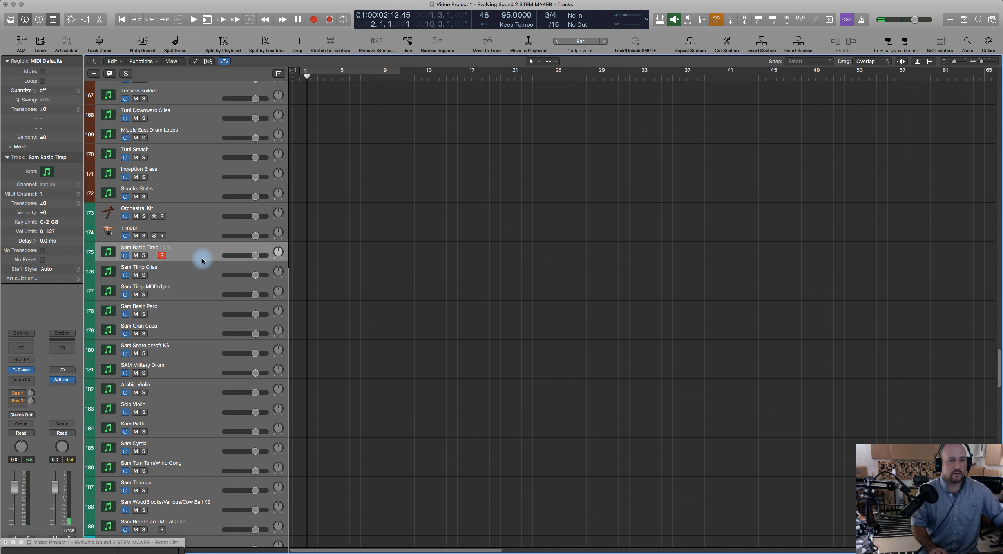
{"action": "key", "text": "Down"}
{"action": "key", "text": "Down"}
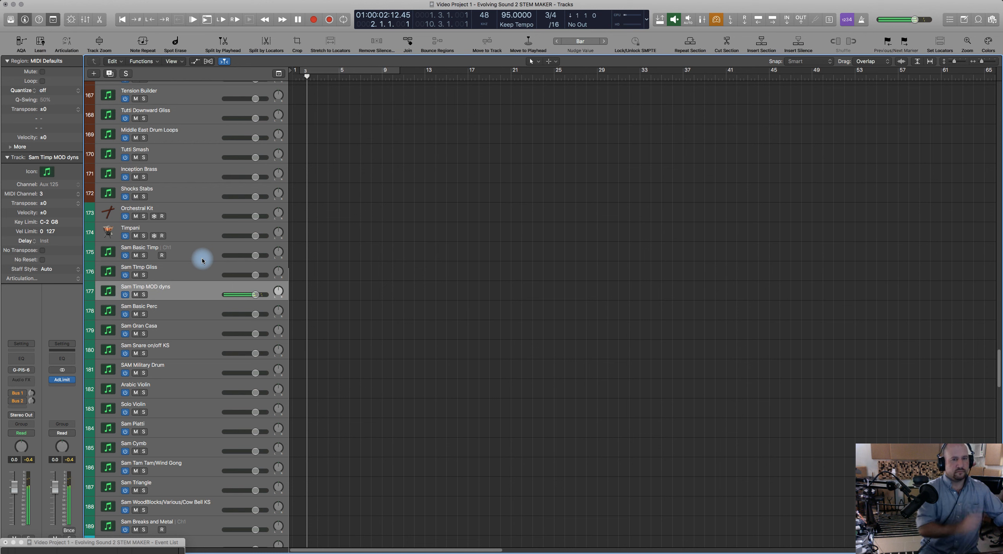
Record a sustained D2 timpani roll with a modulation swell from bar 3, and end the note at bar 6.
{"action": "key", "text": "Return"}
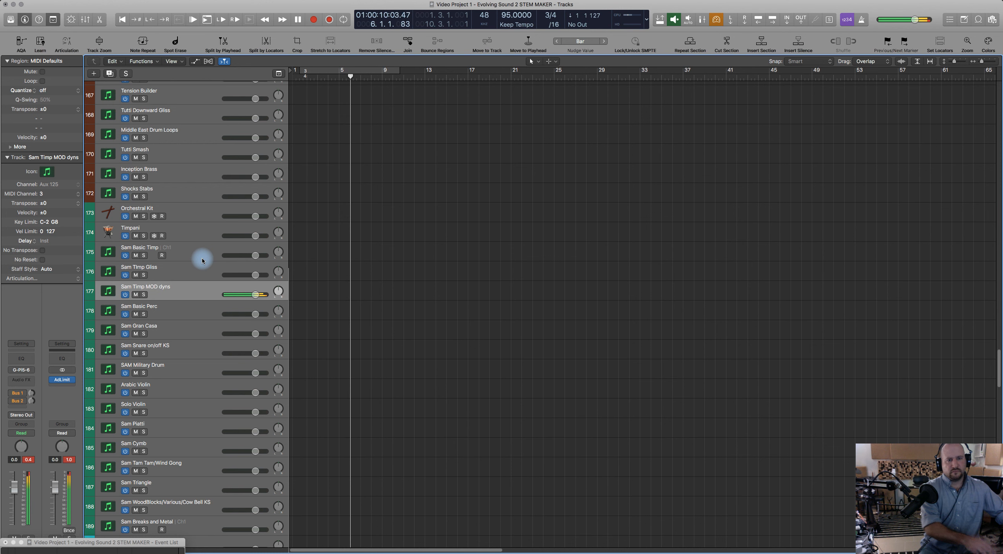
{"action": "key", "text": "space"}
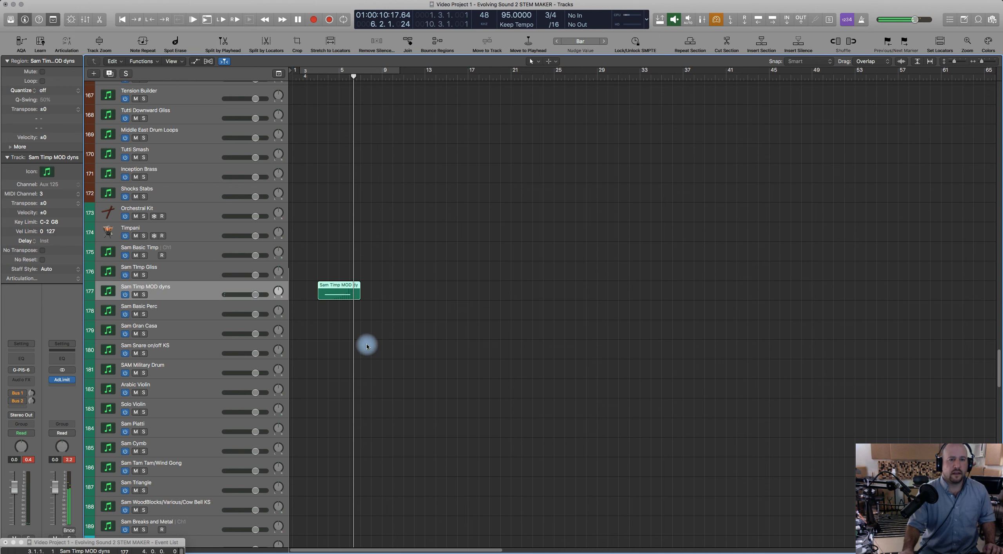
{"action": "double_click", "coordinate": [344, 285]}
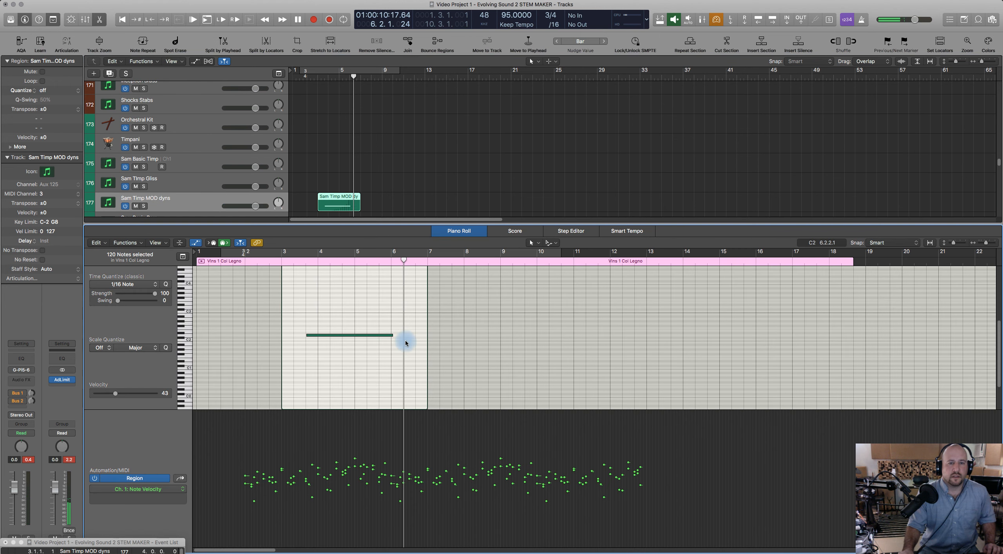
{"action": "left_click", "coordinate": [392, 336]}
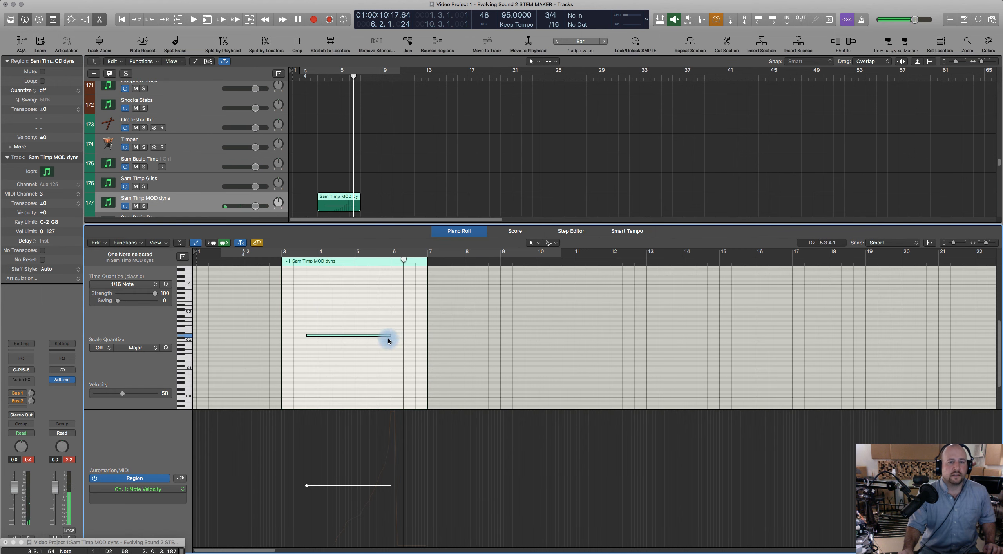
{"action": "left_click", "coordinate": [390, 334]}
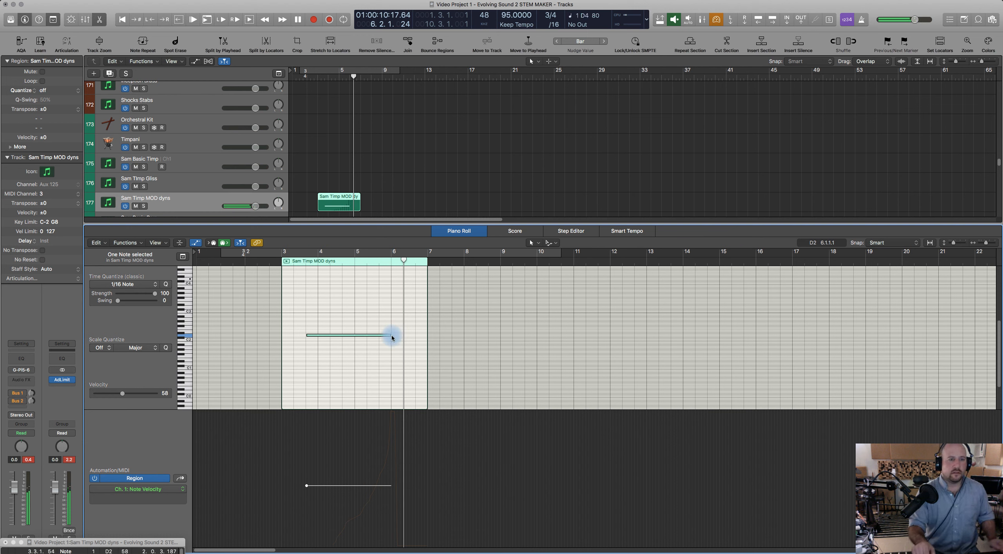
Copy the D2 timpani roll up to D4 starting at bar 6, end the copy at bar 8 and play it back.
{"action": "scroll", "coordinate": [392, 336], "scroll_direction": "up", "scroll_amount": 3}
{"action": "left_click", "coordinate": [365, 349]}
{"action": "left_click_drag", "start_coordinate": [368, 356], "coordinate": [450, 300]}
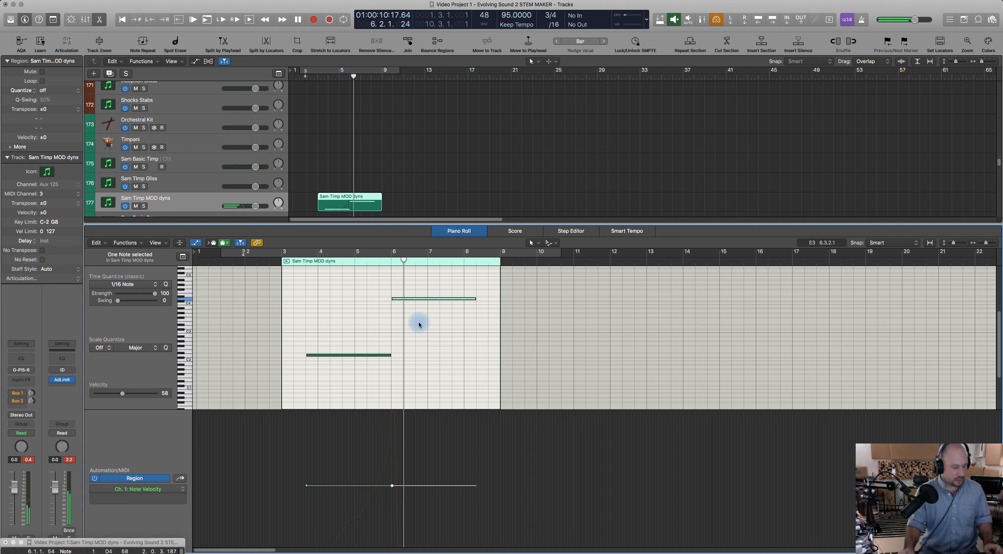
{"action": "left_click_drag", "start_coordinate": [472, 299], "coordinate": [464, 300]}
{"action": "left_click", "coordinate": [298, 263]}
{"action": "key", "text": "space"}
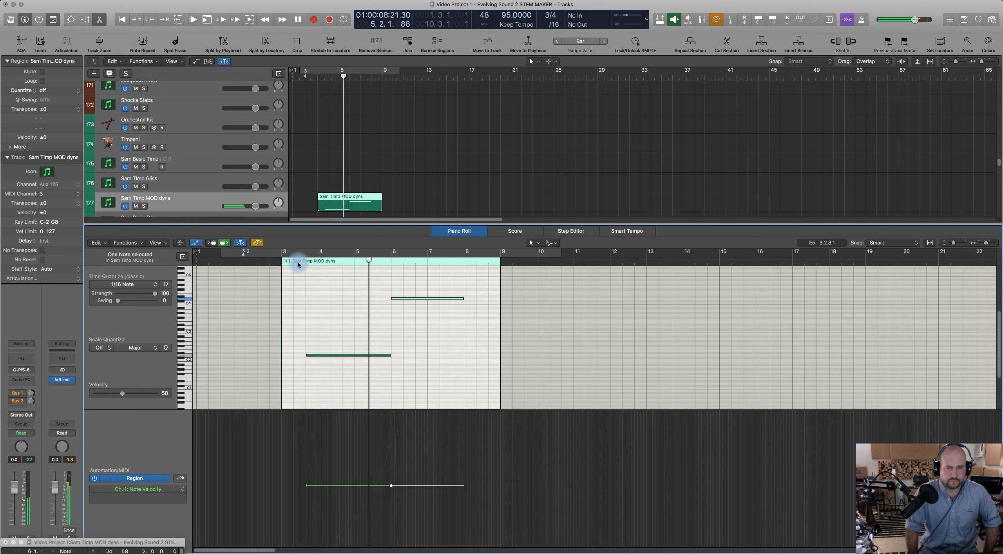
{"action": "key", "text": "space"}
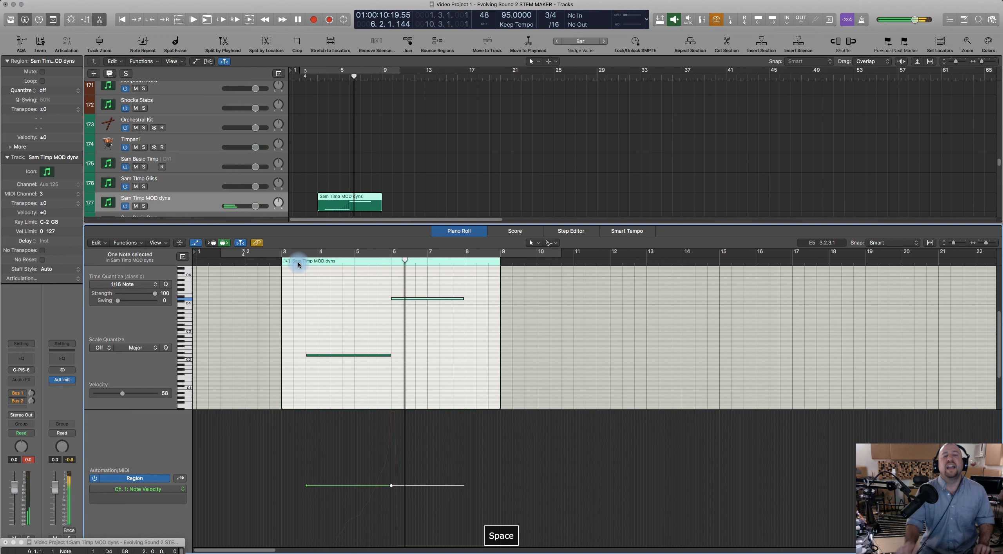
Remove the modulation drop just after bar 6 so the timpani swell holds at 127, and play it back.
{"action": "left_click", "coordinate": [180, 477]}
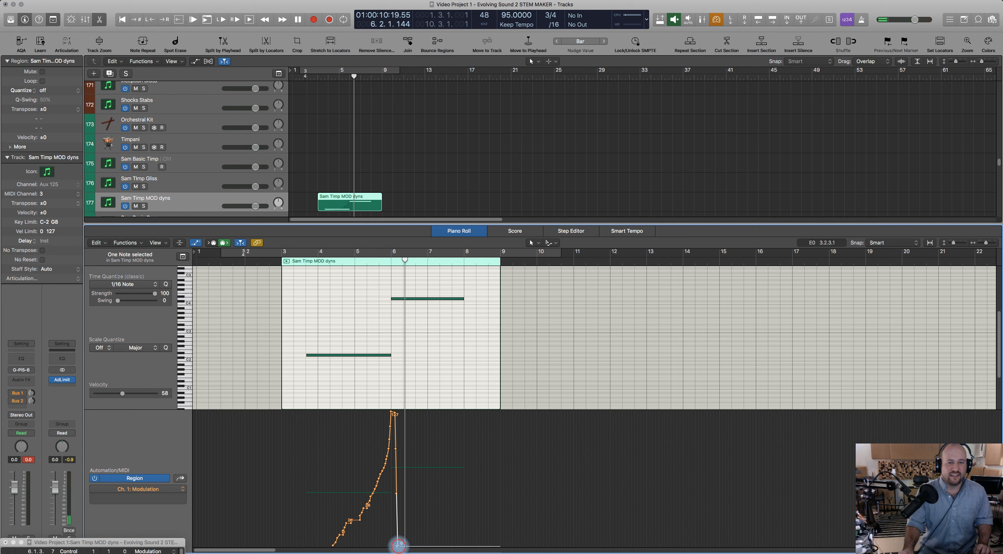
{"action": "left_click_drag", "start_coordinate": [397, 496], "coordinate": [388, 396]}
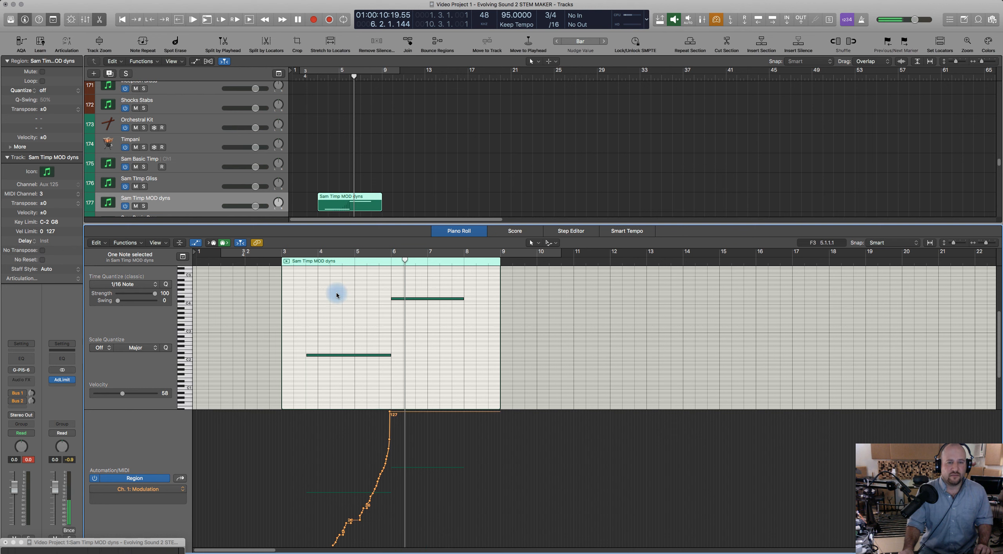
{"action": "left_click", "coordinate": [302, 264]}
{"action": "key", "text": "space"}
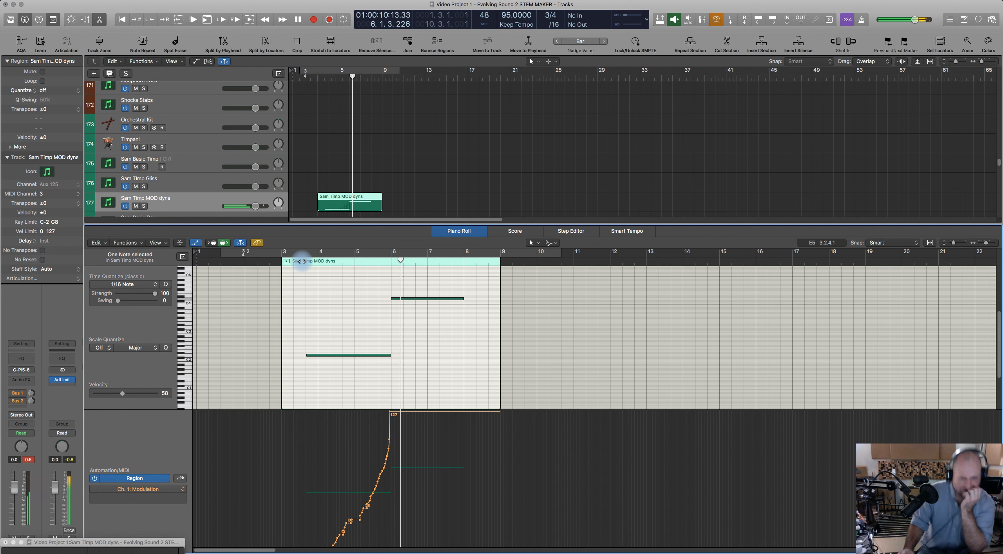
{"action": "key", "text": "space"}
Set the D4 timpani note's velocity to 127 and lengthen the D2 roll slightly past bar 6, checking by playback.
{"action": "left_click", "coordinate": [408, 300]}
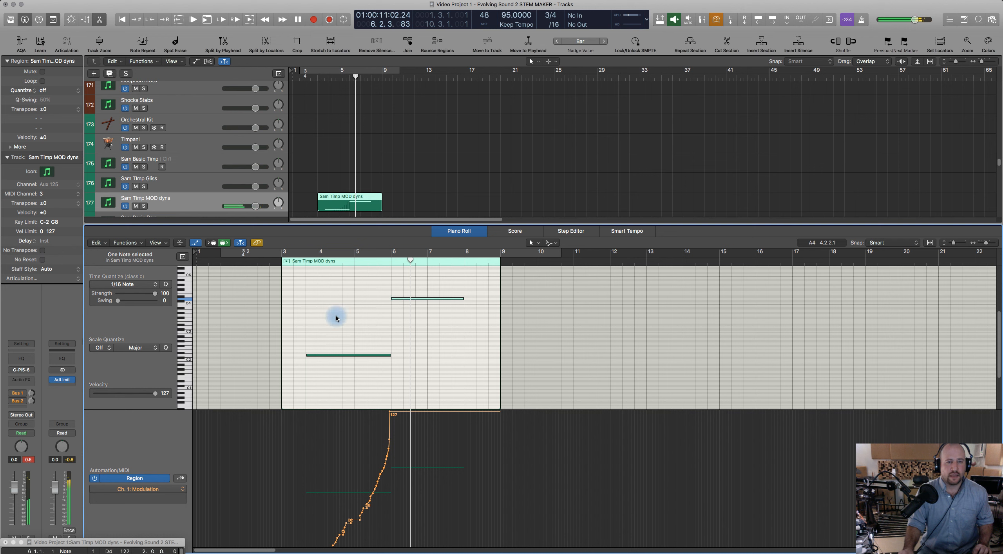
{"action": "left_click_drag", "start_coordinate": [389, 355], "coordinate": [394, 355]}
{"action": "left_click", "coordinate": [301, 265]}
{"action": "key", "text": "space"}
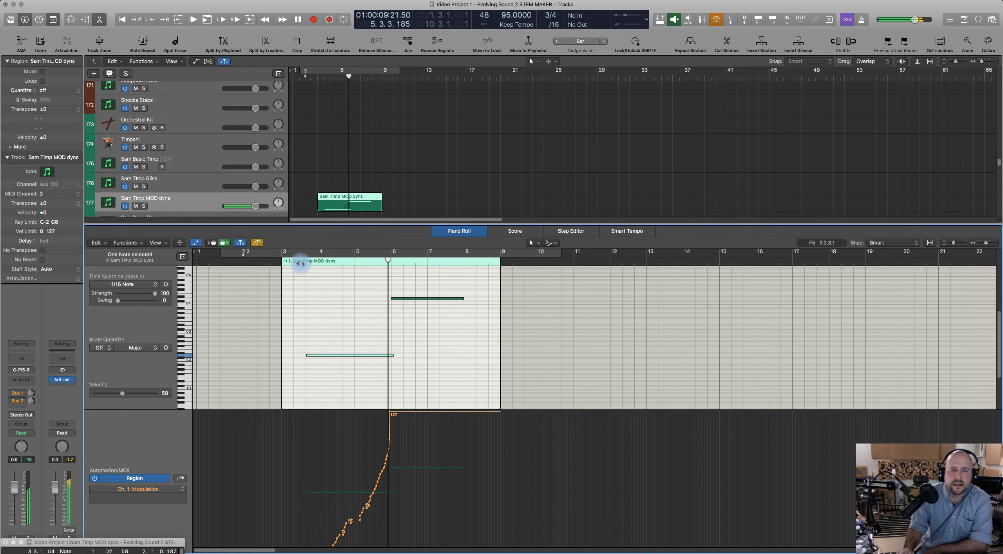
{"action": "key", "text": "space"}
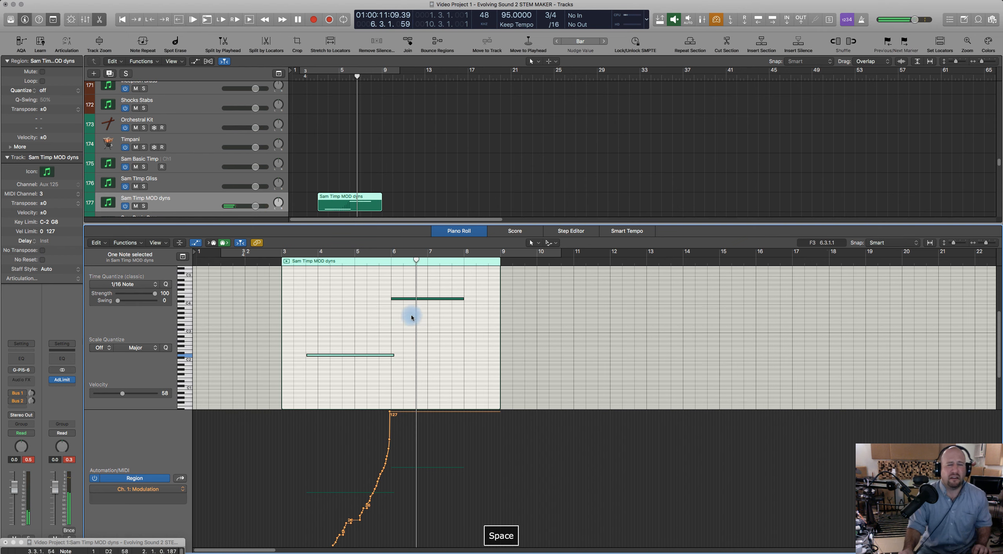
Check the D4 timpani note and play the Sam Timp MOD dyns region in solo from bar 3.
{"action": "left_click", "coordinate": [406, 301]}
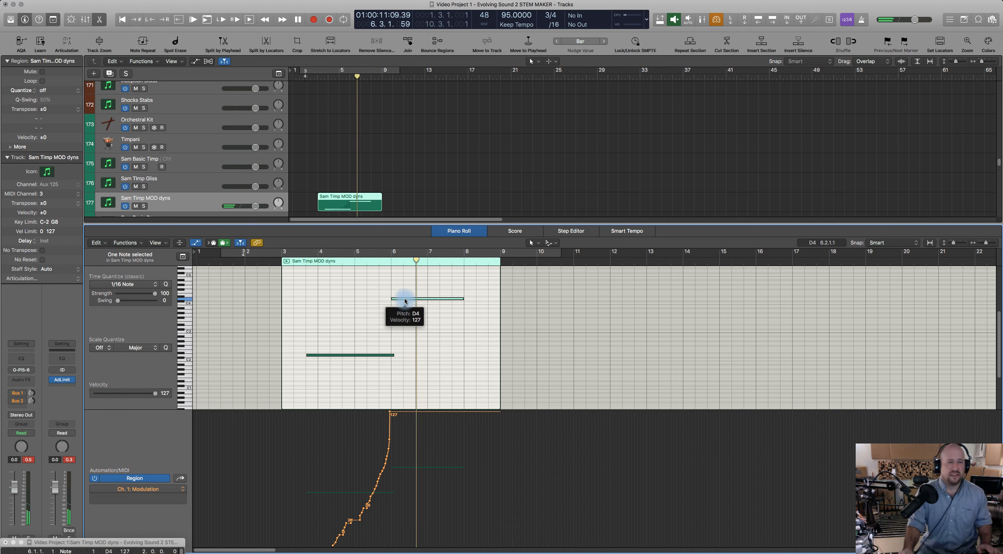
{"action": "left_click", "coordinate": [300, 265]}
{"action": "key", "text": "space"}
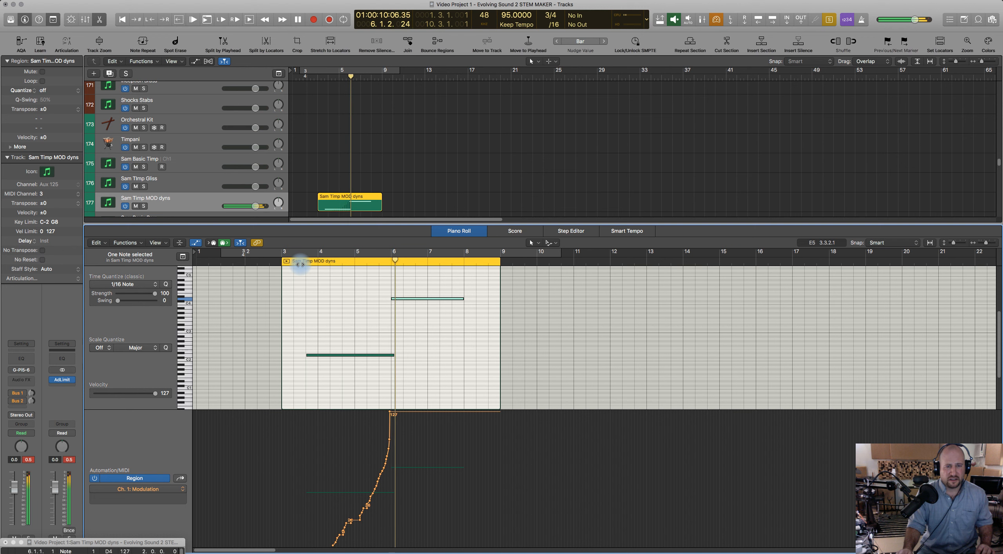
{"action": "key", "text": "space"}
Shorten the D2 timpani roll to end at bar 6 and play the soloed region again.
{"action": "left_click", "coordinate": [392, 356]}
{"action": "left_click", "coordinate": [300, 261]}
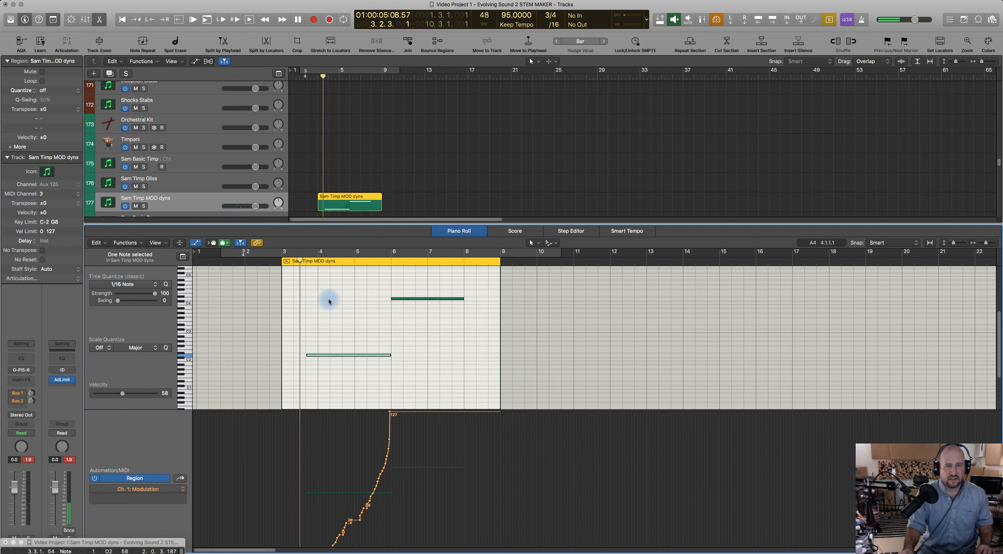
{"action": "key", "text": "space"}
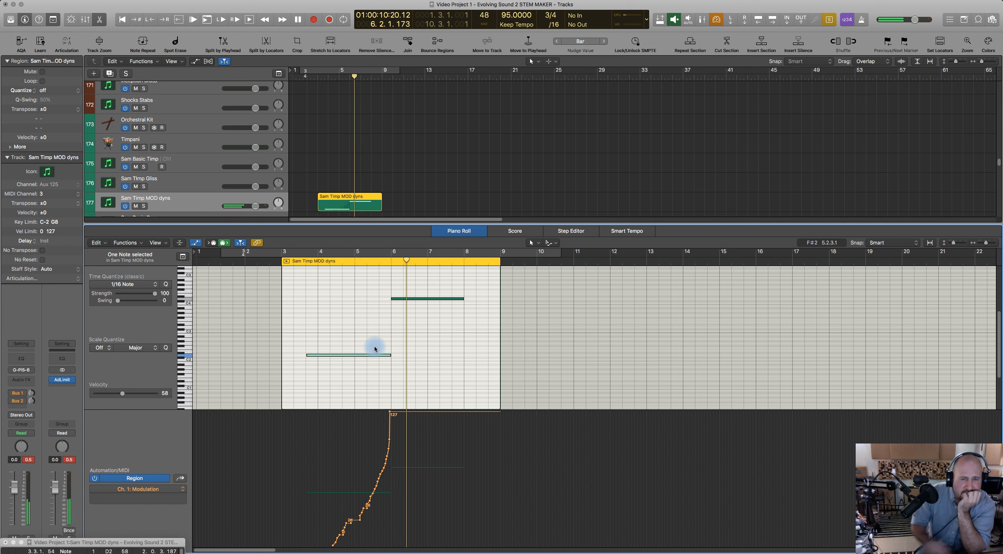
{"action": "key", "text": "space"}
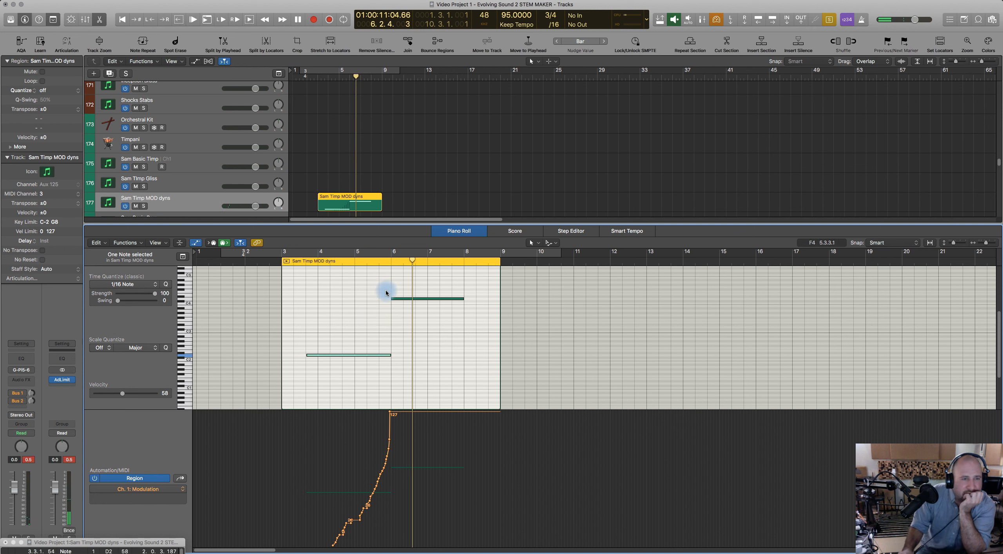
Audition Sam Basic Timp, then transpose the accented bar 6 timpani note down an octave to D3 and start playback.
{"action": "left_click", "coordinate": [189, 162]}
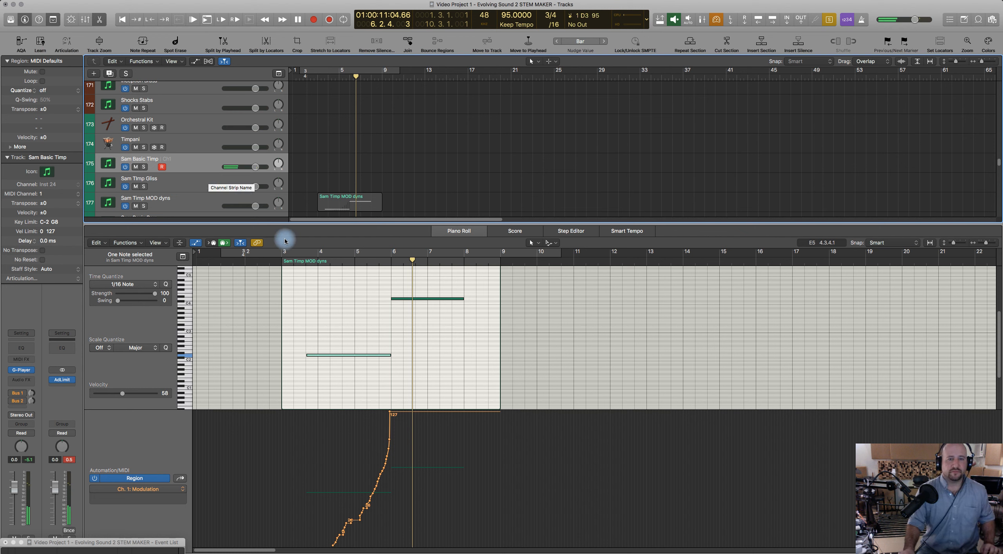
{"action": "left_click_drag", "start_coordinate": [365, 284], "coordinate": [395, 309]}
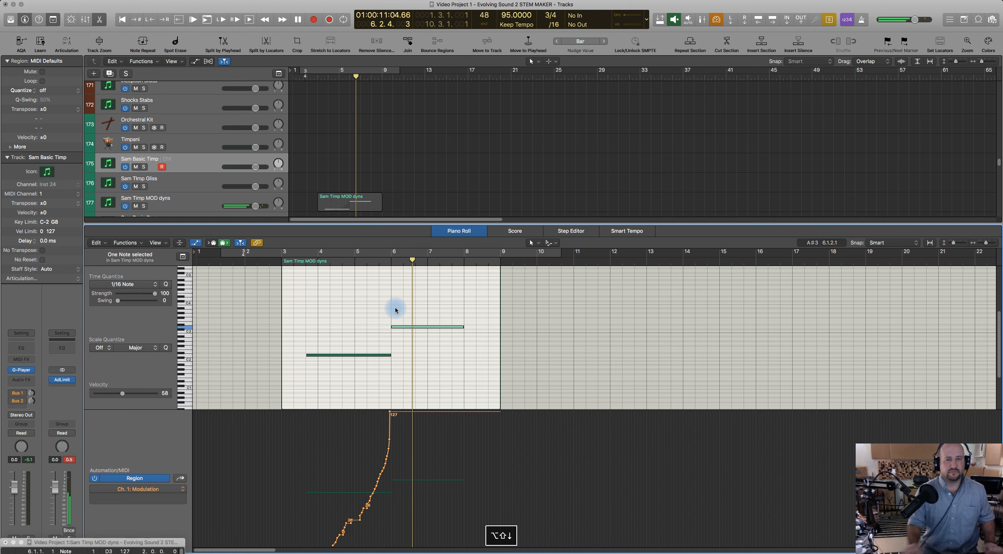
{"action": "left_click", "coordinate": [300, 264]}
{"action": "key", "text": "space"}
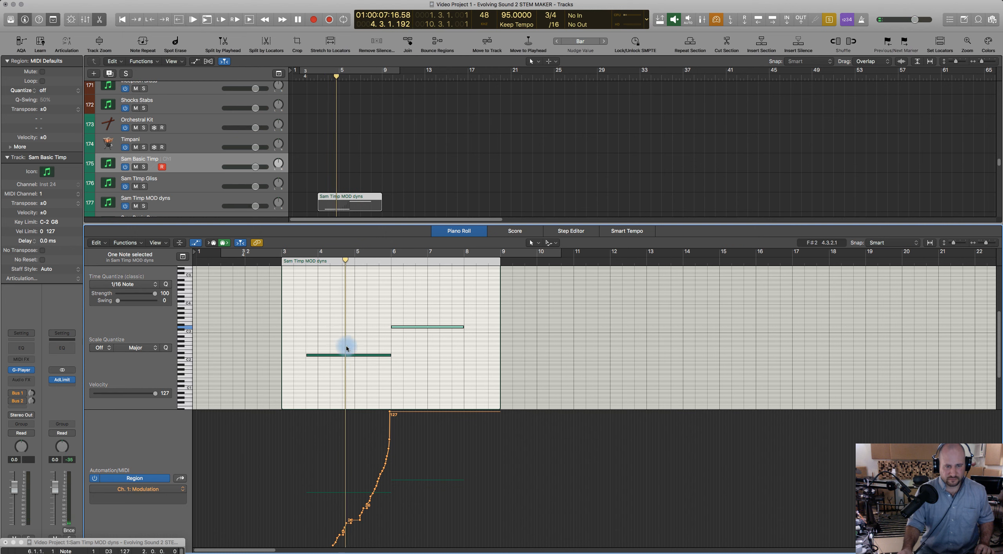
{"action": "key", "text": "space"}
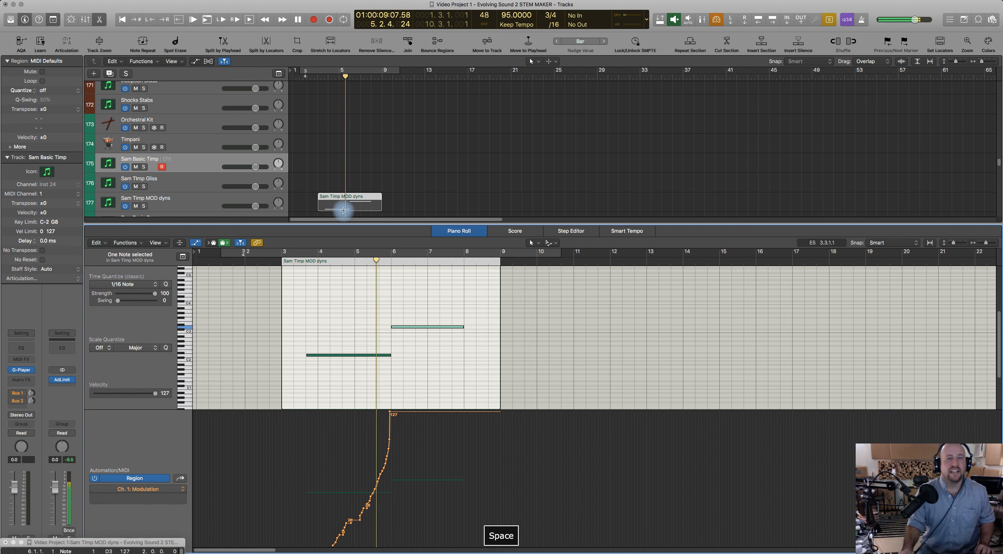
Reselect the Sam Timp MOD dyns track and region and play the lowered timpani hit in solo from bar 3.
{"action": "left_click", "coordinate": [281, 220]}
{"action": "left_click", "coordinate": [200, 199]}
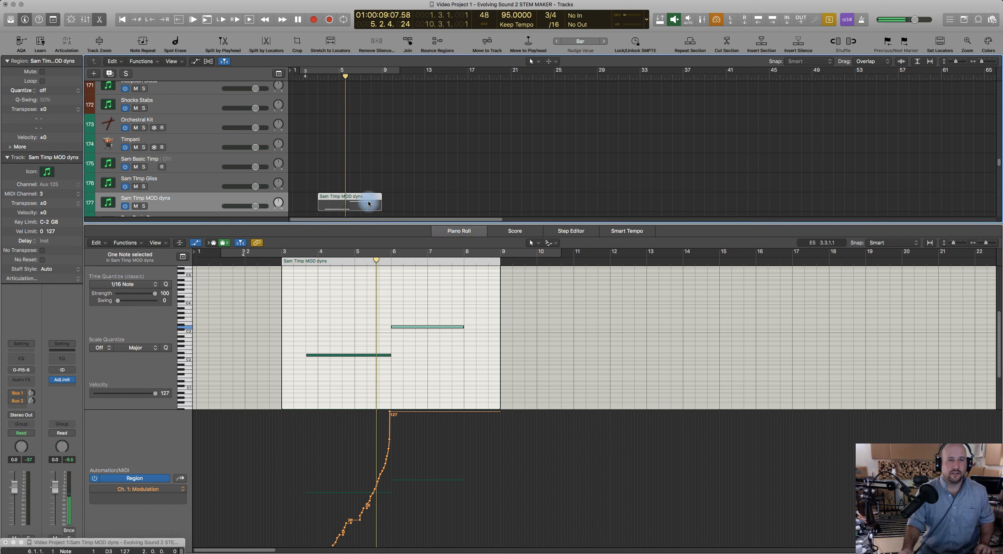
{"action": "left_click", "coordinate": [347, 197]}
{"action": "key", "text": "ctrl+s"}
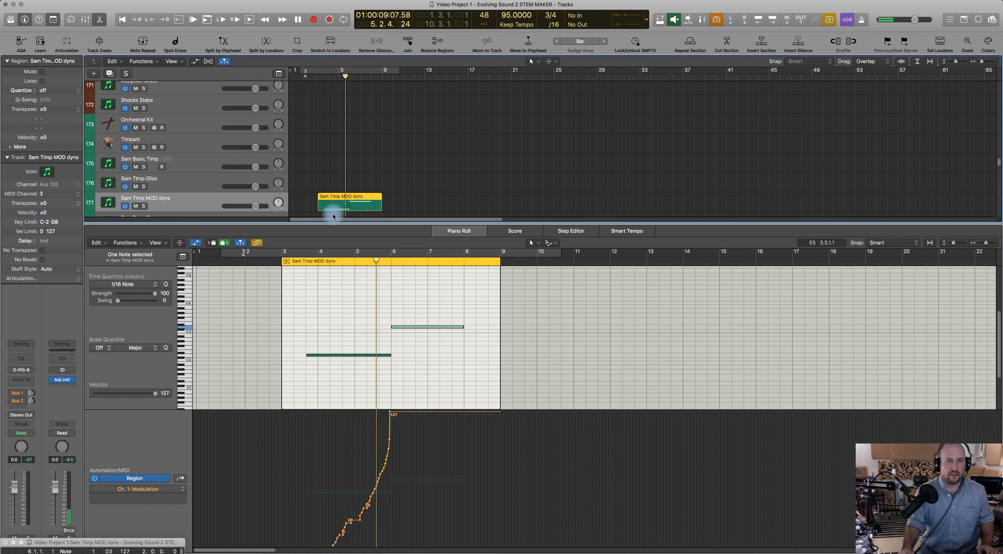
{"action": "left_click", "coordinate": [299, 261]}
{"action": "key", "text": "space"}
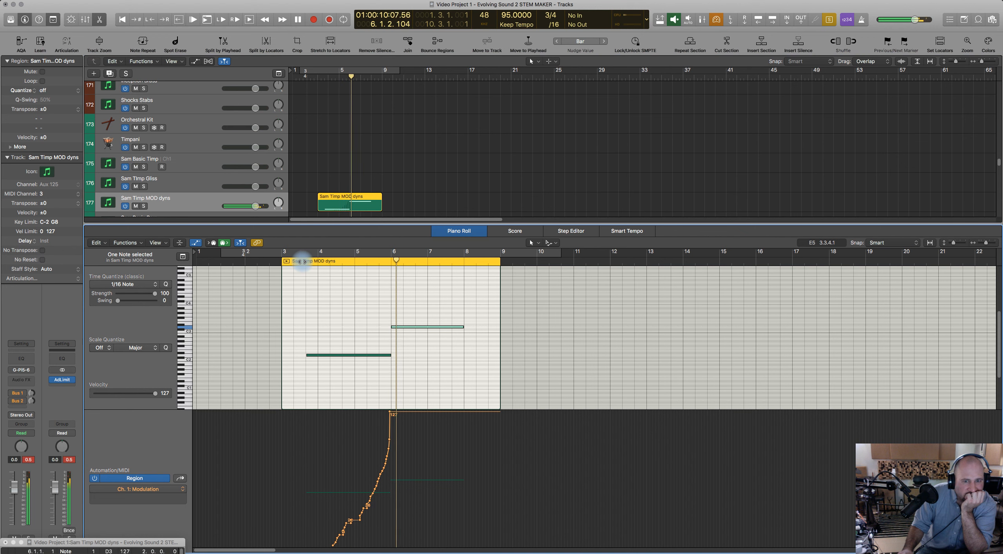
{"action": "key", "text": "space"}
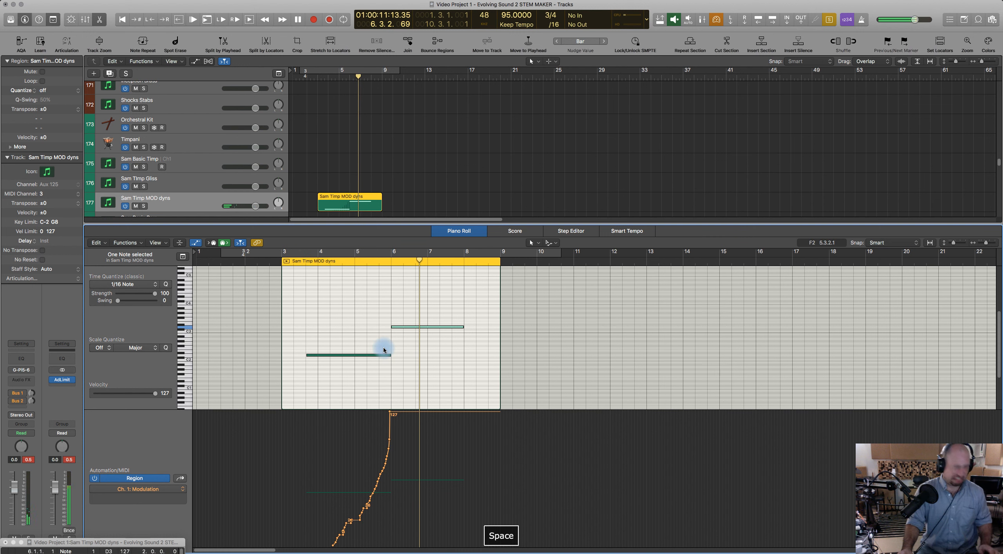
Turn off solo and play the timpani swell with the full orchestra past bar 6.
{"action": "left_click", "coordinate": [344, 293]}
{"action": "left_click", "coordinate": [232, 262]}
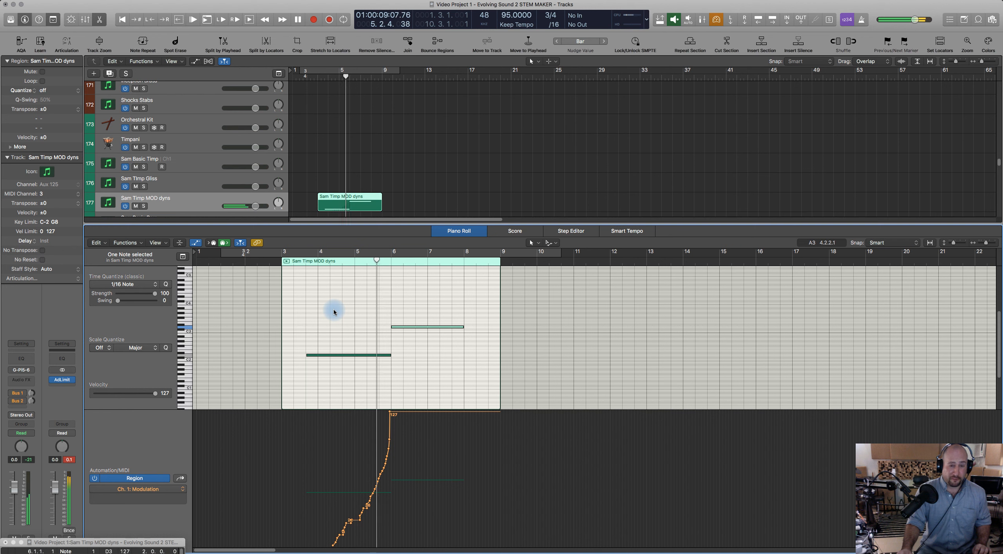
{"action": "key", "text": "space"}
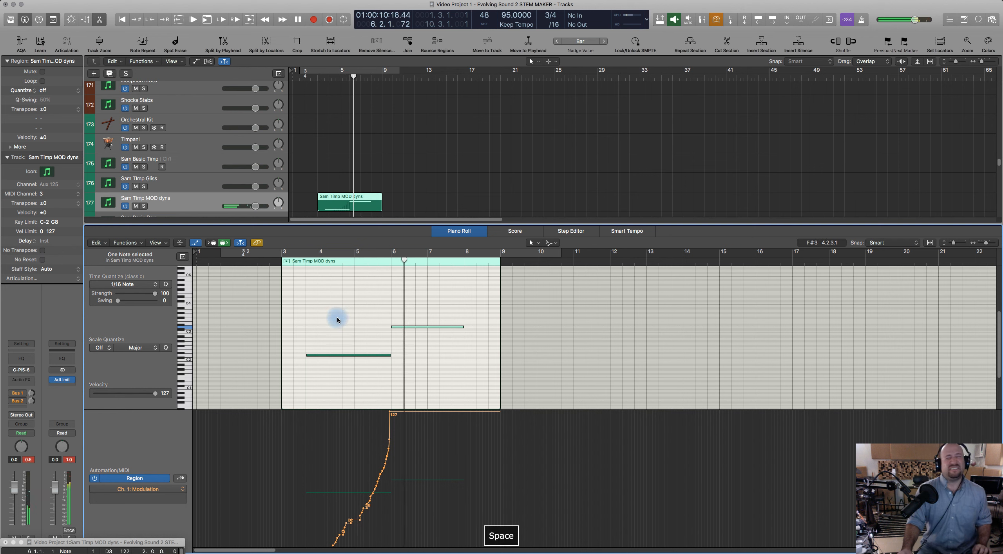
Check the D3 timpani note, audition the Timpani track's sound and reselect the Sam Timp MOD dyns track.
{"action": "left_click", "coordinate": [416, 328]}
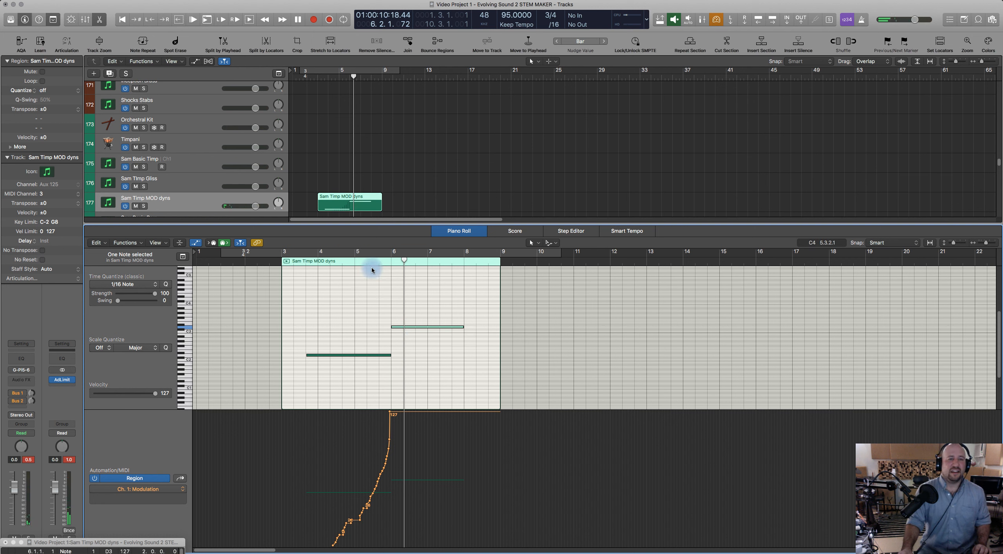
{"action": "left_click", "coordinate": [183, 143]}
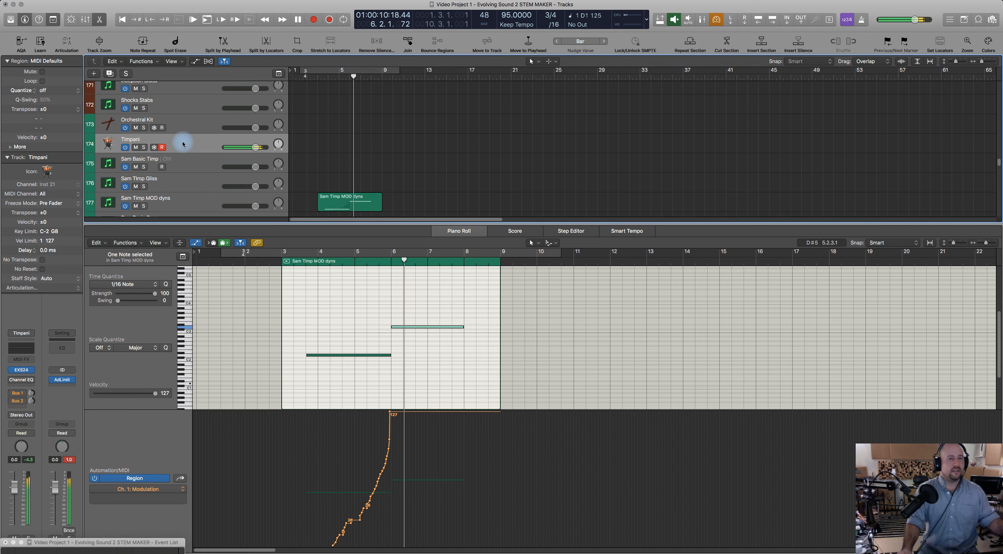
{"action": "left_click", "coordinate": [178, 201]}
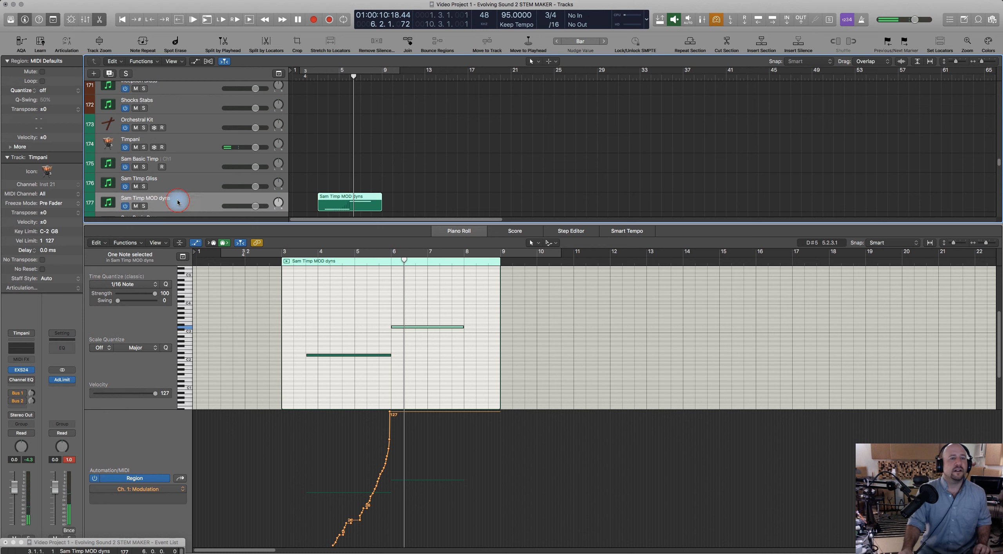
Trim the start of the D2 timpani roll note to just before bar 5 and play it with the orchestra.
{"action": "scroll", "coordinate": [178, 202], "scroll_direction": "down", "scroll_amount": 1}
{"action": "scroll", "coordinate": [178, 202], "scroll_direction": "down", "scroll_amount": 3}
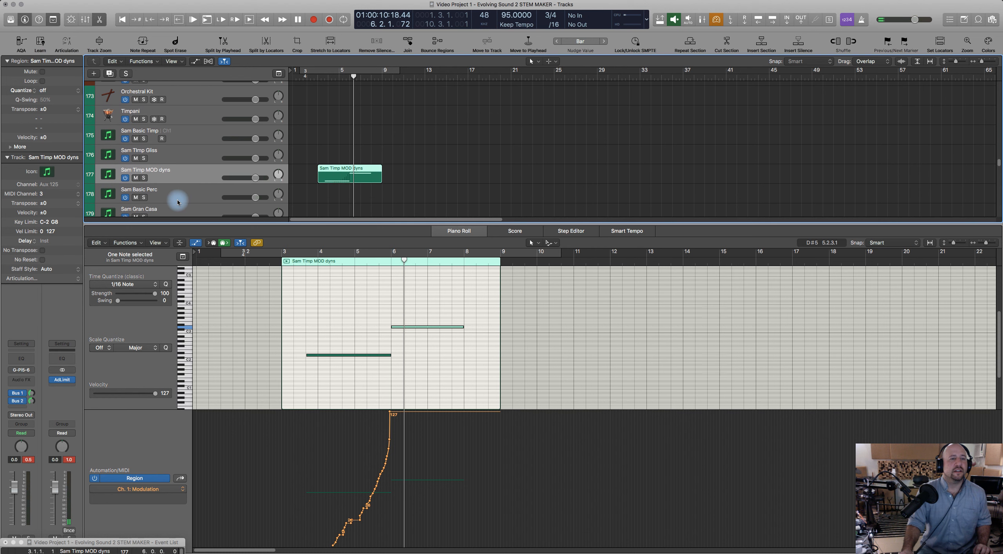
{"action": "scroll", "coordinate": [196, 176], "scroll_direction": "down", "scroll_amount": 1}
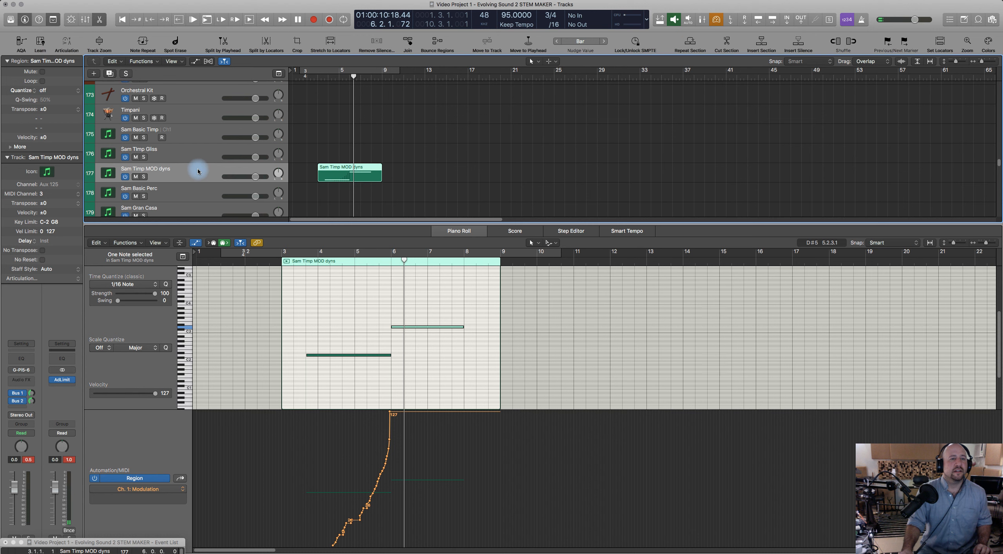
{"action": "scroll", "coordinate": [210, 172], "scroll_direction": "down", "scroll_amount": 3}
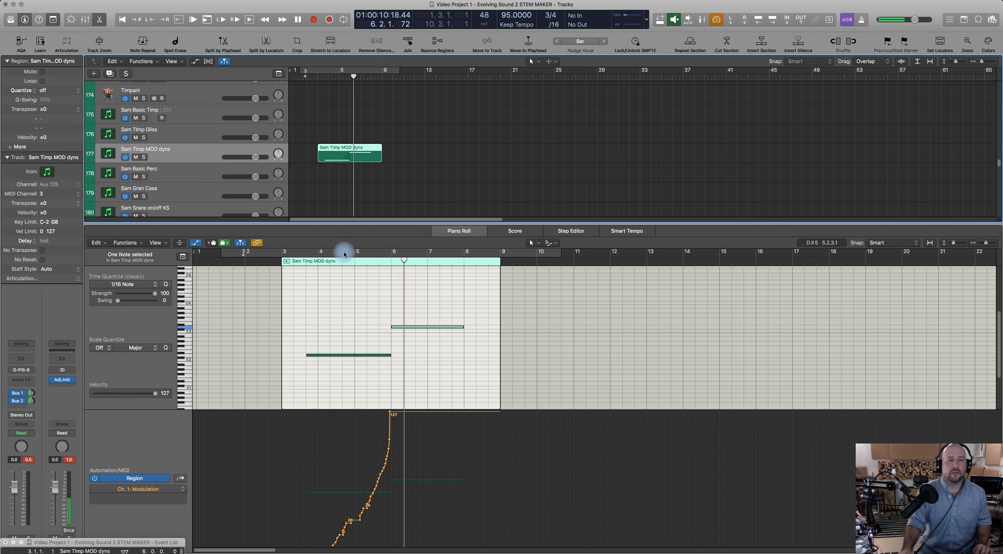
{"action": "left_click_drag", "start_coordinate": [307, 356], "coordinate": [351, 355]}
{"action": "left_click", "coordinate": [329, 265]}
{"action": "key", "text": "space"}
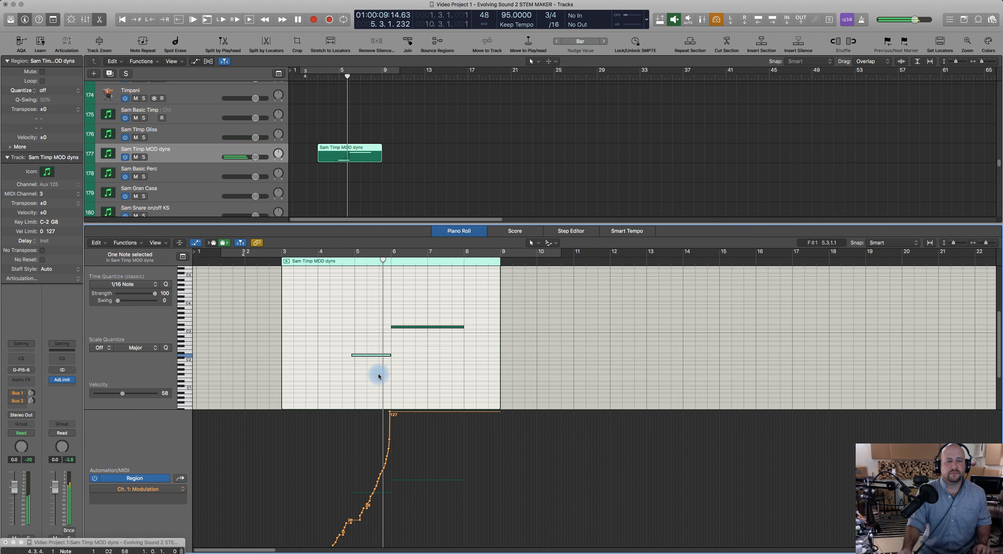
{"action": "key", "text": "space"}
{"action": "left_click", "coordinate": [406, 360]}
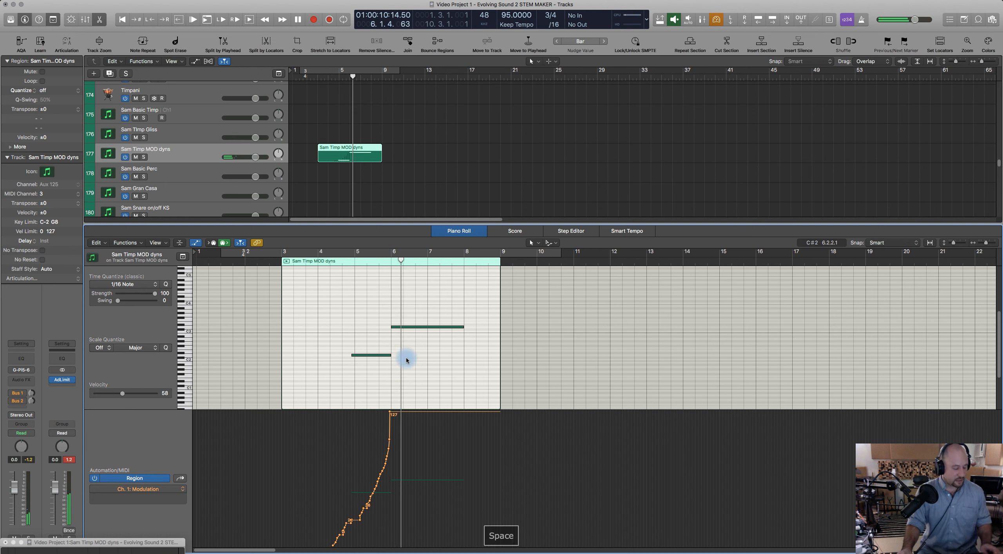
Solo the Sam Timp MOD dyns region and play the shortened timpani roll from bar 4 into bar 6.
{"action": "left_click", "coordinate": [344, 267]}
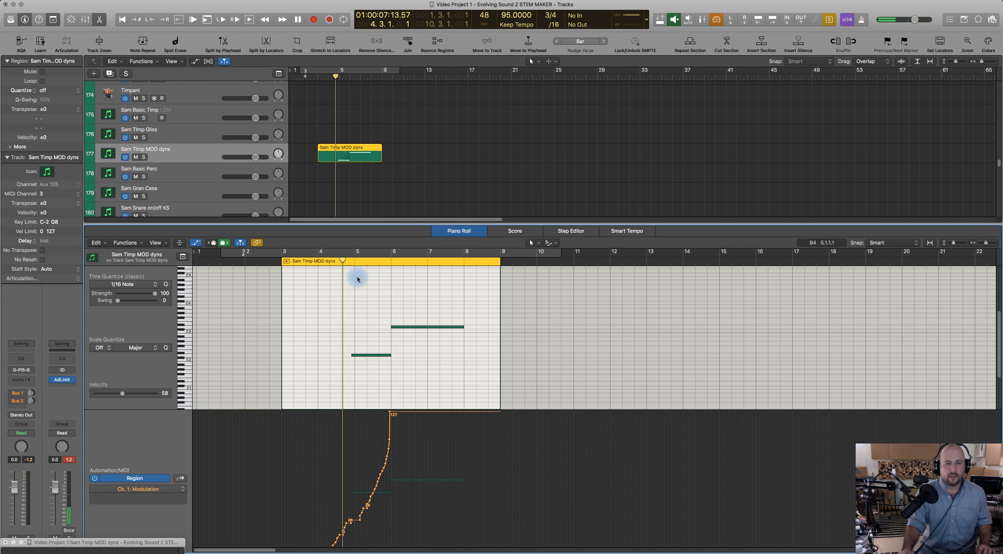
{"action": "key", "text": "space"}
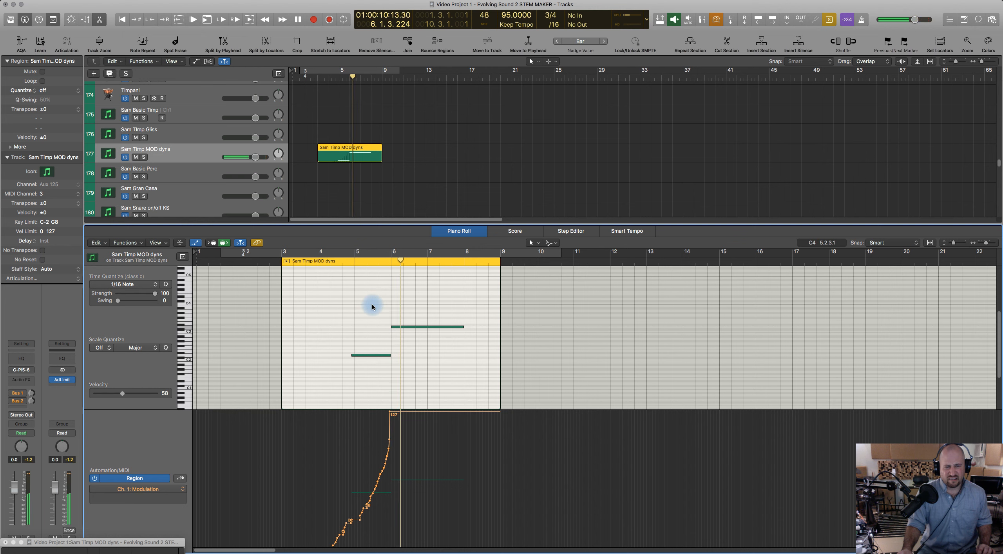
{"action": "key", "text": "space"}
Lengthen the D2 roll note to 1.0.1.120 so it slightly overlaps the bar 6 accent, and play it in solo.
{"action": "scroll", "coordinate": [399, 362], "scroll_direction": "up", "scroll_amount": 5}
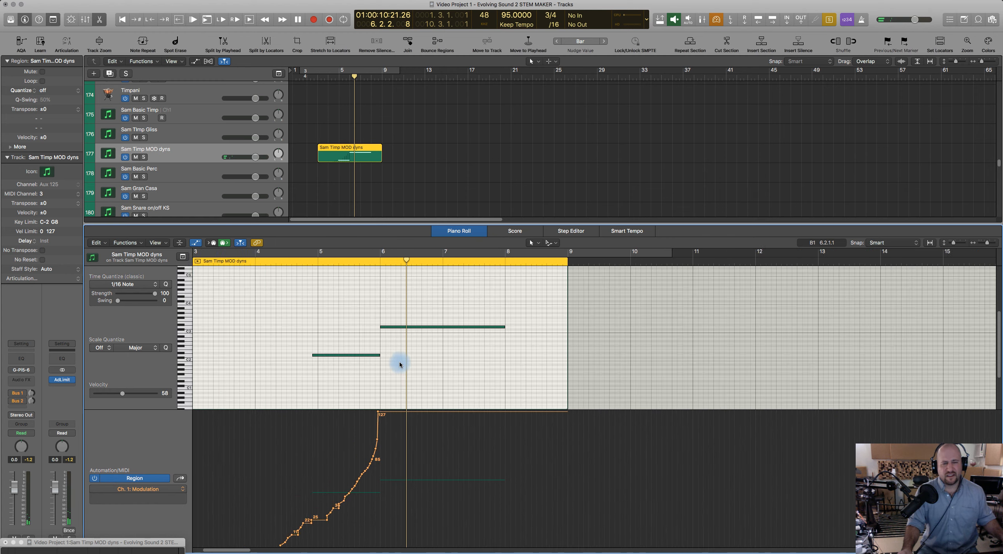
{"action": "left_click", "coordinate": [369, 355]}
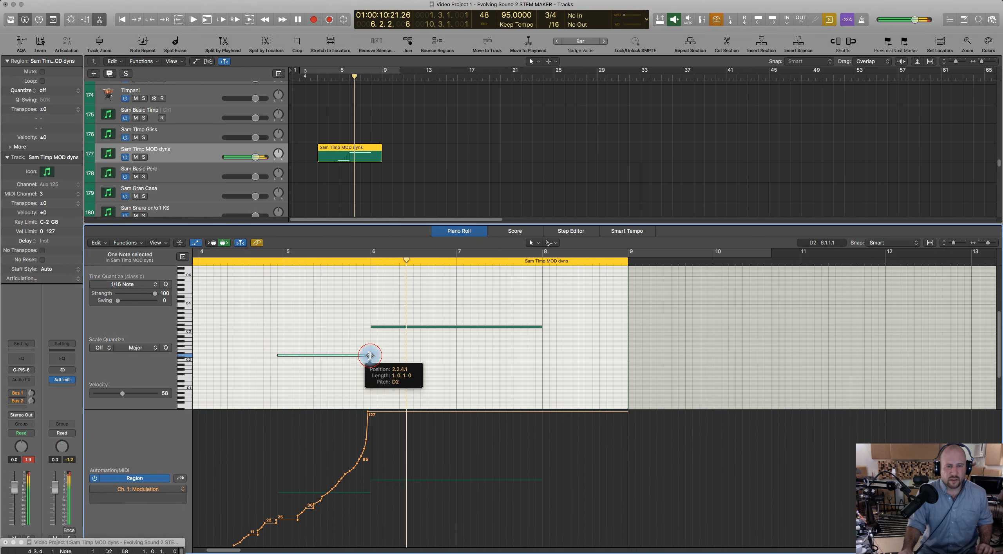
{"action": "left_click_drag", "start_coordinate": [369, 356], "coordinate": [374, 355]}
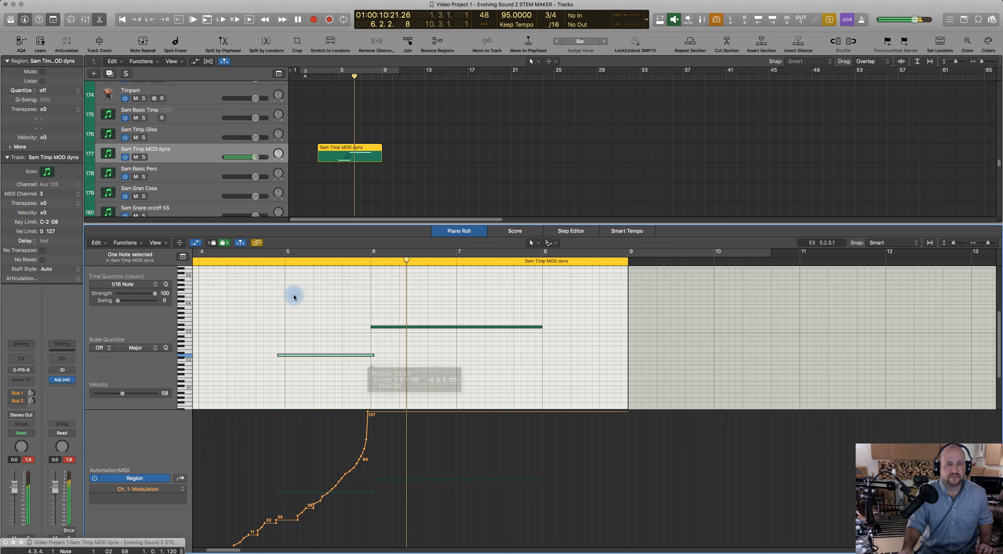
{"action": "left_click", "coordinate": [269, 262]}
{"action": "key", "text": "space"}
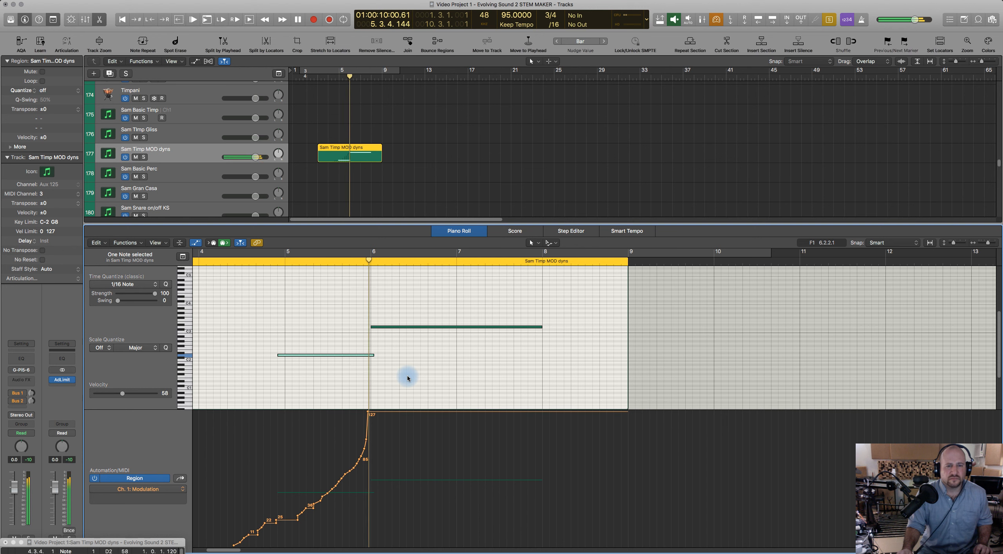
{"action": "key", "text": "space"}
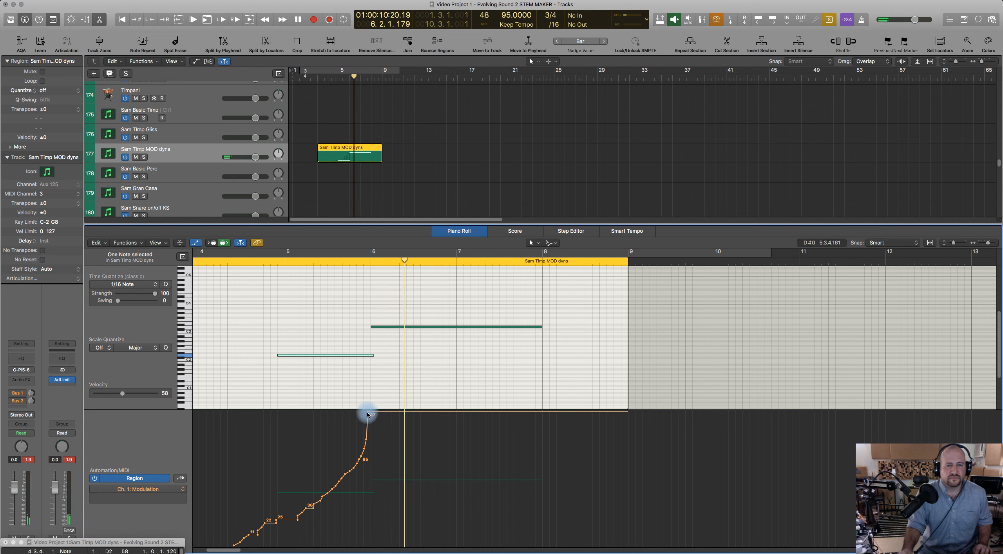
Add a modulation point of 104 just after bar 6, following the roll's peak, and play the timpani in solo.
{"action": "left_click_drag", "start_coordinate": [372, 413], "coordinate": [383, 436]}
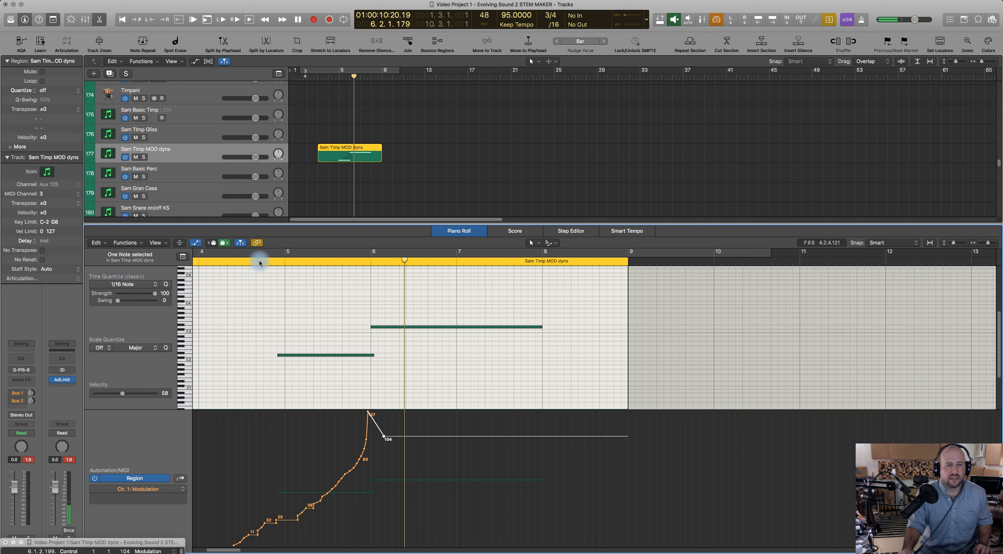
{"action": "left_click", "coordinate": [267, 262]}
{"action": "key", "text": "space"}
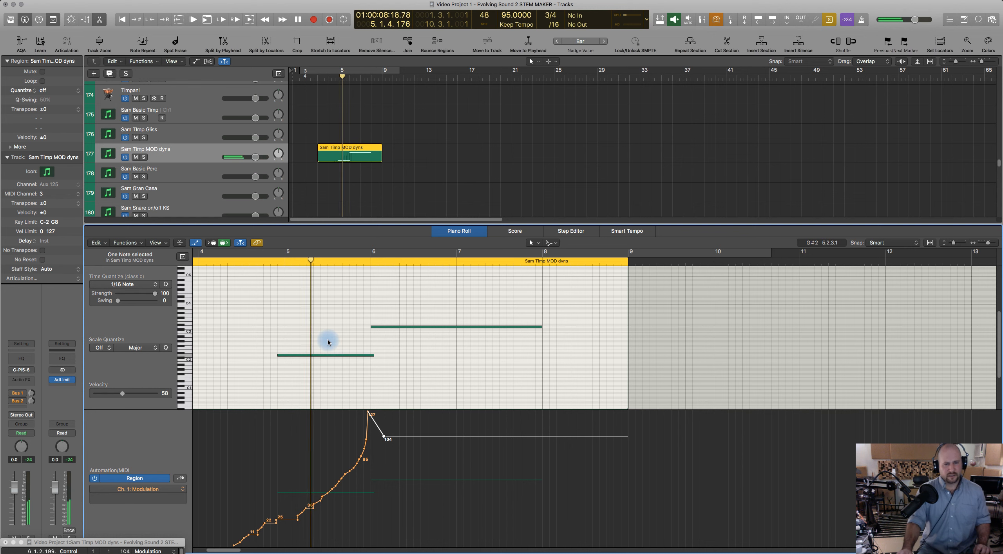
{"action": "key", "text": "space"}
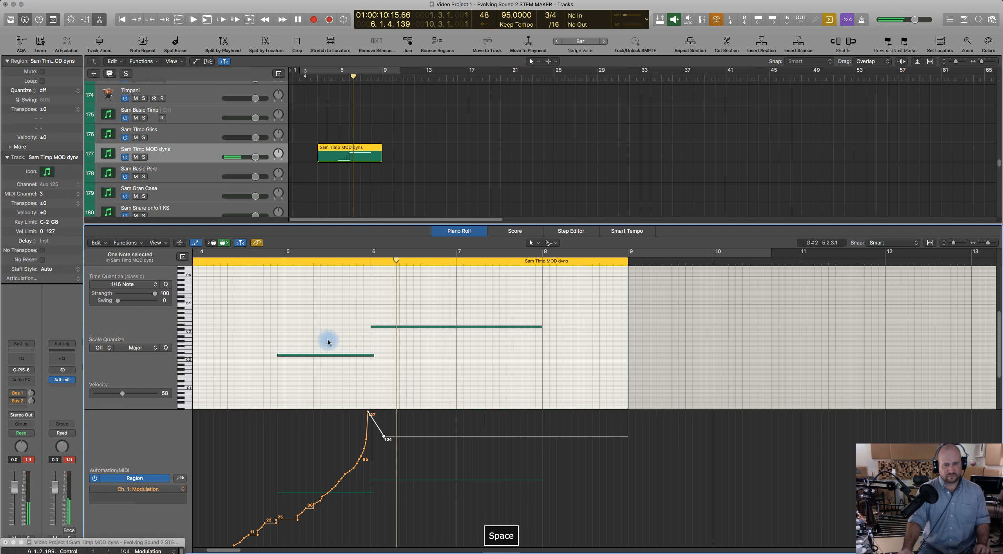
Transpose the accented bar 6 timpani note up an octave to D4 and replay the passage in solo.
{"action": "left_click", "coordinate": [375, 330]}
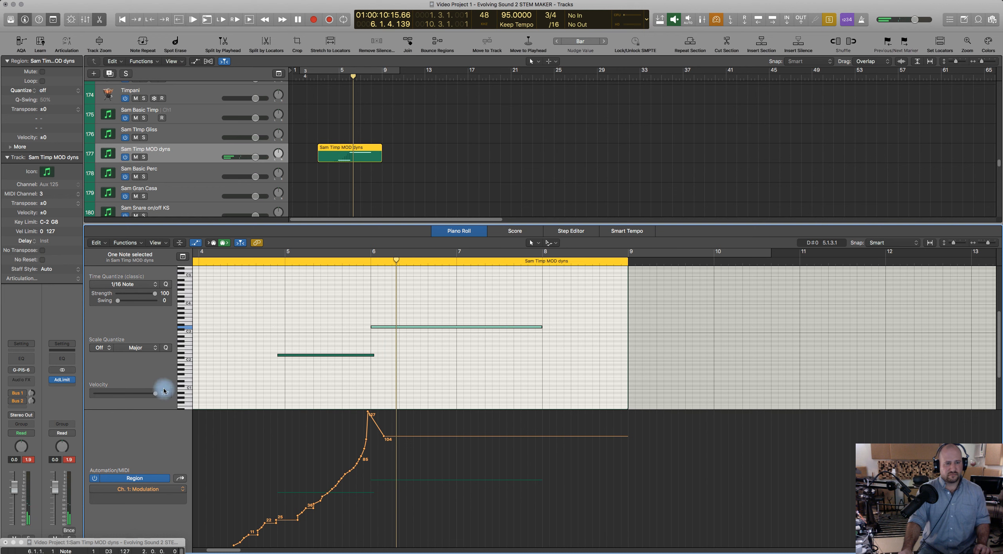
{"action": "left_click_drag", "start_coordinate": [368, 299], "coordinate": [394, 343]}
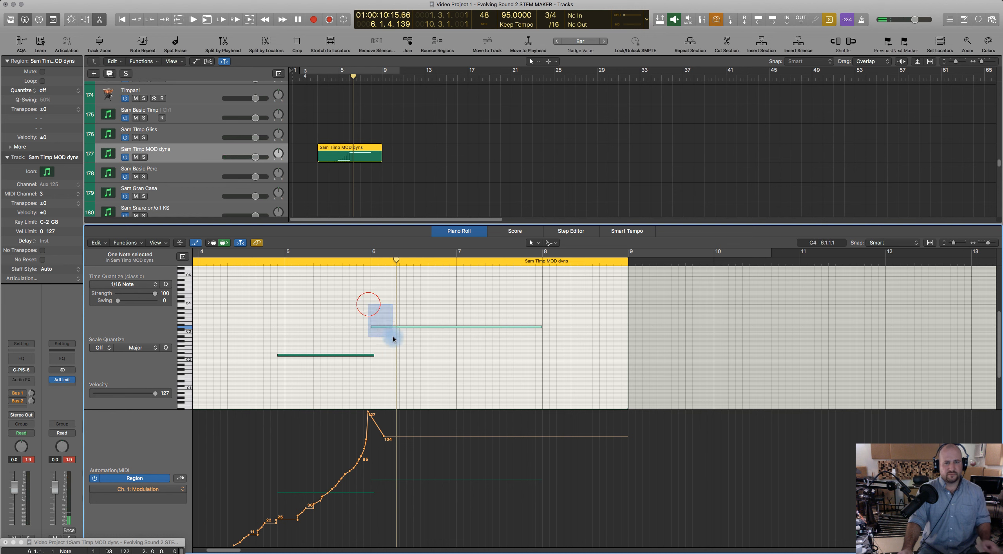
{"action": "key", "text": "alt+shift+Up"}
{"action": "left_click", "coordinate": [268, 262]}
{"action": "key", "text": "space"}
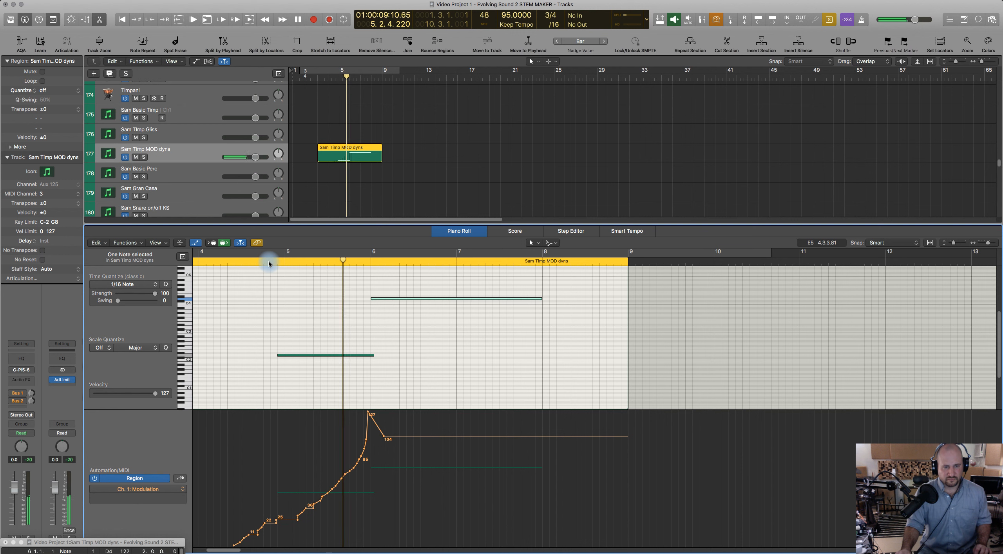
{"action": "key", "text": "space"}
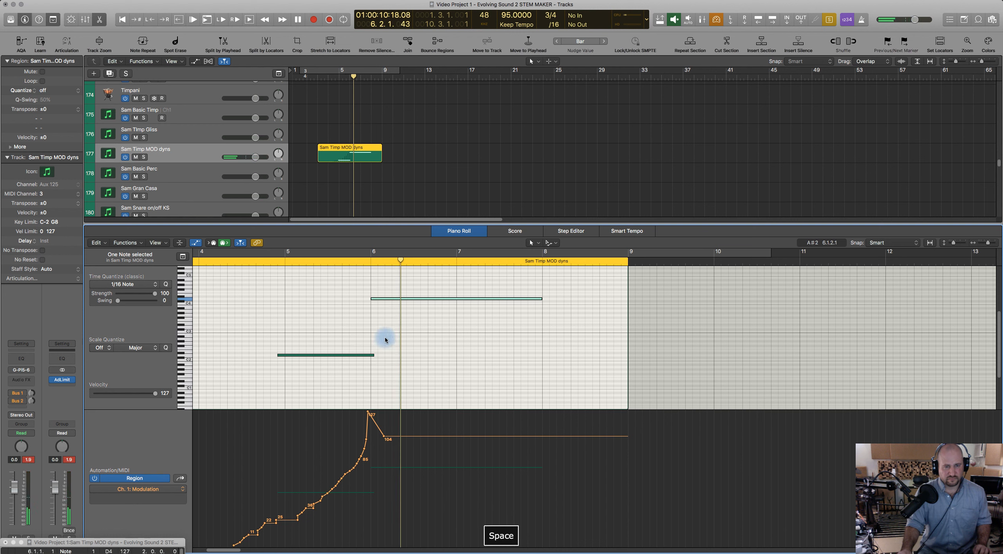
Turn off solo, play the timpani roll and D4 hit with the full orchestra, and select the D4 note.
{"action": "left_click", "coordinate": [347, 355]}
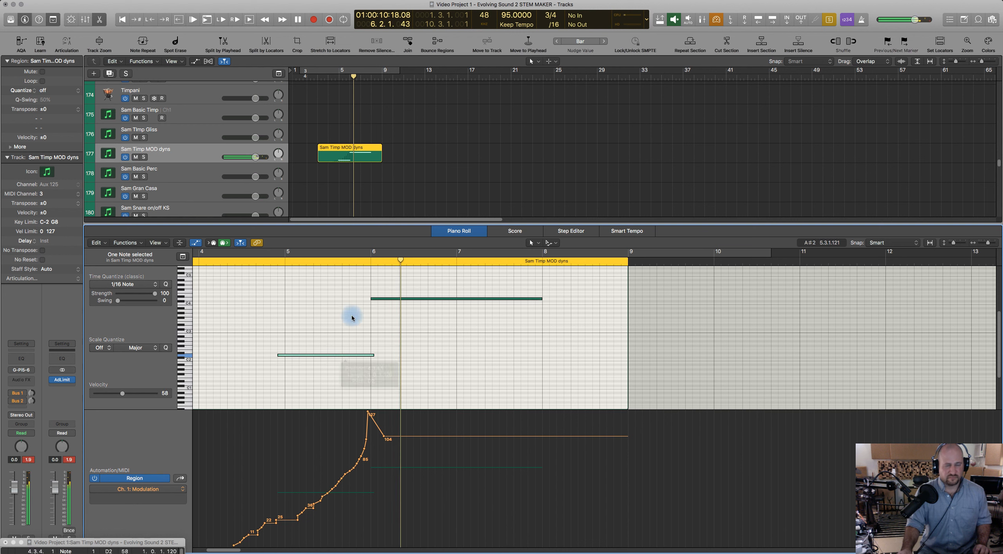
{"action": "key", "text": "ctrl+s"}
{"action": "left_click", "coordinate": [263, 261]}
{"action": "key", "text": "space"}
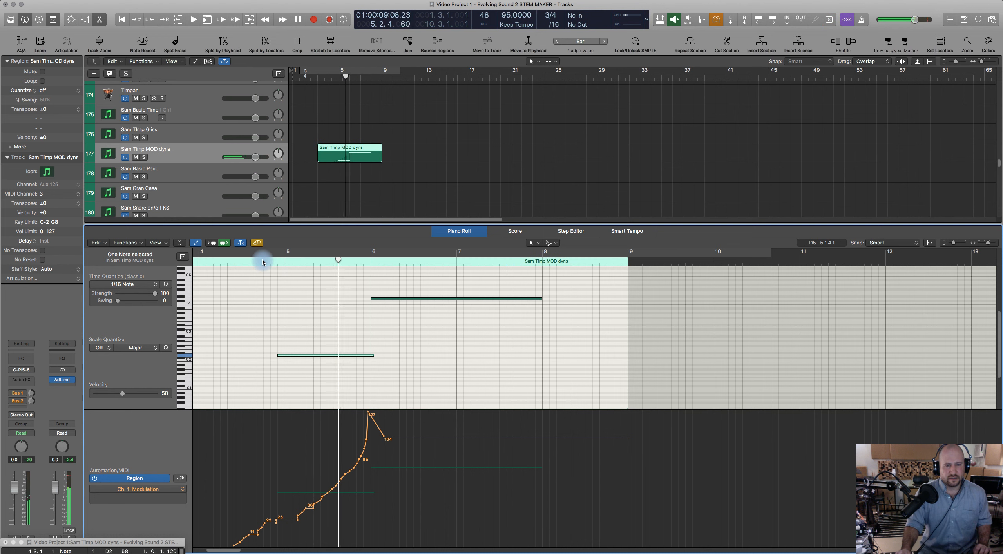
{"action": "key", "text": "space"}
{"action": "left_click", "coordinate": [387, 300]}
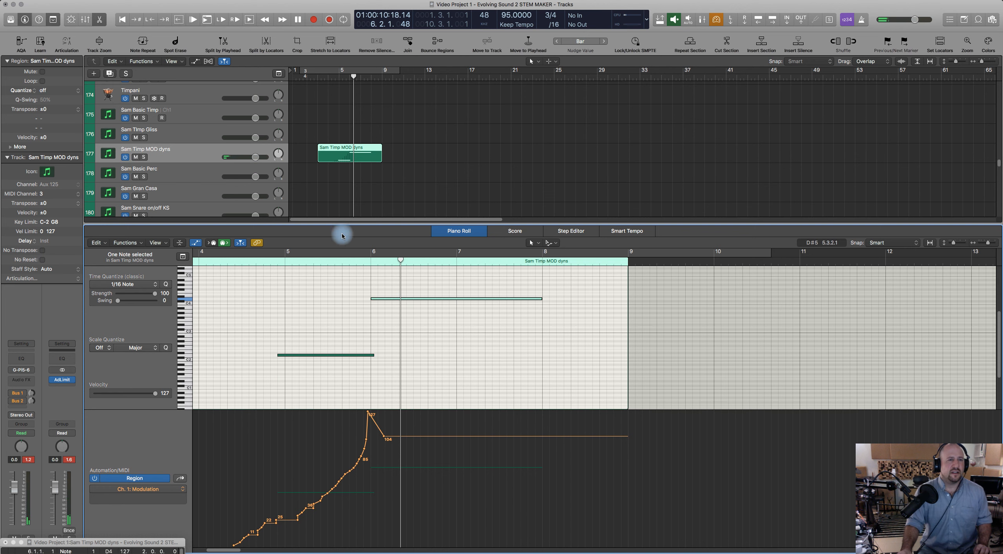
Close the piano roll and step through the nearby percussion tracks to select and audition Sam Basic Timp.
{"action": "left_click", "coordinate": [465, 231]}
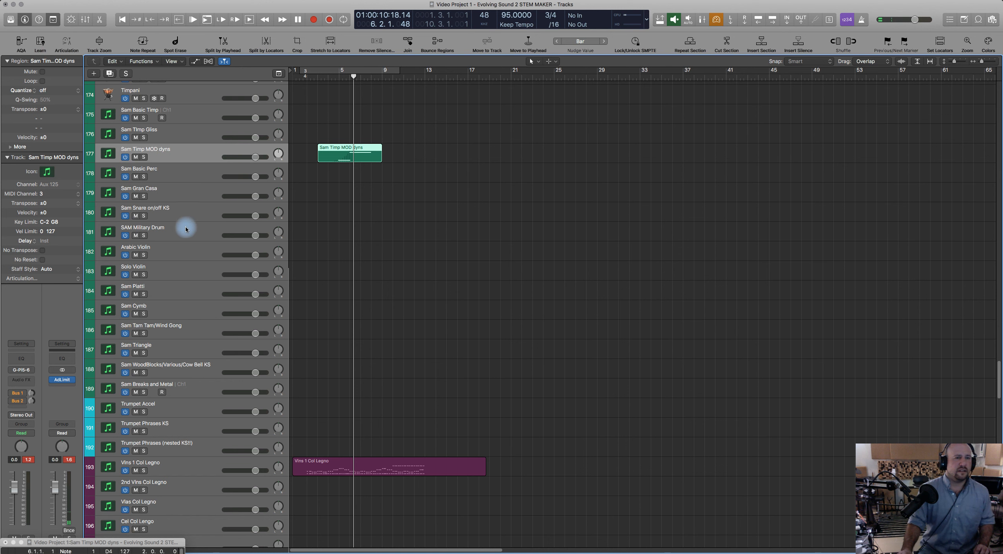
{"action": "left_click", "coordinate": [182, 172]}
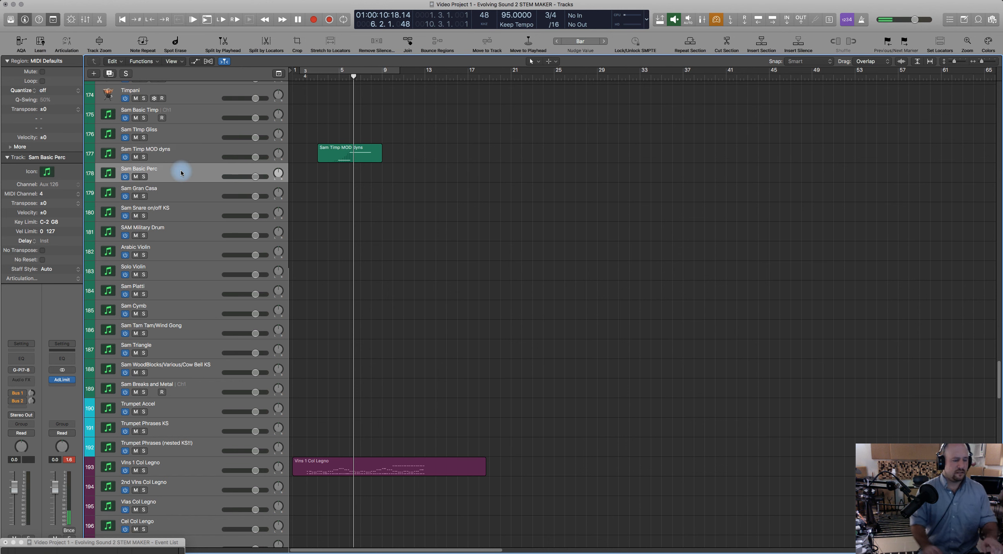
{"action": "key", "text": "Up"}
{"action": "key", "text": "Up"}
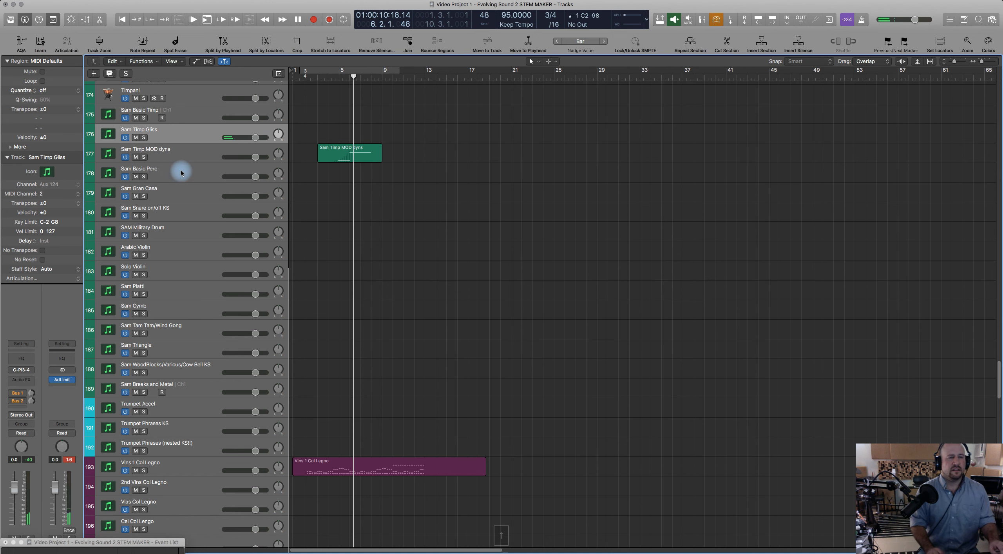
{"action": "key", "text": "Up"}
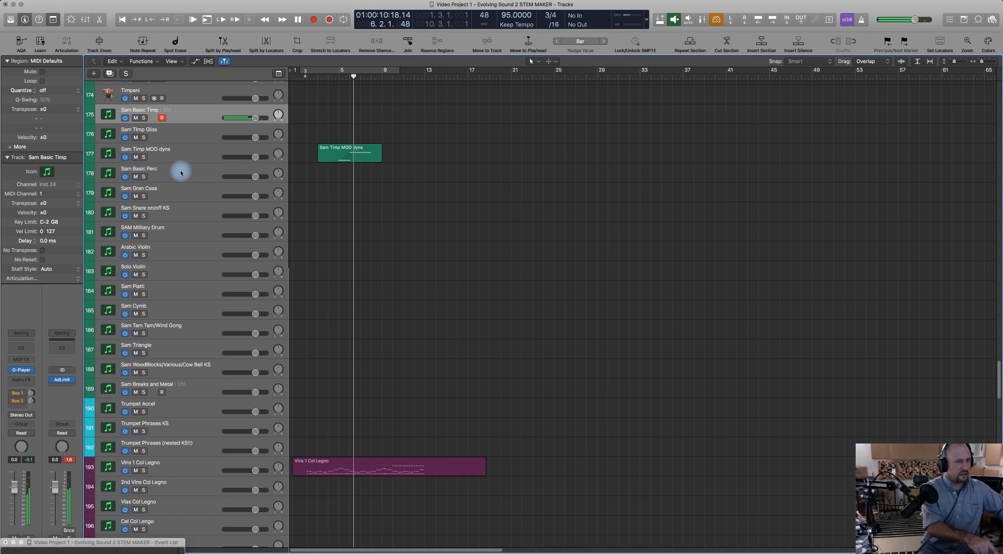
Delete the Sam Timp MOD dyns region, then play along from near bar 1 and capture the performance on Sam Basic Timp.
{"action": "left_click", "coordinate": [329, 152]}
{"action": "key", "text": "Delete"}
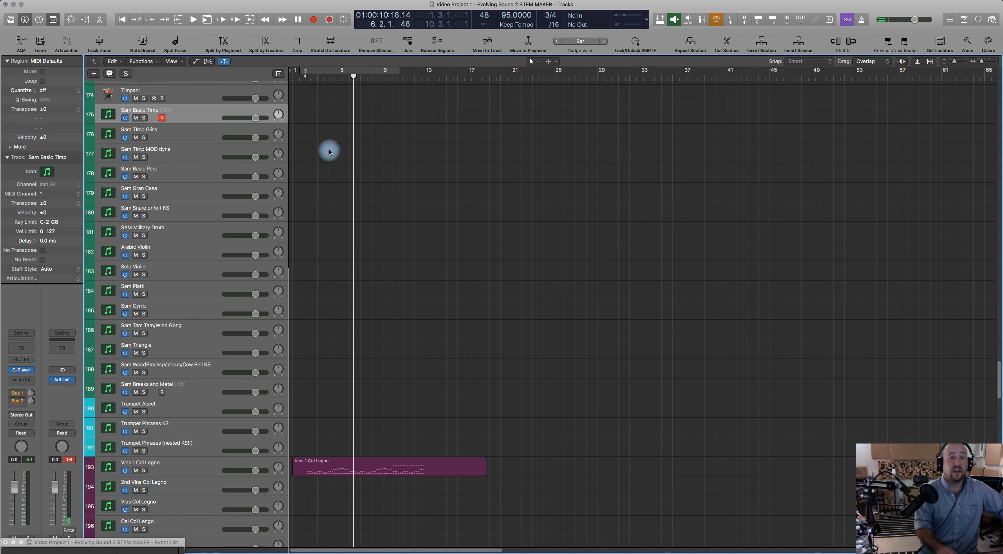
{"action": "left_click", "coordinate": [301, 80]}
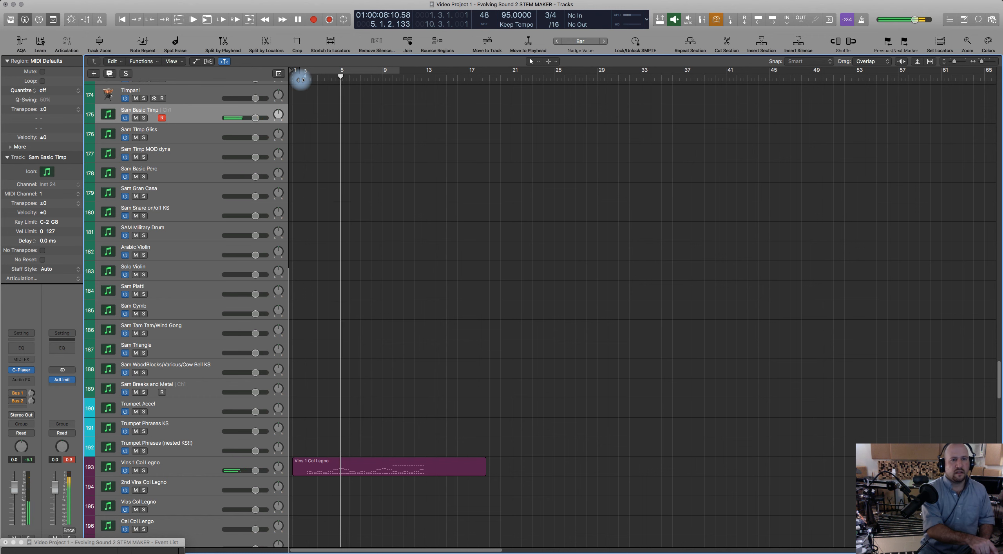
{"action": "key", "text": "space"}
{"action": "key", "text": "shift+r"}
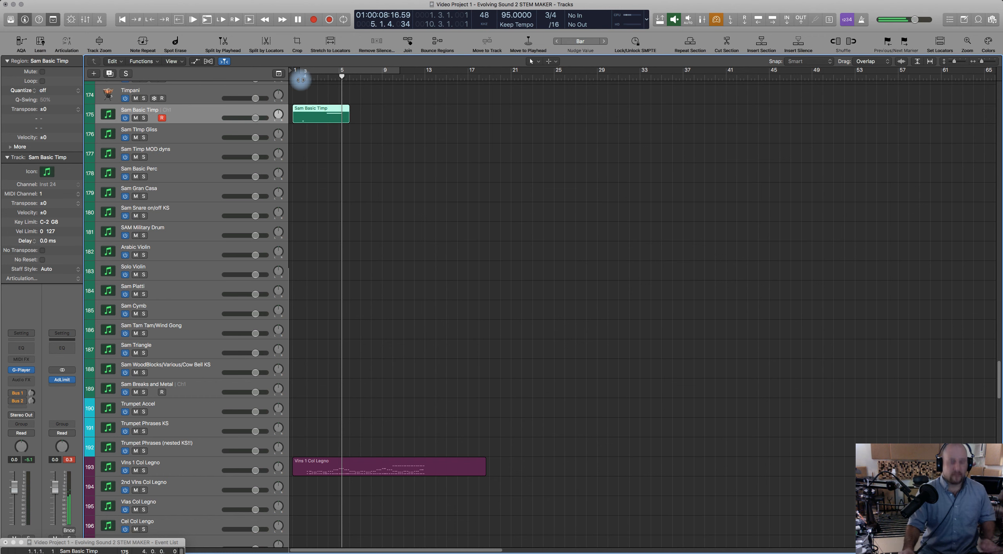
Open the captured Sam Basic Timp region in the piano roll, then select and audition its D2 roll note.
{"action": "double_click", "coordinate": [322, 110]}
{"action": "scroll", "coordinate": [278, 347], "scroll_direction": "left", "scroll_amount": 3}
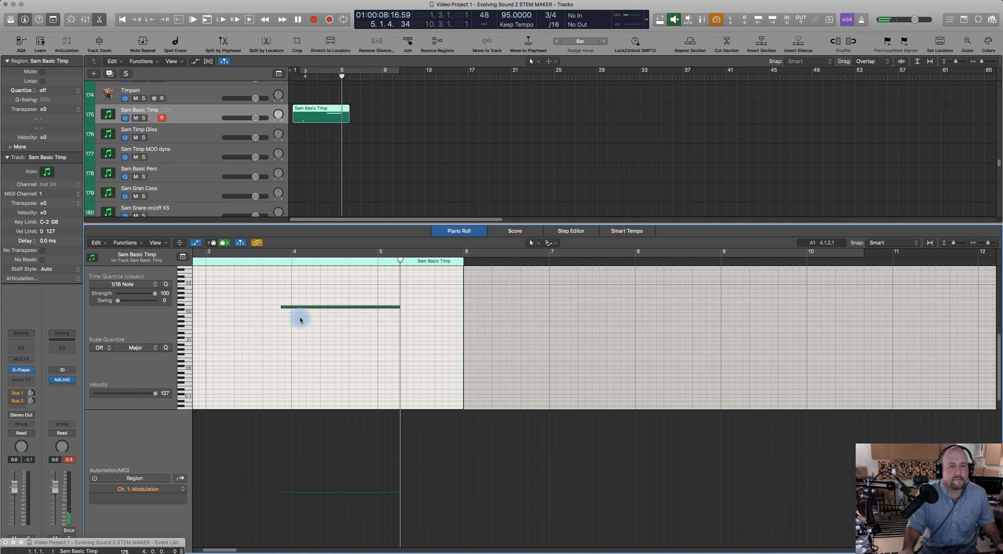
{"action": "left_click_drag", "start_coordinate": [292, 280], "coordinate": [314, 322]}
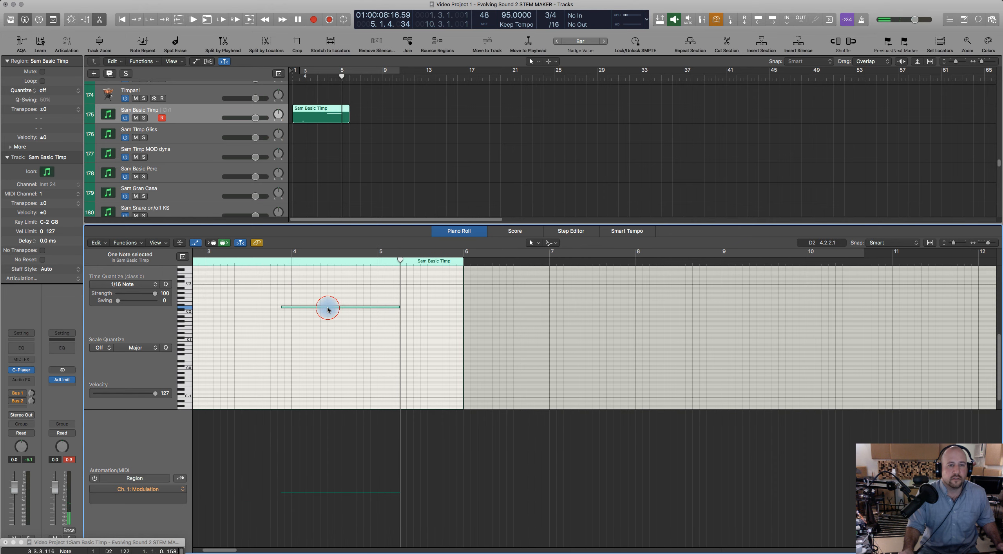
{"action": "left_click", "coordinate": [327, 309]}
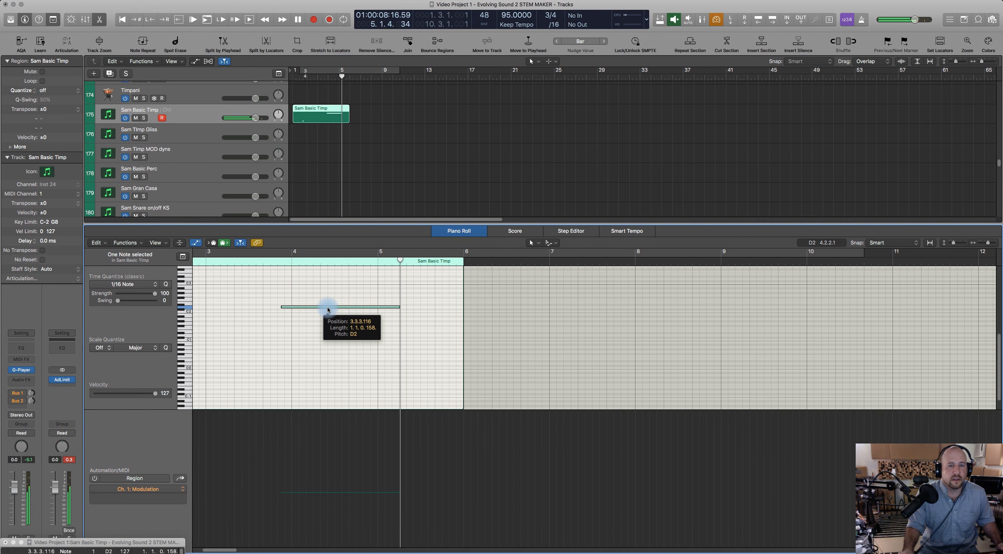
Play the Sam Basic Timp region in solo and move the D2 note to start at 3.3.4.236, just before bar 4.
{"action": "key", "text": "ctrl+s"}
{"action": "left_click", "coordinate": [275, 260]}
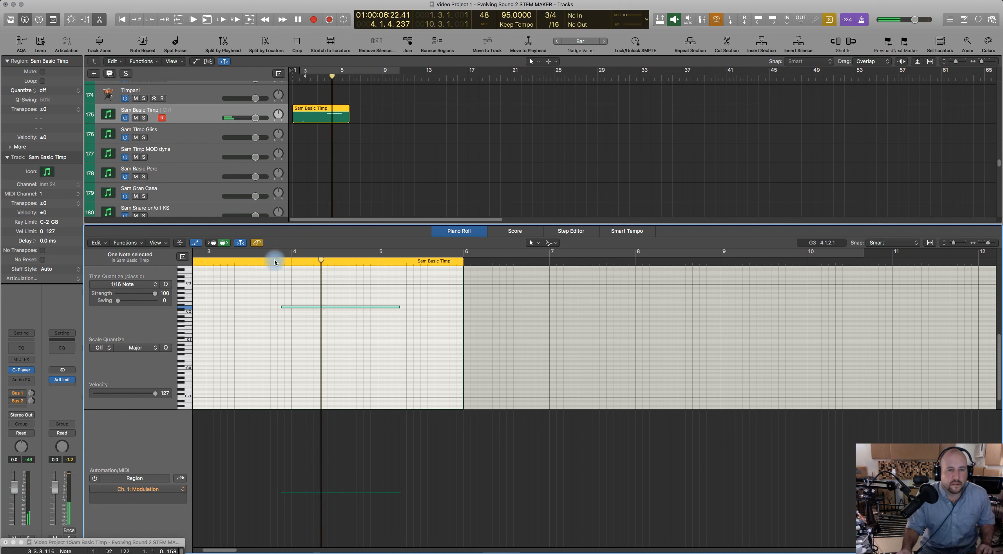
{"action": "key", "text": "space"}
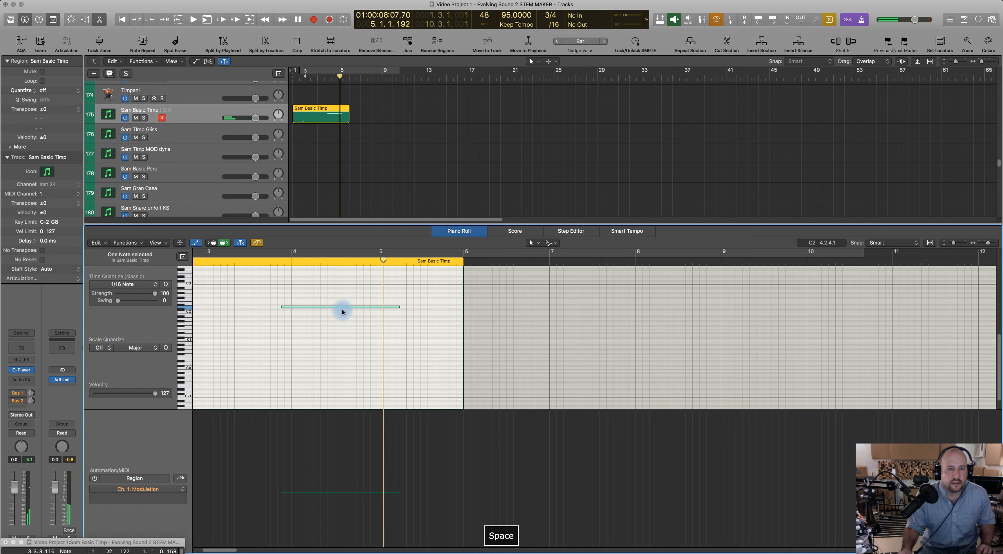
{"action": "left_click_drag", "start_coordinate": [345, 308], "coordinate": [356, 307]}
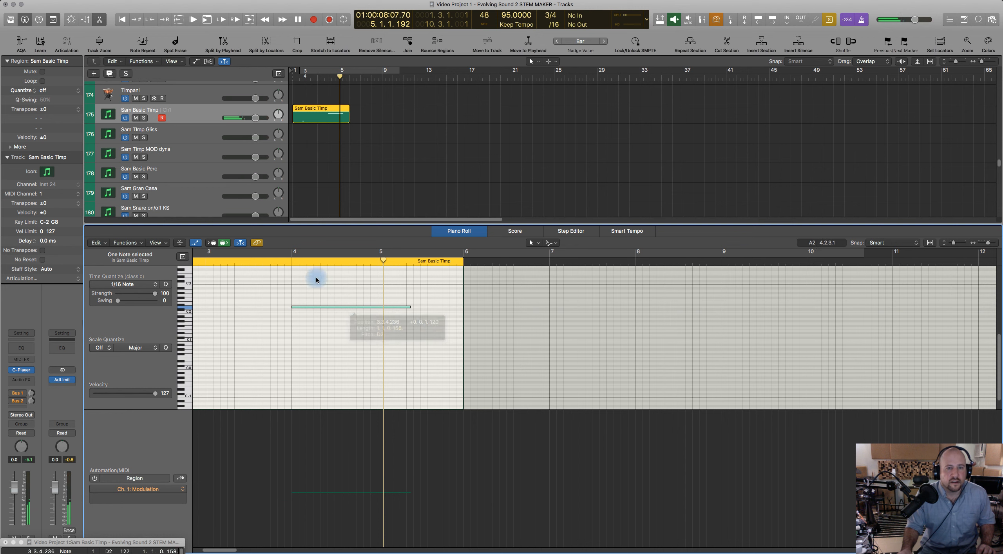
Audition the Sam Basic Timp roll from just before bar 4, raise its track volume to 2.3, and audition it again.
{"action": "left_click", "coordinate": [283, 264]}
{"action": "key", "text": "space"}
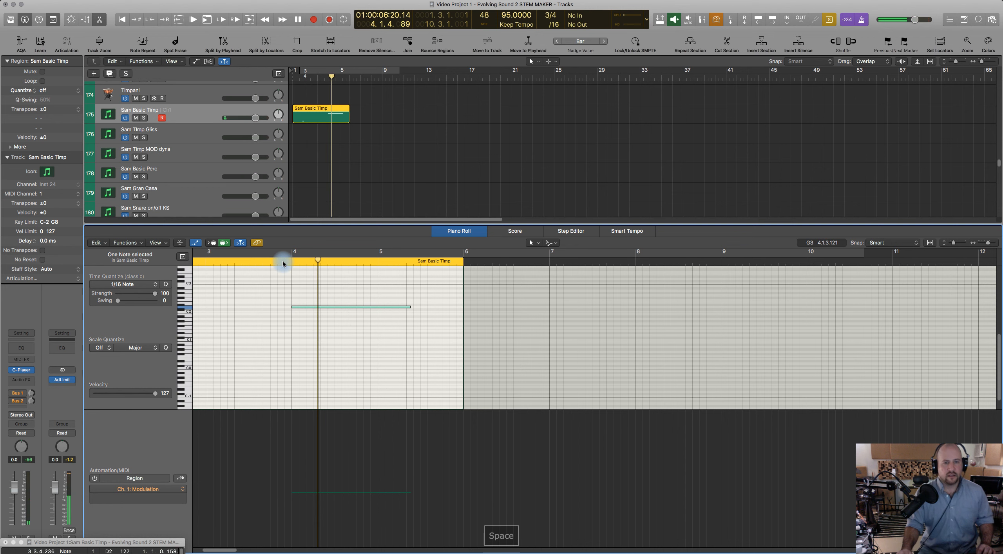
{"action": "key", "text": "space"}
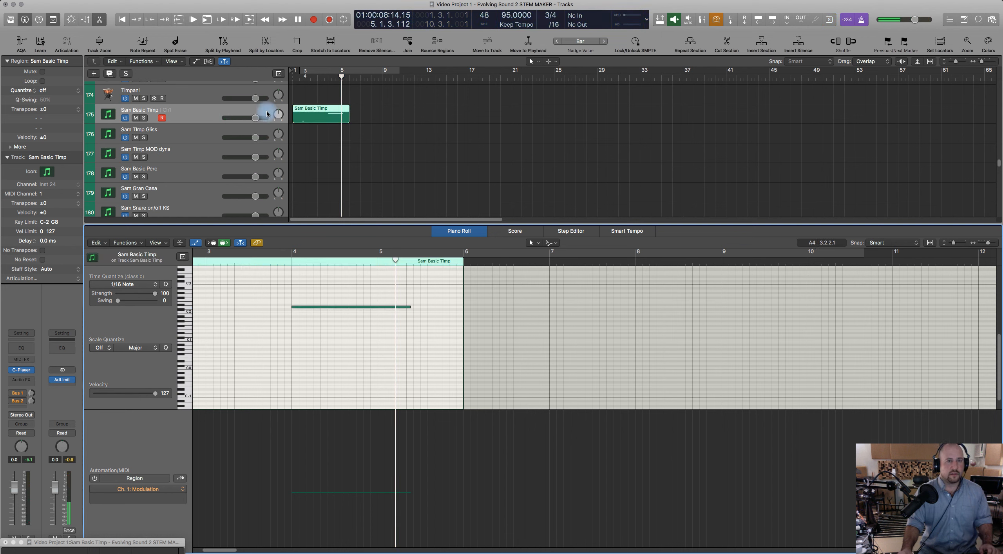
{"action": "left_click_drag", "start_coordinate": [254, 119], "coordinate": [264, 120]}
{"action": "left_click", "coordinate": [280, 261]}
{"action": "key", "text": "space"}
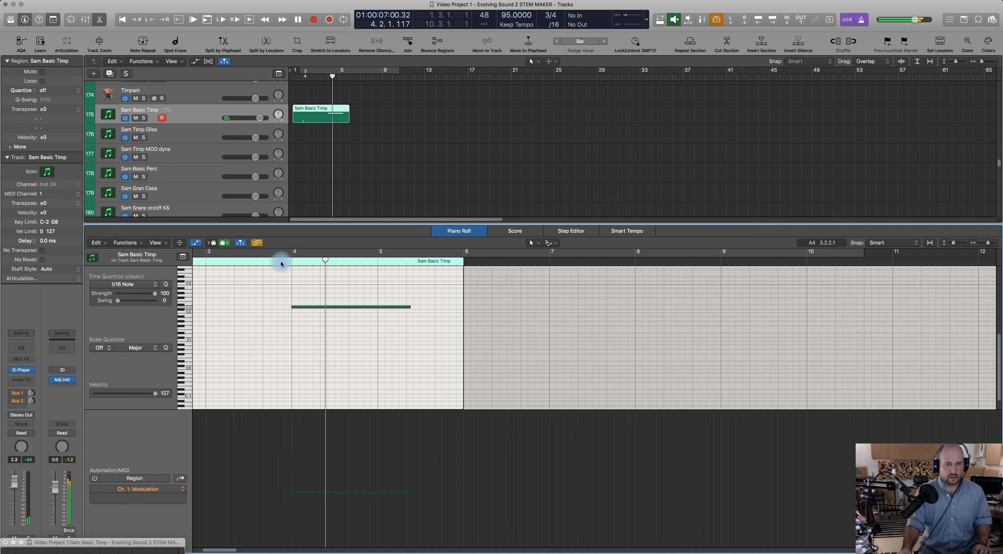
{"action": "key", "text": "space"}
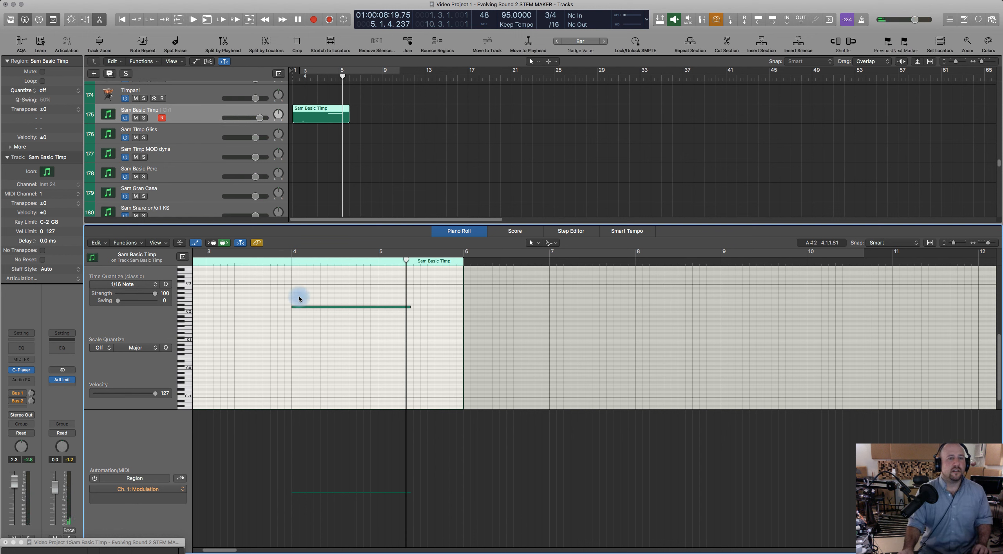
{"action": "left_click", "coordinate": [323, 310]}
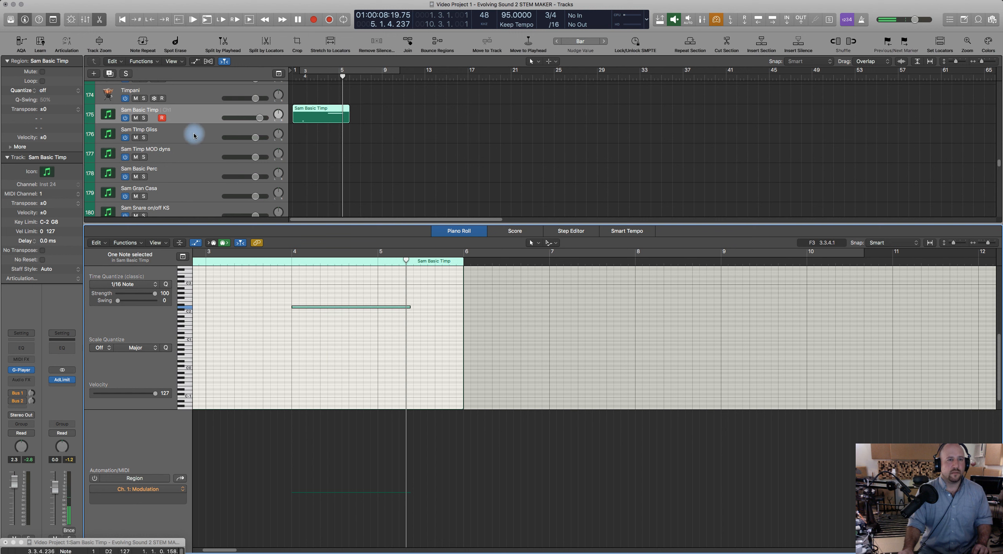
Play along on Sam Timp MOD dyns from before bar 4 and capture a timpani hit around bar 5.
{"action": "left_click", "coordinate": [193, 157]}
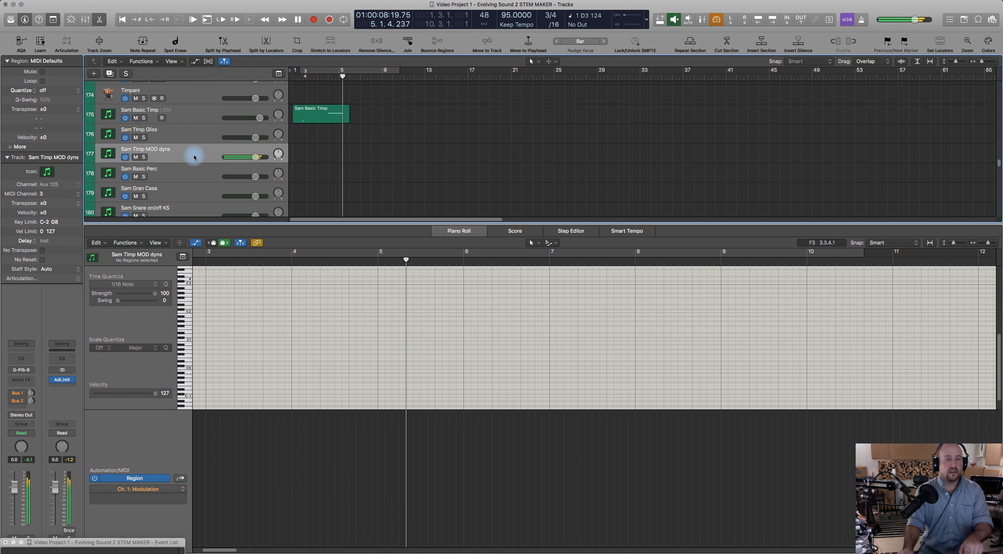
{"action": "left_click", "coordinate": [319, 76]}
{"action": "key", "text": "space"}
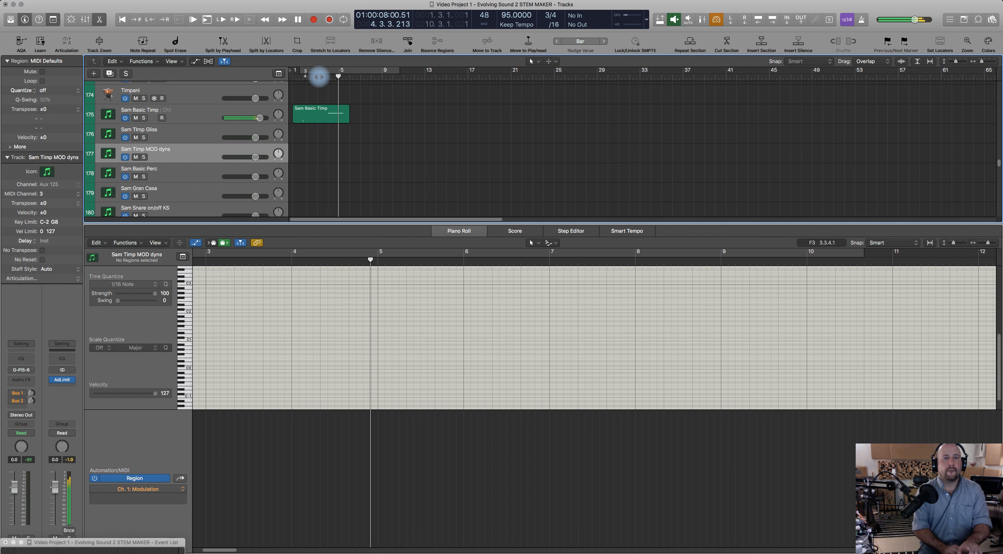
{"action": "key", "text": "space"}
{"action": "key", "text": "shift+r"}
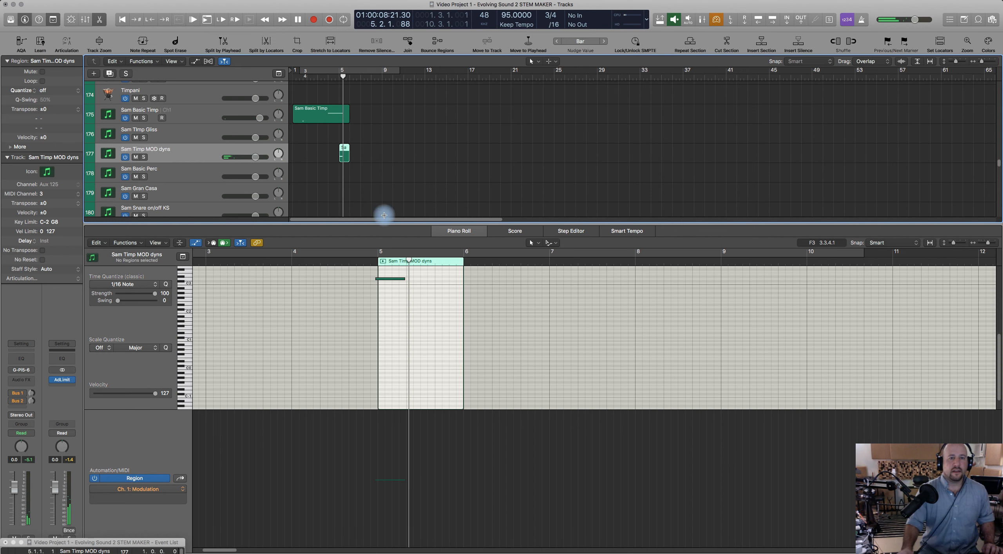
Move the captured D3 note on Sam Timp MOD dyns to start at 5.1.1.1 and audition it from just before bar 5.
{"action": "mouse_move", "coordinate": [378, 298]}
{"action": "left_mouse_down"}
{"action": "mouse_move", "coordinate": [361, 289]}
{"action": "mouse_move", "coordinate": [388, 295]}
{"action": "left_mouse_up"}
{"action": "left_click", "coordinate": [360, 256]}
{"action": "key", "text": "space"}
{"action": "left_click", "coordinate": [446, 275]}
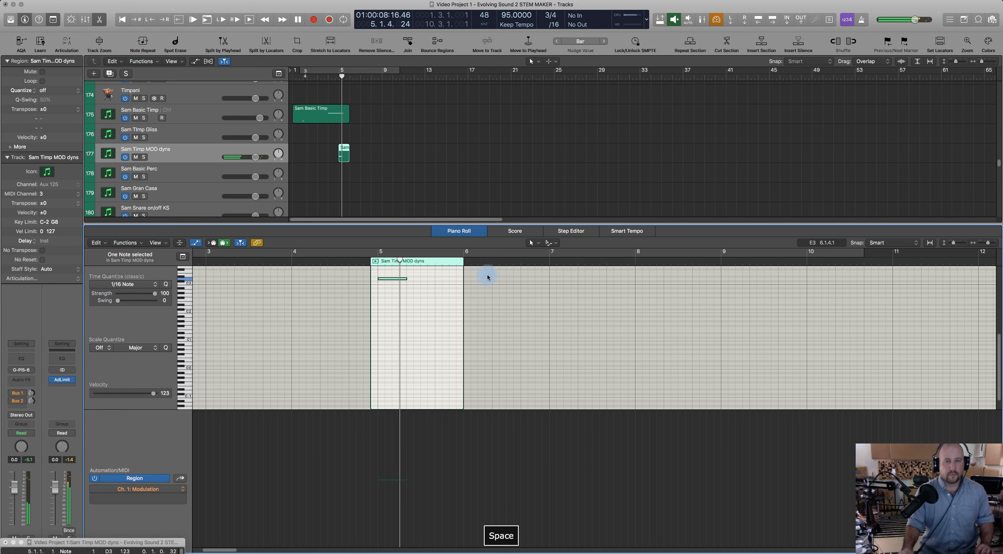
Close the piano roll and play the cue from the start to about bar 20, turning Low Latency Mode off only for playback.
{"action": "left_click", "coordinate": [461, 232]}
{"action": "left_click", "coordinate": [414, 192]}
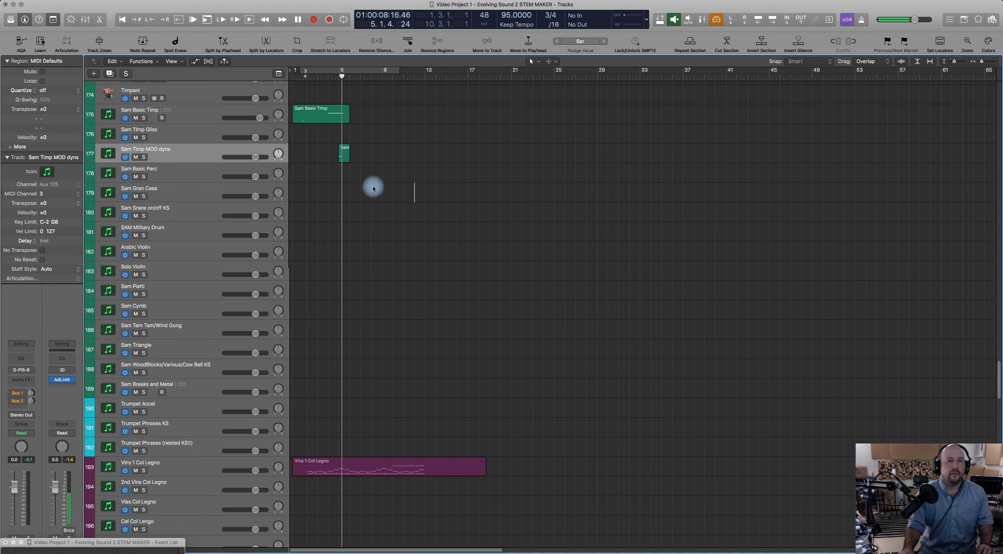
{"action": "scroll", "coordinate": [331, 166], "scroll_direction": "up", "scroll_amount": 5}
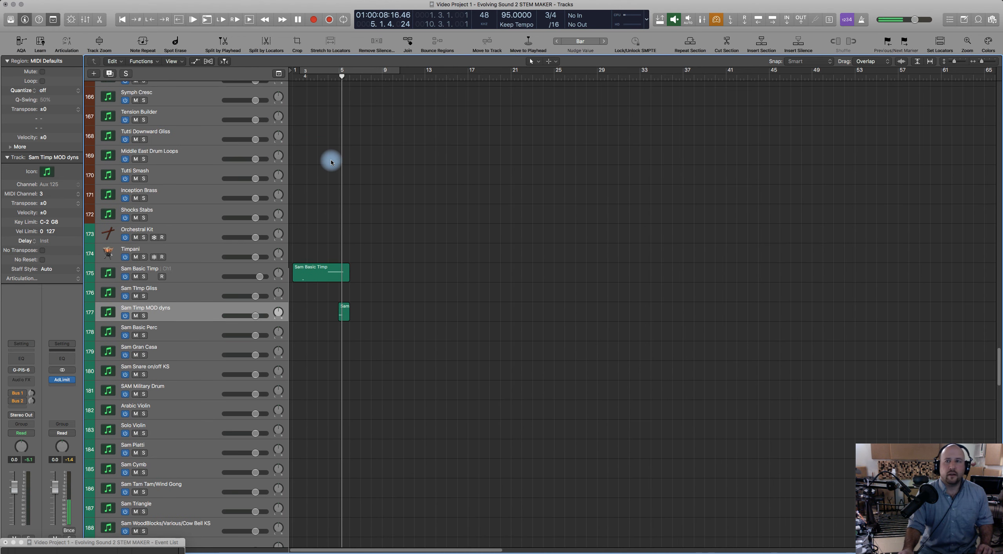
{"action": "scroll", "coordinate": [335, 171], "scroll_direction": "up", "scroll_amount": 10}
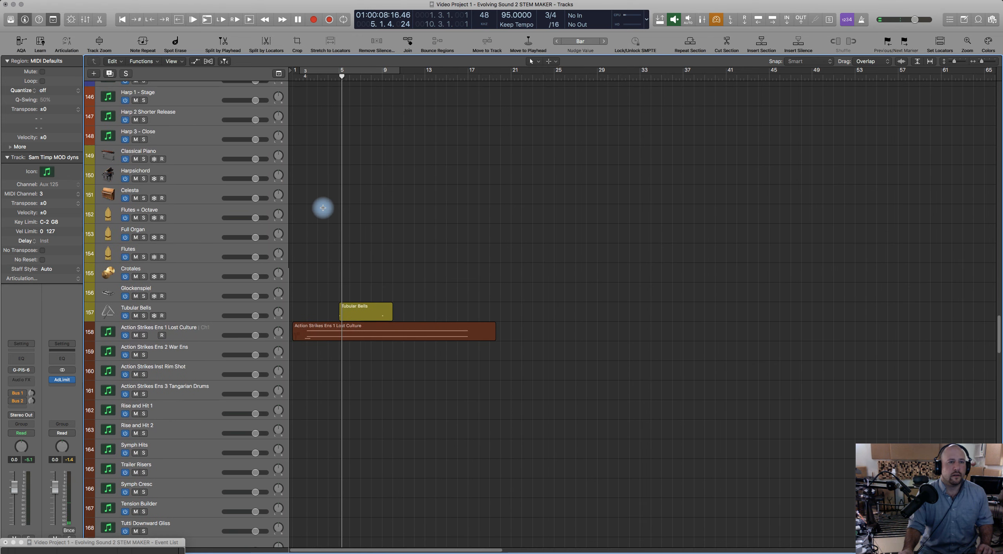
{"action": "scroll", "coordinate": [322, 209], "scroll_direction": "up", "scroll_amount": 9}
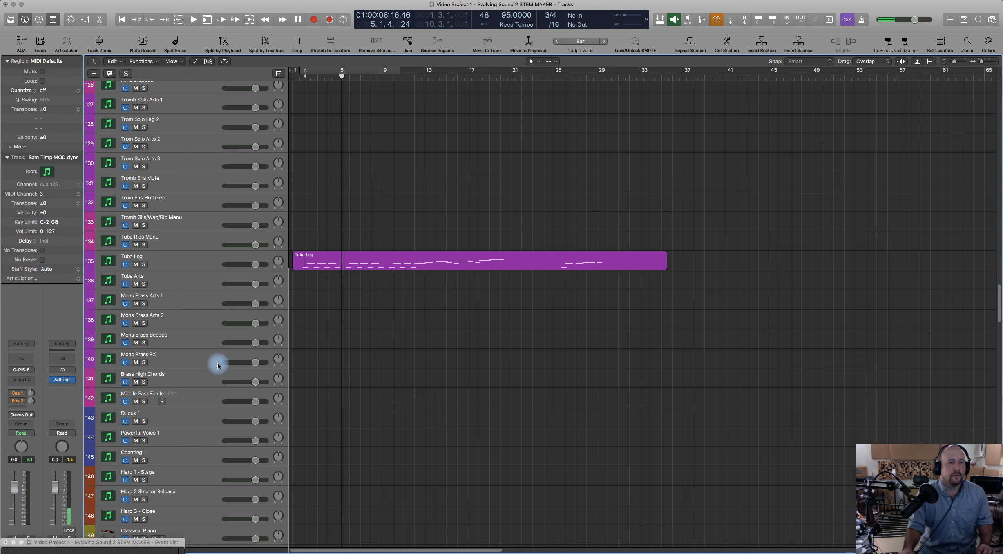
{"action": "scroll", "coordinate": [372, 336], "scroll_direction": "down", "scroll_amount": 15}
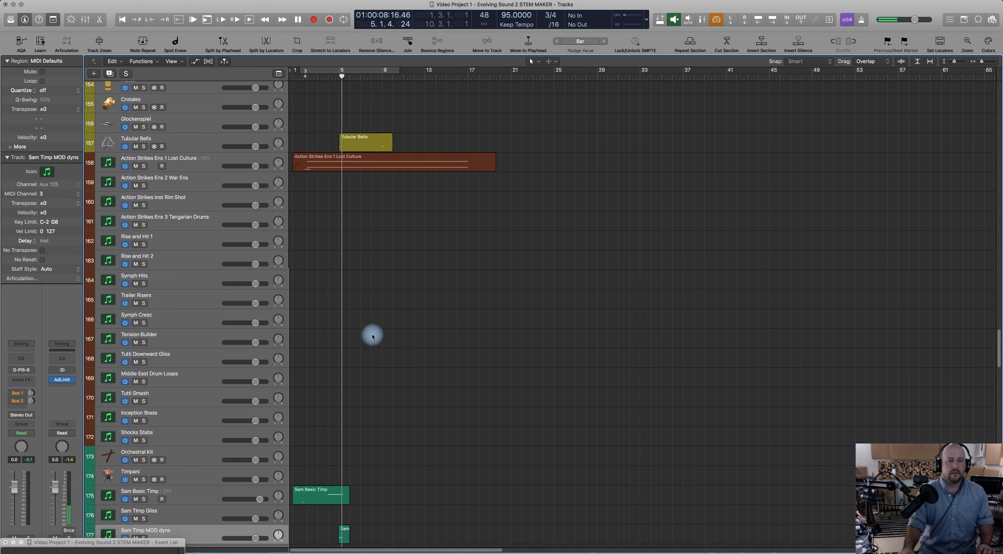
{"action": "key", "text": "Return"}
{"action": "key", "text": "space"}
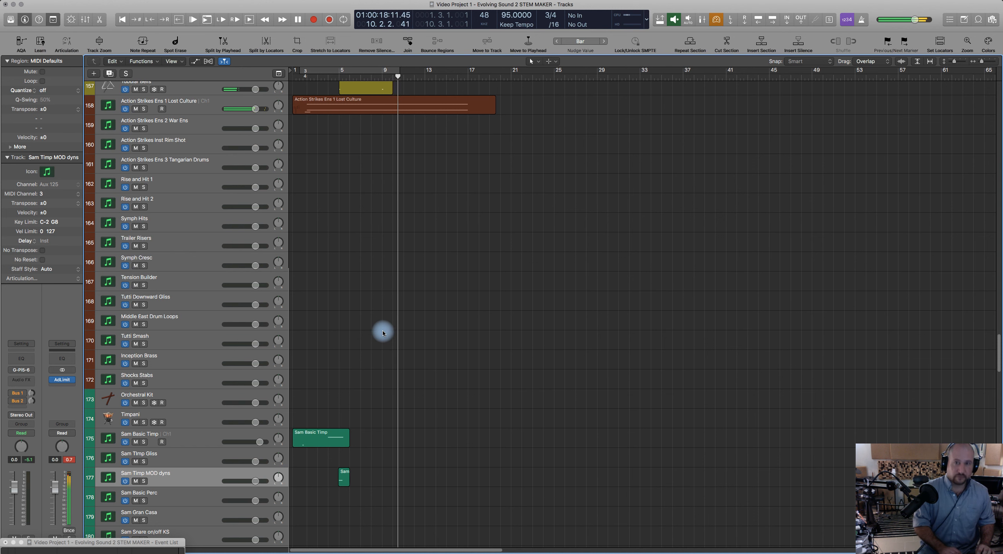
{"action": "key", "text": "ctrl+alt+l"}
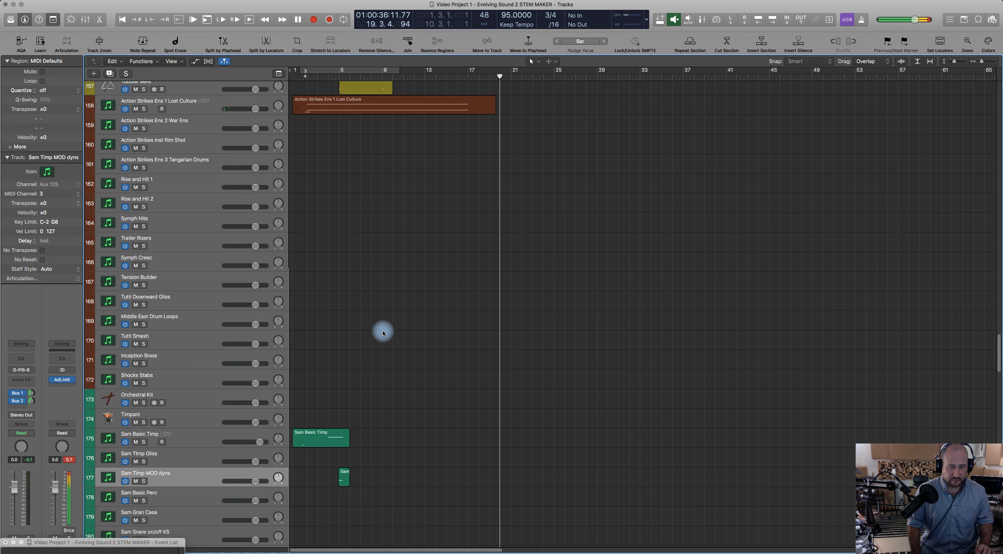
{"action": "key", "text": "space"}
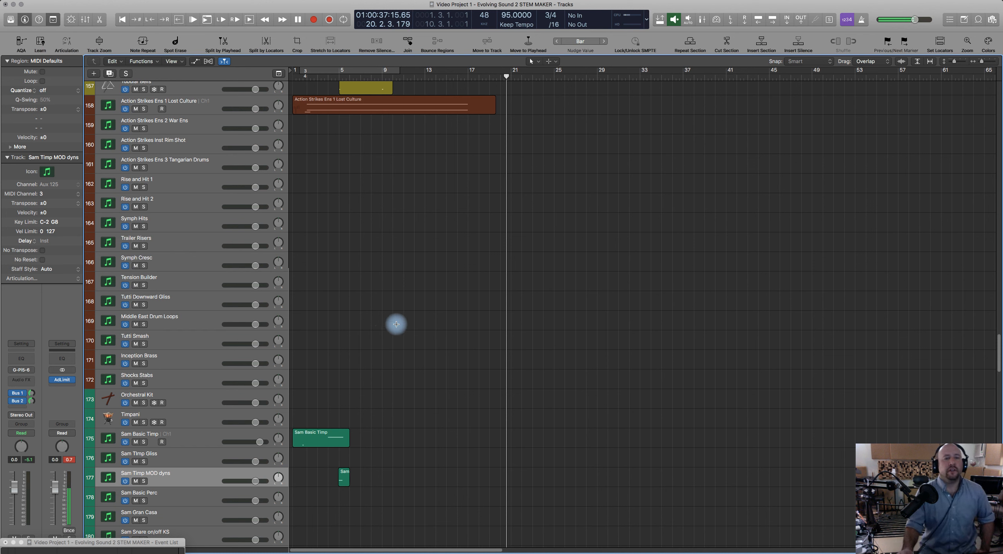
{"action": "key", "text": "alt+l"}
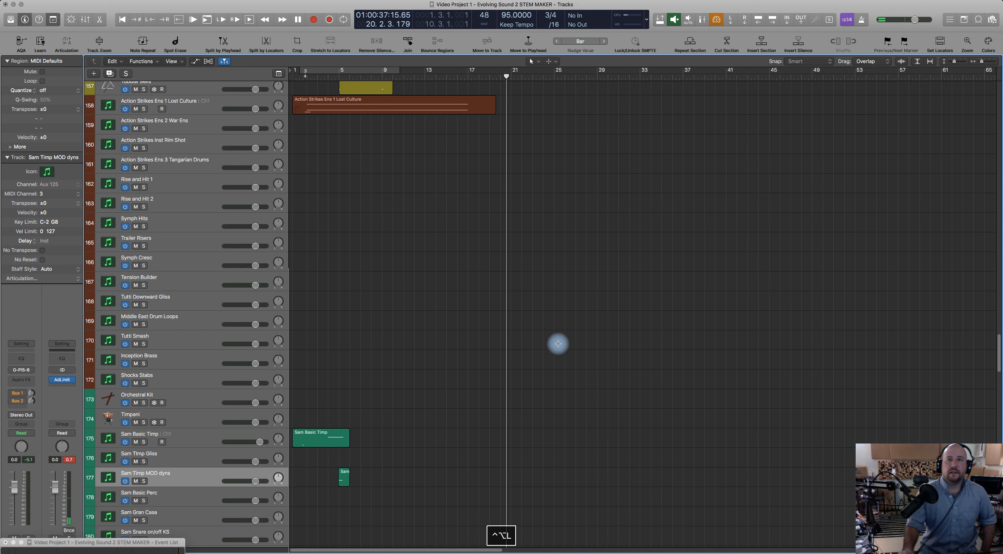
Find the Trump Arts 1 region on the Trump Leg 2 Slow Mono track, inspect it in the piano roll and mute it.
{"action": "scroll", "coordinate": [453, 200], "scroll_direction": "up", "scroll_amount": 15}
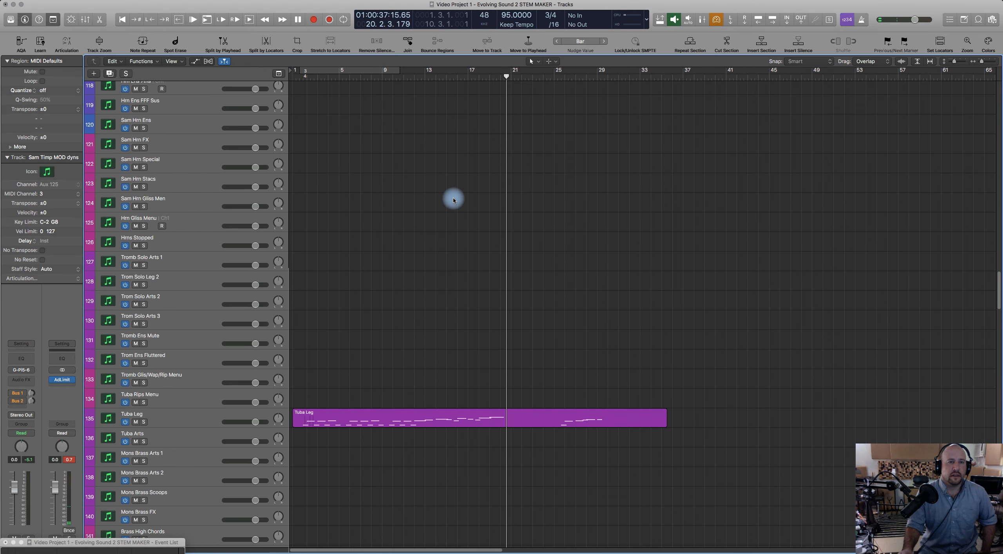
{"action": "scroll", "coordinate": [453, 200], "scroll_direction": "down", "scroll_amount": 20}
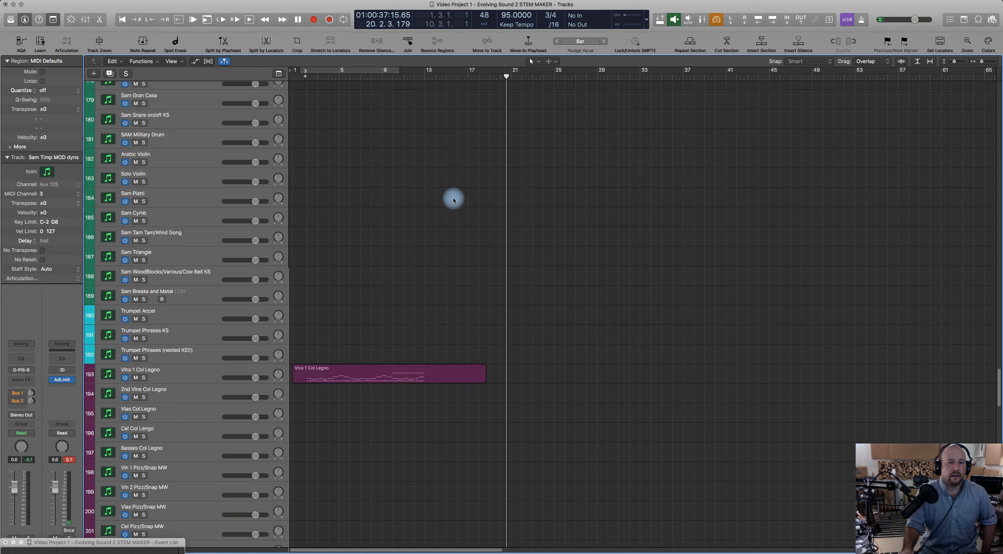
{"action": "scroll", "coordinate": [453, 200], "scroll_direction": "up", "scroll_amount": 12}
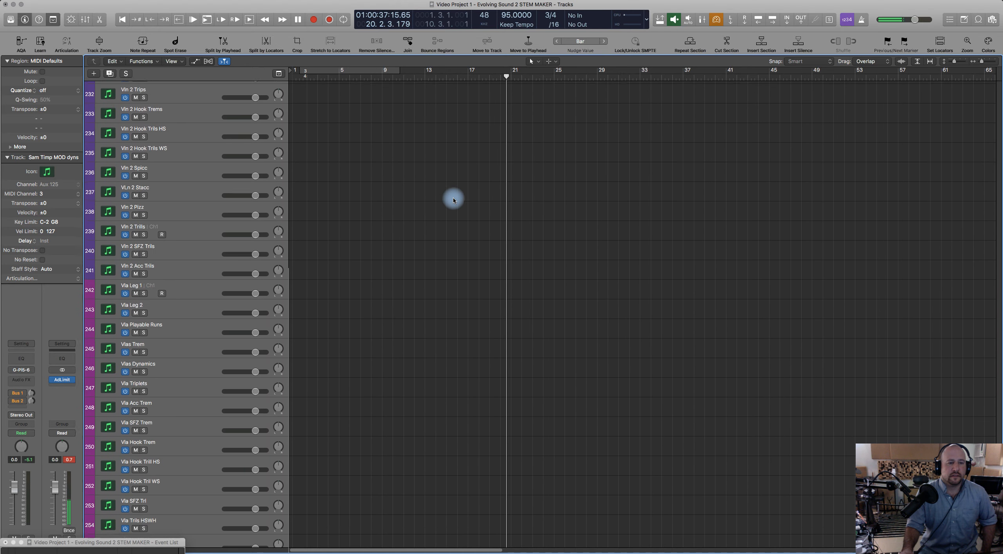
{"action": "scroll", "coordinate": [454, 200], "scroll_direction": "up", "scroll_amount": 20}
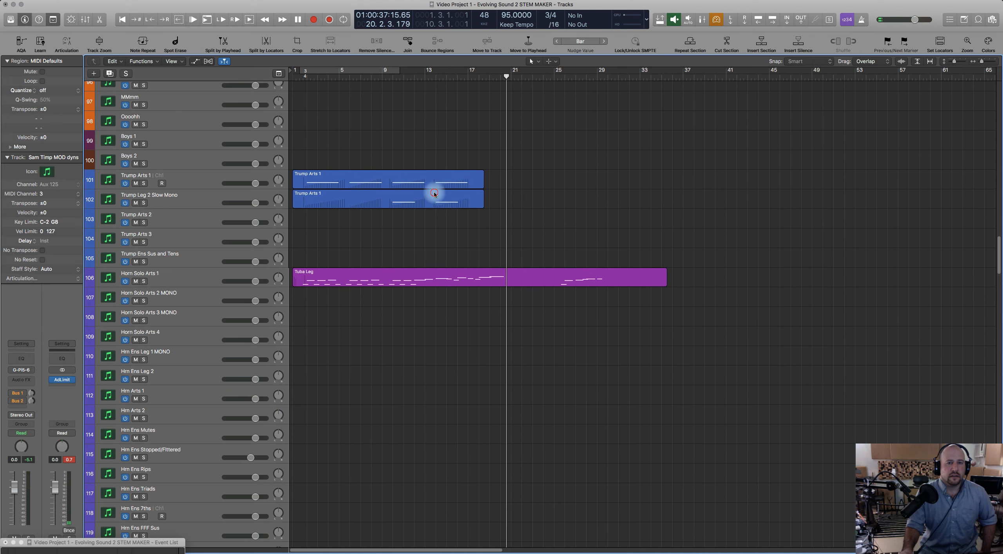
{"action": "left_click", "coordinate": [434, 193]}
{"action": "double_click", "coordinate": [432, 206]}
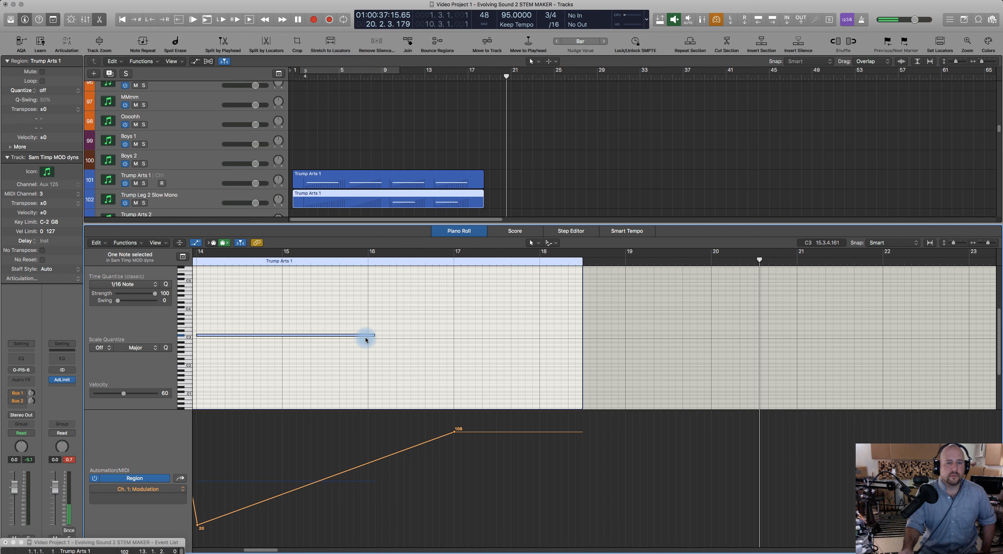
{"action": "left_click", "coordinate": [353, 352]}
{"action": "key", "text": "z"}
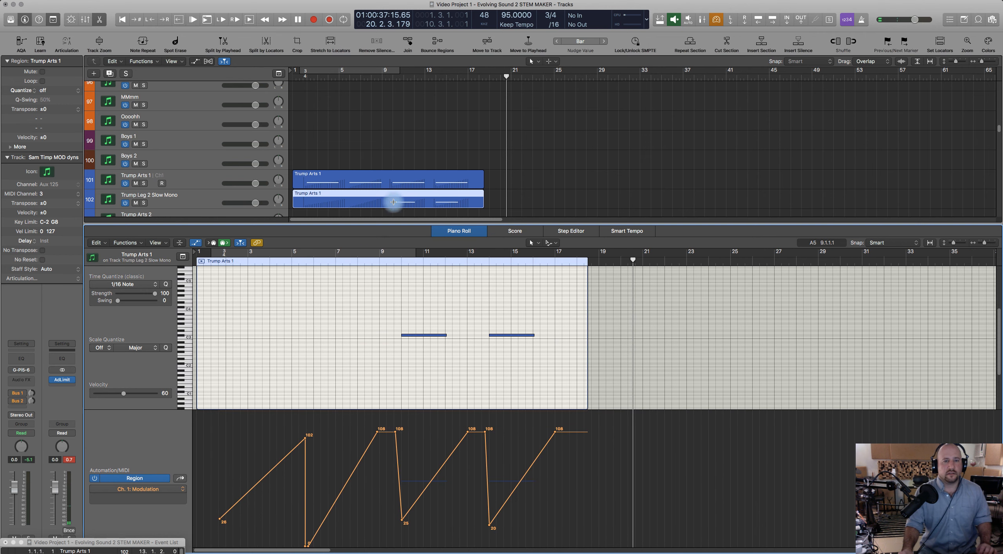
{"action": "left_click", "coordinate": [491, 200]}
{"action": "left_click", "coordinate": [453, 193]}
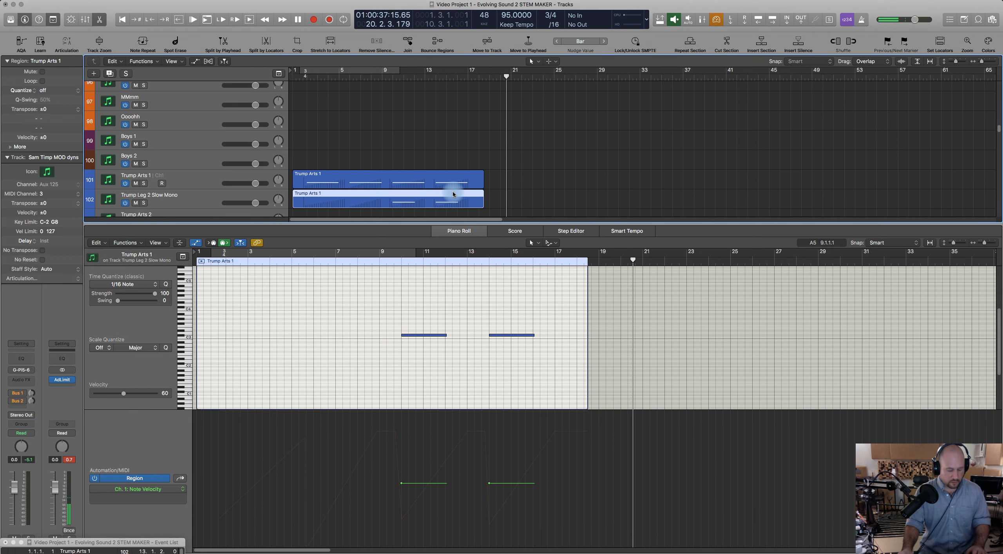
{"action": "key", "text": "ctrl+m"}
Play the cue from the beginning to about bar 6 with Low Latency Mode off to hear the mix without the muted trumpet region.
{"action": "key", "text": "Return"}
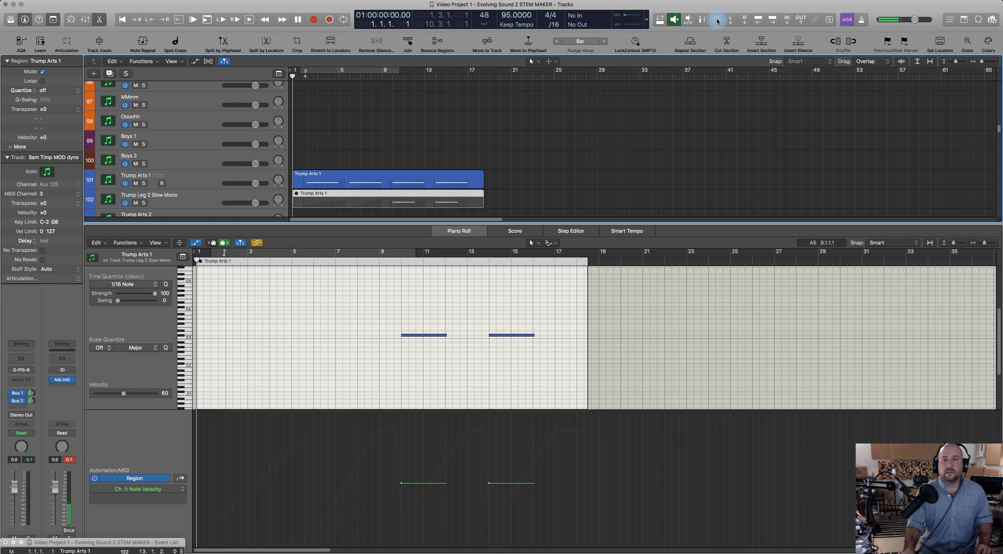
{"action": "key", "text": "space"}
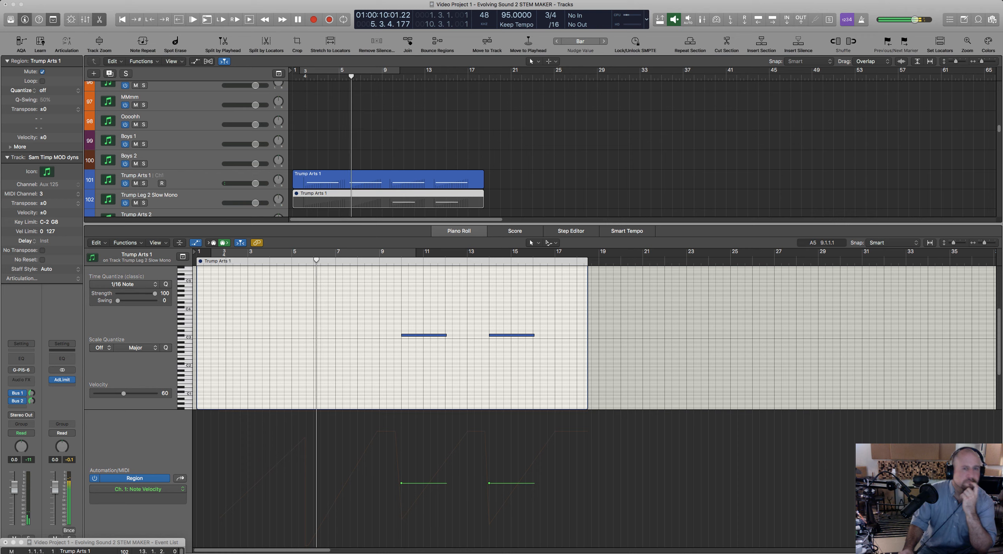
{"action": "key", "text": "space"}
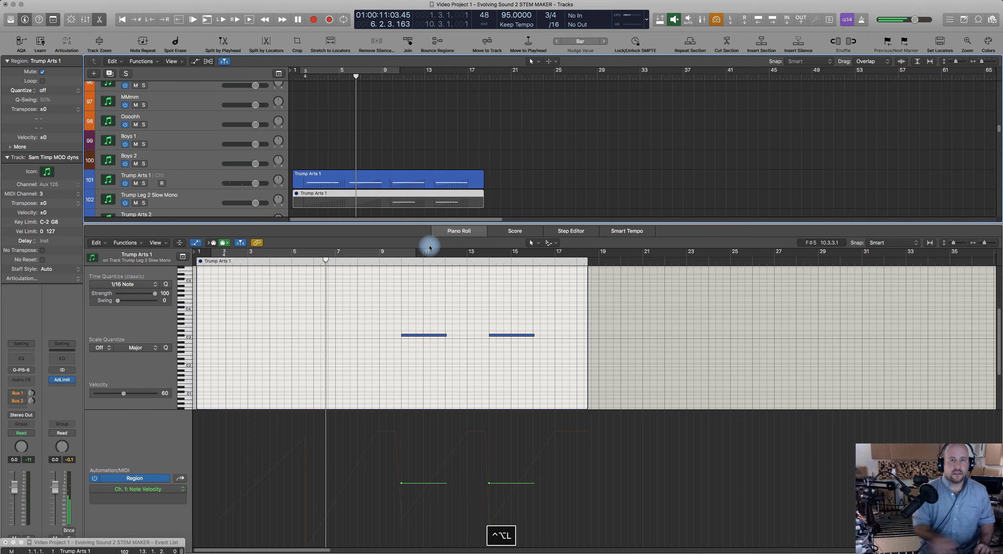
Move the low D#0 note in the Sam Basic Timp region to 3.2.4.116 and trim the region's start to just before bar 3.
{"action": "left_click", "coordinate": [464, 234]}
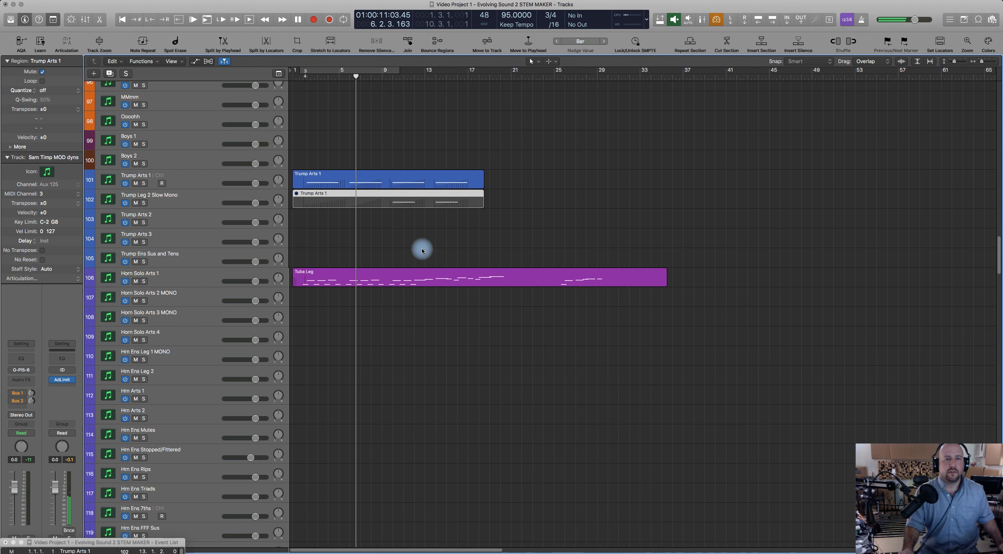
{"action": "scroll", "coordinate": [422, 251], "scroll_direction": "up", "scroll_amount": 20}
{"action": "scroll", "coordinate": [422, 251], "scroll_direction": "down", "scroll_amount": 20}
{"action": "scroll", "coordinate": [422, 251], "scroll_direction": "down", "scroll_amount": 20}
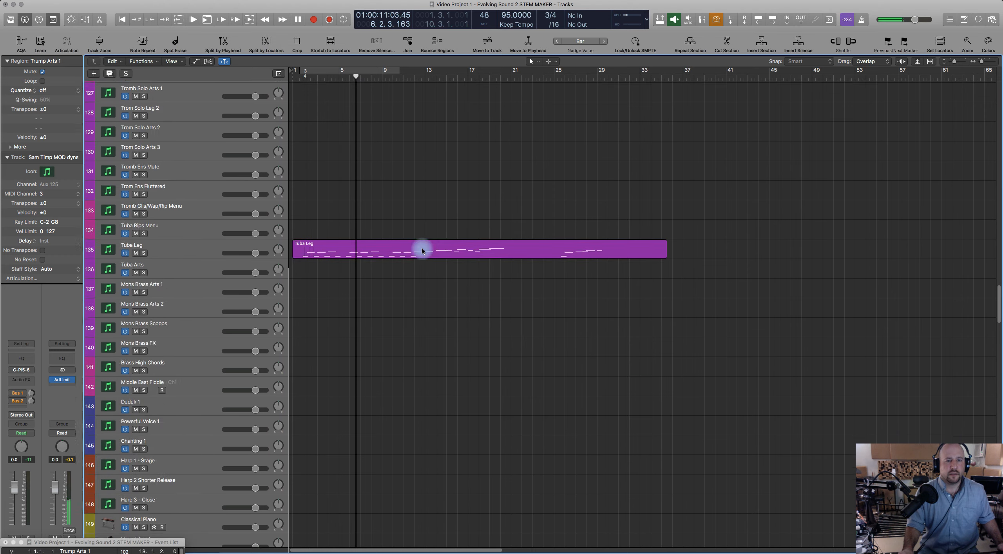
{"action": "scroll", "coordinate": [415, 270], "scroll_direction": "down", "scroll_amount": 5}
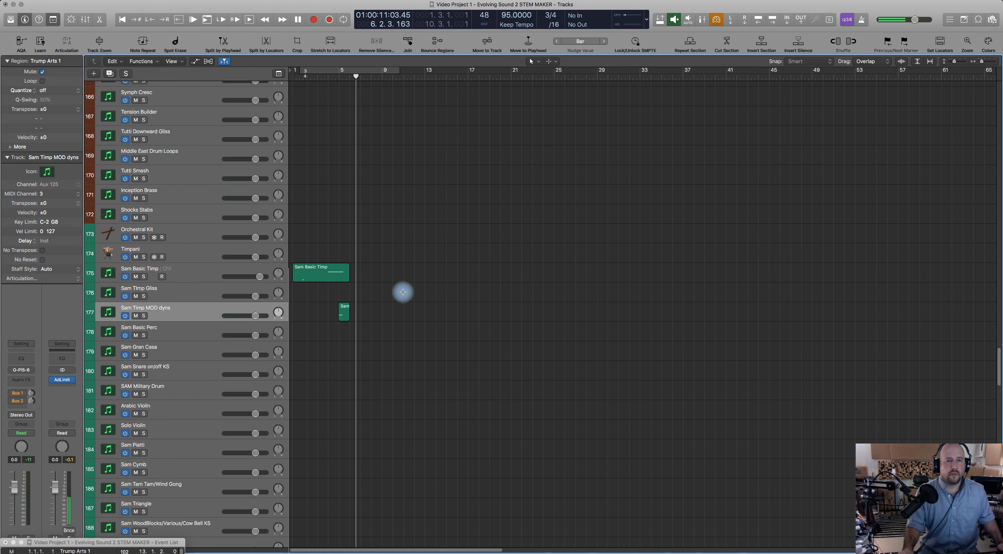
{"action": "double_click", "coordinate": [308, 270]}
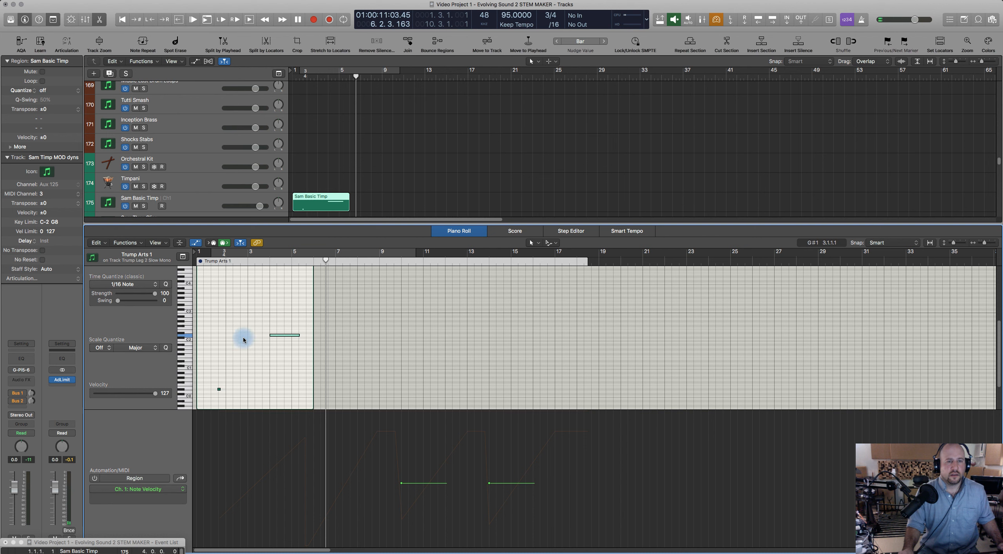
{"action": "left_click_drag", "start_coordinate": [219, 391], "coordinate": [265, 391]}
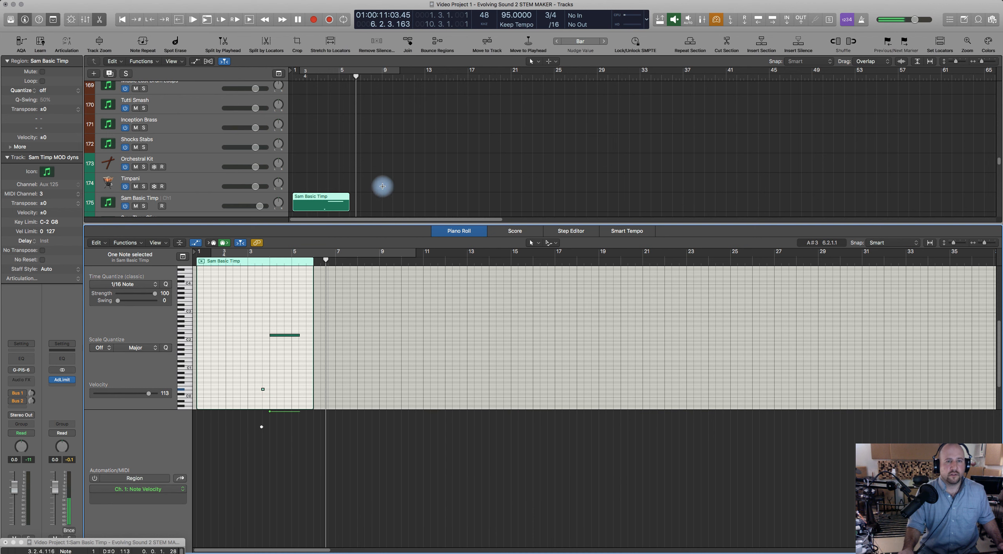
{"action": "left_click_drag", "start_coordinate": [295, 209], "coordinate": [314, 209]}
Copy the Sam Basic Timp and Sam Timp MOD dyns regions together three bars later, with the Sam Basic Timp copy starting at 5.3.1.1.
{"action": "scroll", "coordinate": [353, 196], "scroll_direction": "down", "scroll_amount": 5}
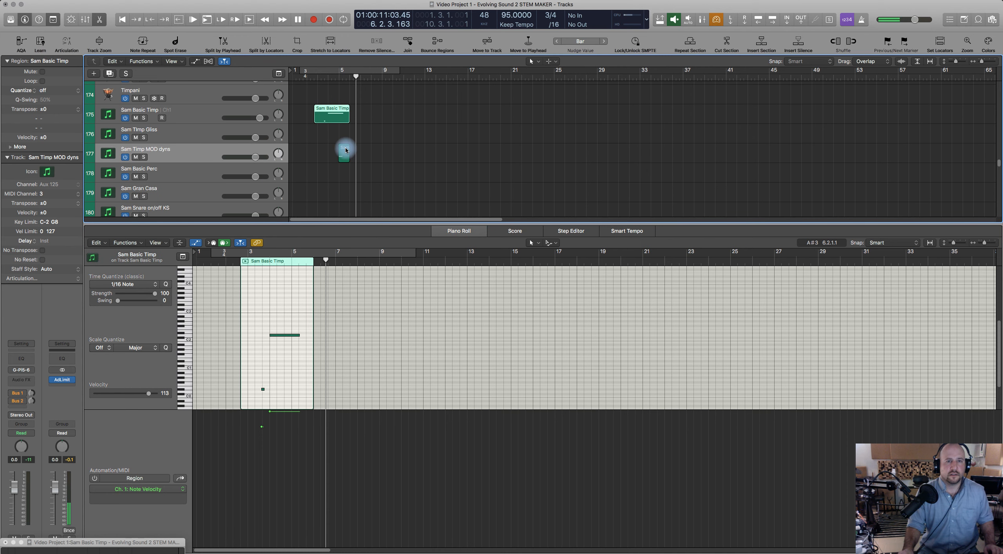
{"action": "left_click", "coordinate": [345, 150]}
{"action": "left_click", "coordinate": [331, 115], "text": "shift"}
{"action": "left_click_drag", "start_coordinate": [331, 111], "coordinate": [361, 113]}
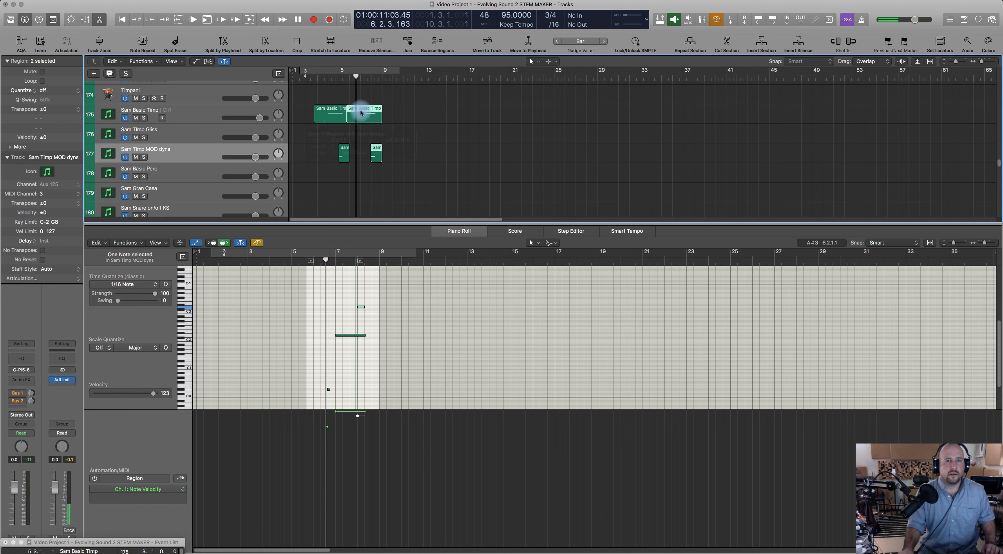
Nudge the copied Sam Basic Timp and Sam Timp MOD dyns regions one bar later, starting at 6.3.1.1, and audition them from about bar 7.
{"action": "key", "text": "space"}
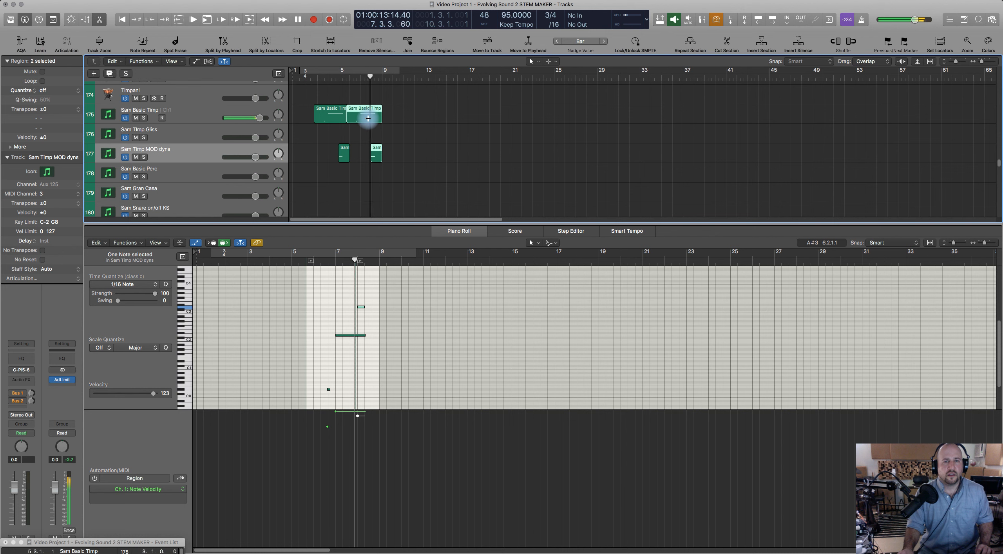
{"action": "key", "text": "space"}
{"action": "key", "text": "alt+Right"}
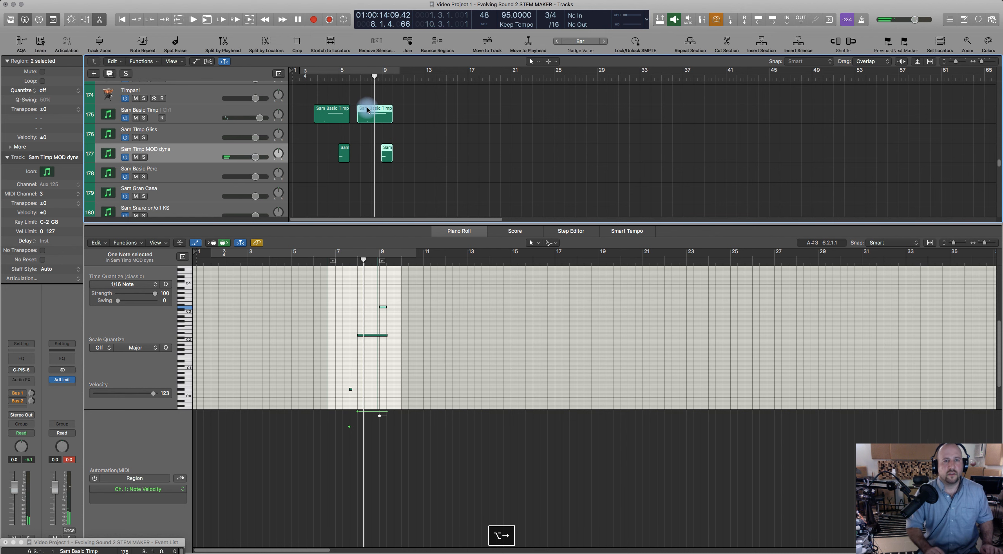
{"action": "left_click", "coordinate": [369, 78]}
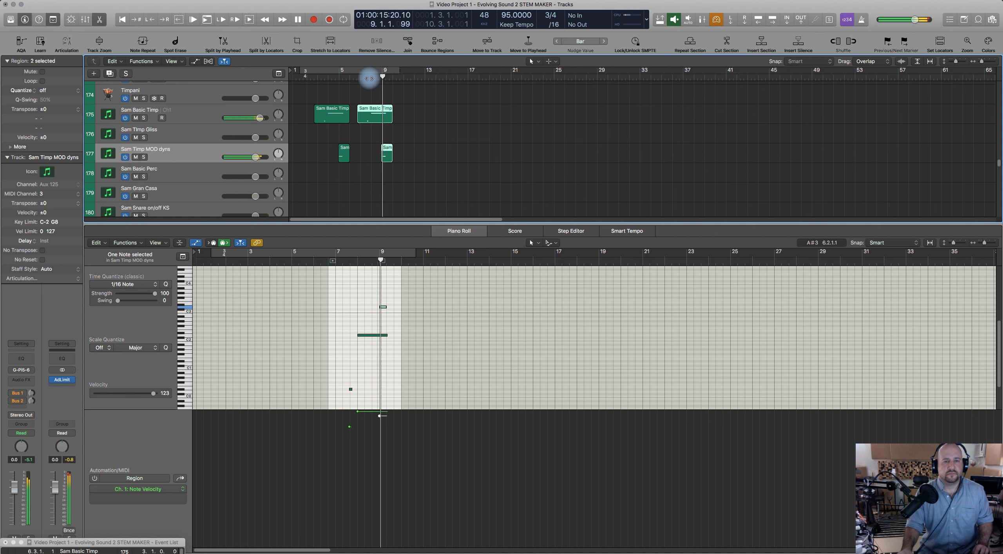
Play the cue to about bar 13 with Low Latency Mode off to hear the timpani copies in the mix.
{"action": "key", "text": "ctrl+alt+l"}
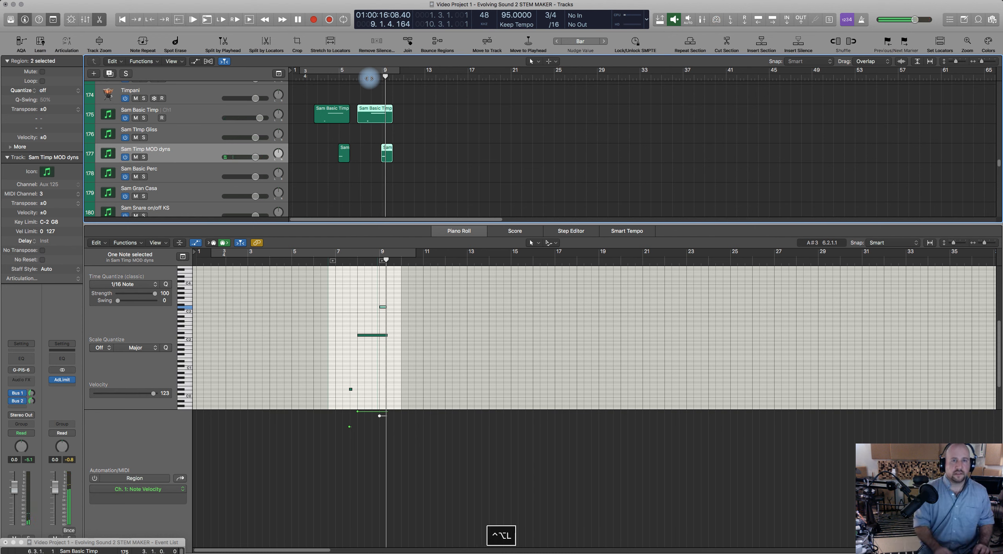
{"action": "key", "text": "space"}
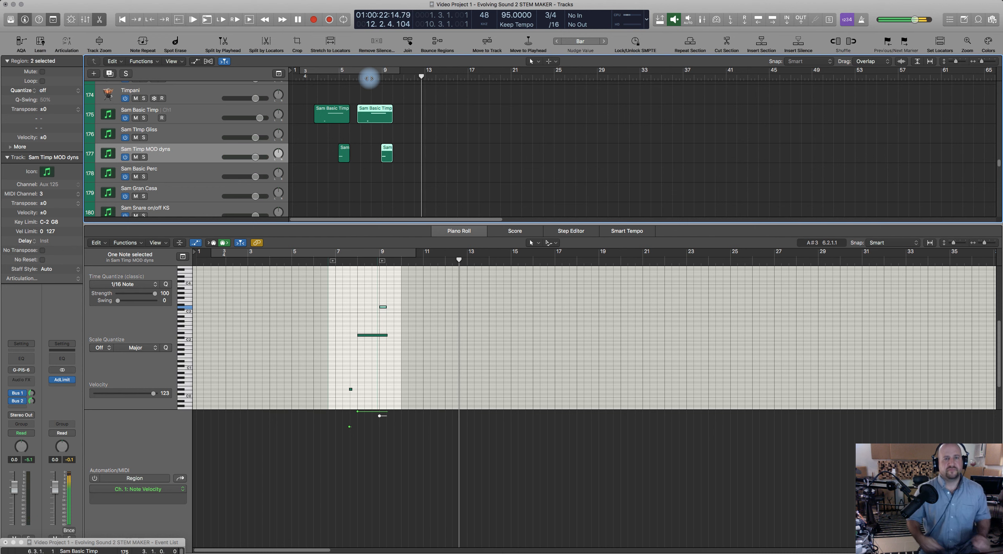
{"action": "key", "text": "space"}
{"action": "key", "text": "ctrl+alt+l"}
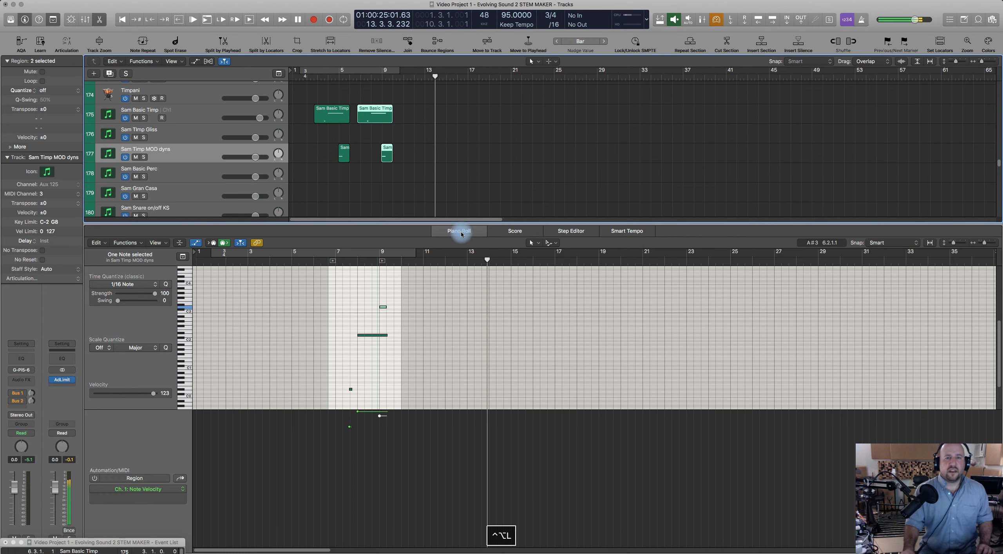
Open the Vlns 1 Col Legno region in the piano roll and examine its notes from bar 10 to bar 12.
{"action": "left_click", "coordinate": [461, 232]}
{"action": "double_click", "coordinate": [403, 465]}
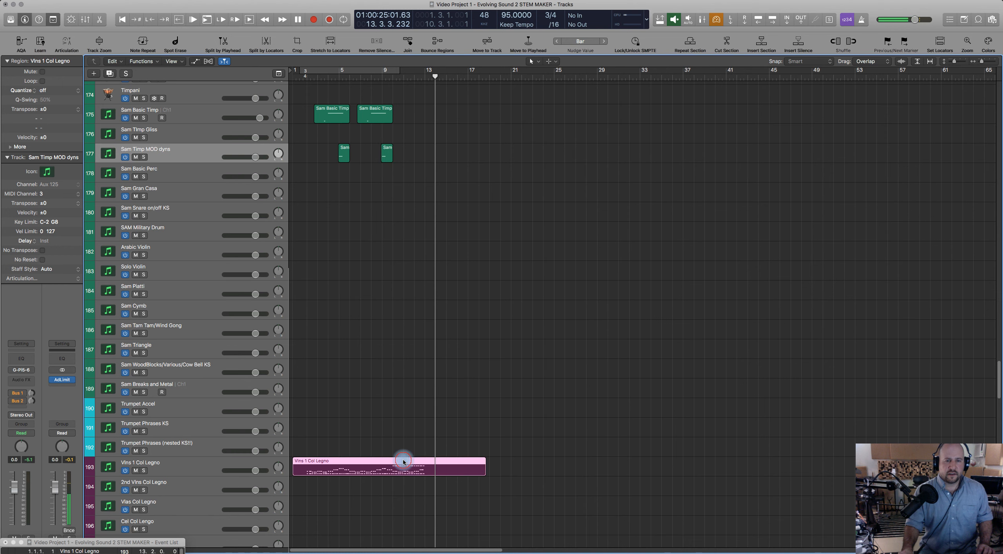
{"action": "left_click_drag", "start_coordinate": [406, 315], "coordinate": [476, 357]}
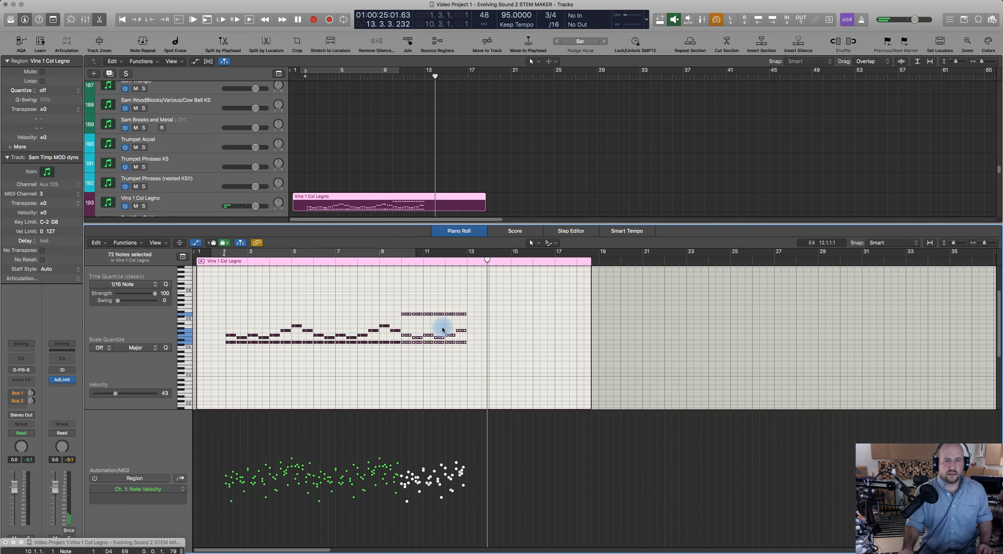
{"action": "left_click", "coordinate": [407, 303]}
{"action": "left_click", "coordinate": [400, 262]}
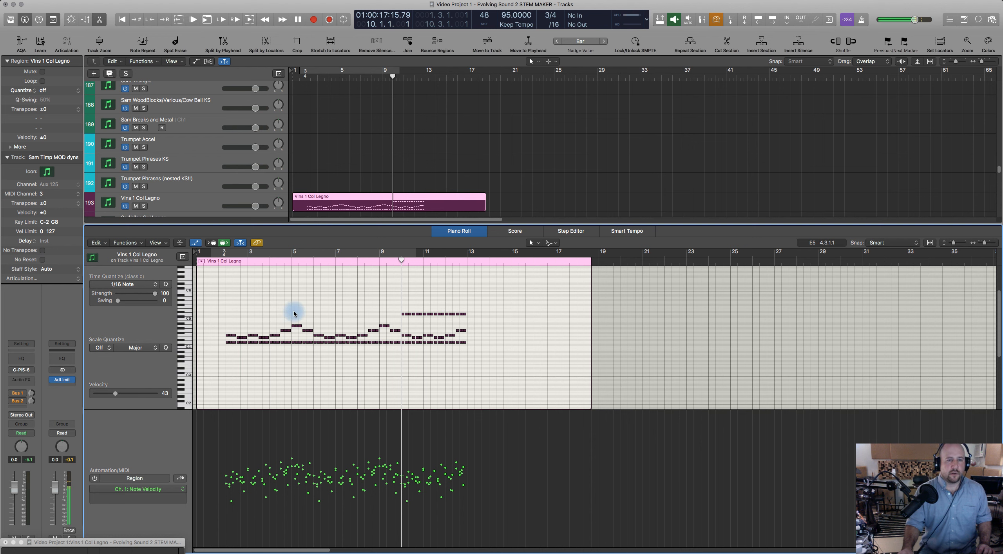
Place the playhead at 1.4.1, just before the col legno notes begin, and close the floating Event List window.
{"action": "left_click", "coordinate": [219, 265]}
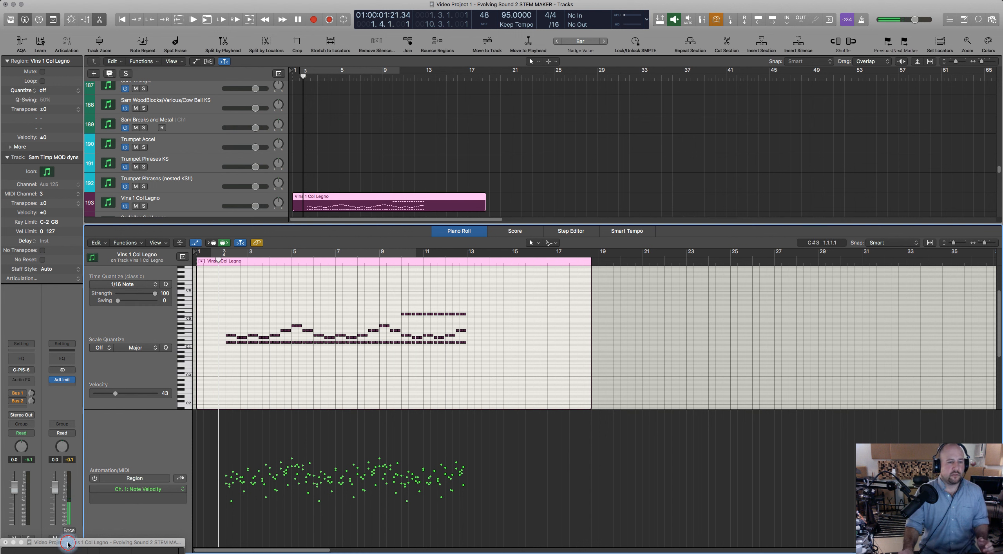
{"action": "left_click_drag", "start_coordinate": [68, 543], "coordinate": [91, 460]}
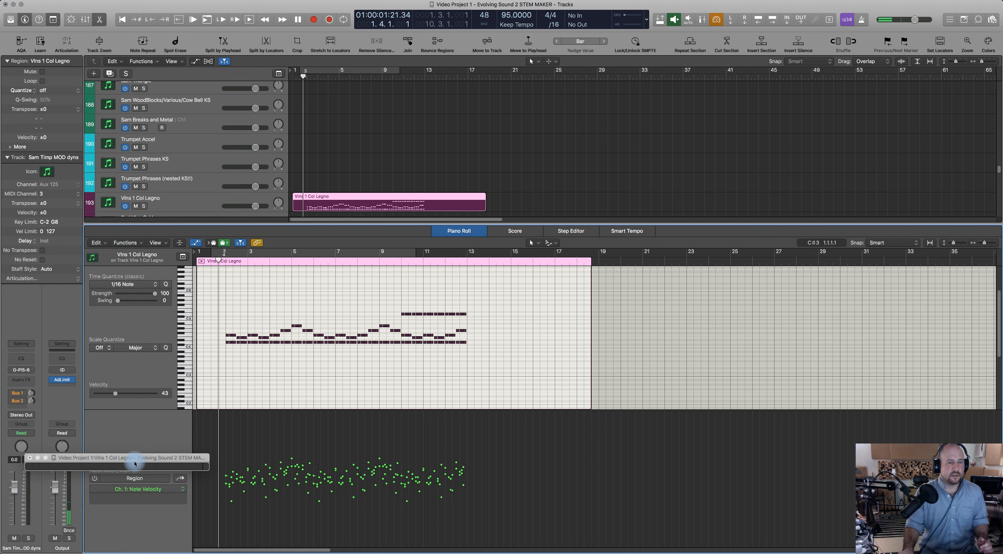
{"action": "left_click", "coordinate": [30, 458]}
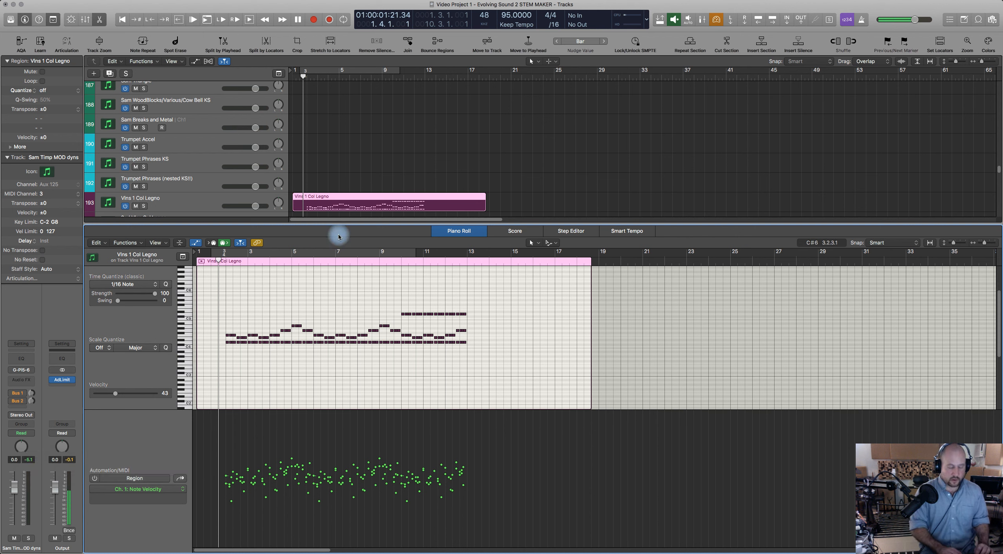
Play the cue through to about bar 20 with Low Latency Mode off, and close the piano roll.
{"action": "key", "text": "space"}
{"action": "key", "text": "space"}
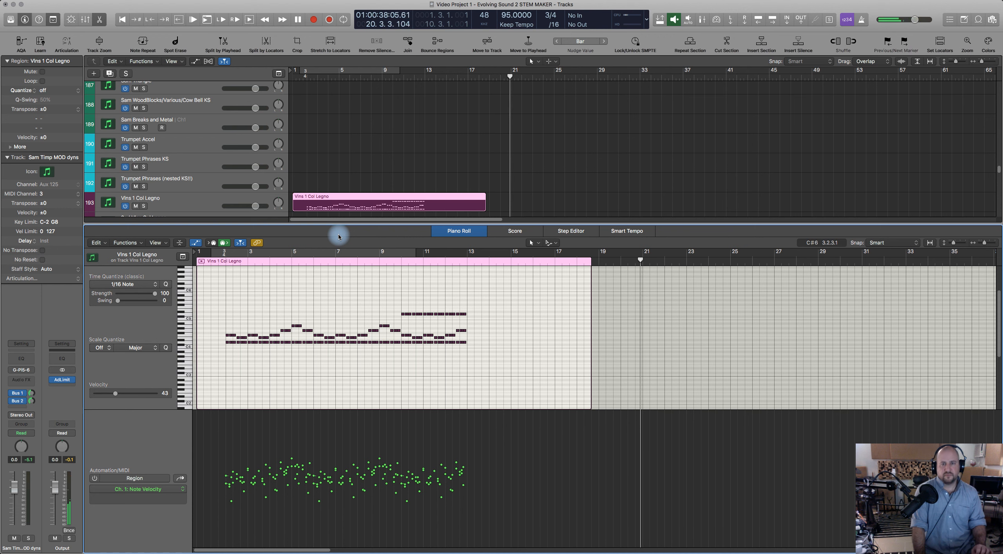
{"action": "key", "text": "space"}
{"action": "key", "text": "ctrl+alt+l"}
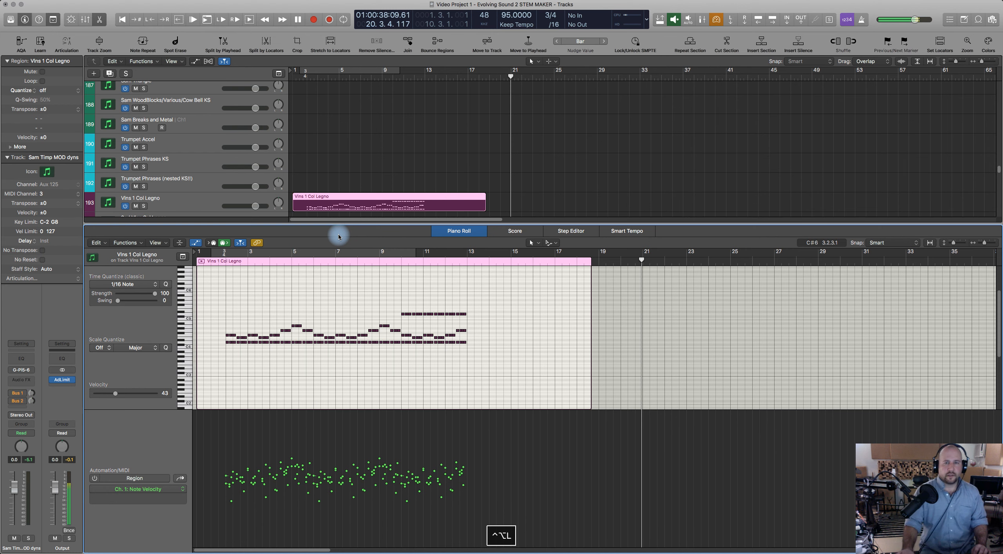
{"action": "left_click", "coordinate": [468, 229]}
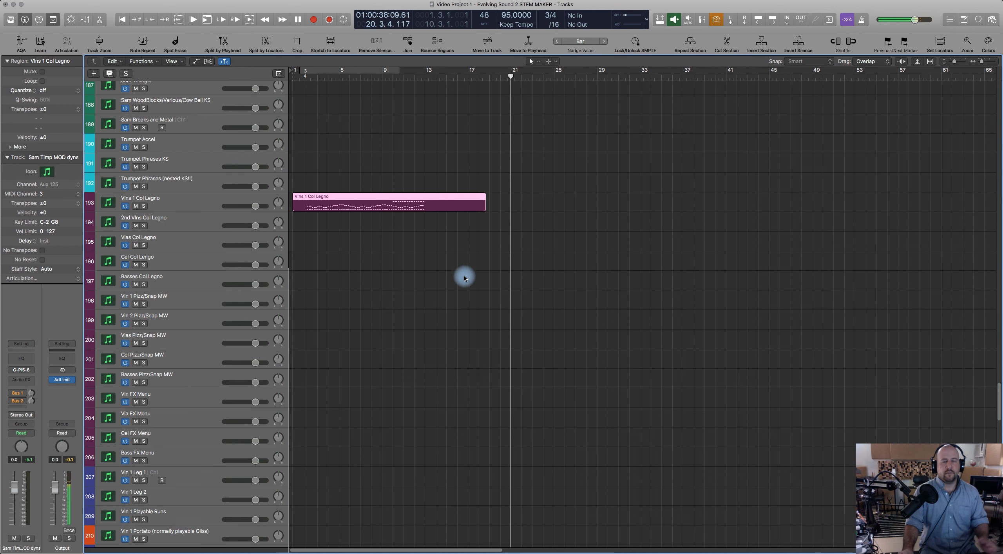